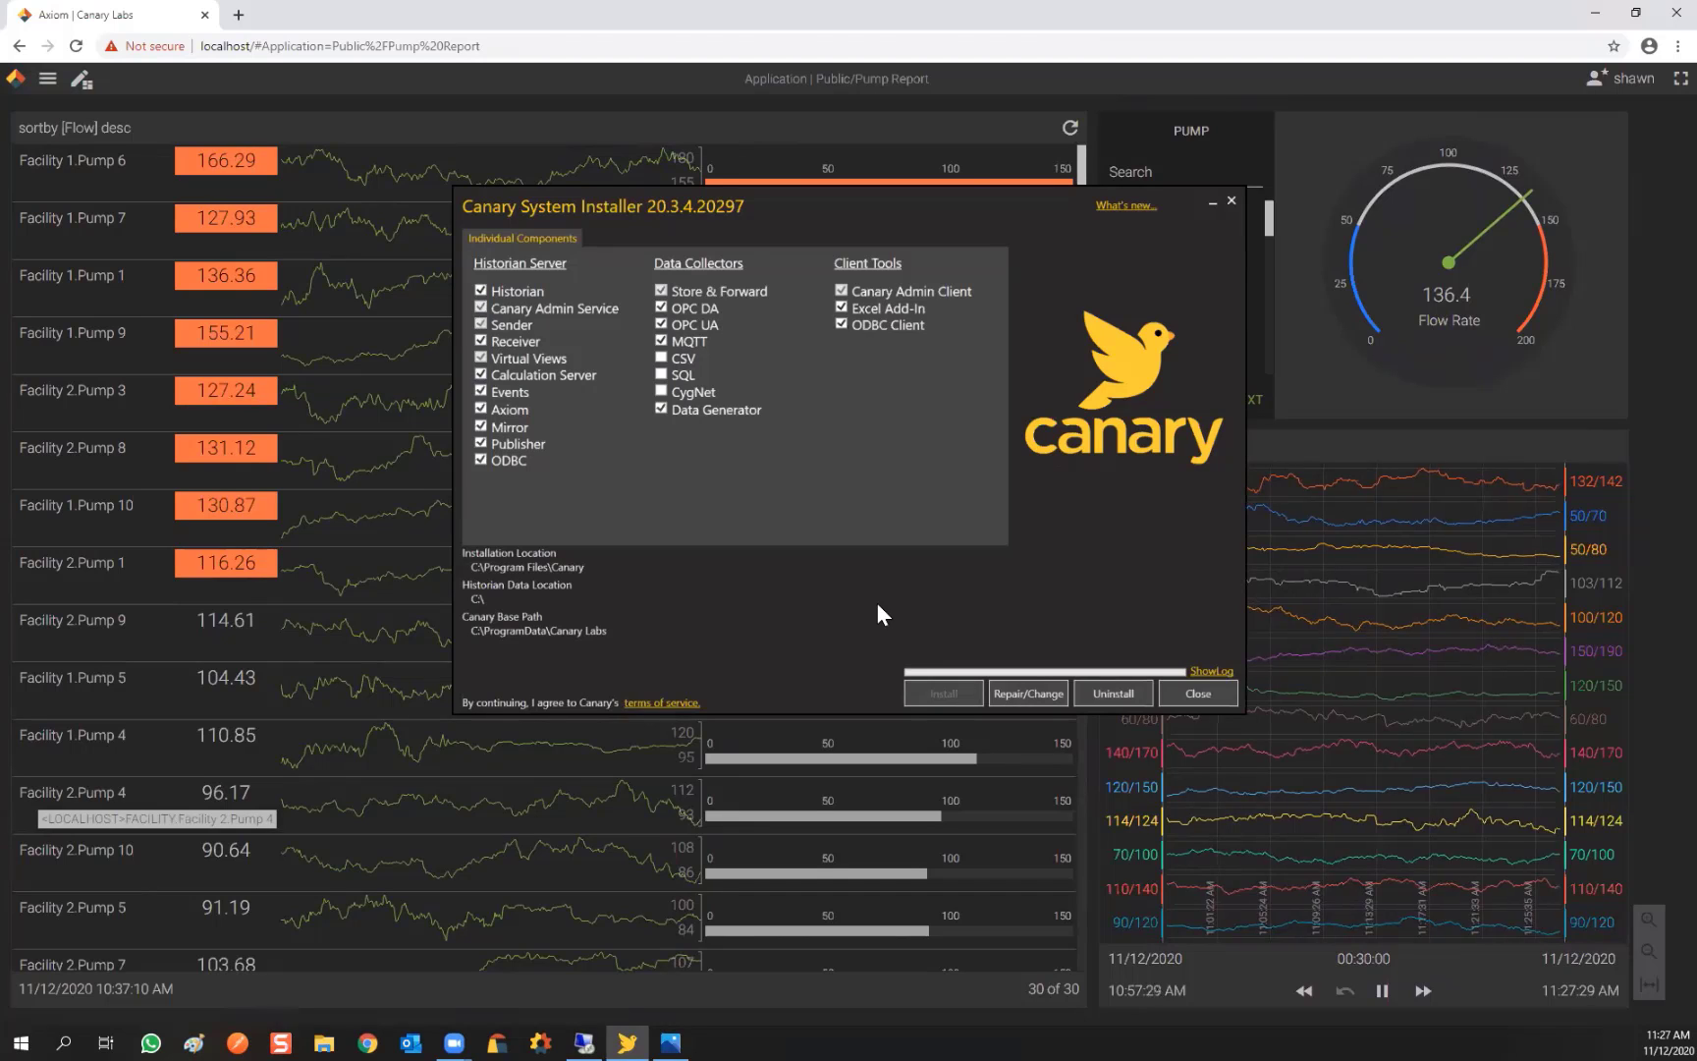
# Close the Canary System Installer and switch to Canary Administrator's Home dashboard.
pyautogui.click(1231, 200)
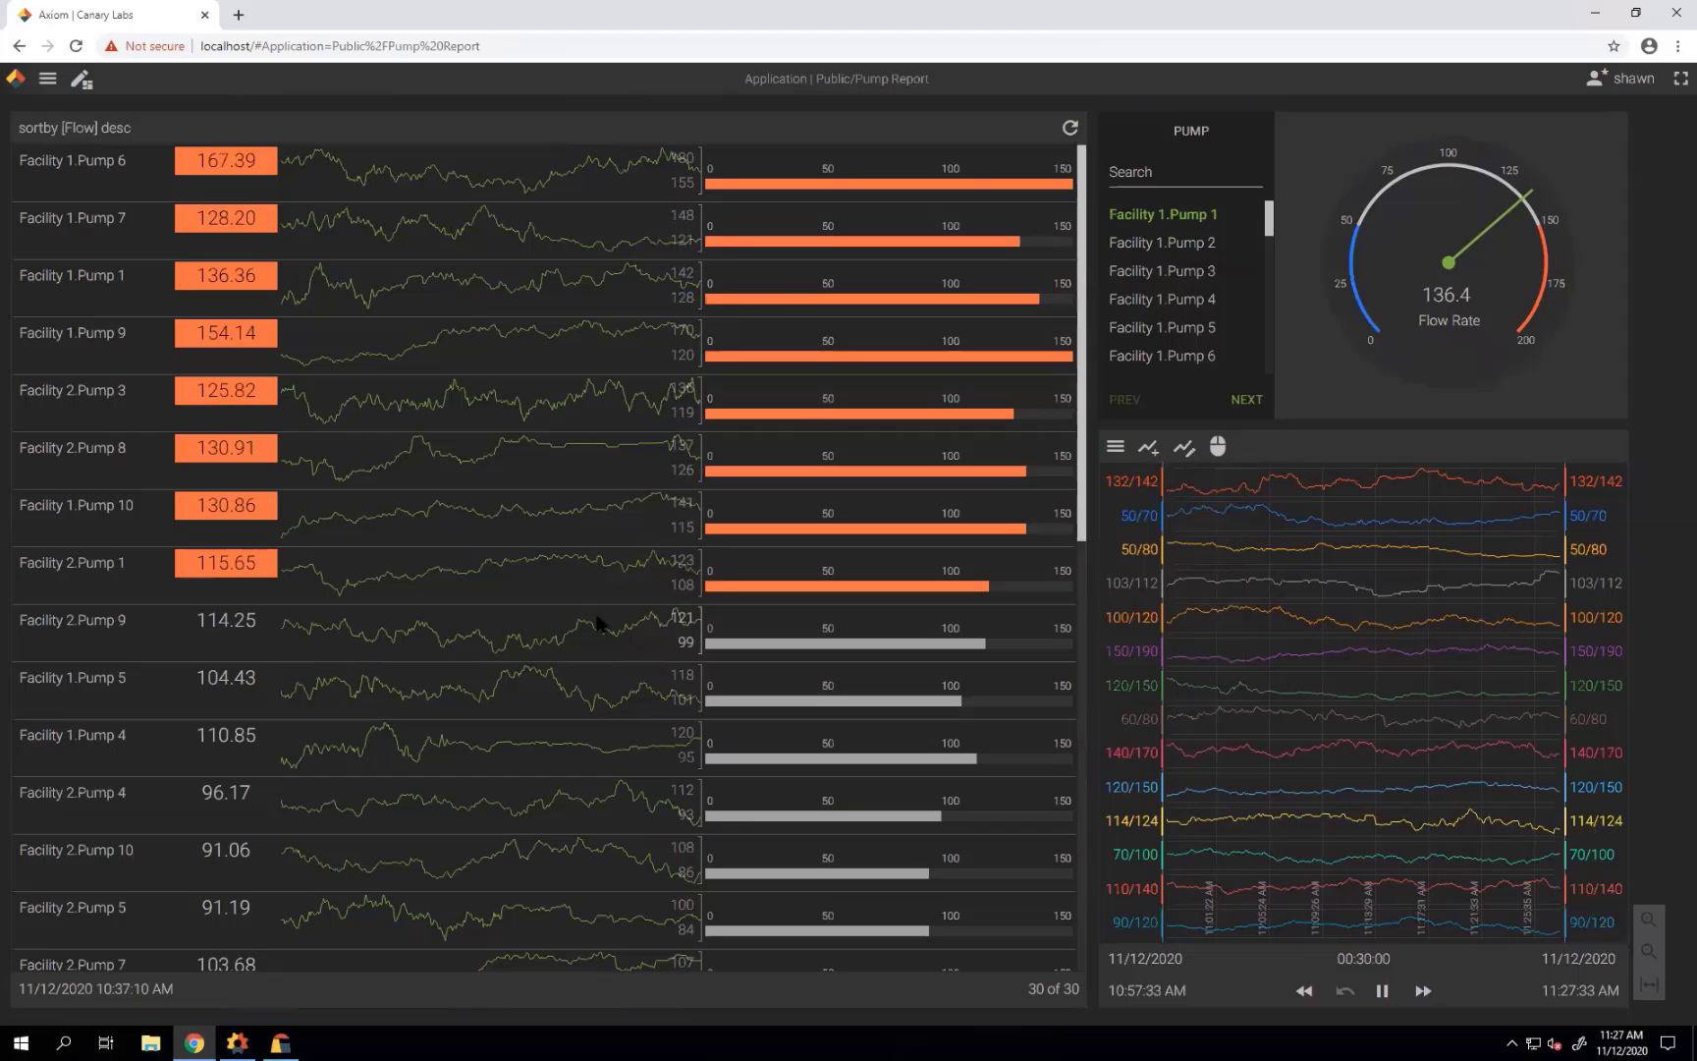
pyautogui.click(237, 1042)
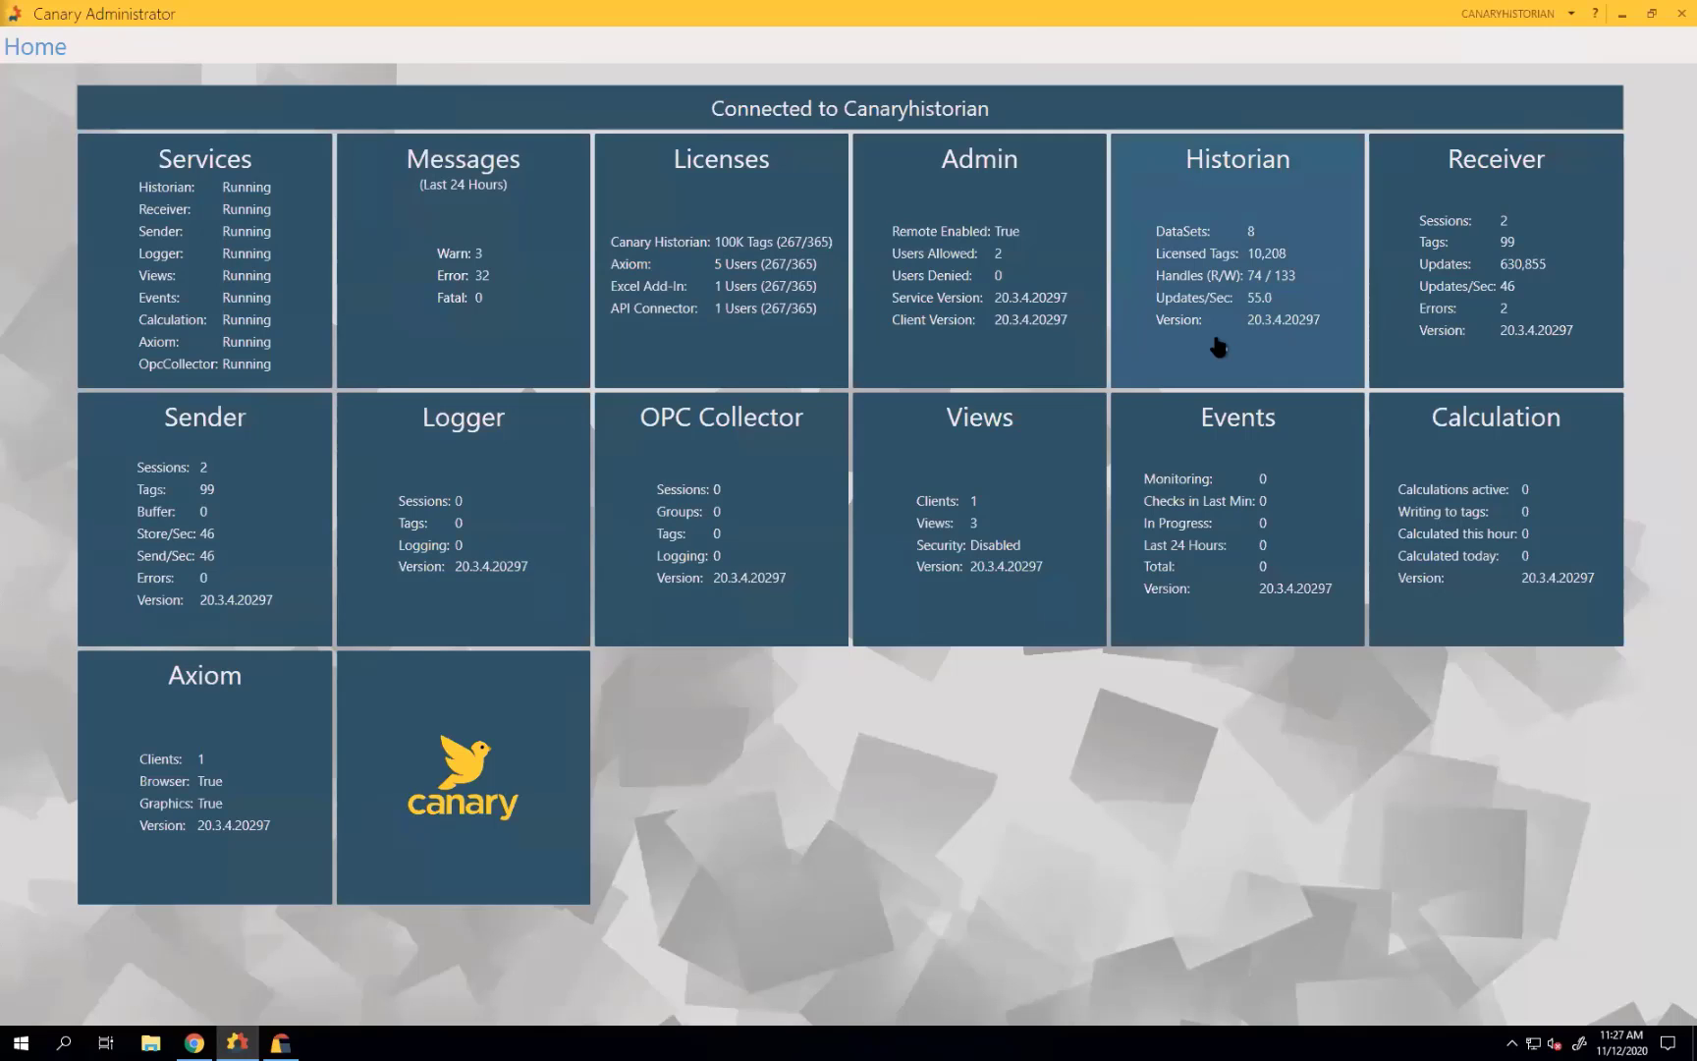
# Check the license details, close them, and open the Historian's dataset list.
pyautogui.click(794, 323)
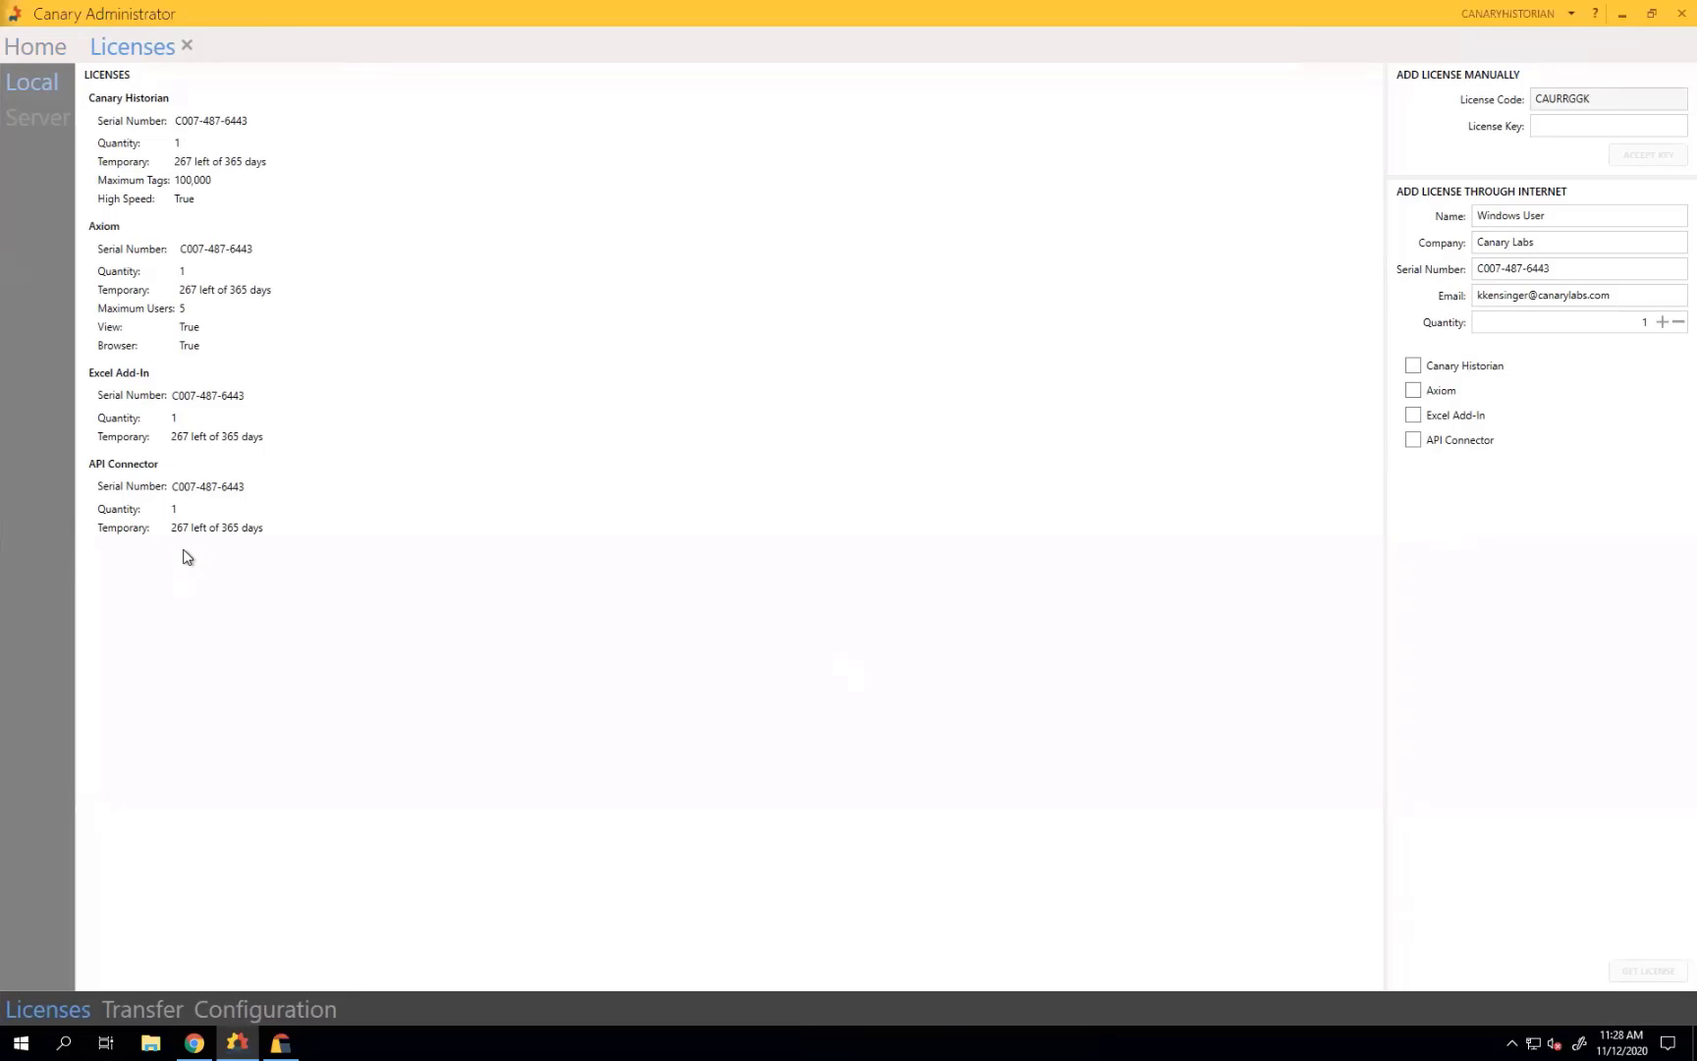
pyautogui.click(186, 45)
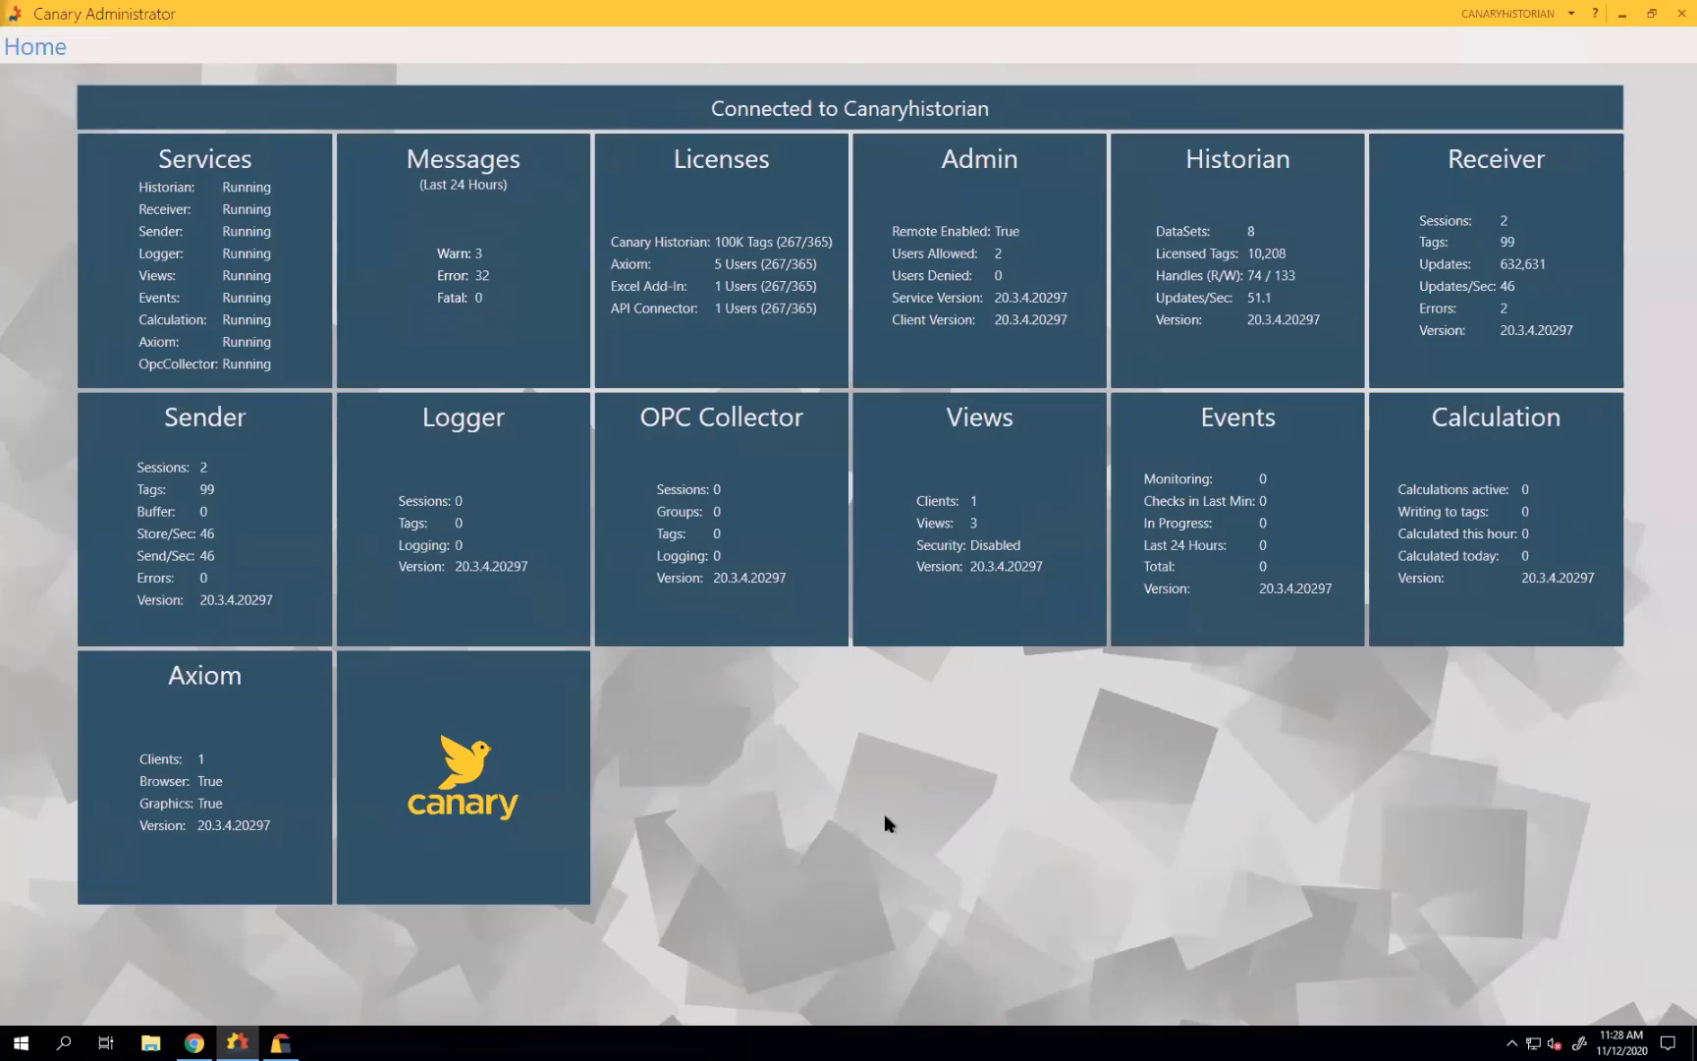
pyautogui.click(1255, 279)
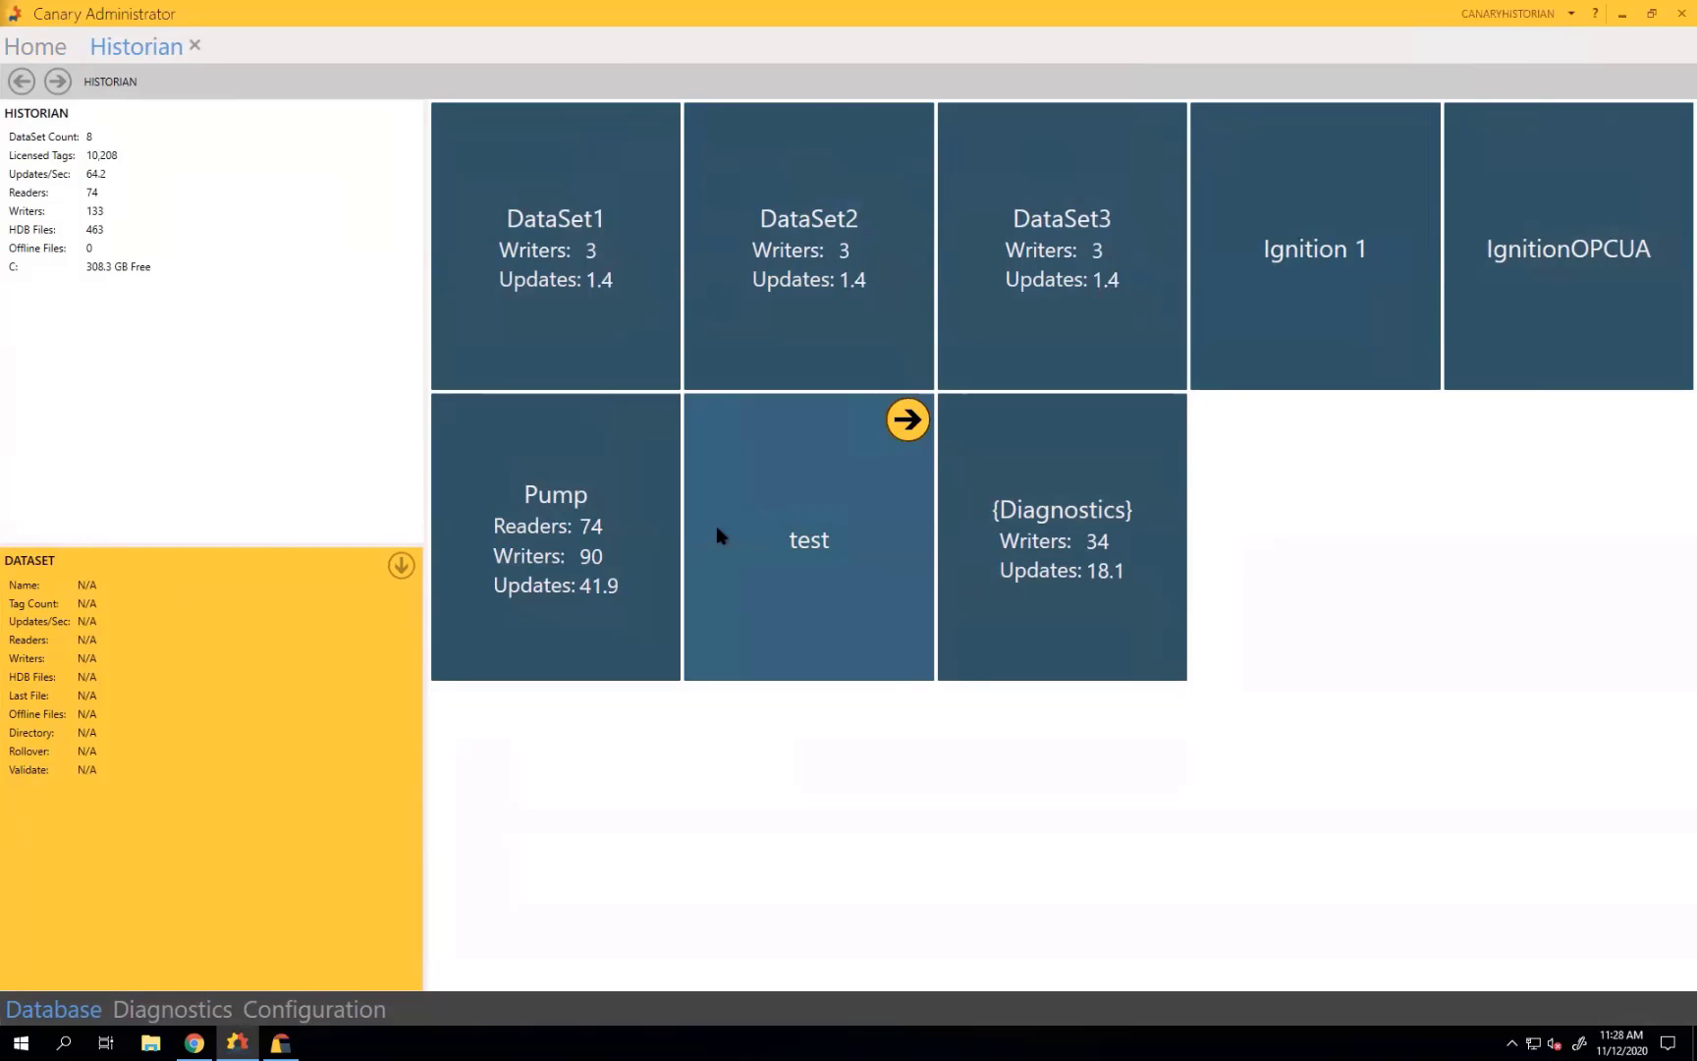
# Create and apply a Thursday Demo dataset that emails after 5 minutes without data.
pyautogui.click(353, 1013)
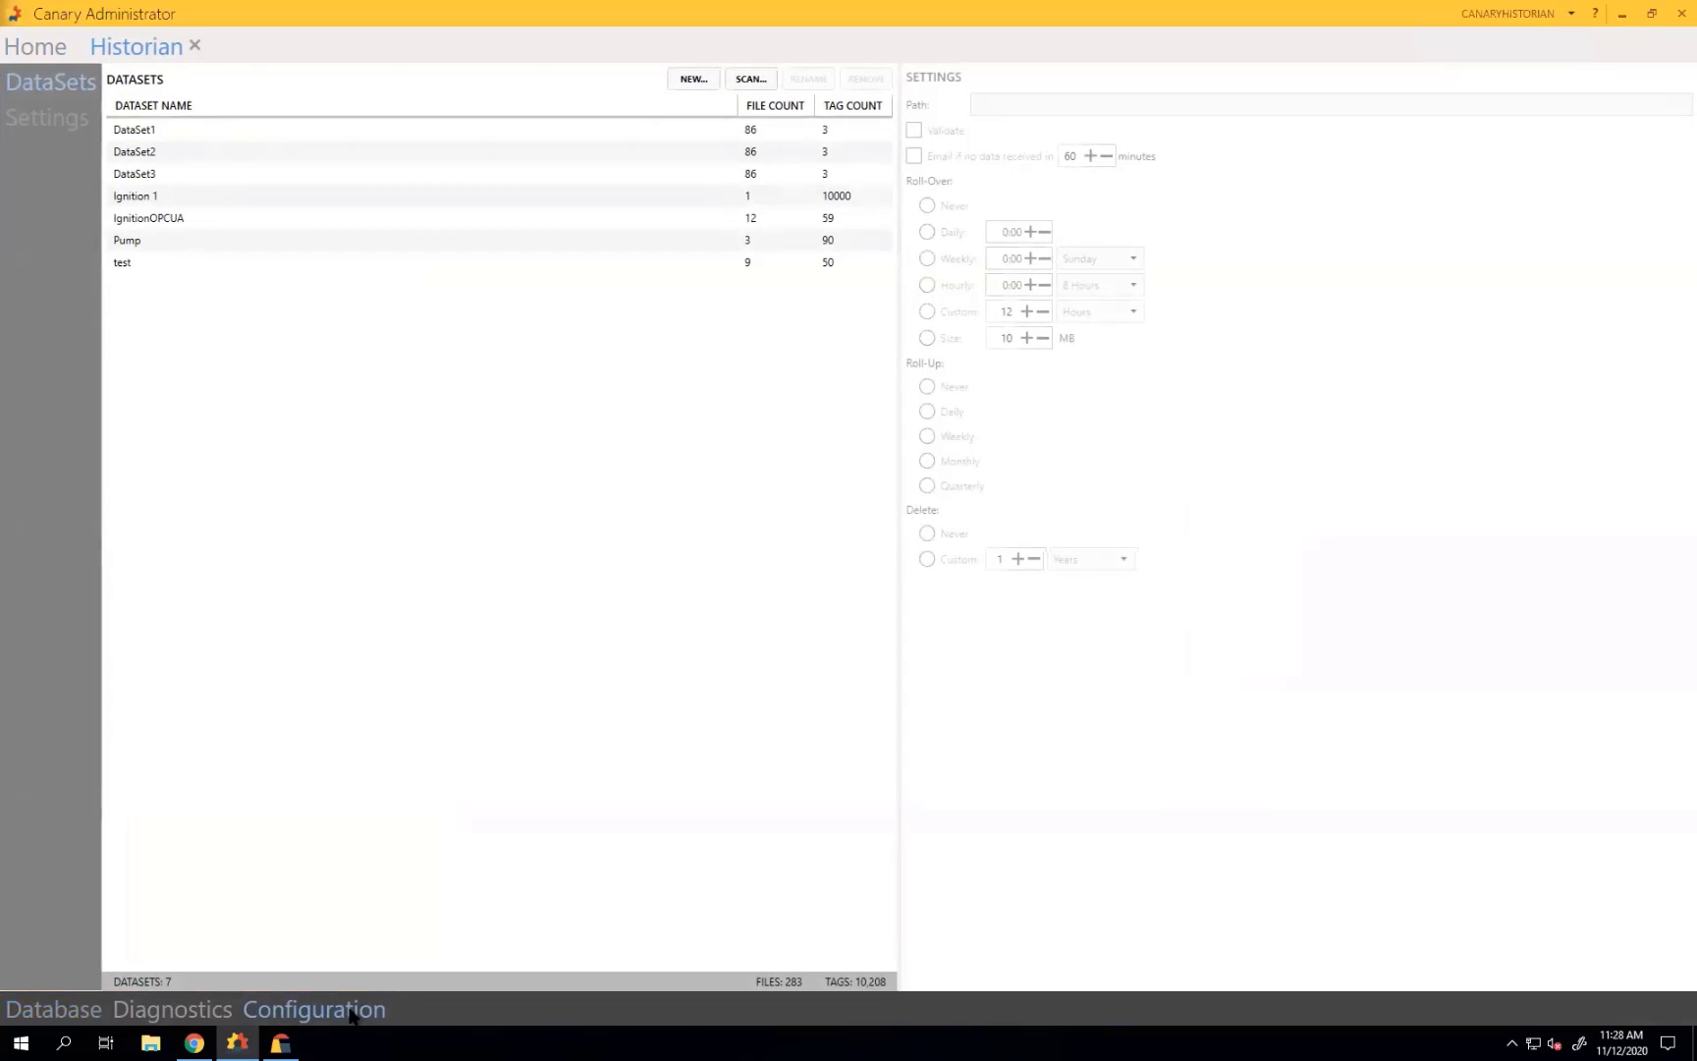
pyautogui.click(694, 79)
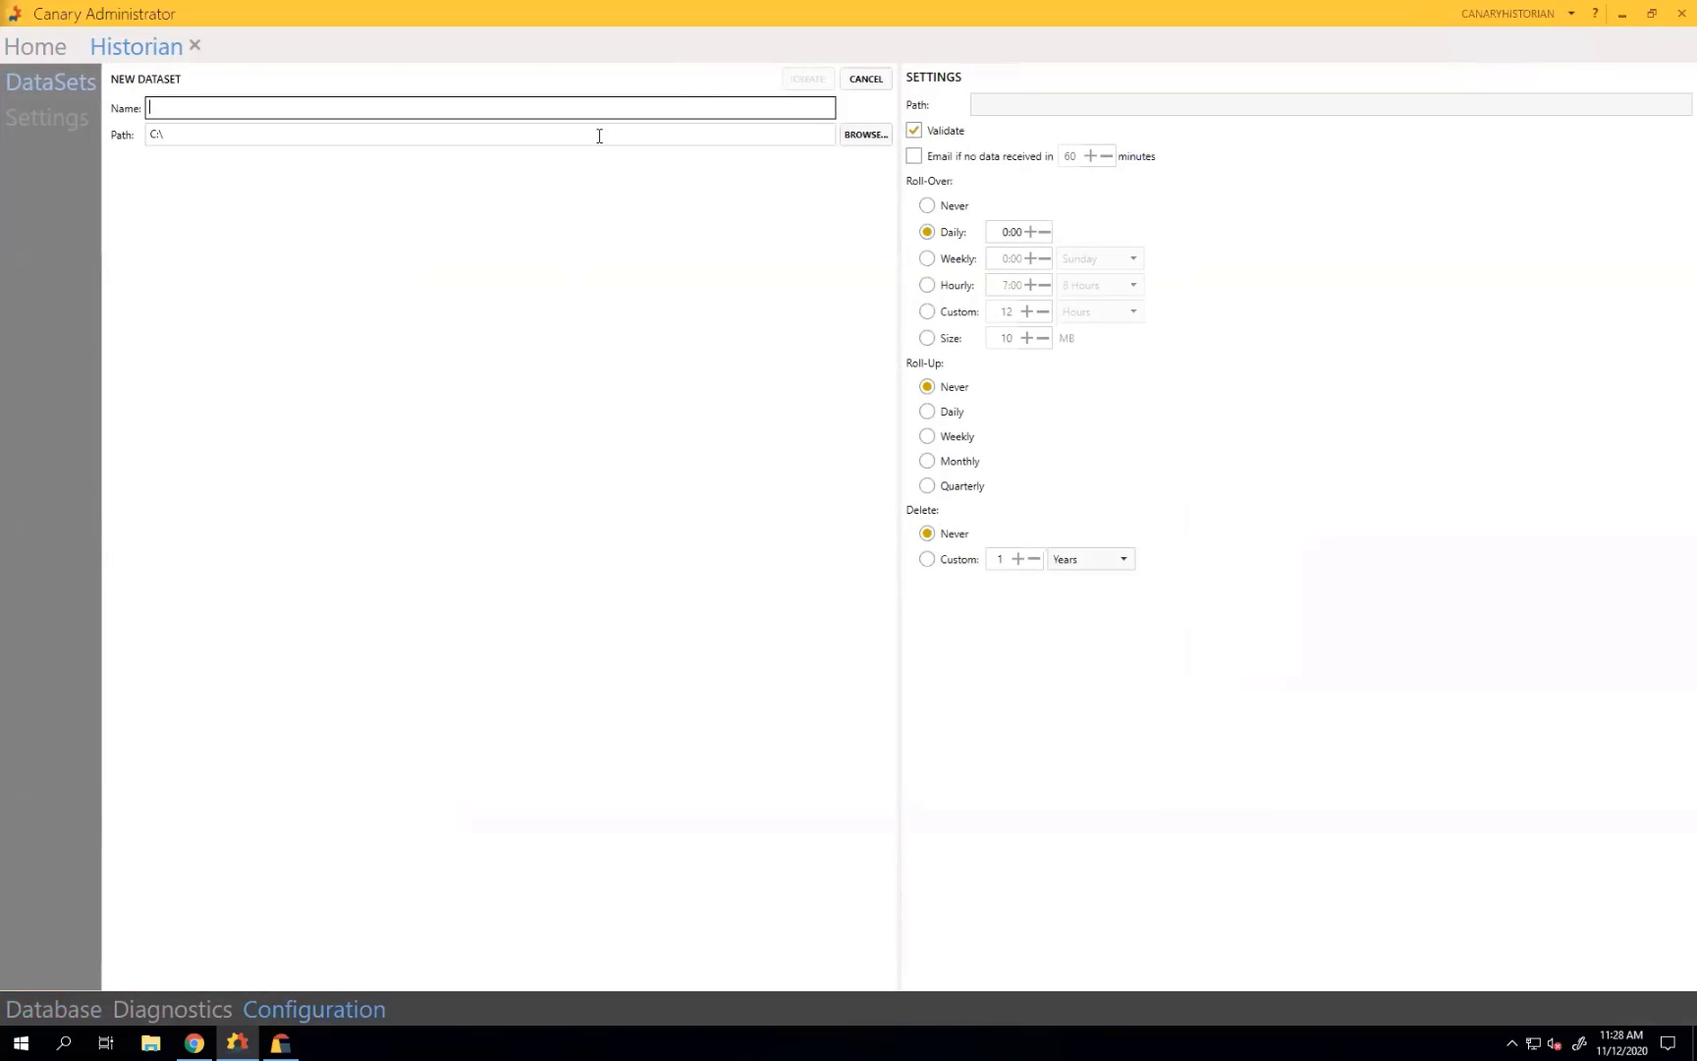
pyautogui.write('Thursda')
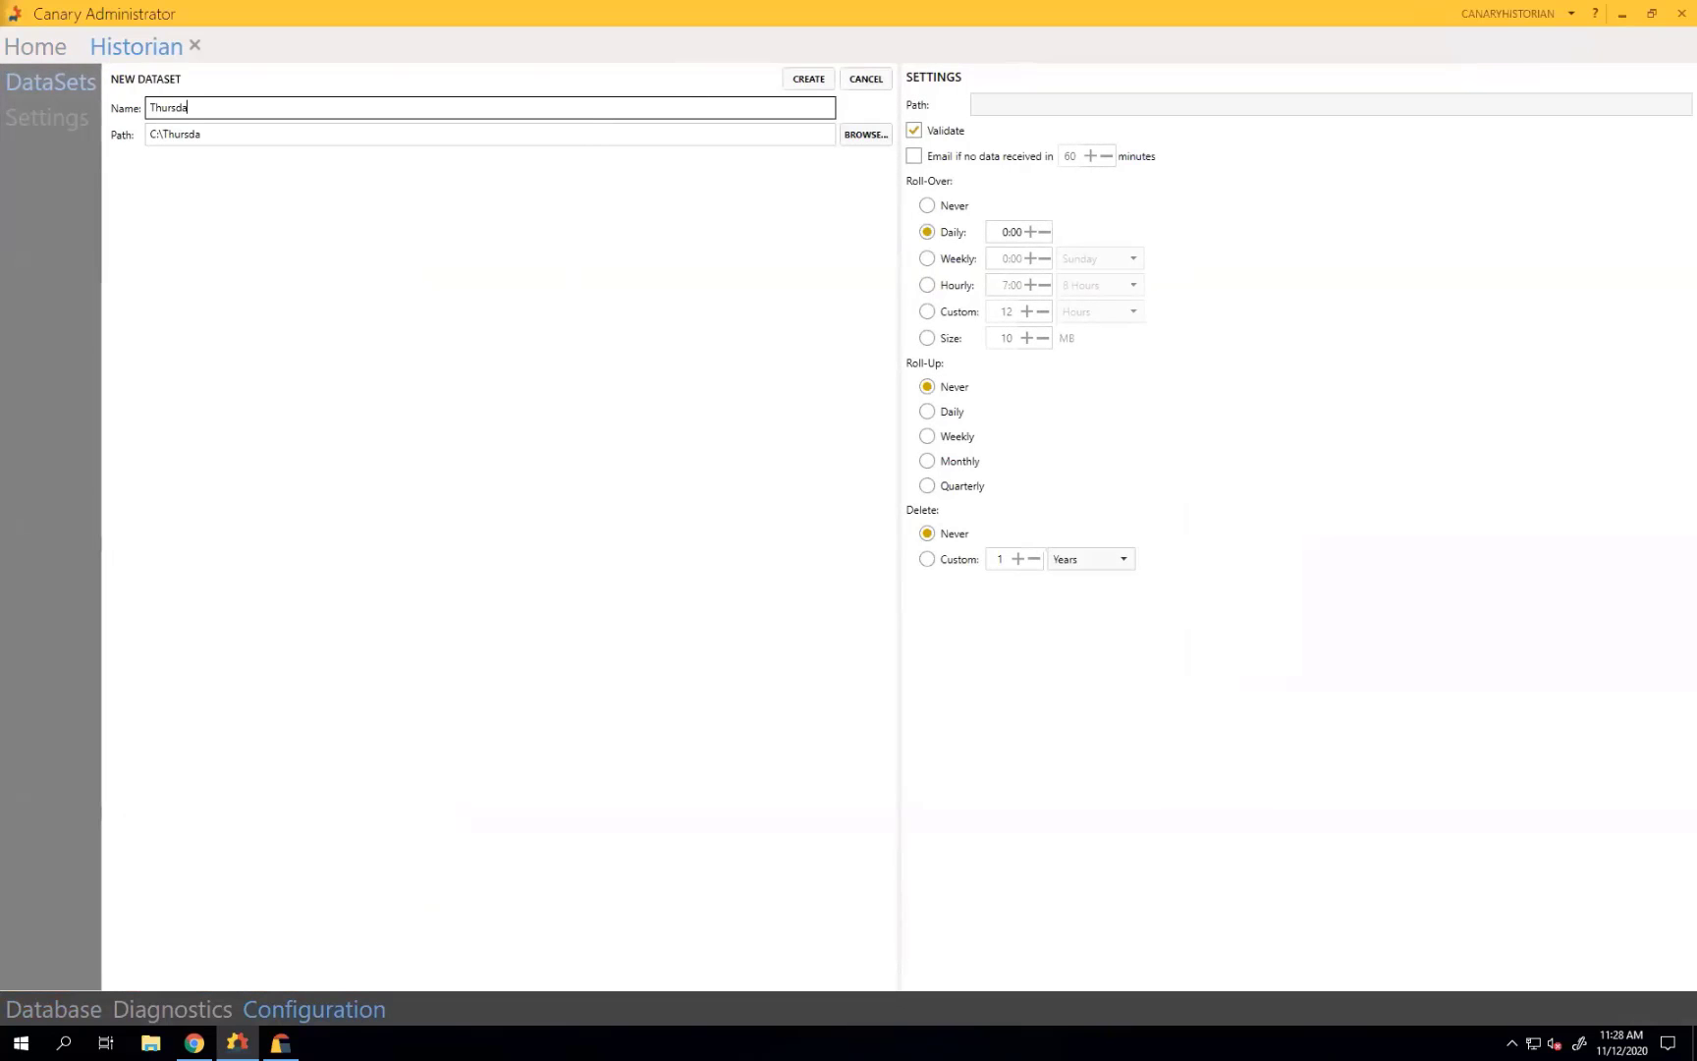
pyautogui.write('y Demo')
pyautogui.click(801, 82)
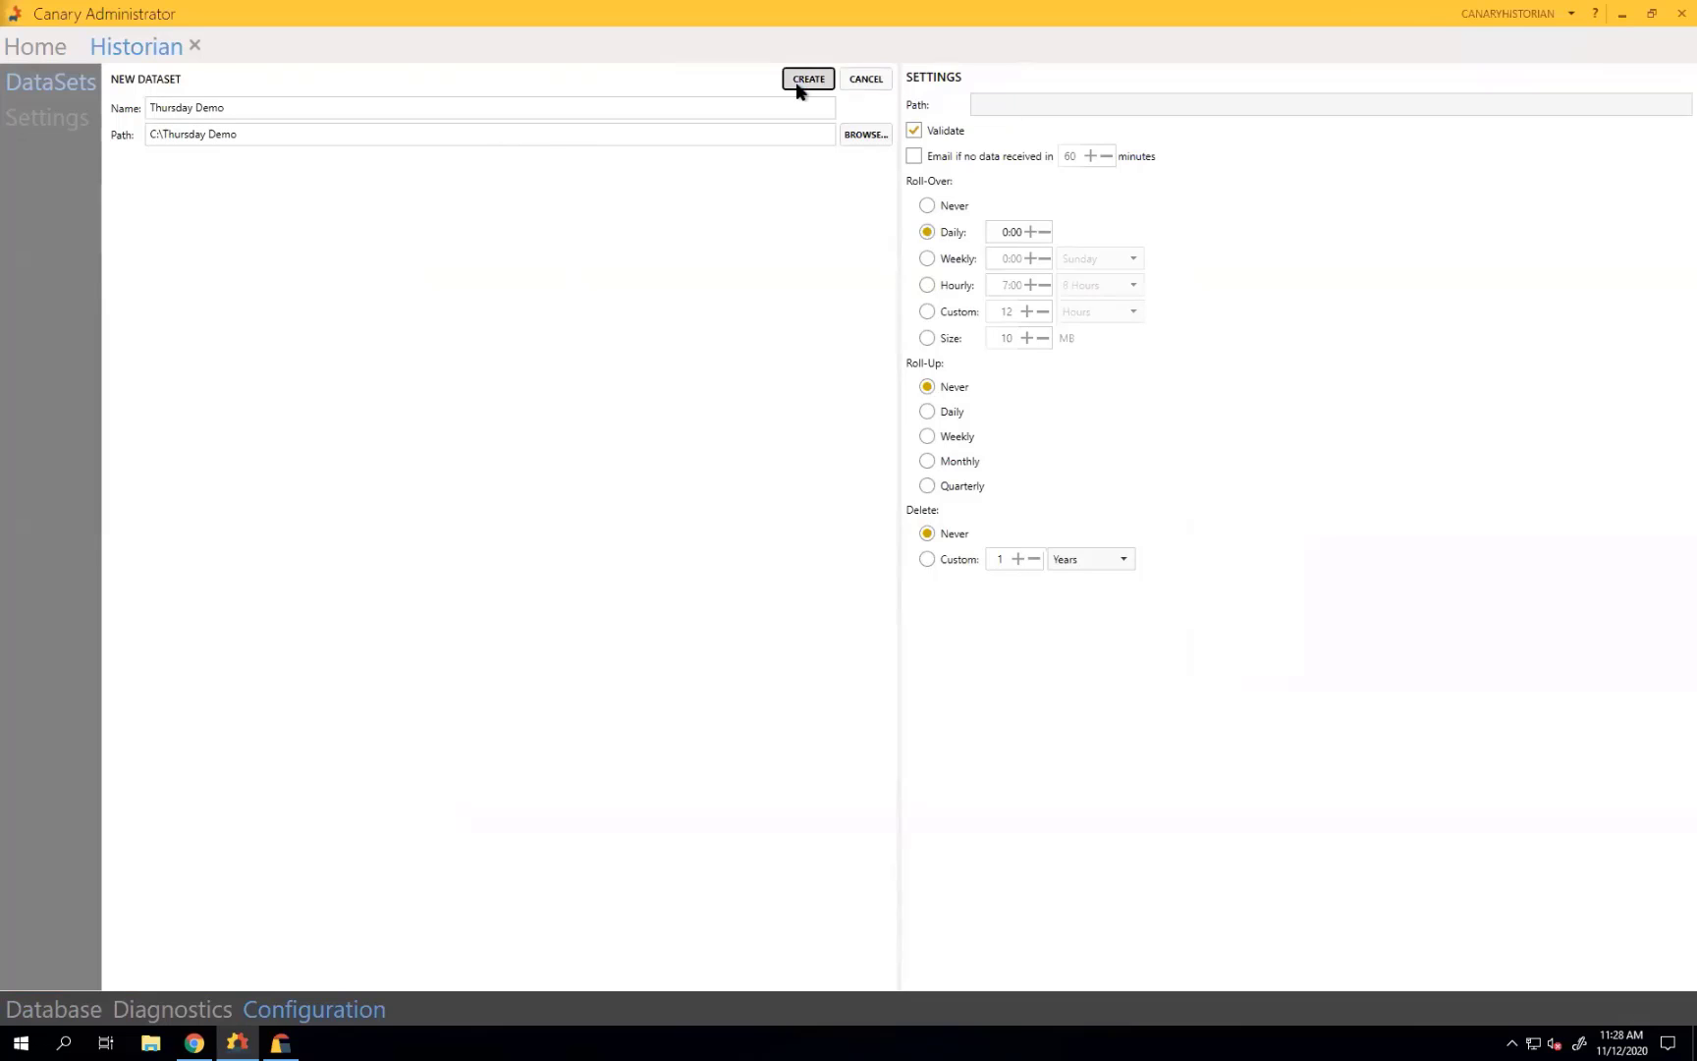
pyautogui.click(914, 157)
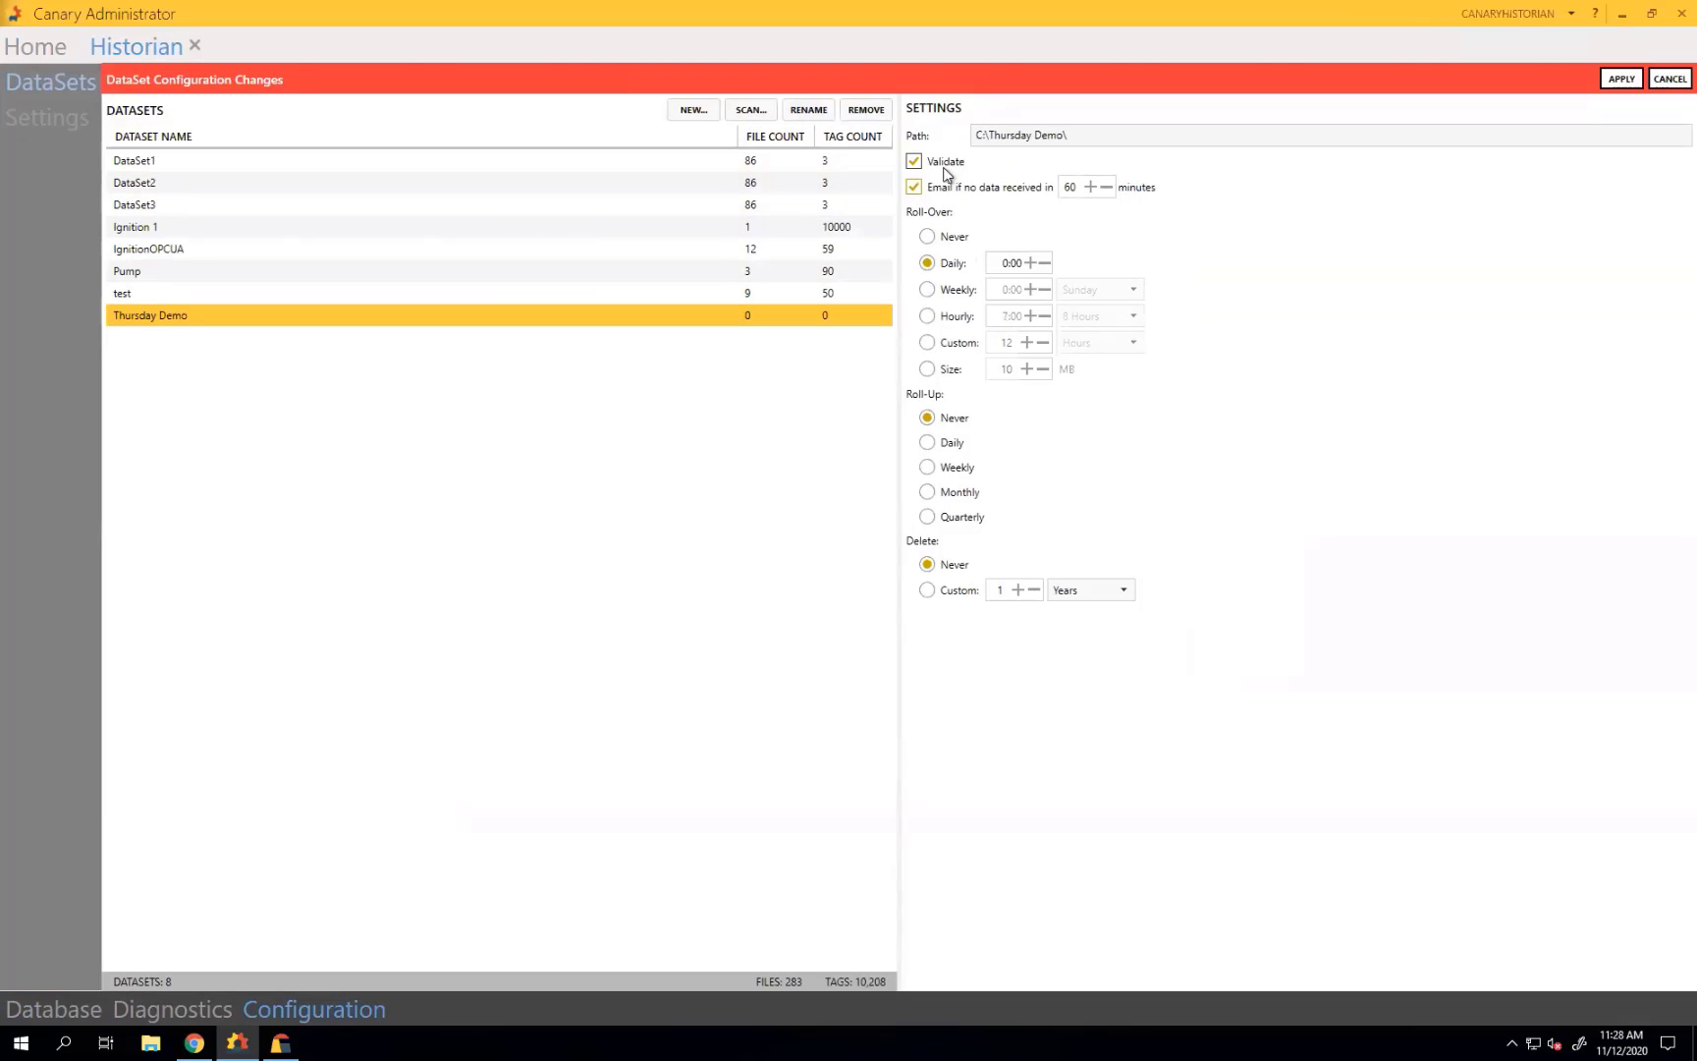
pyautogui.doubleClick(1059, 188)
pyautogui.write('5')
pyautogui.click(1621, 78)
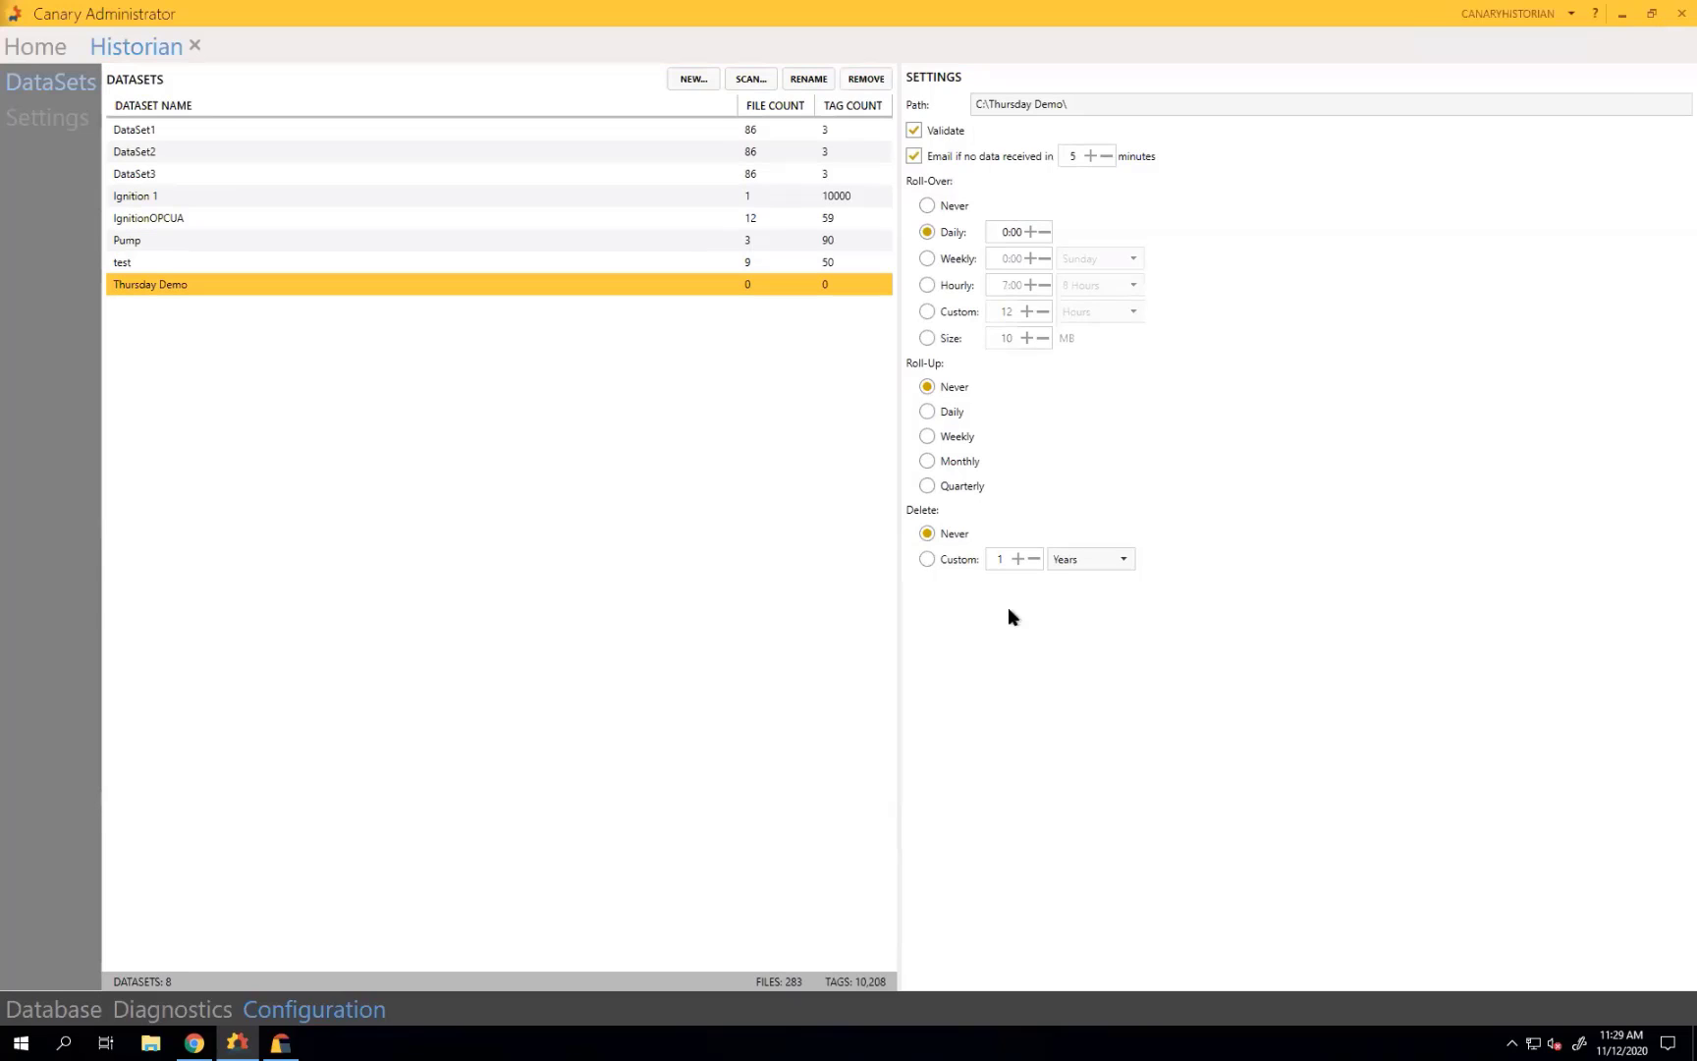
# Close the Historian and bring up the OPC Collector status page.
pyautogui.click(53, 1008)
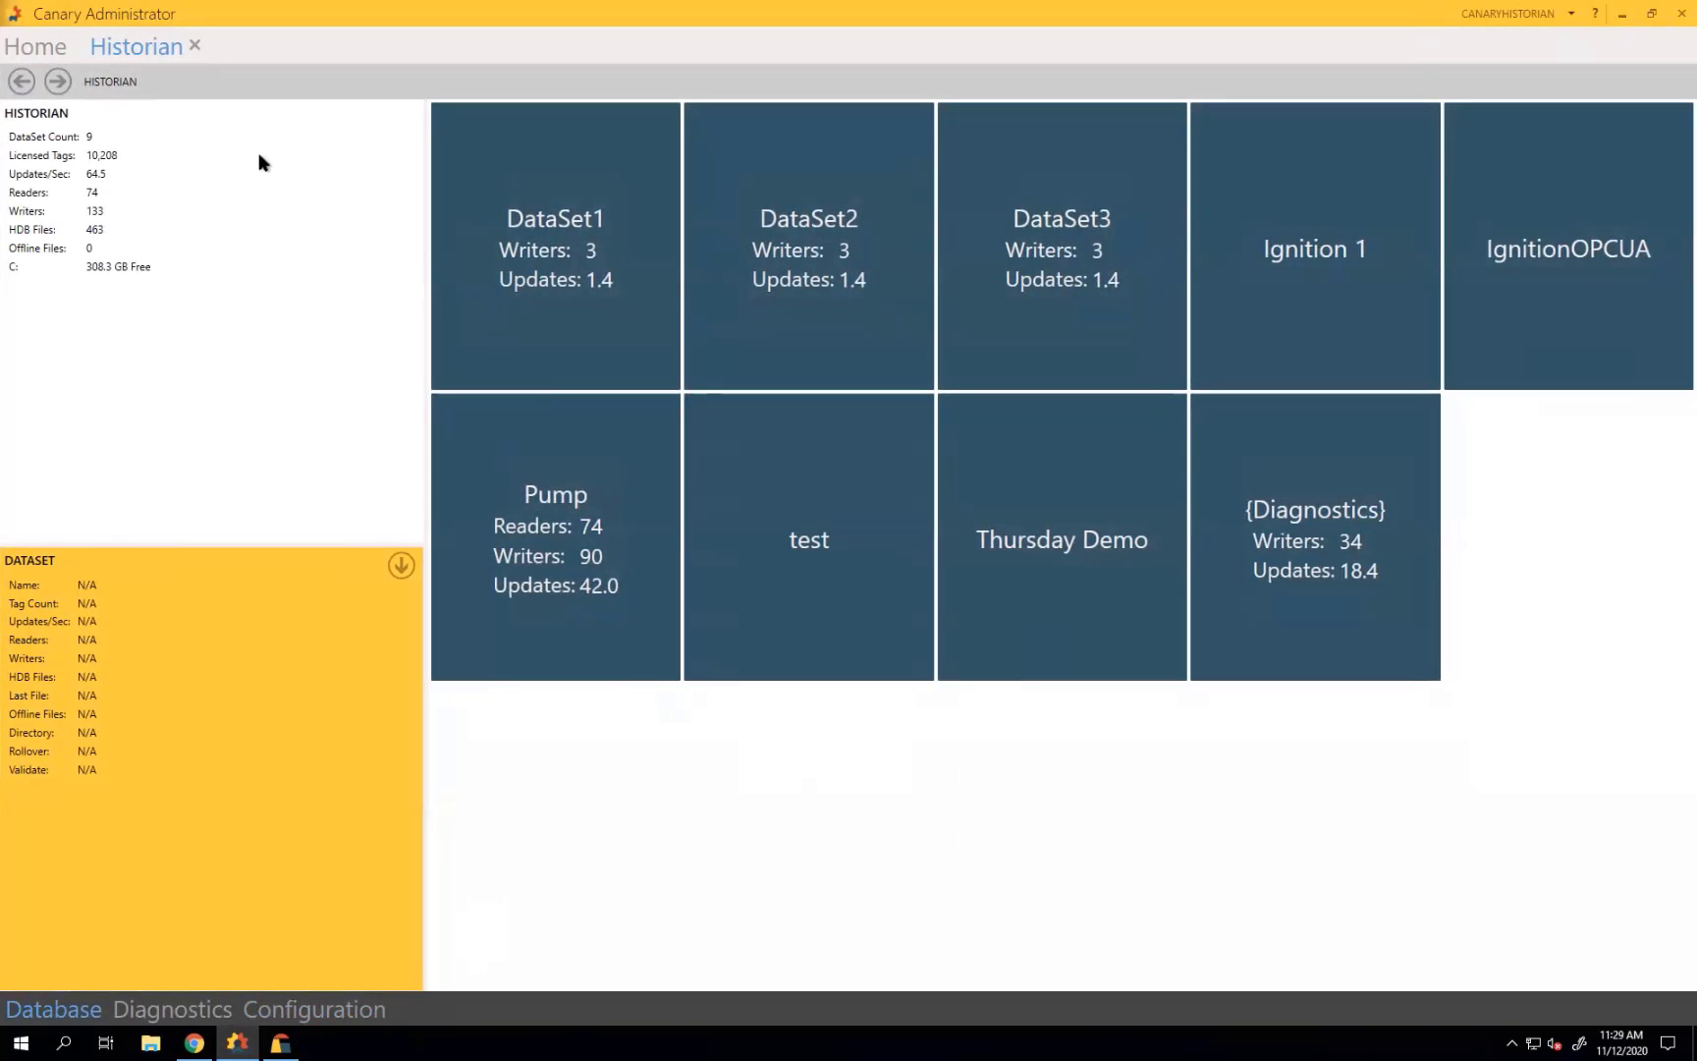
pyautogui.click(196, 45)
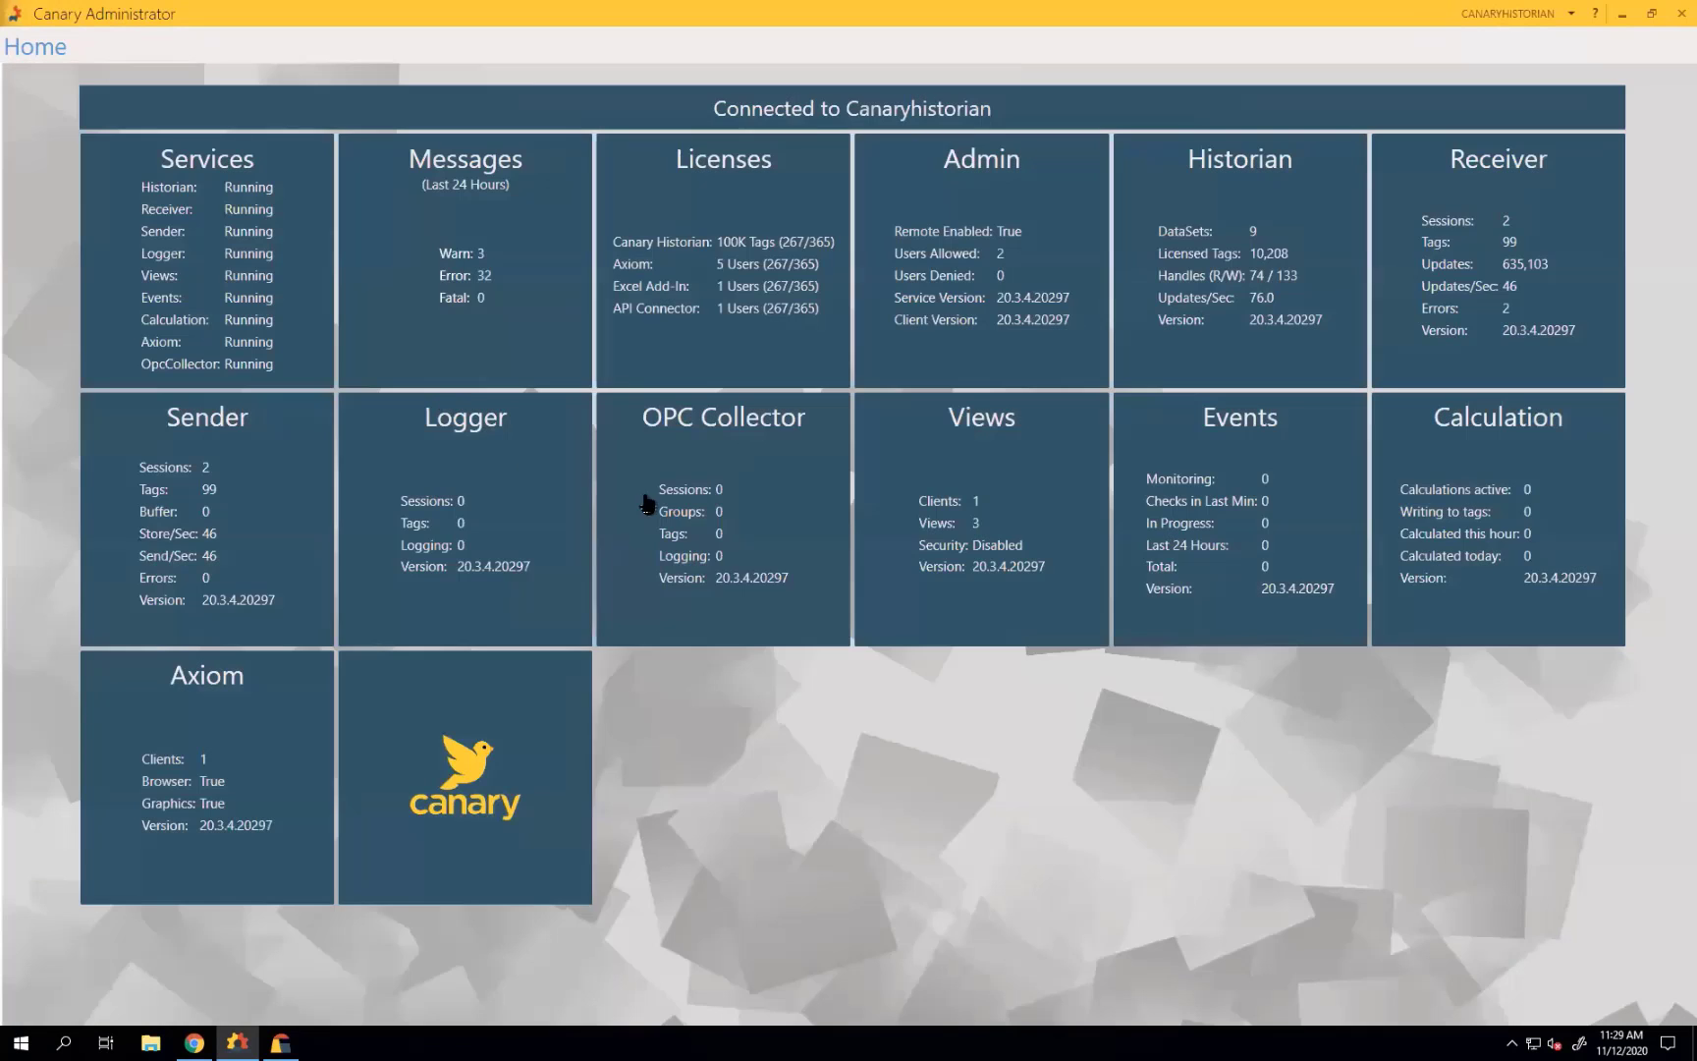
pyautogui.click(720, 523)
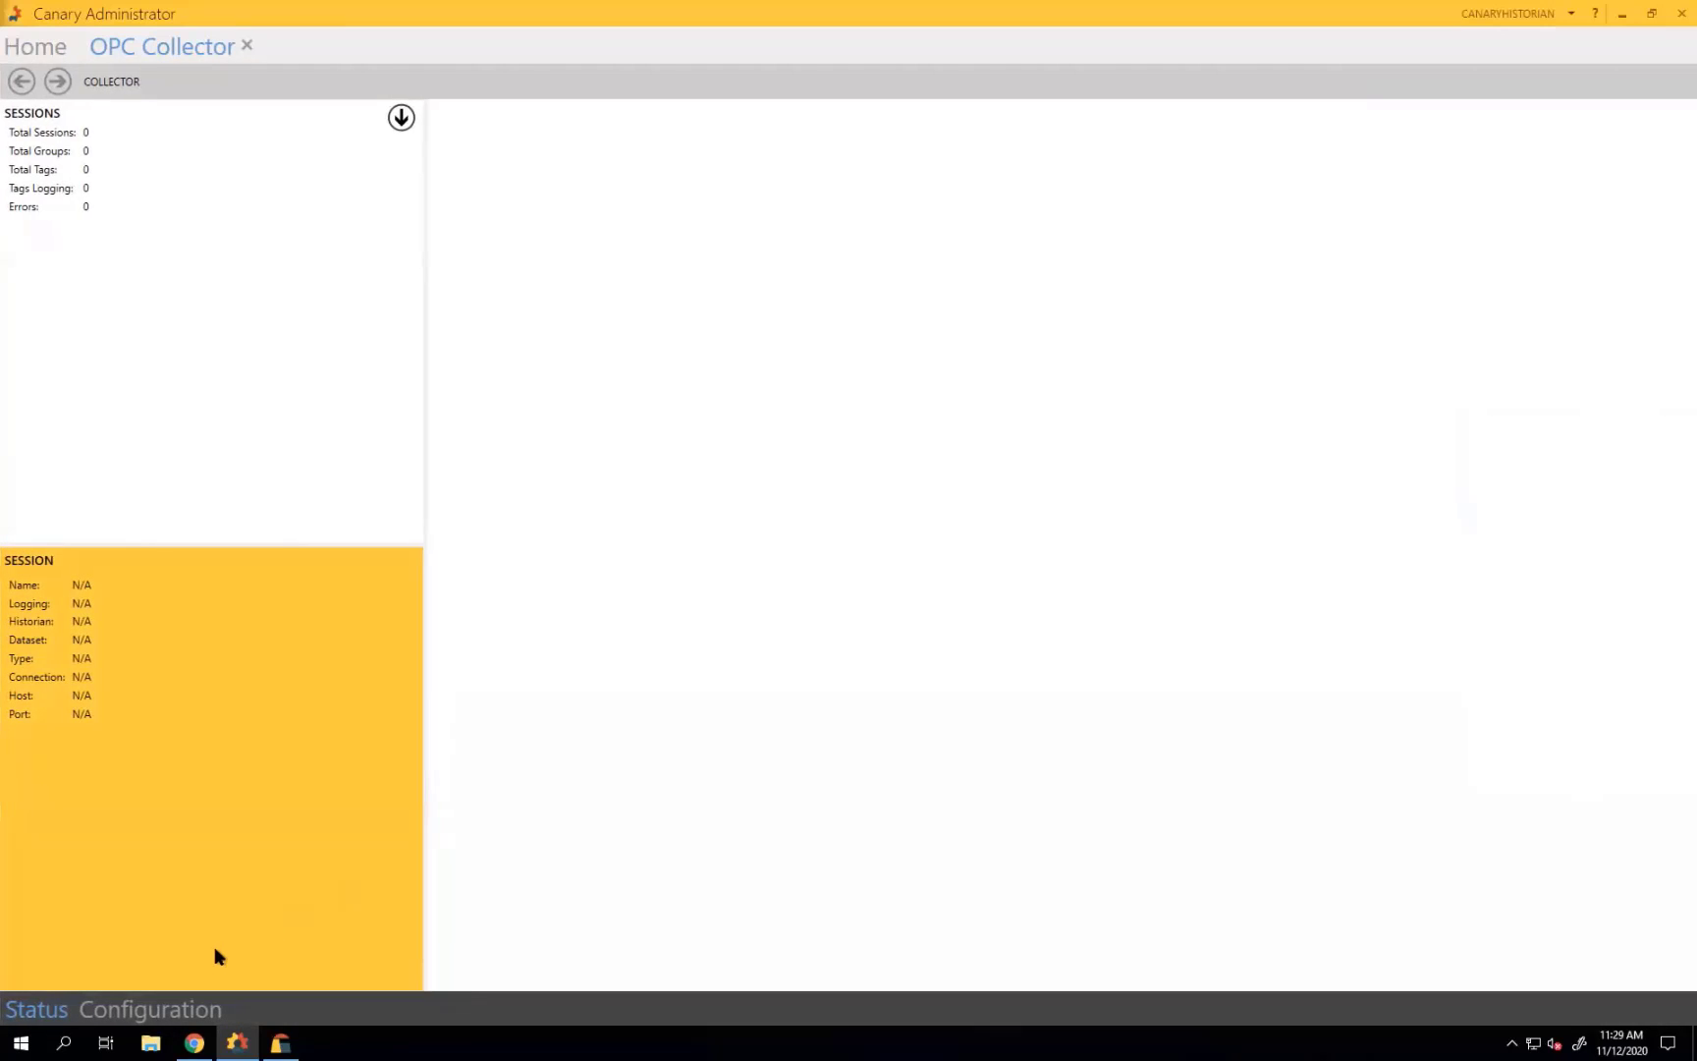
# Add a new OPC collector session that logs into the Thursday Demo dataset.
pyautogui.click(169, 1016)
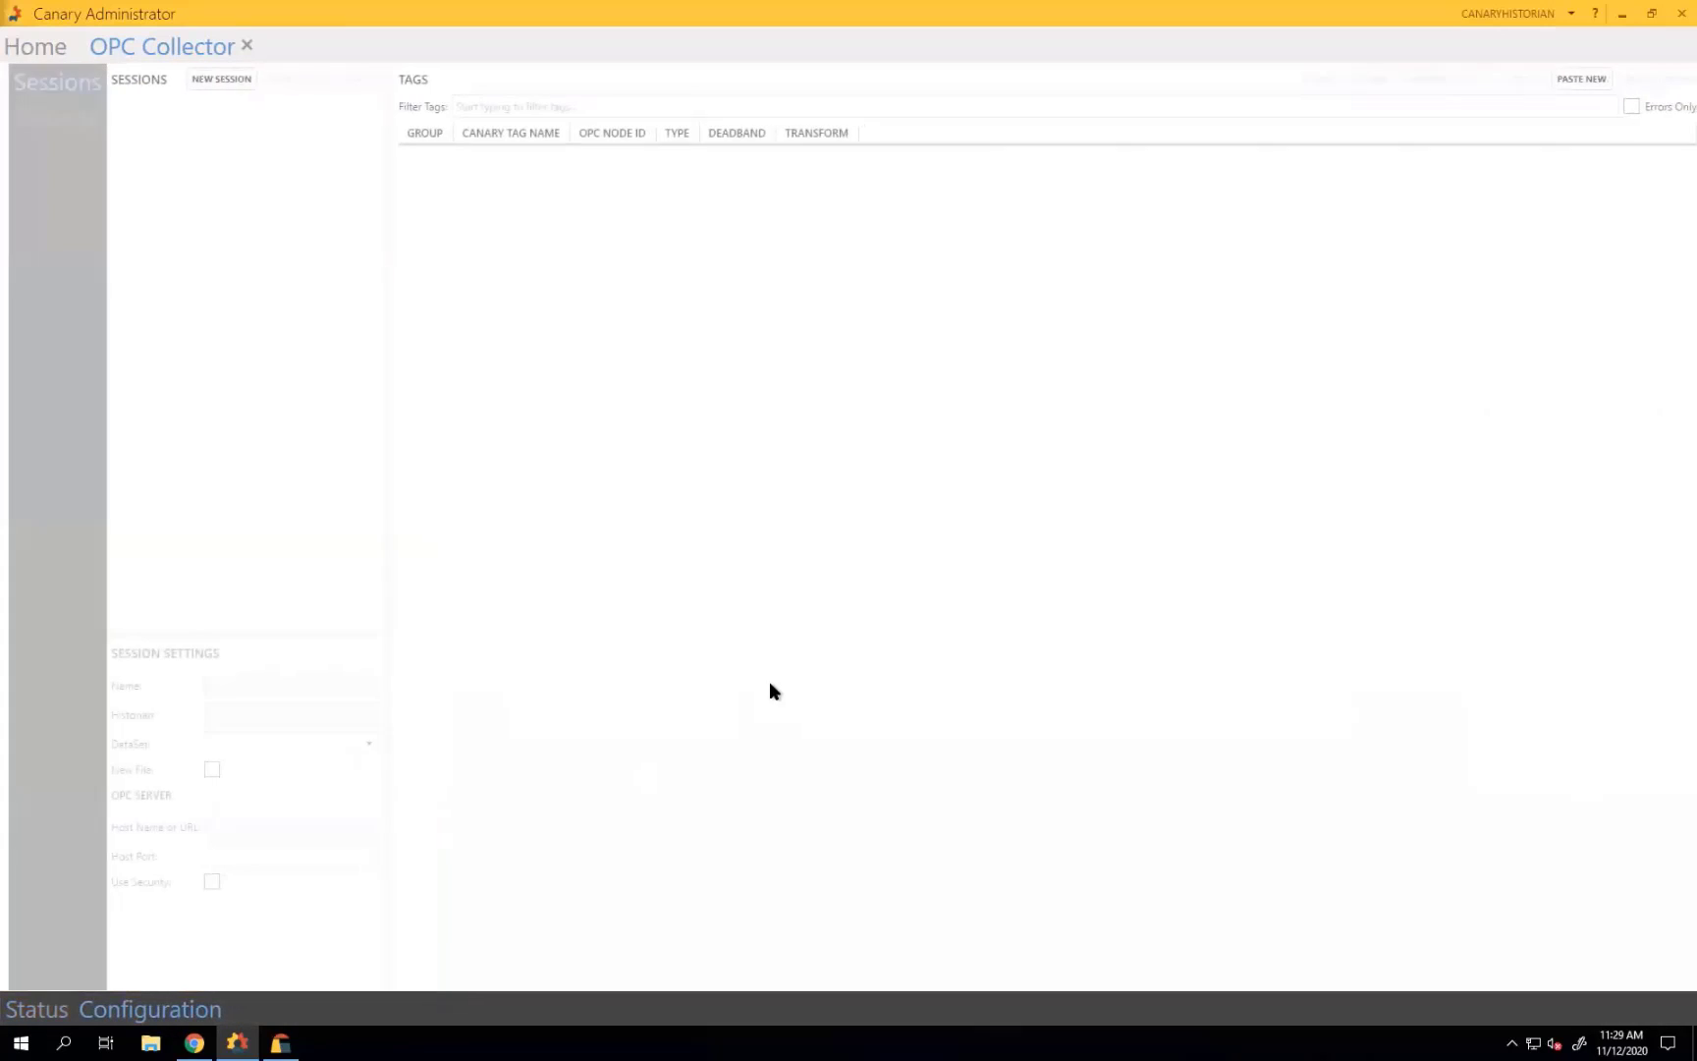
pyautogui.click(213, 80)
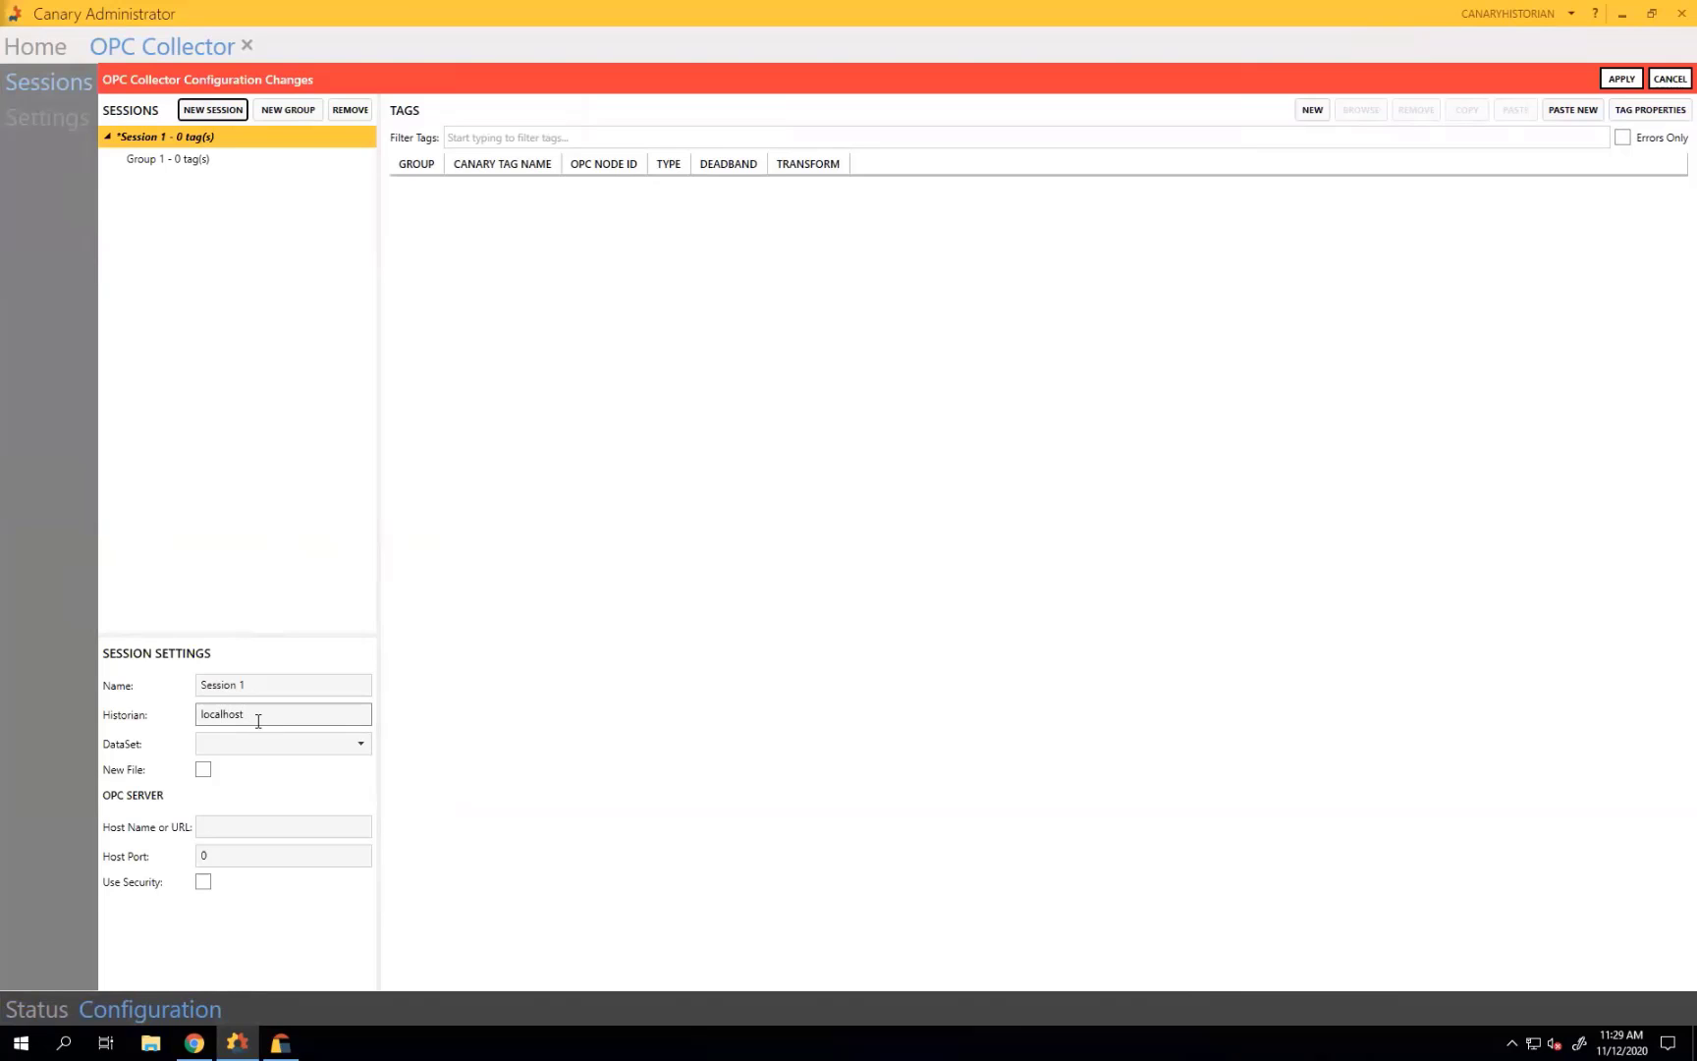
pyautogui.click(361, 746)
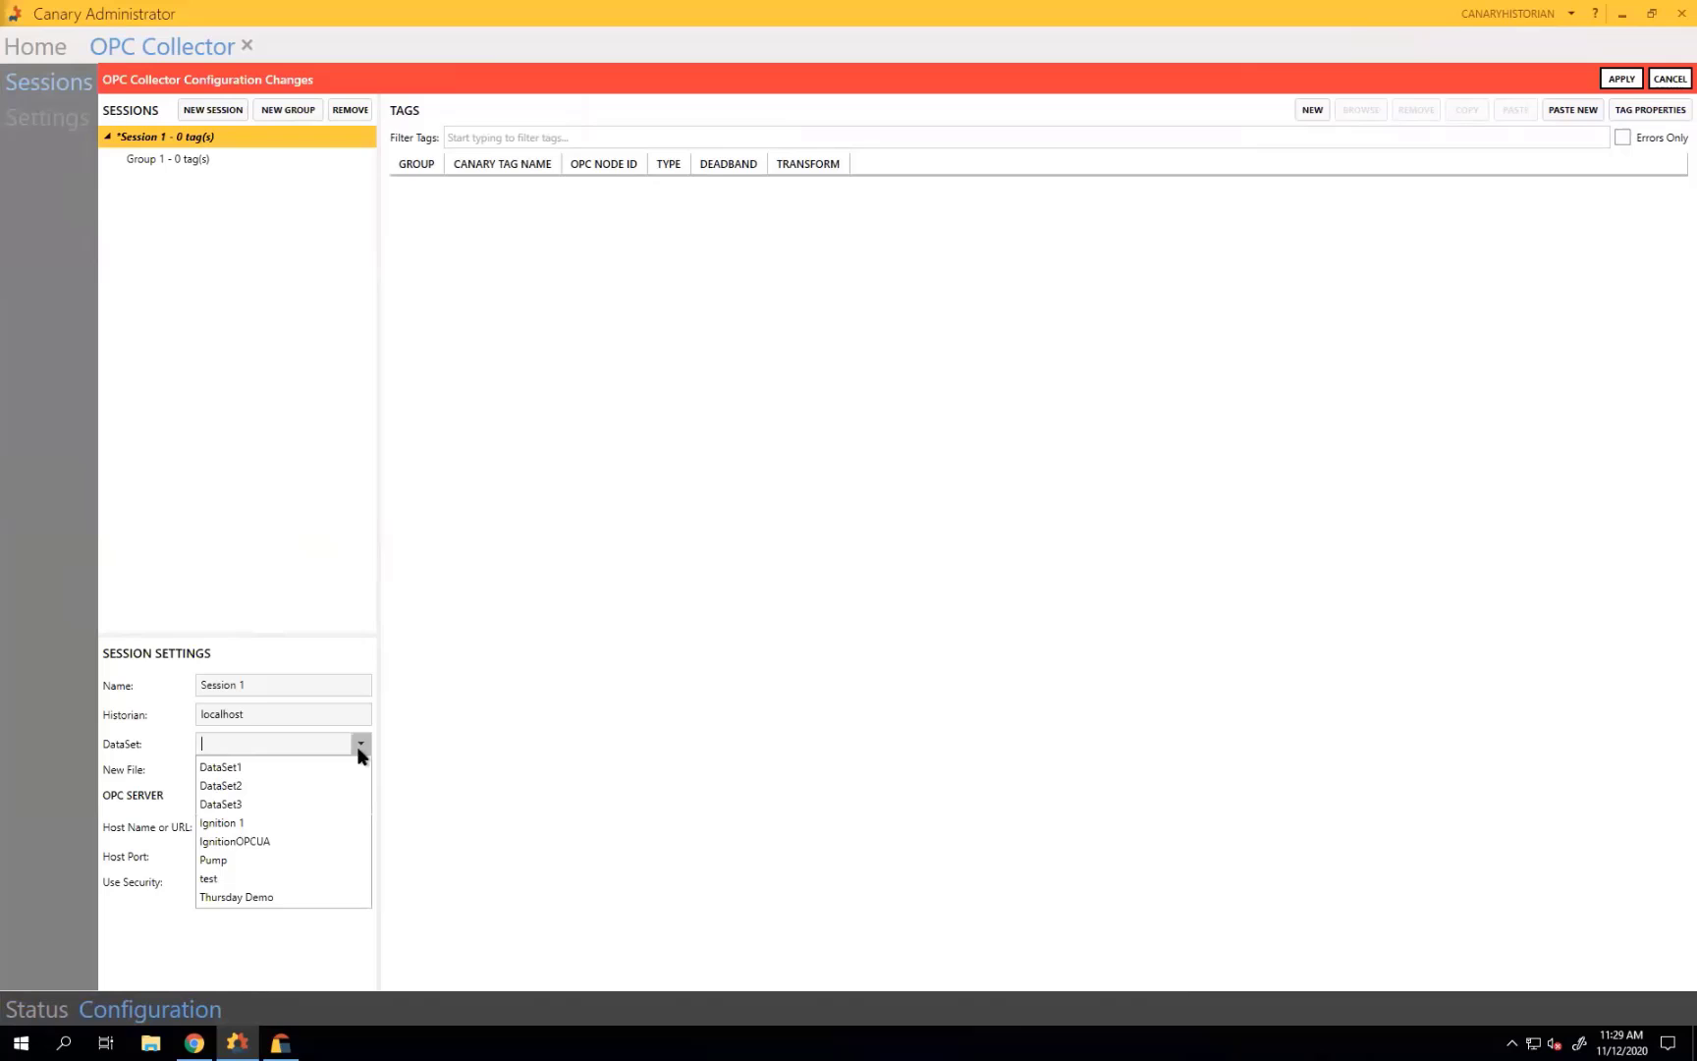
pyautogui.click(239, 897)
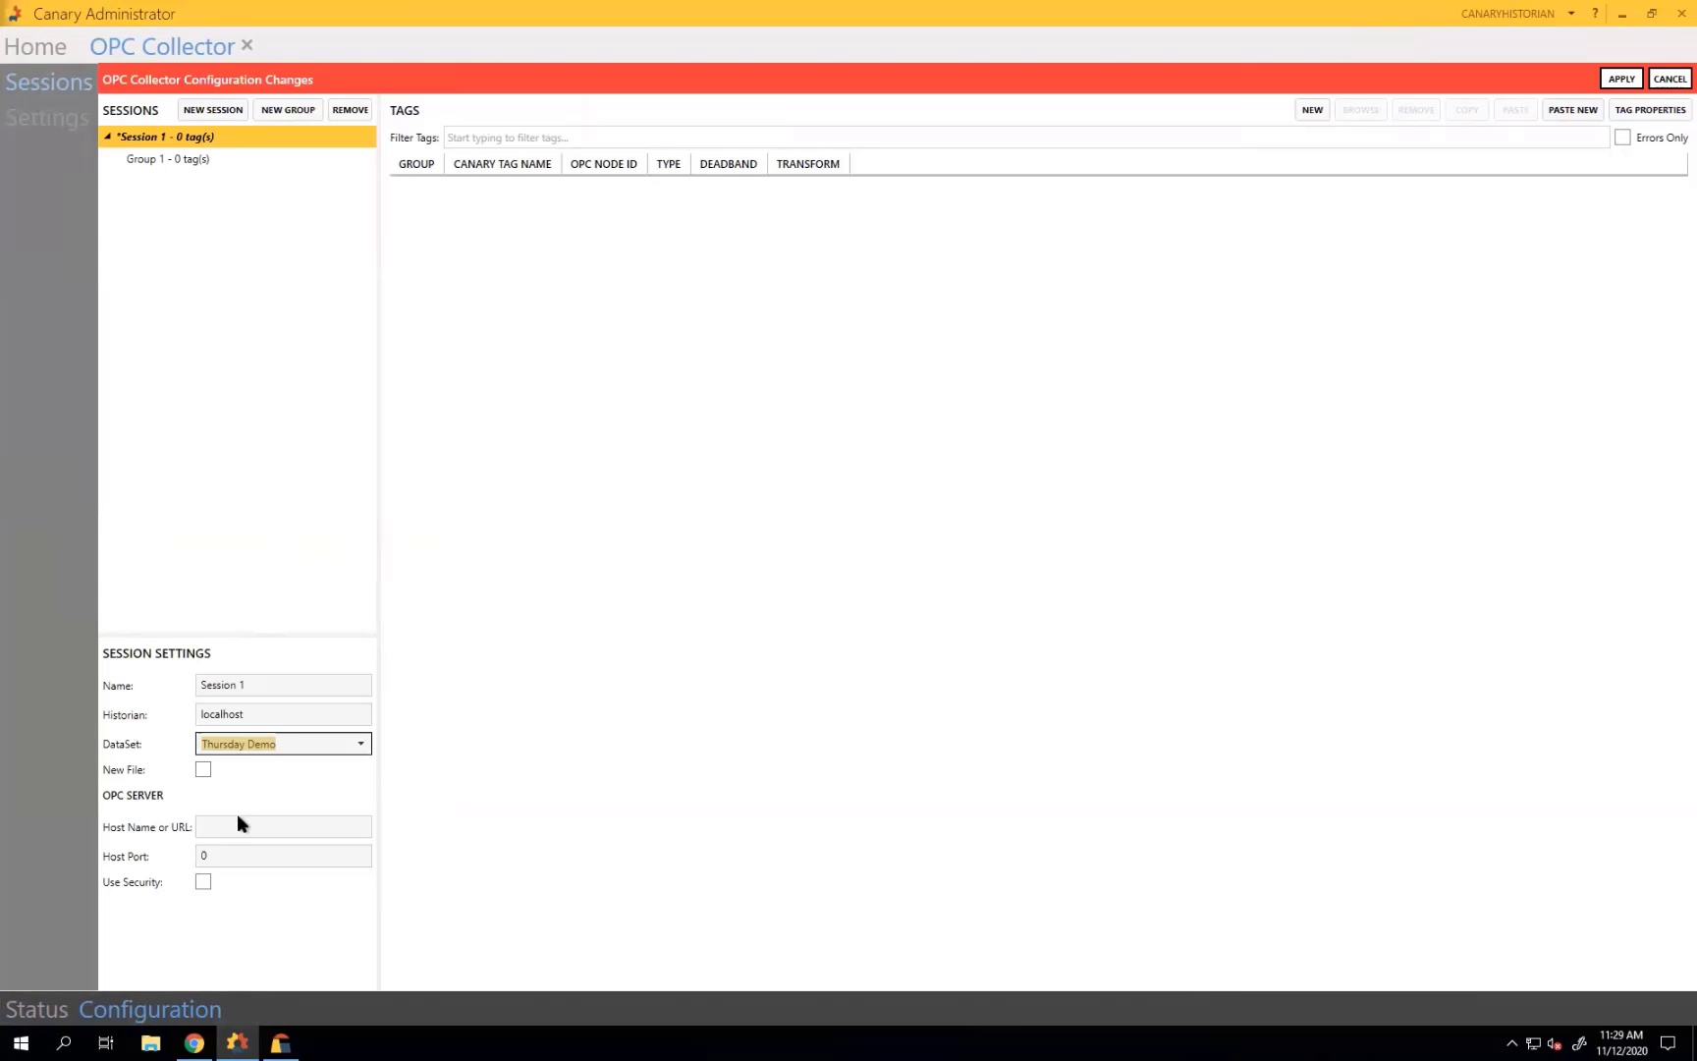
# Set the session's host name to axiomdemo and port to 49320, then apply.
pyautogui.click(280, 832)
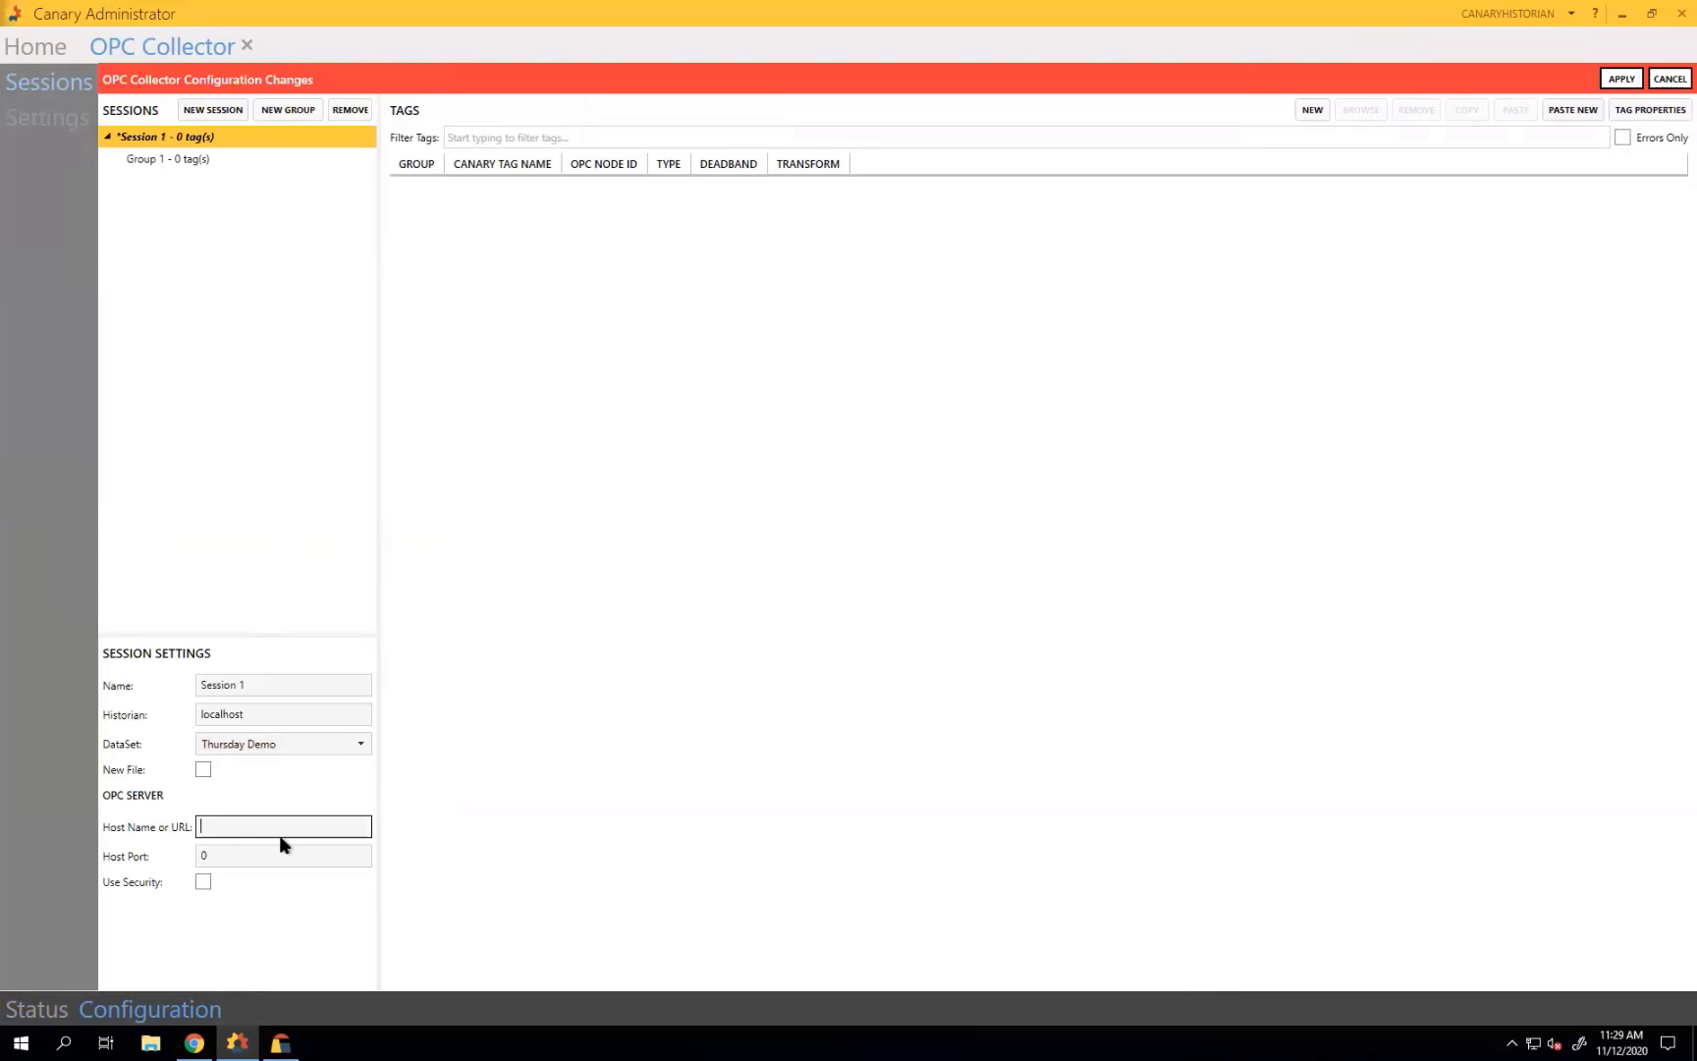
pyautogui.write('axiomdemo')
pyautogui.click(261, 854)
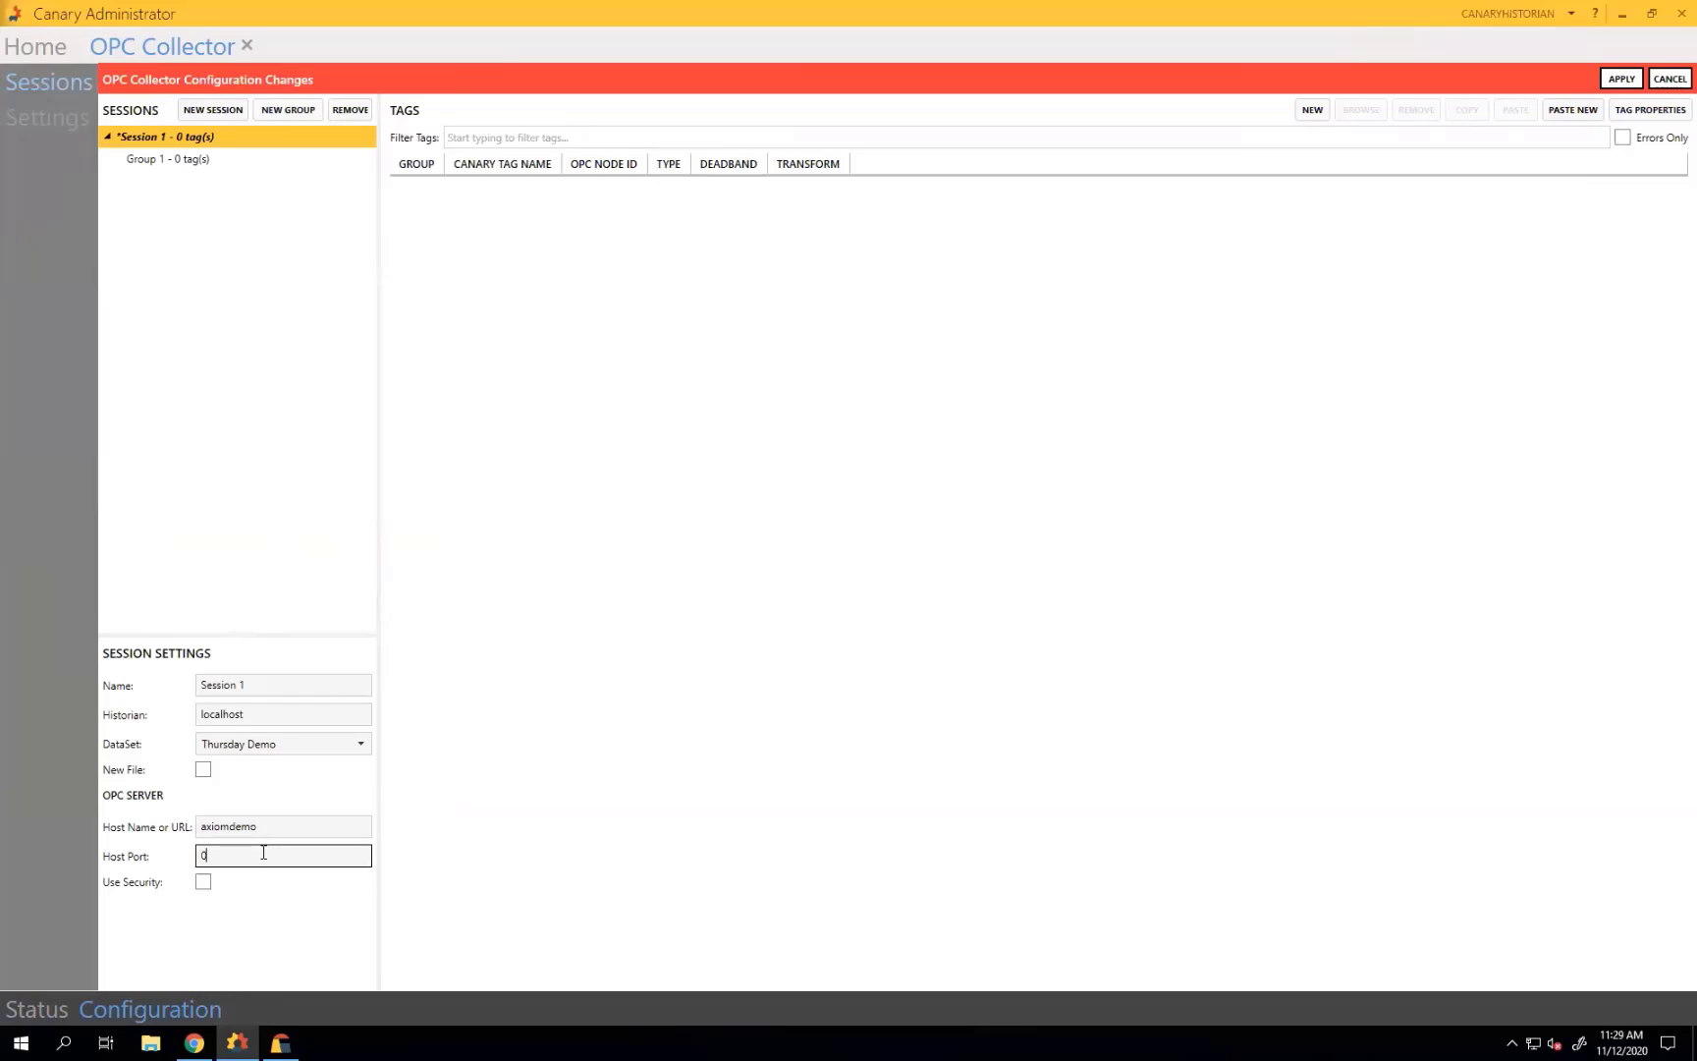
pyautogui.press('BackSpace')
pyautogui.write('49320')
pyautogui.click(1622, 79)
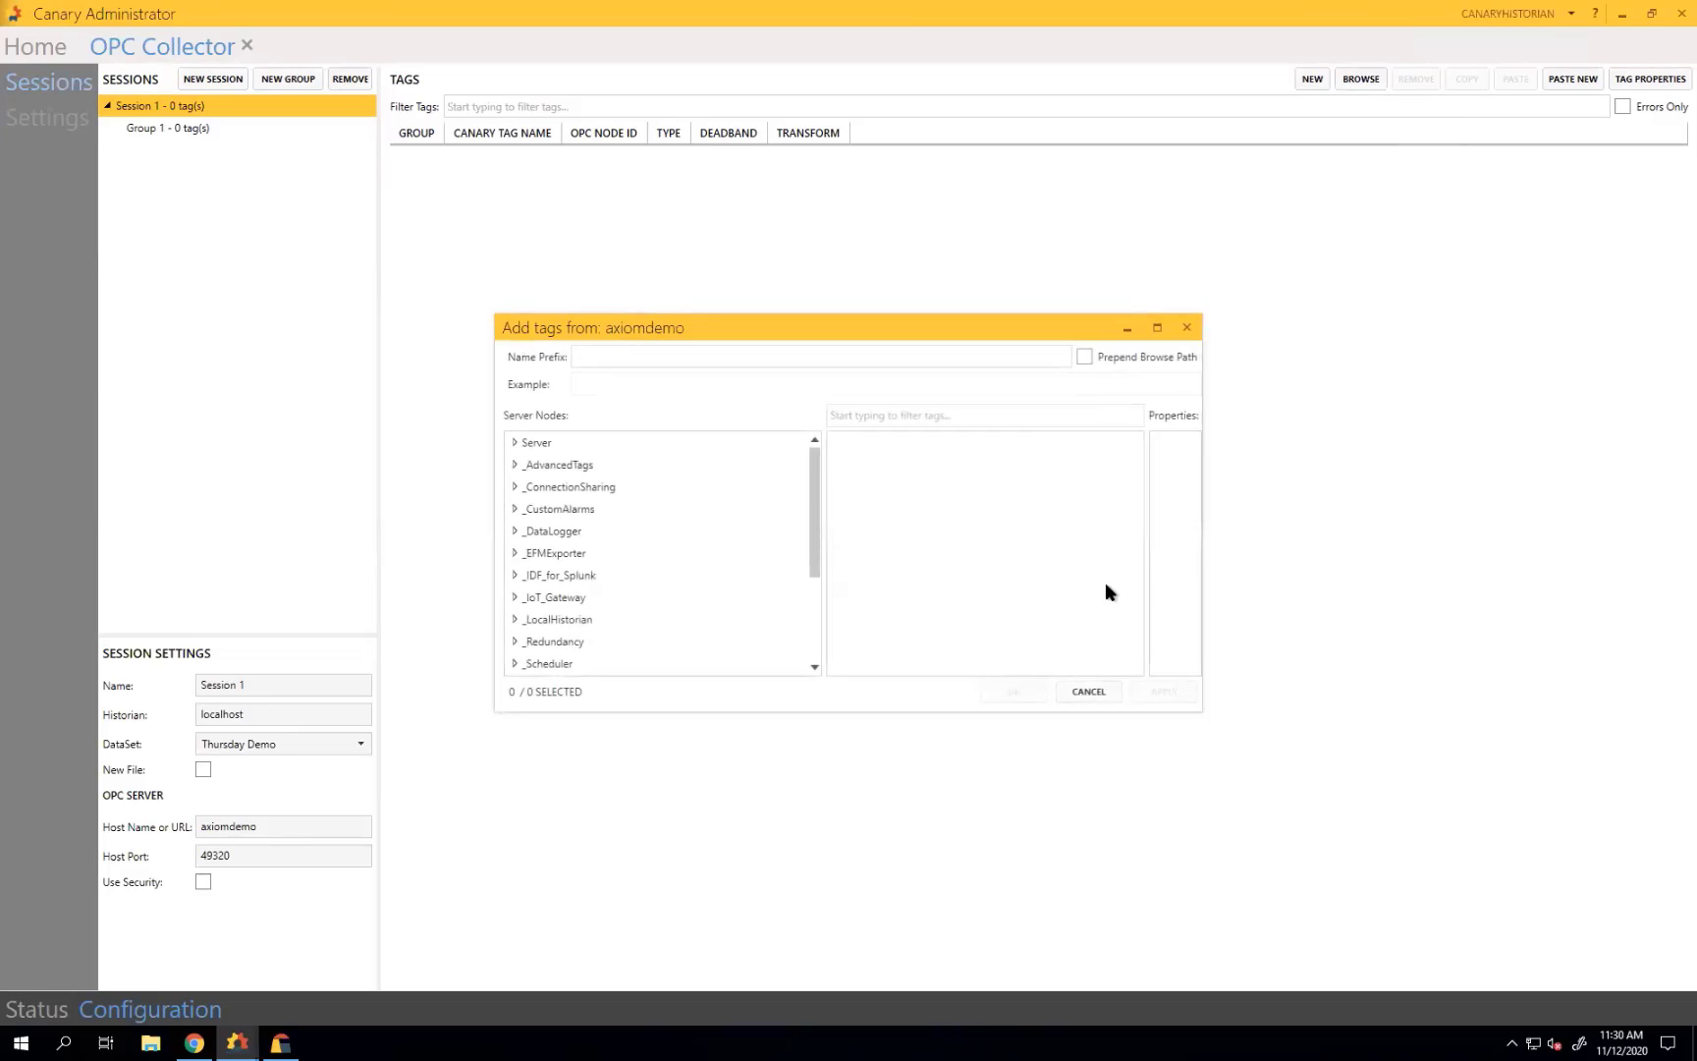
# Add all 45 Simulation Examples > Canary Well_1 tags, Barrels Per Day A1 through Voltage.
pyautogui.moveTo(815, 520); pyautogui.dragTo(757, 685)
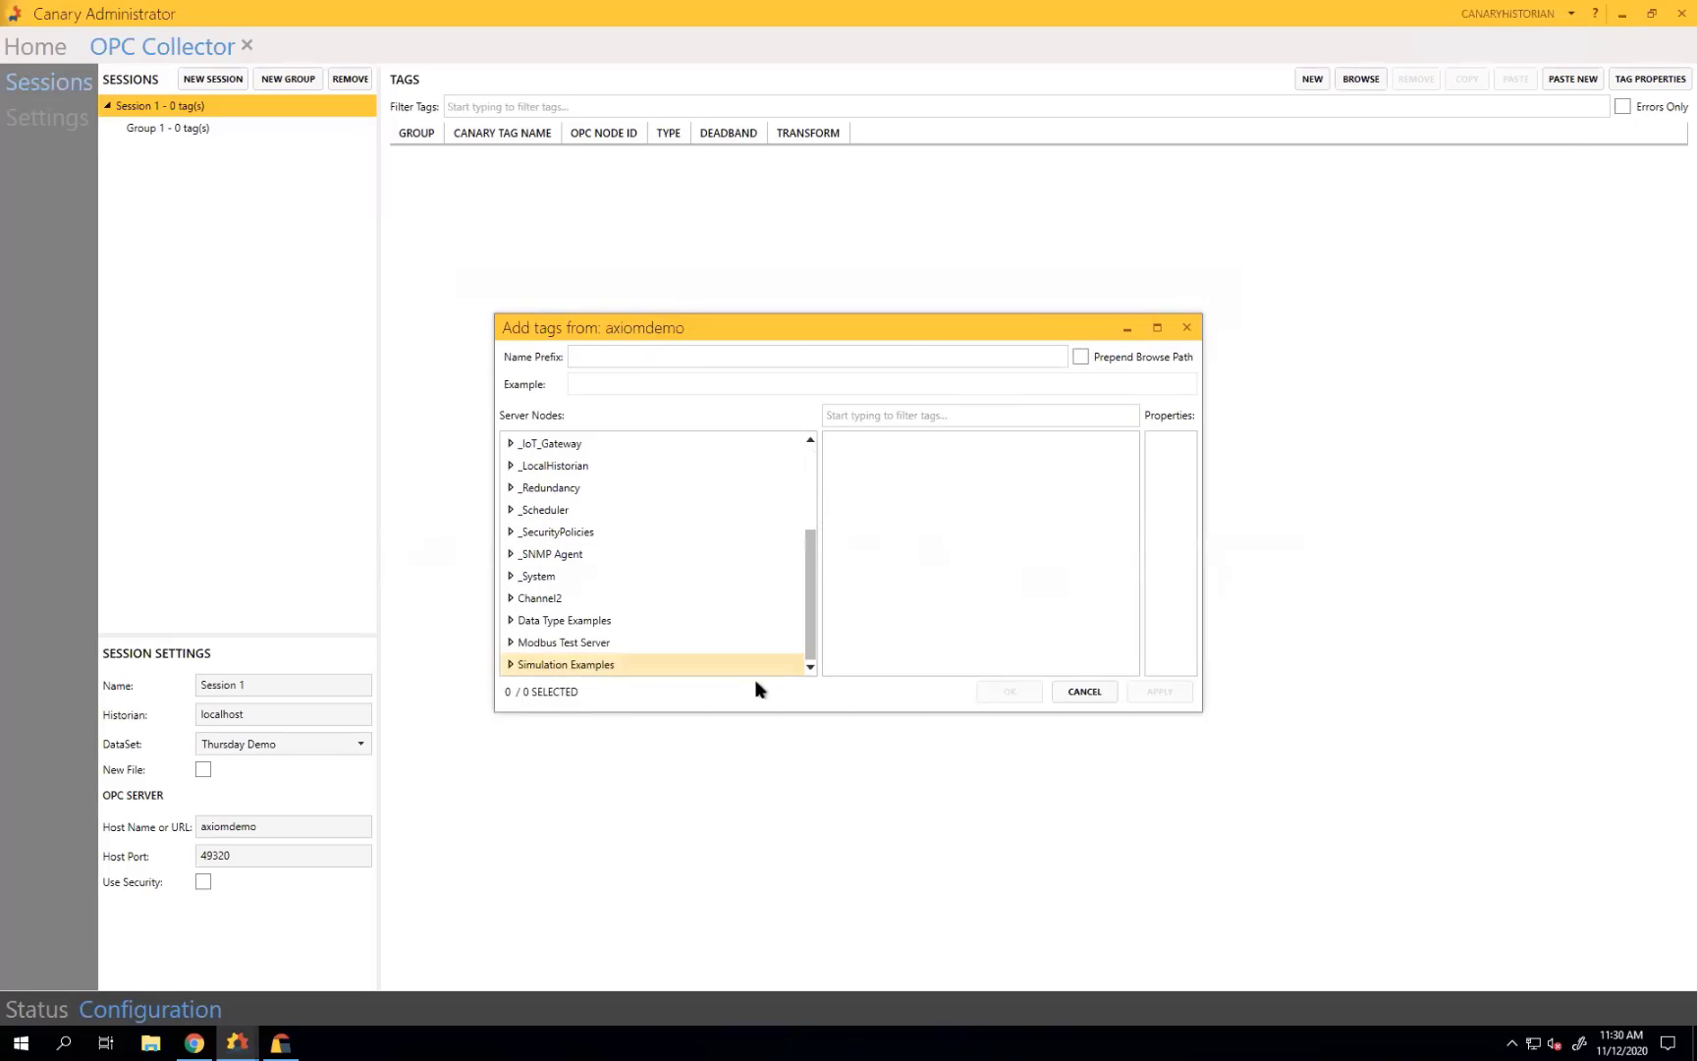
pyautogui.click(511, 667)
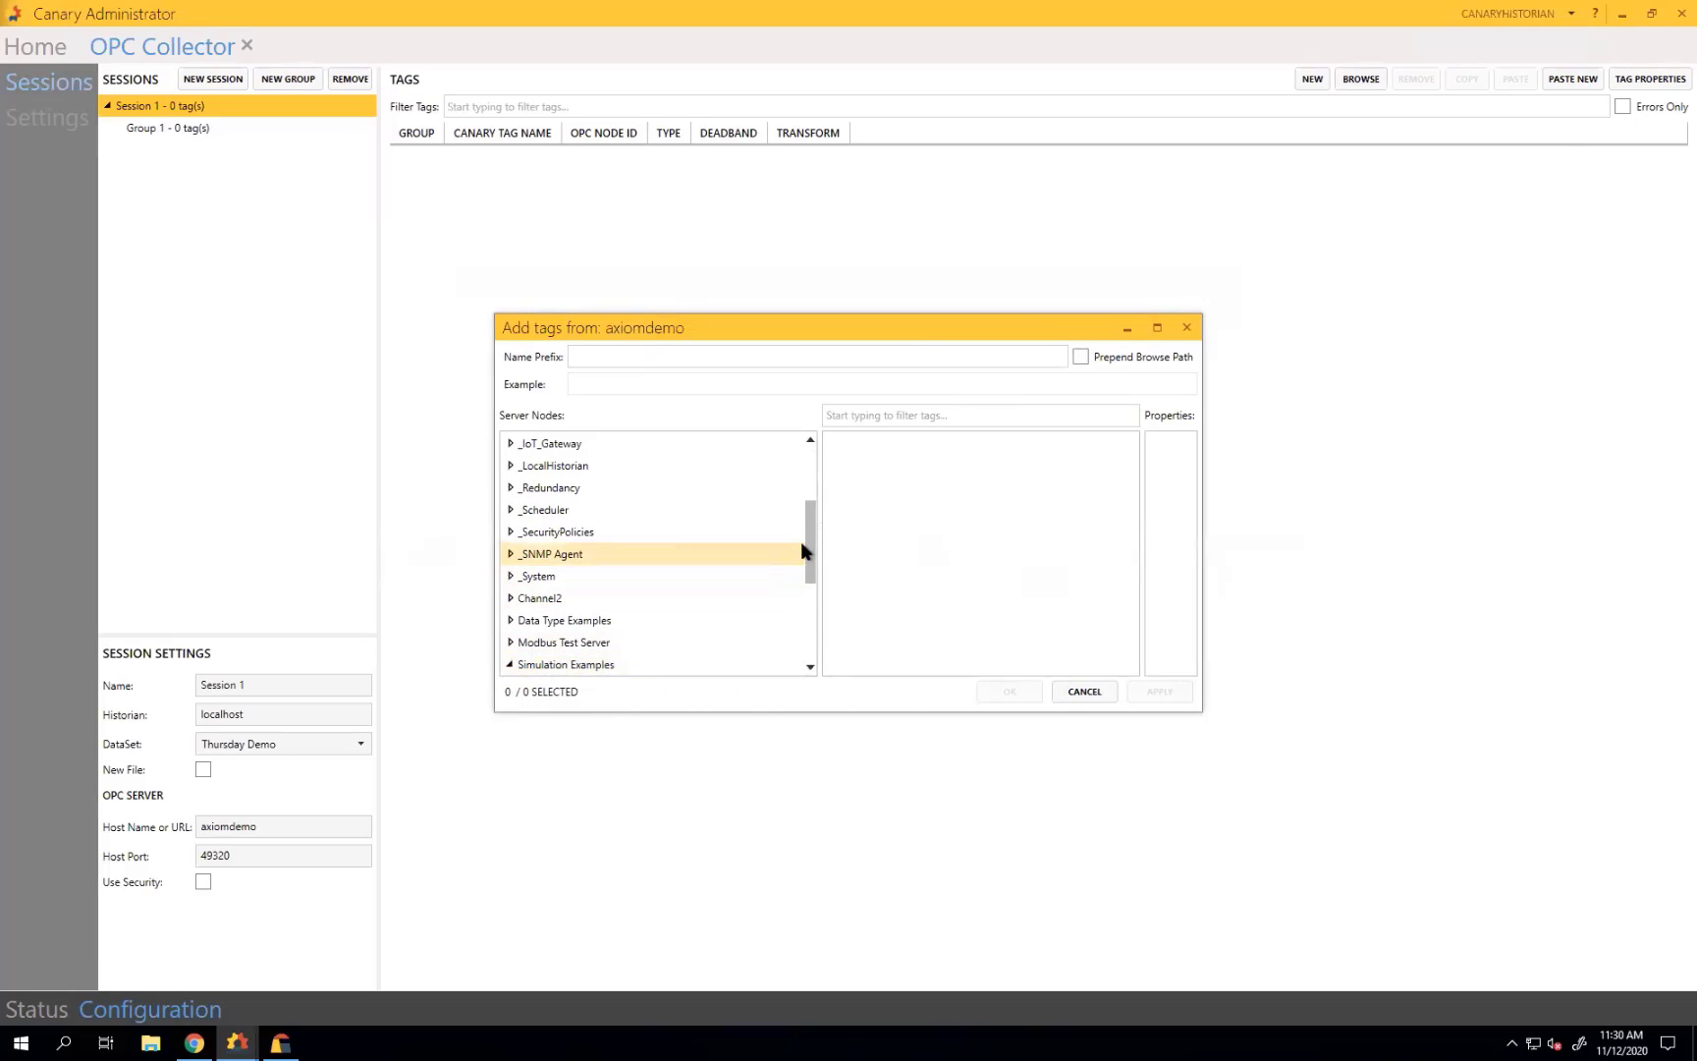
pyautogui.moveTo(803, 545); pyautogui.dragTo(802, 639)
pyautogui.click(580, 510)
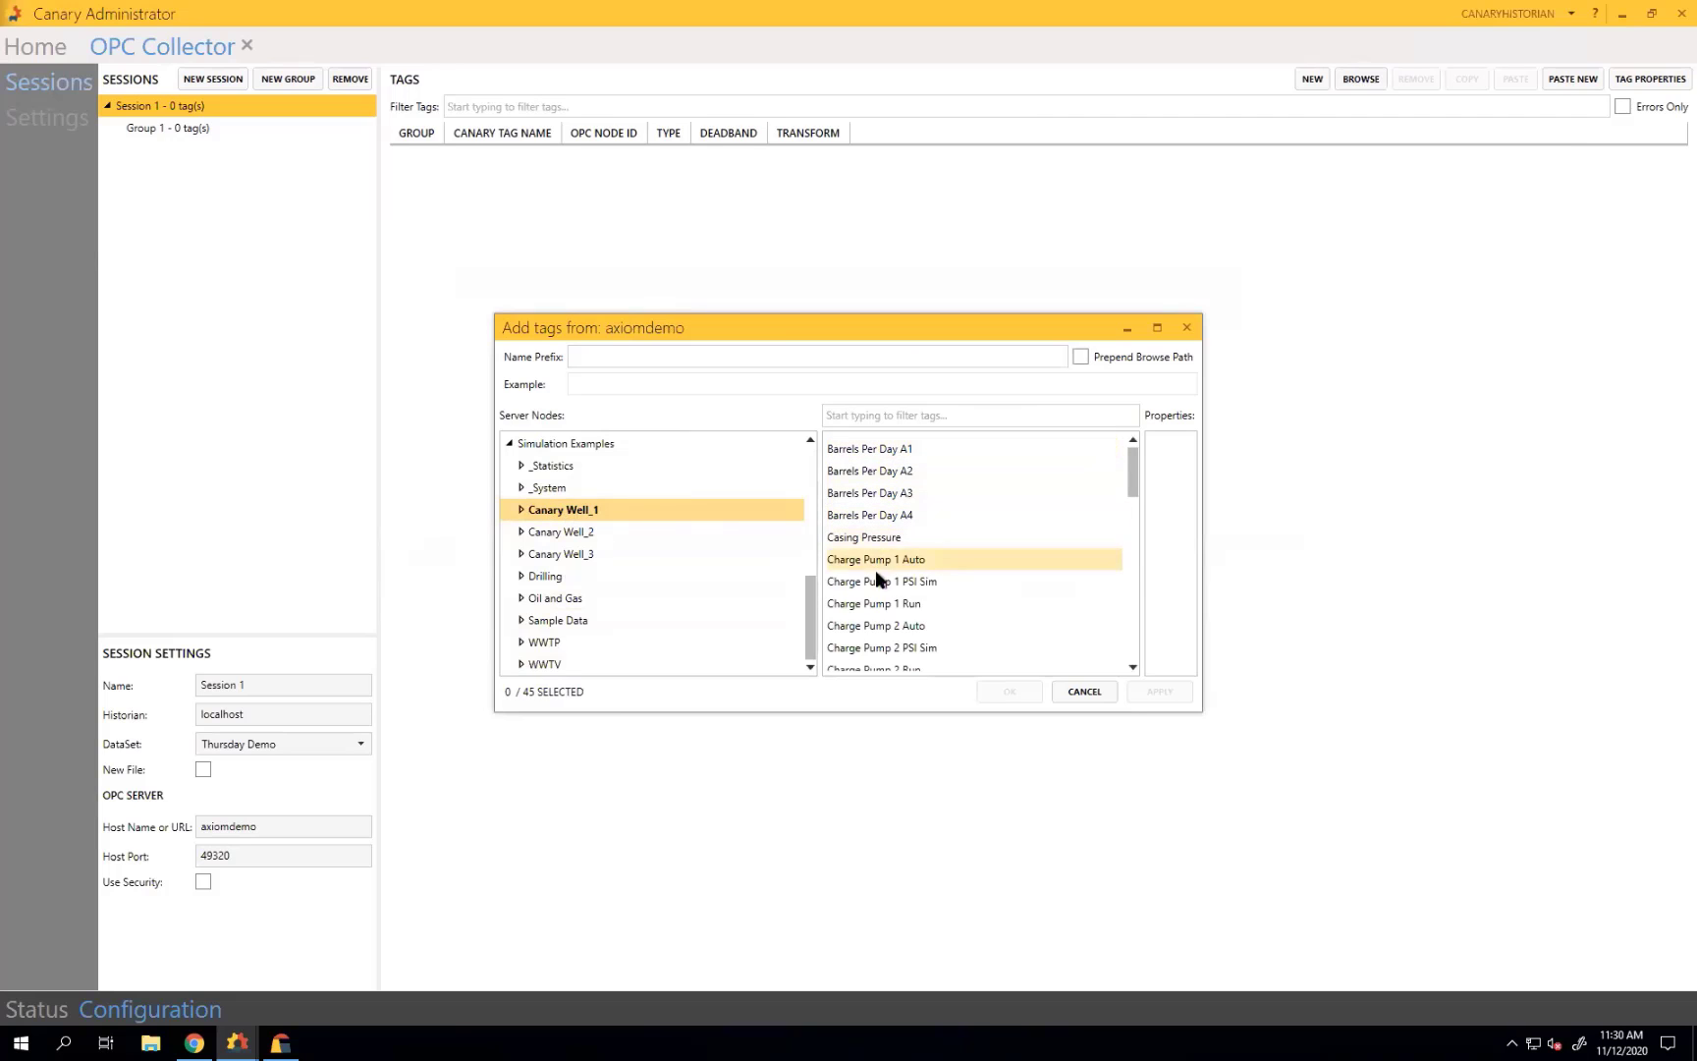
pyautogui.click(954, 450)
pyautogui.moveTo(1133, 473); pyautogui.dragTo(1119, 668)
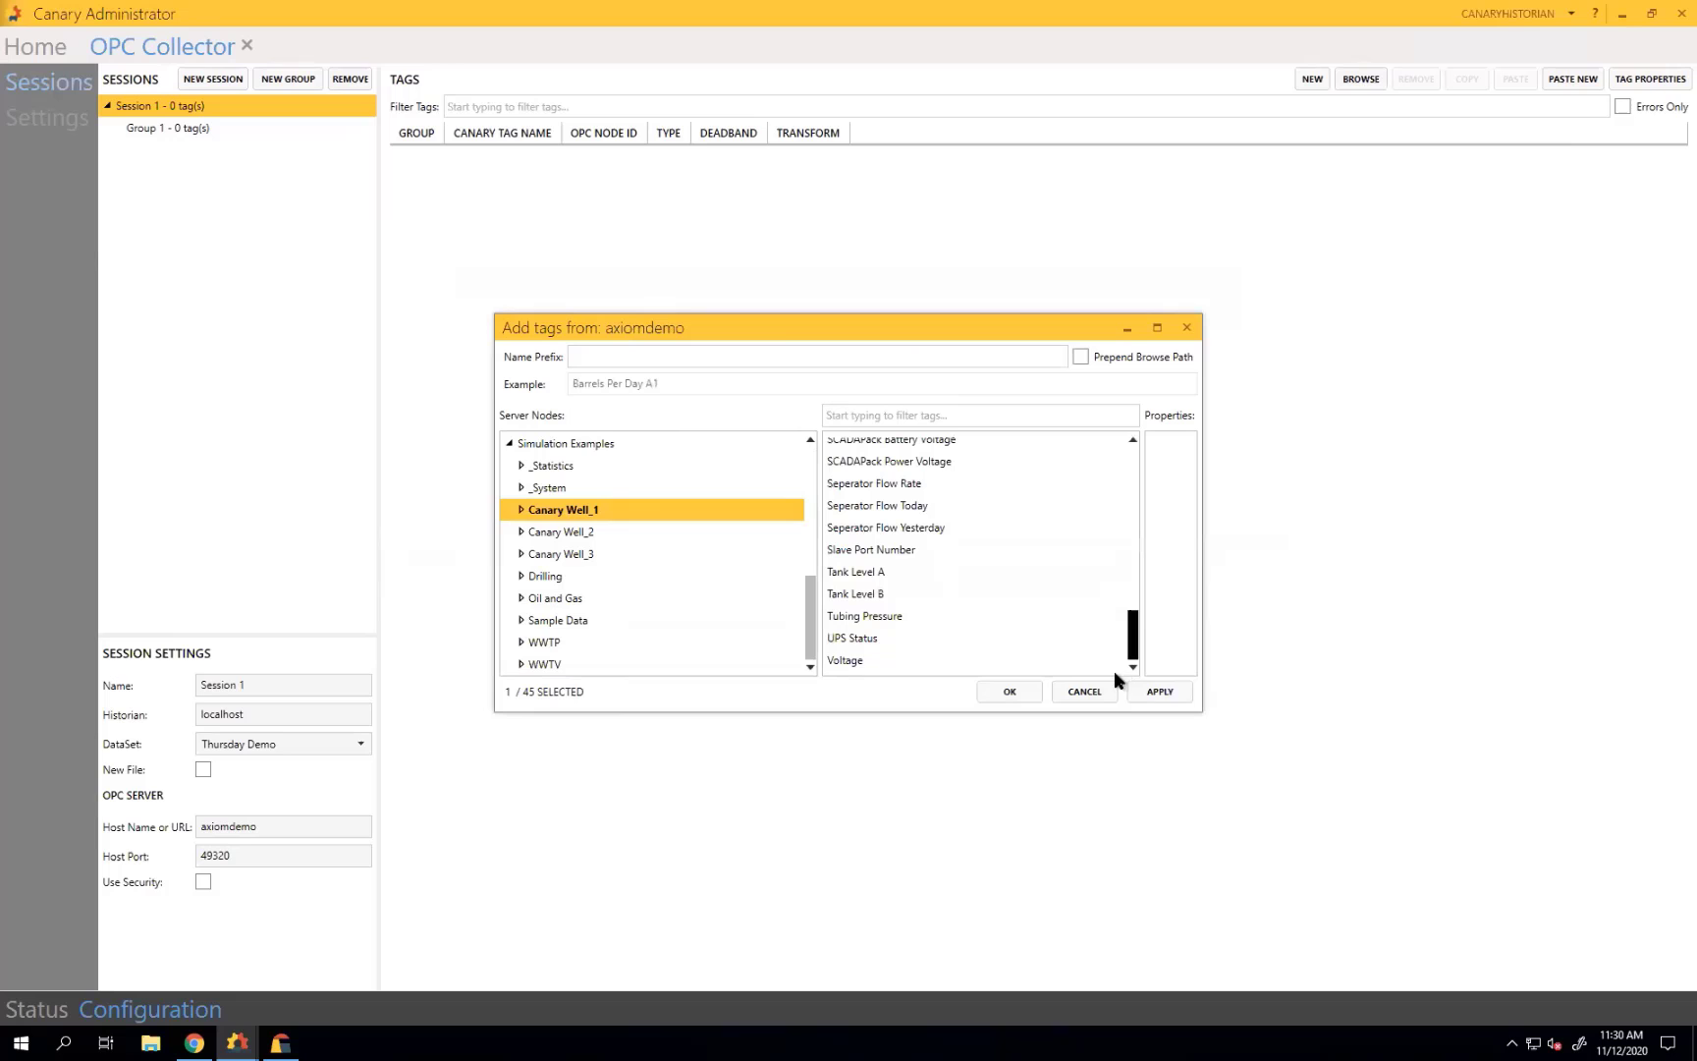
pyautogui.keyDown('shift'); pyautogui.click(898, 658); pyautogui.keyUp('shift')
pyautogui.click(1001, 687)
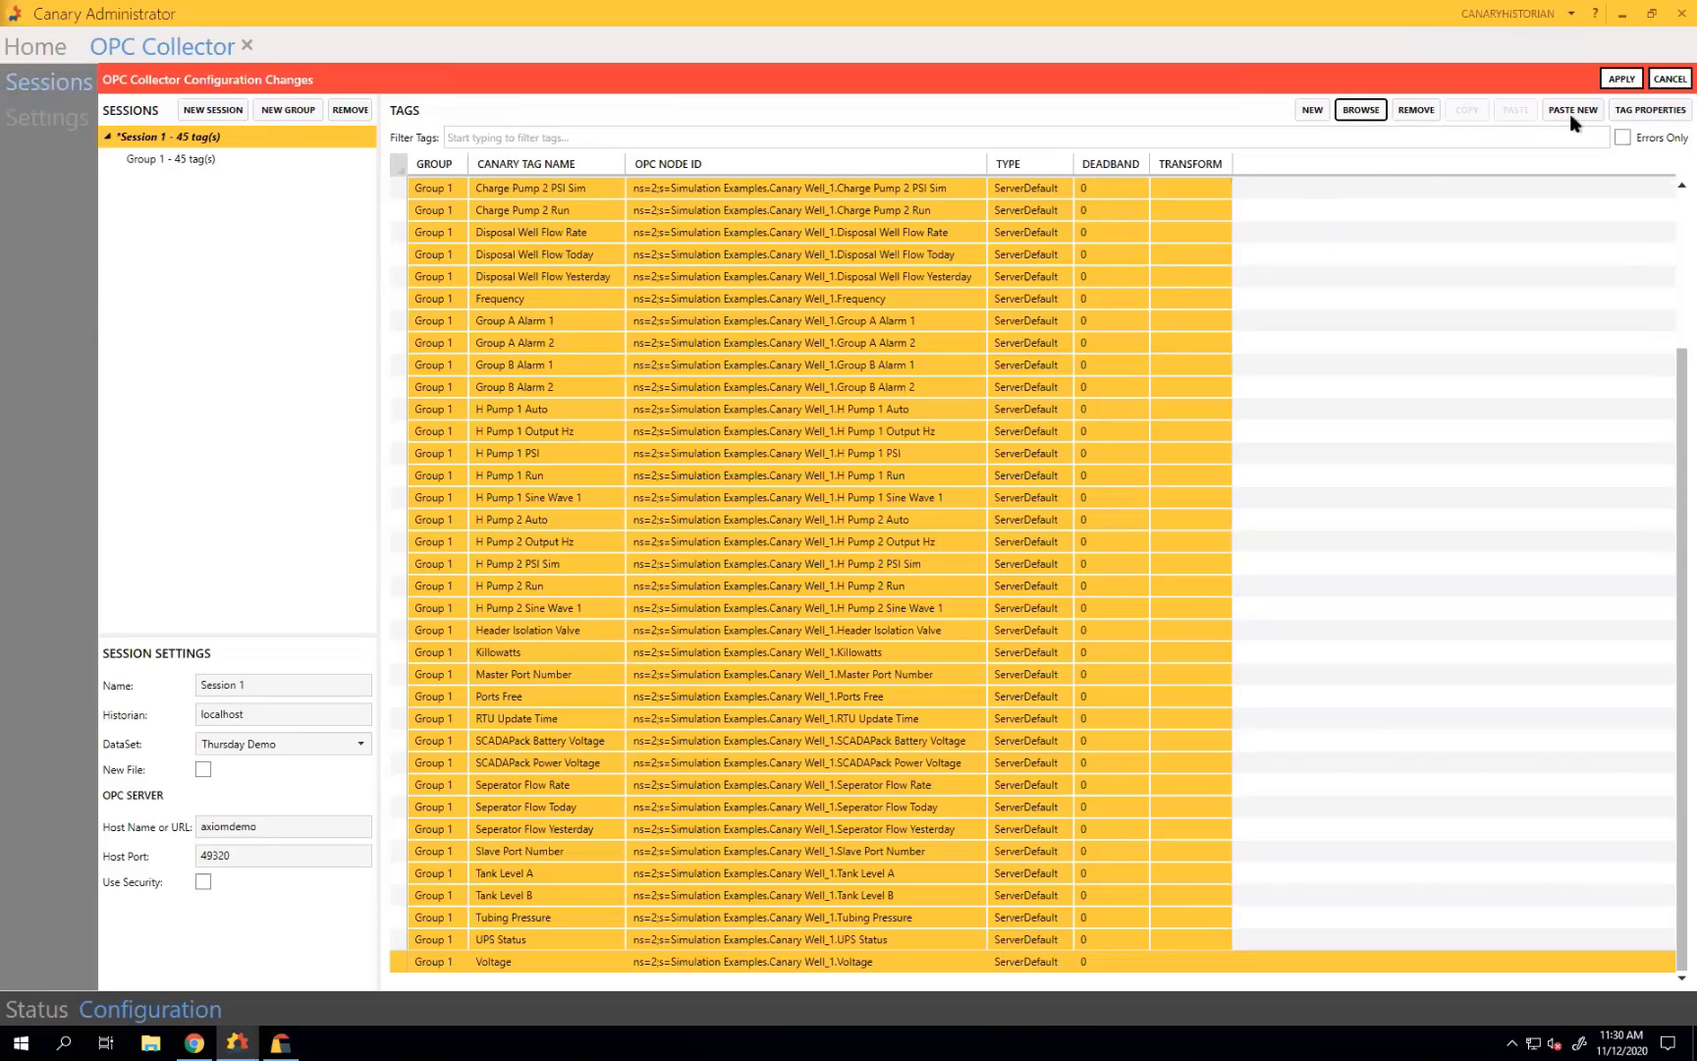
# Add Description, Eng Units and a custom Location property column to the tags.
pyautogui.click(1650, 109)
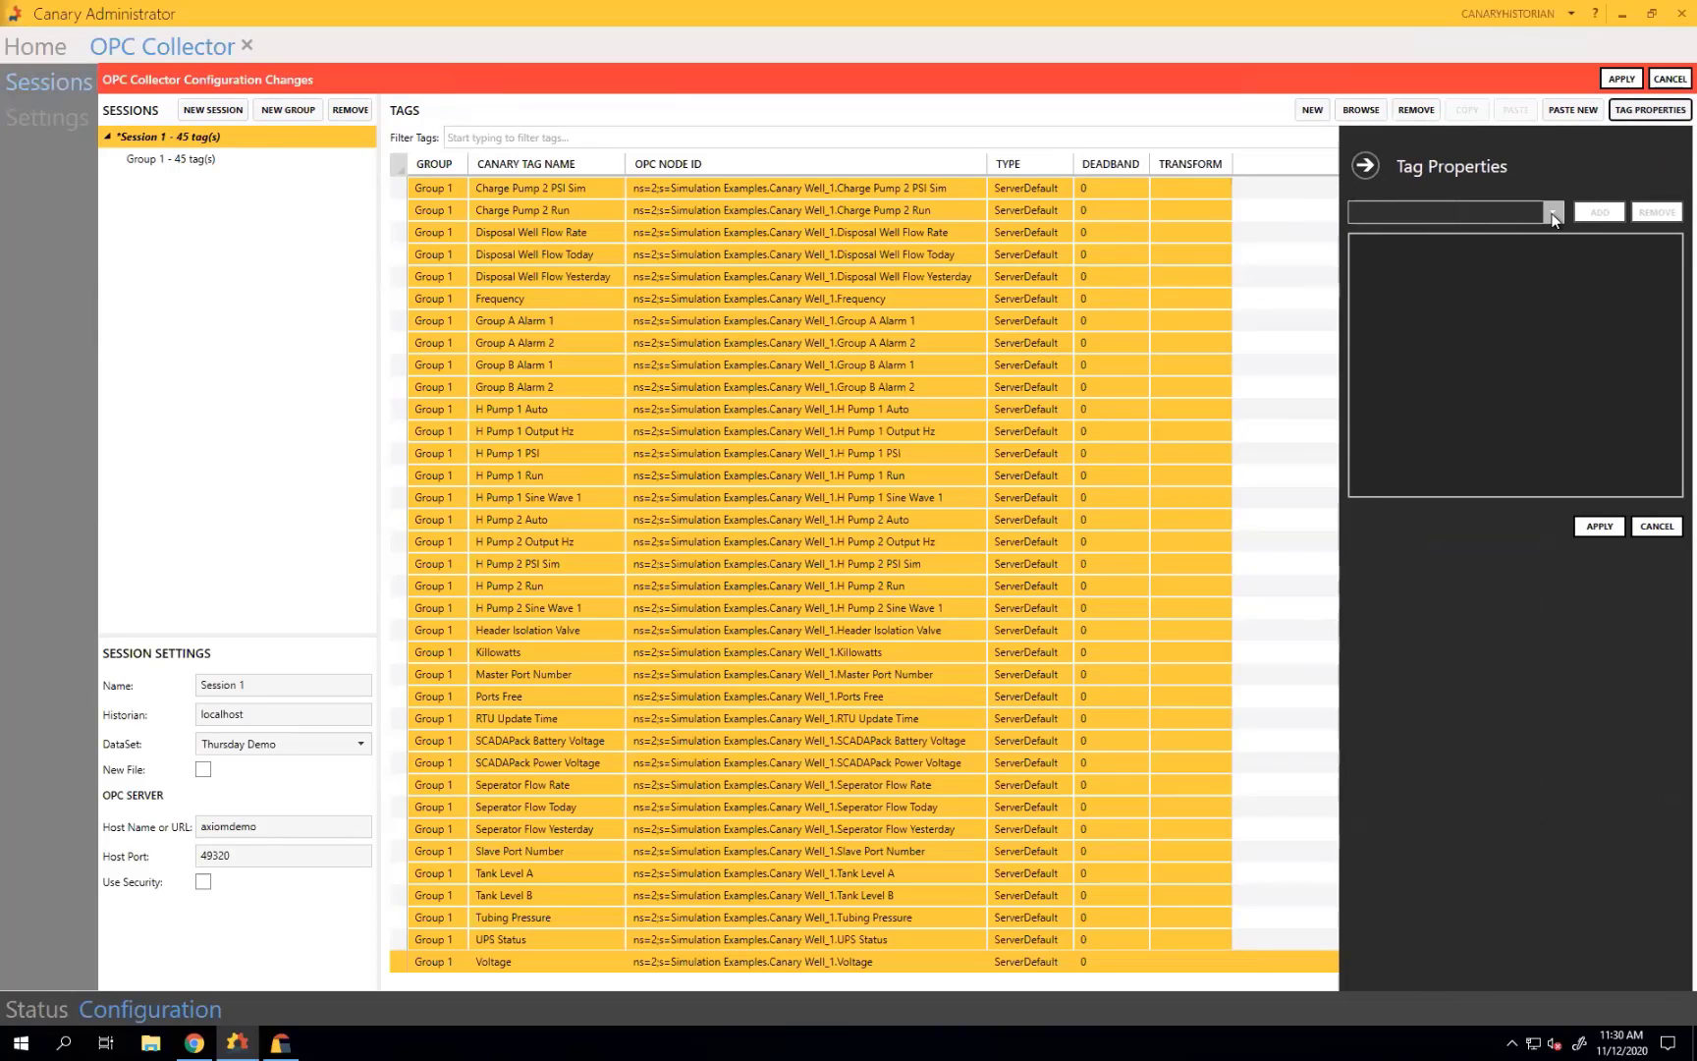
pyautogui.click(1553, 212)
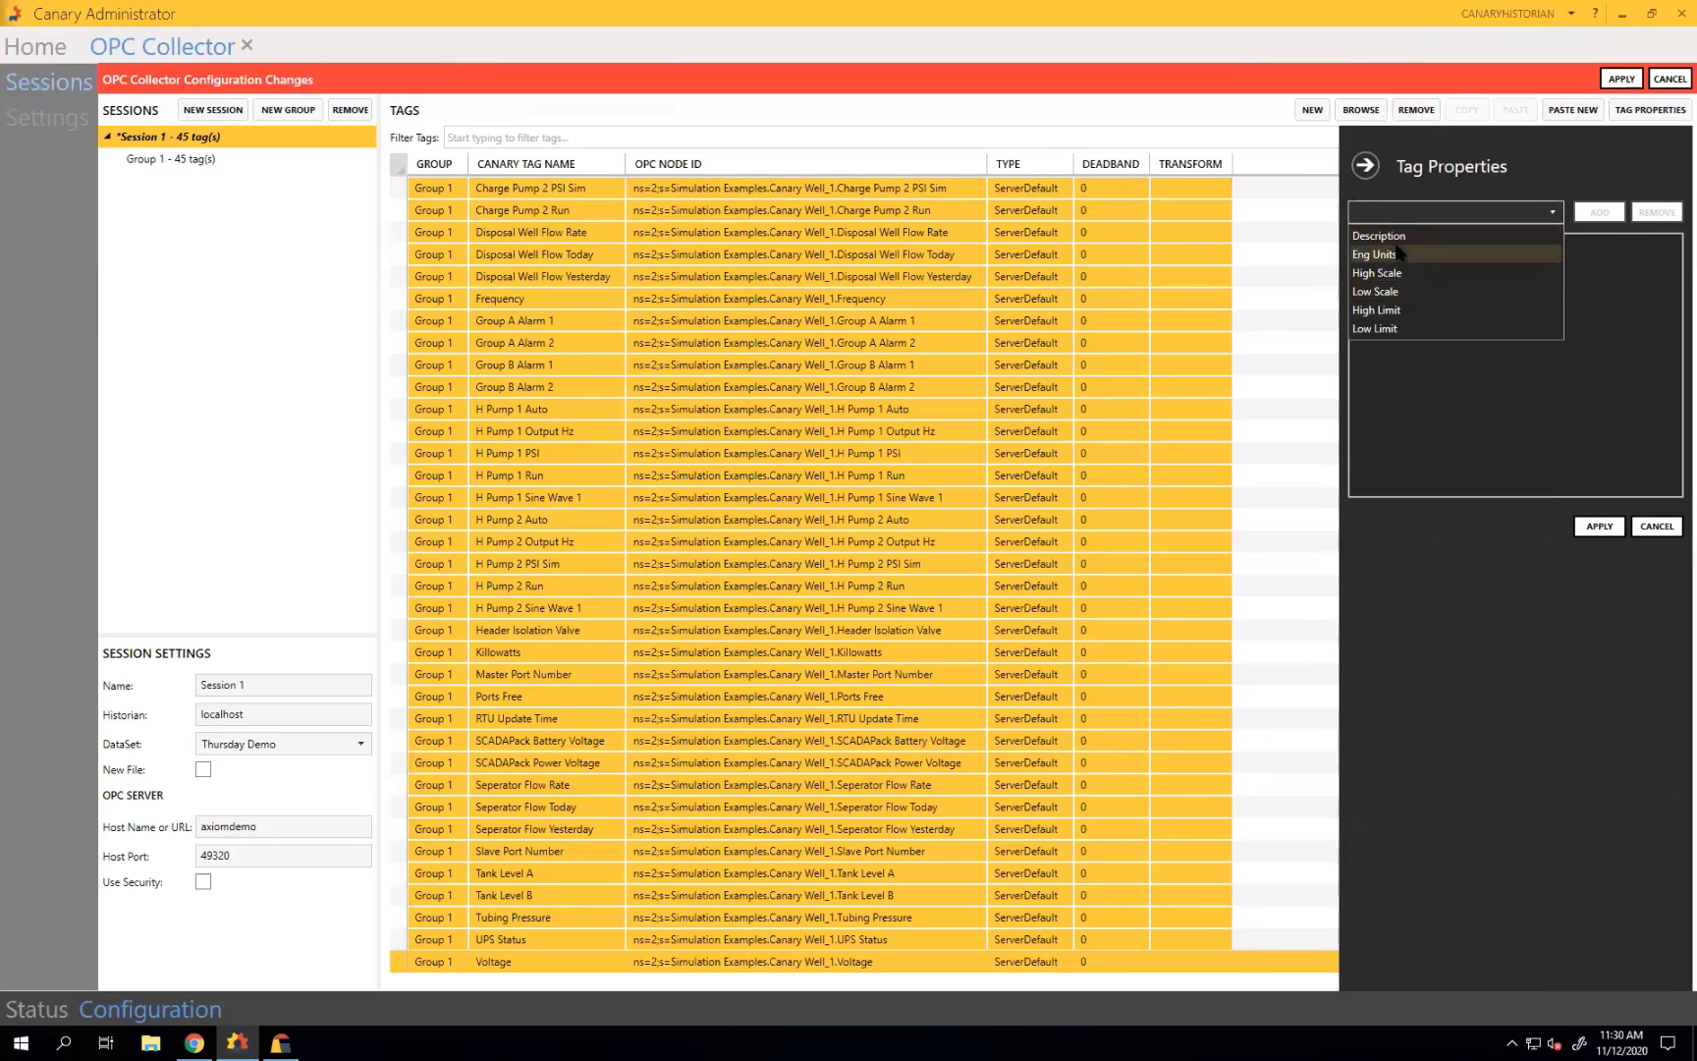
pyautogui.click(1443, 236)
pyautogui.click(1599, 212)
pyautogui.click(1549, 214)
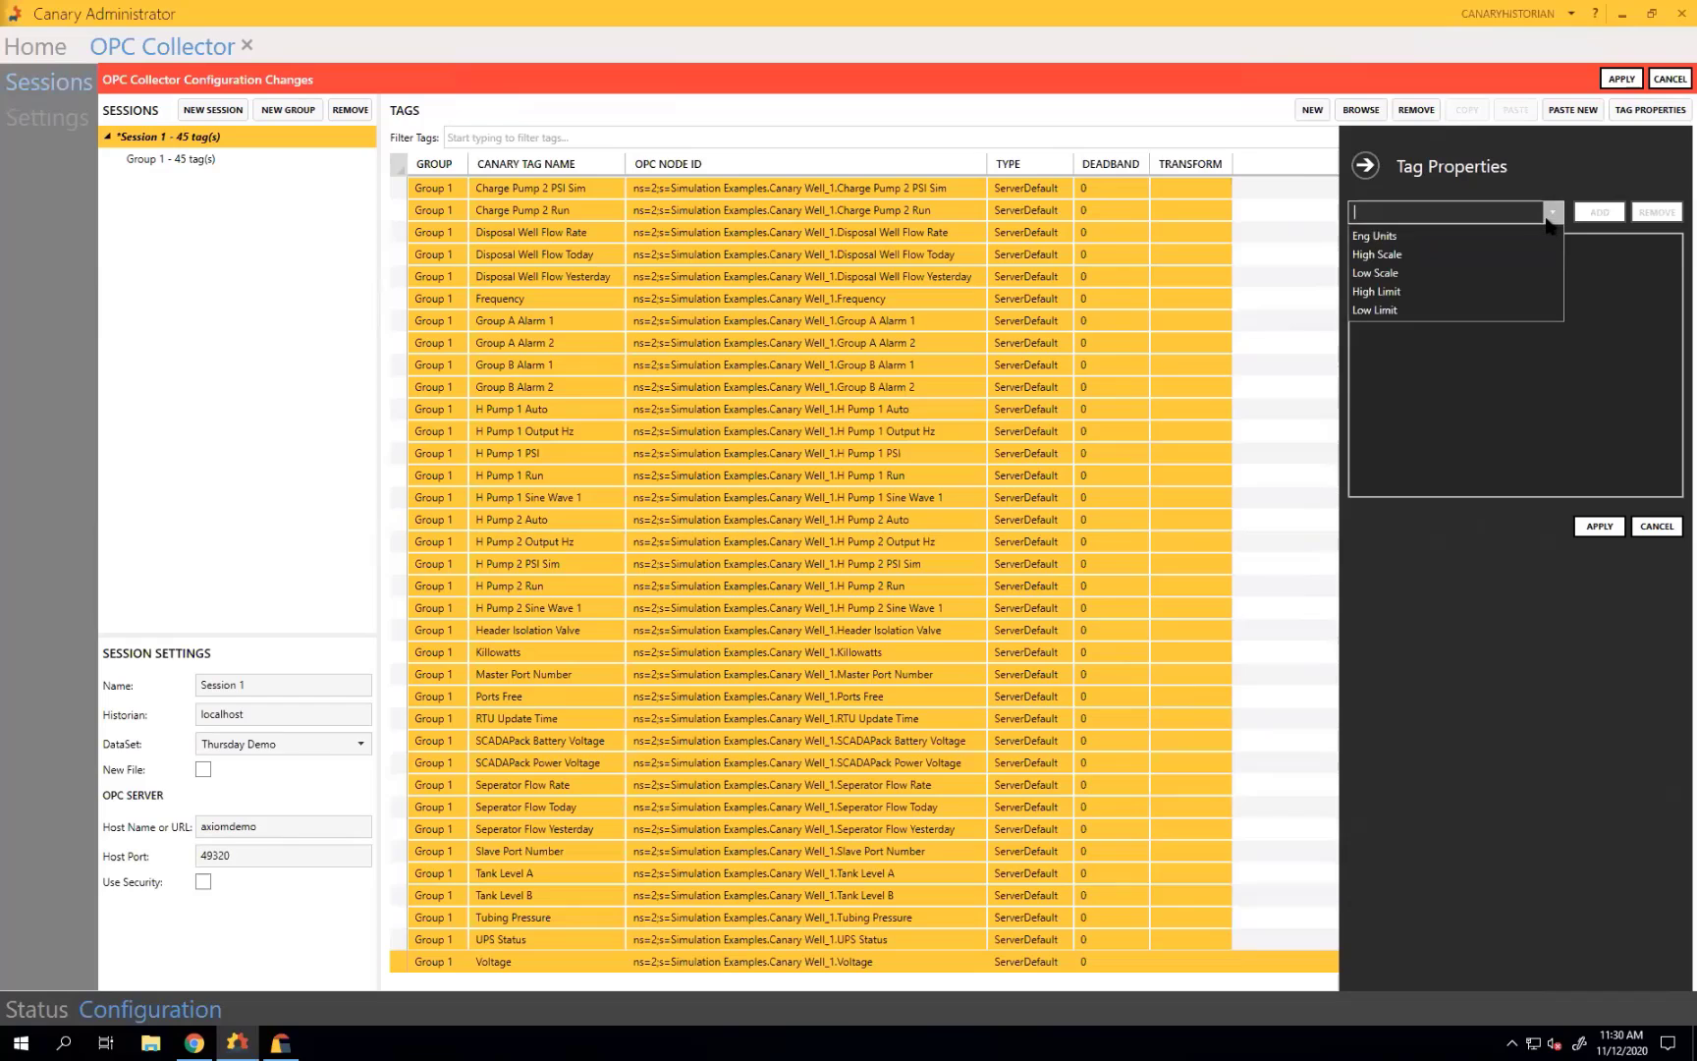
pyautogui.click(1529, 238)
pyautogui.click(1583, 214)
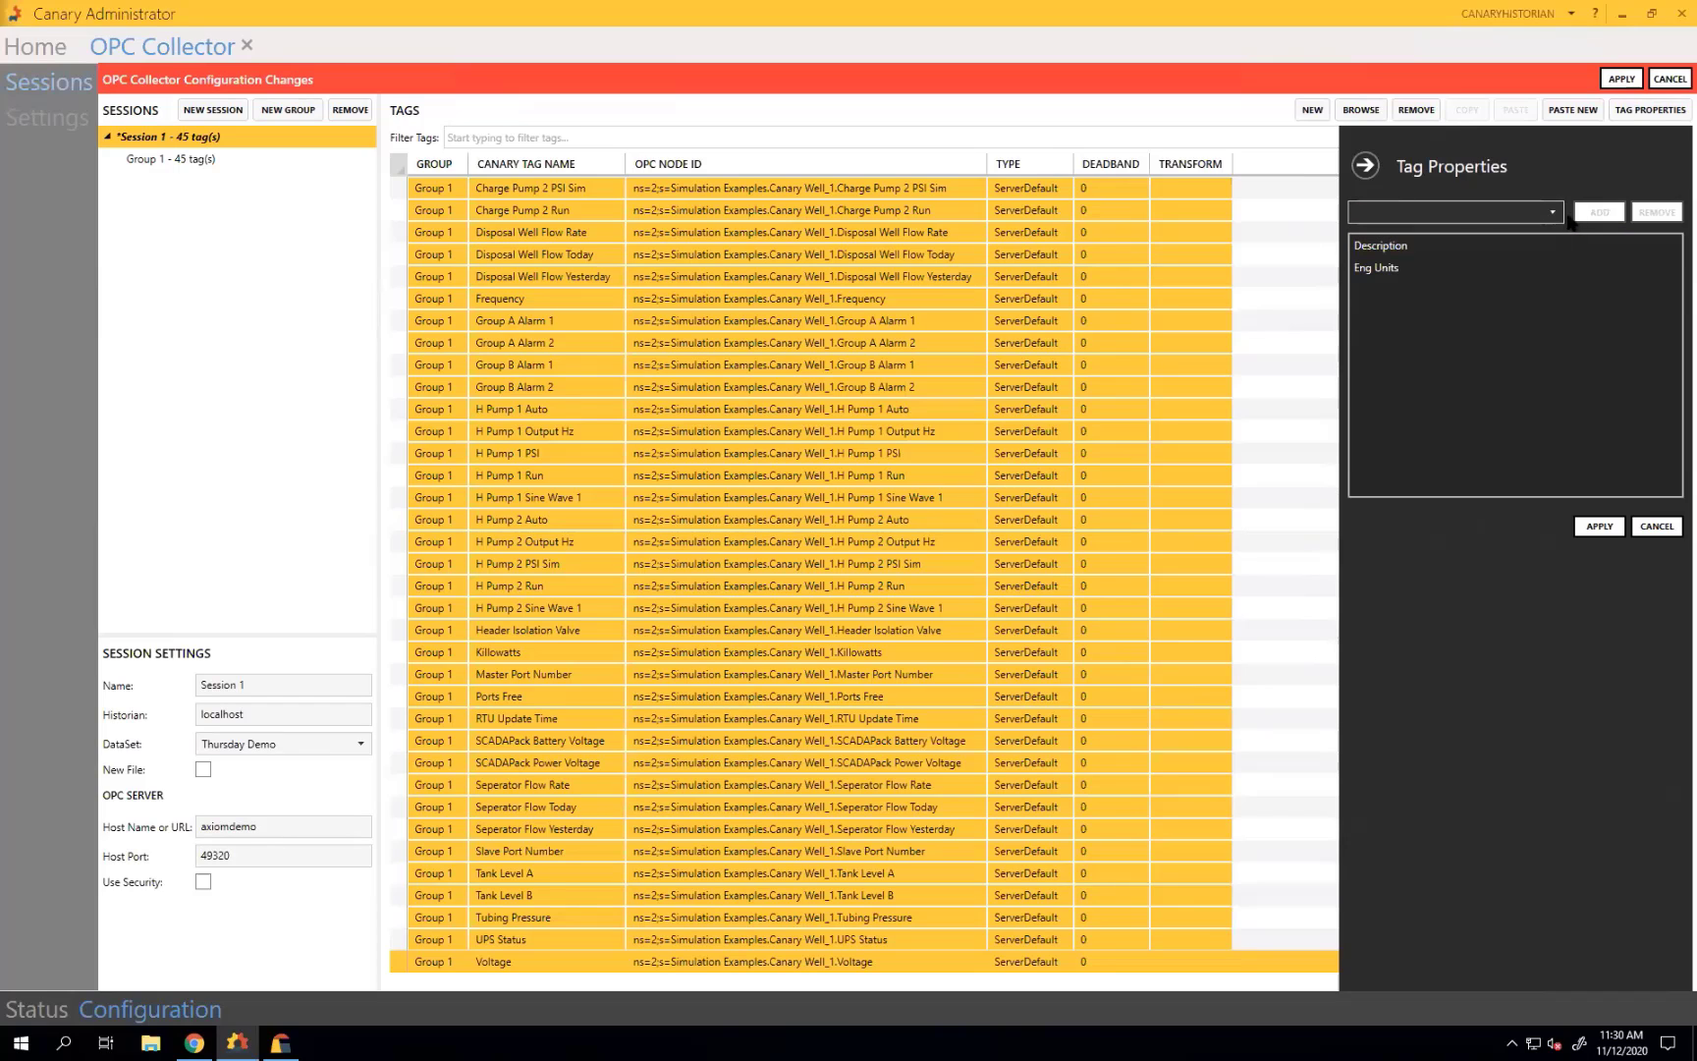
pyautogui.click(1465, 221)
pyautogui.write('Location')
pyautogui.click(1599, 212)
pyautogui.click(1599, 525)
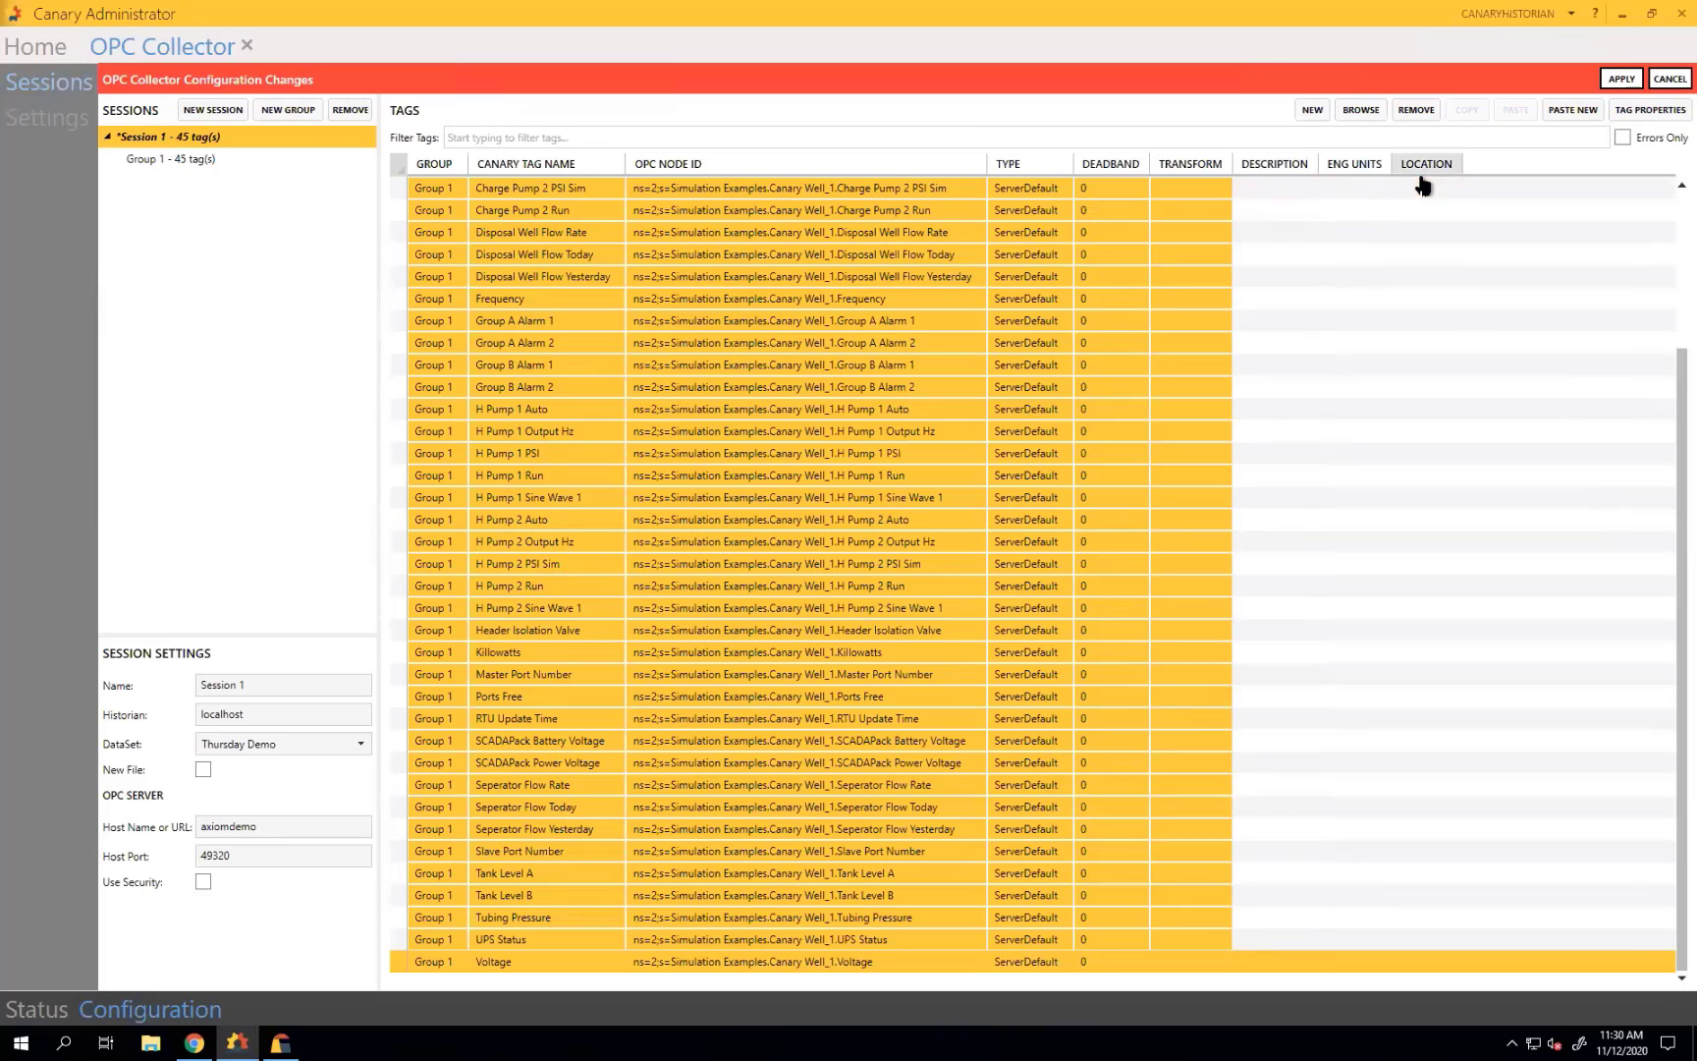
# Give the Killowatts tag engineering units kw and apply the collector configuration.
pyautogui.click(491, 653)
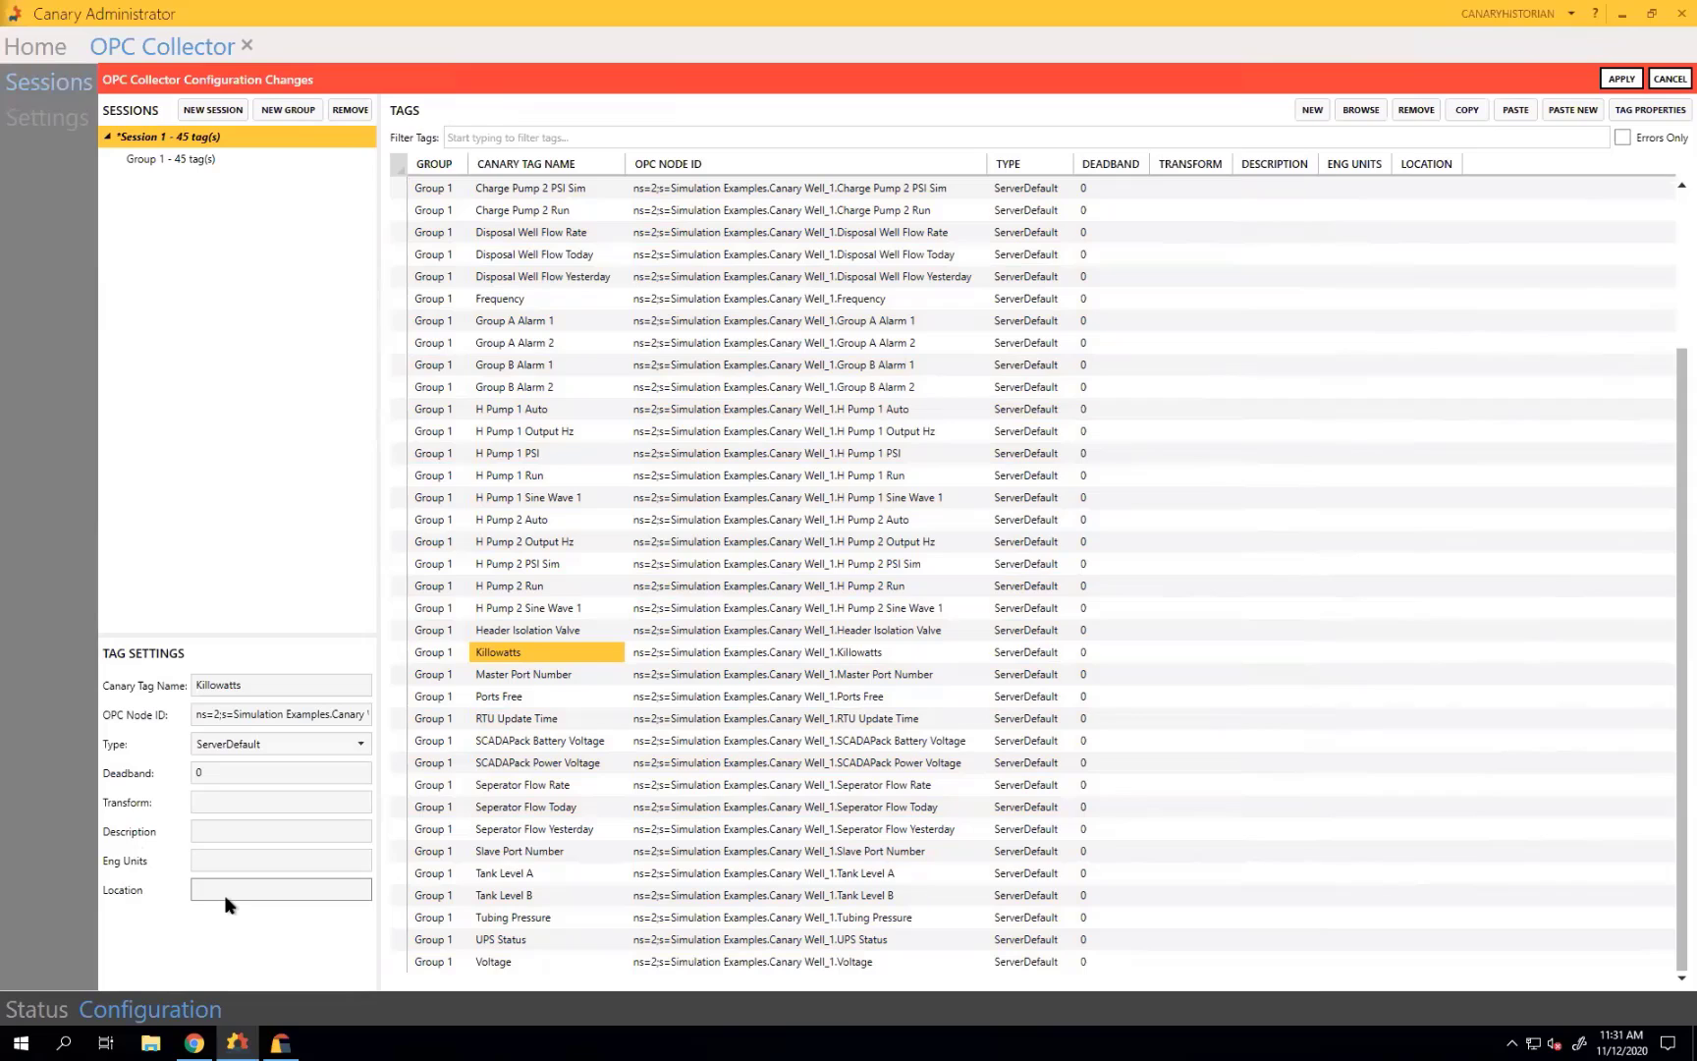
pyautogui.click(221, 866)
pyautogui.write('kw')
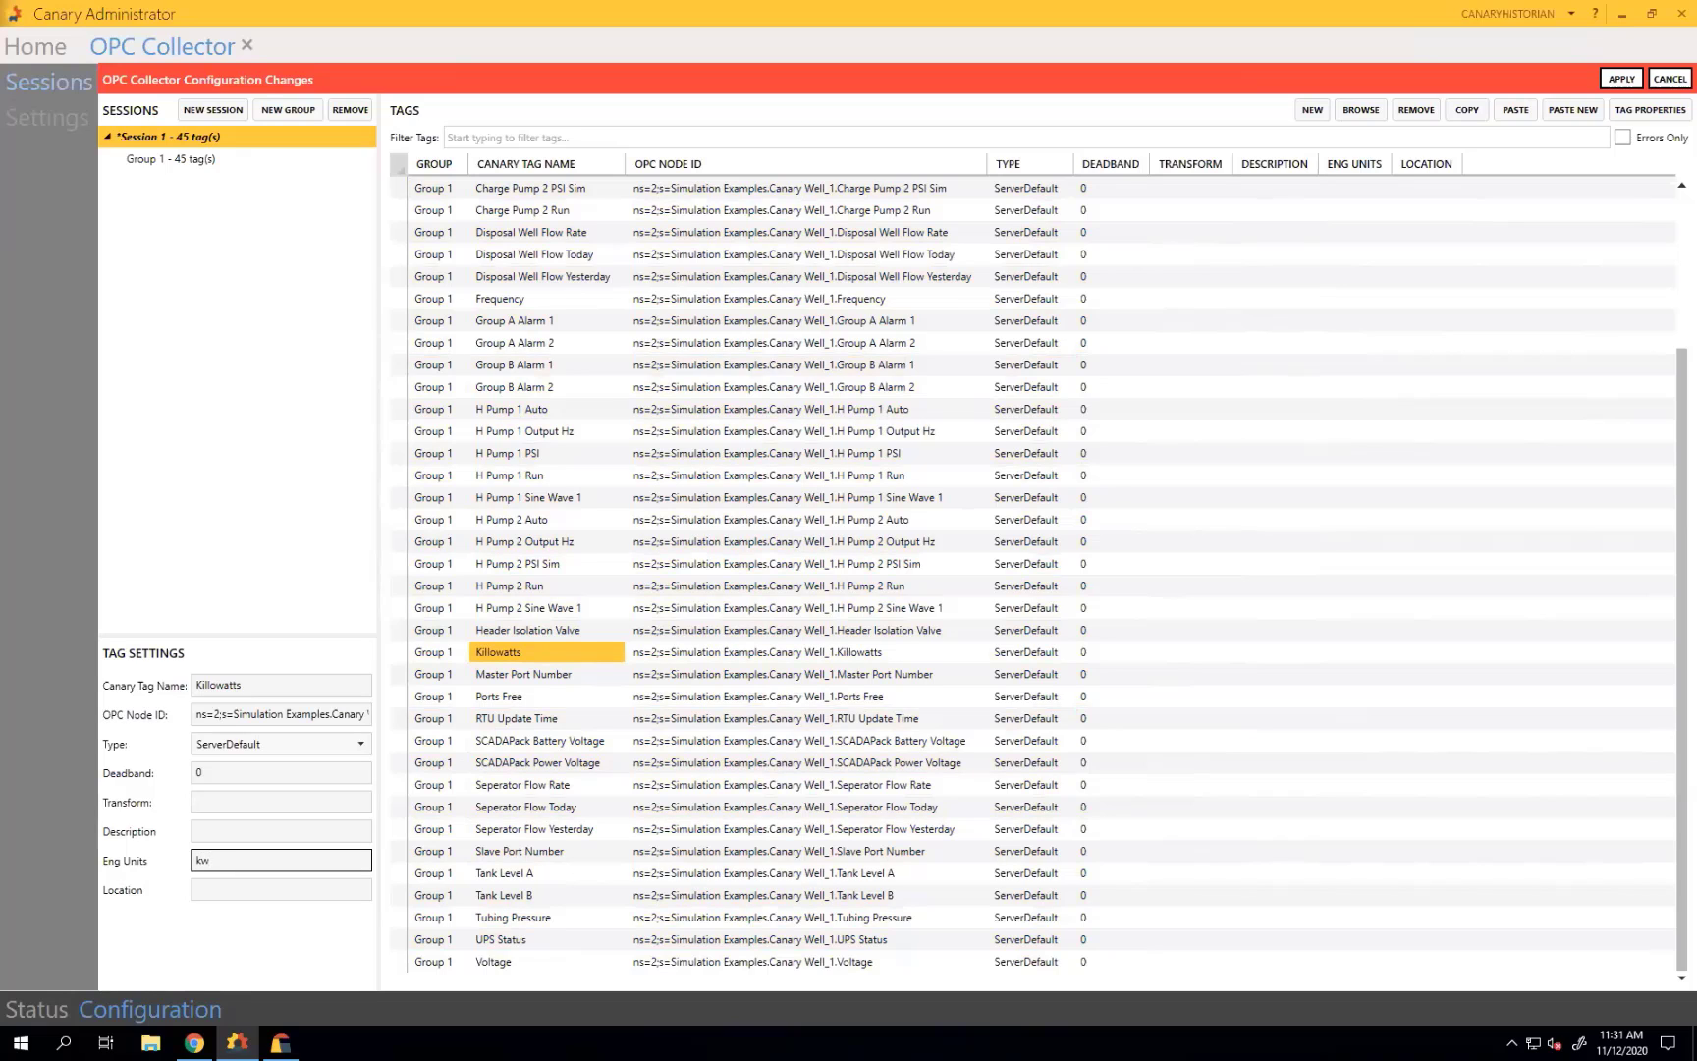
pyautogui.click(1621, 78)
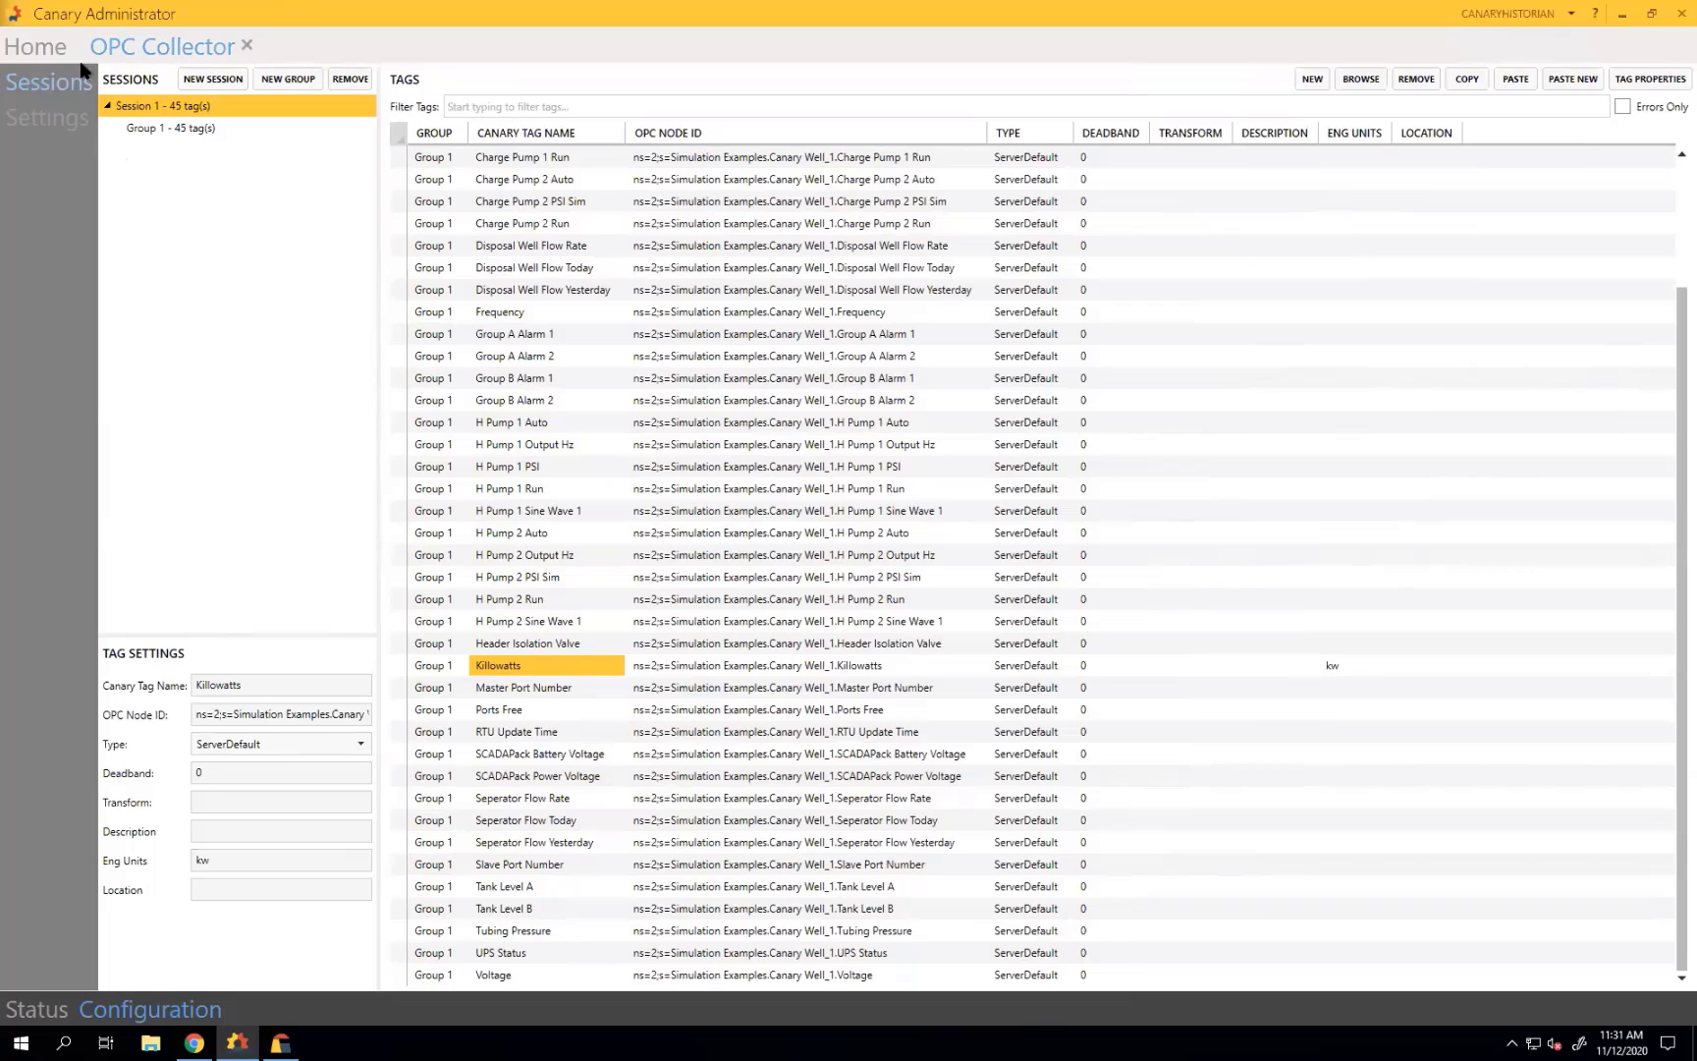
# Start logging for Session 1, close the OPC Collector, and reopen the Historian datasets.
pyautogui.click(34, 1011)
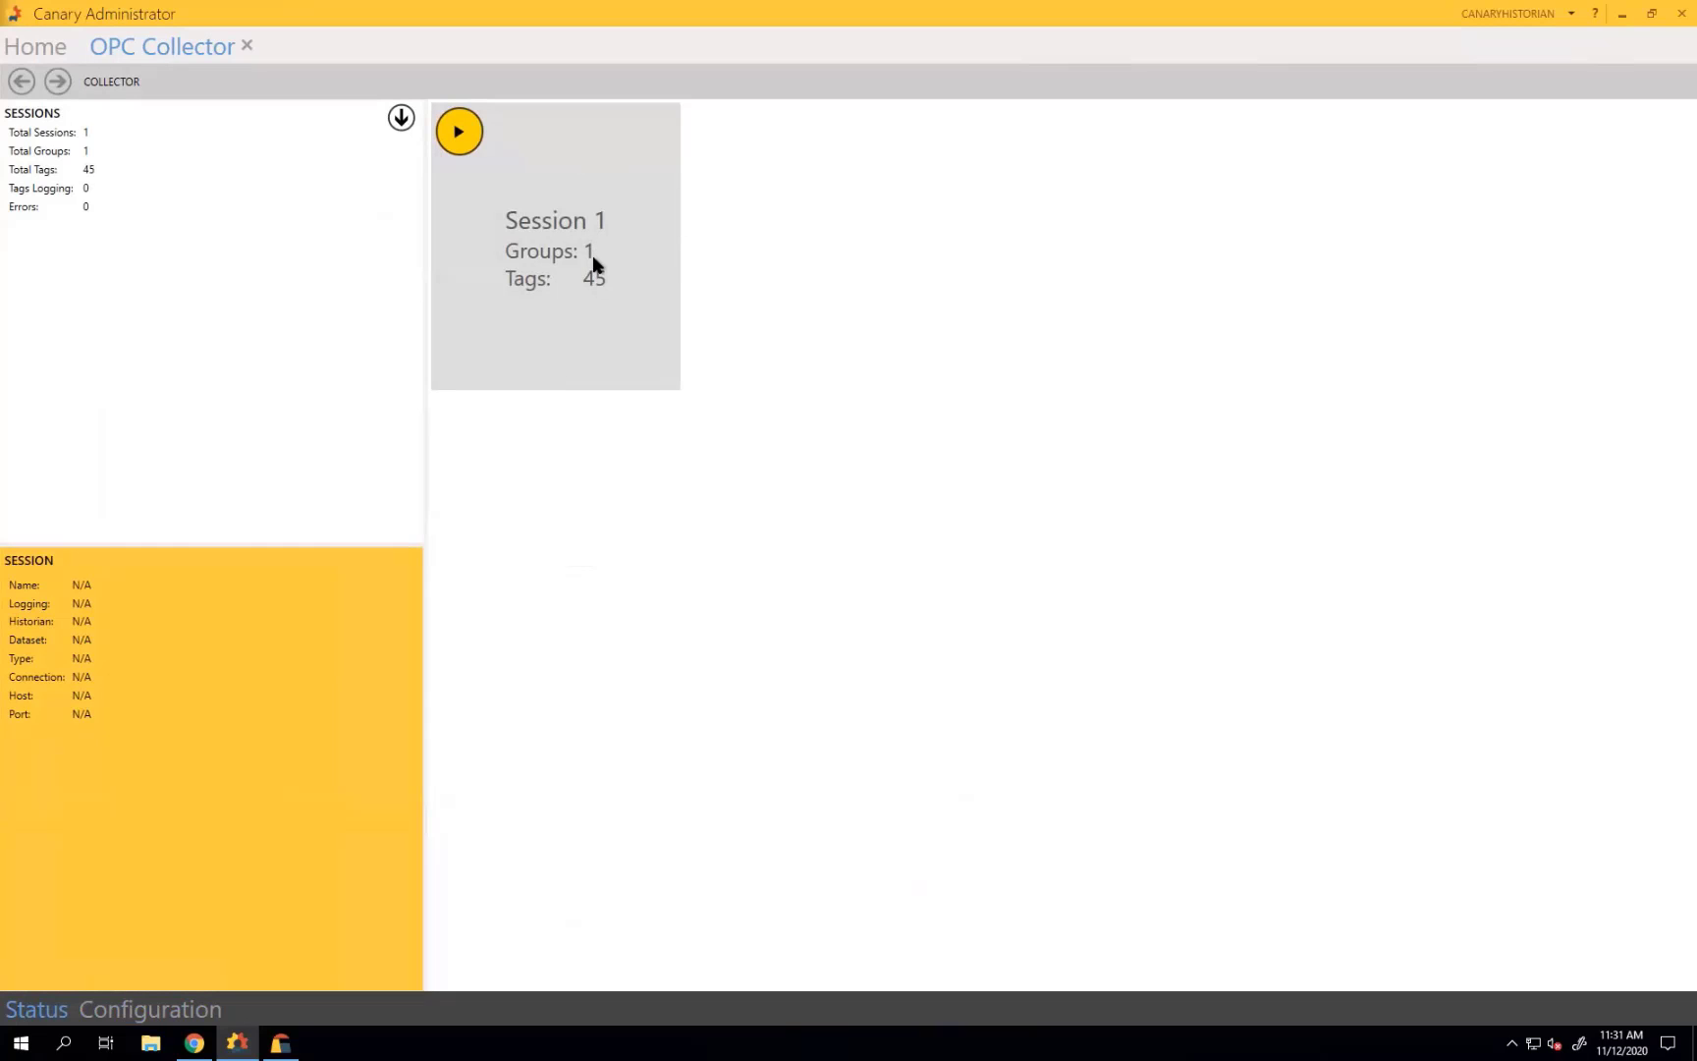
pyautogui.click(456, 134)
pyautogui.click(247, 47)
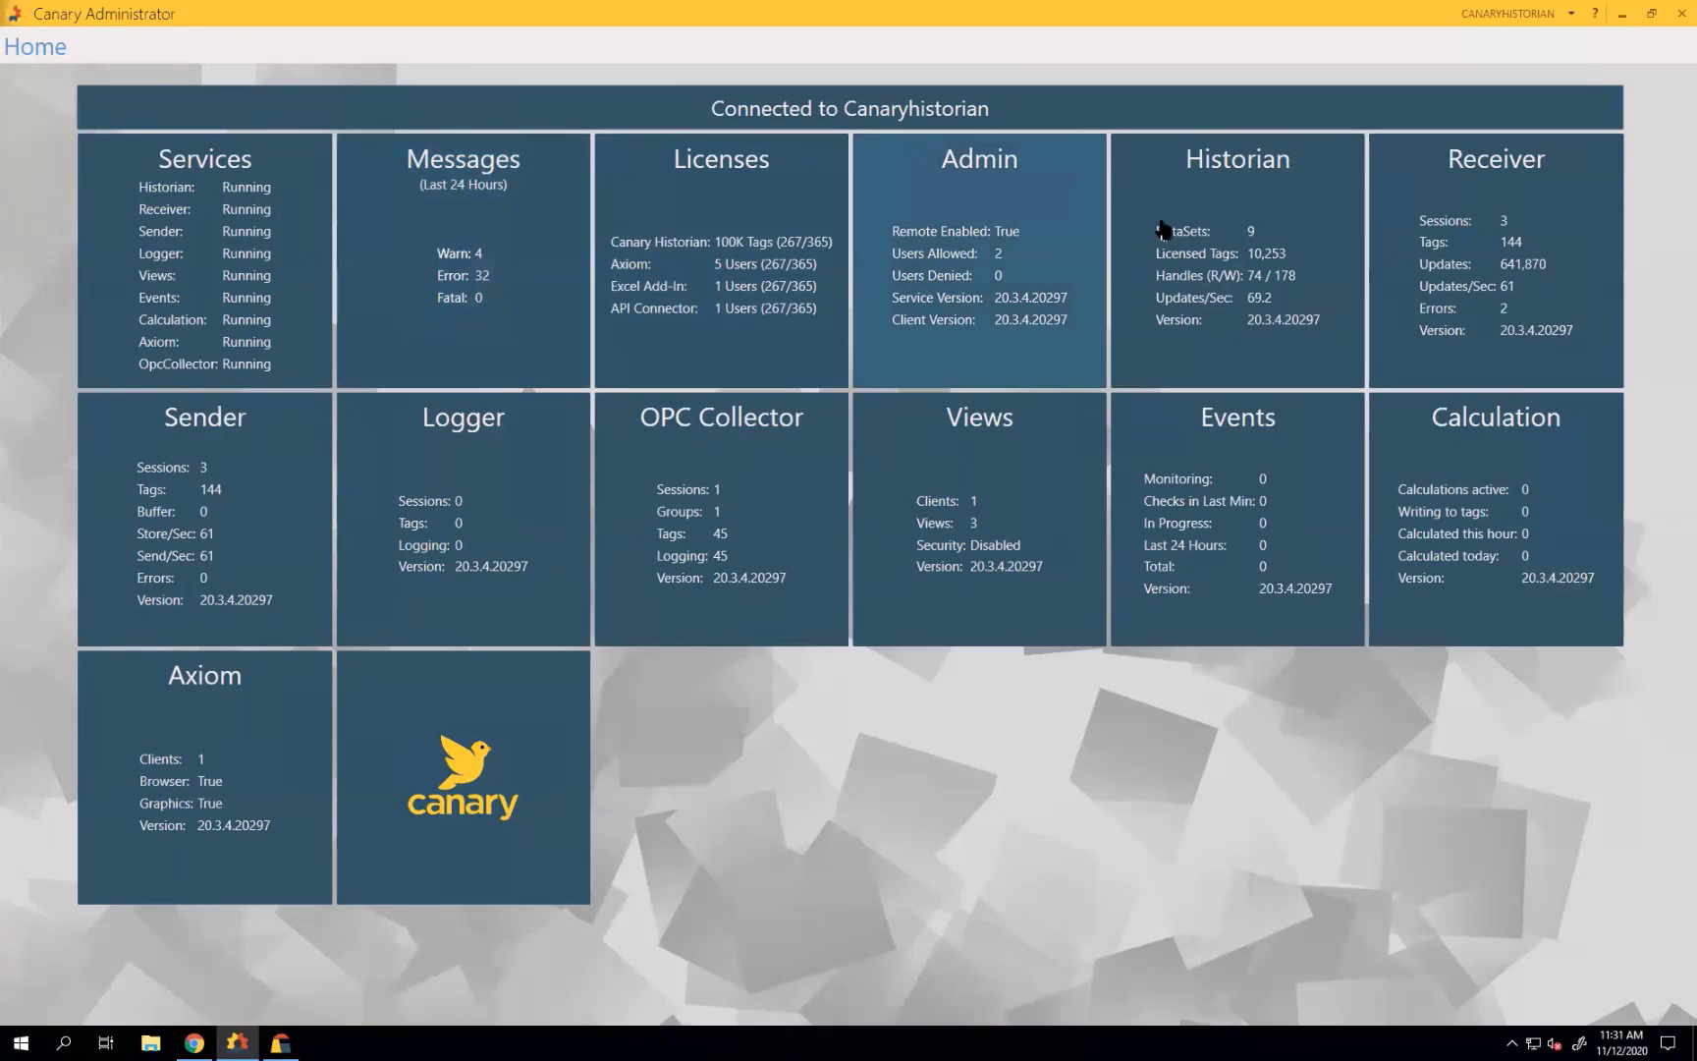
pyautogui.click(1276, 203)
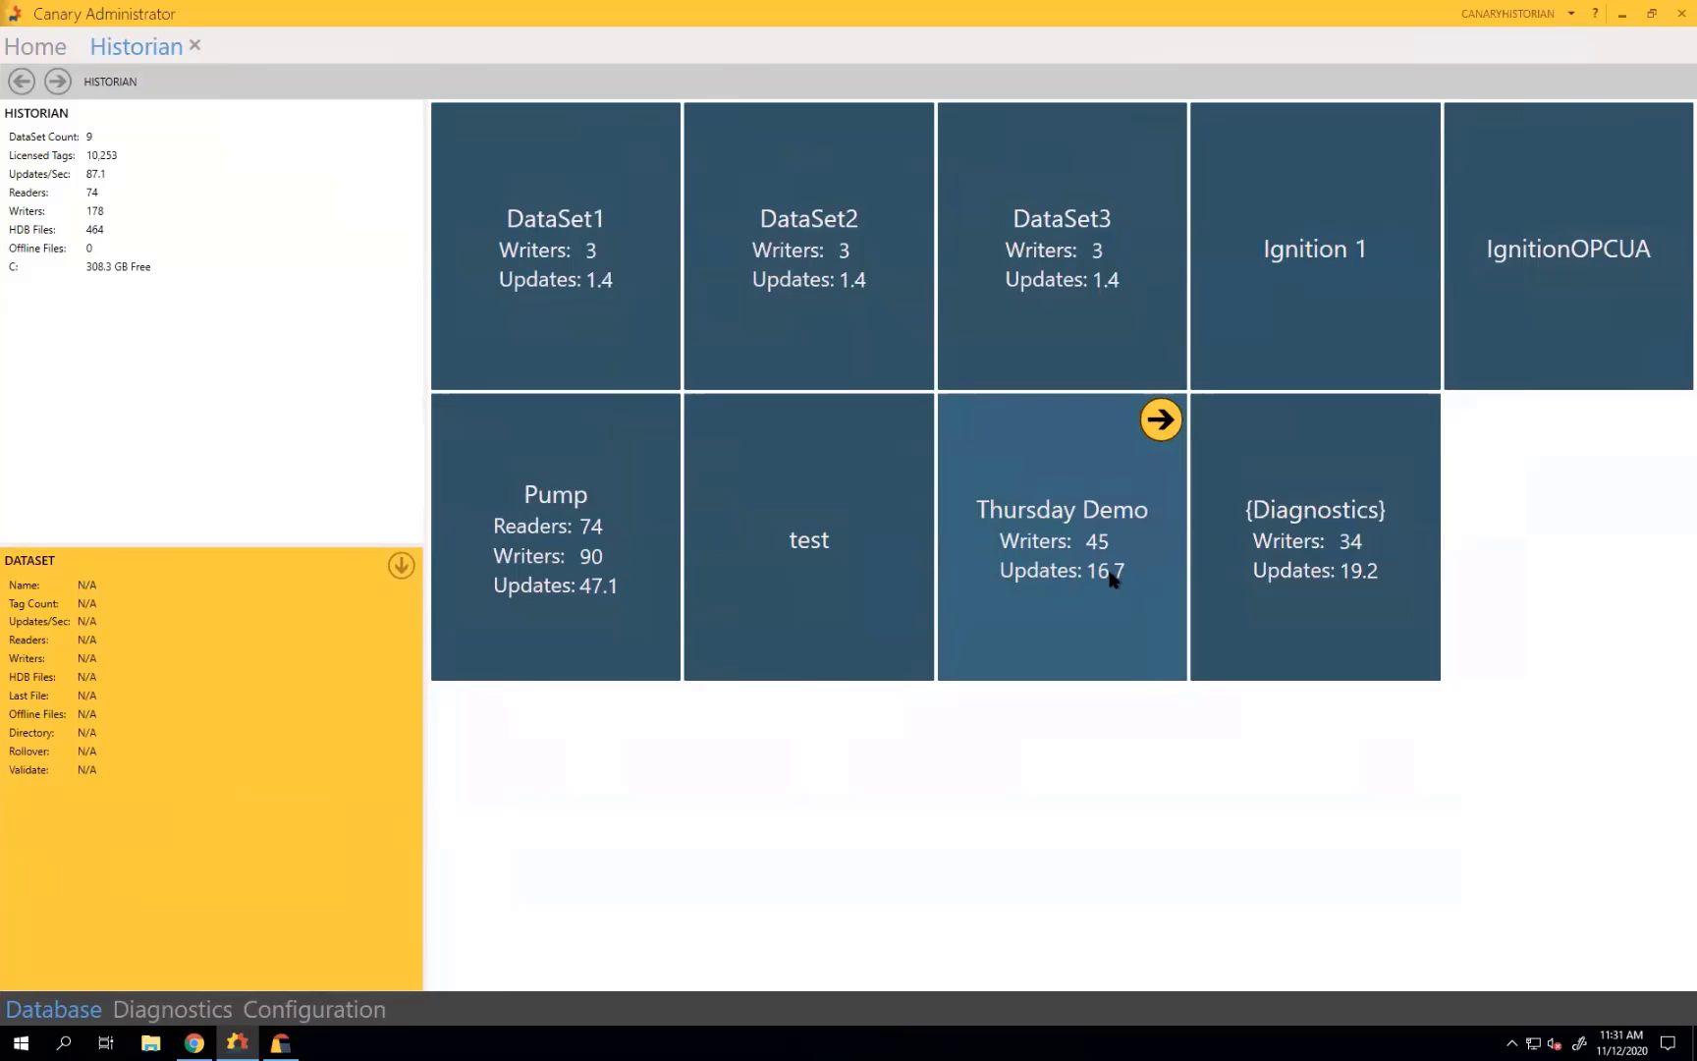
# Inspect Barrels Per Day A1 values in Thursday Demo's Nov 12 2020 file, then return to Axiom.
pyautogui.click(1160, 419)
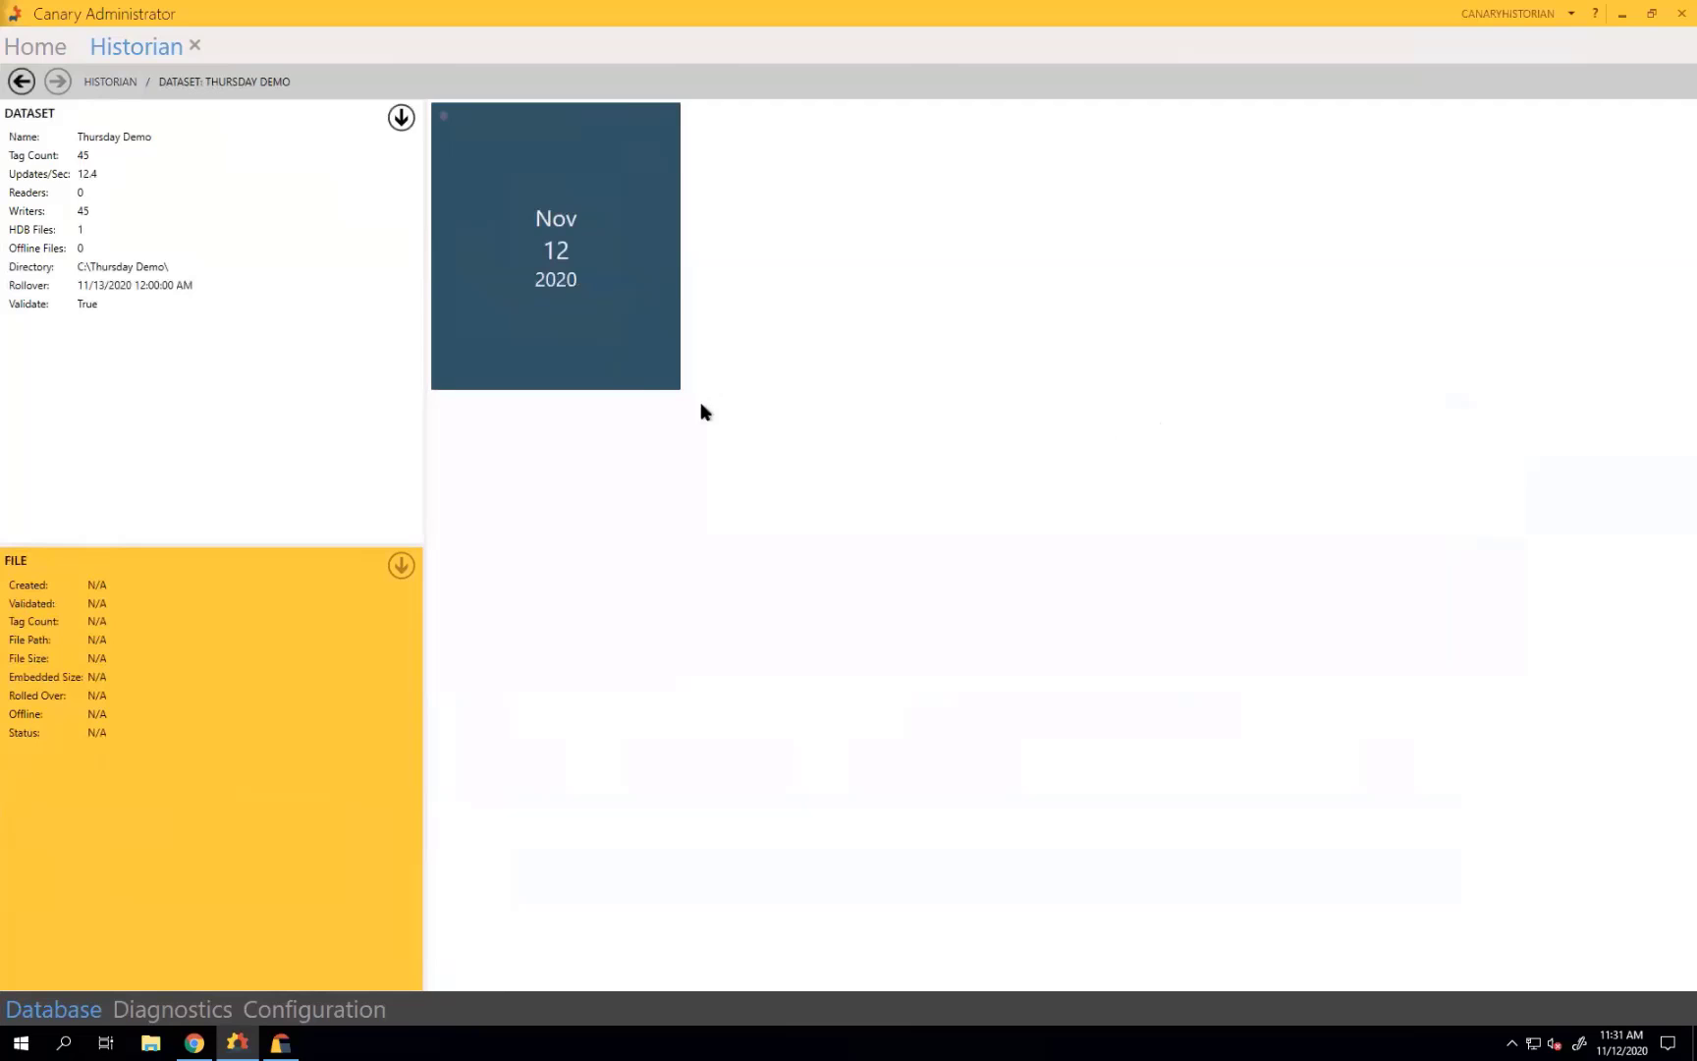
pyautogui.moveTo(518, 165)
pyautogui.moveTo(534, 269)
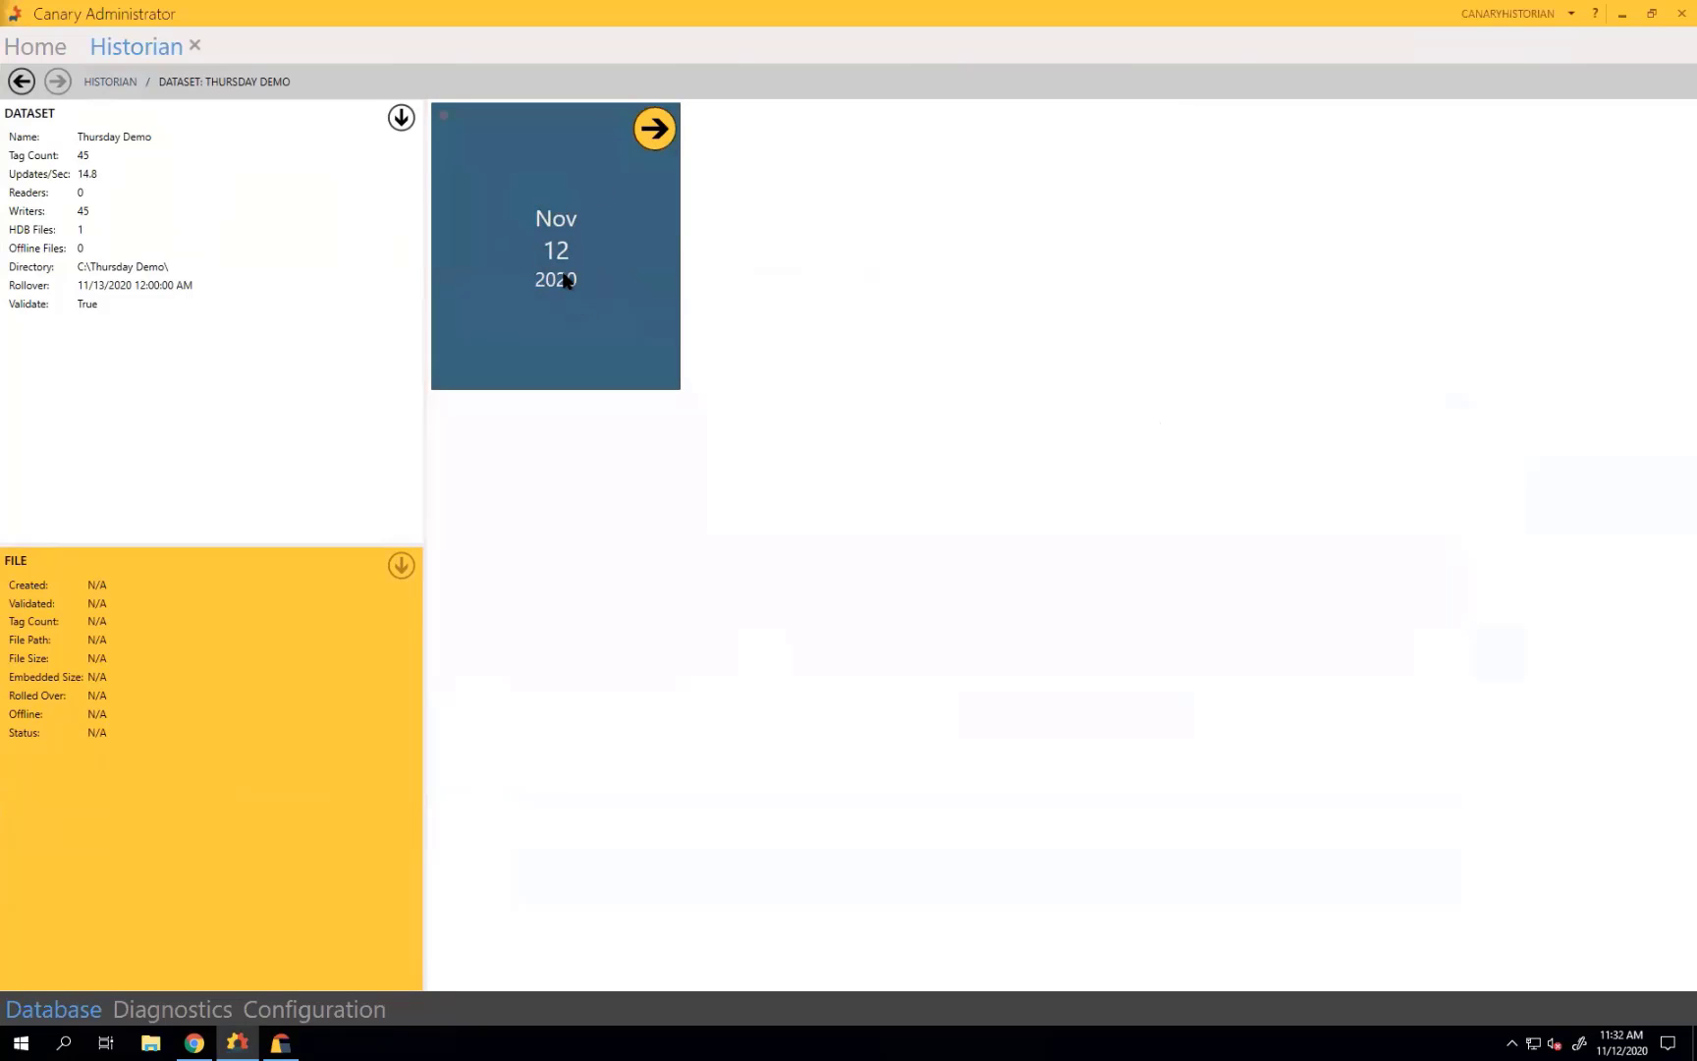
pyautogui.click(654, 133)
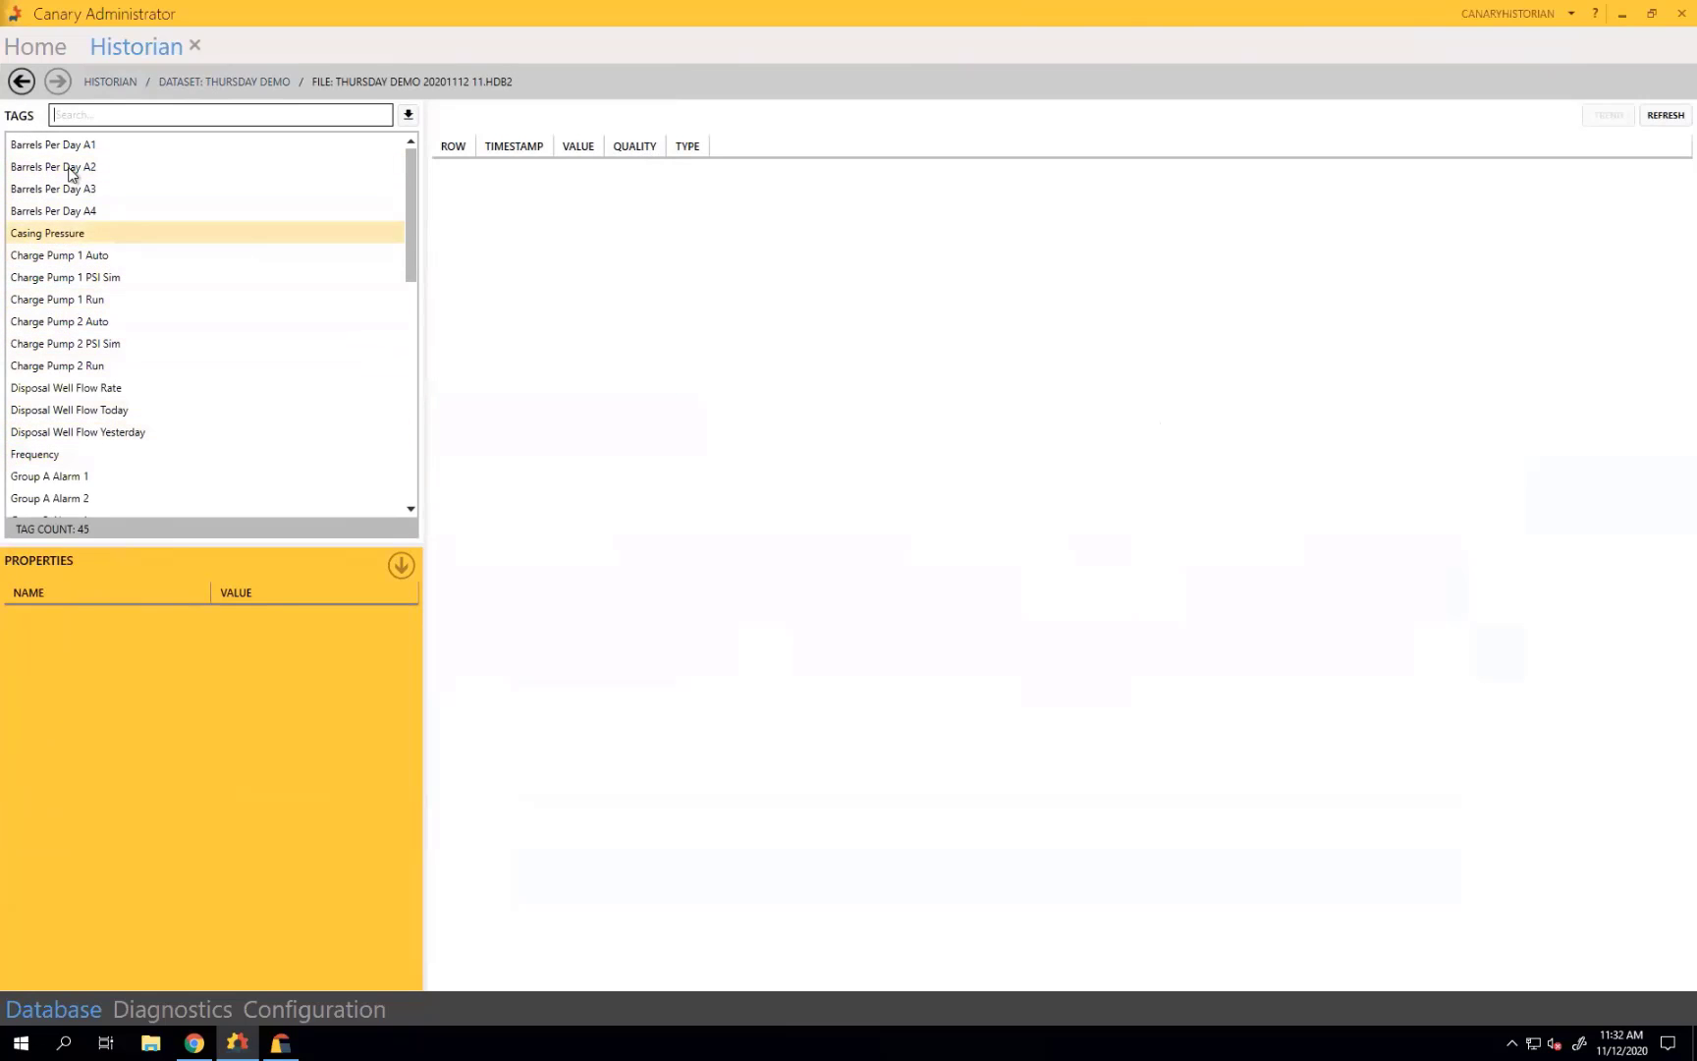
pyautogui.click(65, 144)
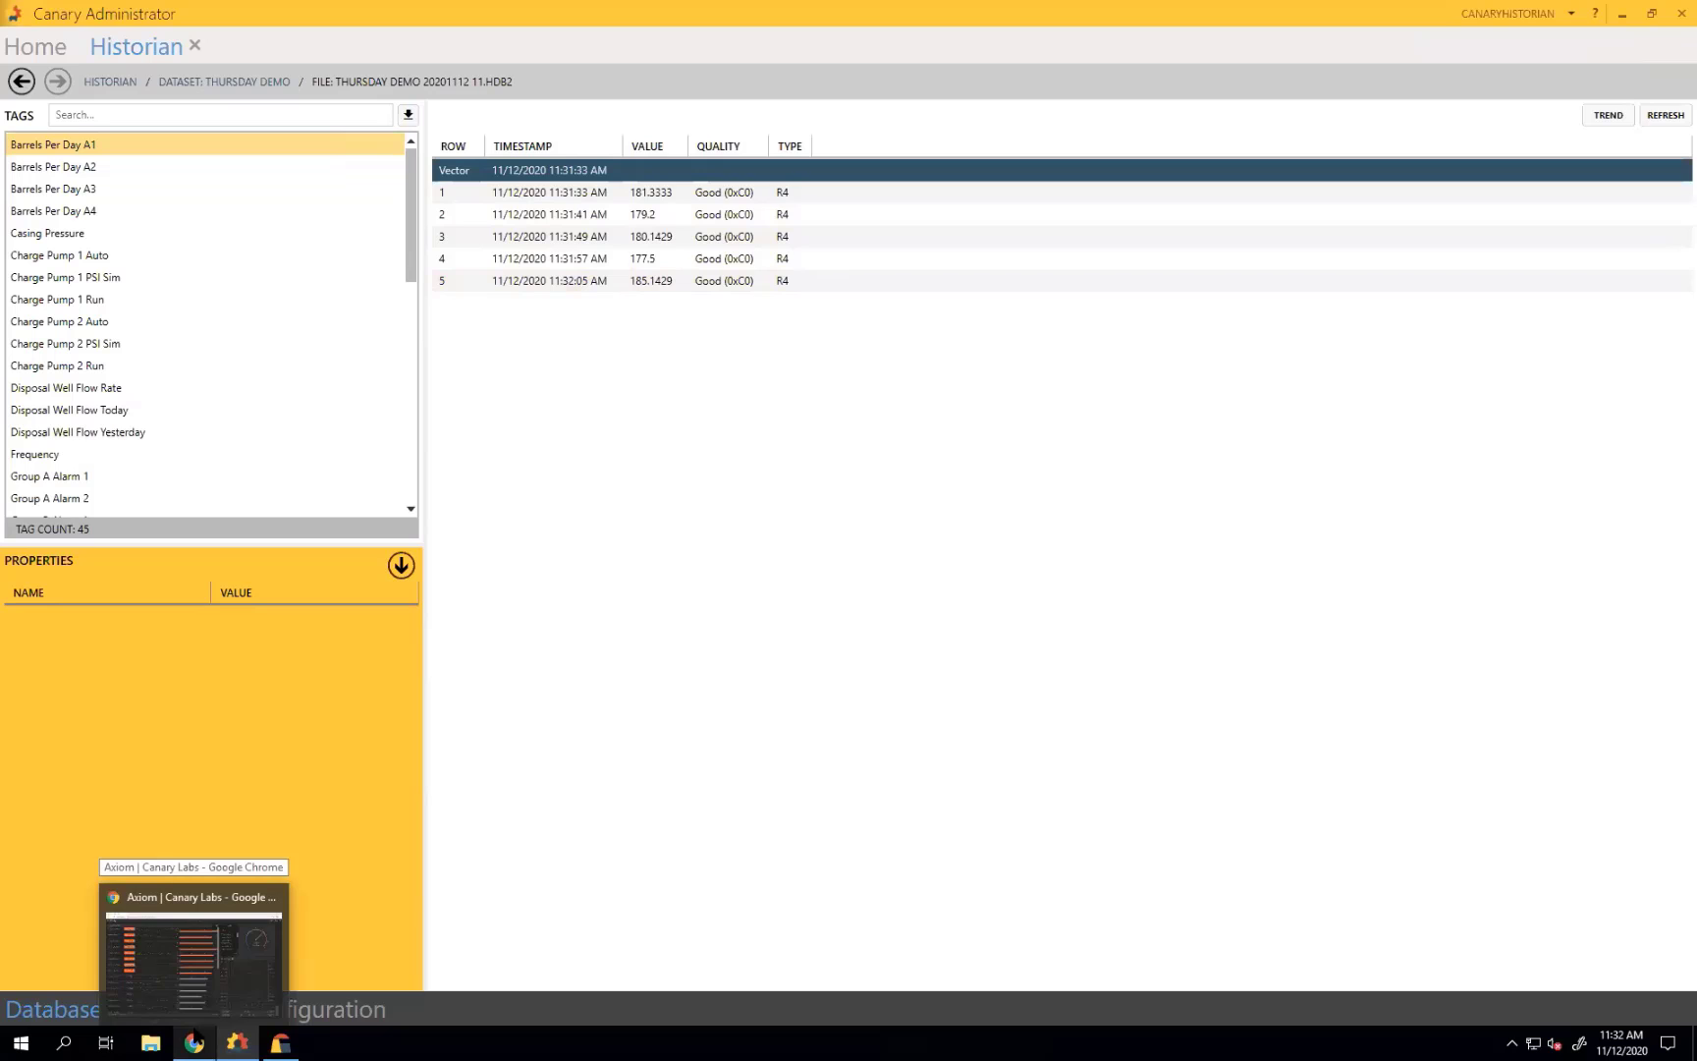
pyautogui.click(196, 1039)
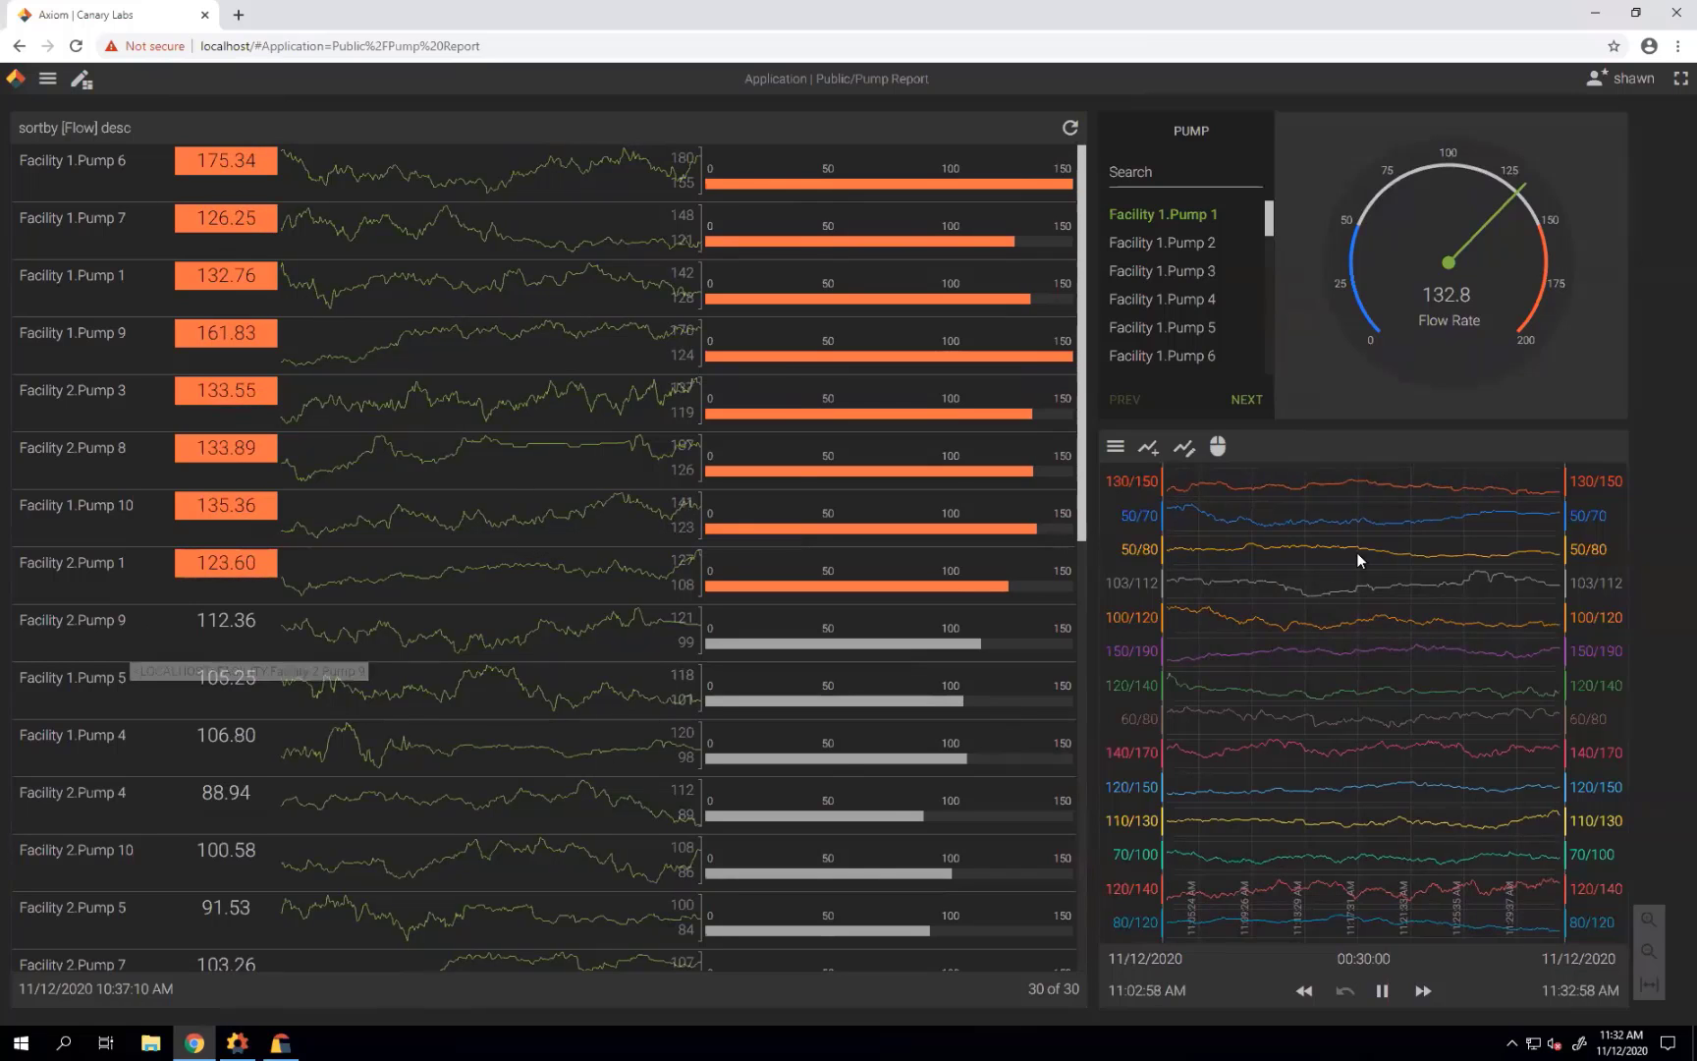
# Switch the Pump Report gauge from Pump 2 to Facility 1.Pump 4 (106.3) and open the menu.
pyautogui.click(1168, 250)
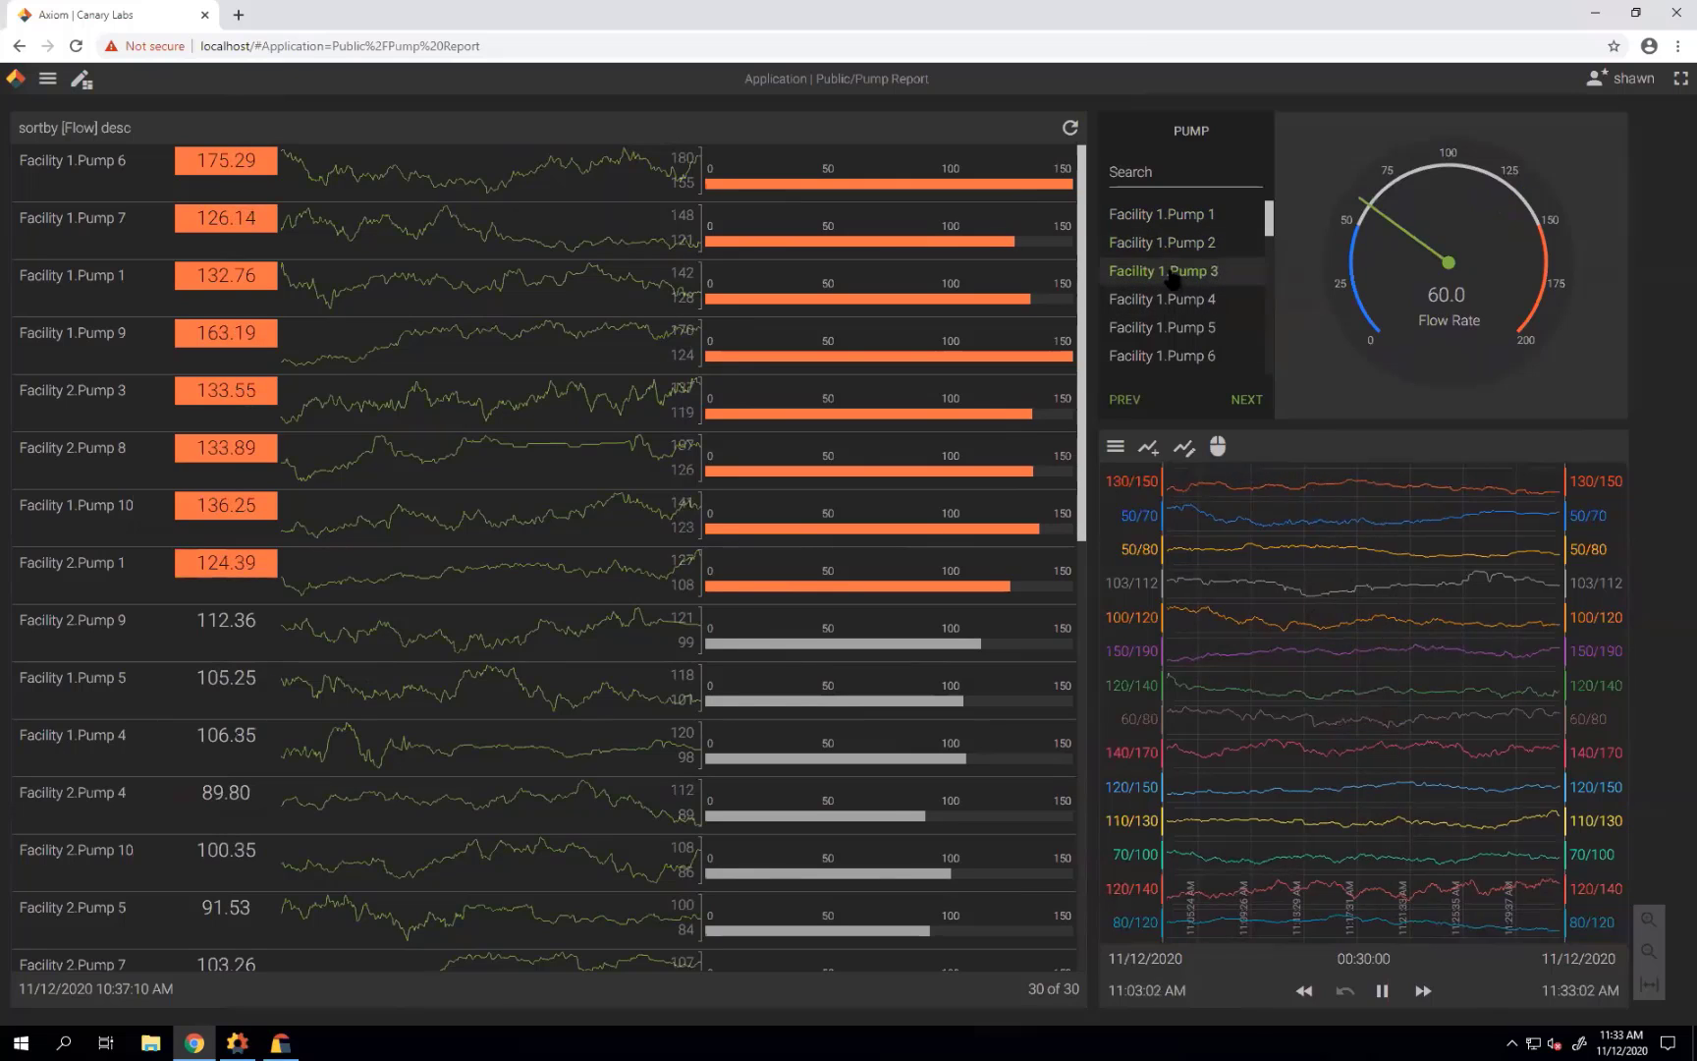
pyautogui.click(1173, 300)
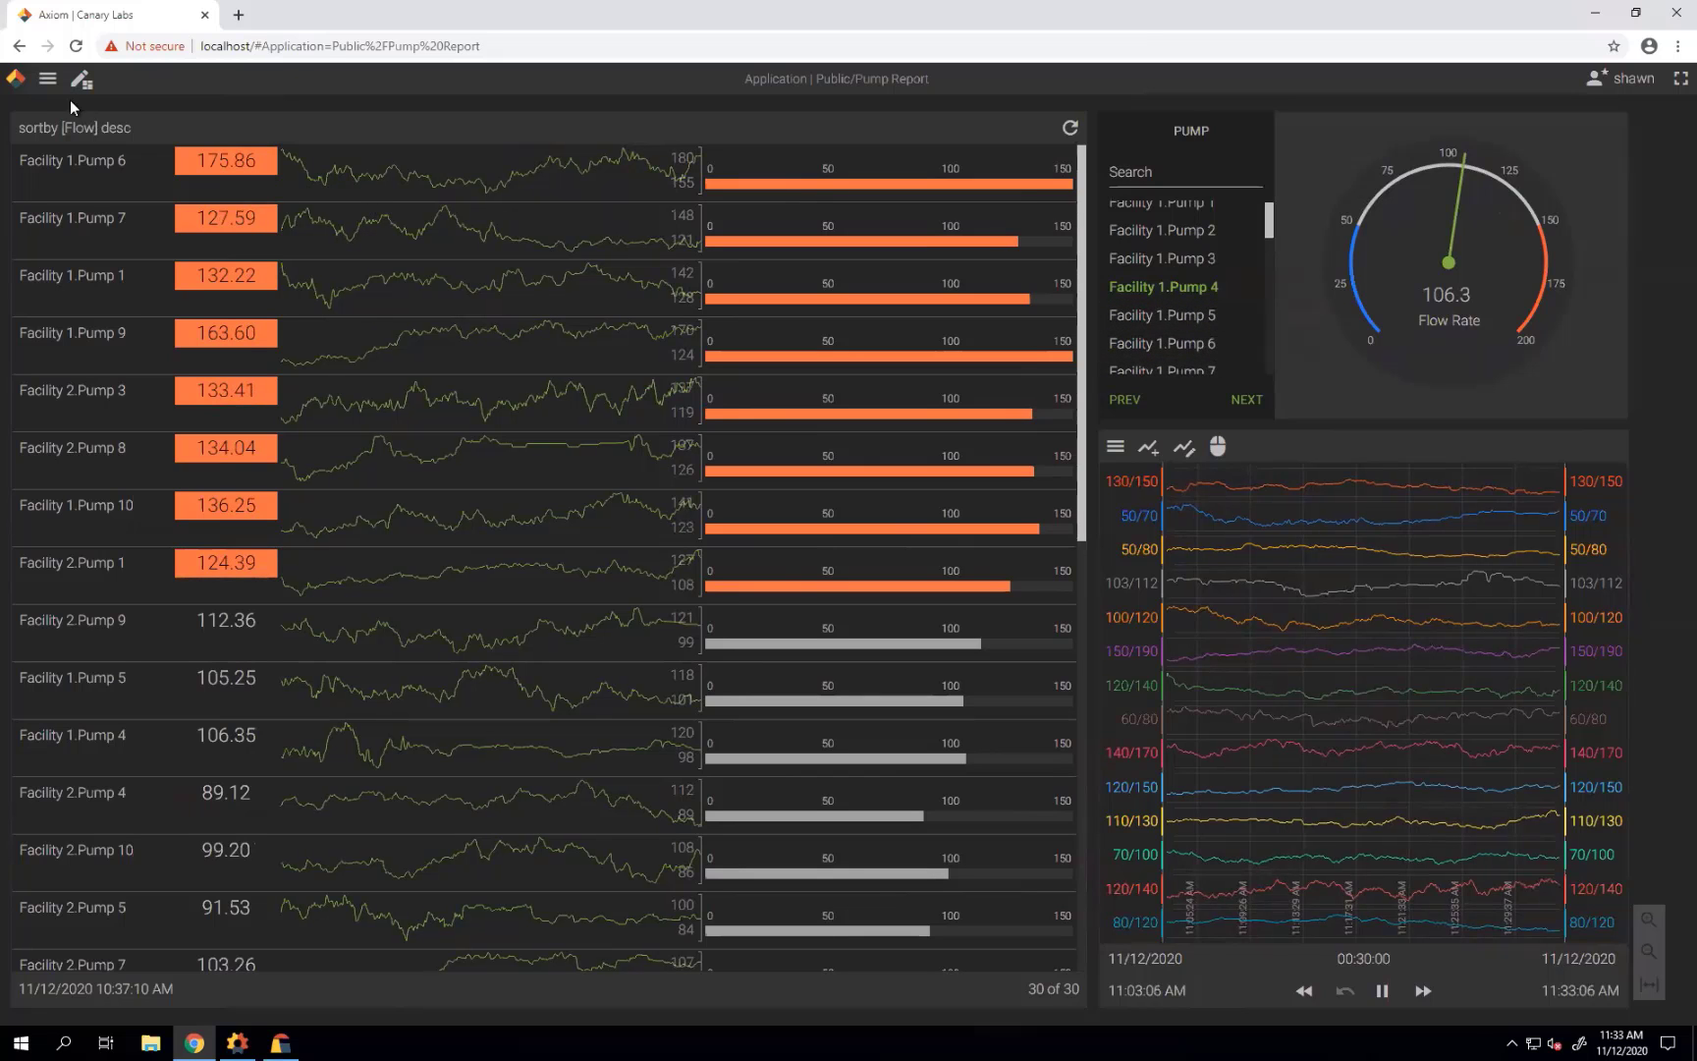
pyautogui.click(47, 83)
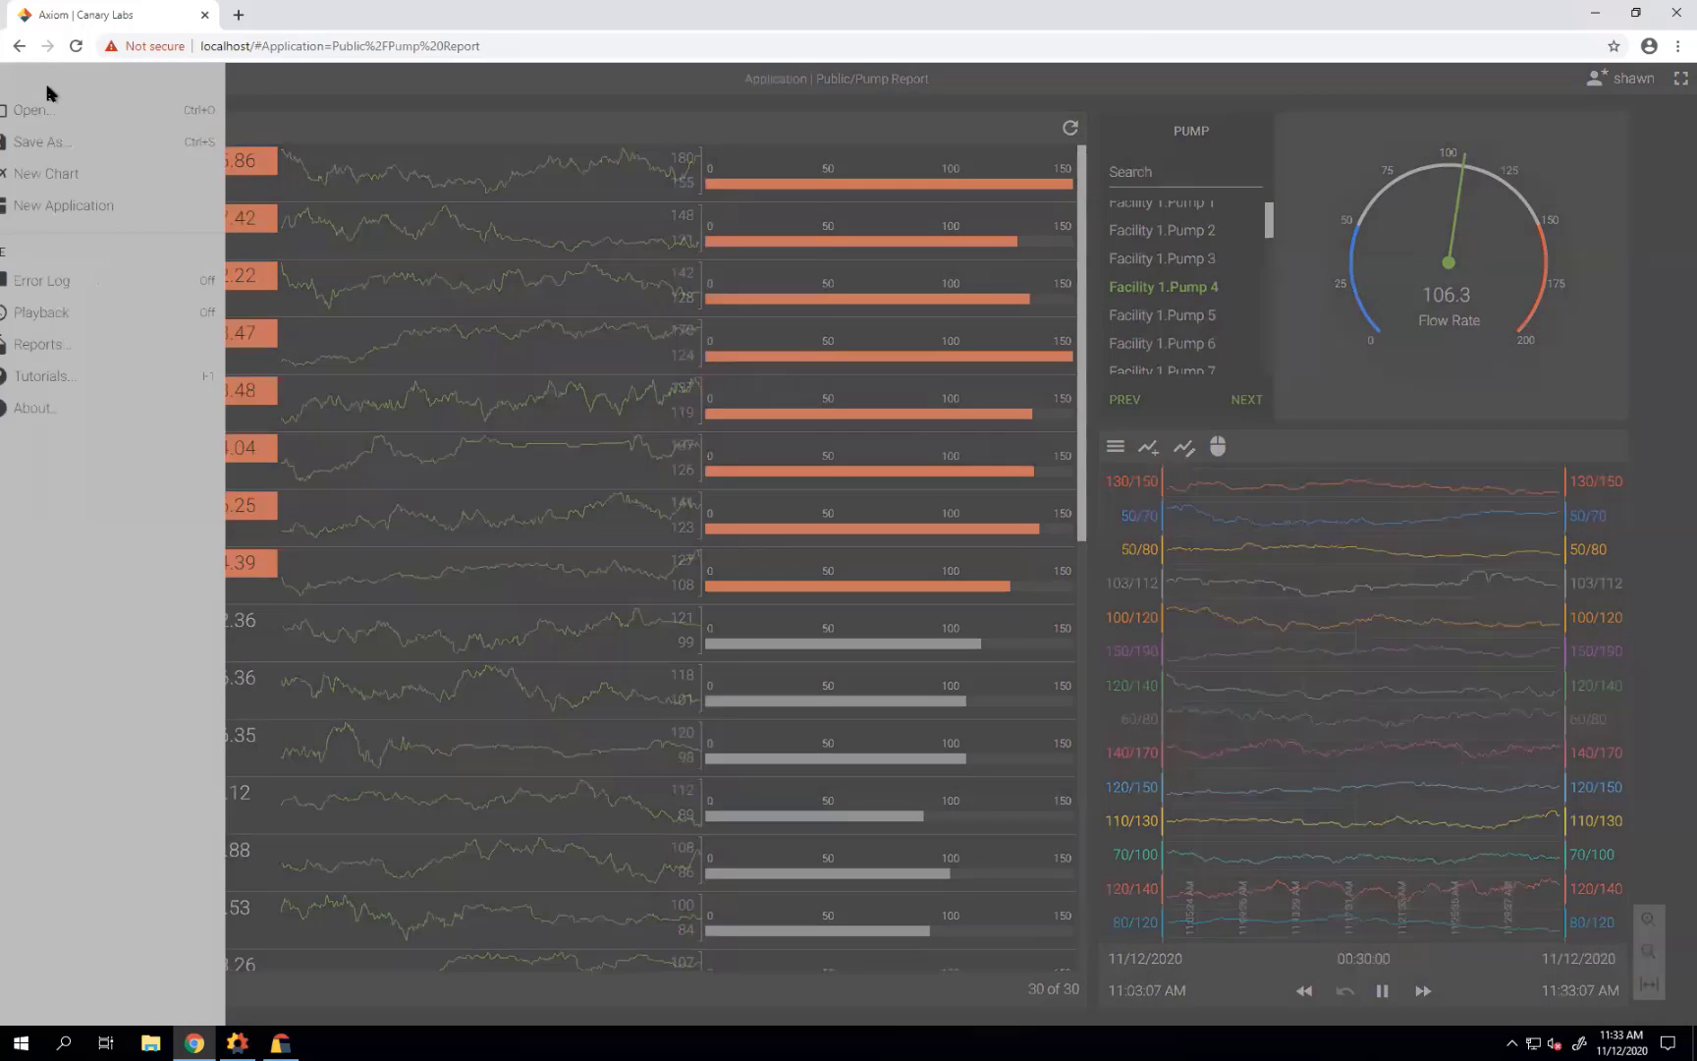
# Start a new Axiom application and stretch Screen1 to 1,614 × 978.
pyautogui.click(107, 216)
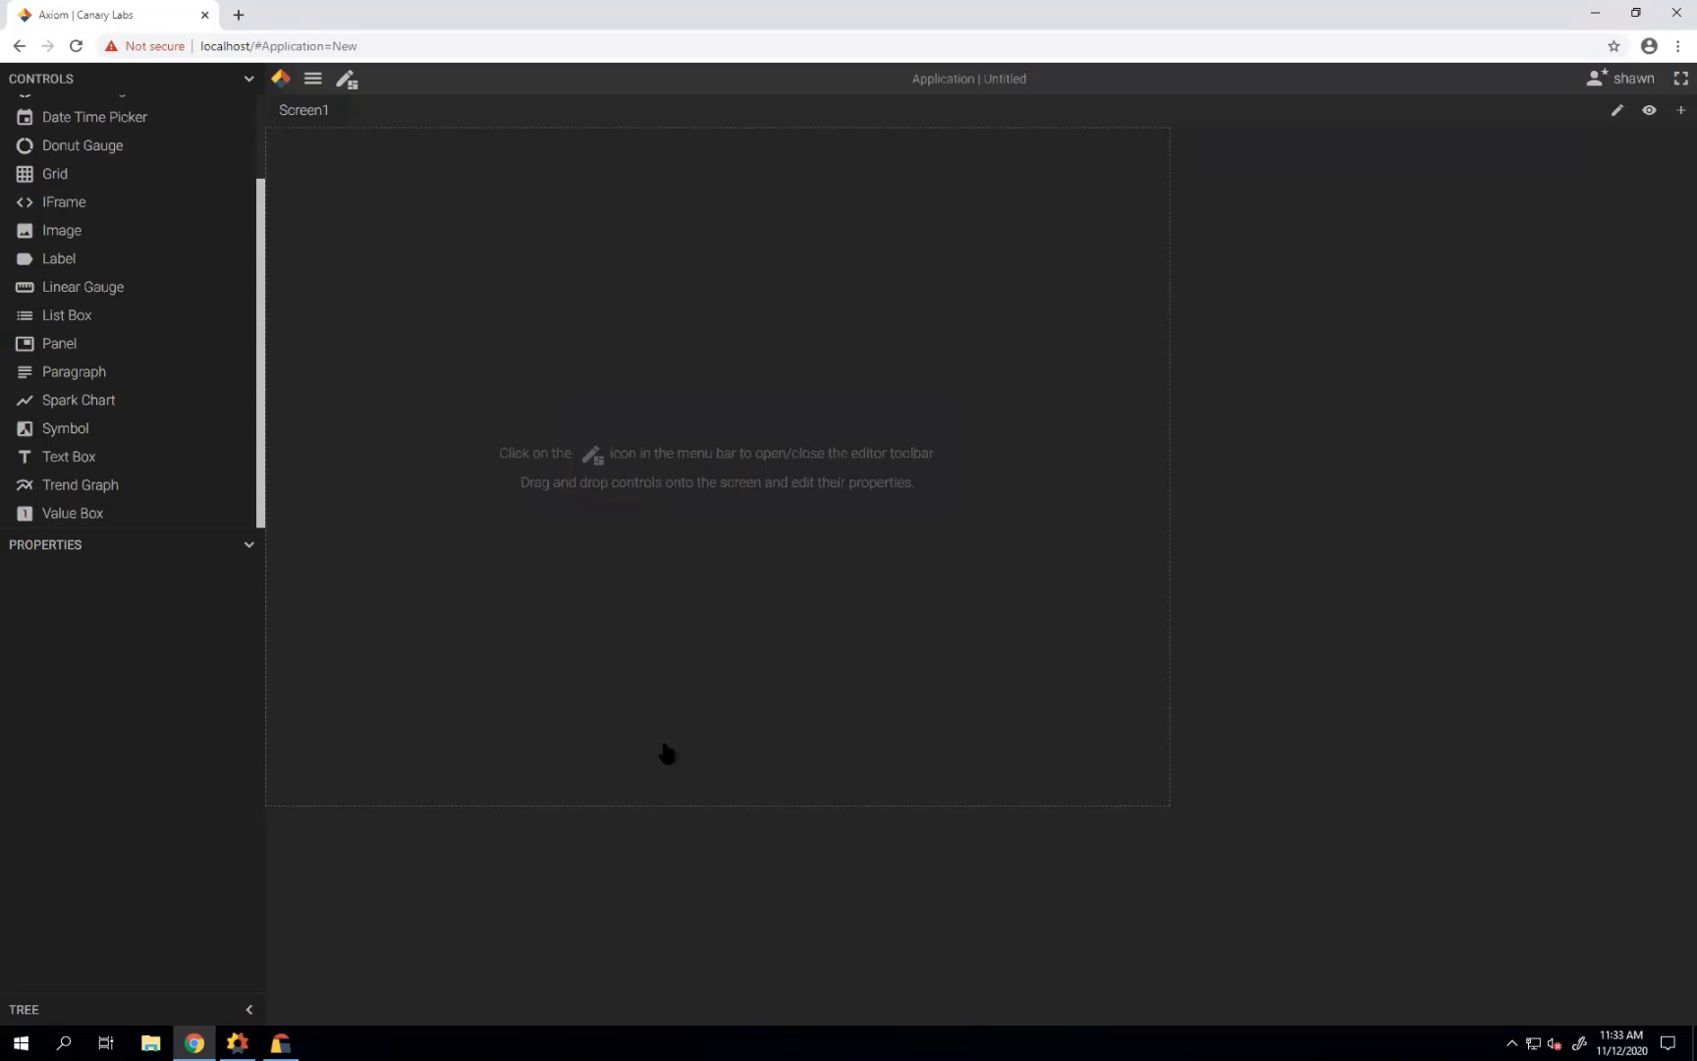
pyautogui.click(677, 746)
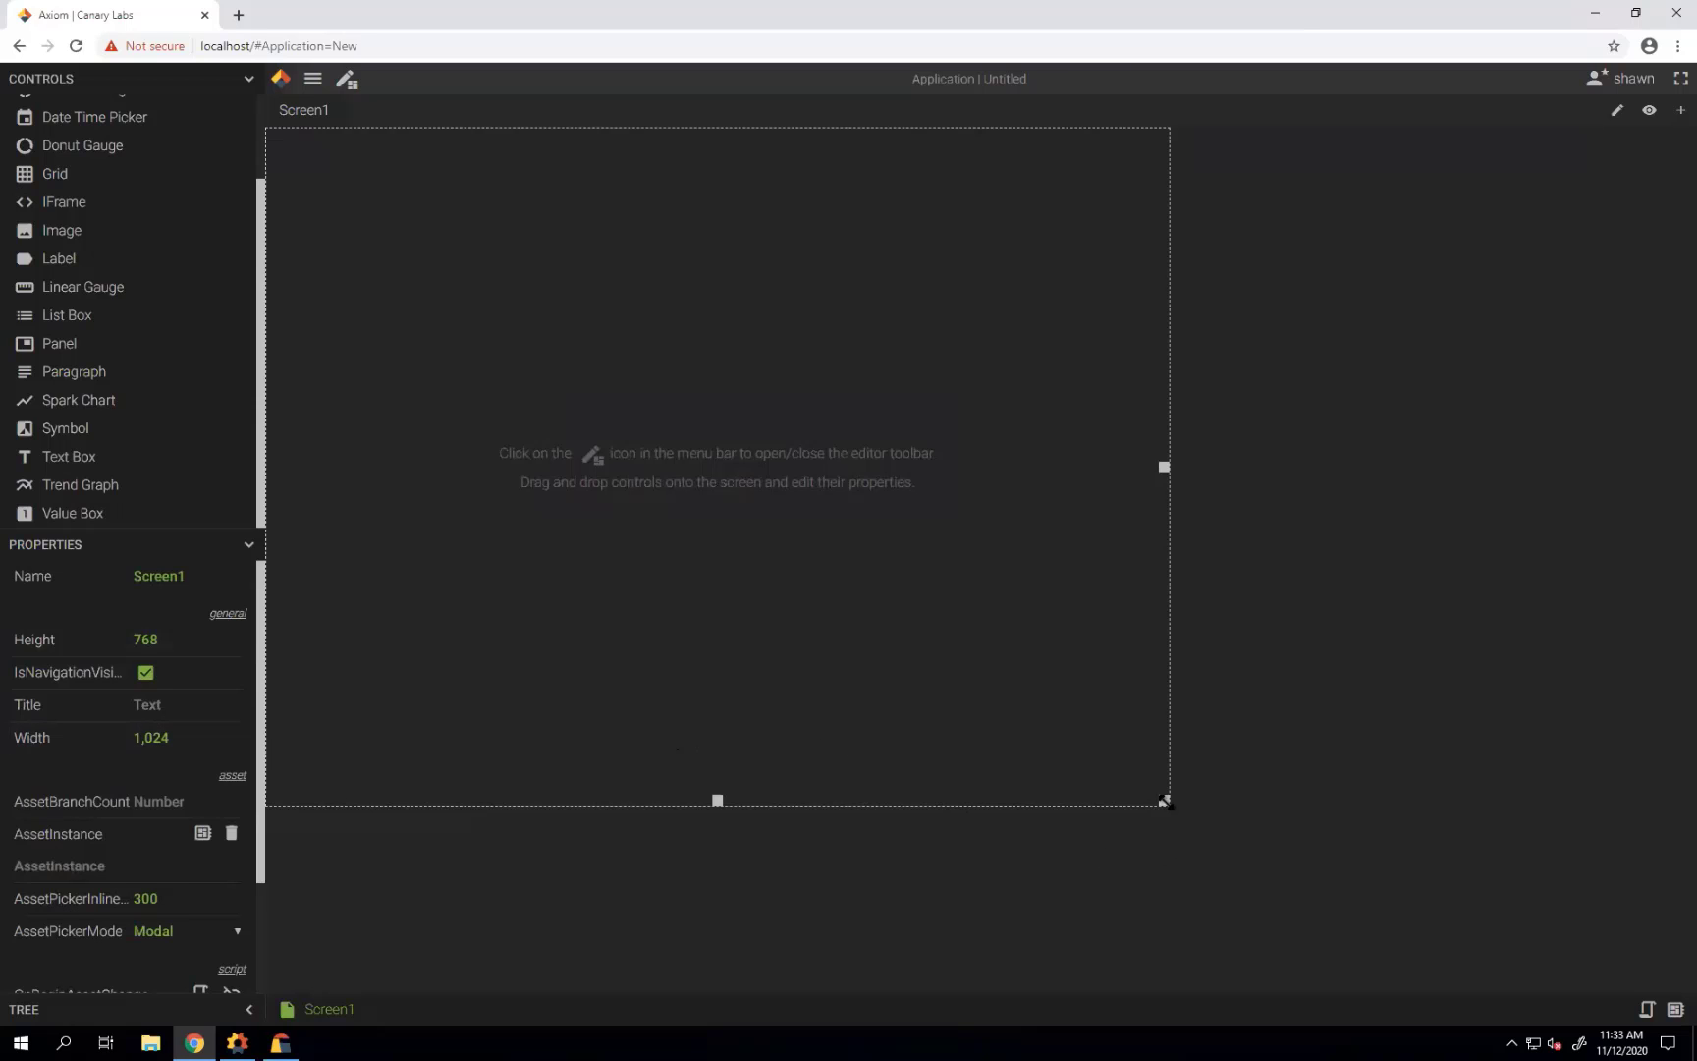
pyautogui.moveTo(1165, 800); pyautogui.dragTo(1671, 994)
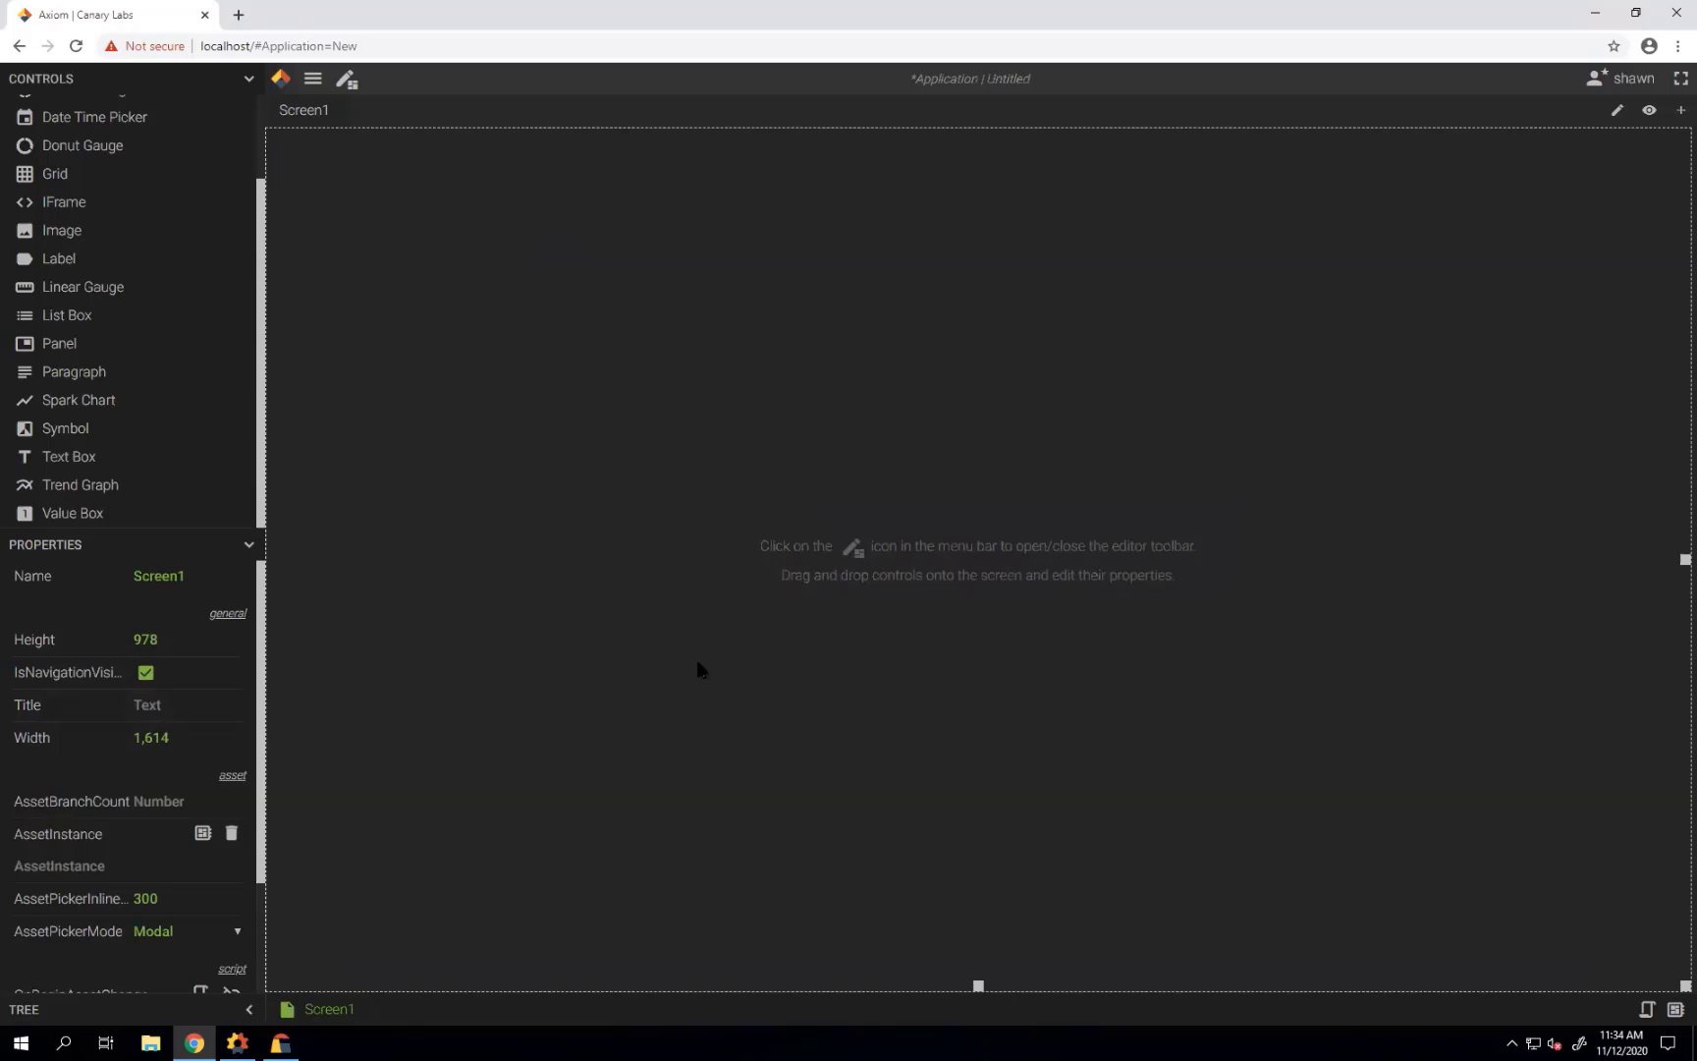
pyautogui.click(256, 551)
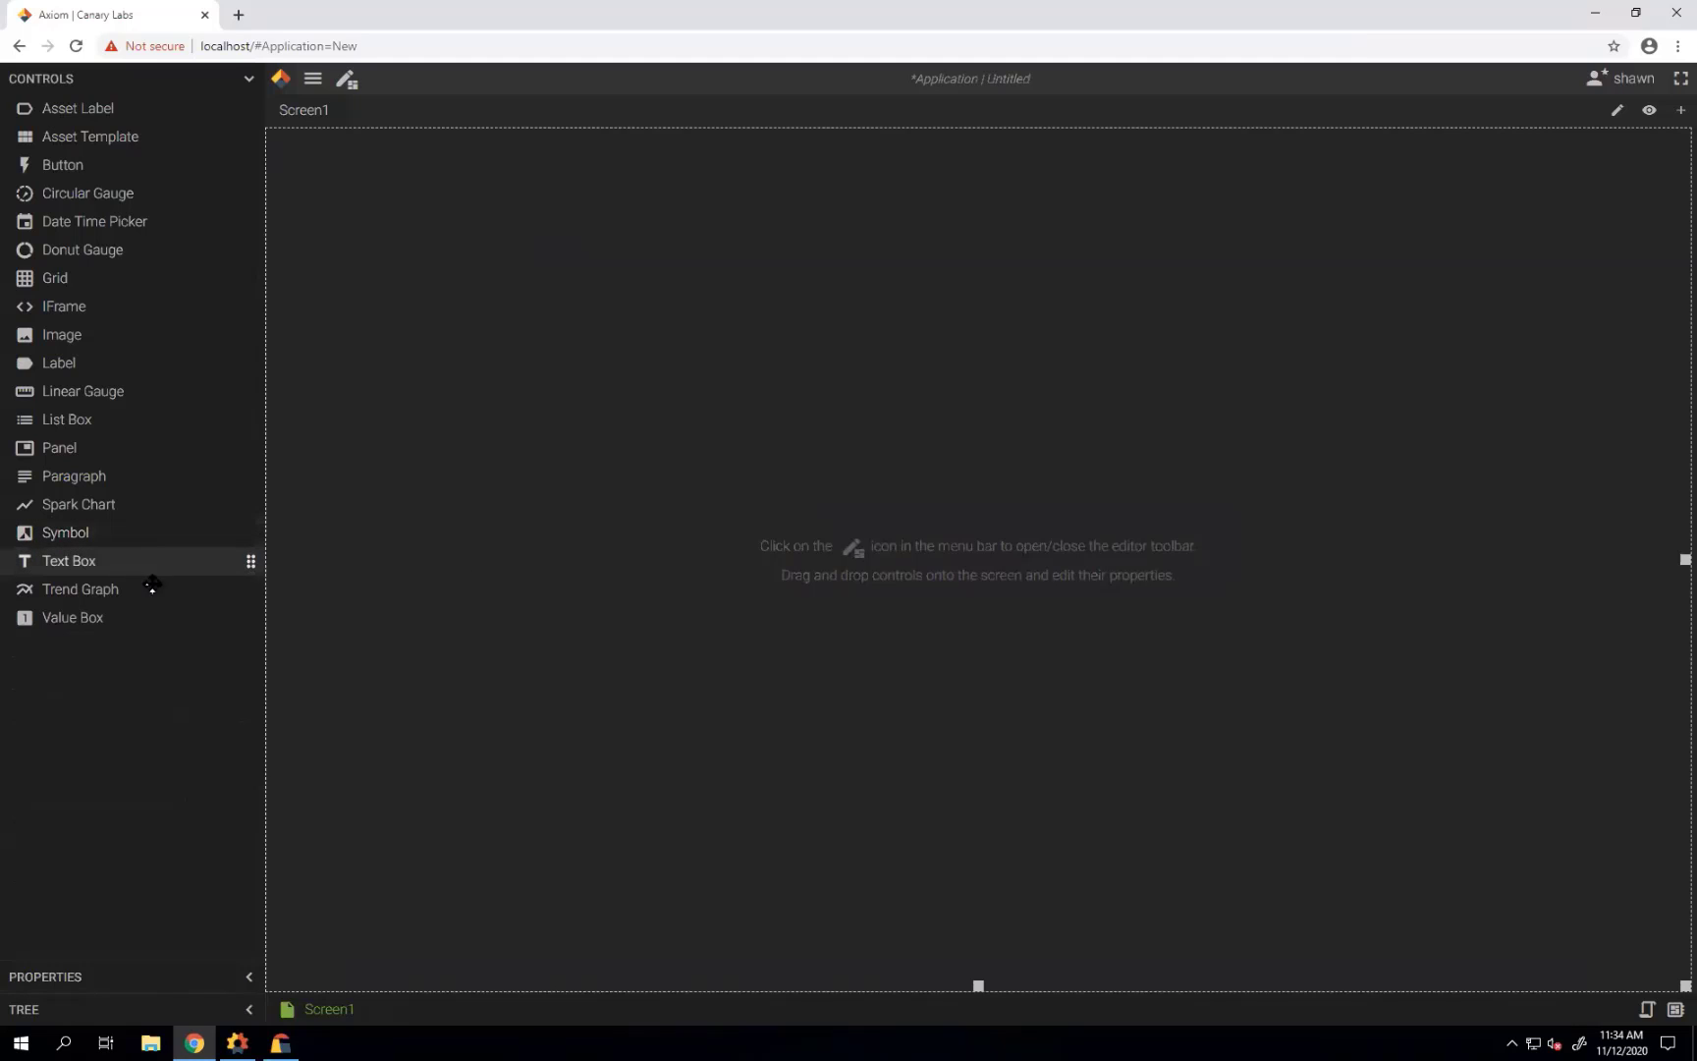
# Drop a trend graph onto Screen1 and stretch it up-right and down-left across most of the screen.
pyautogui.moveTo(145, 588); pyautogui.dragTo(667, 606)
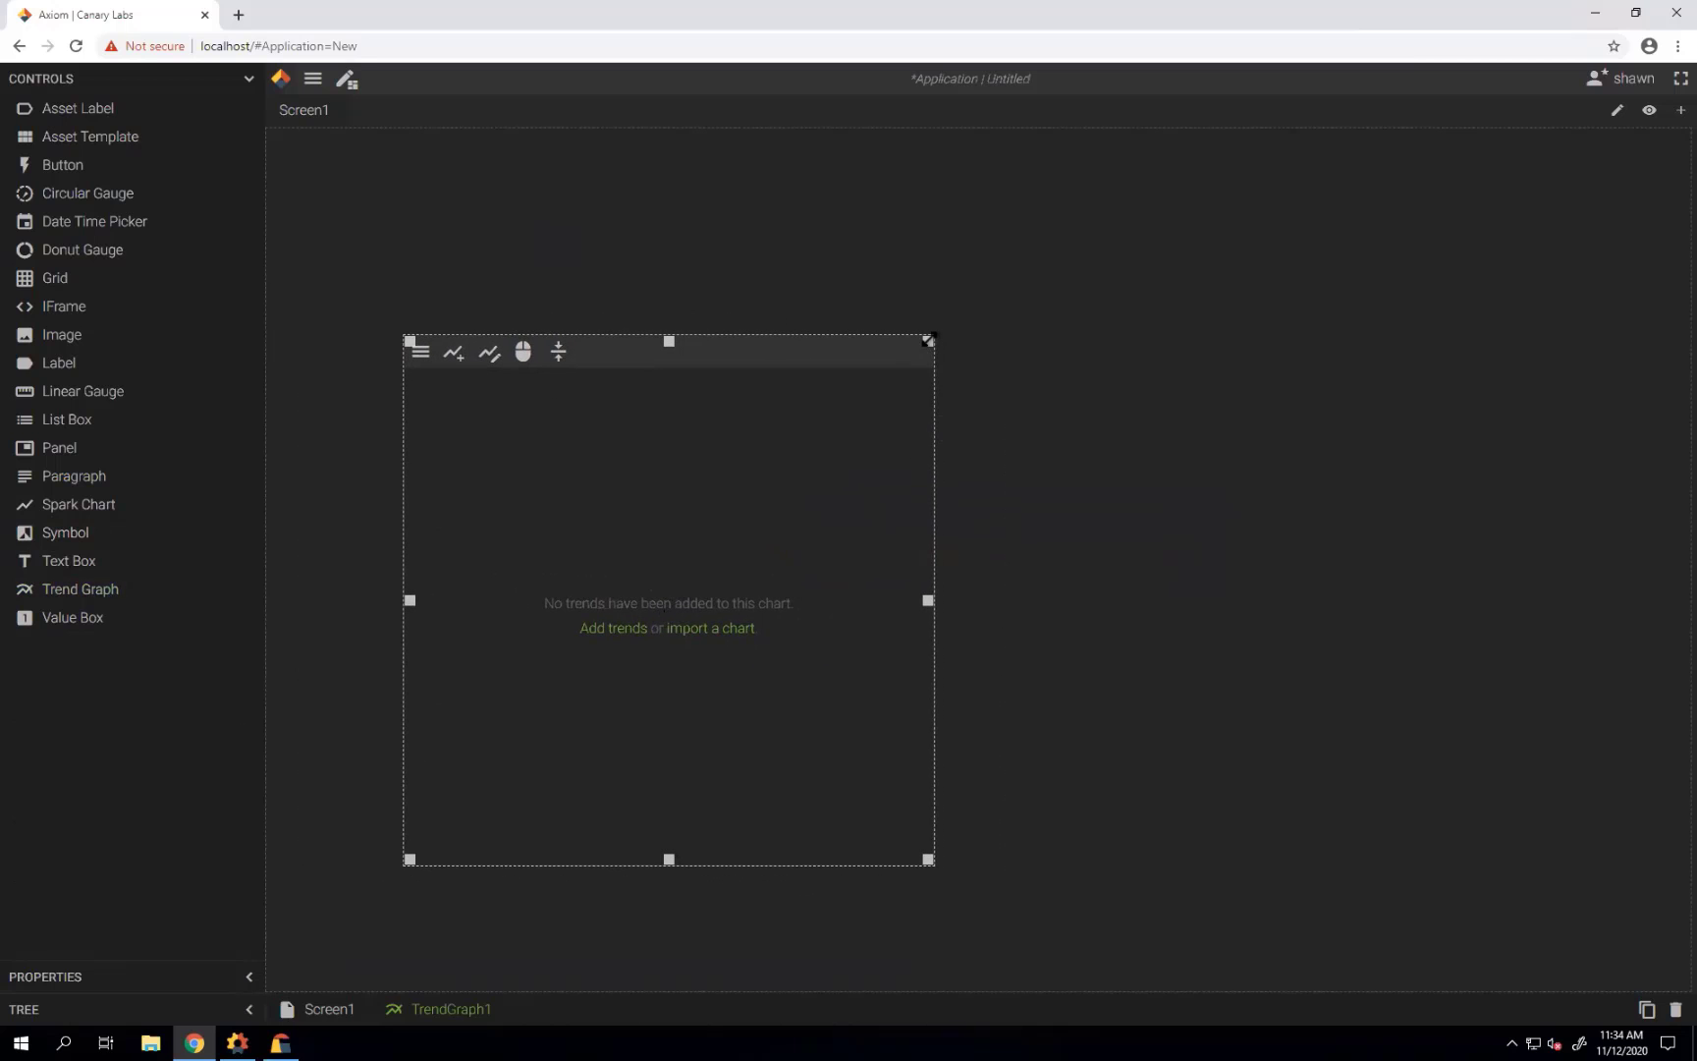
pyautogui.moveTo(928, 341); pyautogui.dragTo(1672, 171)
pyautogui.moveTo(411, 860); pyautogui.dragTo(325, 928)
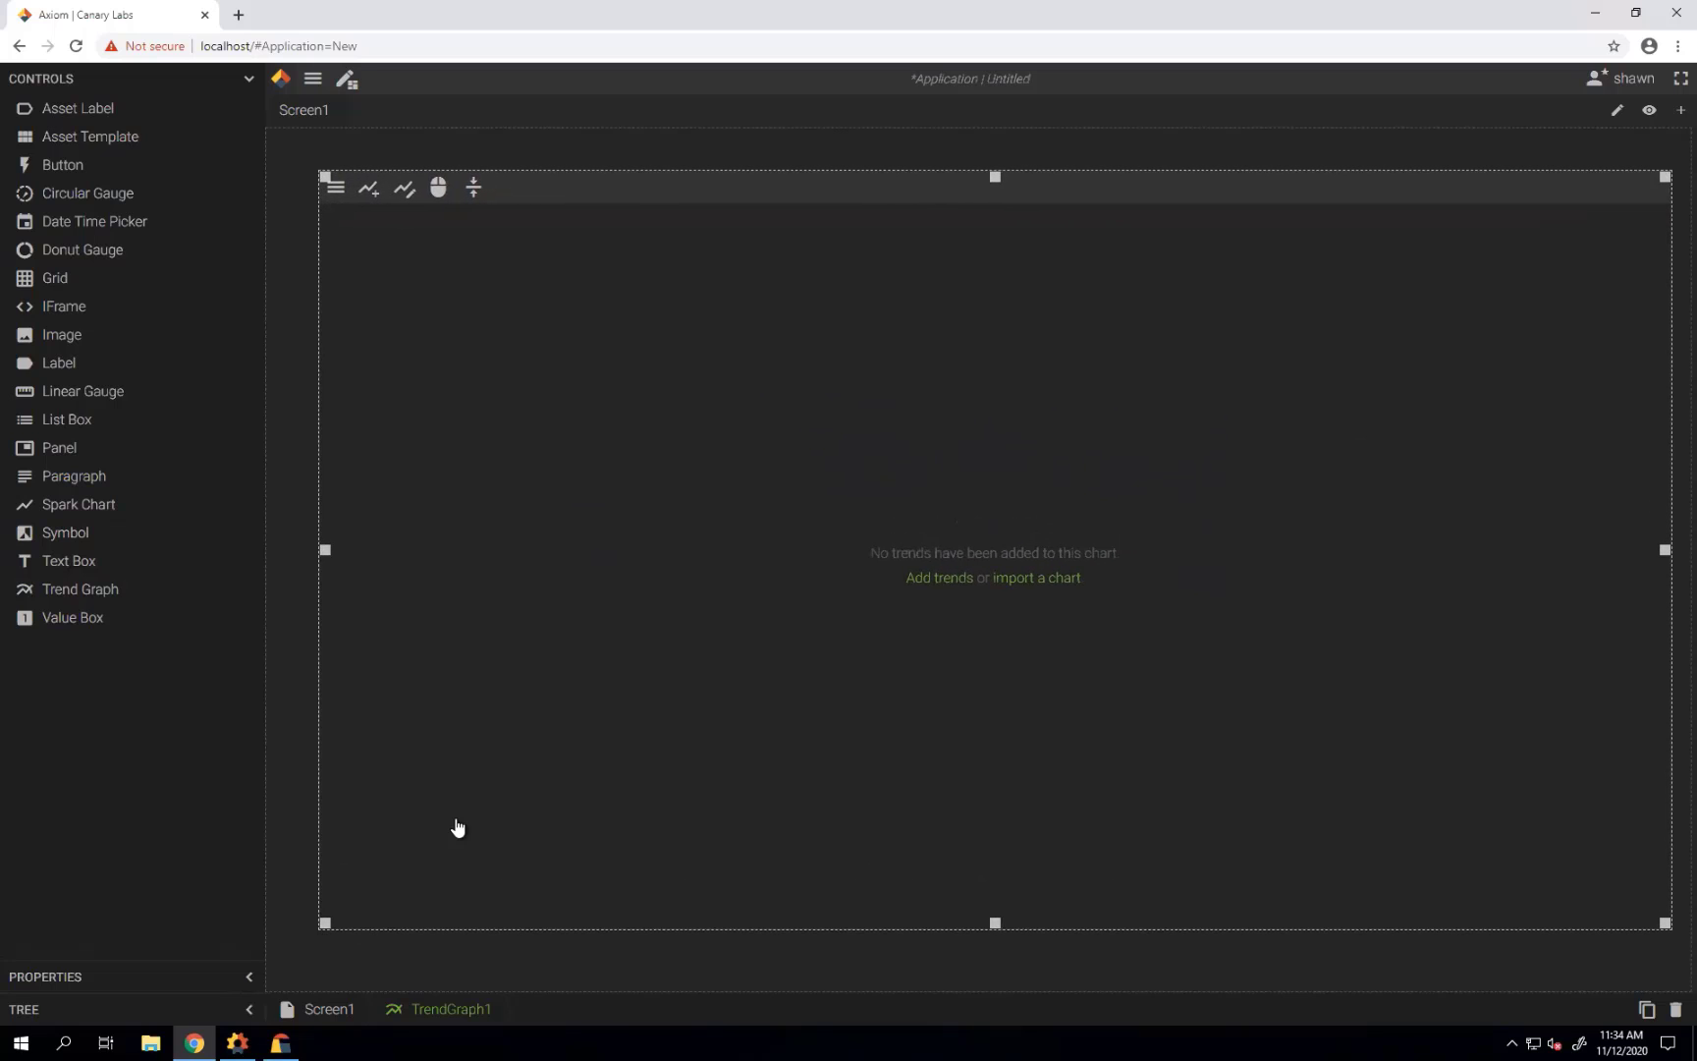
# Start adding trends and browse CanaryHistorian to the Thursday Demo tag list, clearing any search filter.
pyautogui.click(938, 581)
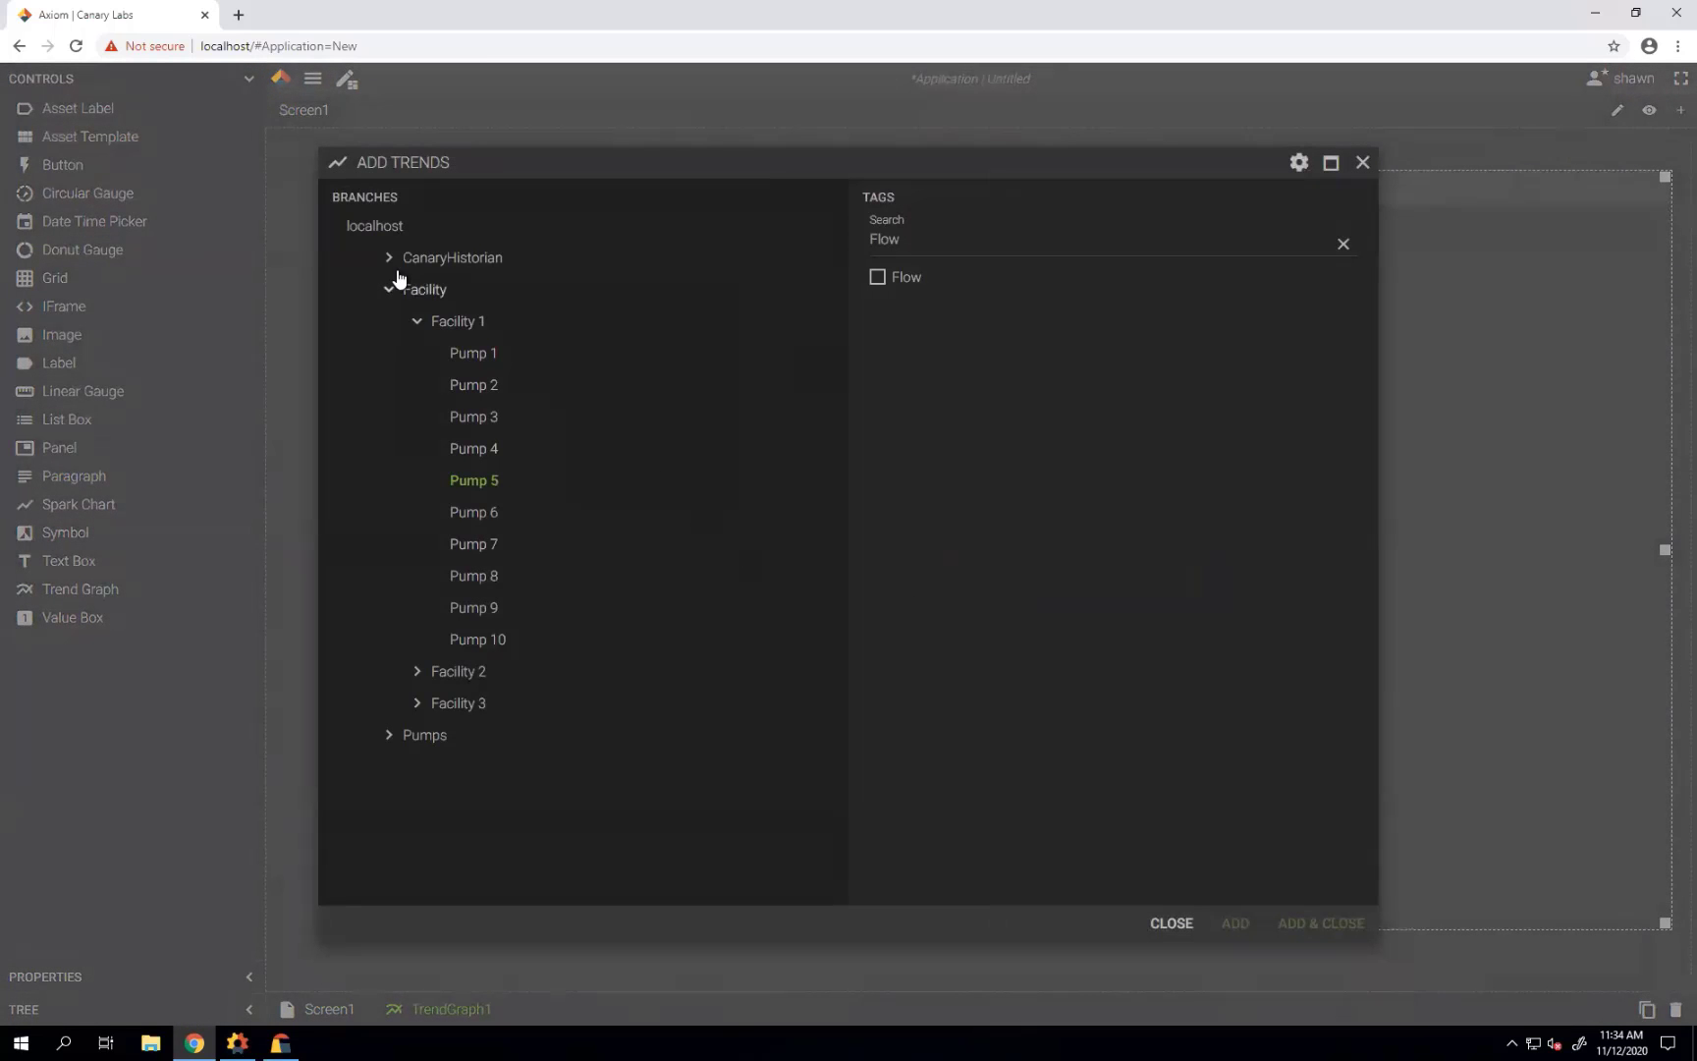
pyautogui.click(388, 291)
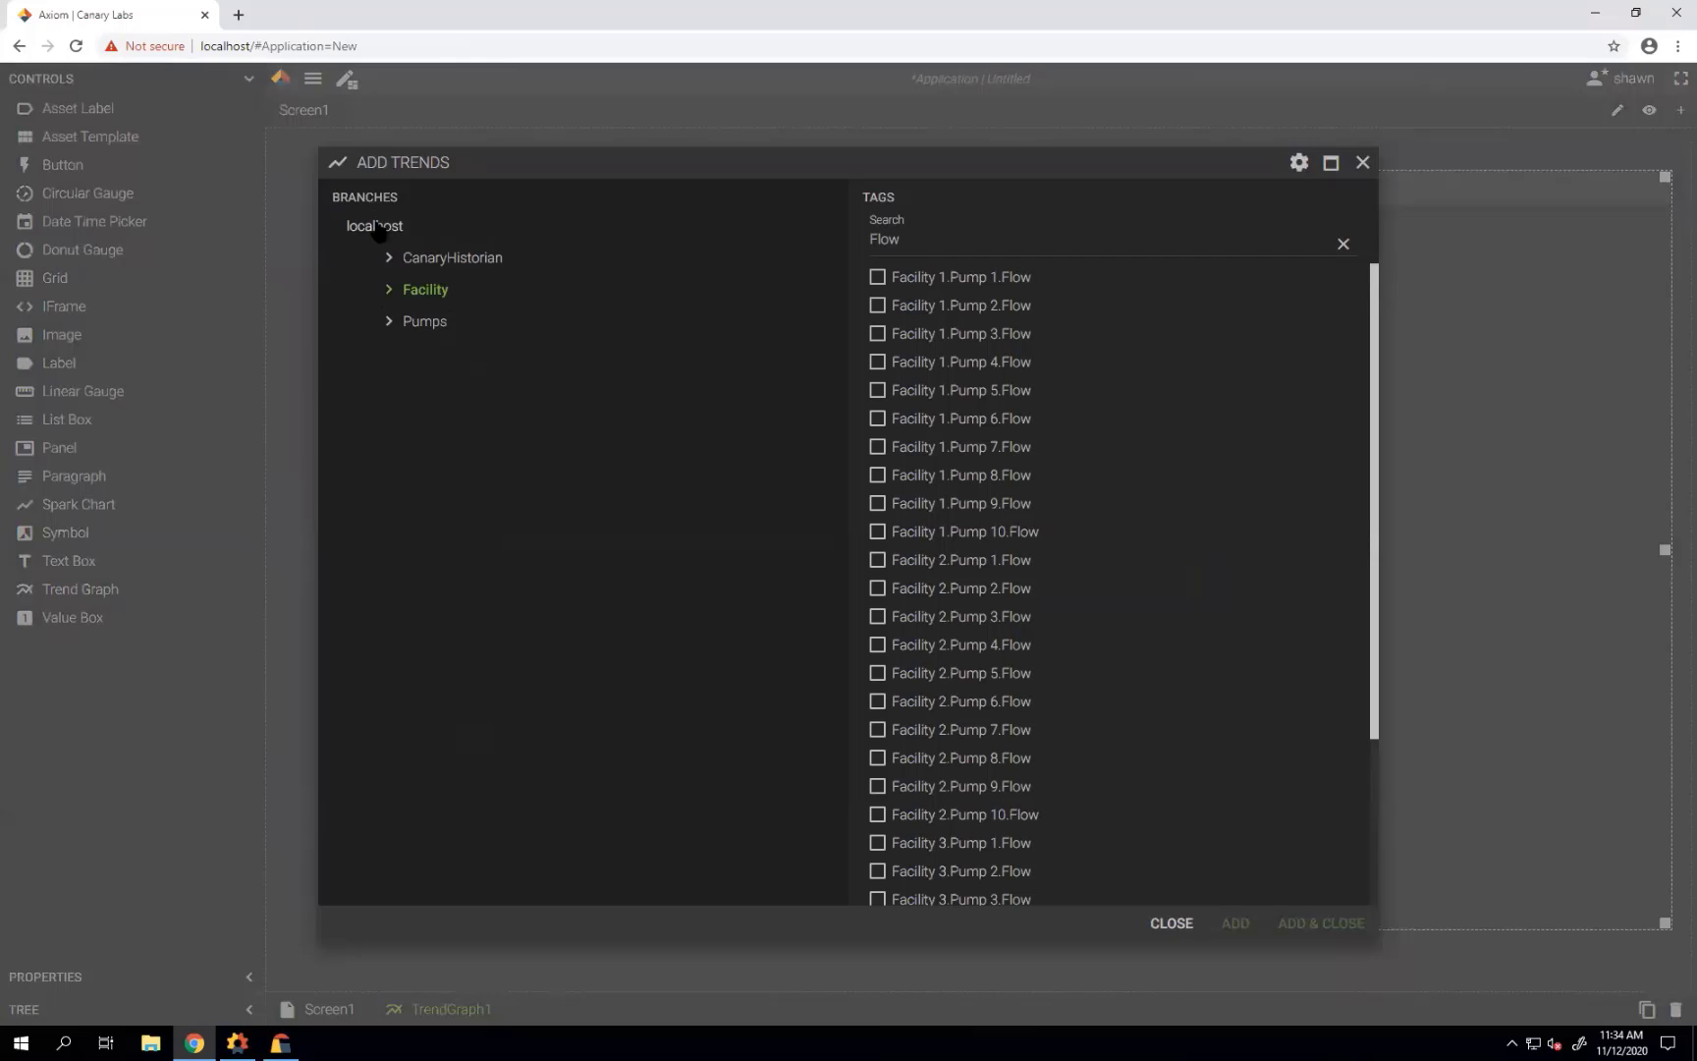
pyautogui.click(1343, 244)
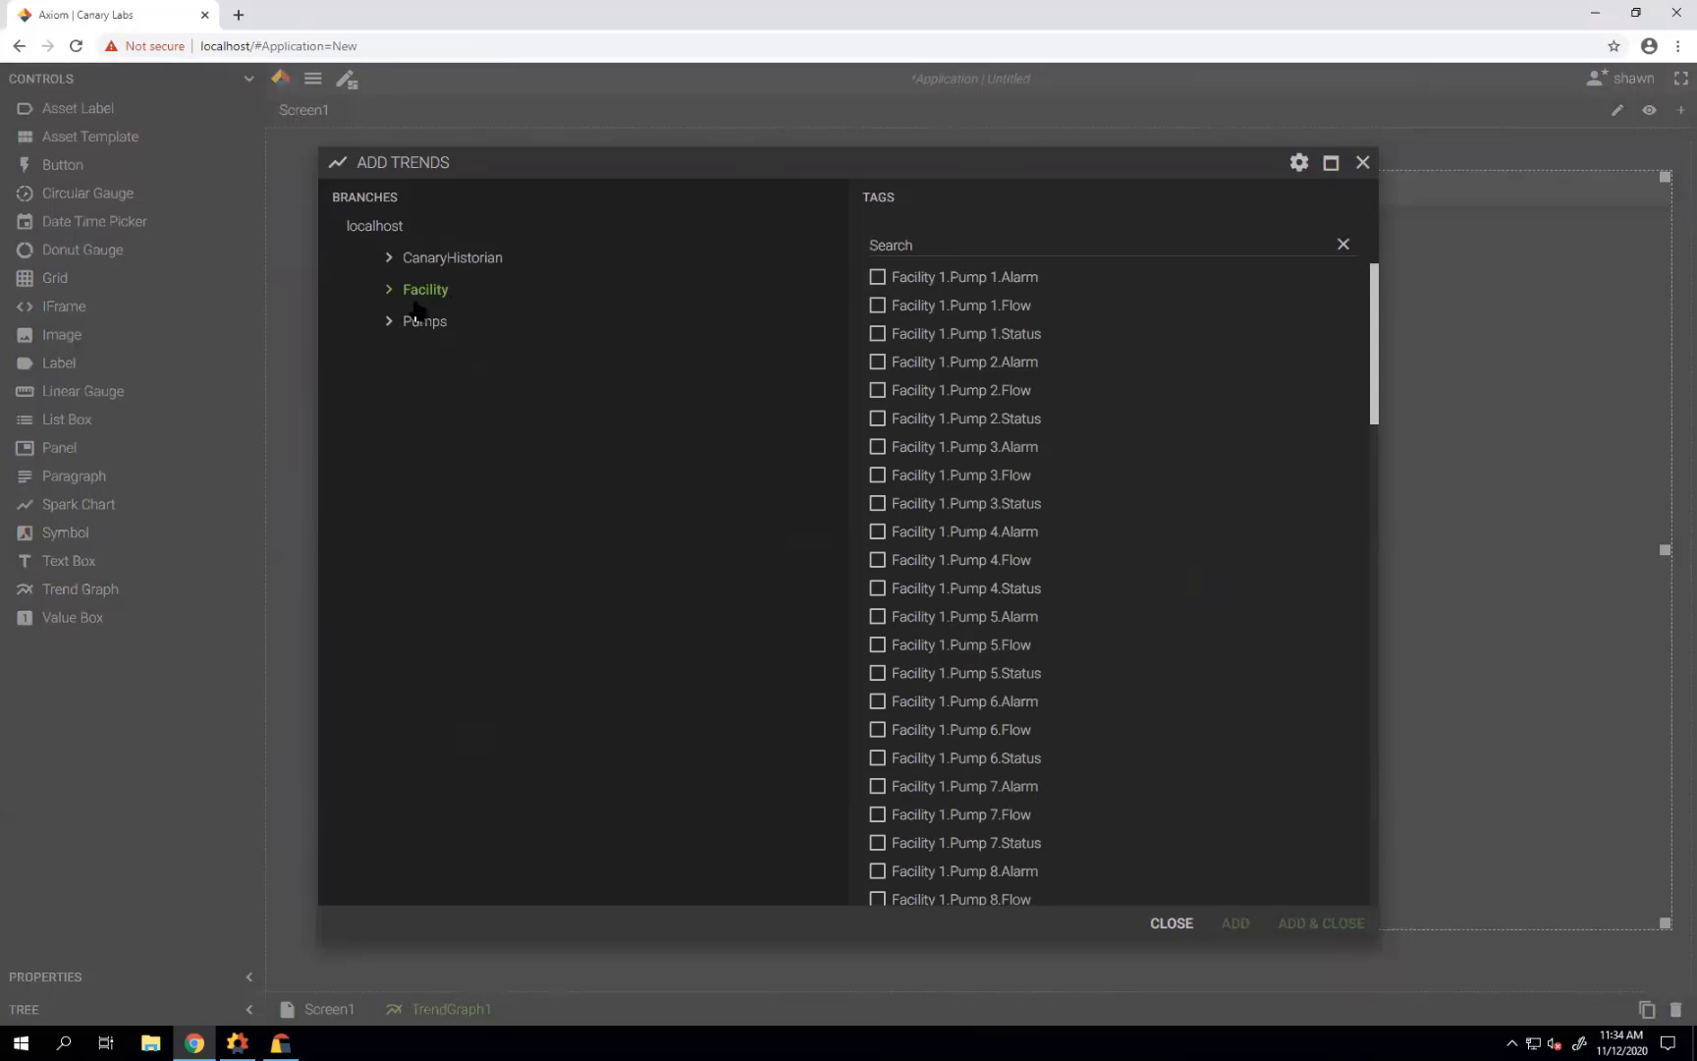
pyautogui.click(455, 266)
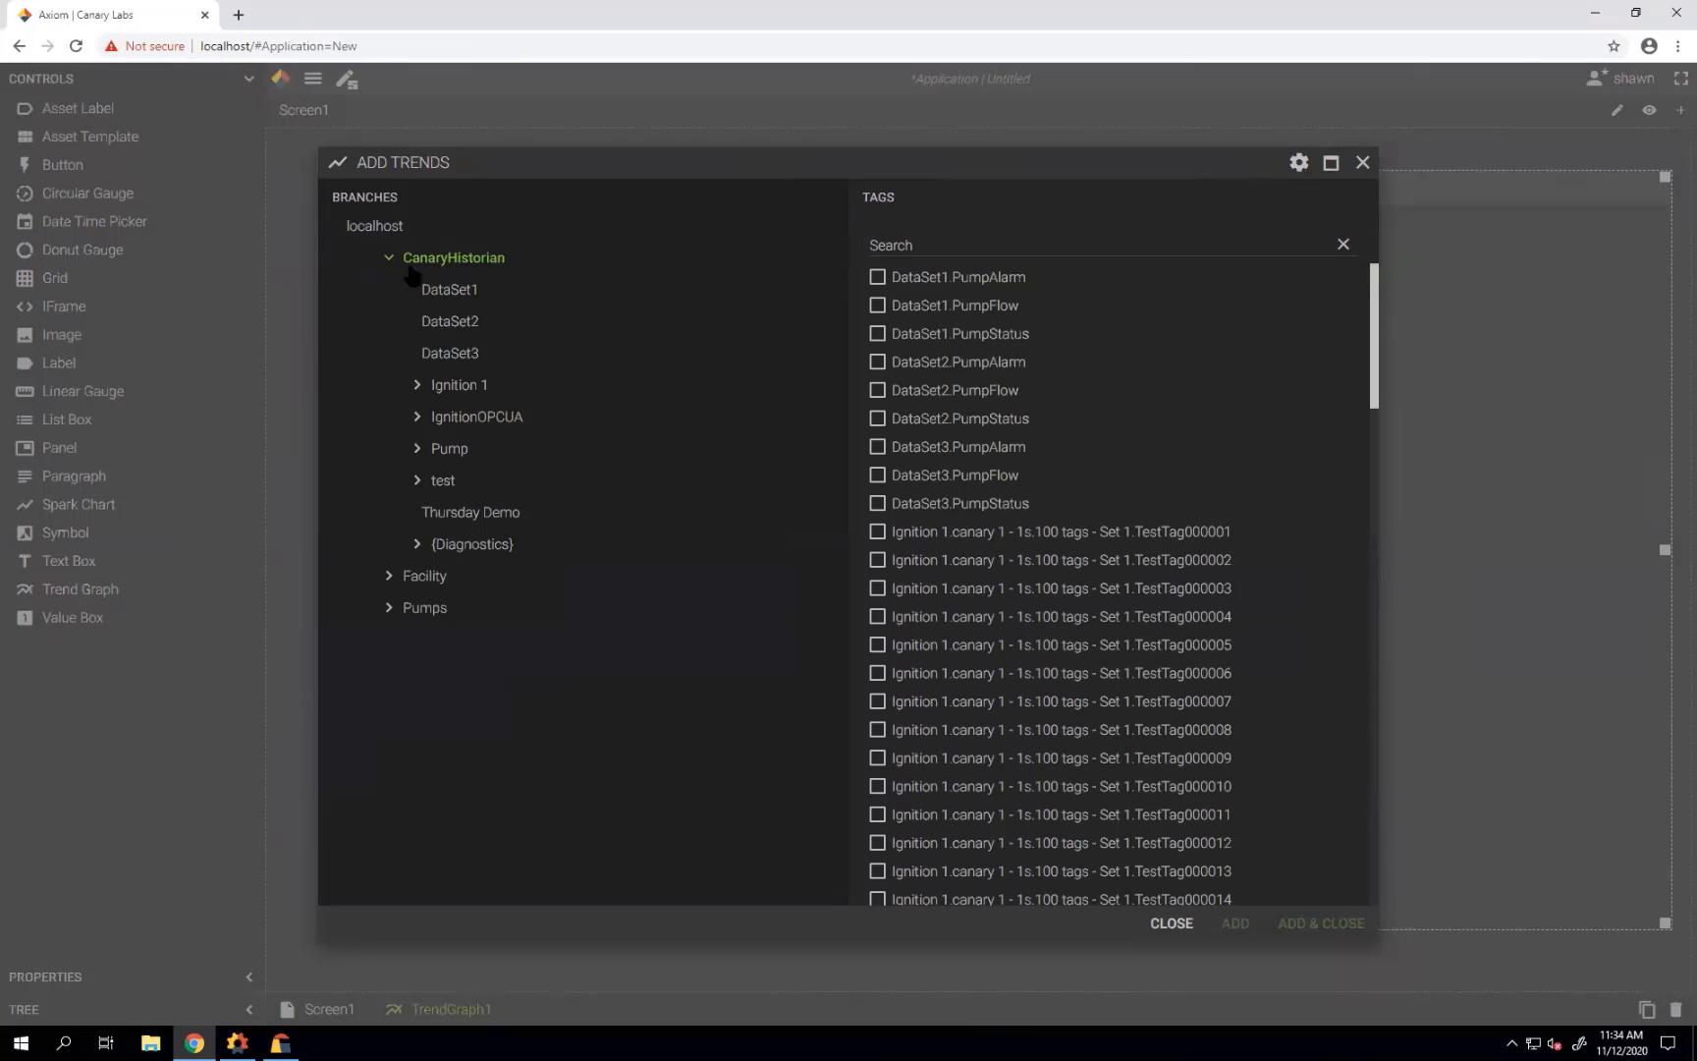
pyautogui.click(389, 258)
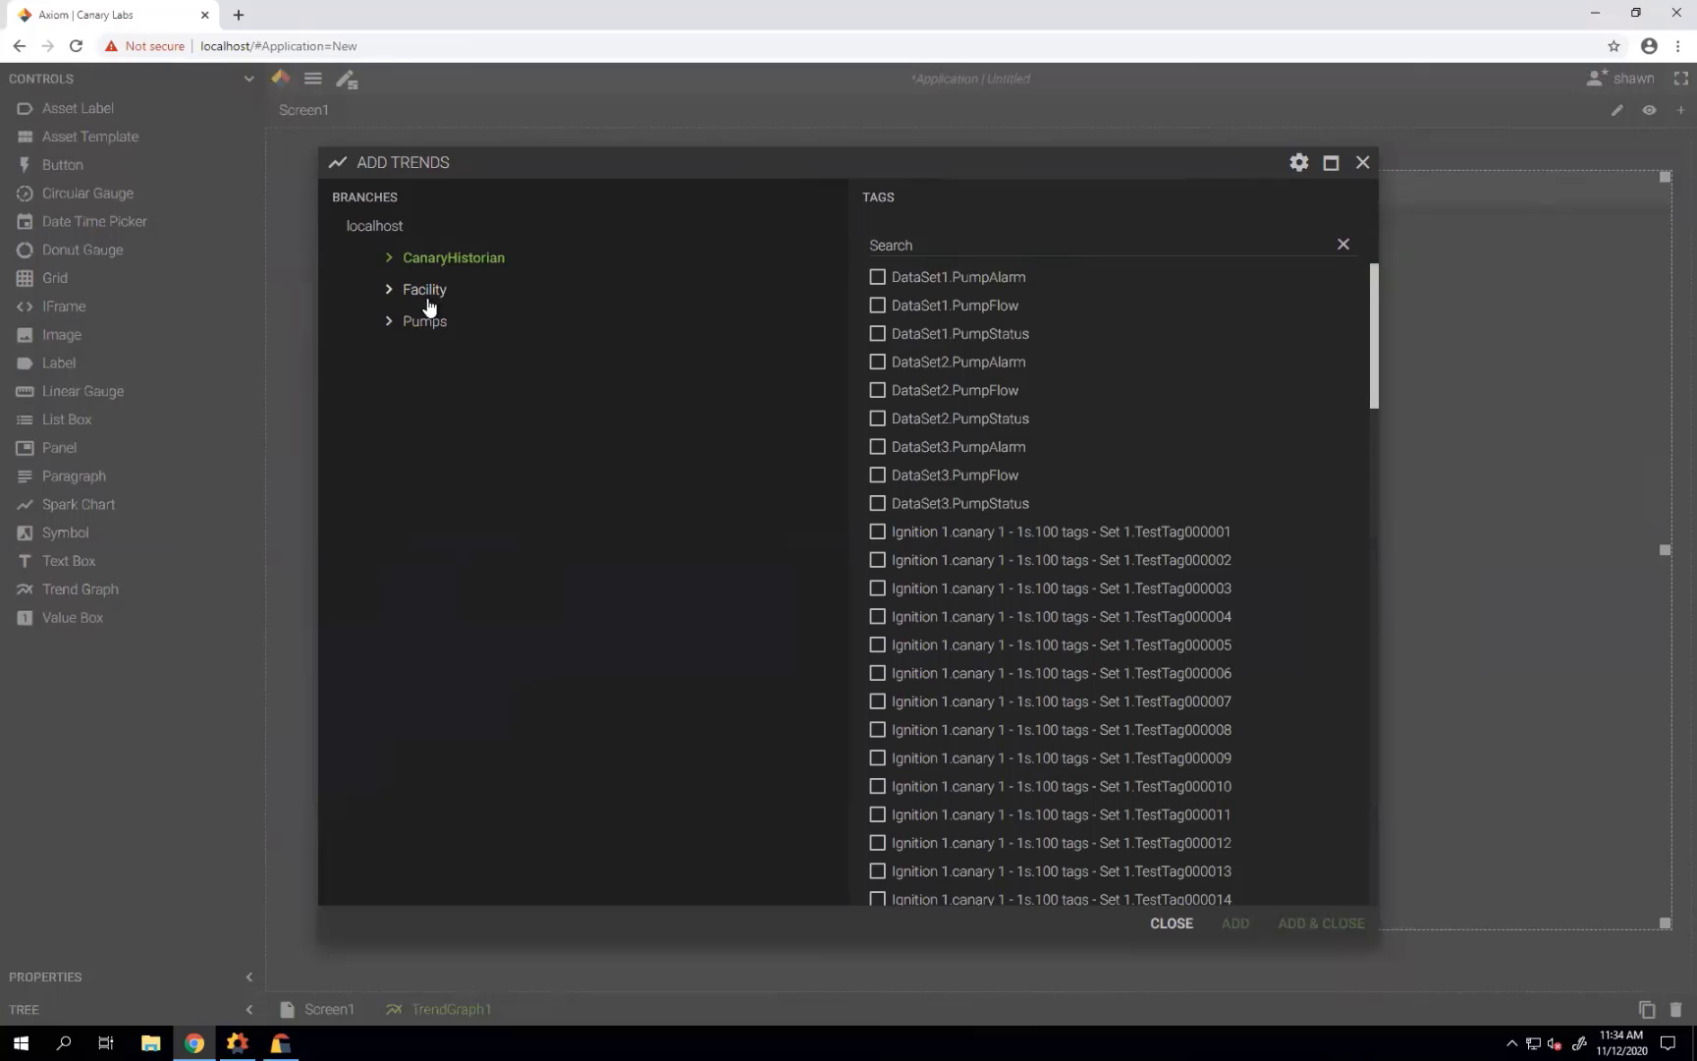
pyautogui.click(389, 258)
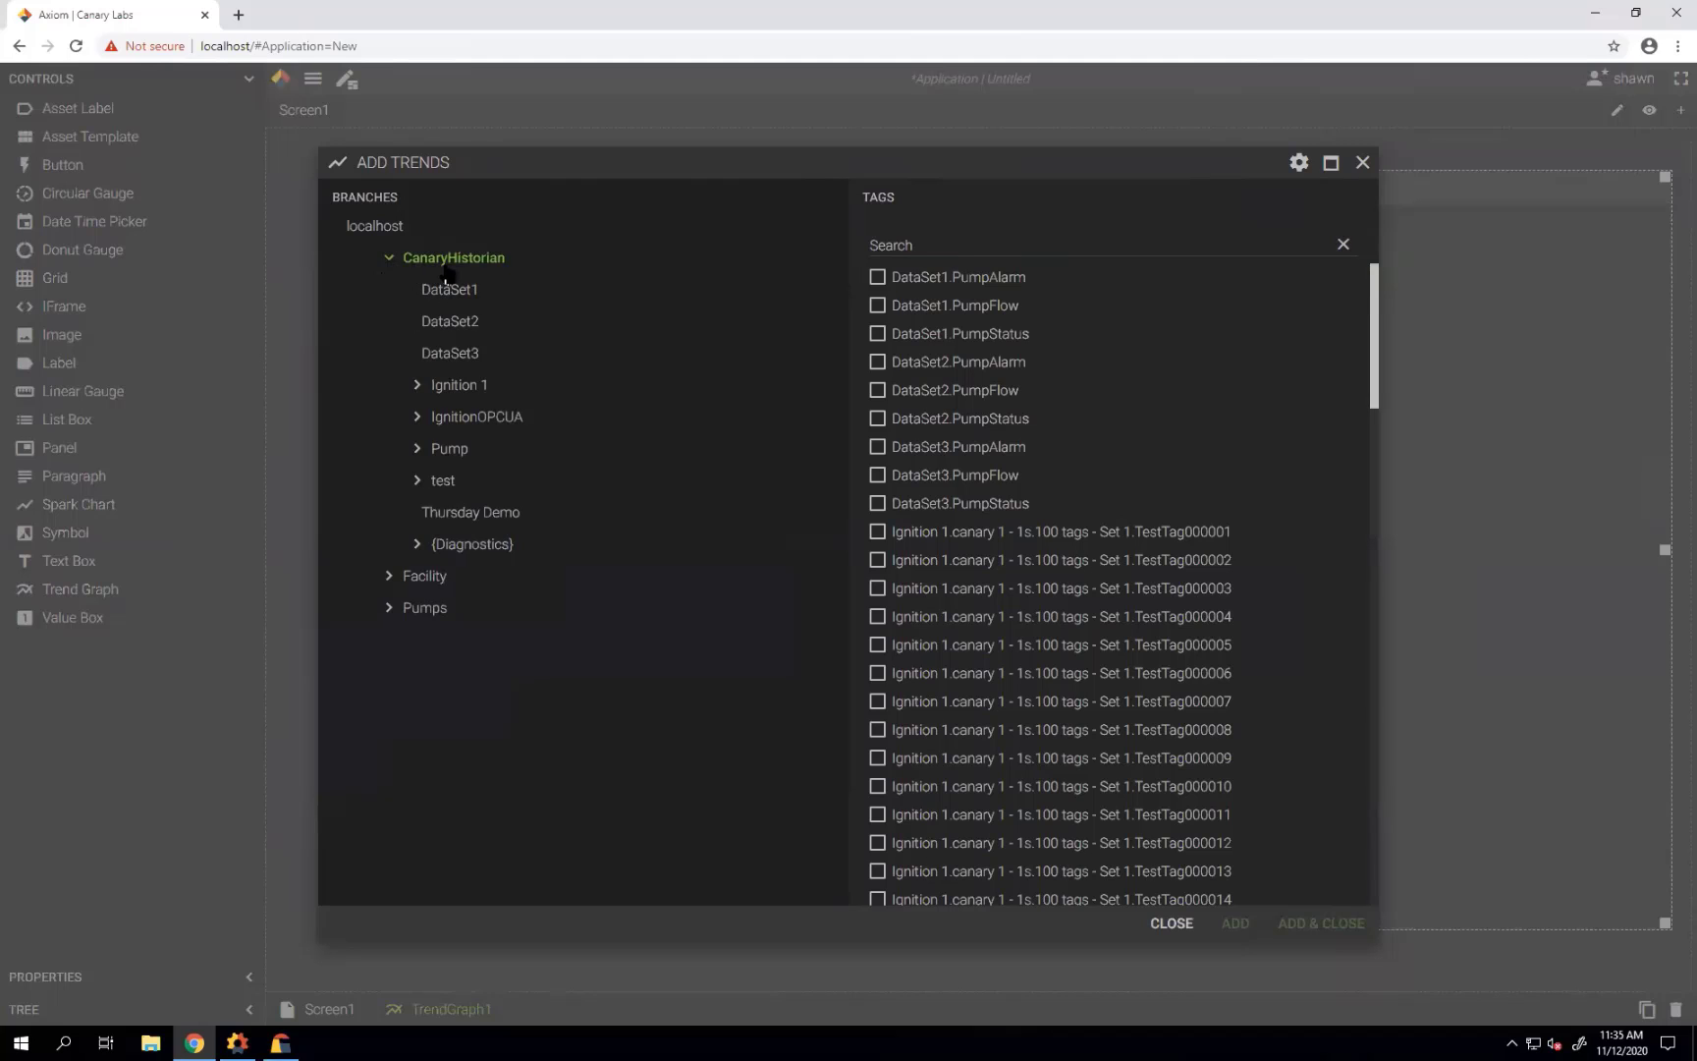
pyautogui.click(475, 518)
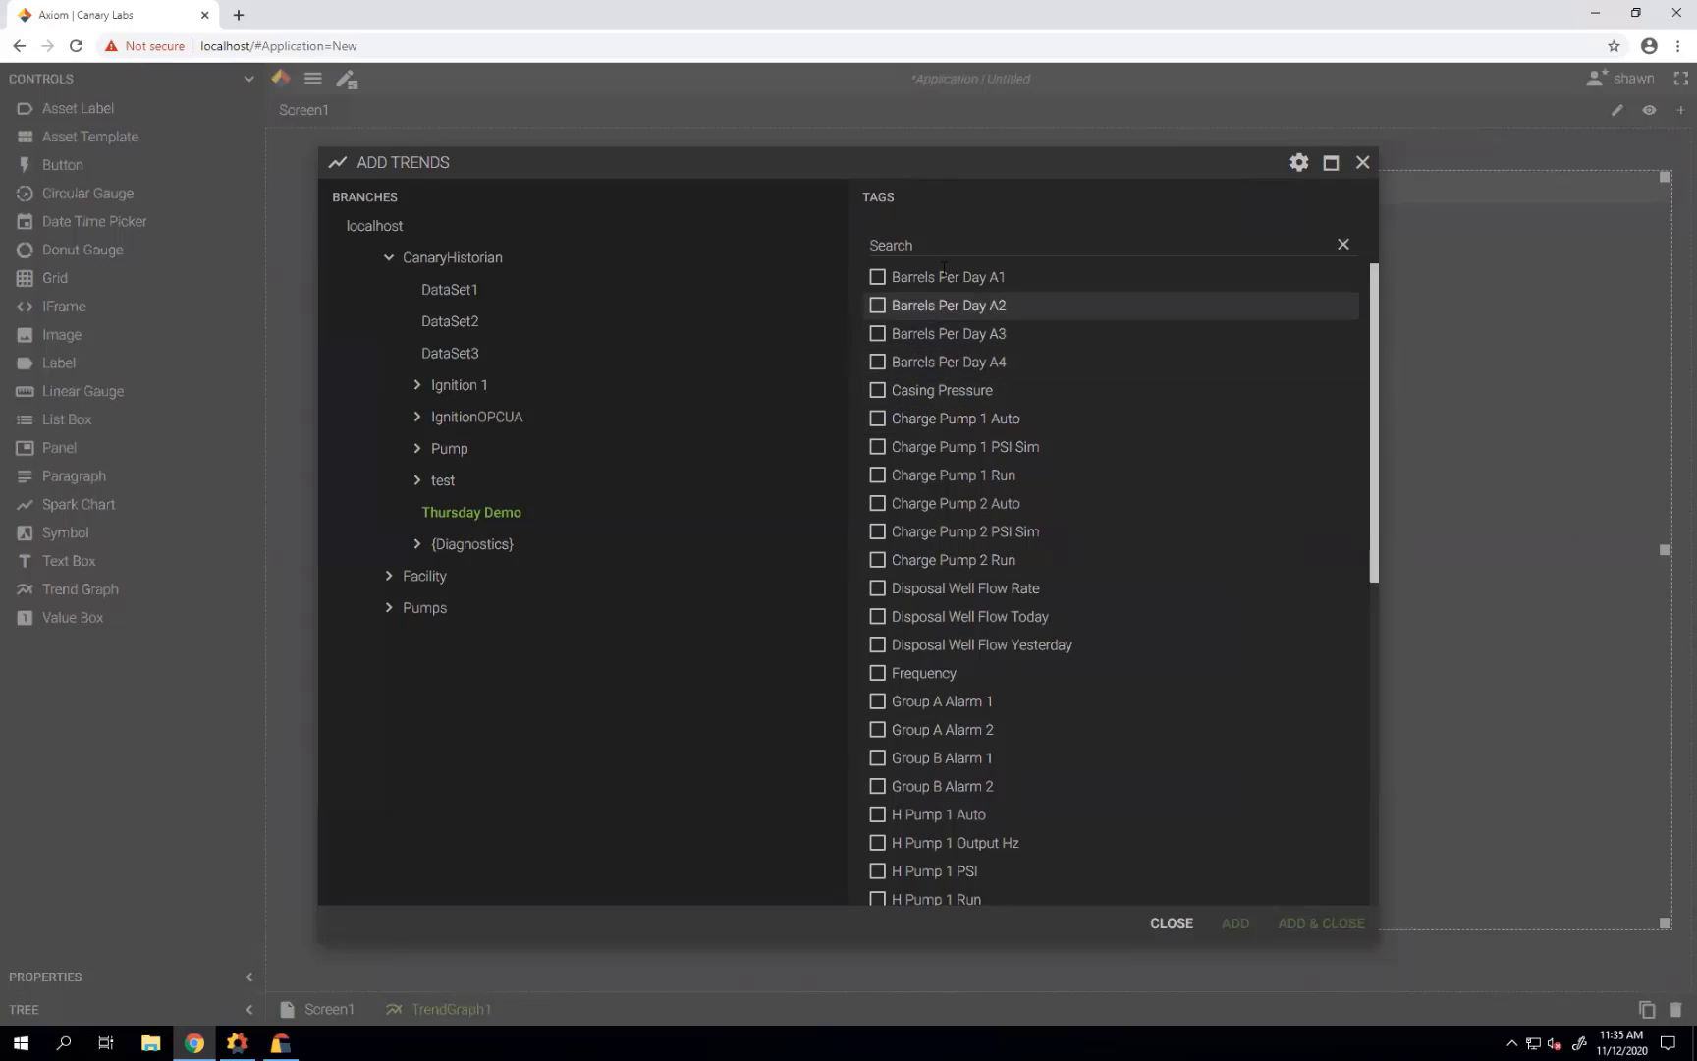
pyautogui.click(880, 243)
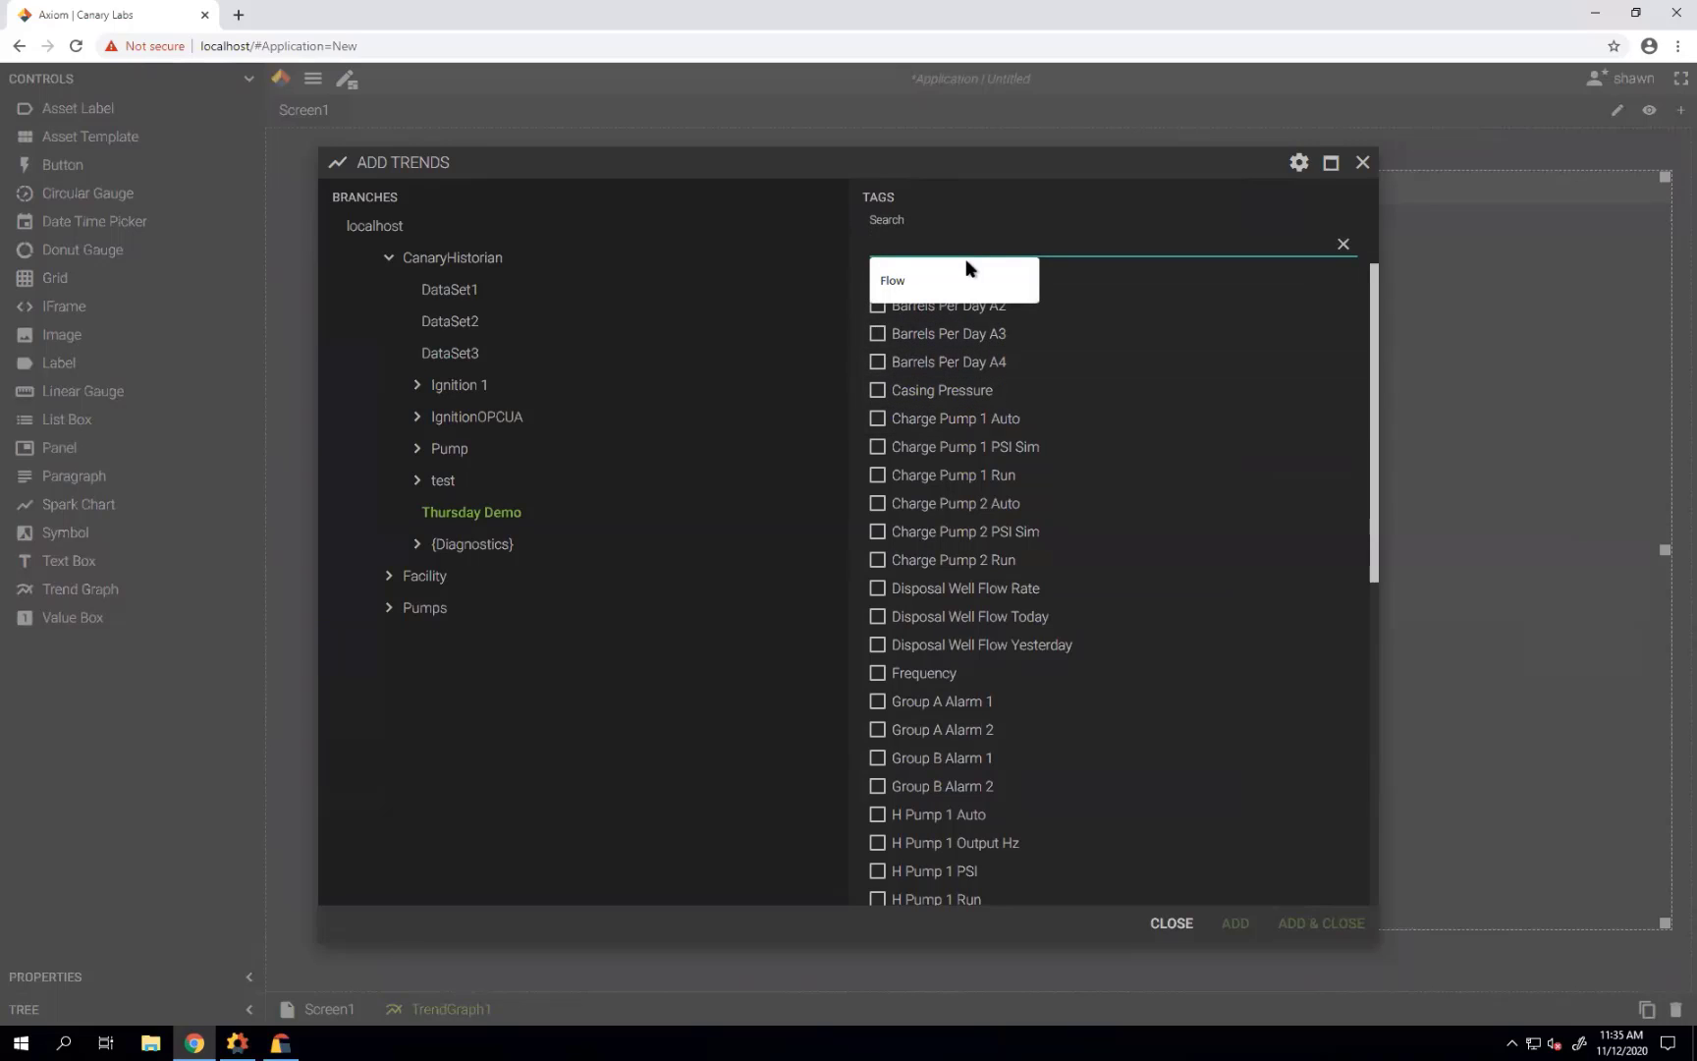
pyautogui.write('alar')
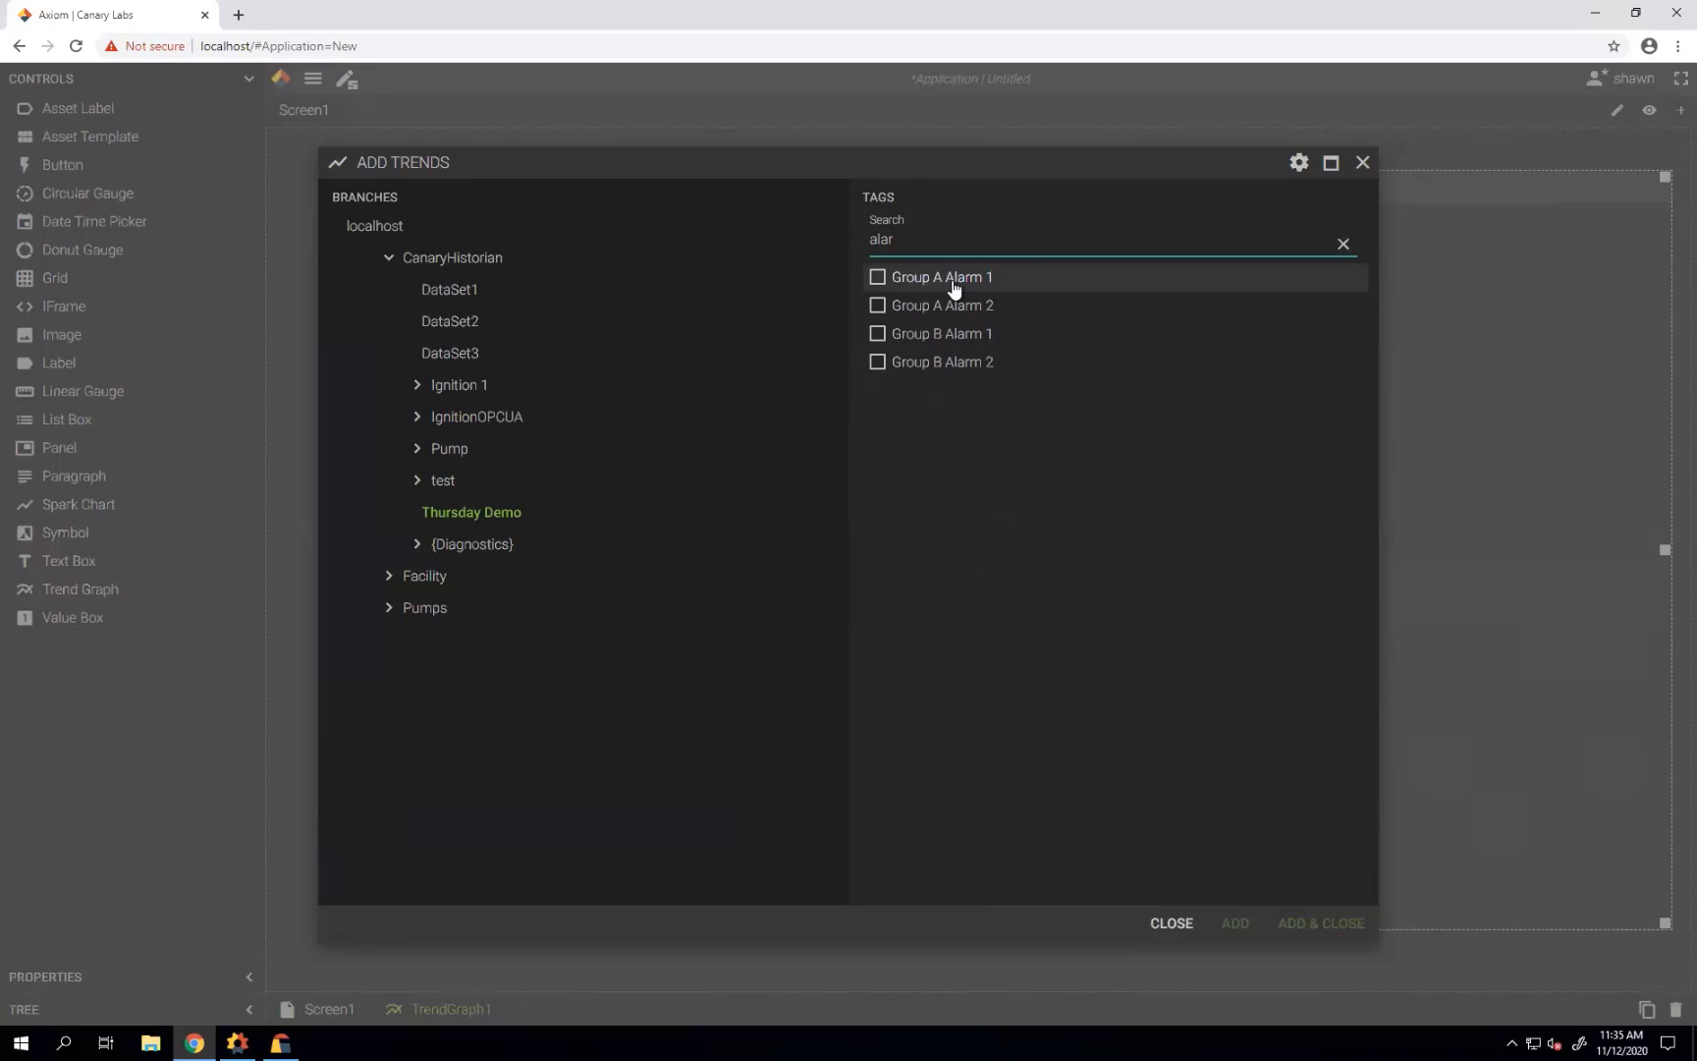
pyautogui.press('BackSpace')
pyautogui.press('BackSpace')
pyautogui.press('BackSpace')
pyautogui.press('BackSpace')
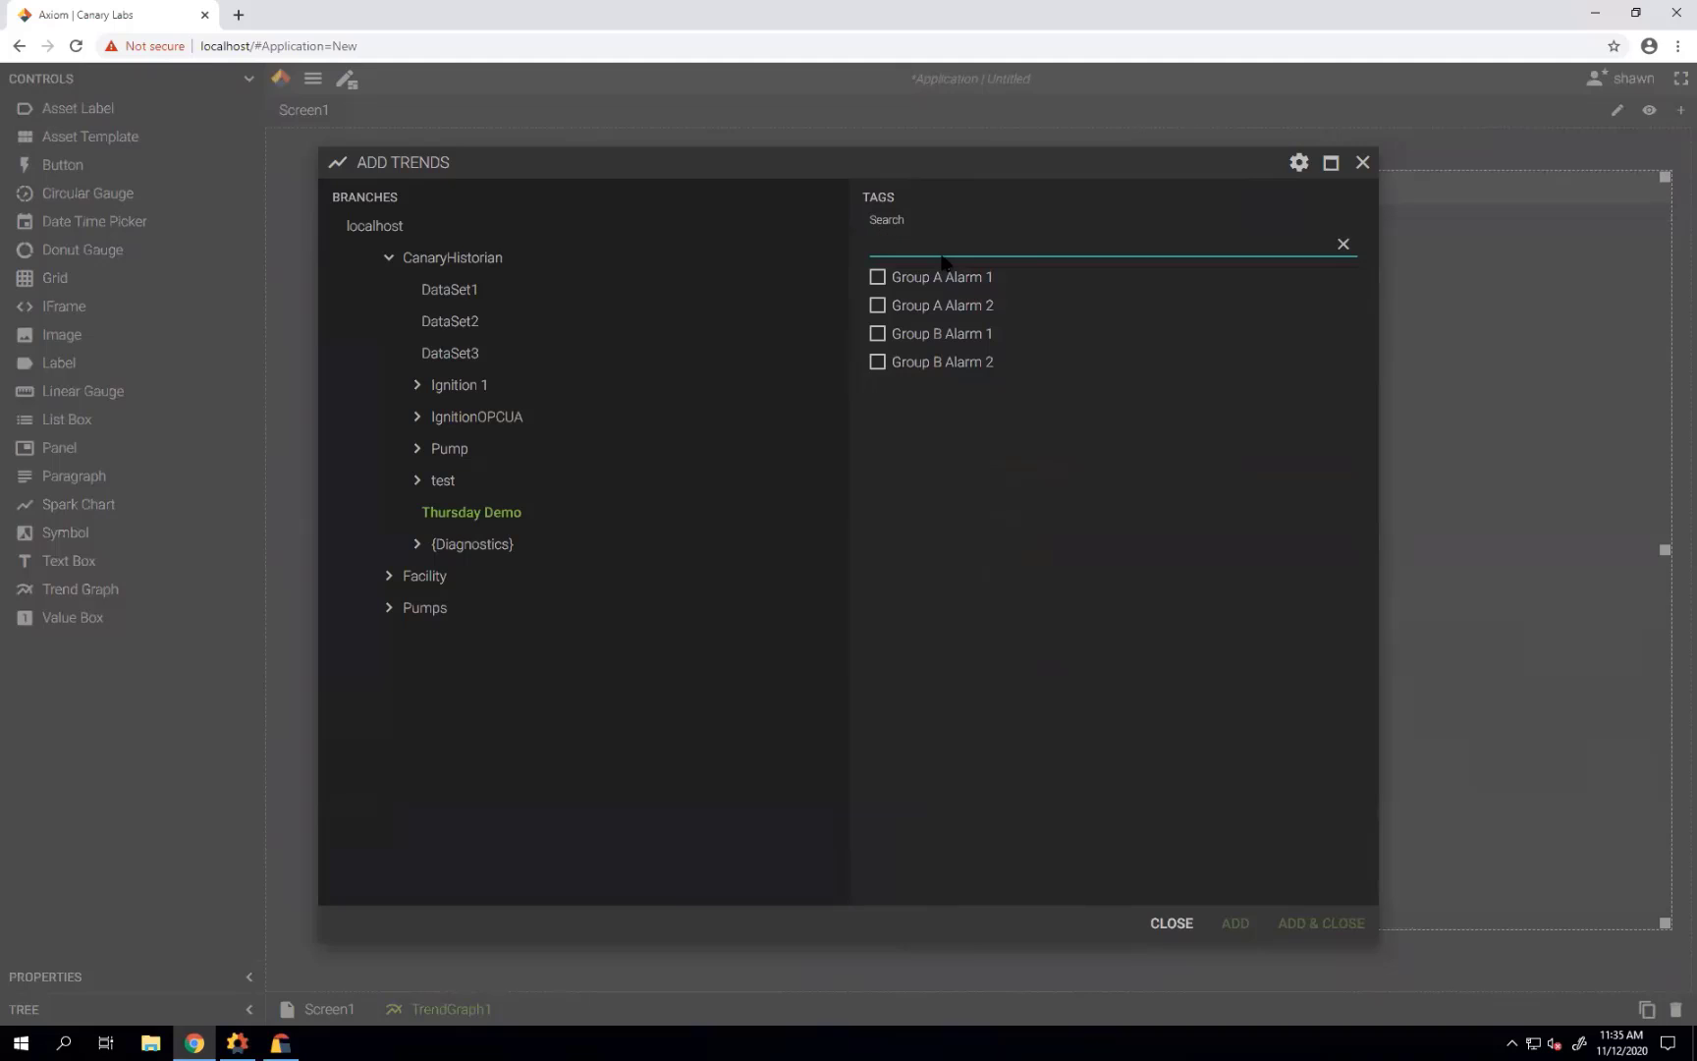
# Check Barrels Per Day A1, A2, A3 and A4 and add them to the graph.
pyautogui.click(877, 277)
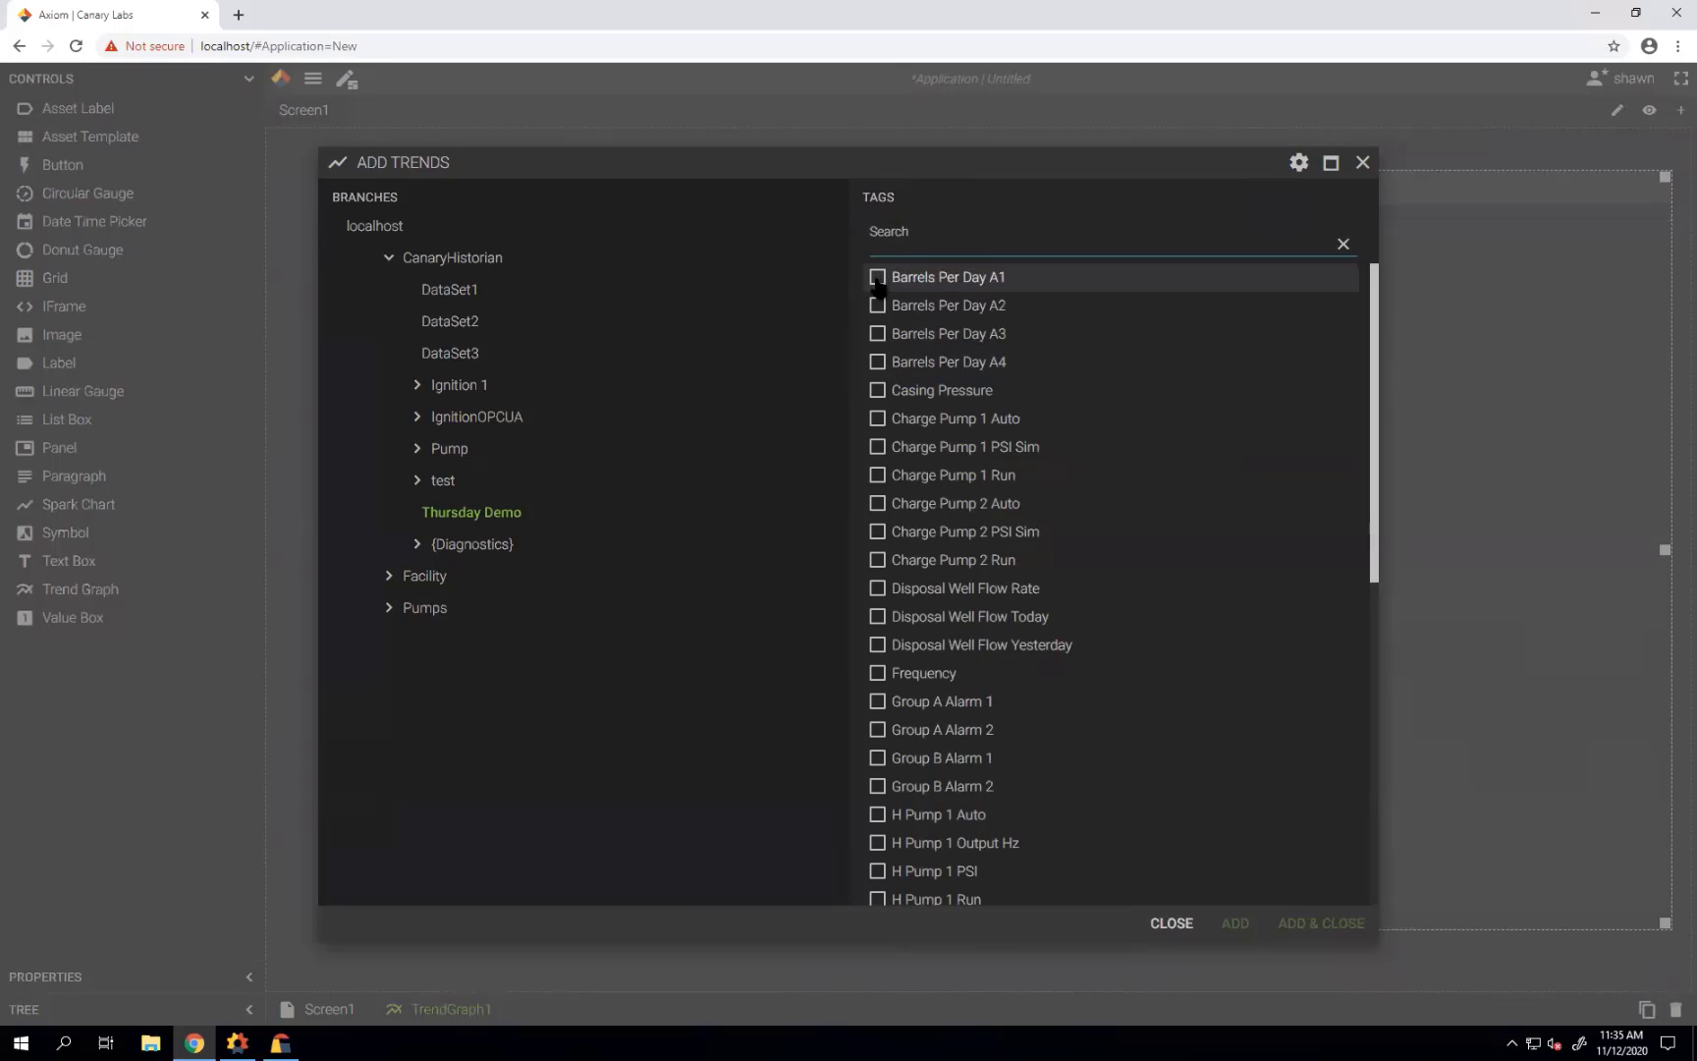
pyautogui.click(877, 306)
pyautogui.click(877, 334)
pyautogui.click(876, 361)
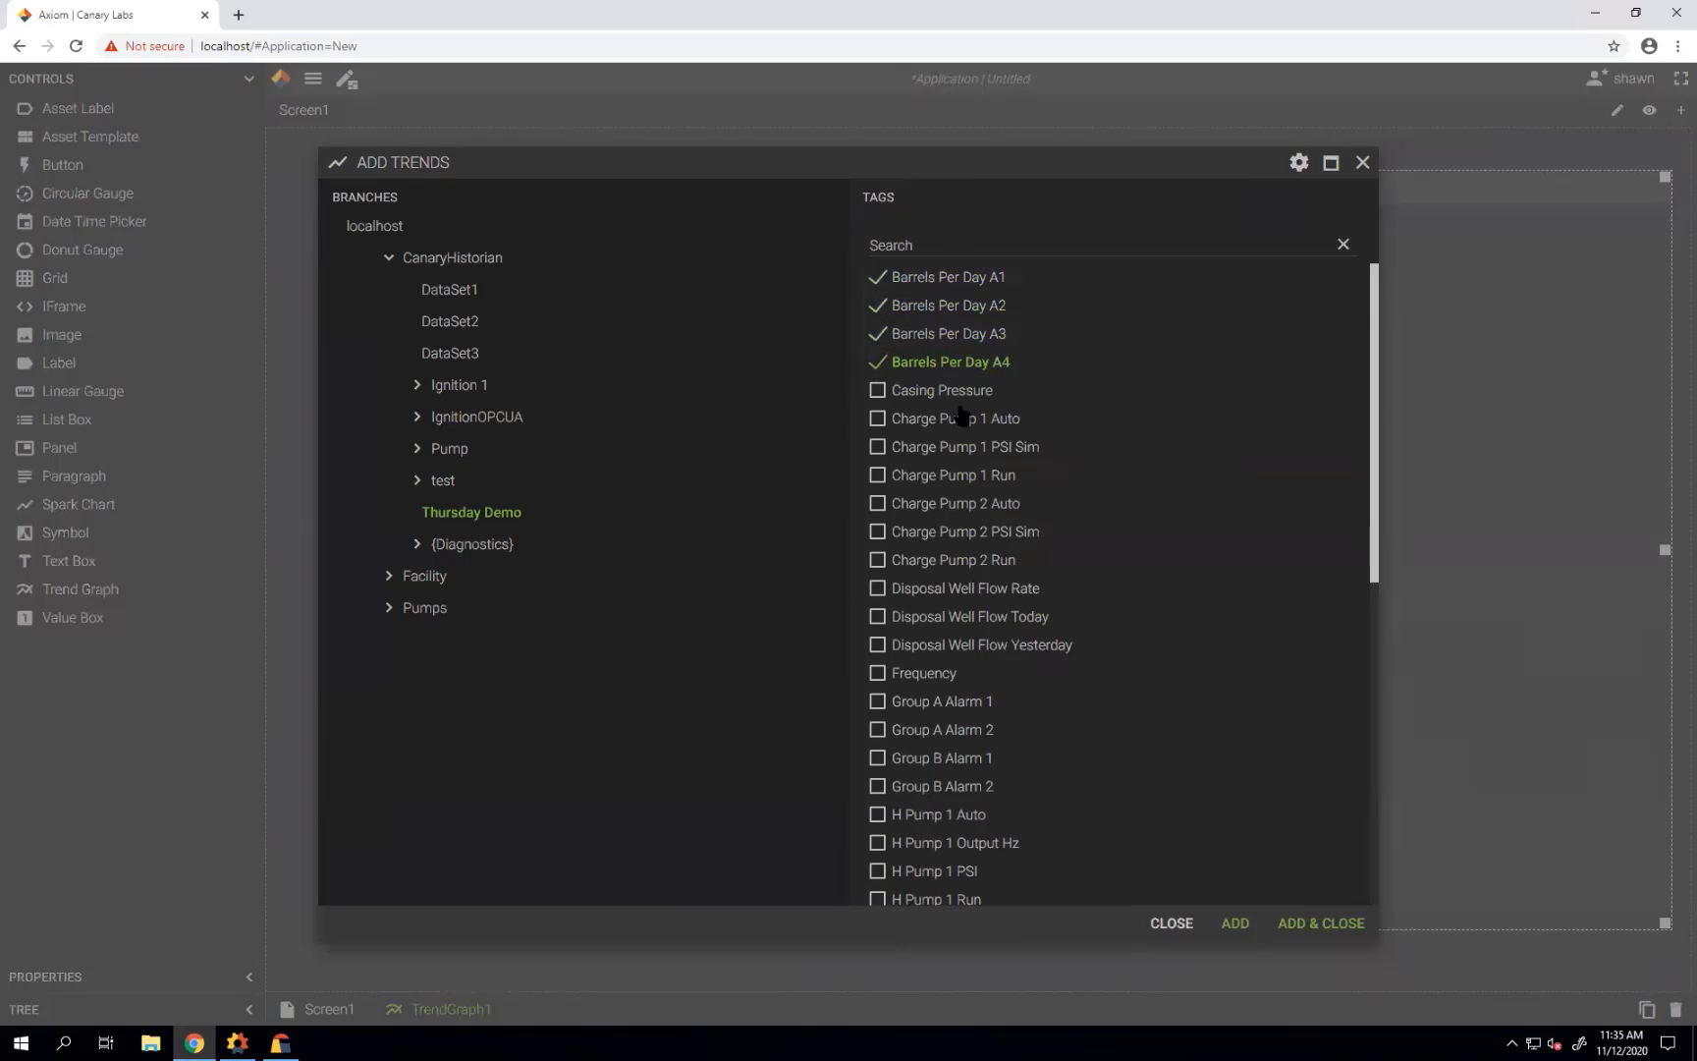
pyautogui.click(1321, 923)
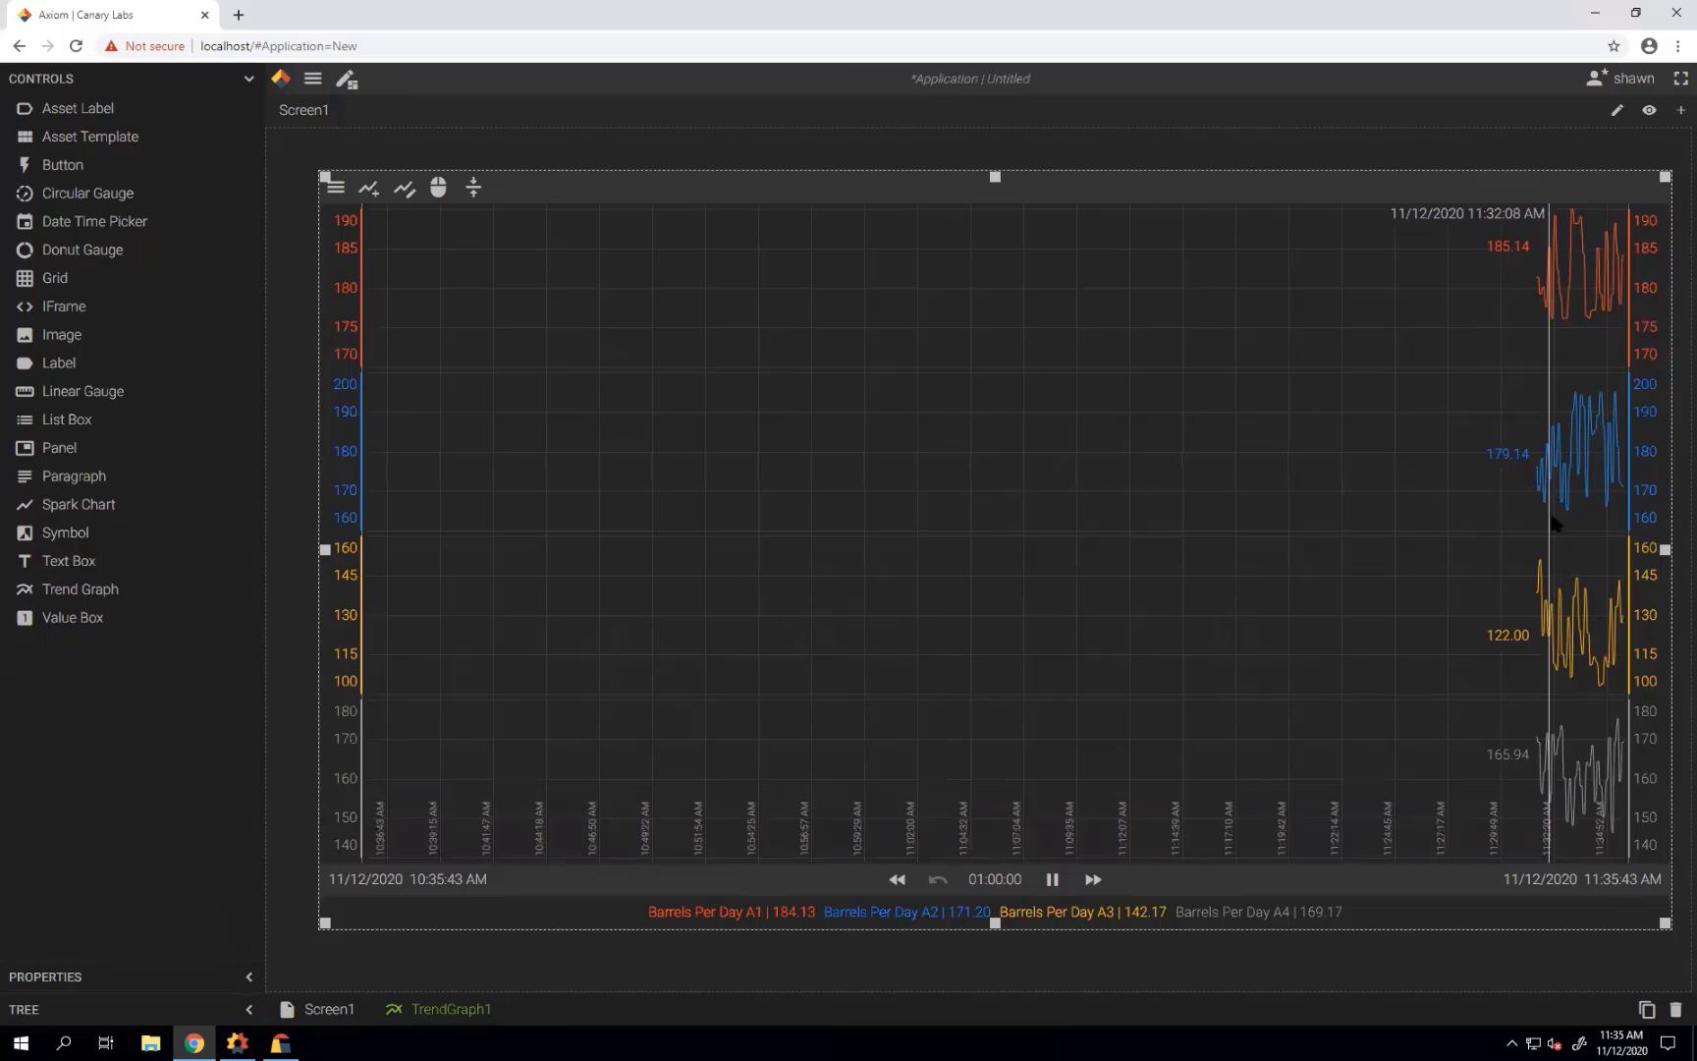
# Drag the time read-out back from about 11:01 AM to 10:38 AM.
pyautogui.moveTo(1548, 496); pyautogui.dragTo(880, 641)
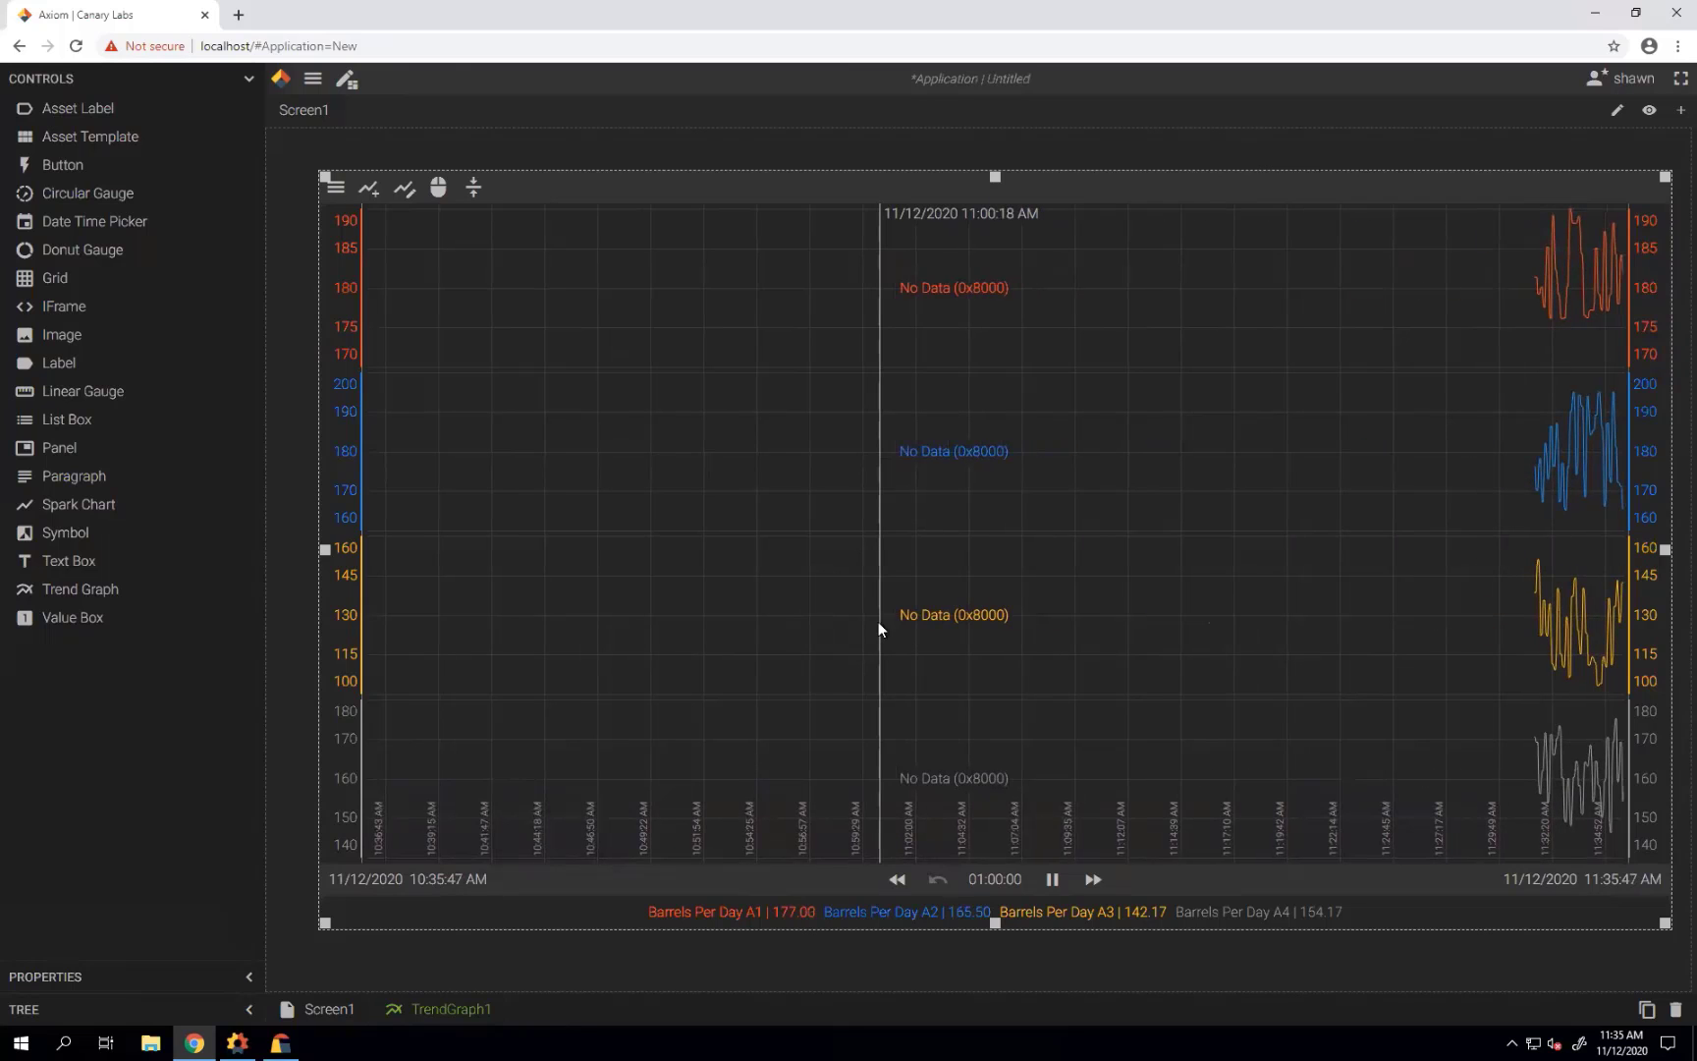
pyautogui.moveTo(878, 622); pyautogui.dragTo(405, 200)
# In the trend editor, select and delete all four Barrels Per Day trends.
pyautogui.click(404, 195)
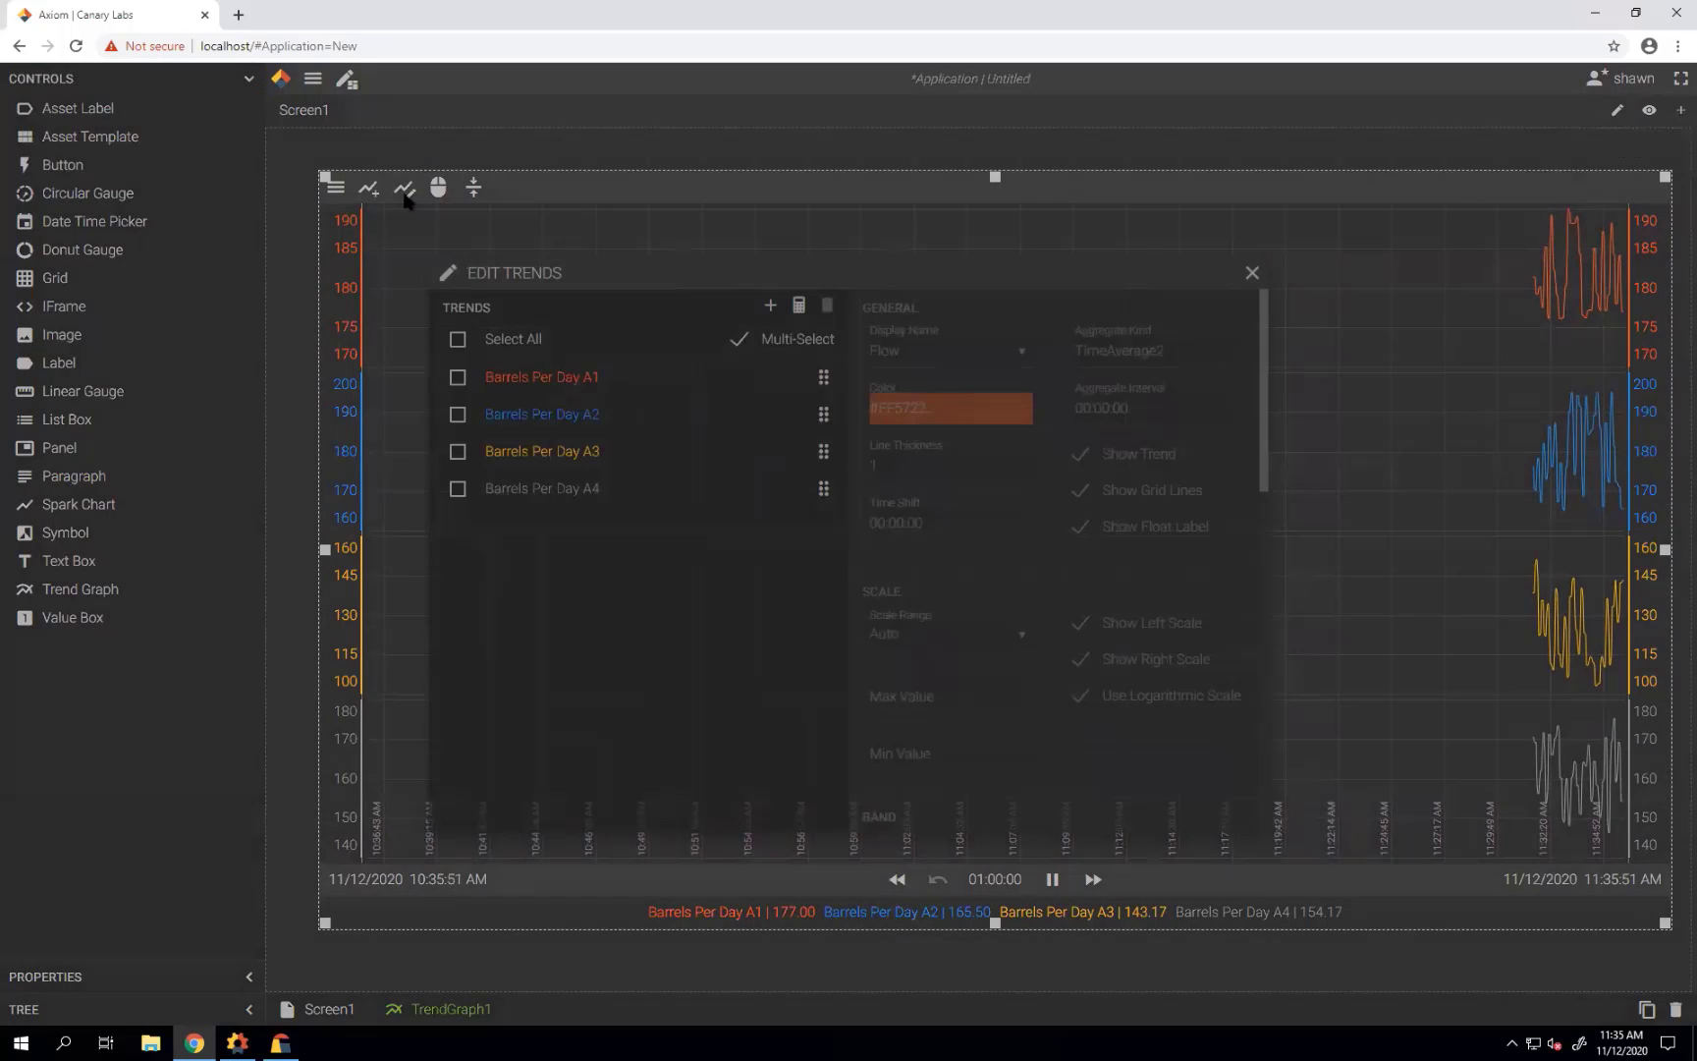
pyautogui.click(460, 341)
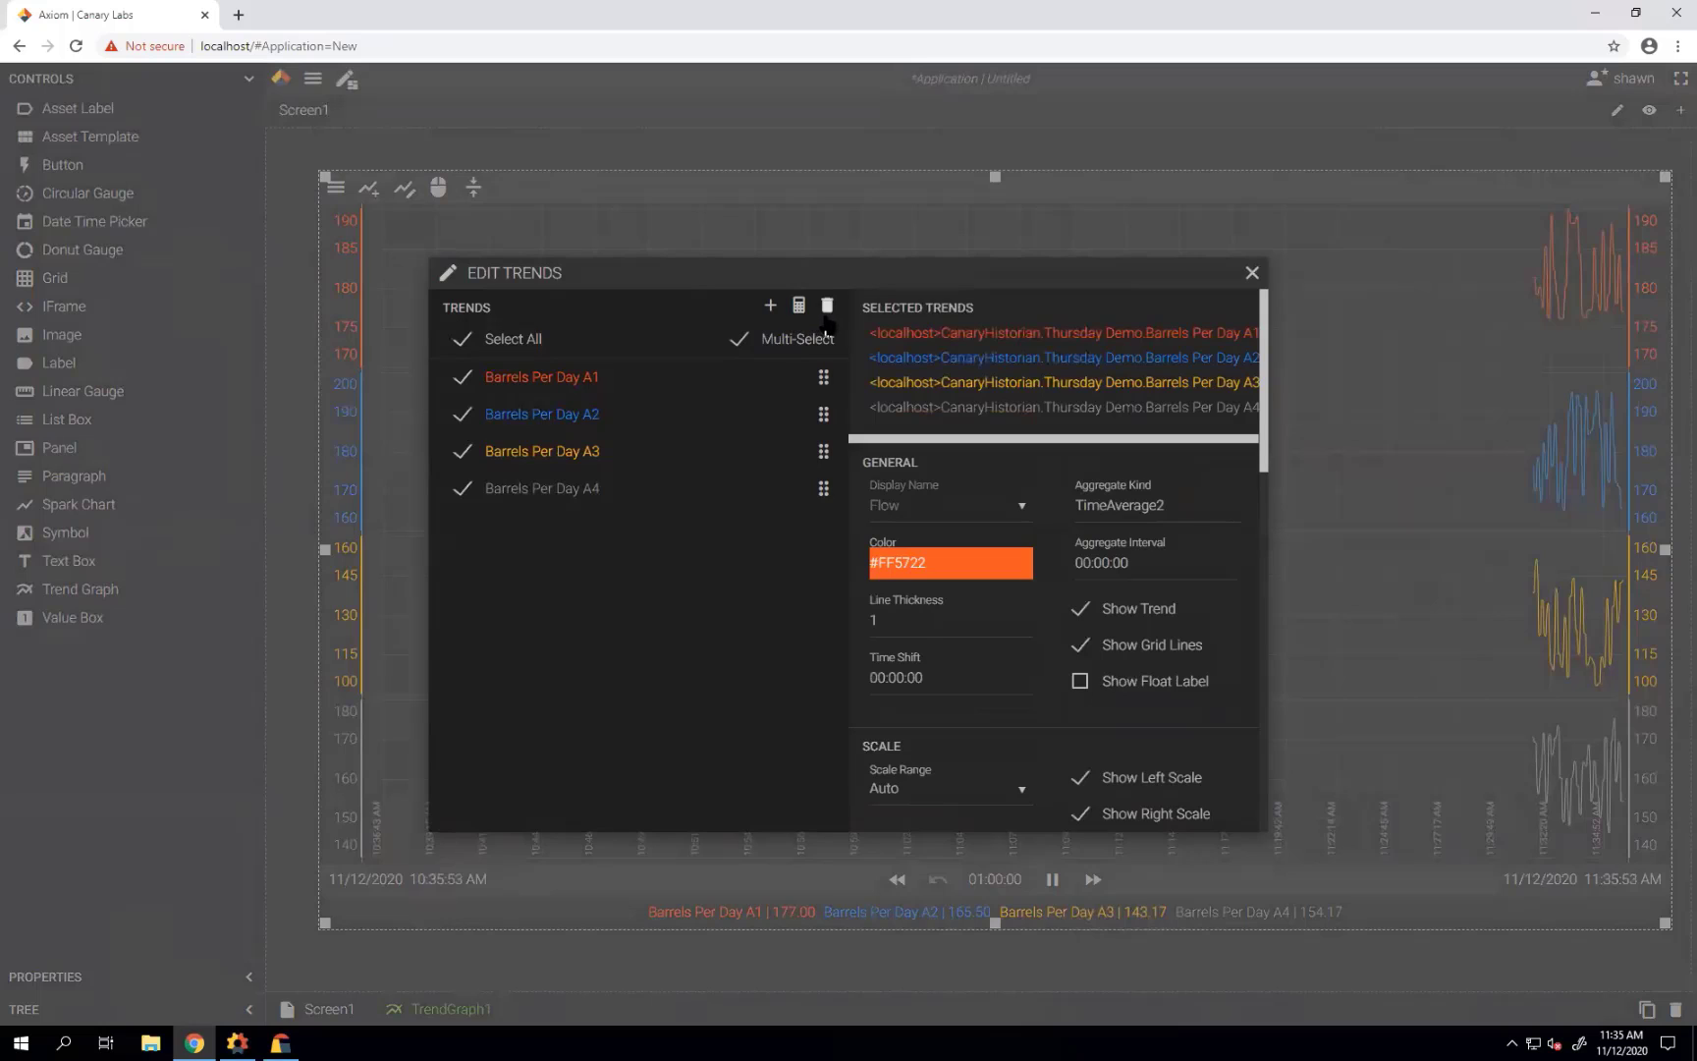
pyautogui.click(827, 306)
# Browse to Facility > Facility 1 and filter its tags by 'flow'.
pyautogui.click(770, 305)
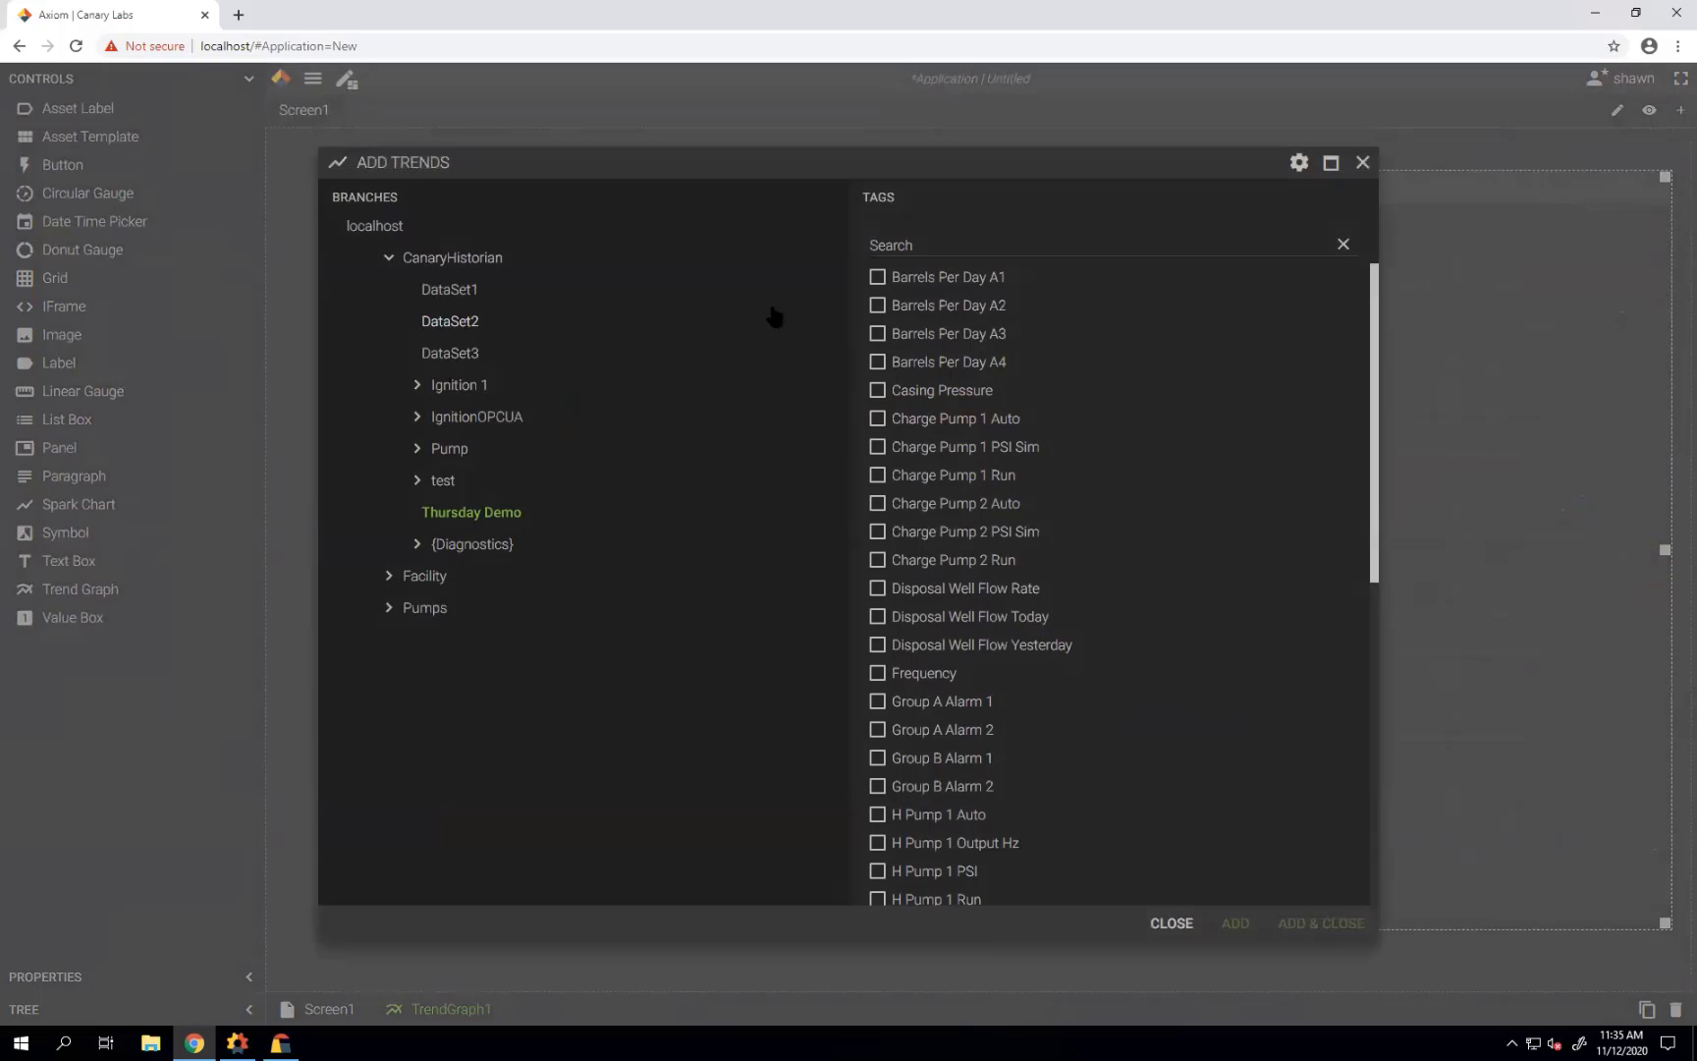
pyautogui.click(389, 261)
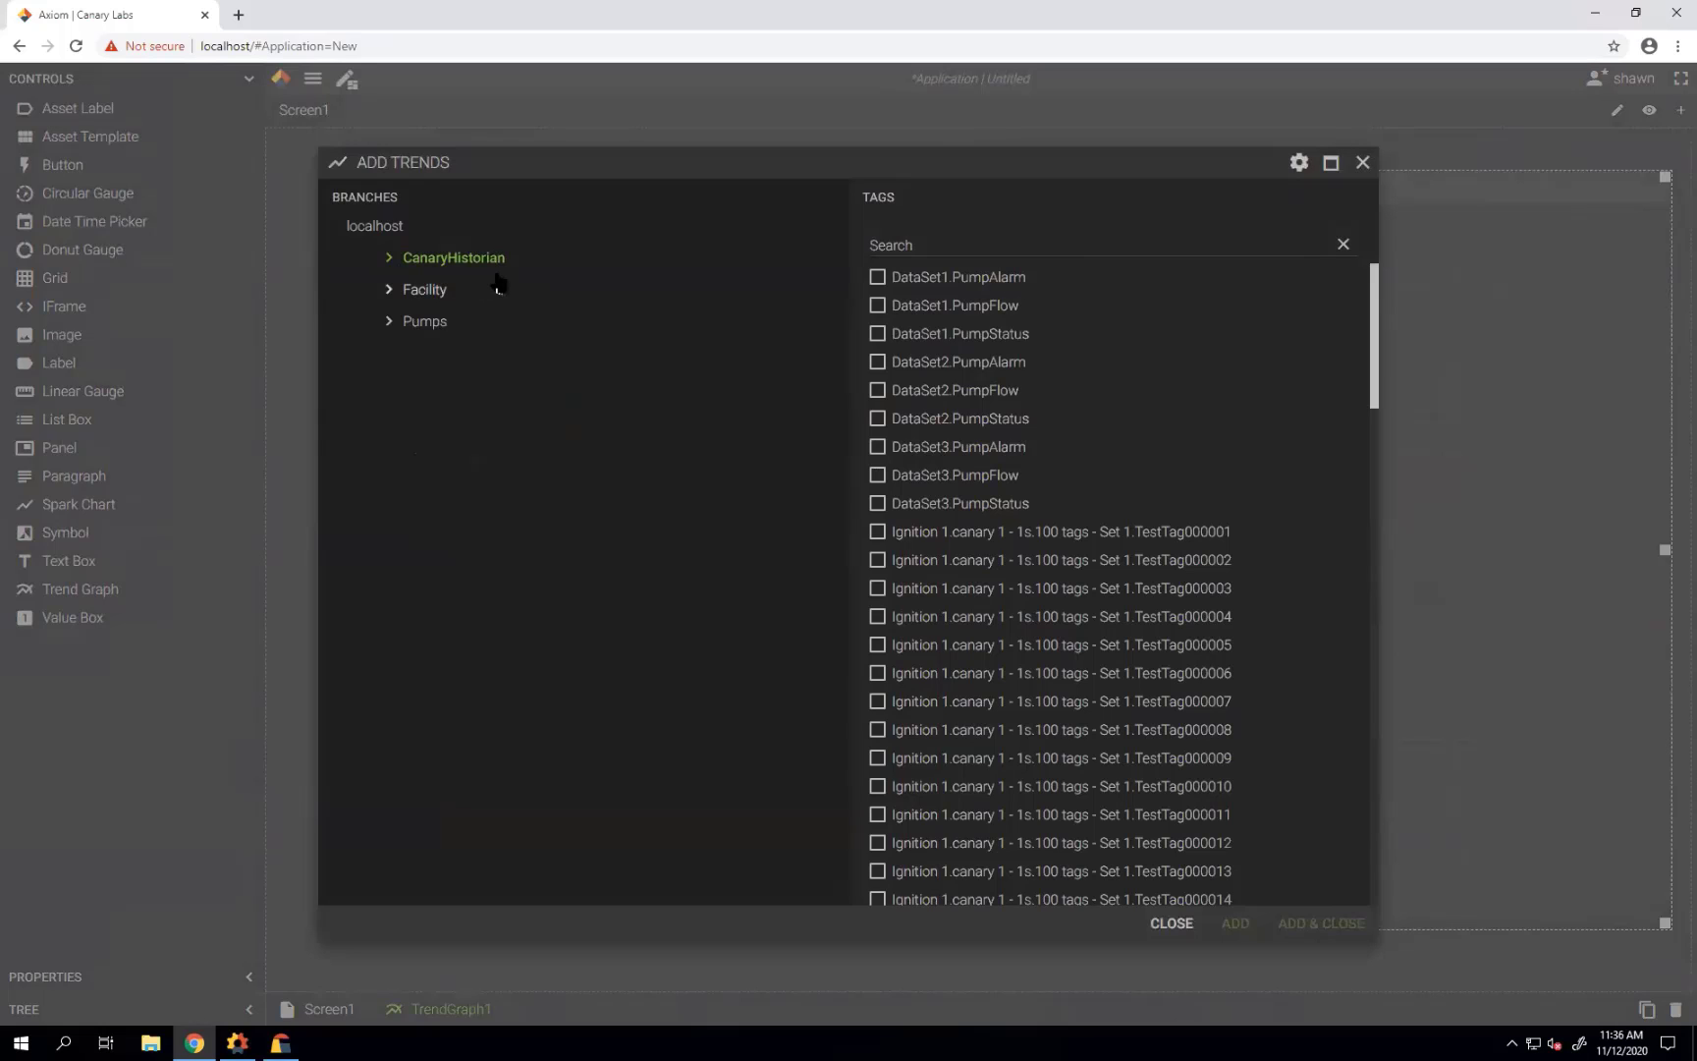
pyautogui.click(388, 294)
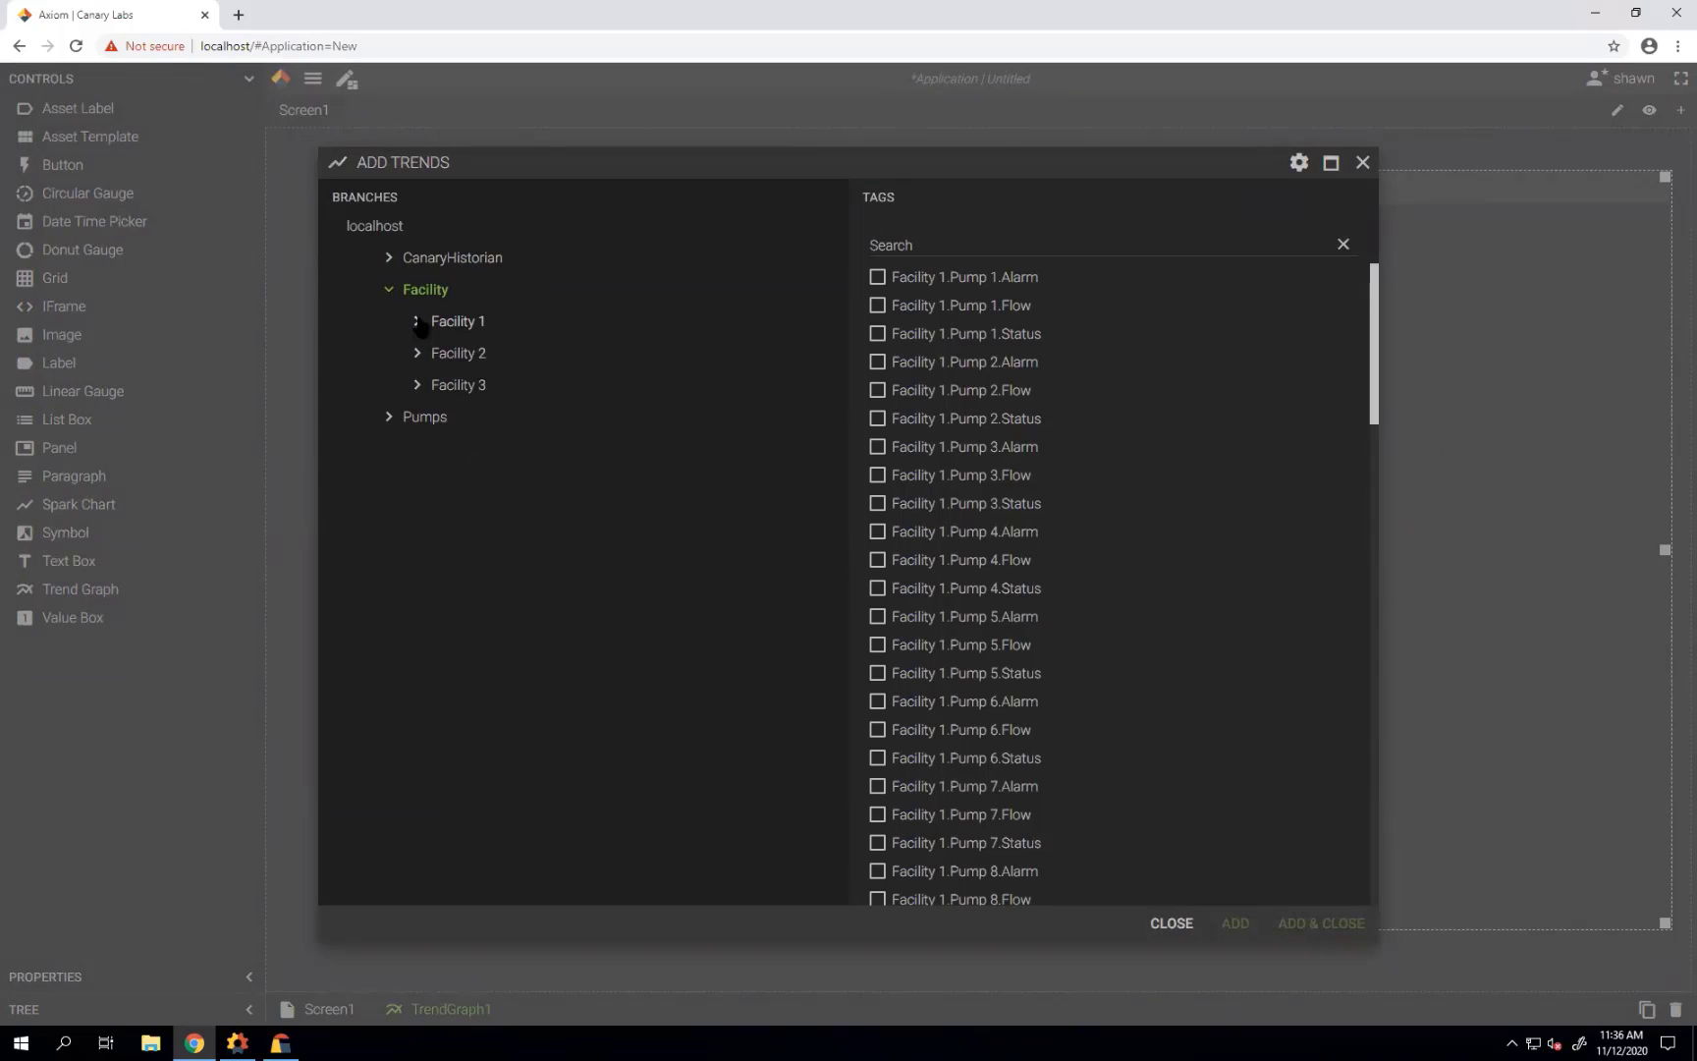
pyautogui.click(429, 324)
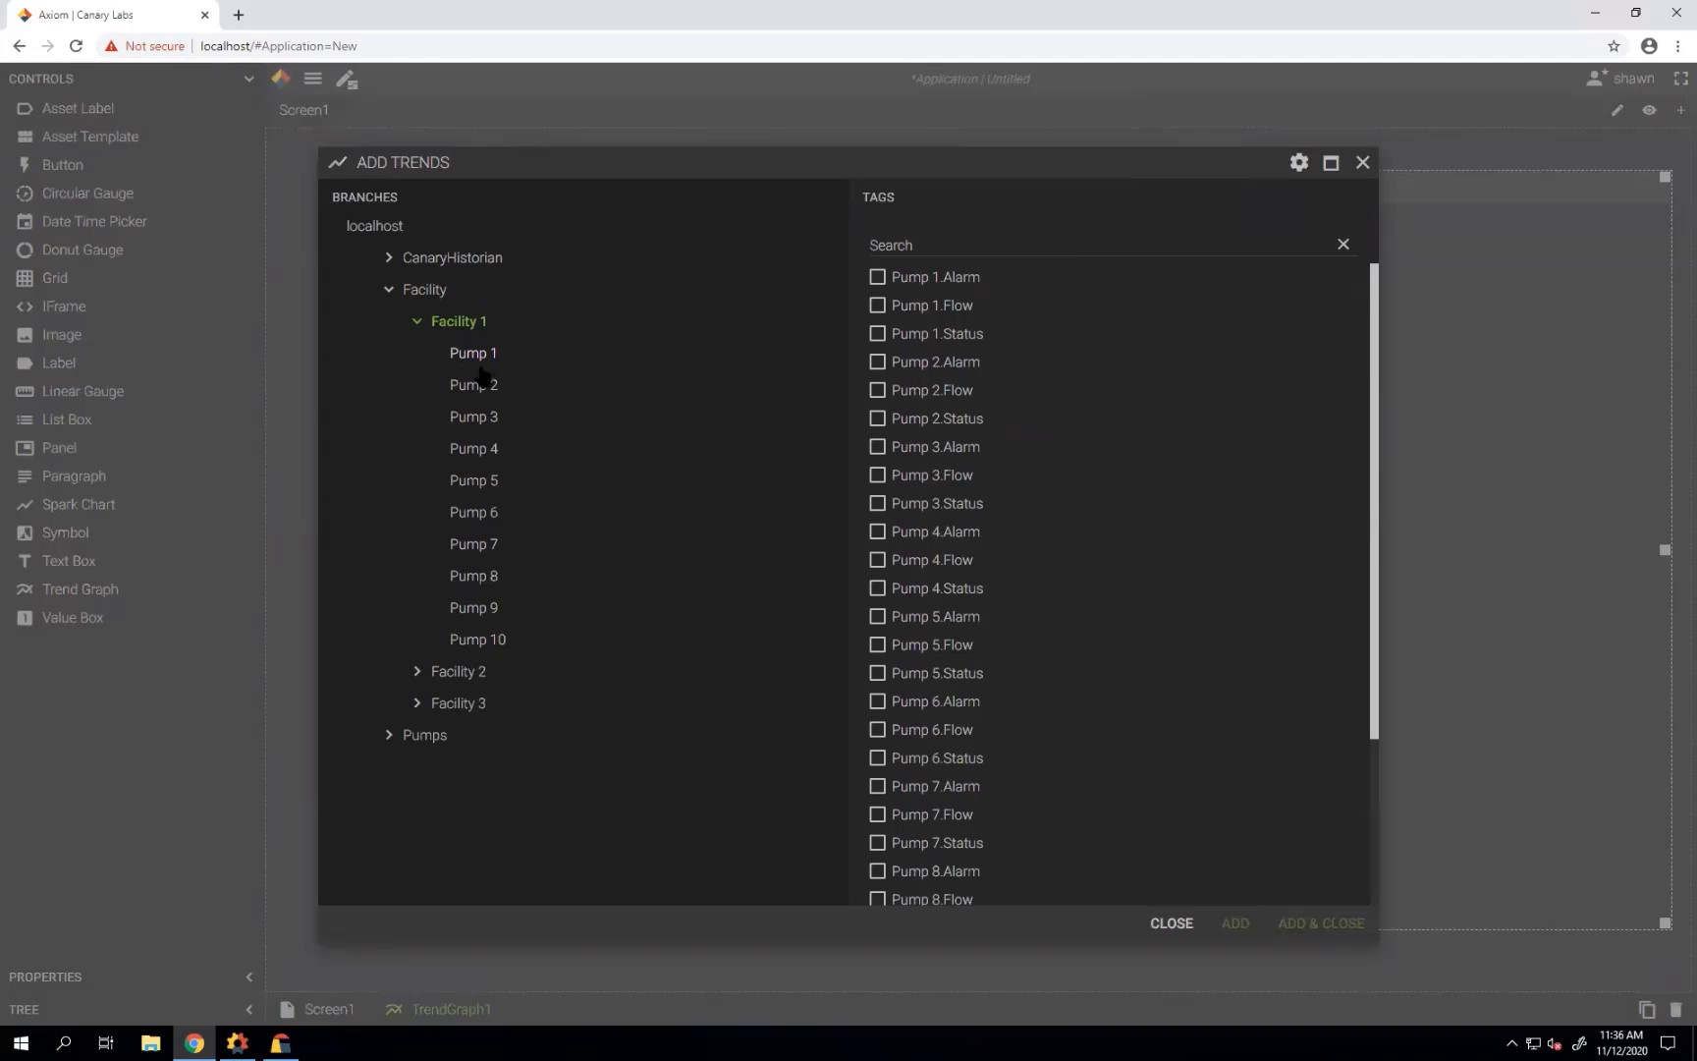
pyautogui.click(913, 246)
pyautogui.write('flow')
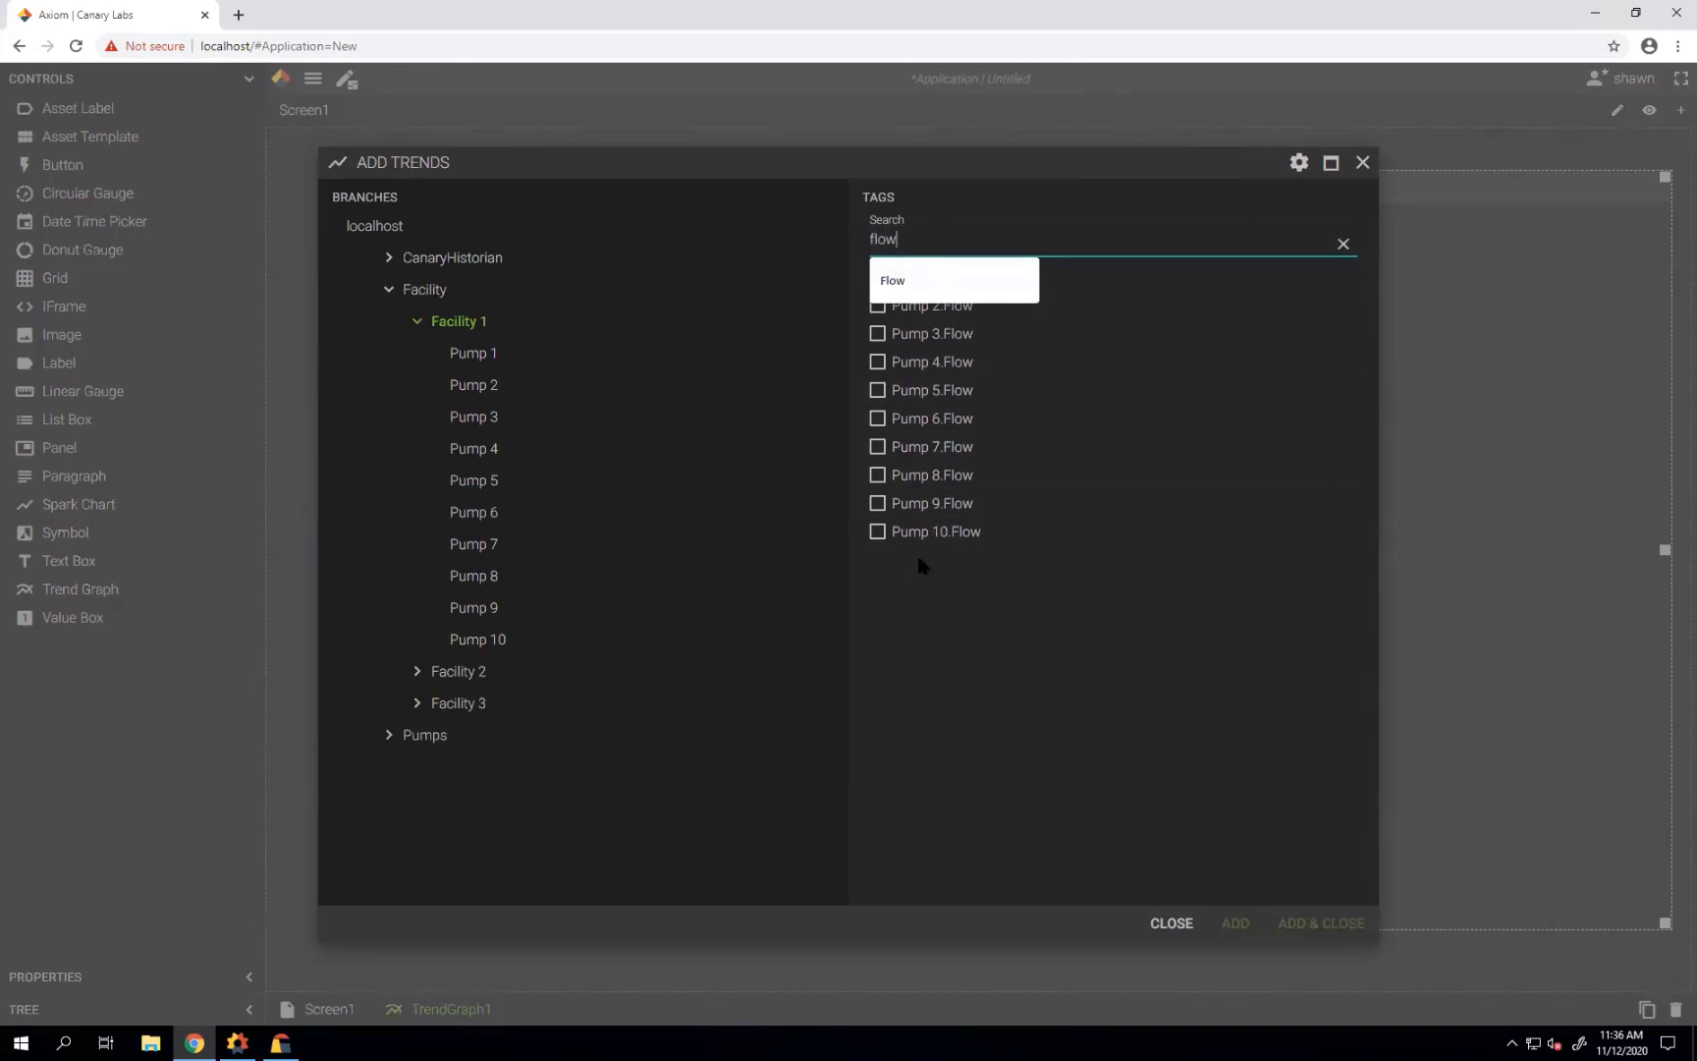
pyautogui.click(941, 348)
# Add Pump 1, 2, 3 and 4.Flow to the graph and close the trend editor.
pyautogui.click(879, 279)
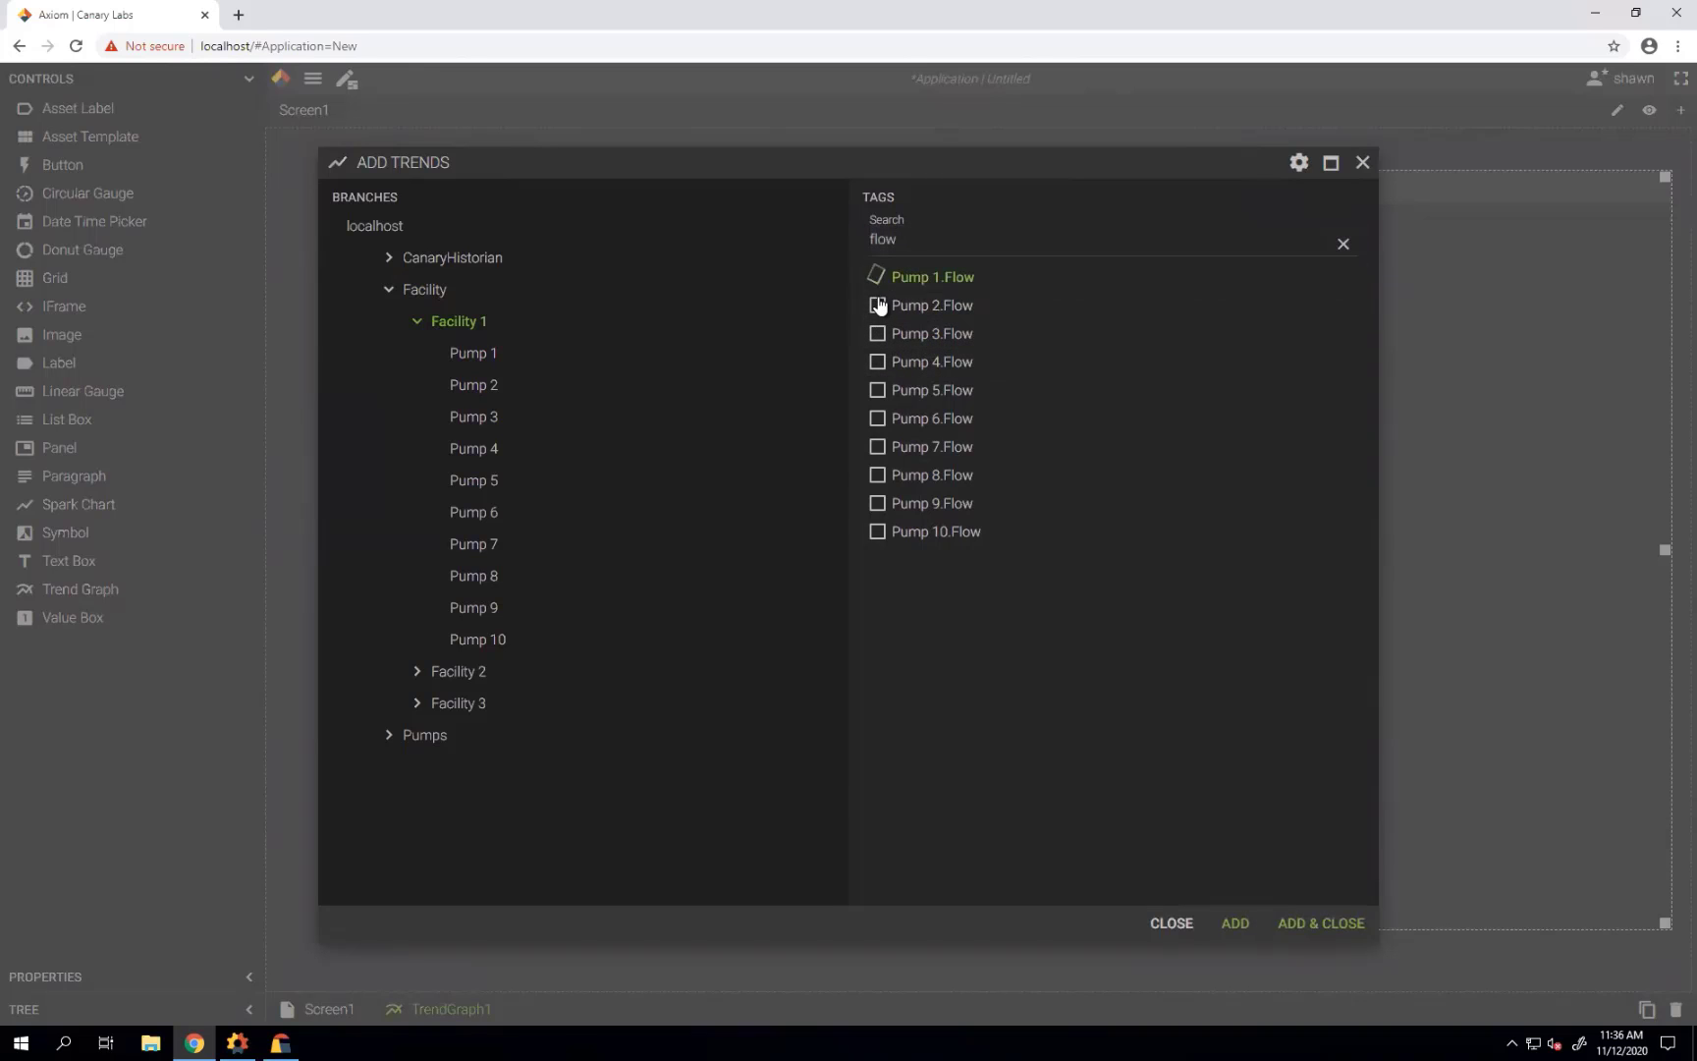
pyautogui.click(879, 306)
pyautogui.click(879, 334)
pyautogui.click(881, 363)
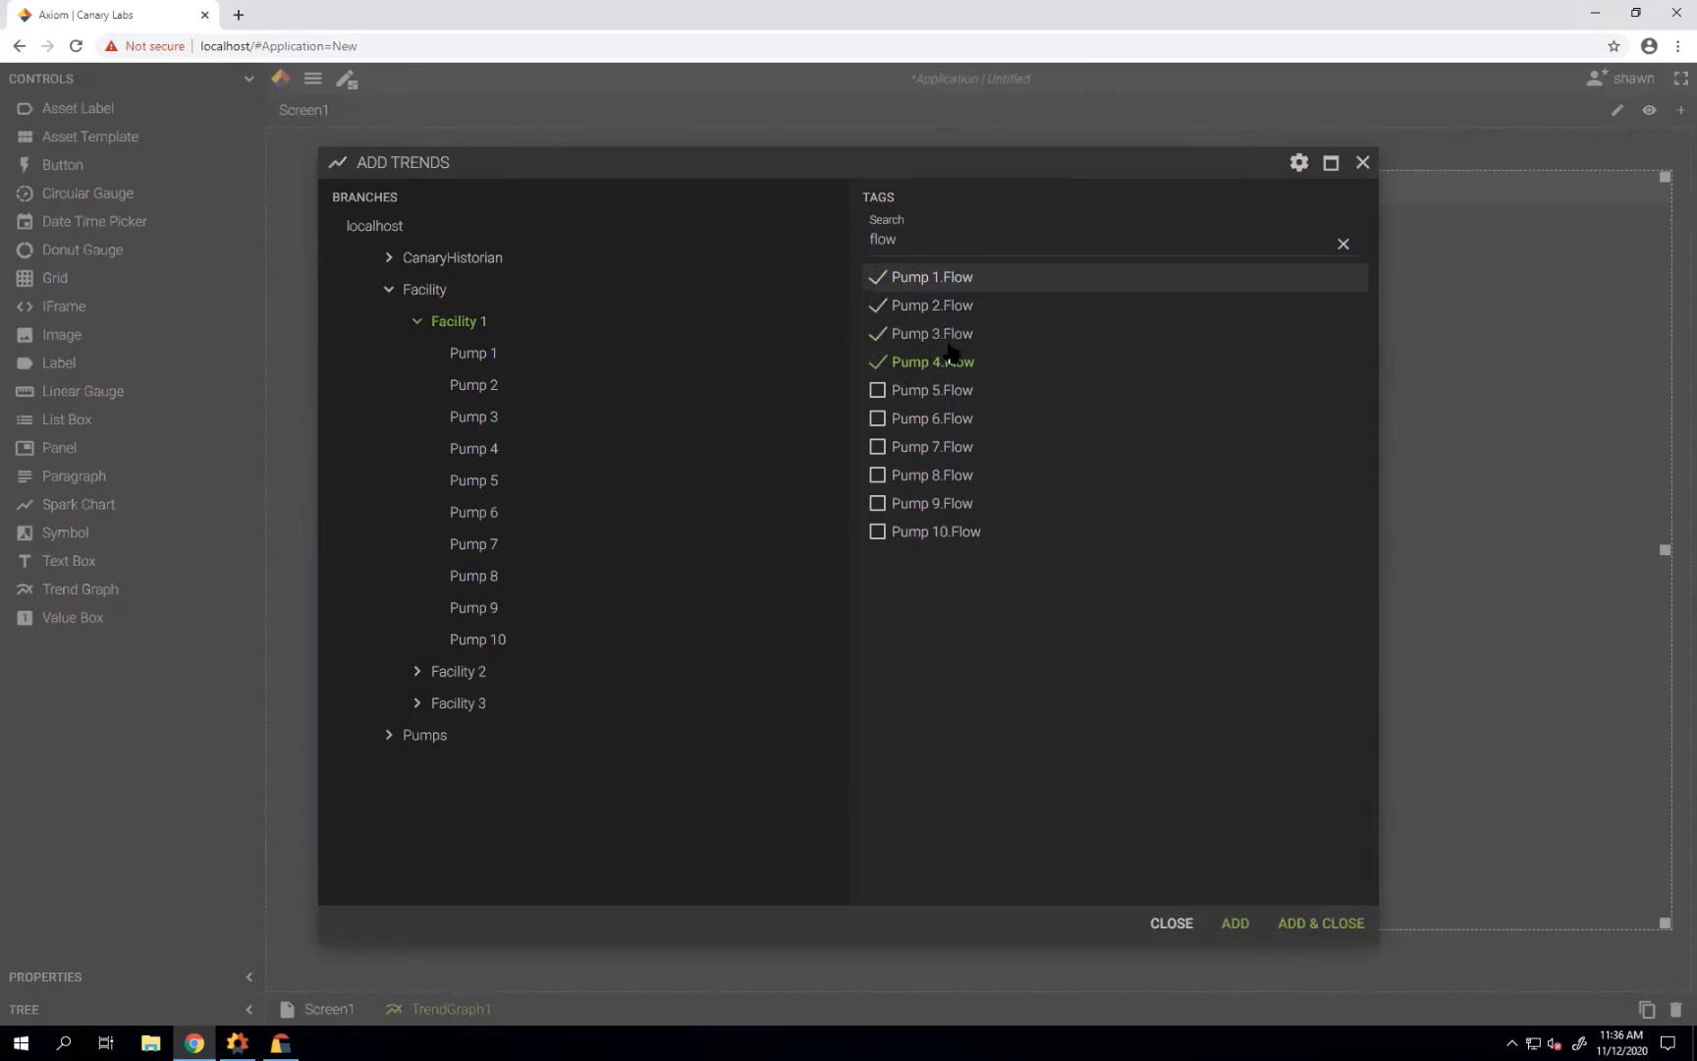
pyautogui.click(1301, 925)
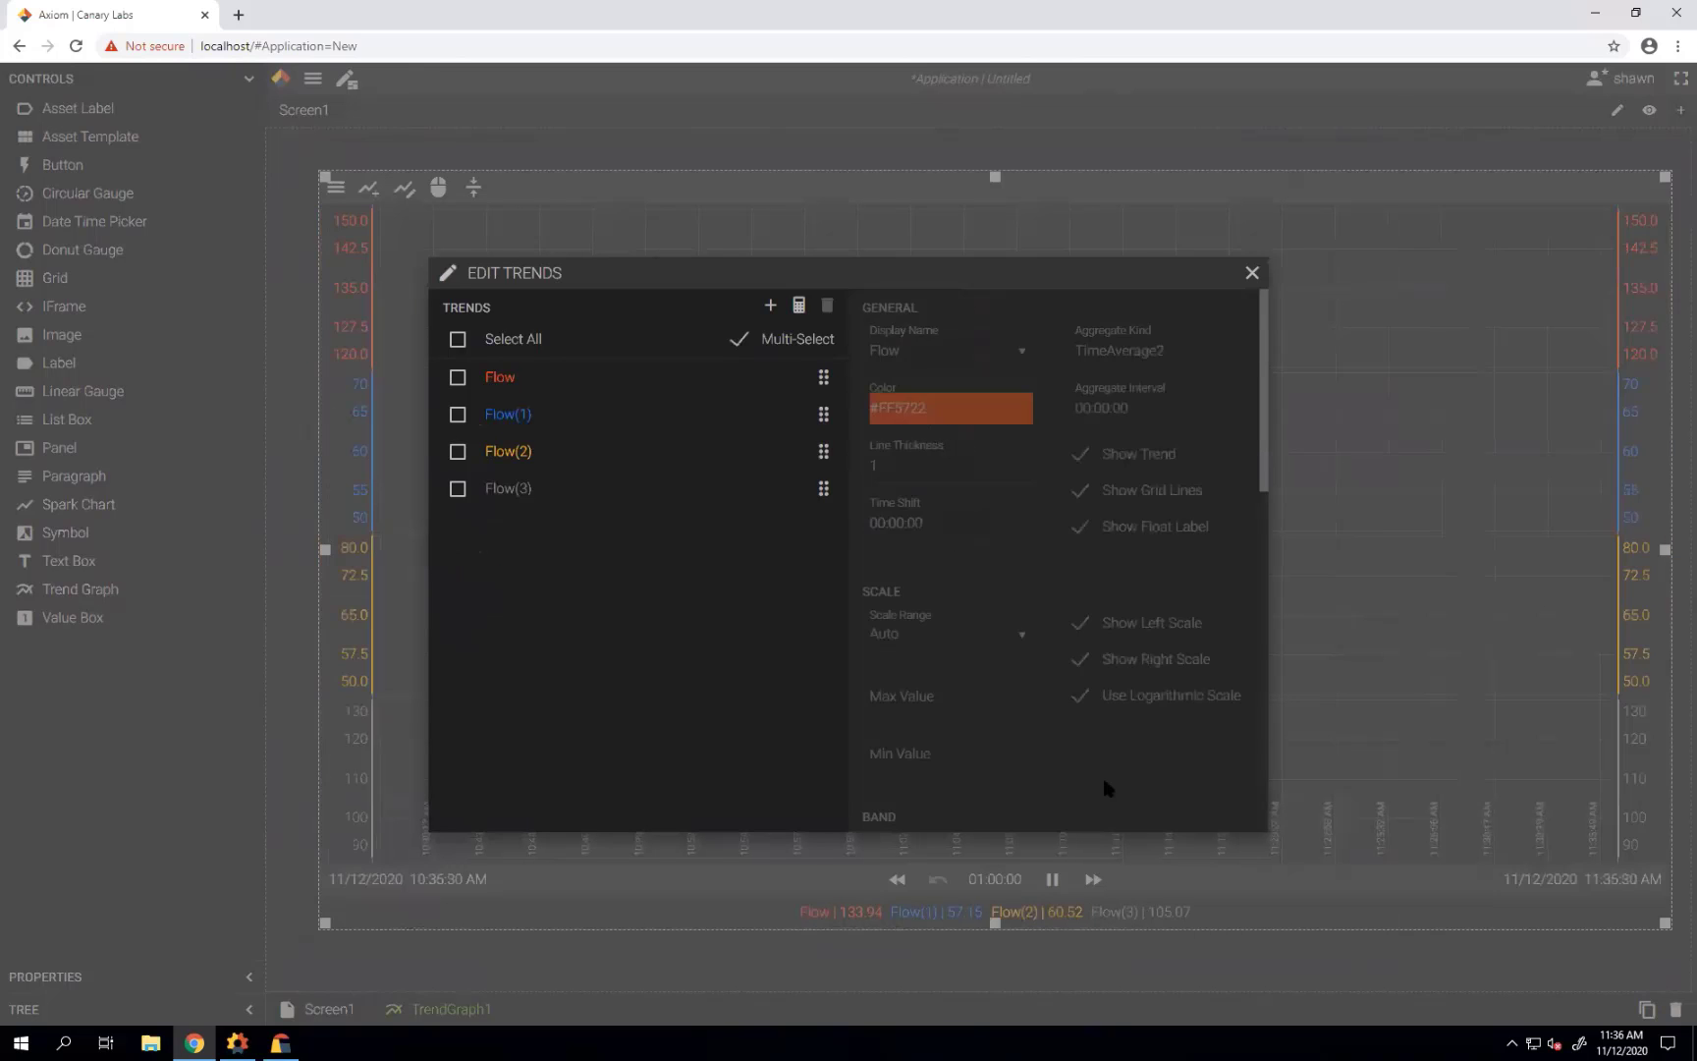
pyautogui.click(1252, 274)
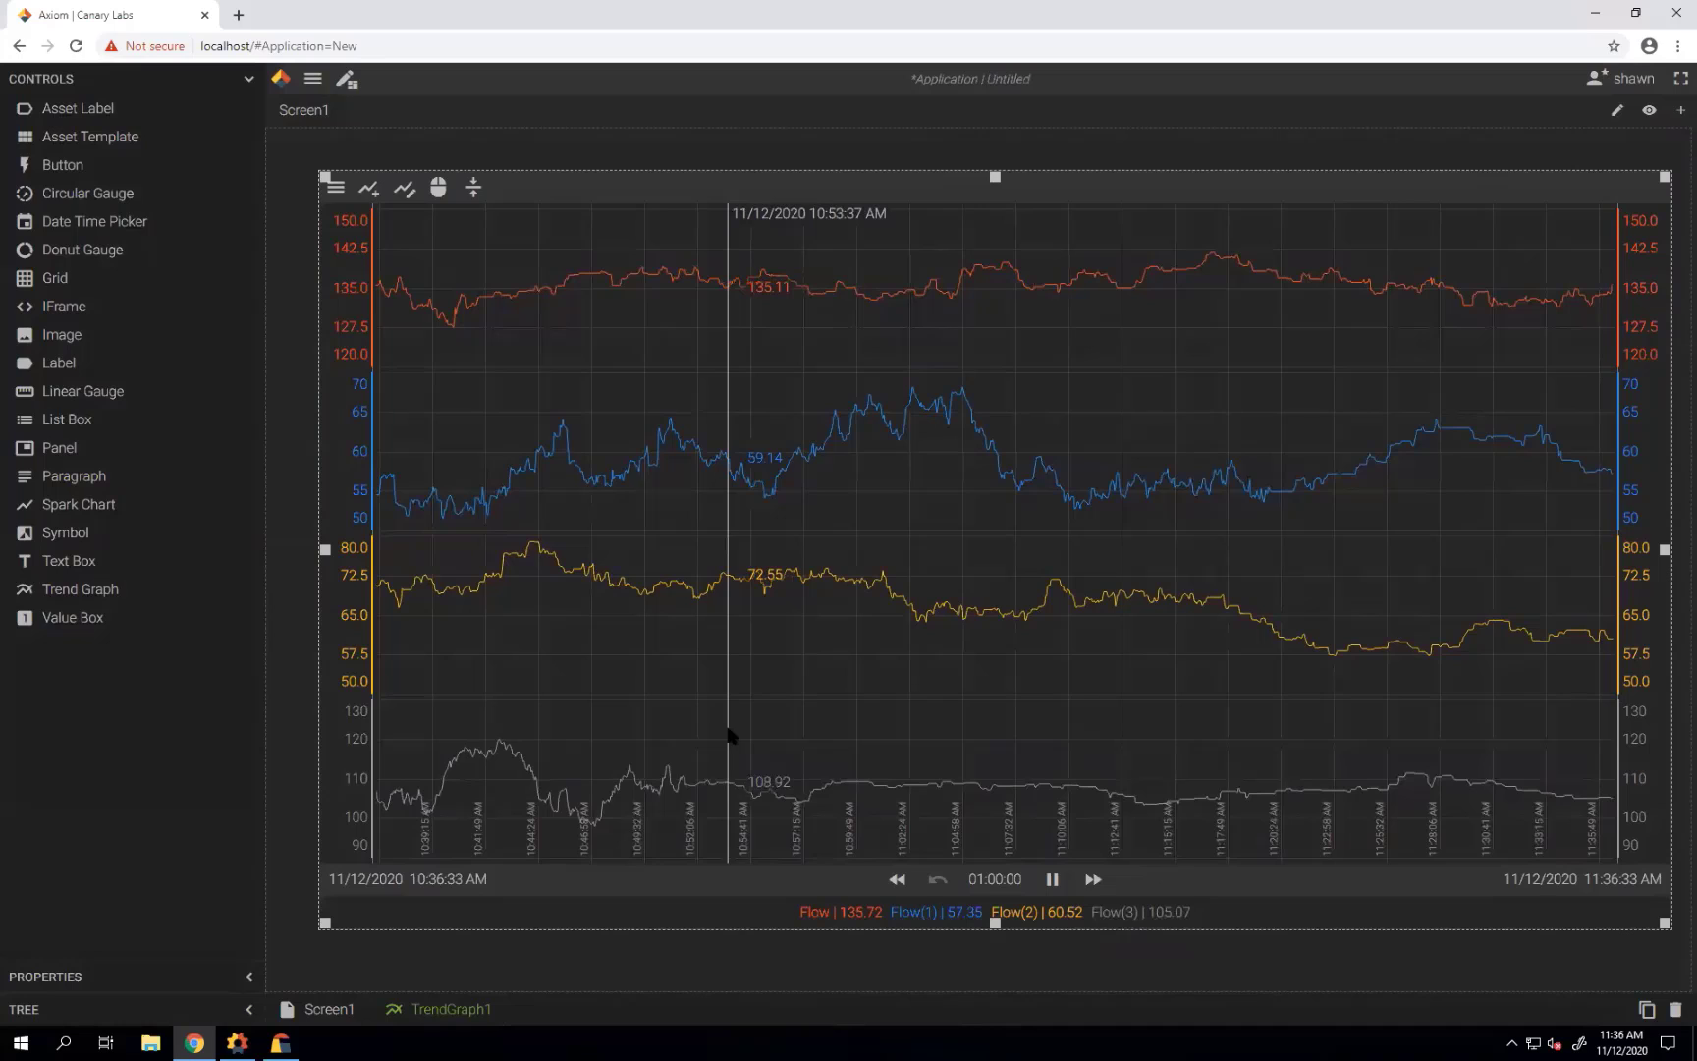
# Set the graph's time span to 10 minutes.
pyautogui.click(997, 880)
pyautogui.click(828, 485)
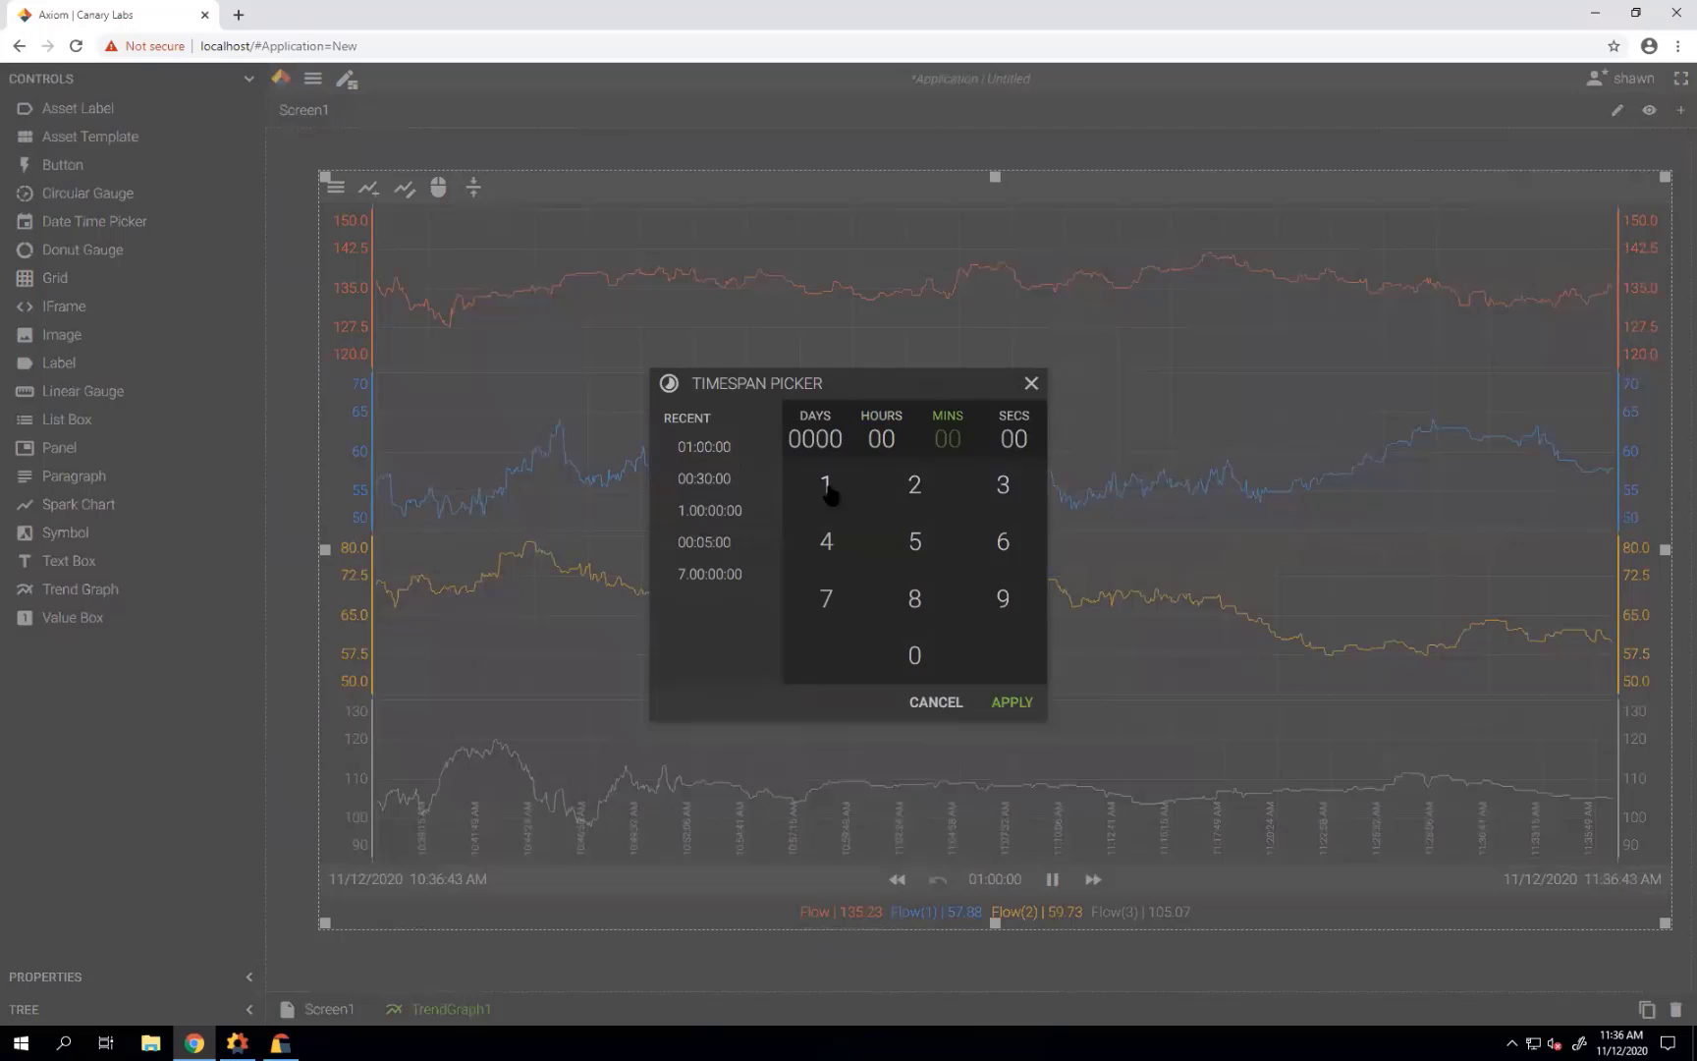
pyautogui.click(912, 653)
pyautogui.click(997, 705)
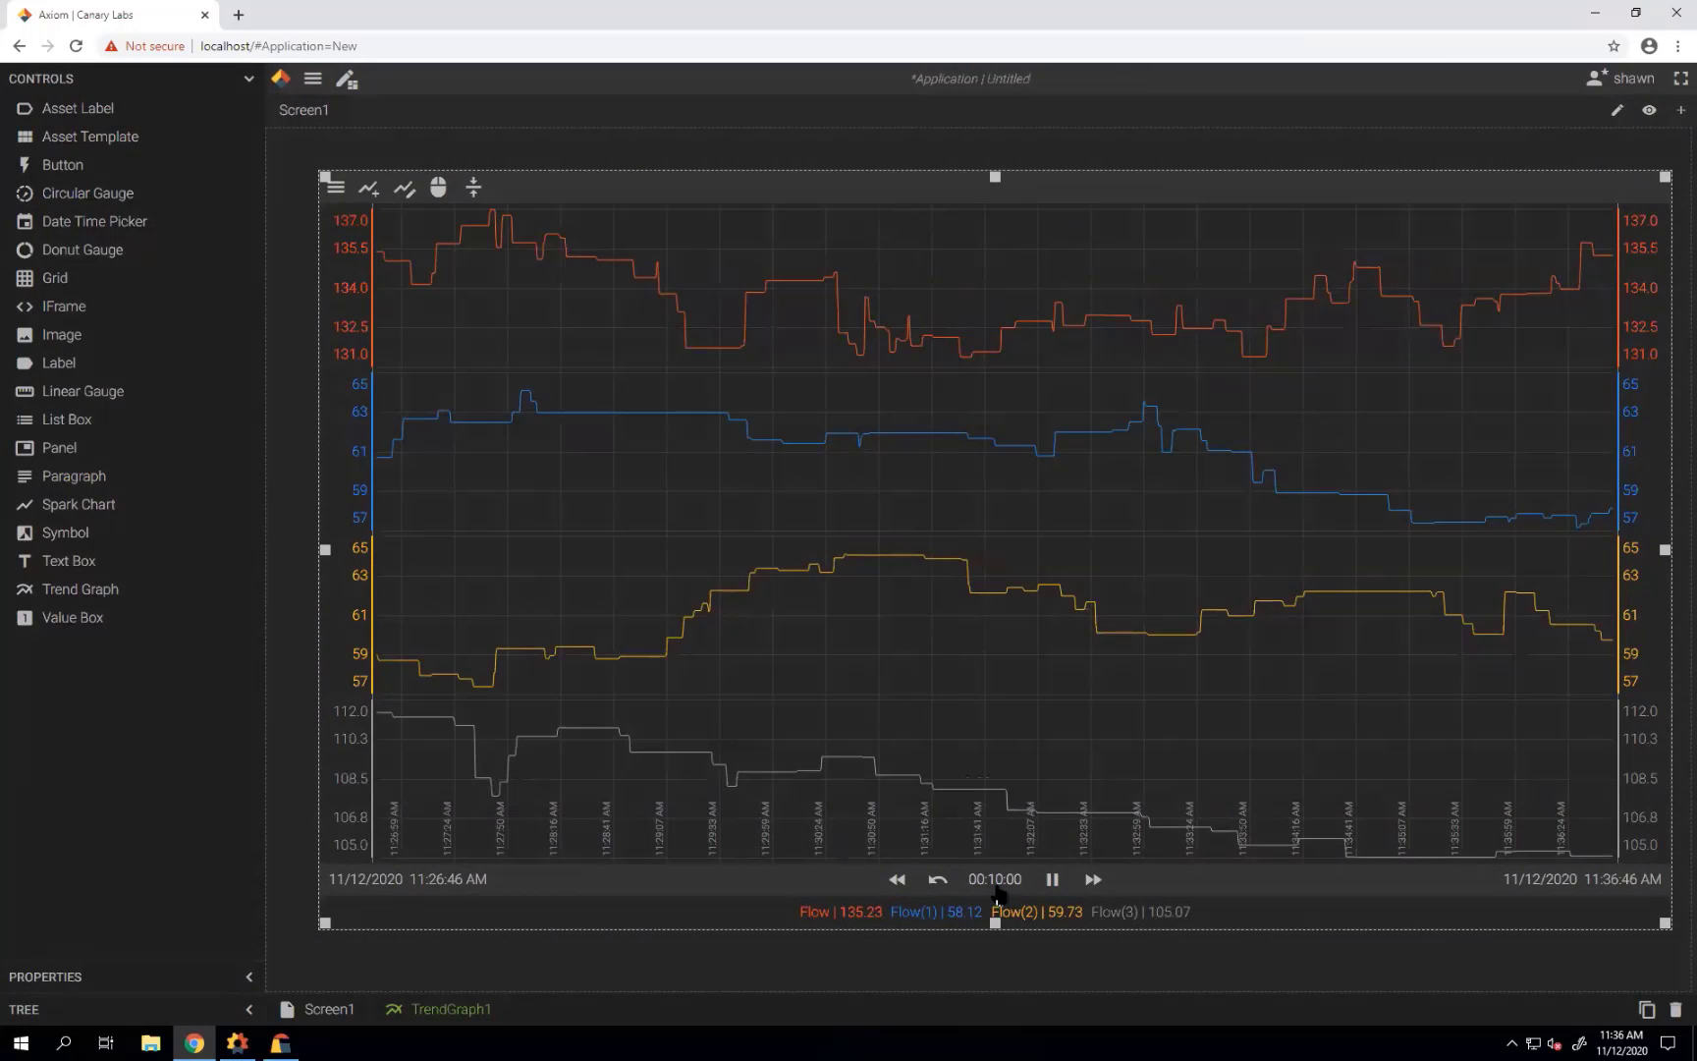
# Set the graph's start time to November 9, 2020 at 12:00:00 AM.
pyautogui.click(363, 881)
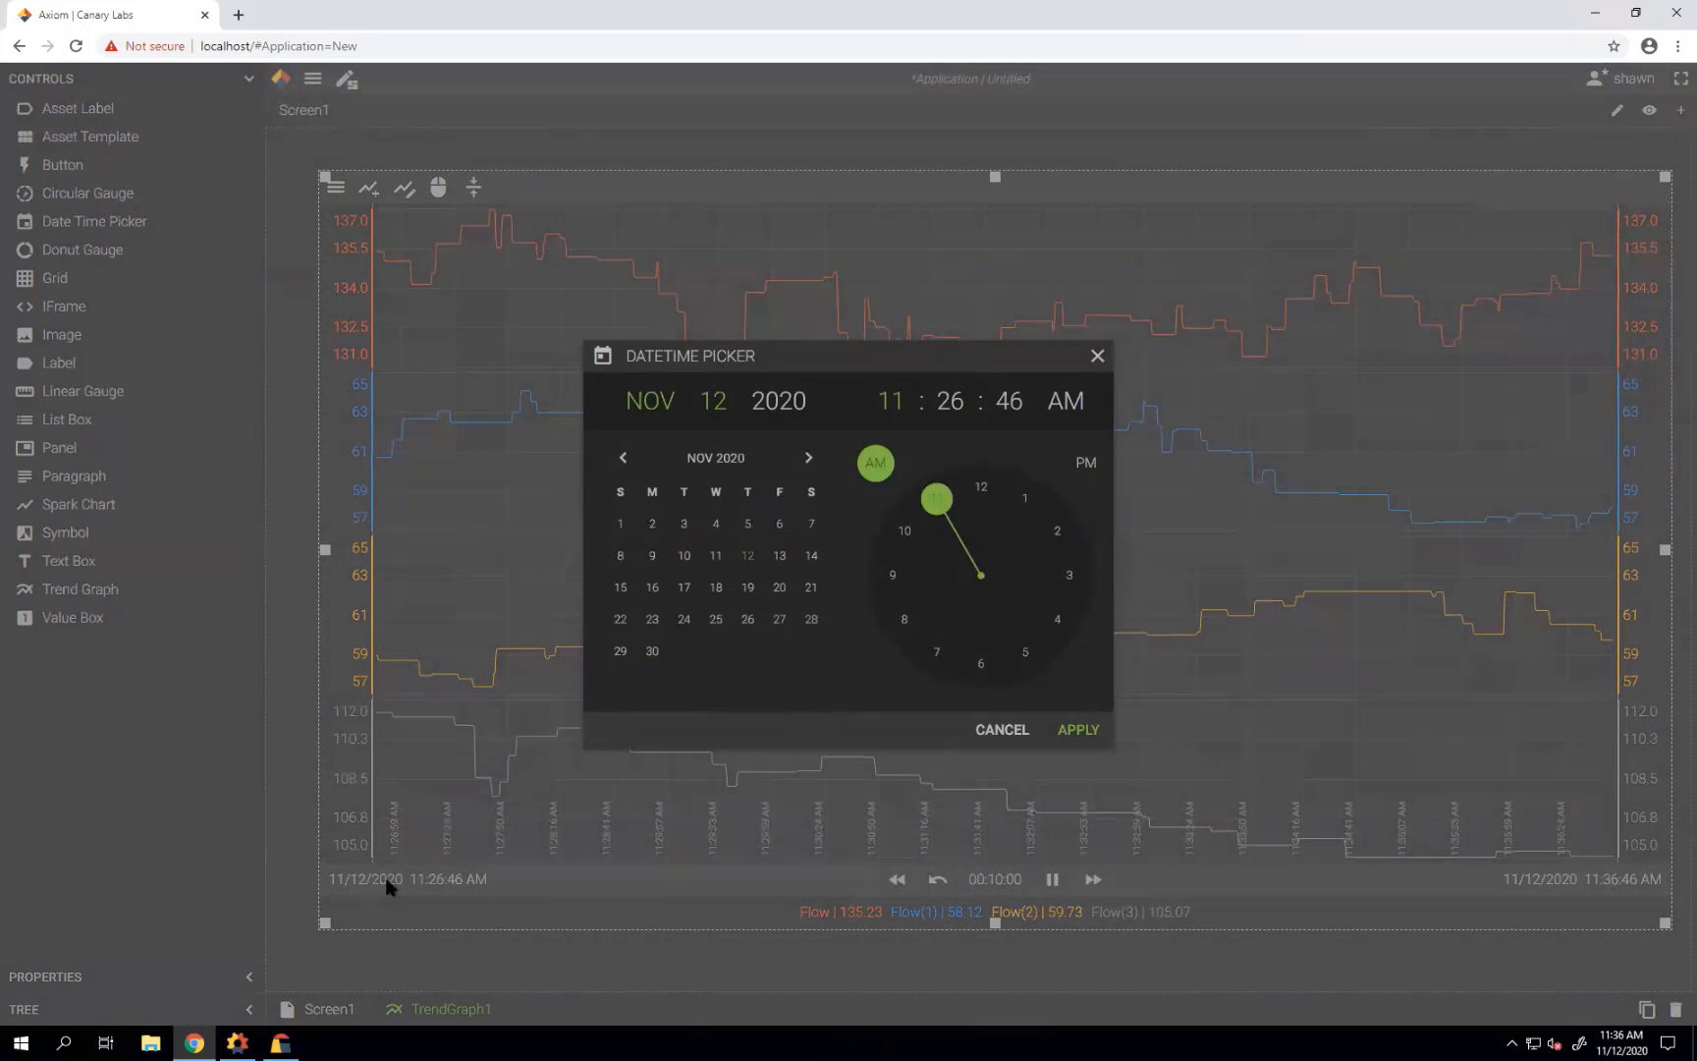
pyautogui.click(652, 557)
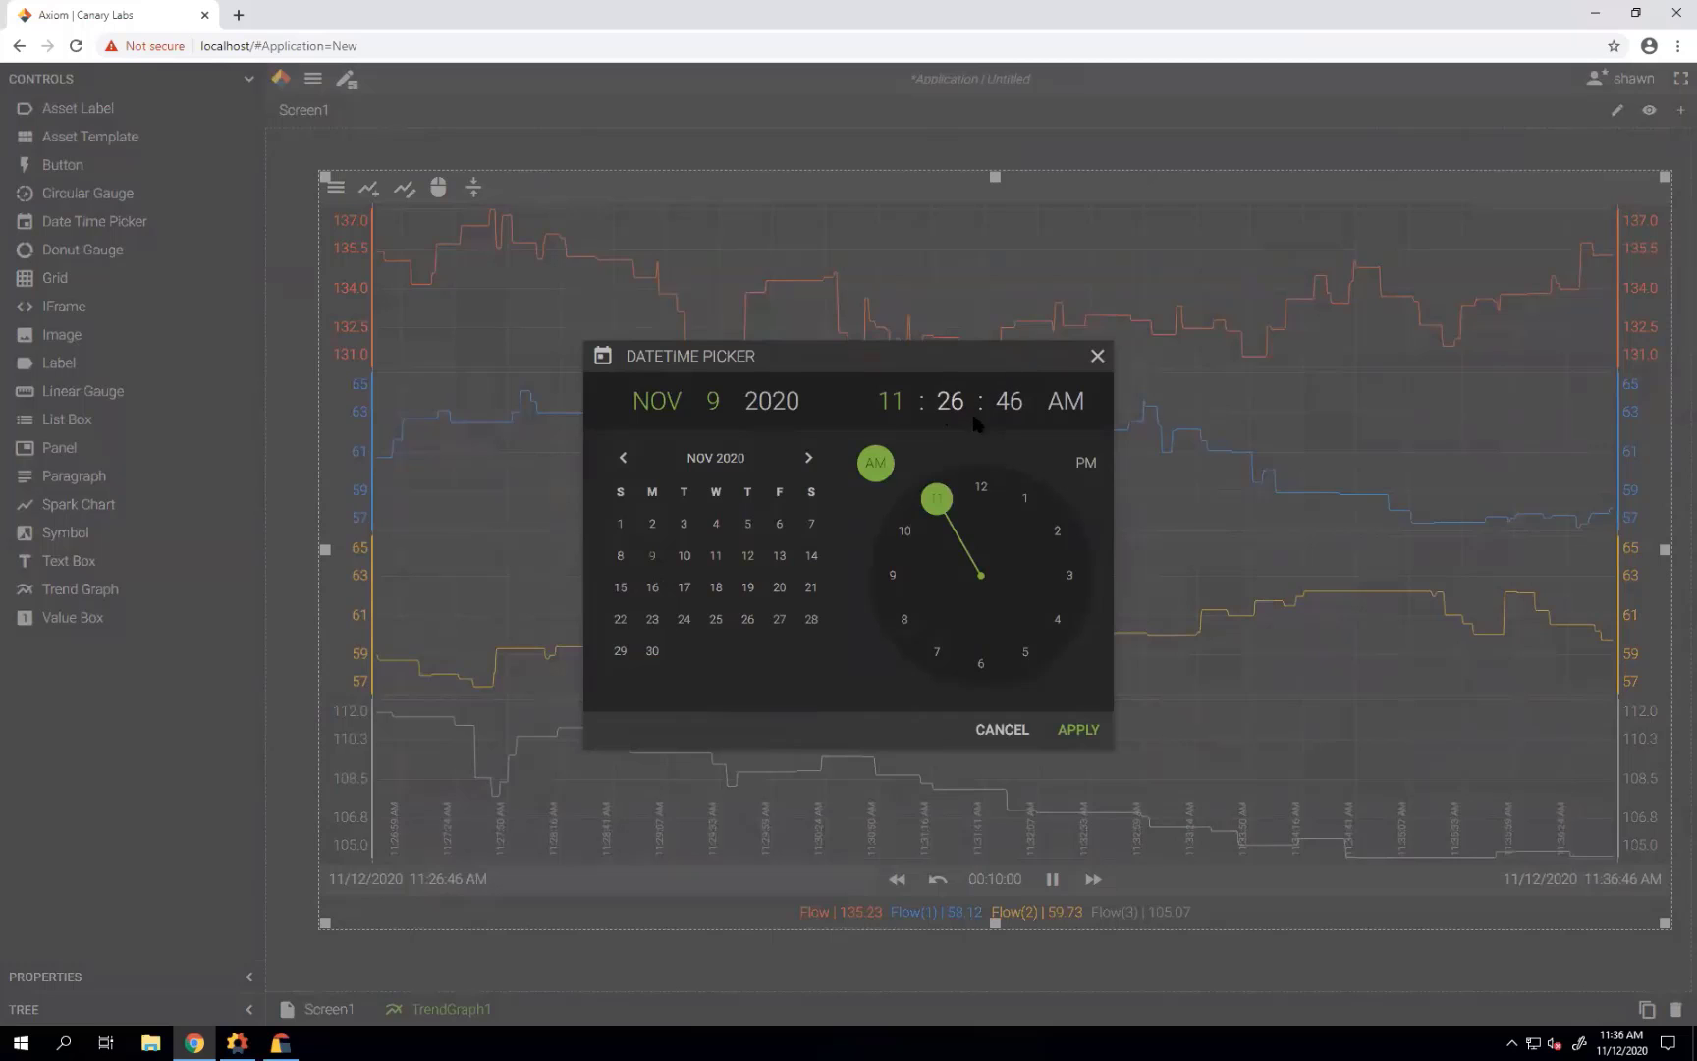
pyautogui.click(981, 491)
pyautogui.click(981, 490)
pyautogui.click(981, 490)
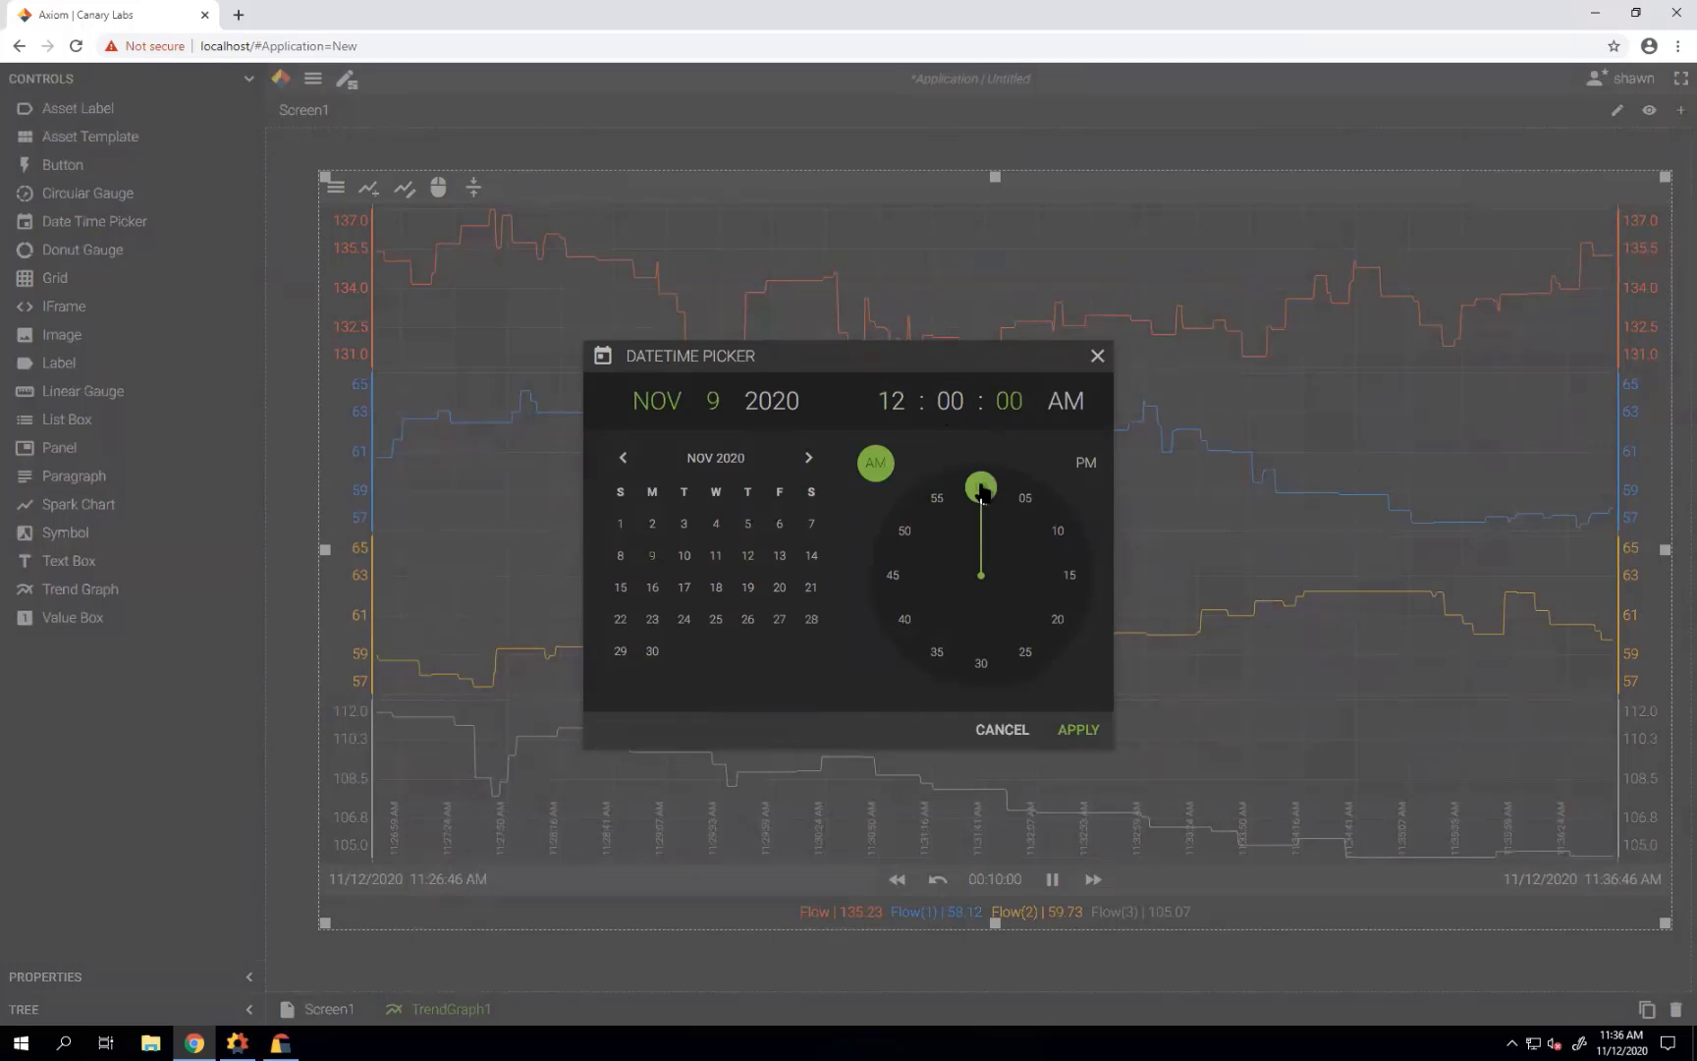
pyautogui.click(1078, 731)
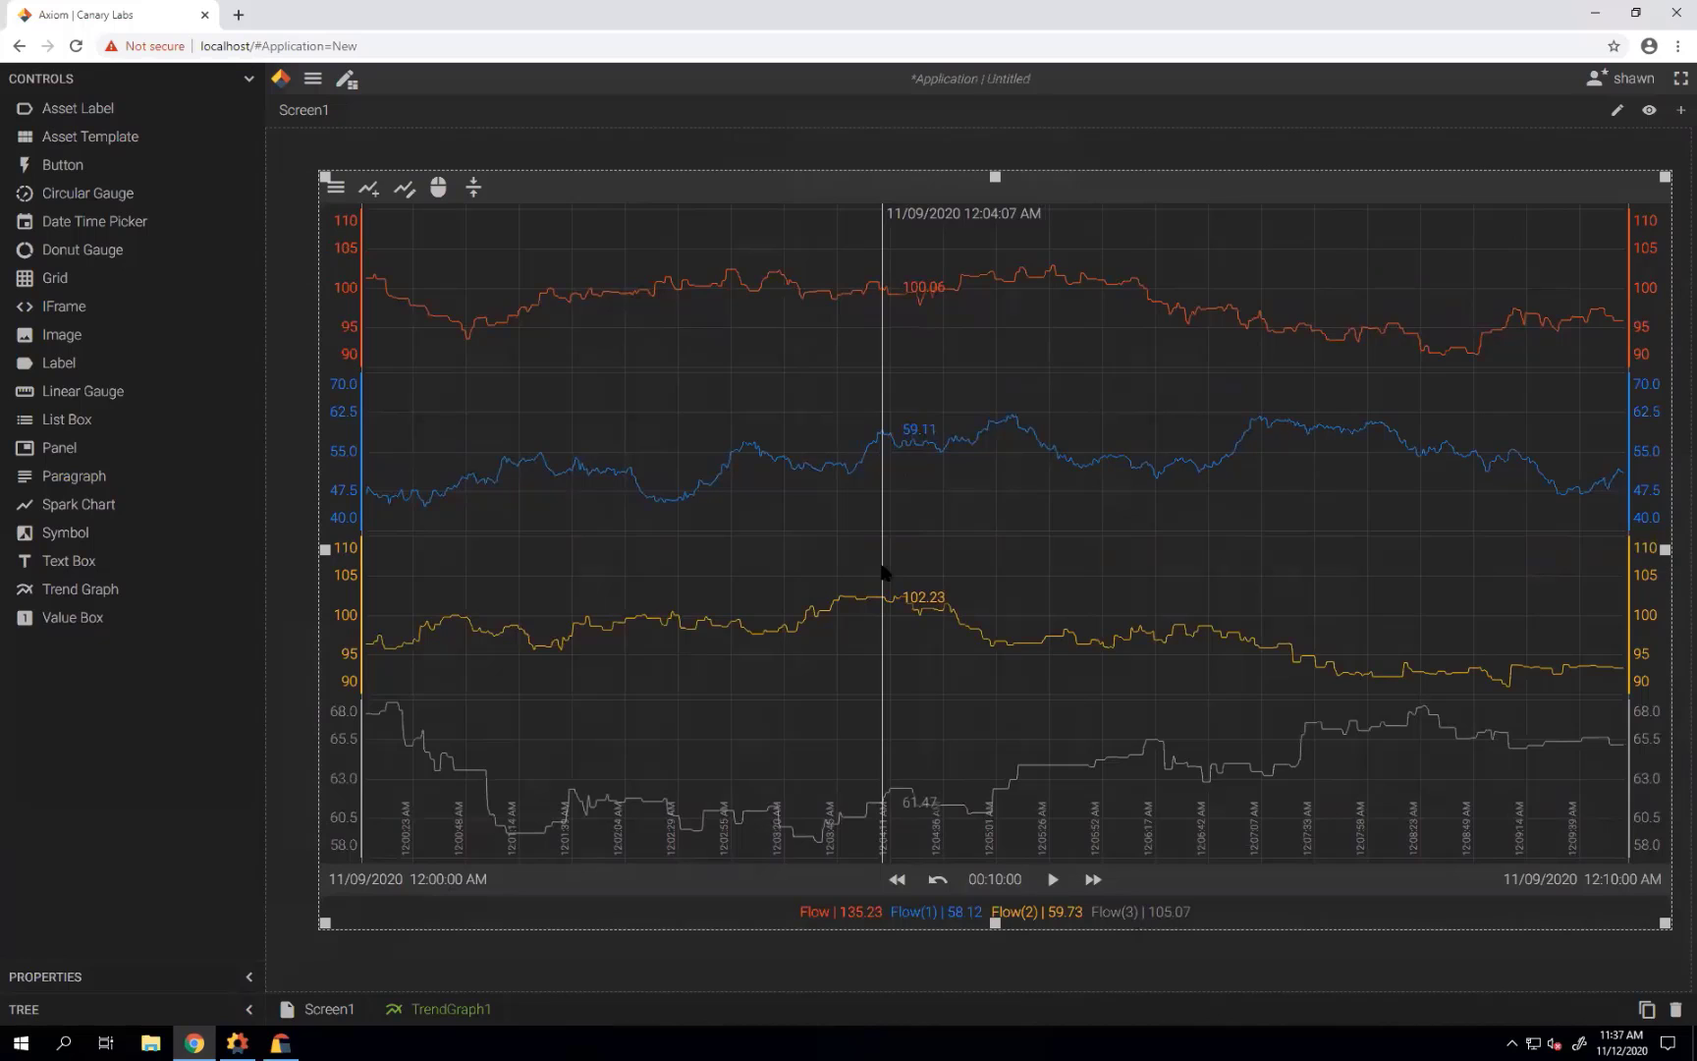
# Resume then pause live trending, and switch the graph to Annotate mode.
pyautogui.click(1053, 879)
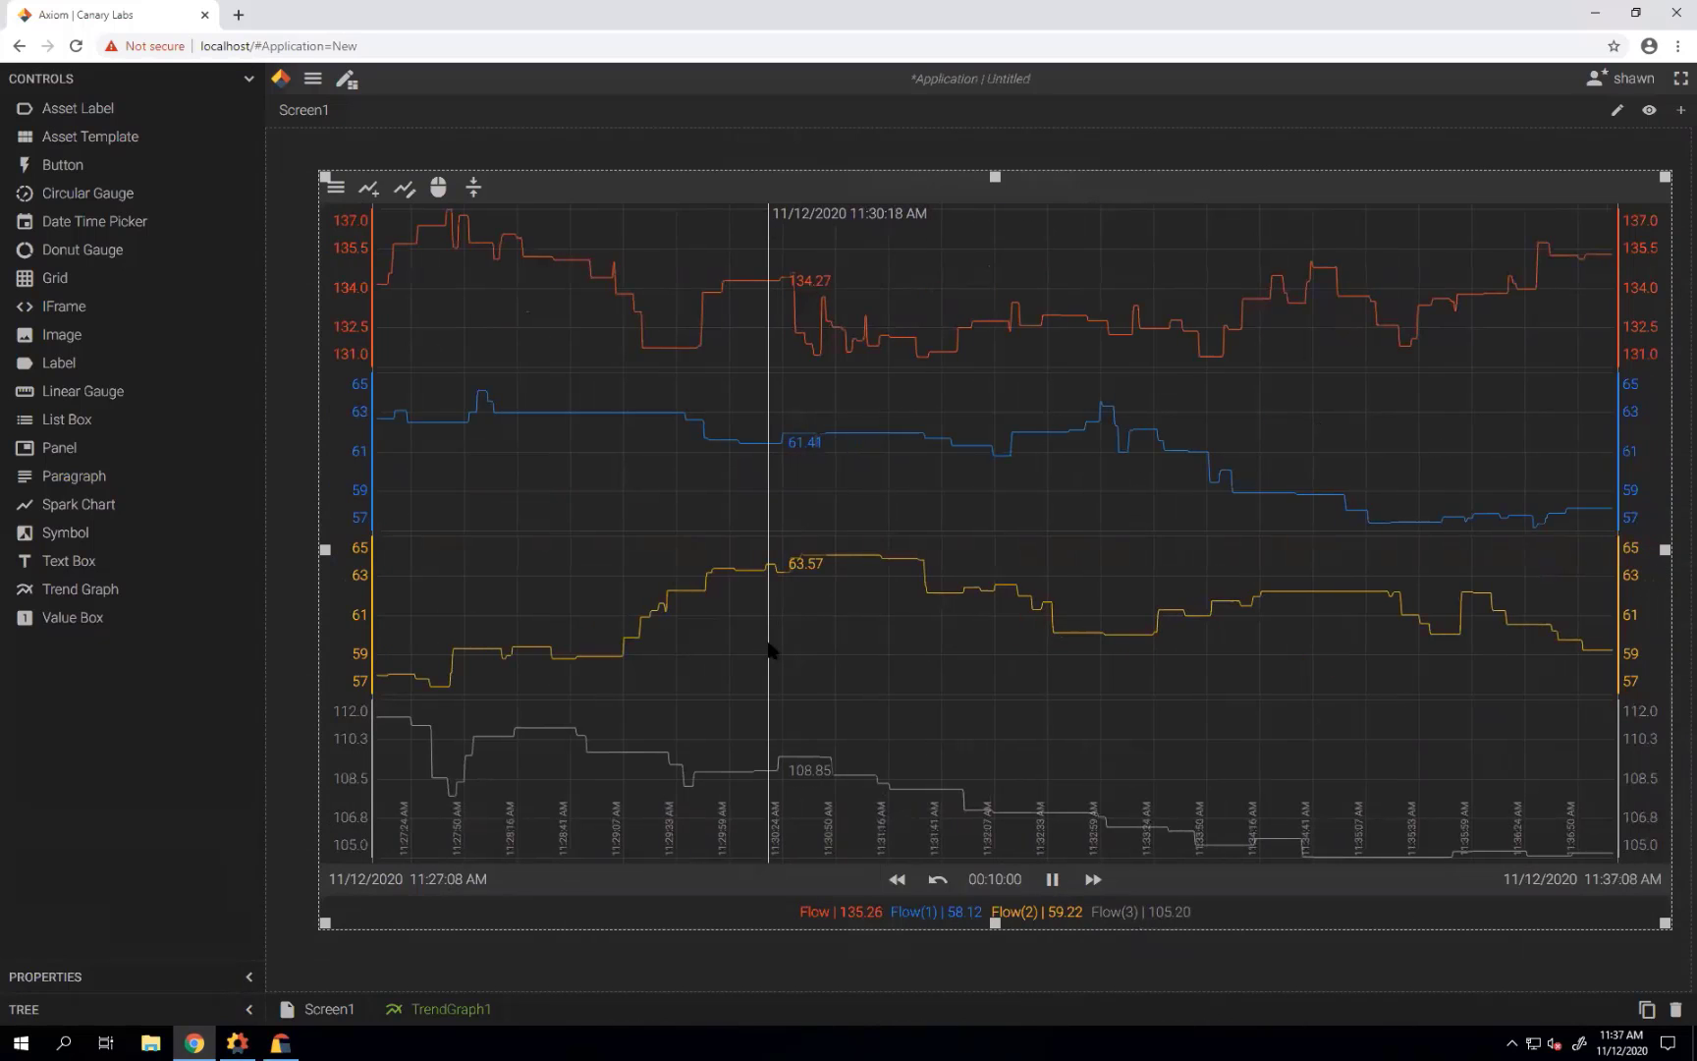
pyautogui.click(1053, 879)
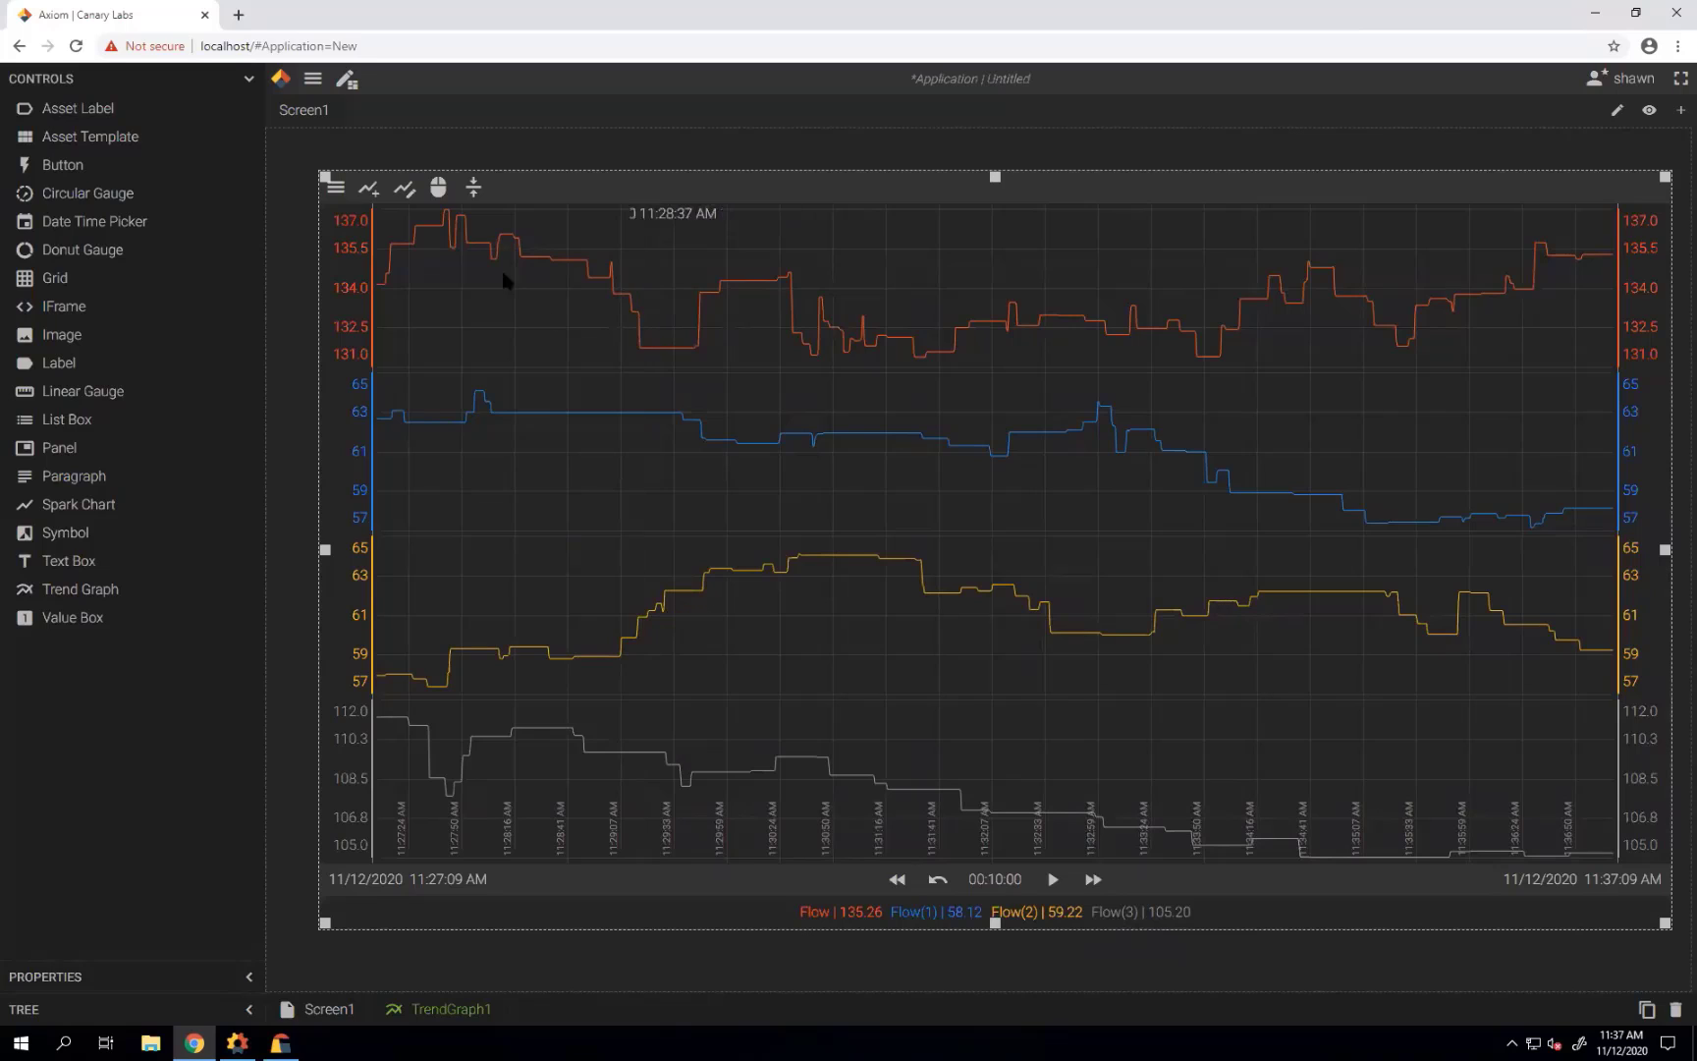
pyautogui.click(438, 187)
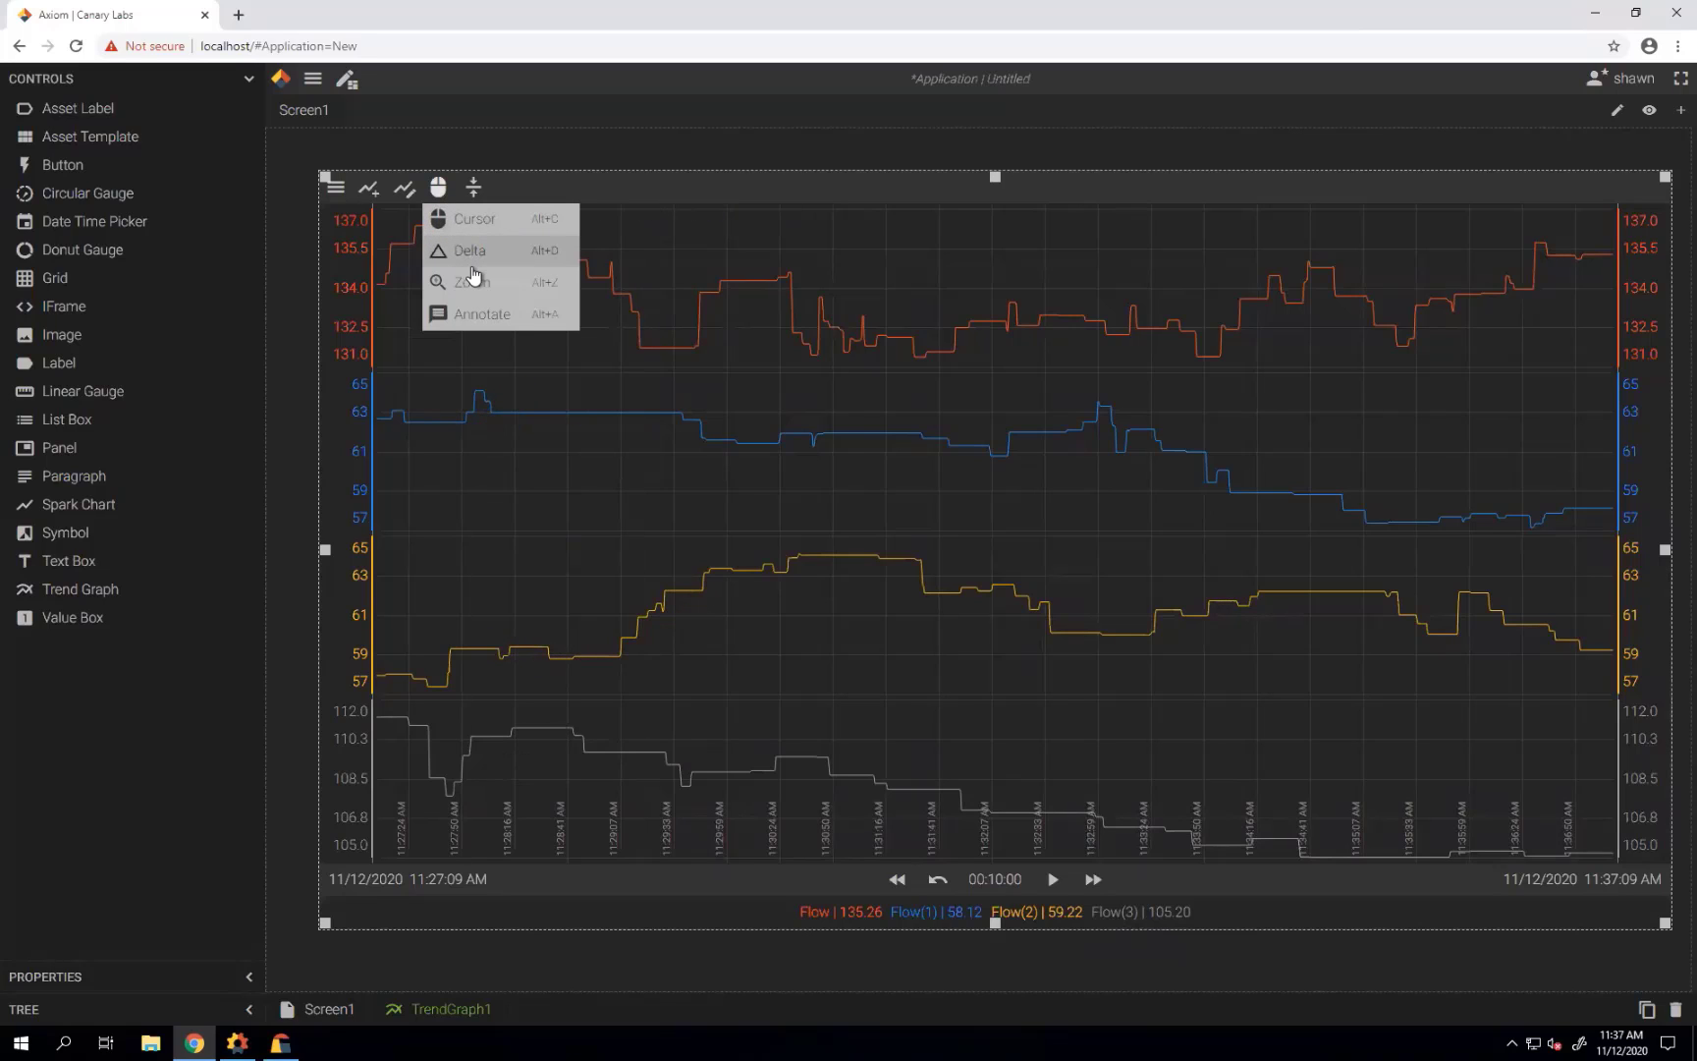
pyautogui.click(469, 312)
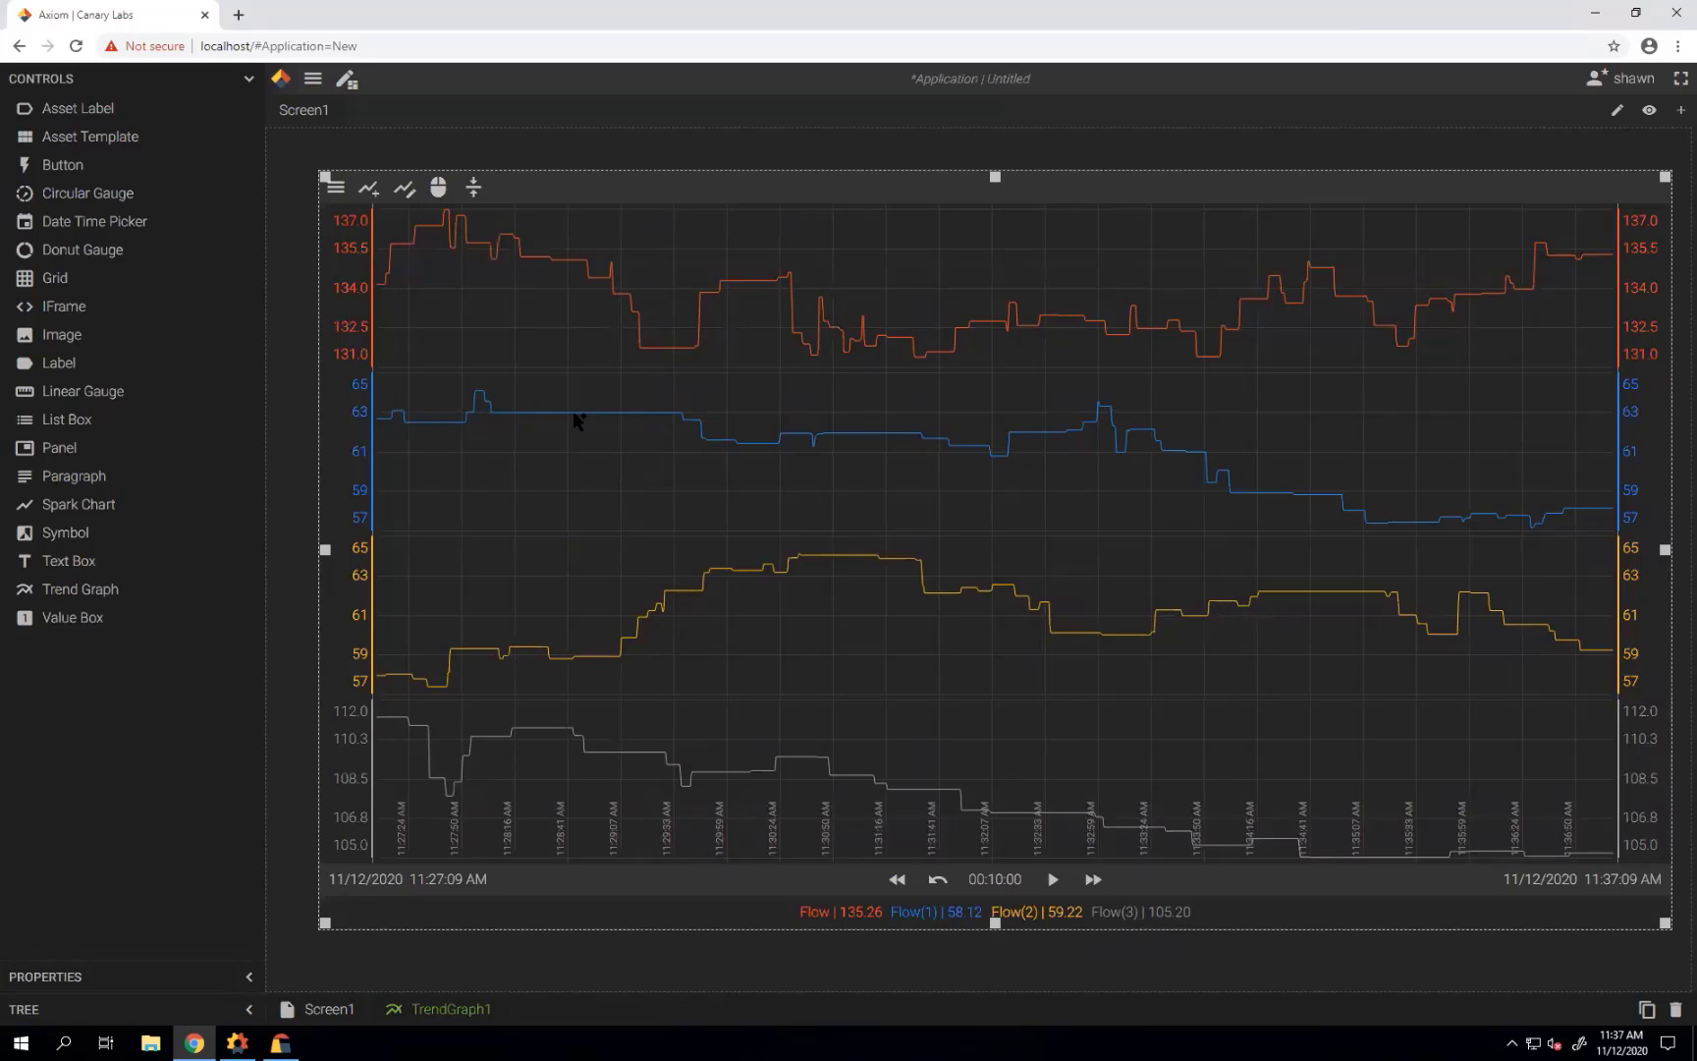
# Save an annotation 'Recalibrated the sensor' on the blue trend near 11:28 AM.
pyautogui.click(577, 421)
pyautogui.click(601, 429)
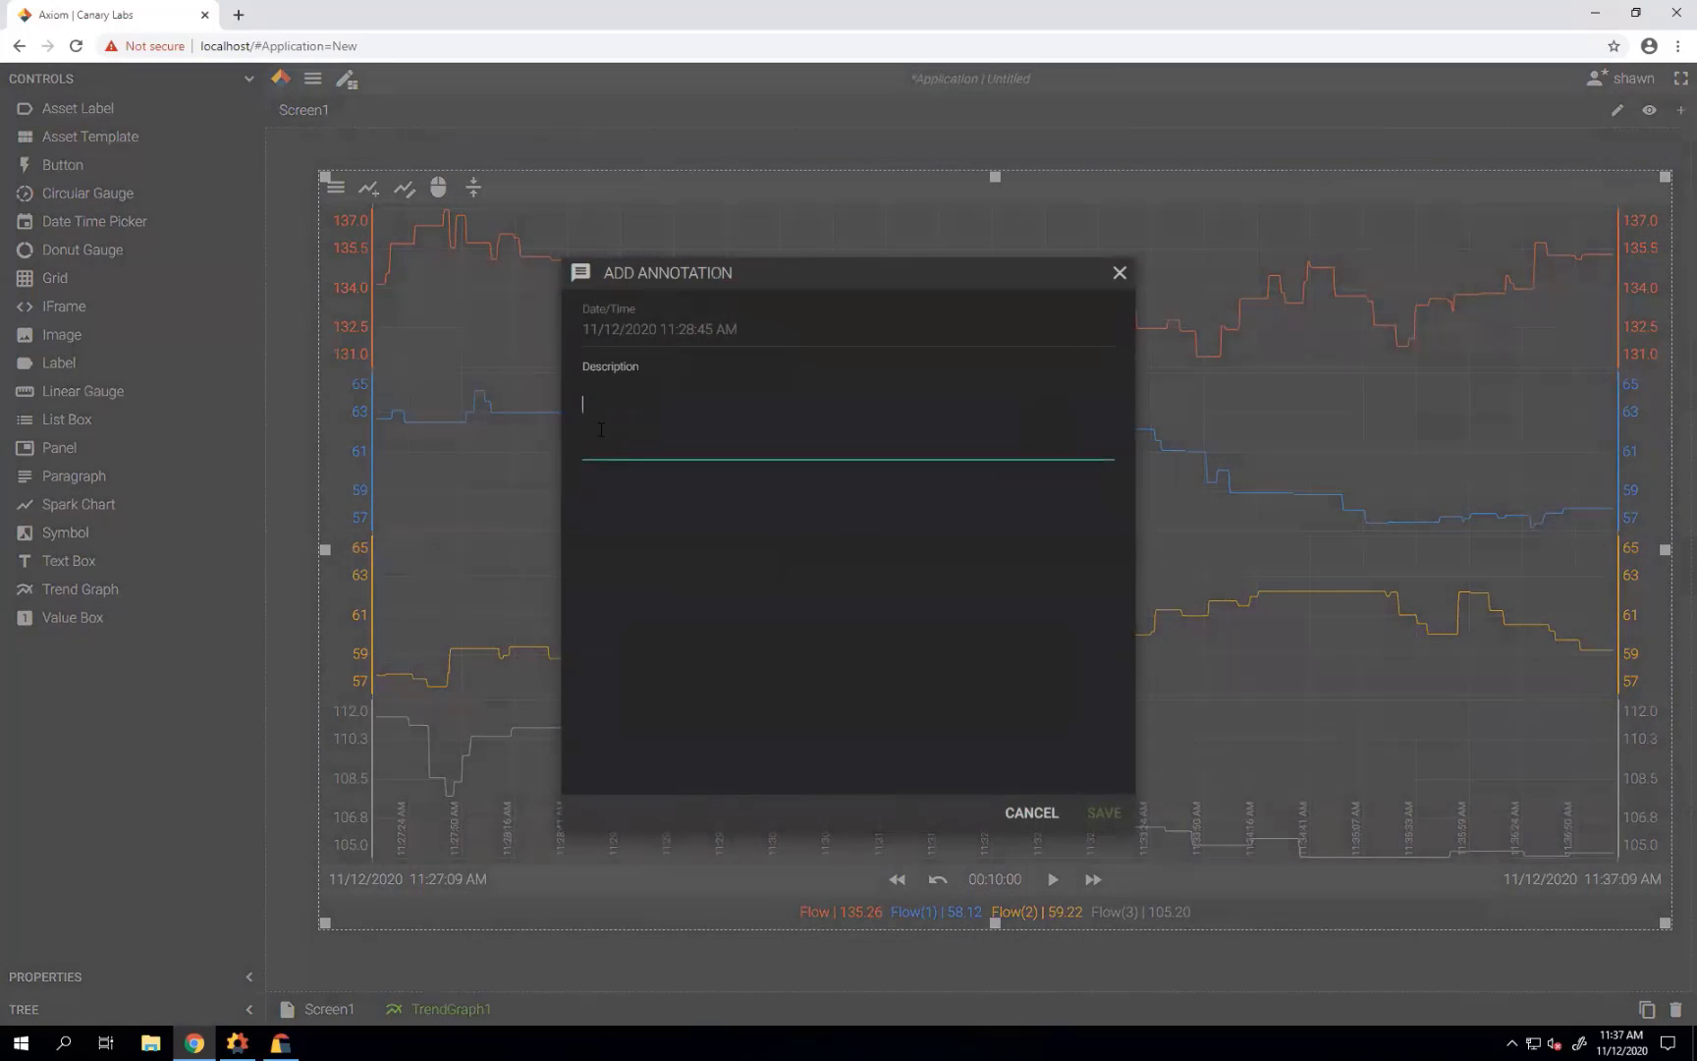
pyautogui.write('Recalibrated the sensoe')
pyautogui.press('BackSpace')
pyautogui.write('r')
pyautogui.click(1098, 818)
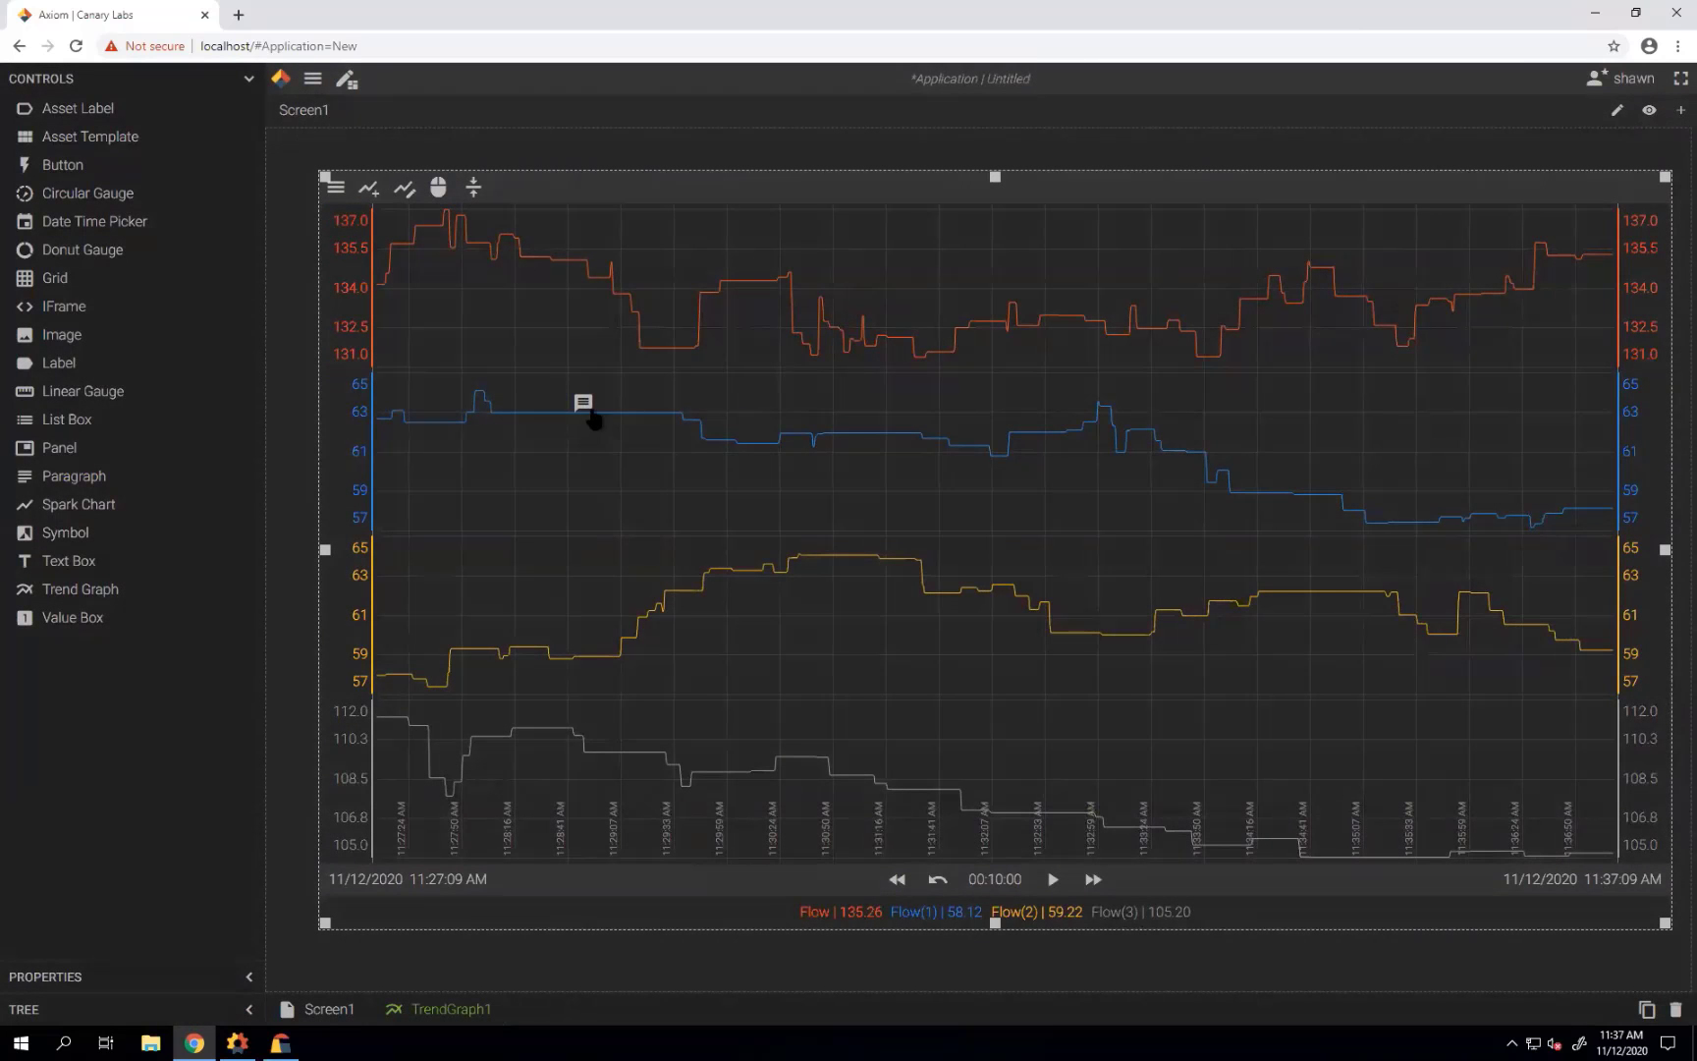
# Open the new annotation to review its details, then close it.
pyautogui.moveTo(586, 405)
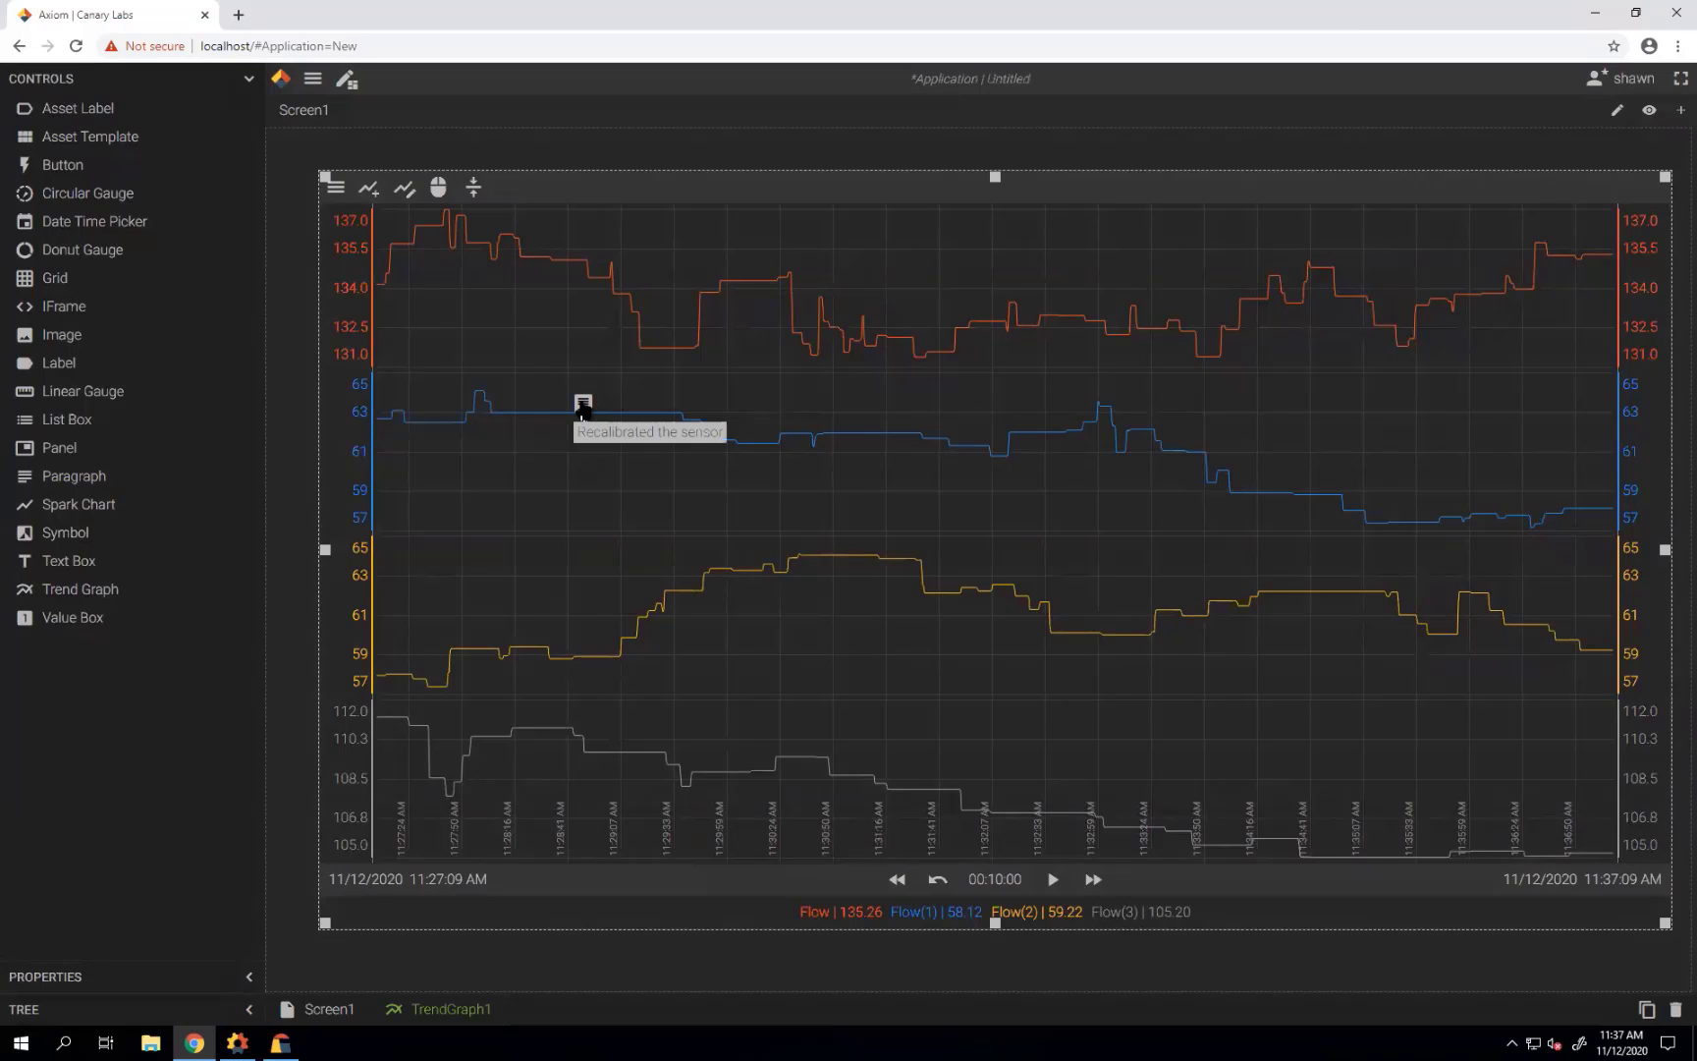
pyautogui.click(583, 407)
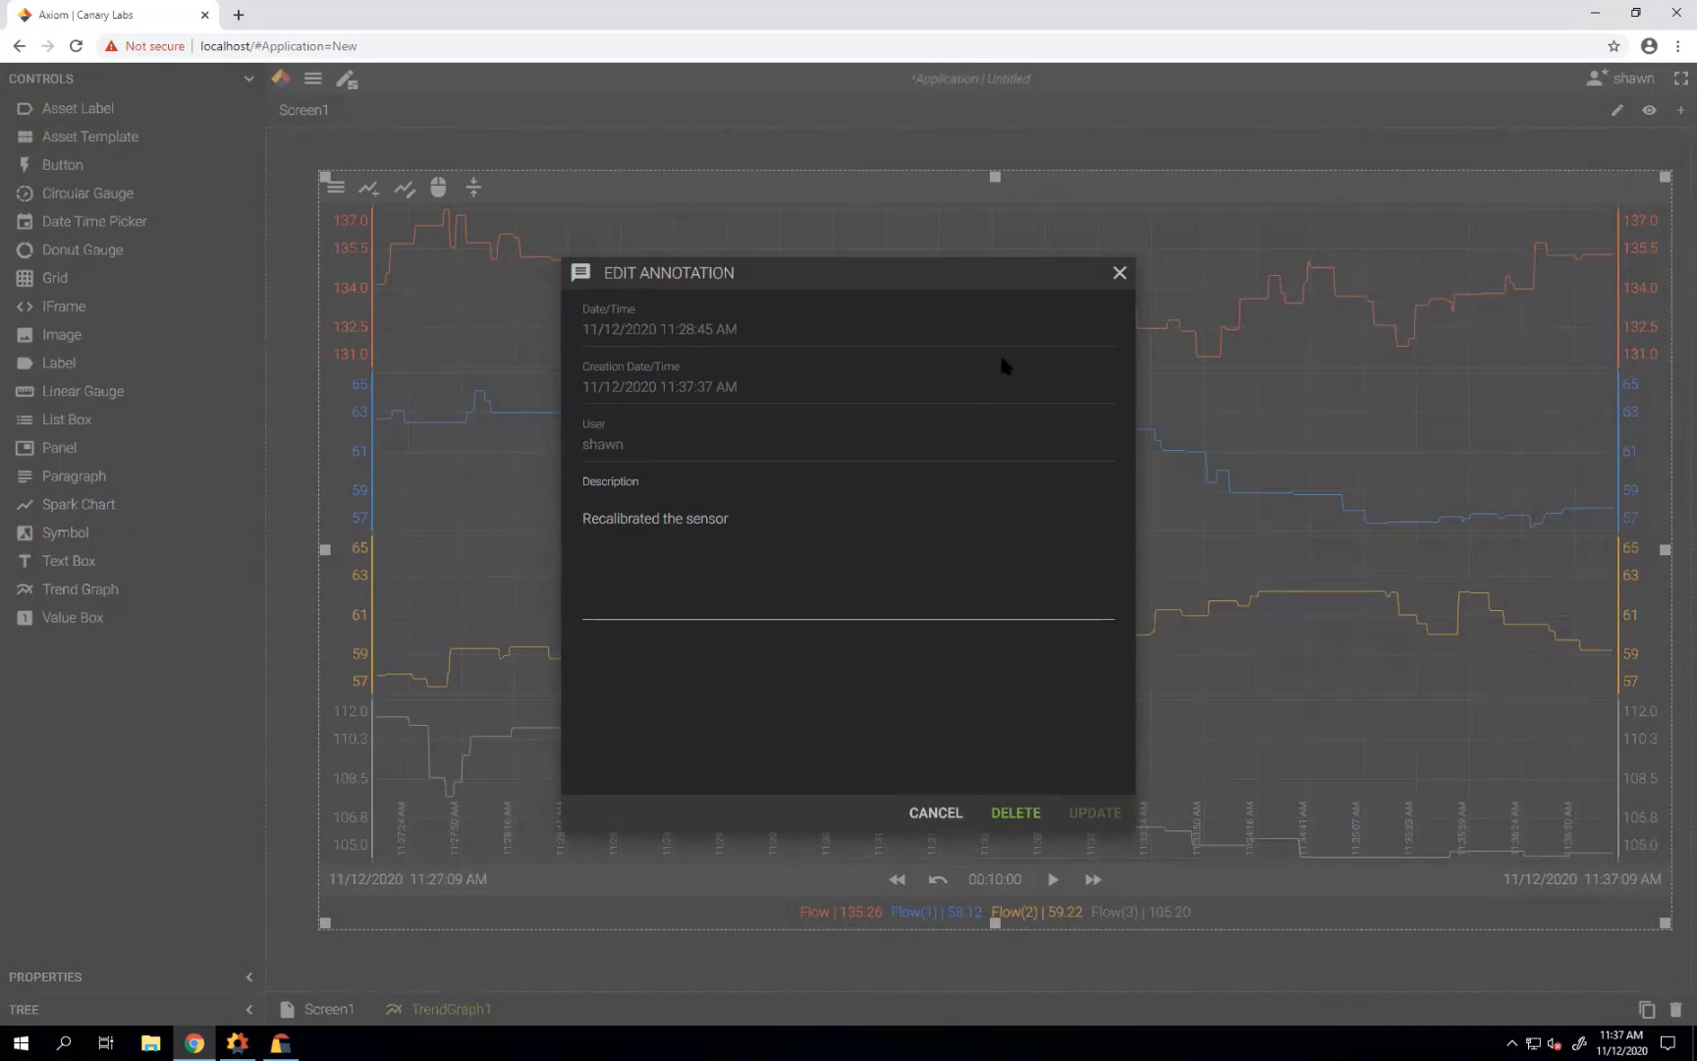
pyautogui.click(1120, 273)
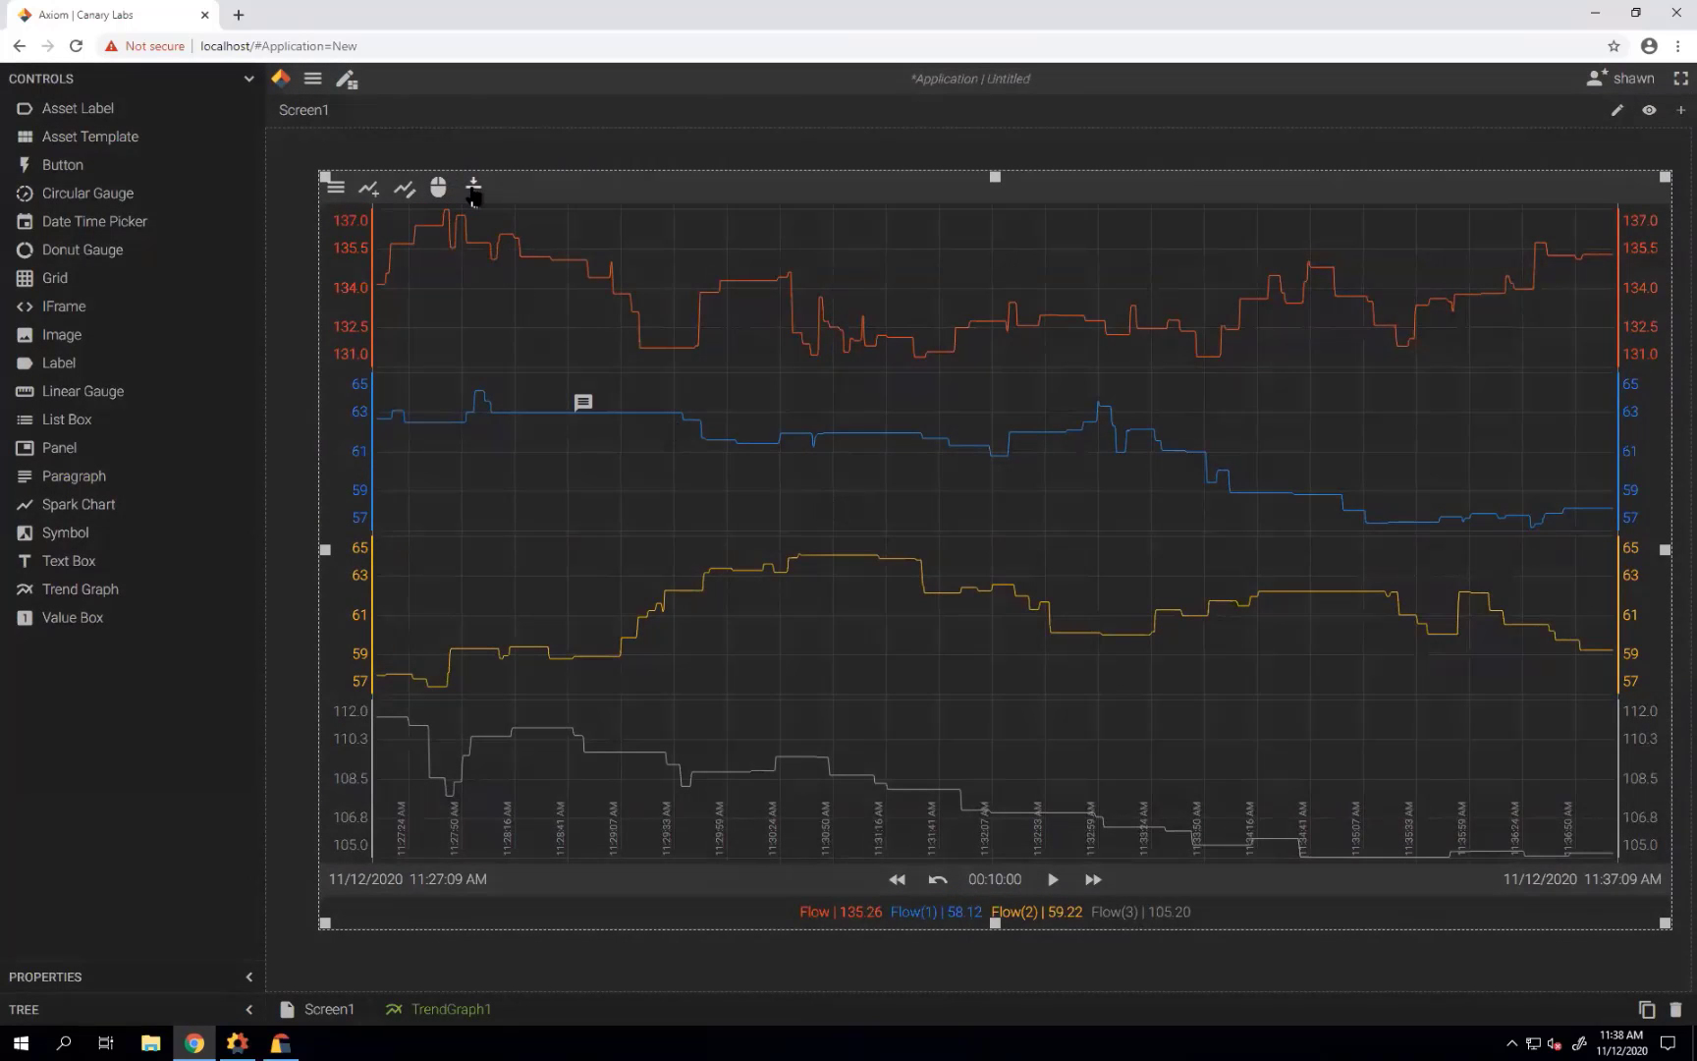
# Switch the graph back to Cursor mode and resume live trending.
pyautogui.click(438, 187)
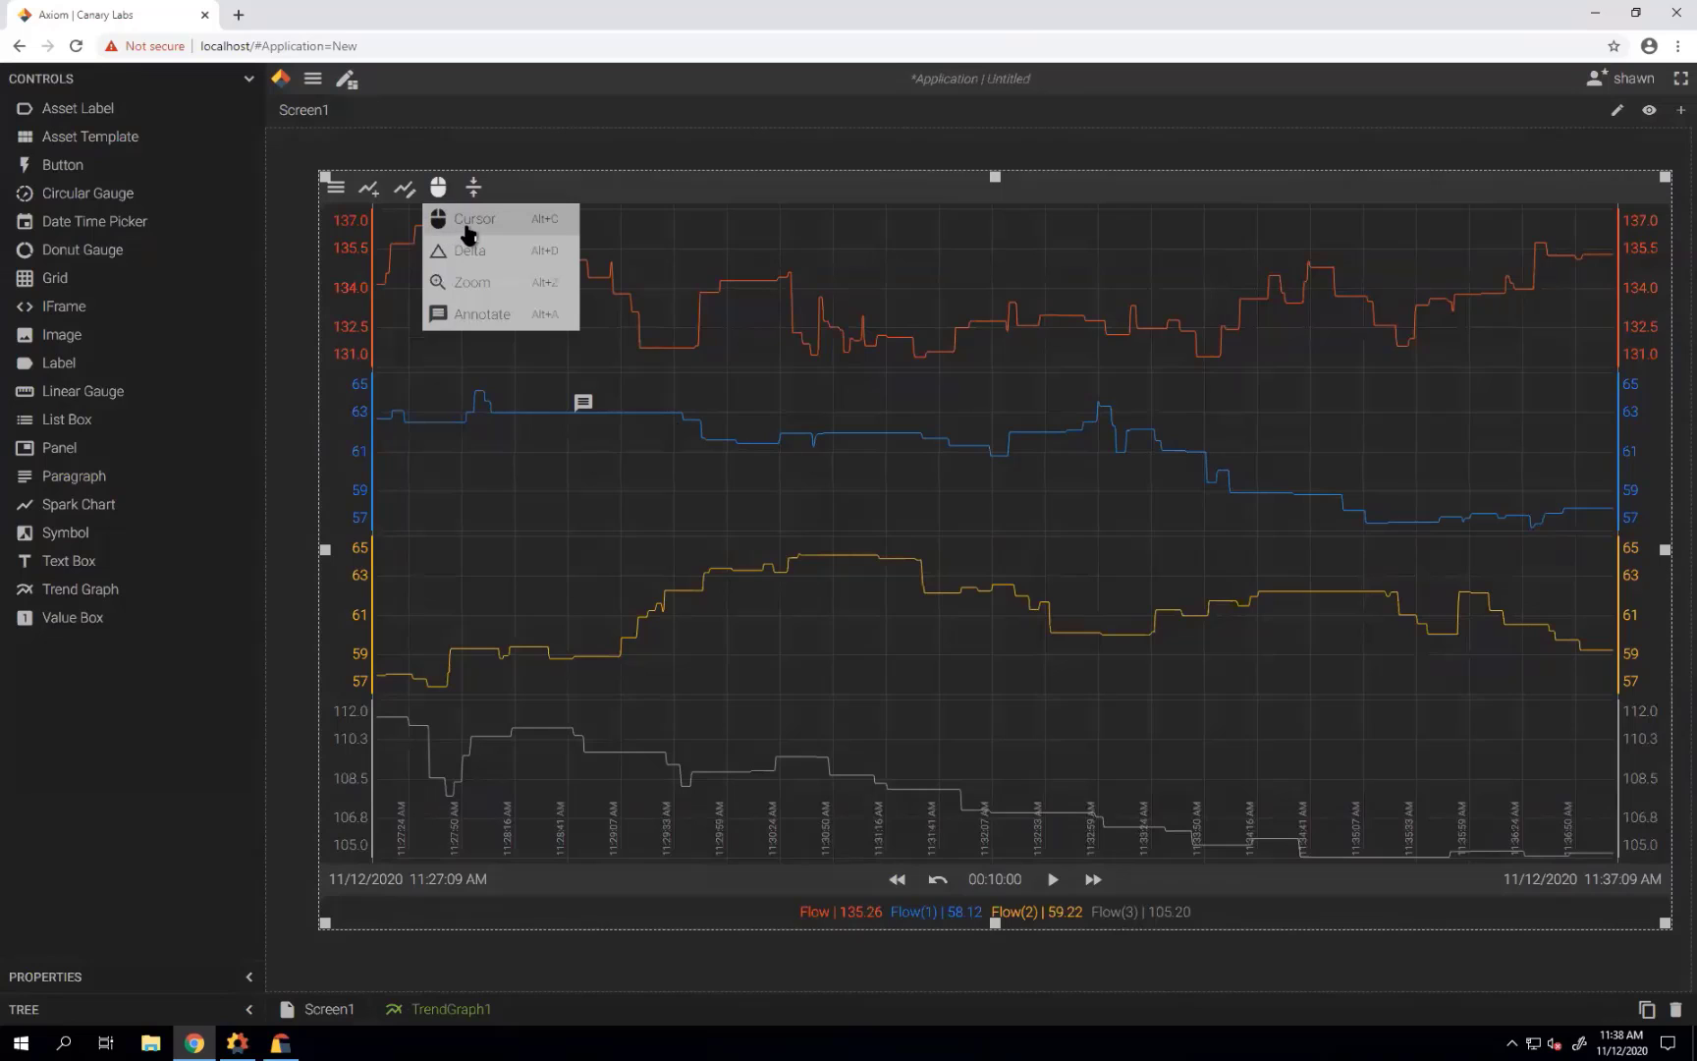
pyautogui.click(466, 222)
pyautogui.click(1053, 882)
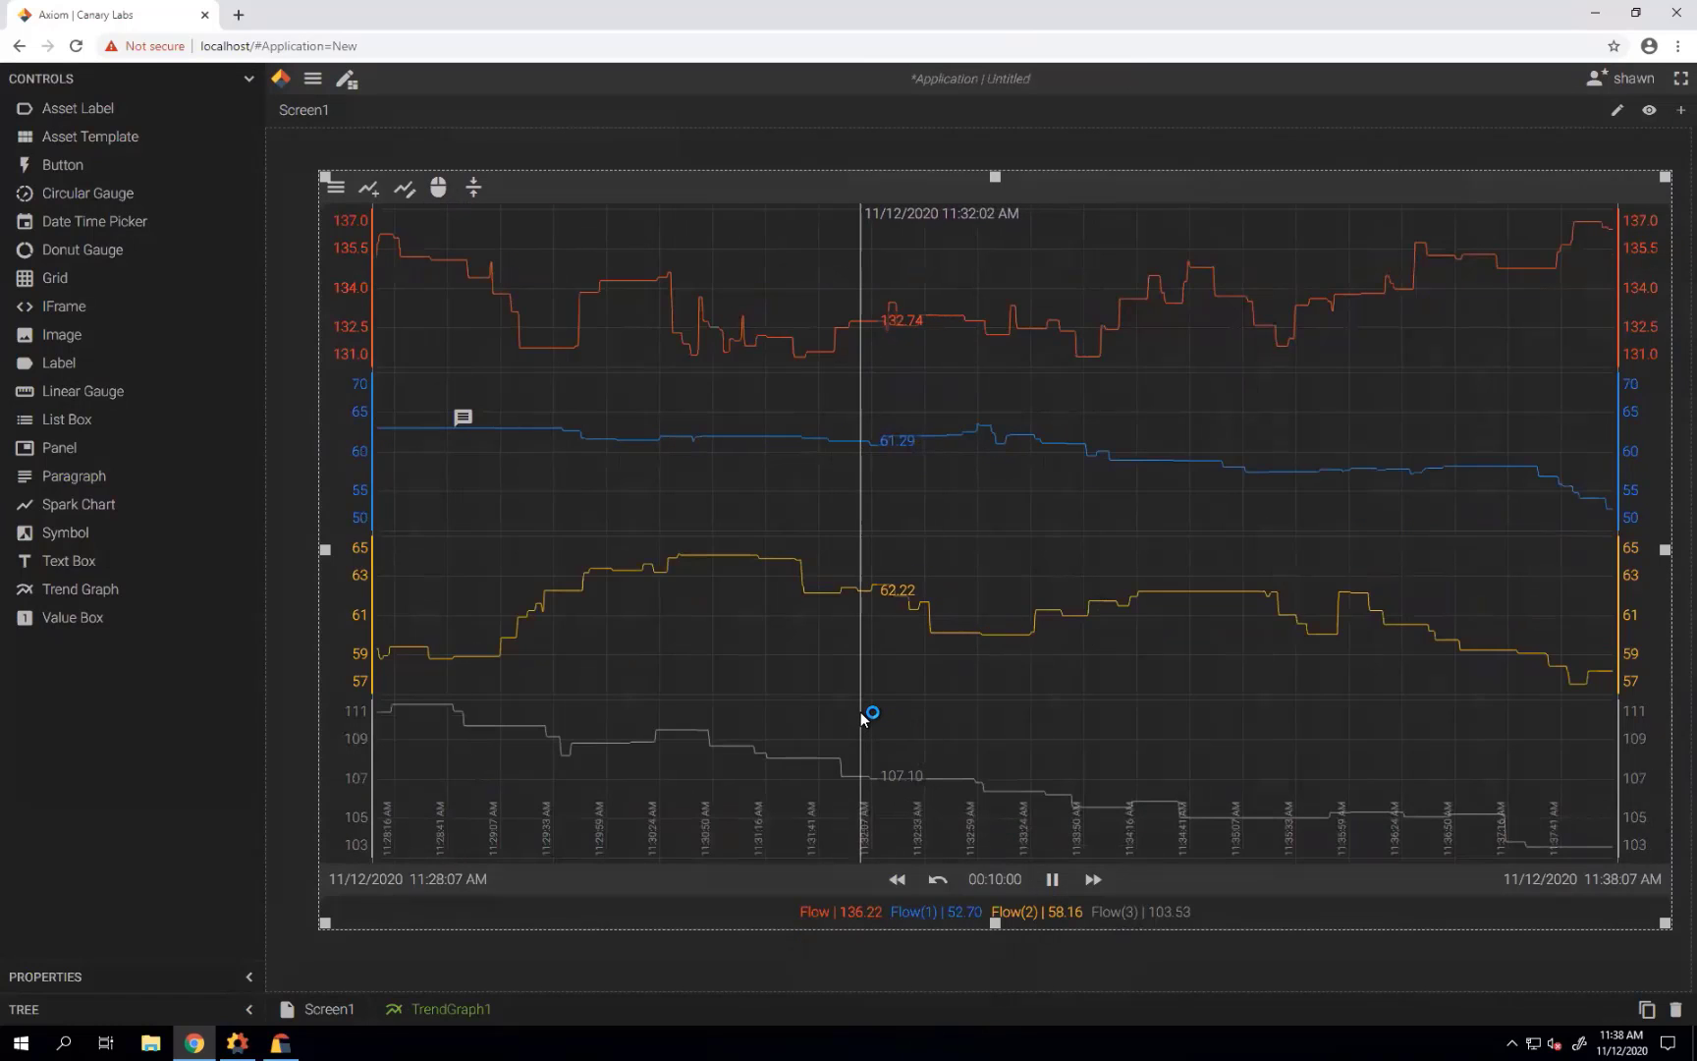
# Set a 2-hour time span, pause live trending, and show the mouse-mode menu.
pyautogui.click(994, 879)
pyautogui.click(884, 432)
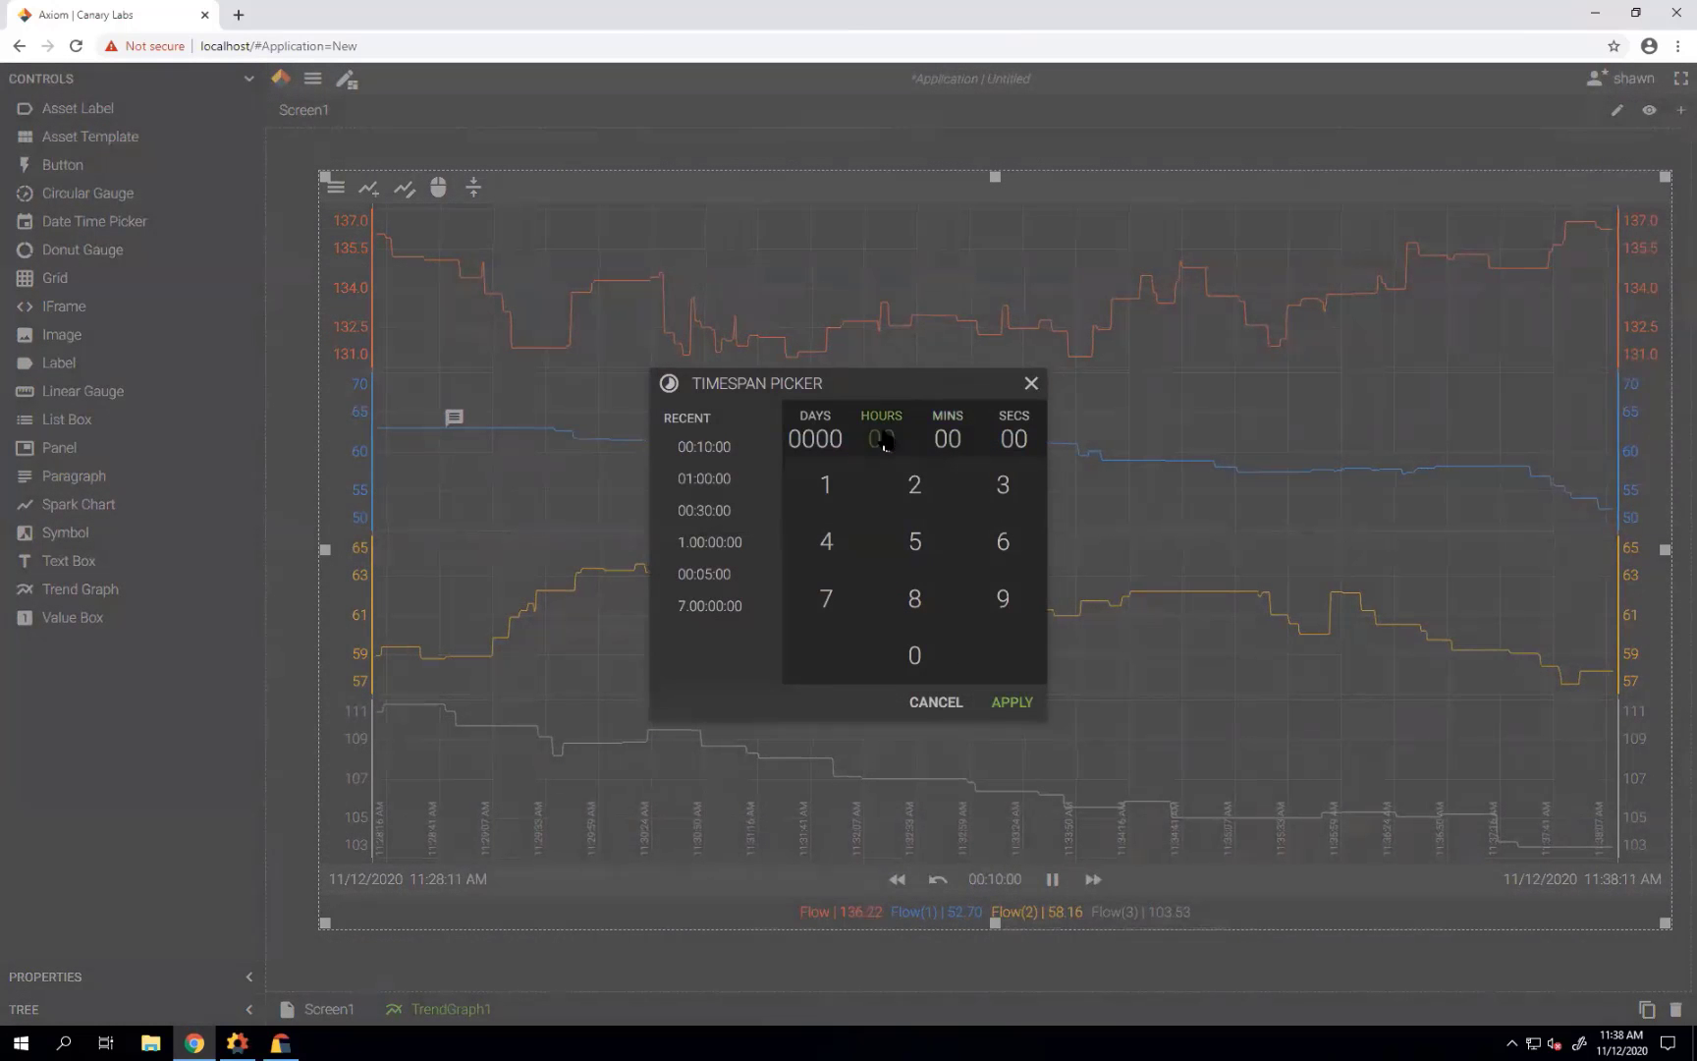
pyautogui.click(911, 506)
pyautogui.click(988, 702)
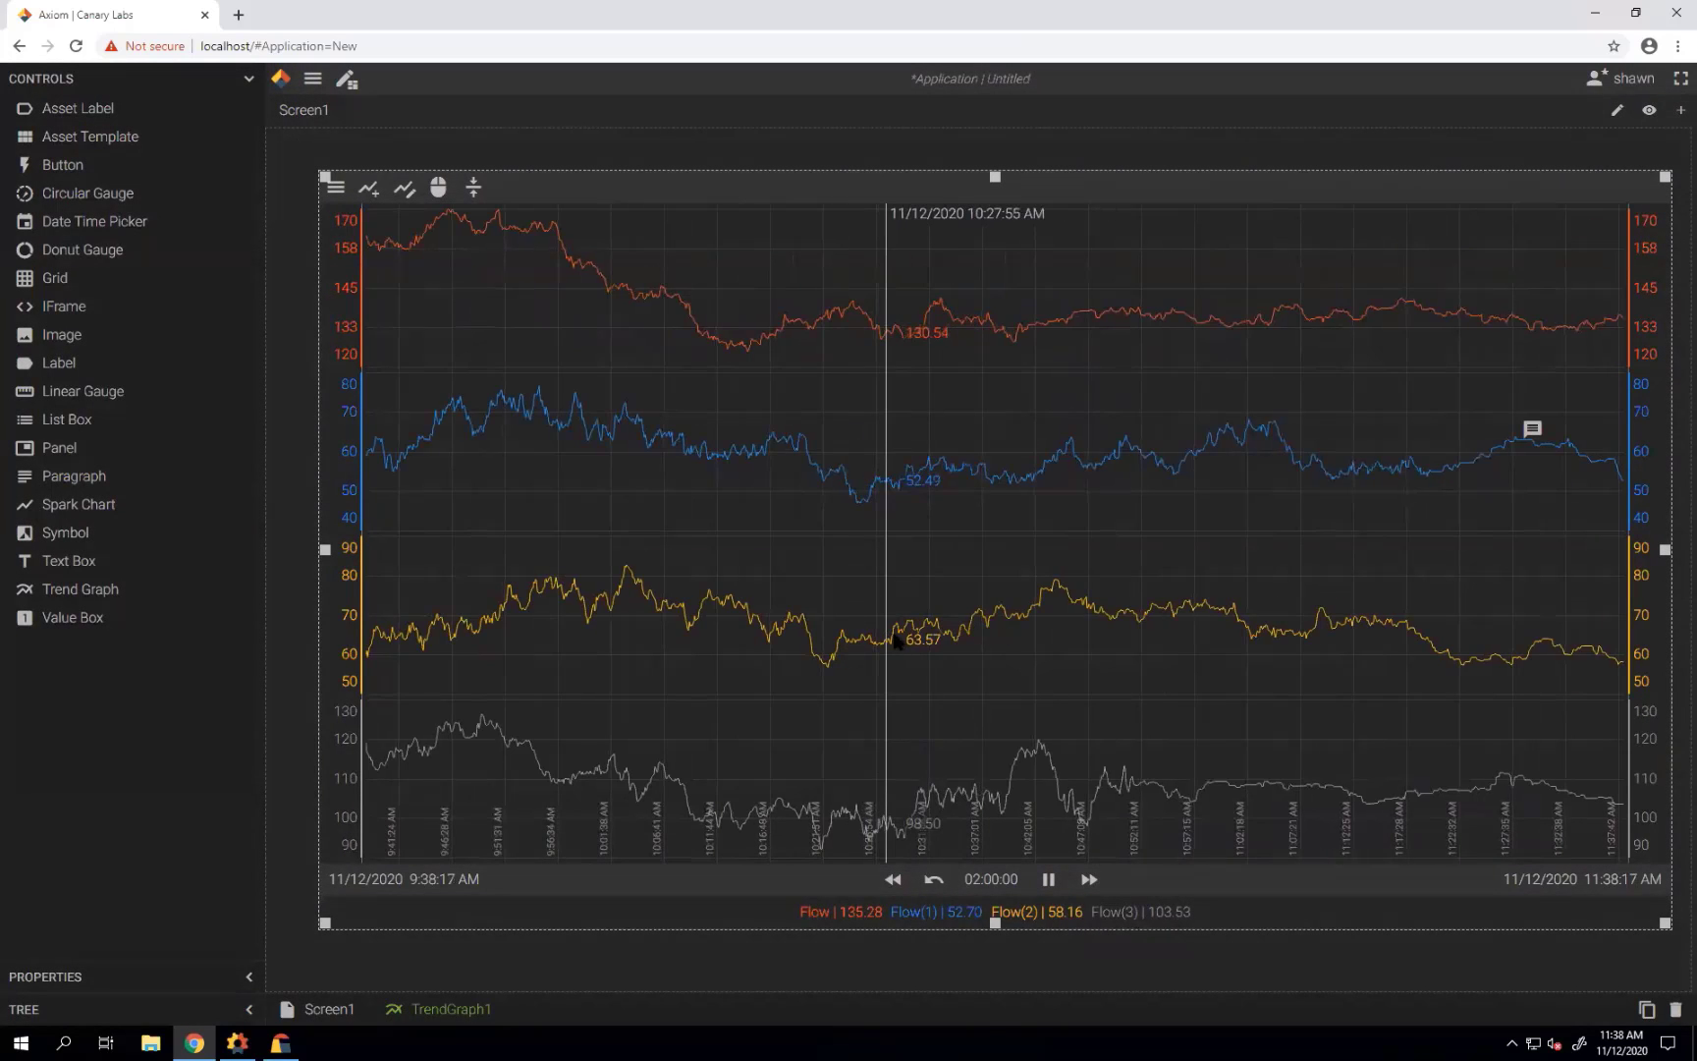
pyautogui.click(1048, 880)
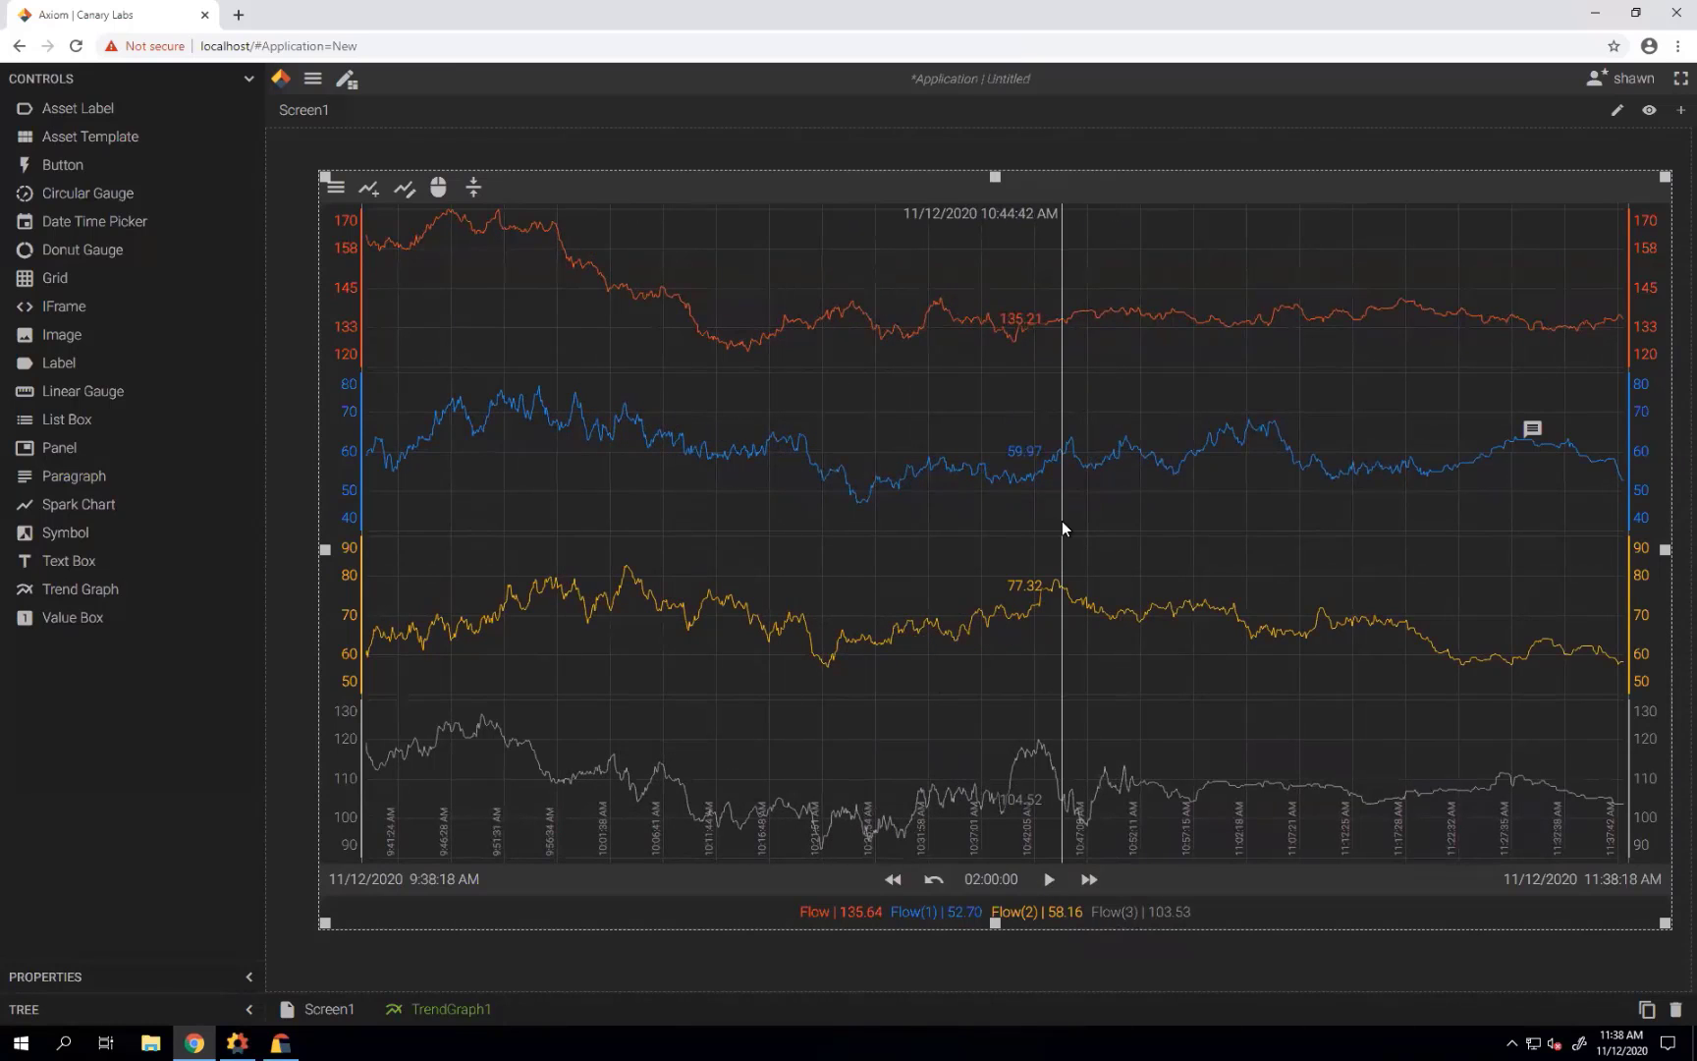
pyautogui.click(438, 186)
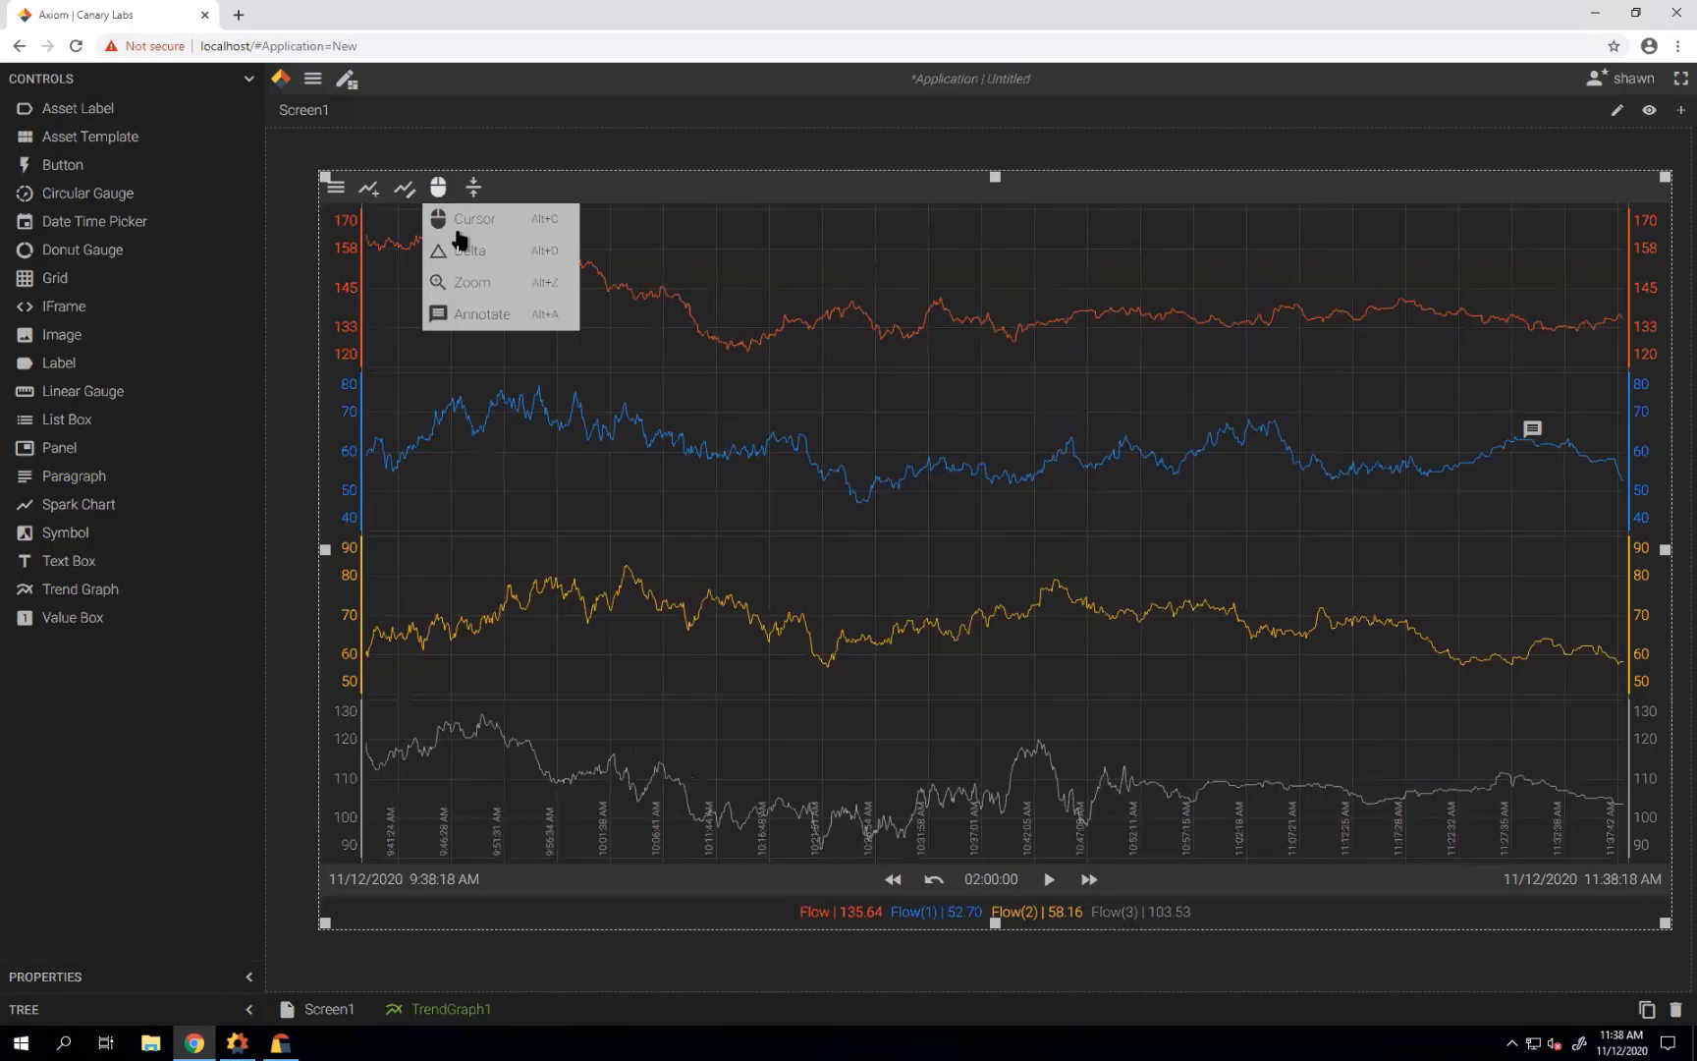
# In Zoom mode, zoom to 10:05–10:46 and a shorter stretch, then undo back to two hours.
pyautogui.click(468, 285)
pyautogui.moveTo(648, 534); pyautogui.dragTo(1077, 534)
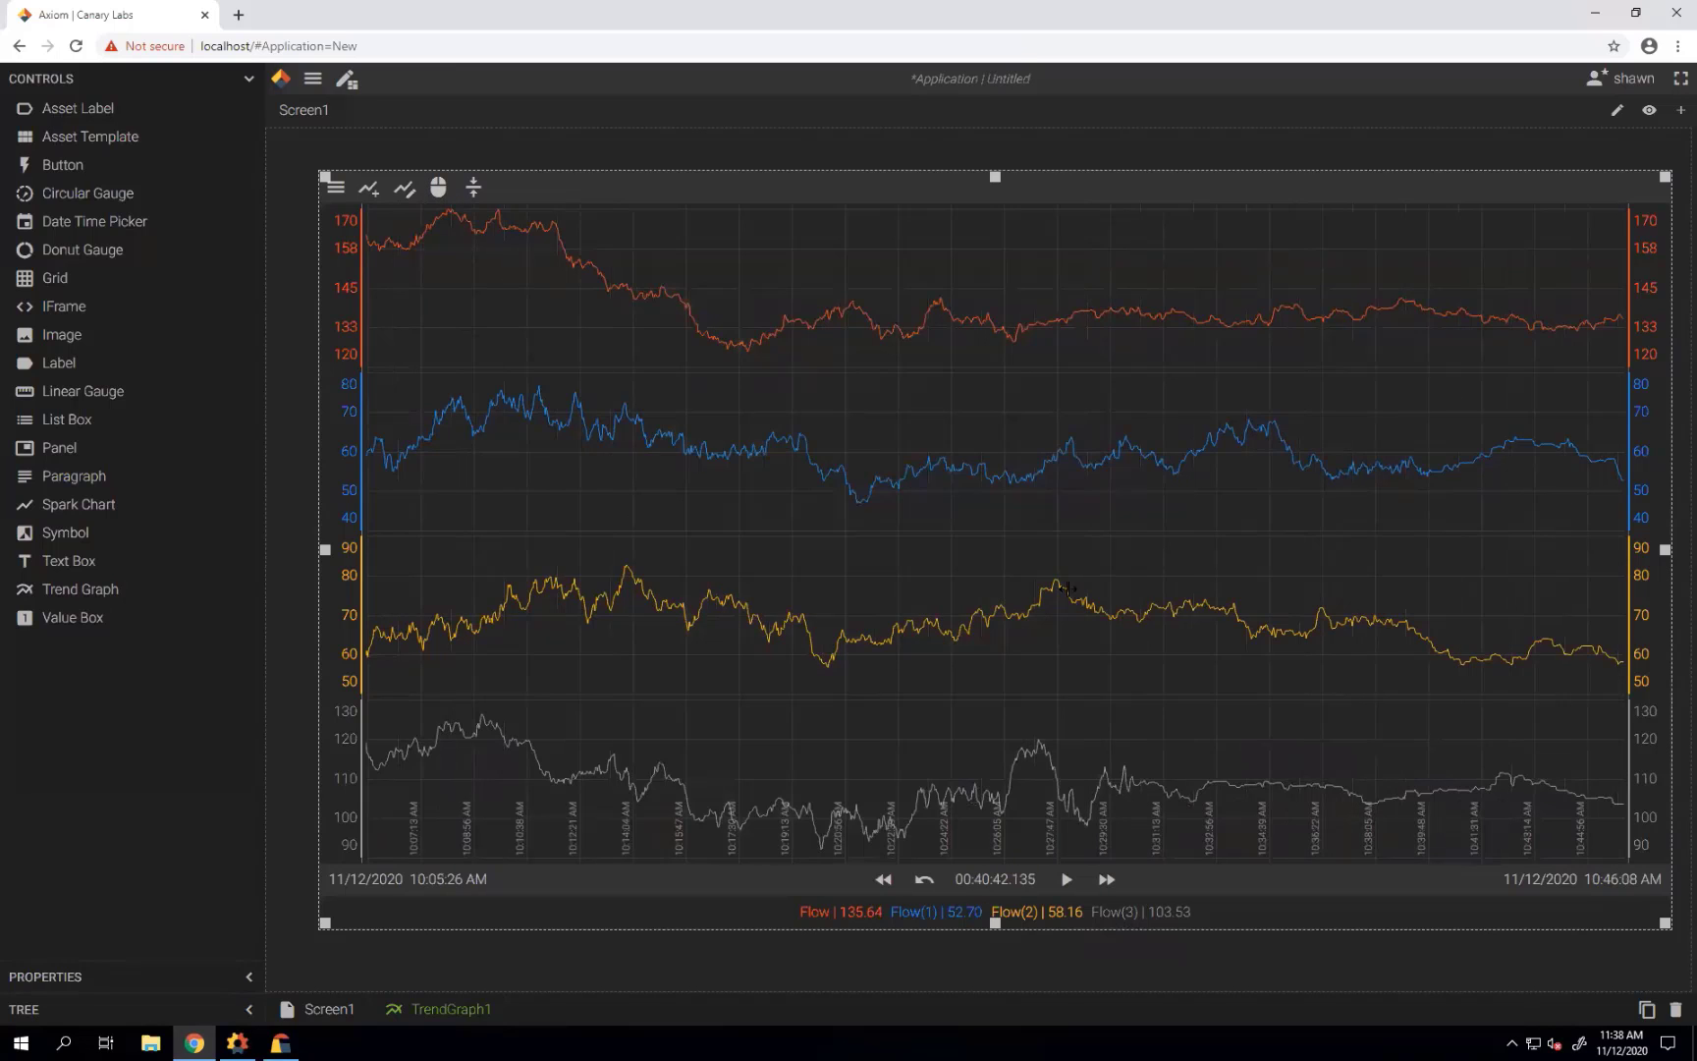
pyautogui.moveTo(792, 502); pyautogui.dragTo(956, 512)
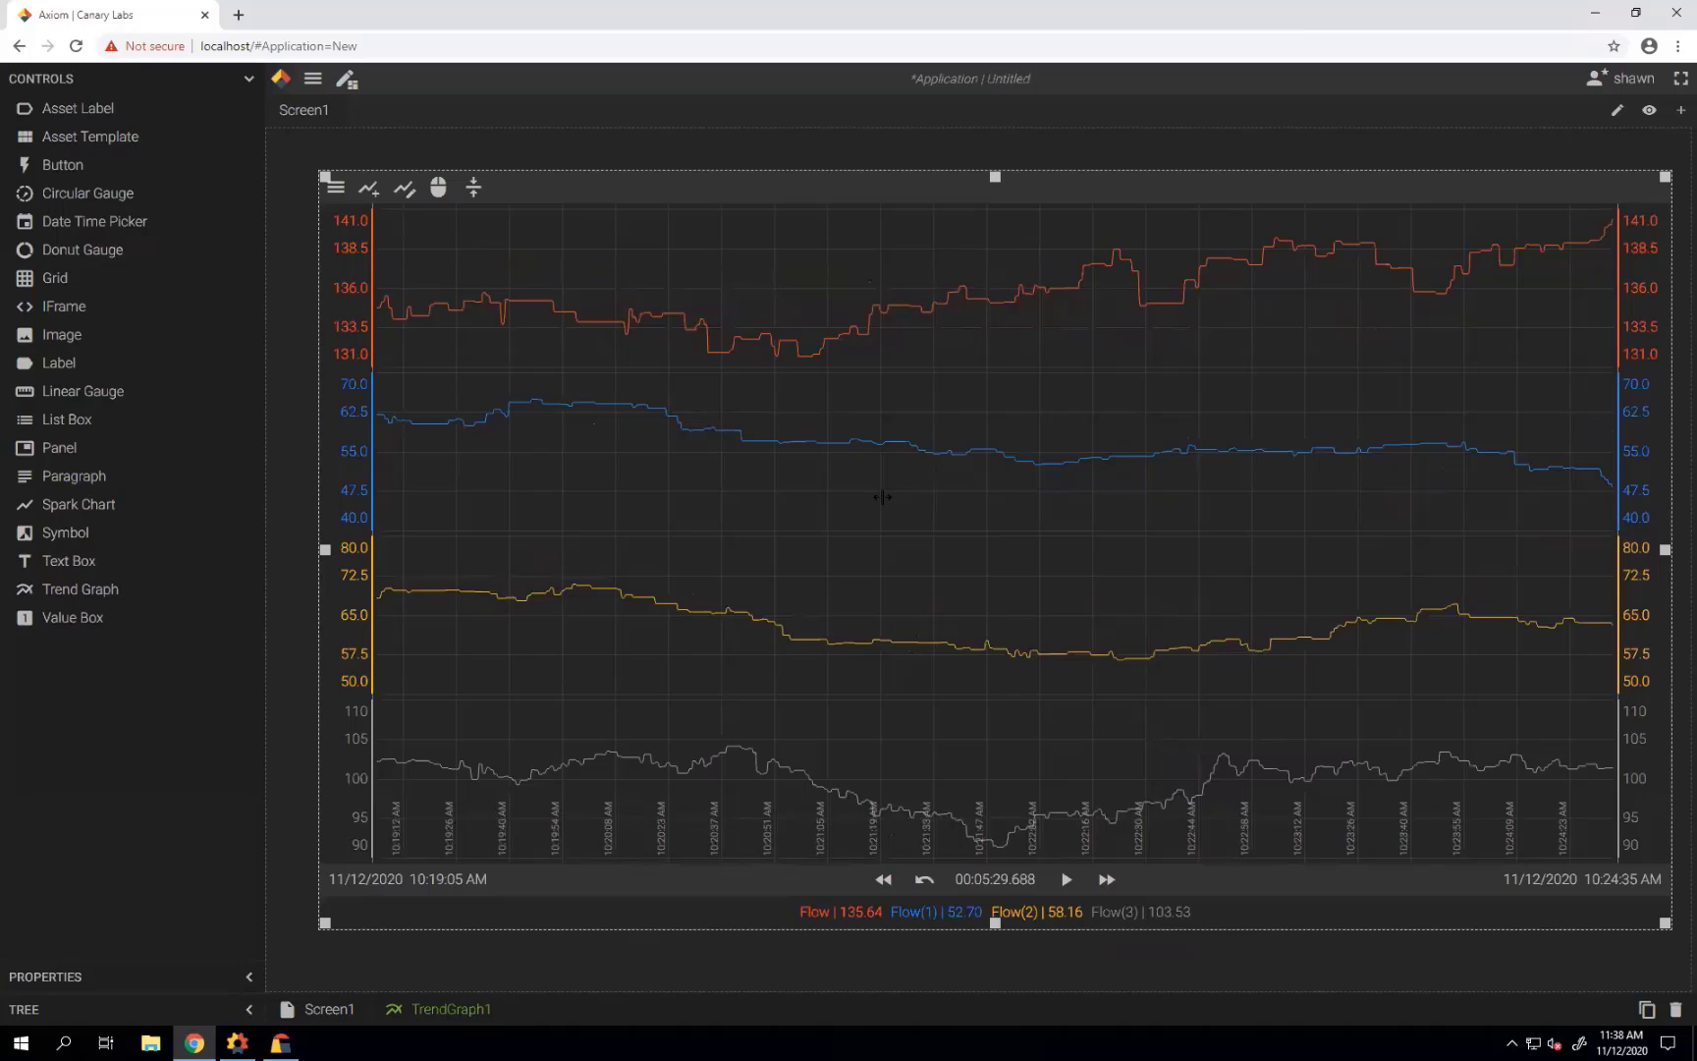
pyautogui.click(924, 883)
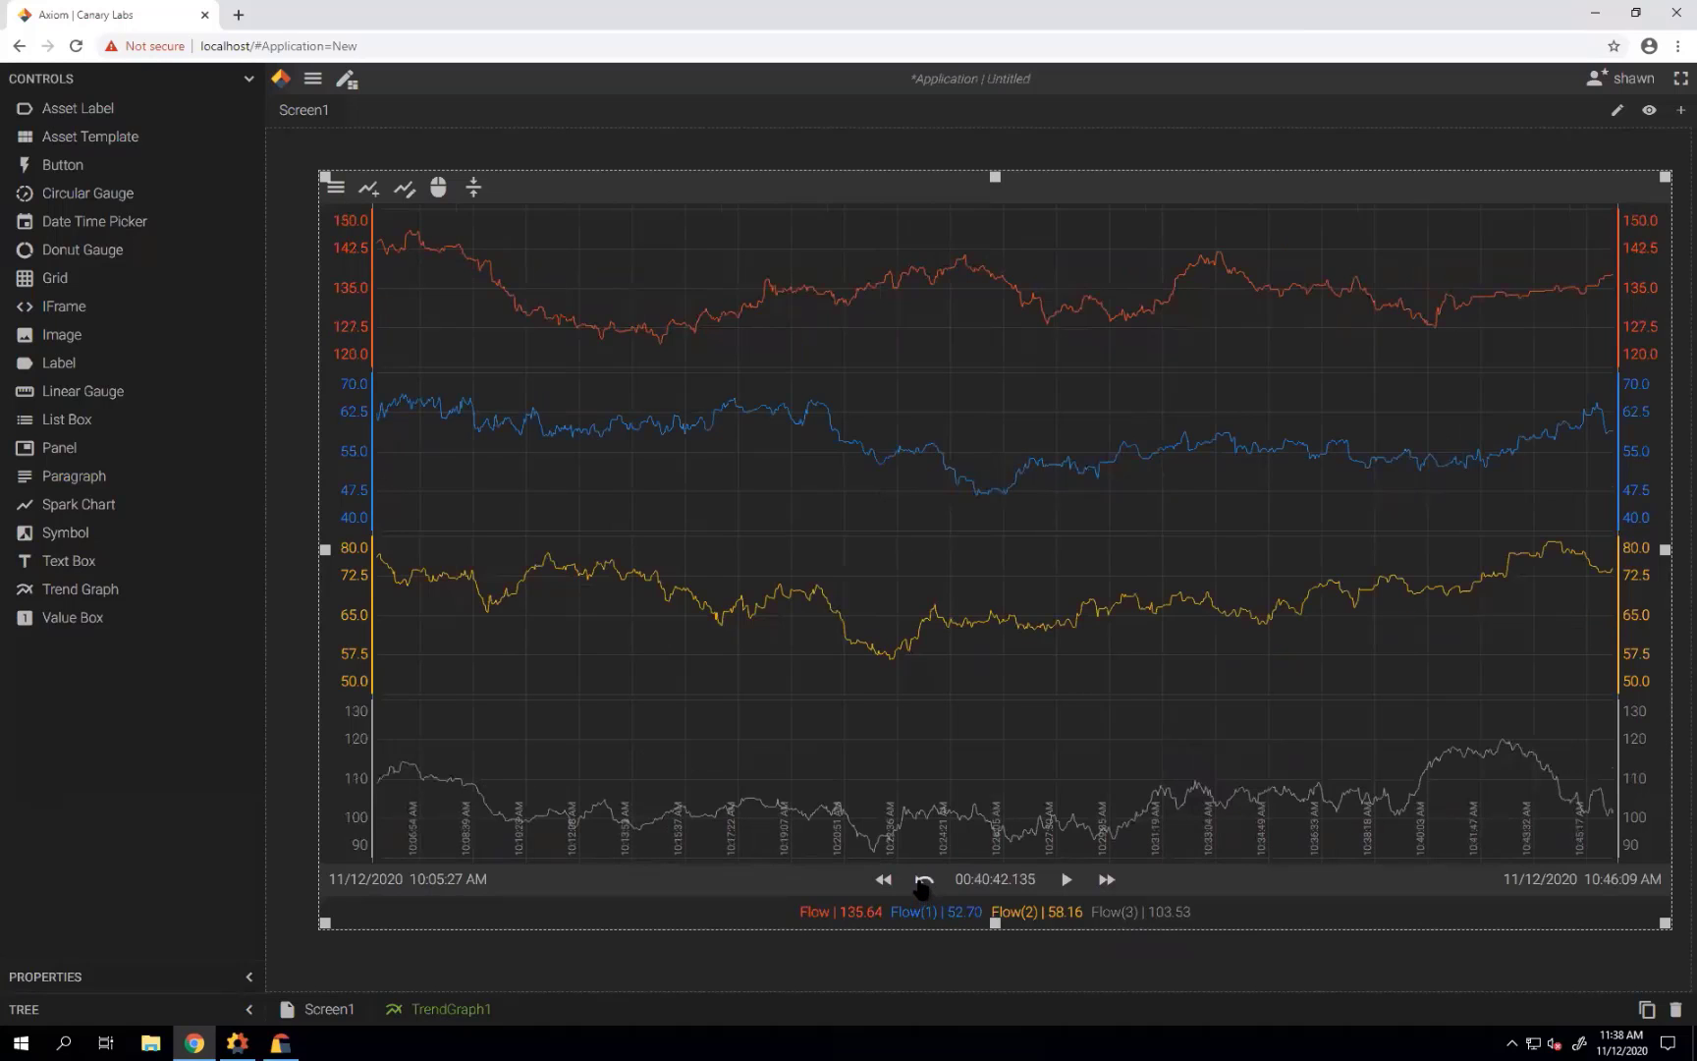
pyautogui.doubleClick(802, 437)
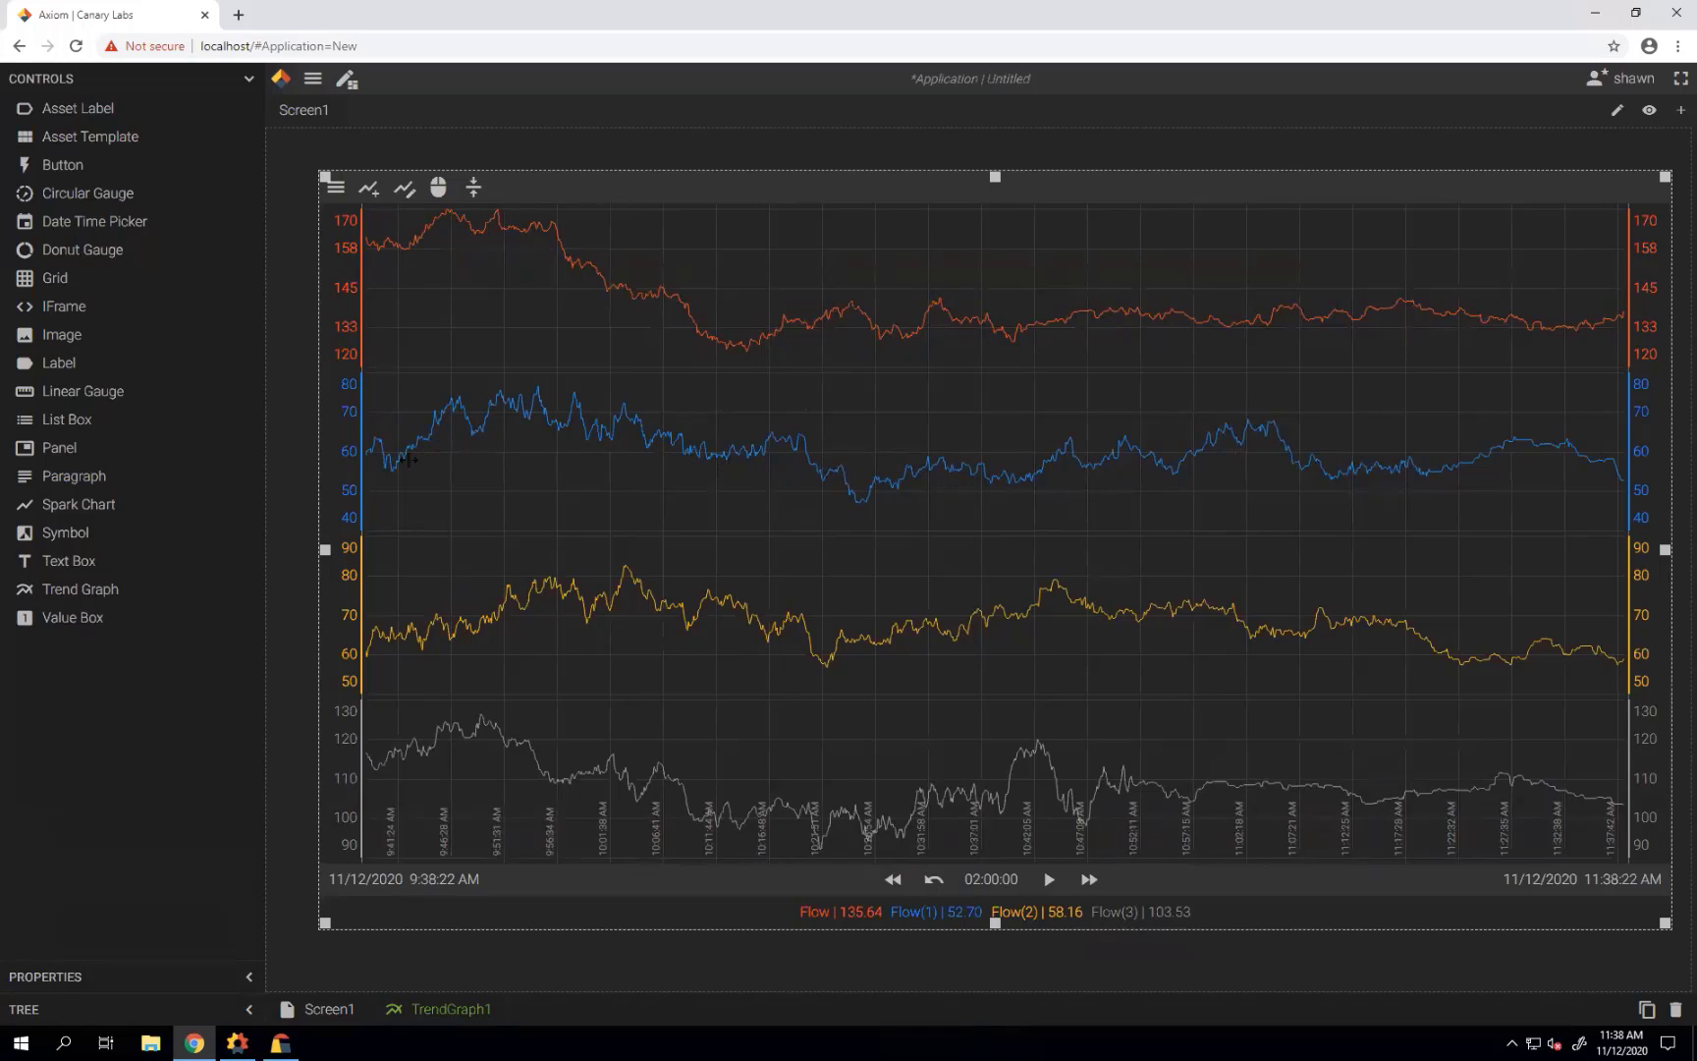
pyautogui.moveTo(350, 469); pyautogui.dragTo(354, 632)
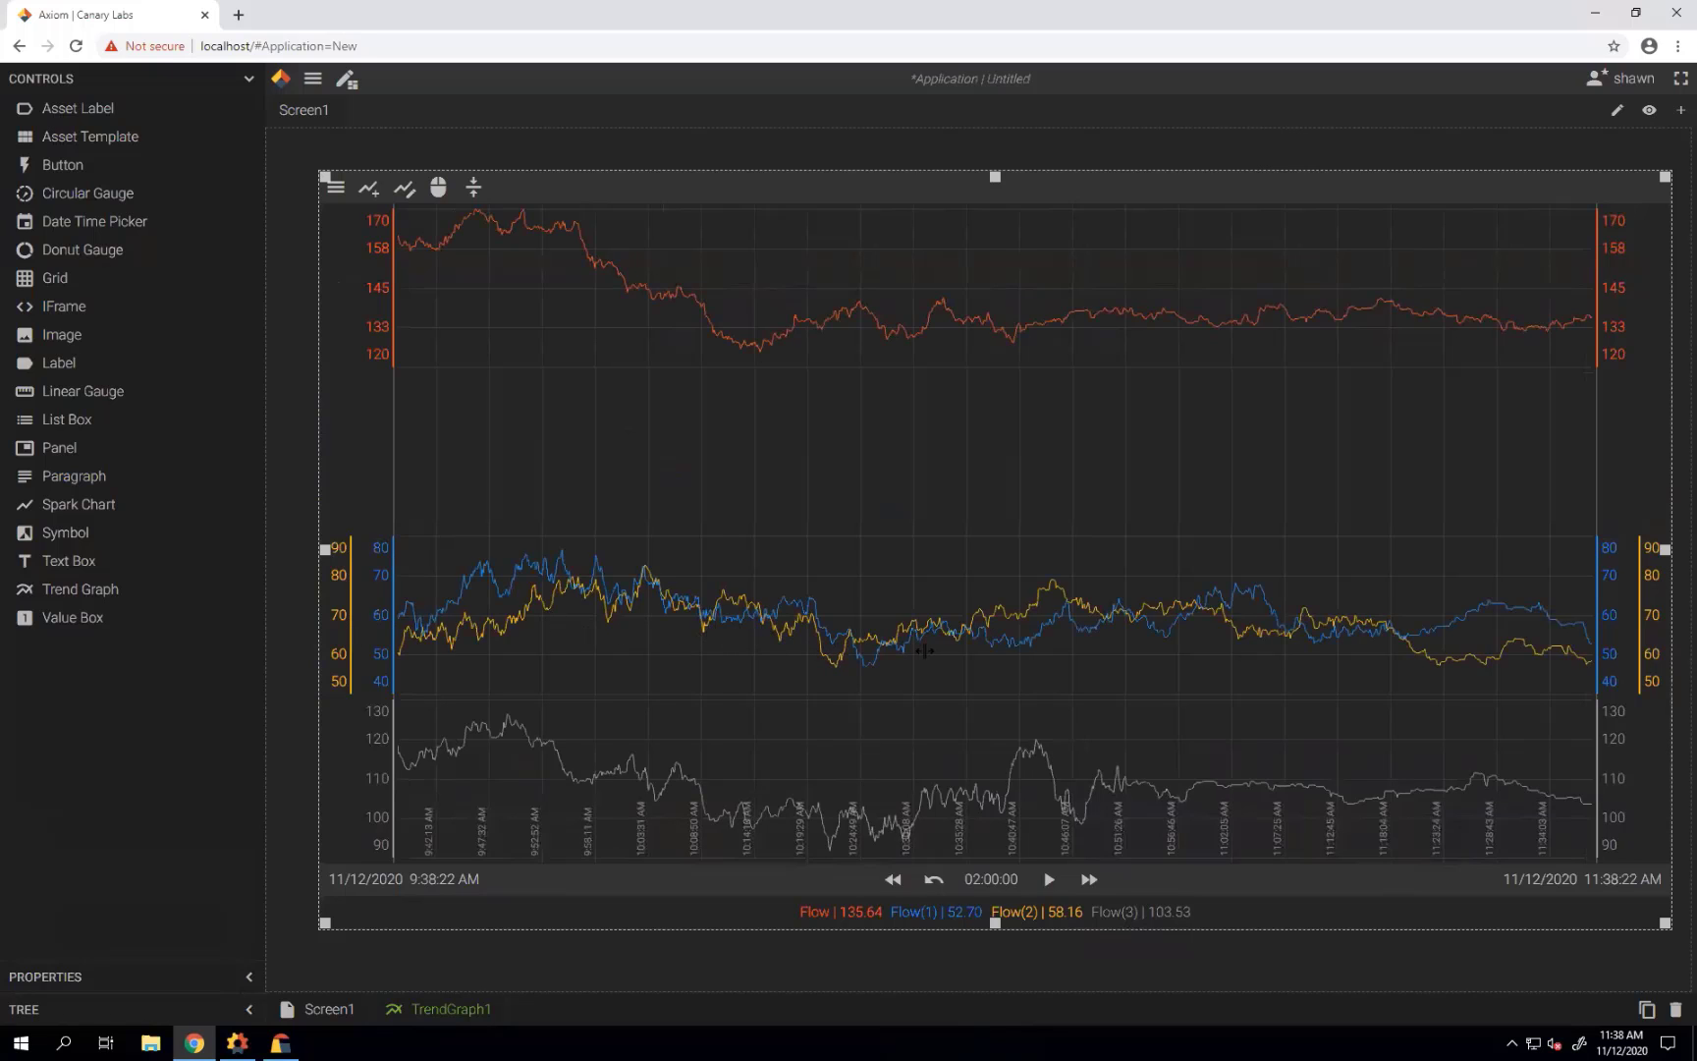
pyautogui.click(472, 192)
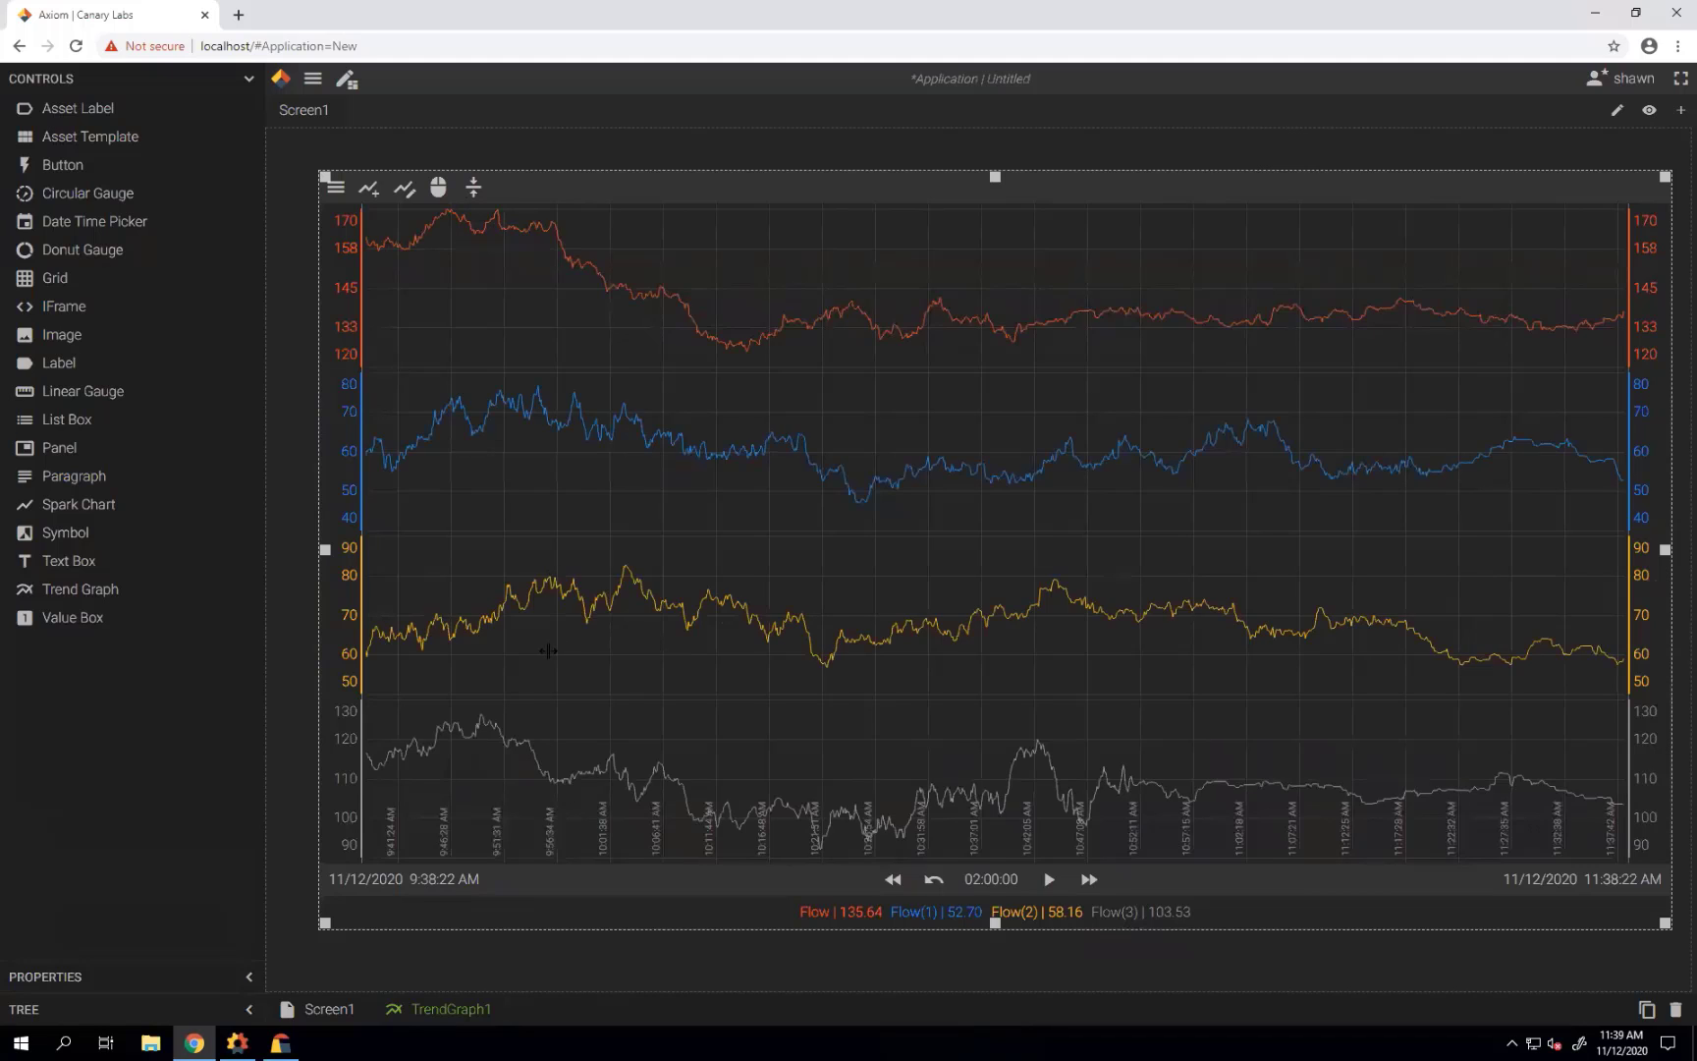
pyautogui.moveTo(344, 474); pyautogui.dragTo(341, 623)
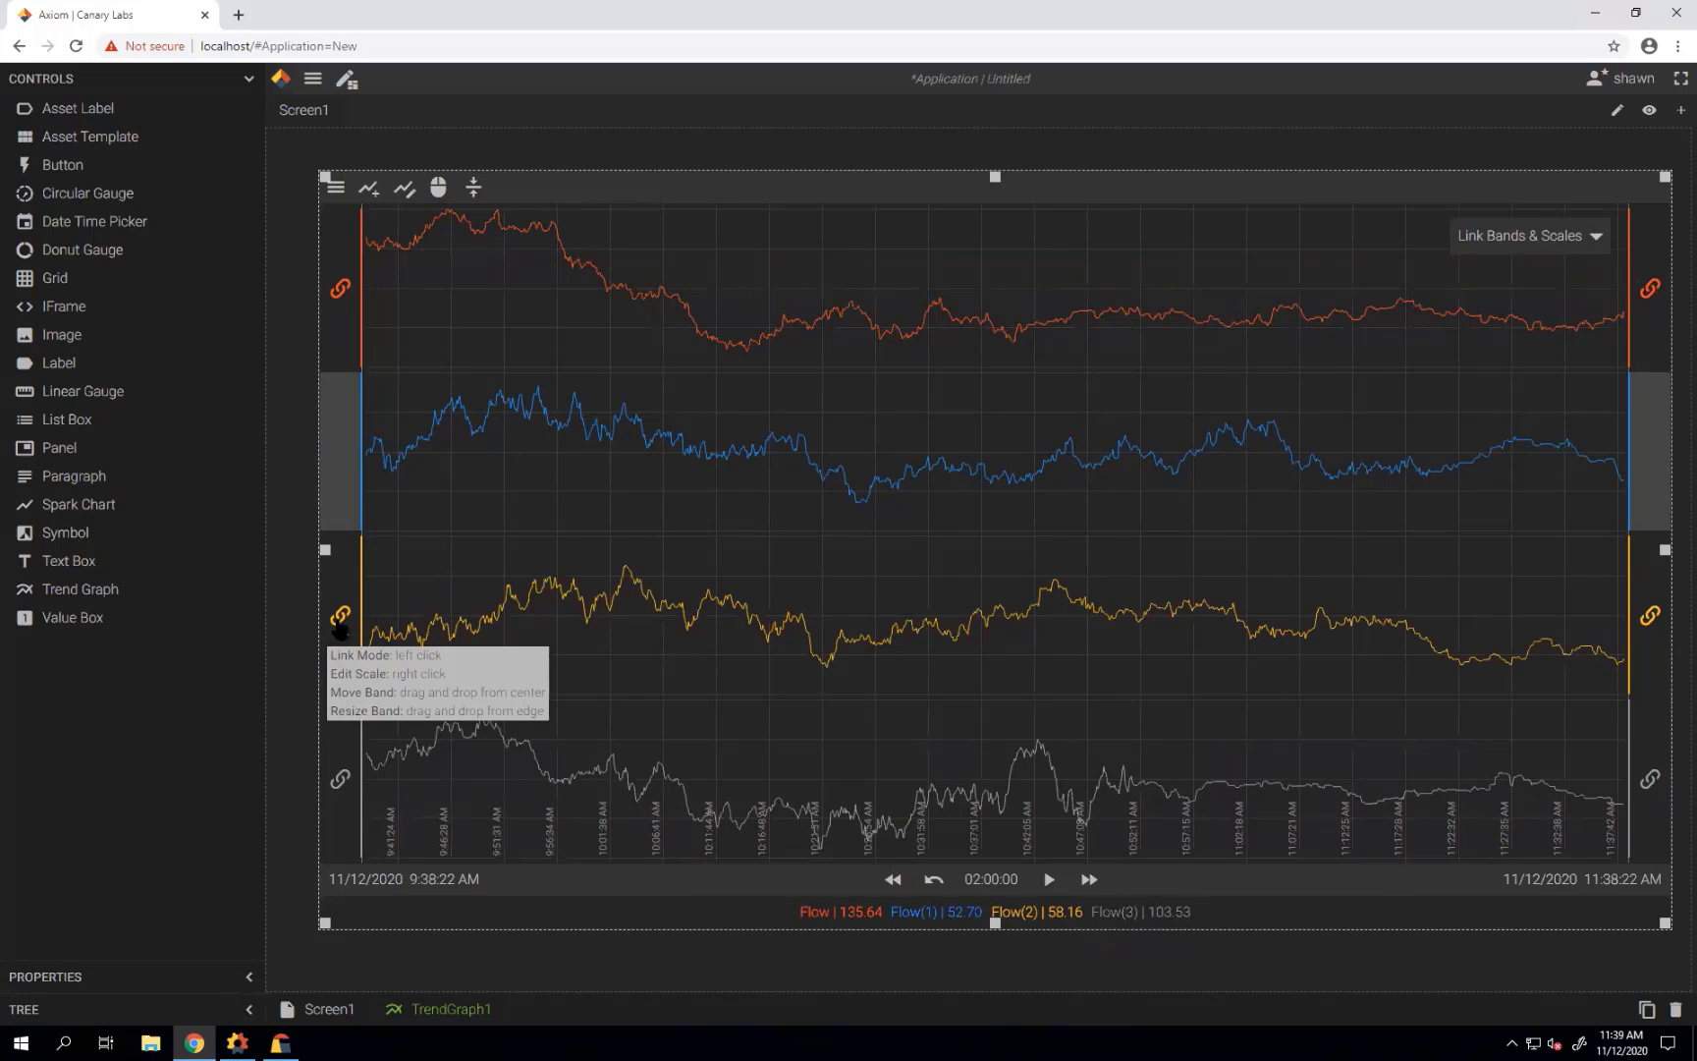
pyautogui.click(339, 620)
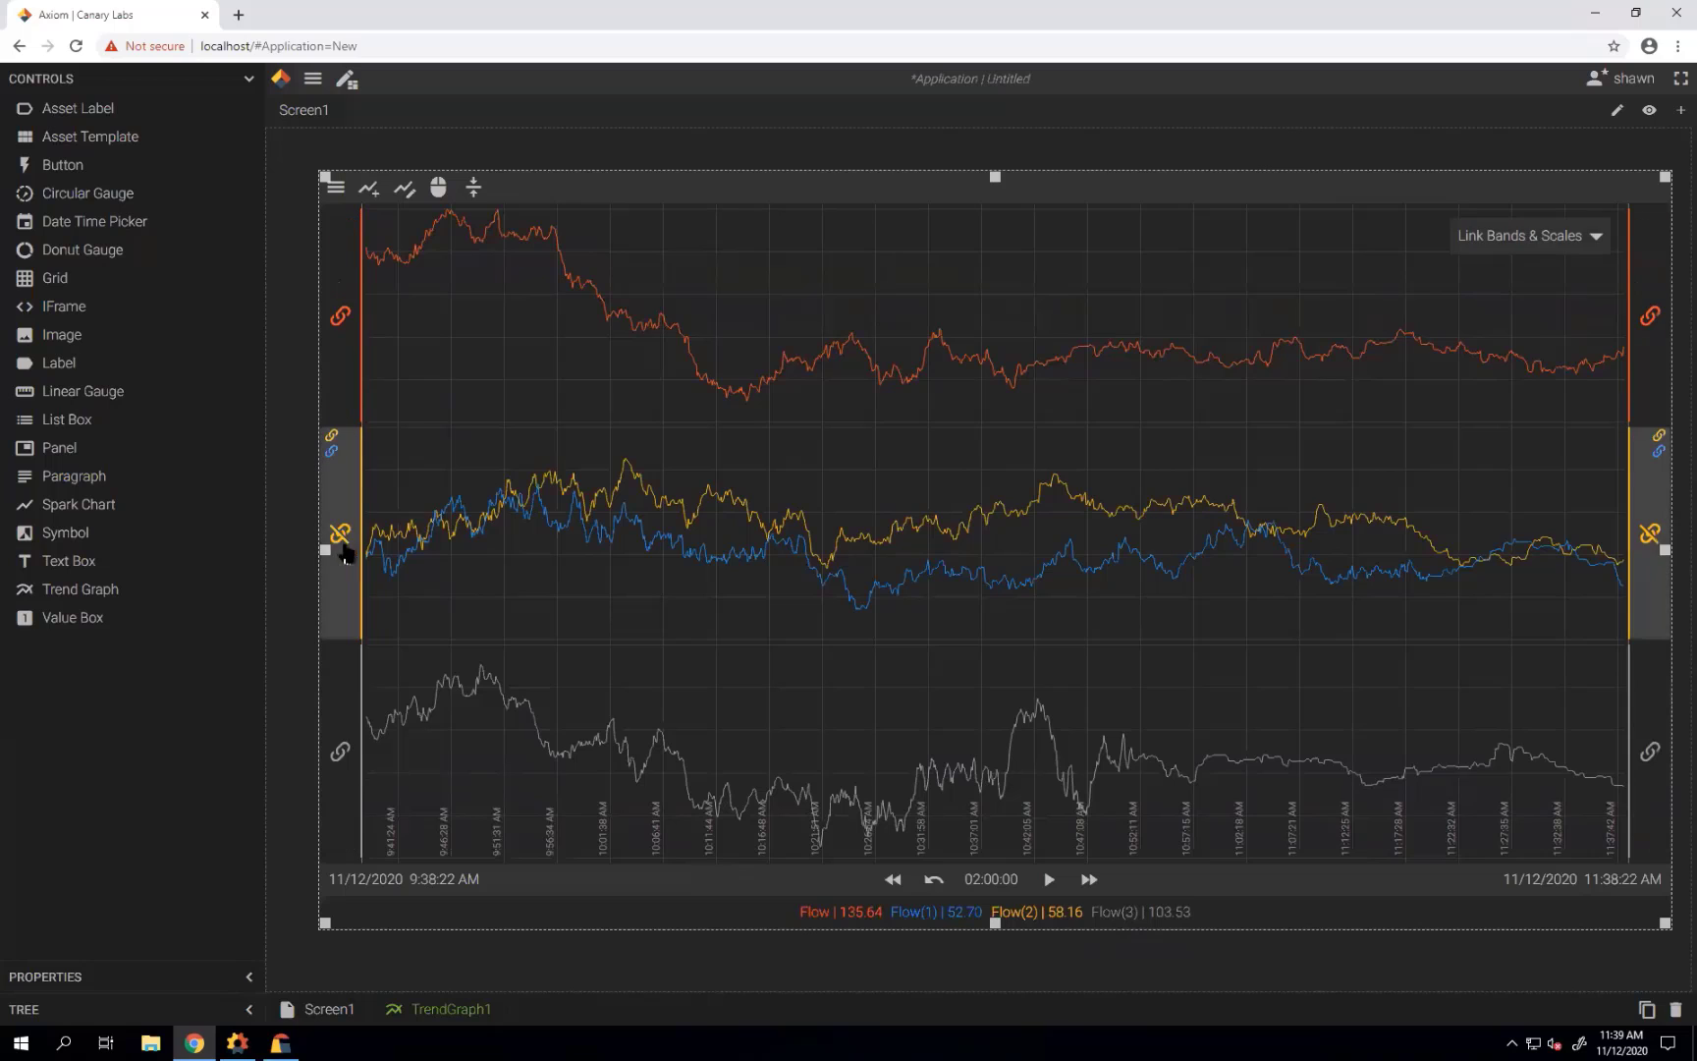
pyautogui.click(342, 546)
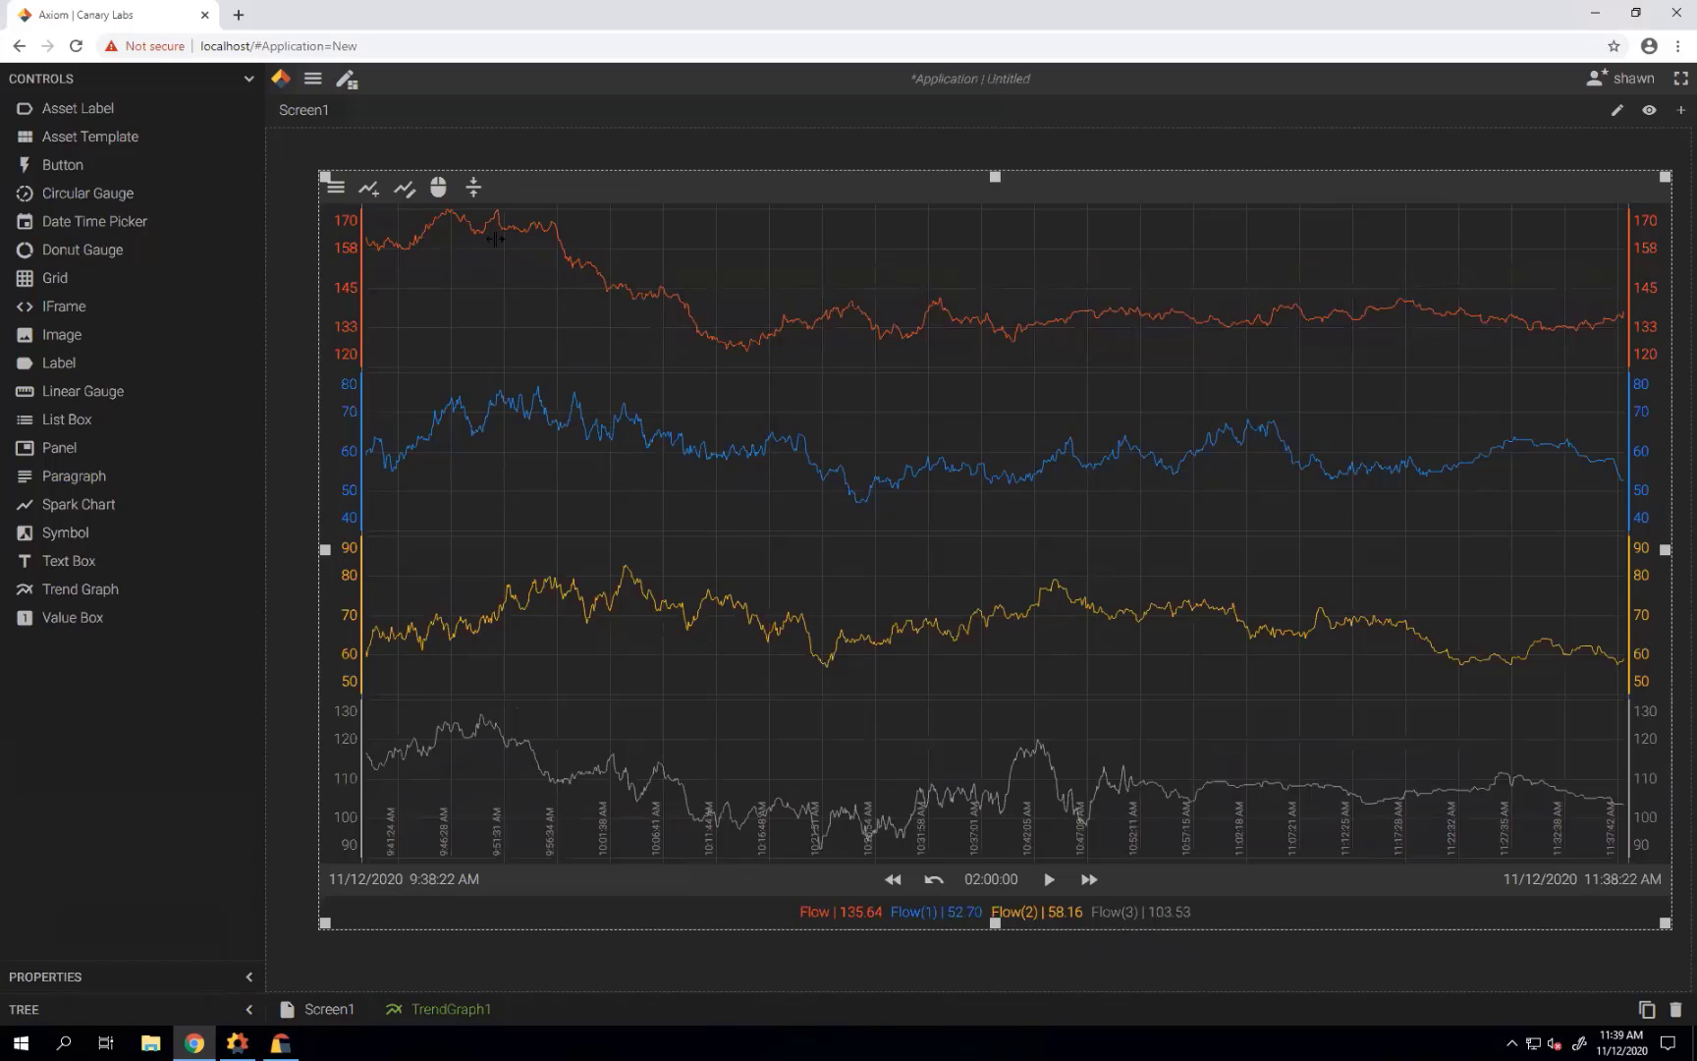
# Add the Pump 3.Flow tag to the trend graph.
pyautogui.click(371, 195)
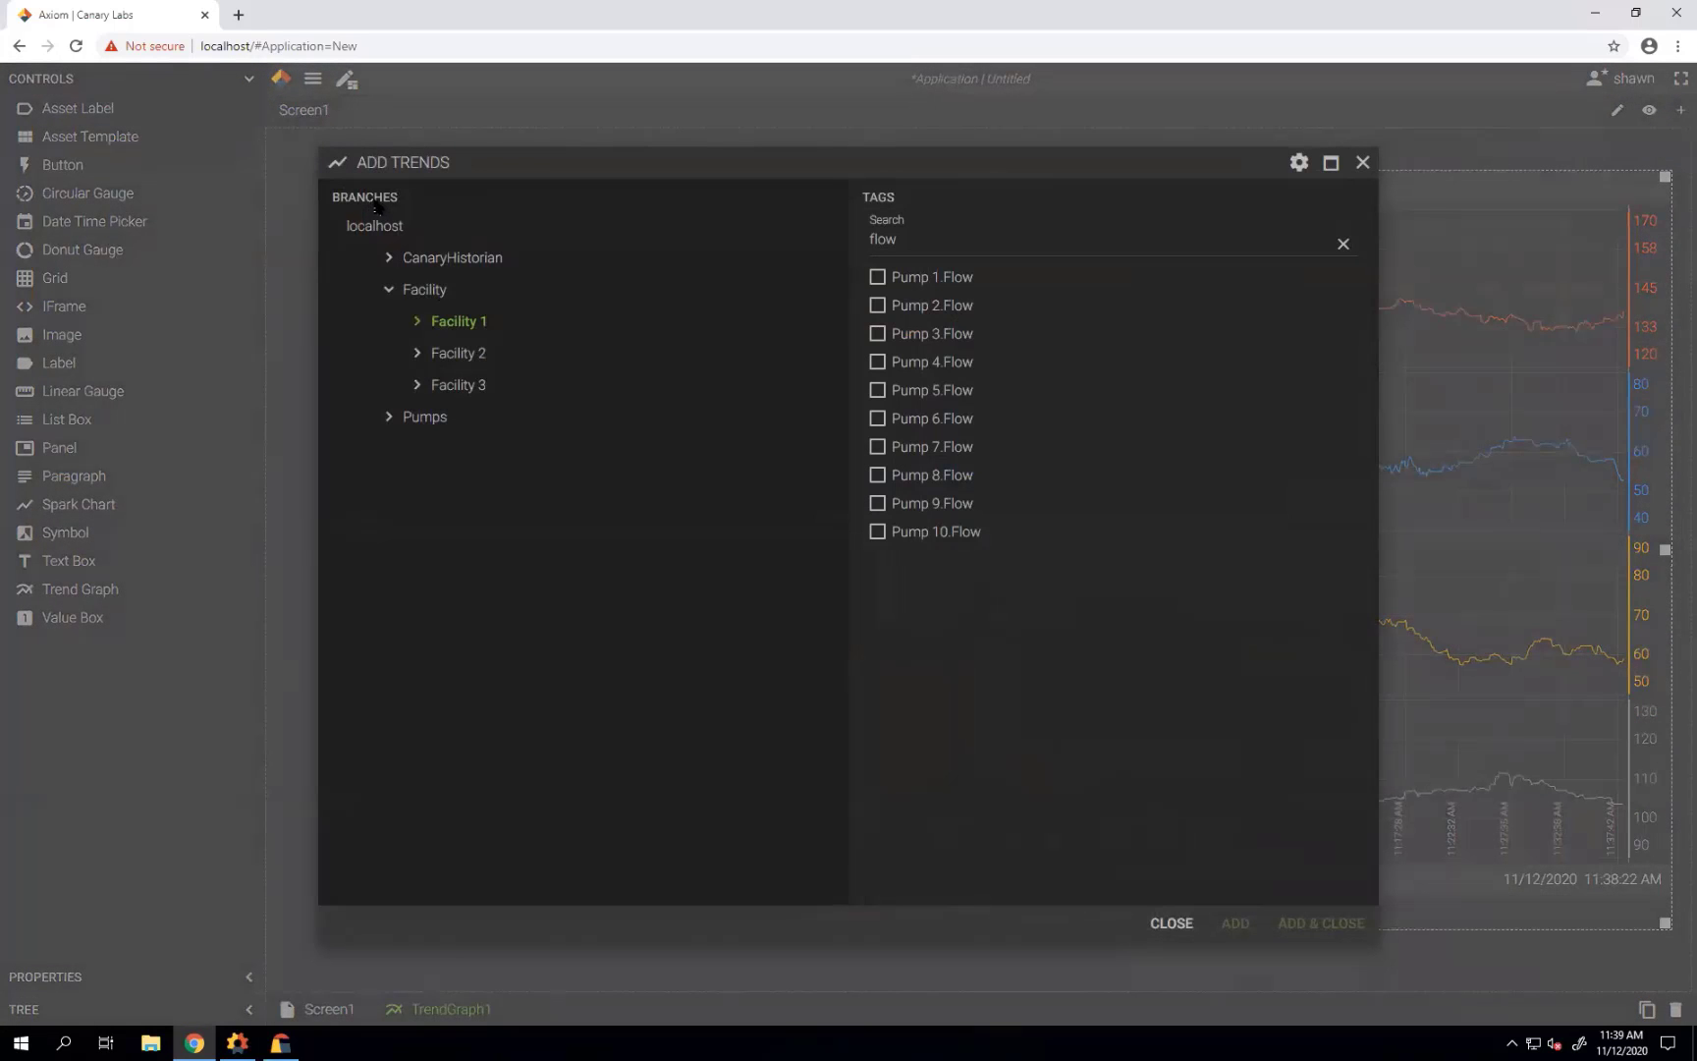
pyautogui.click(877, 333)
pyautogui.click(1292, 925)
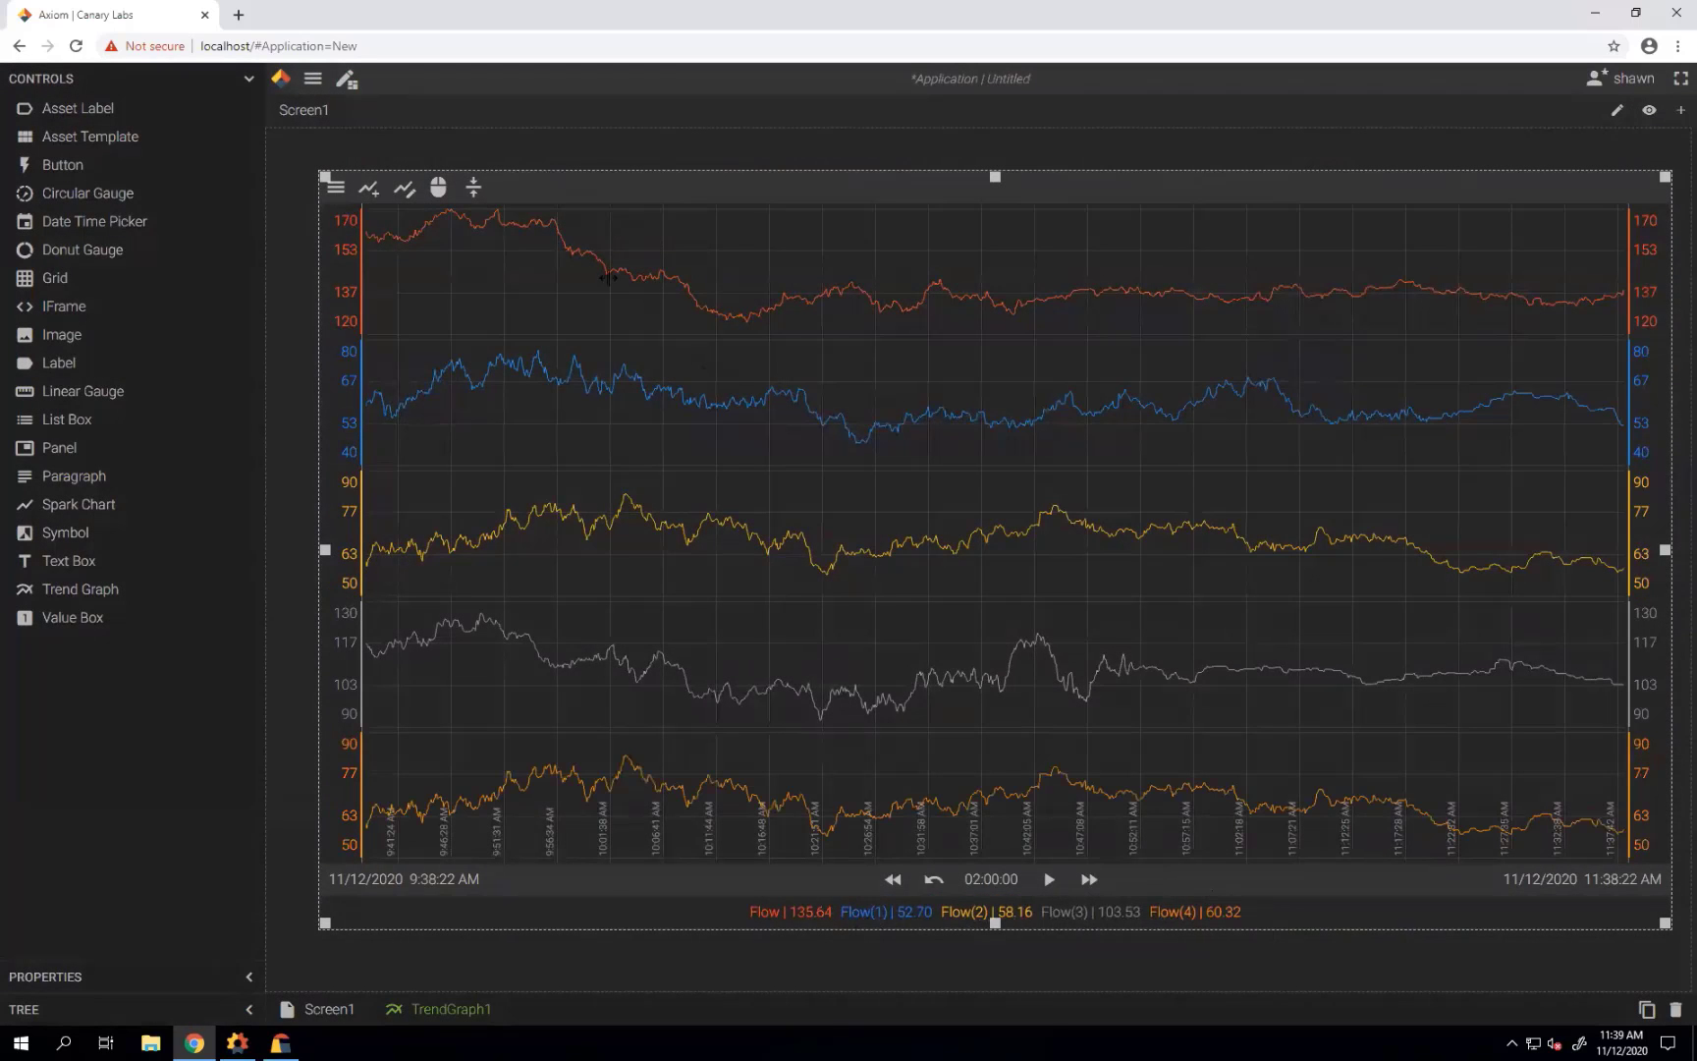
# Move the new Flow(4) trend above Flow(3) and rename it 'Flow (2) 30 Day'.
pyautogui.click(403, 187)
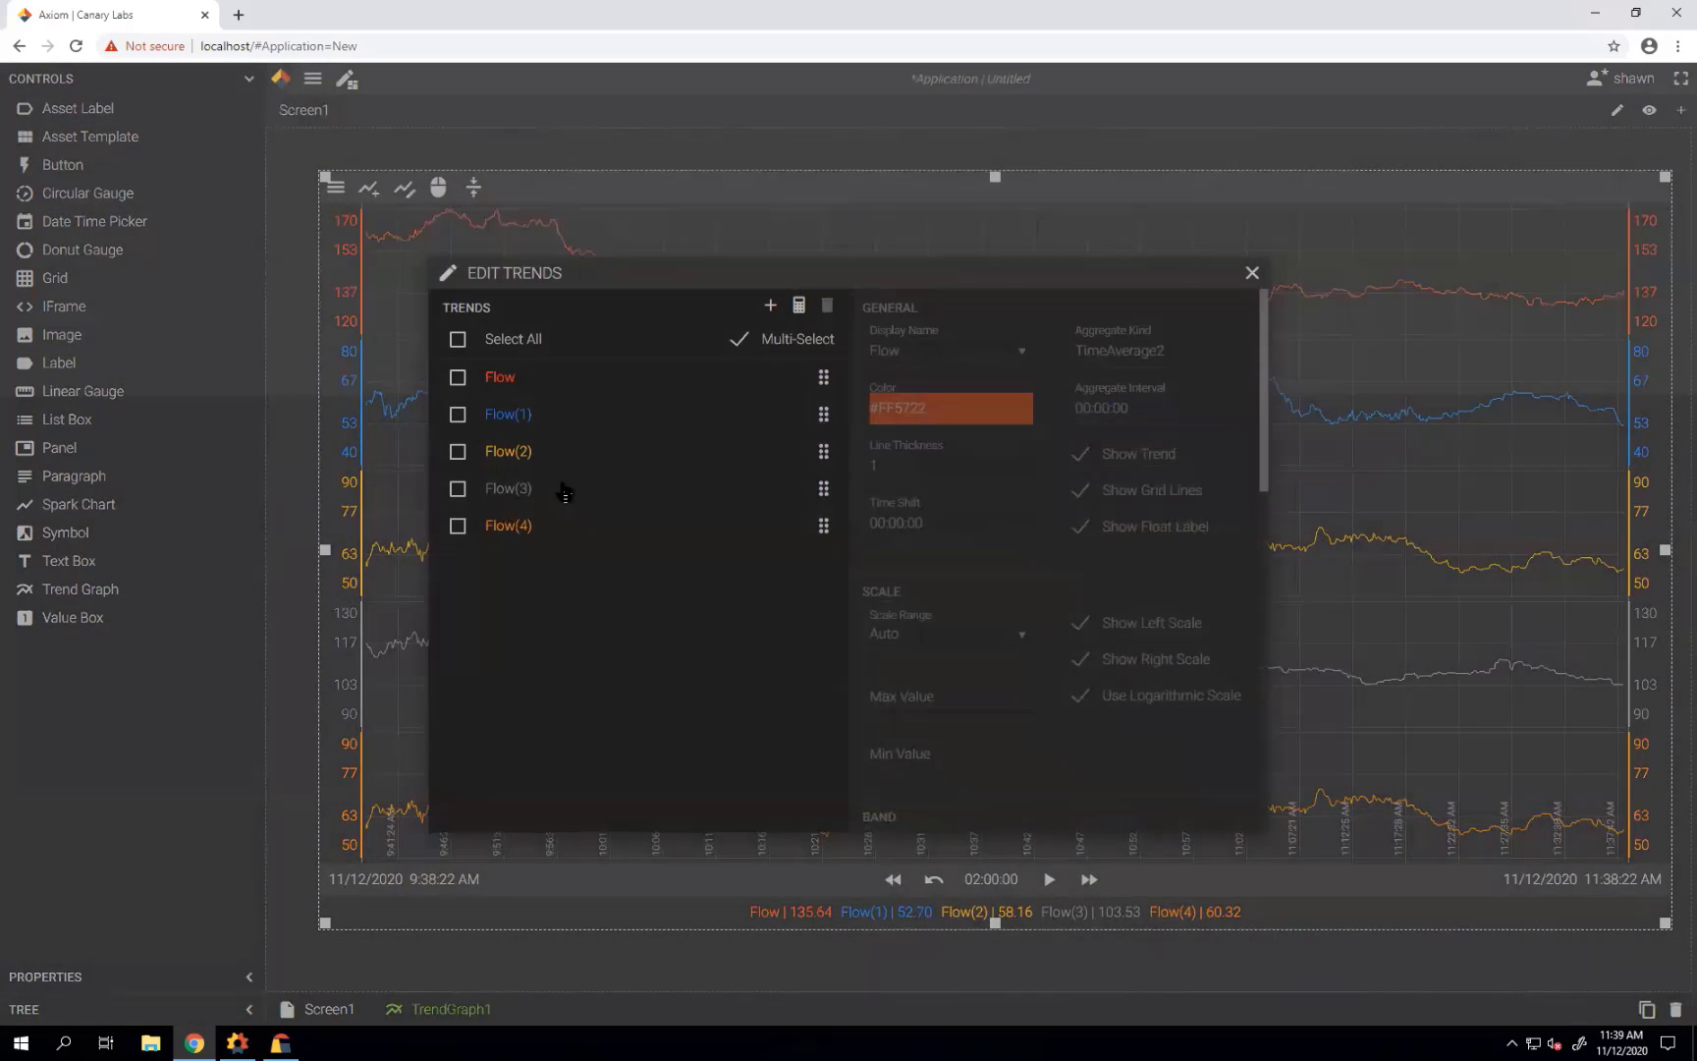
pyautogui.moveTo(823, 525); pyautogui.dragTo(815, 482)
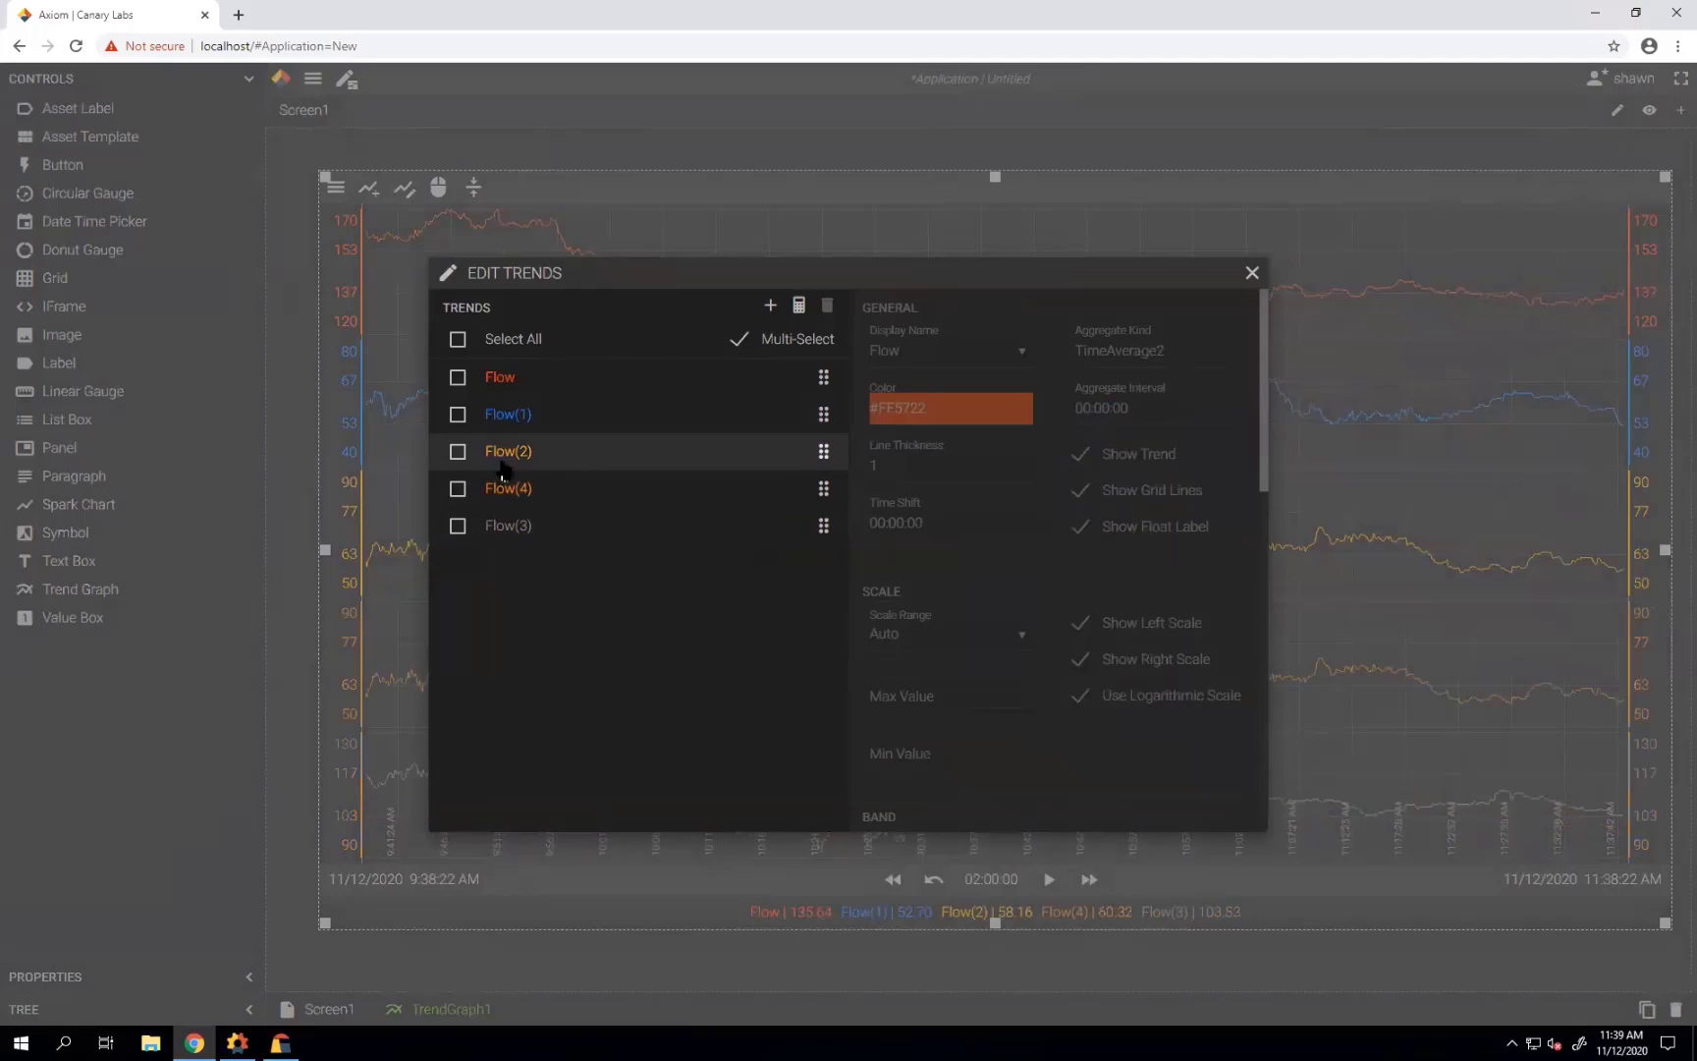
pyautogui.click(458, 491)
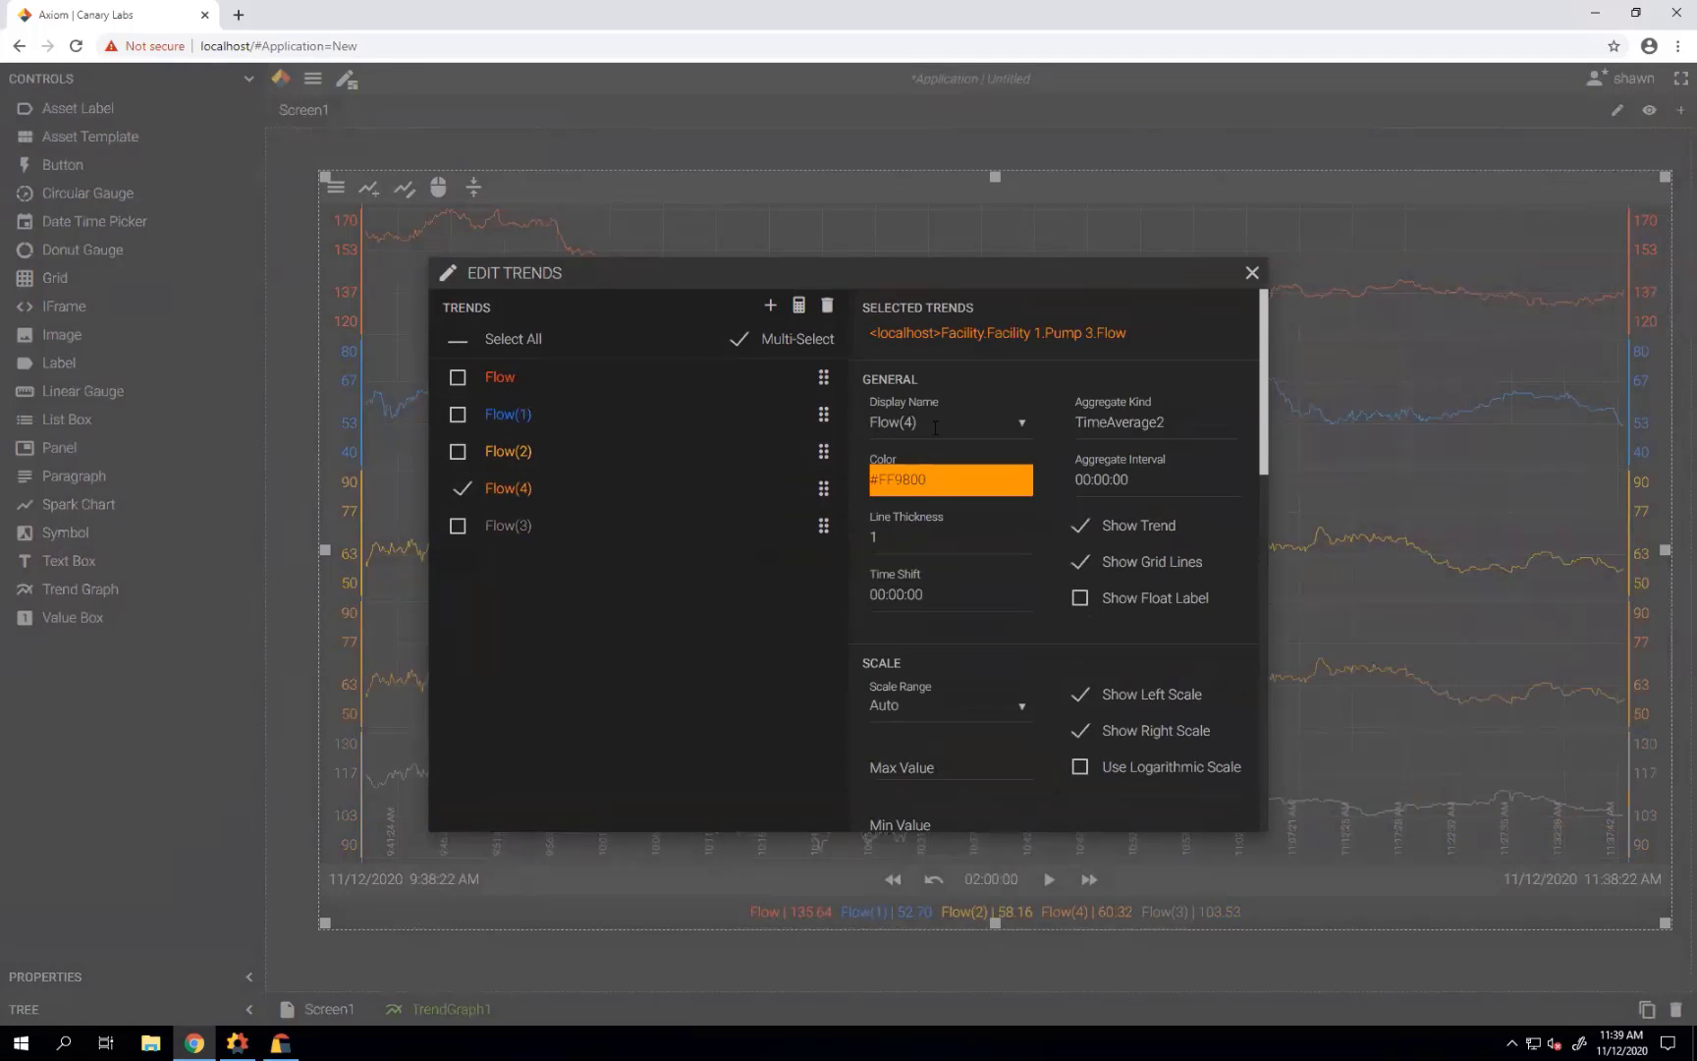
pyautogui.moveTo(935, 429); pyautogui.dragTo(857, 422)
pyautogui.write('Fl')
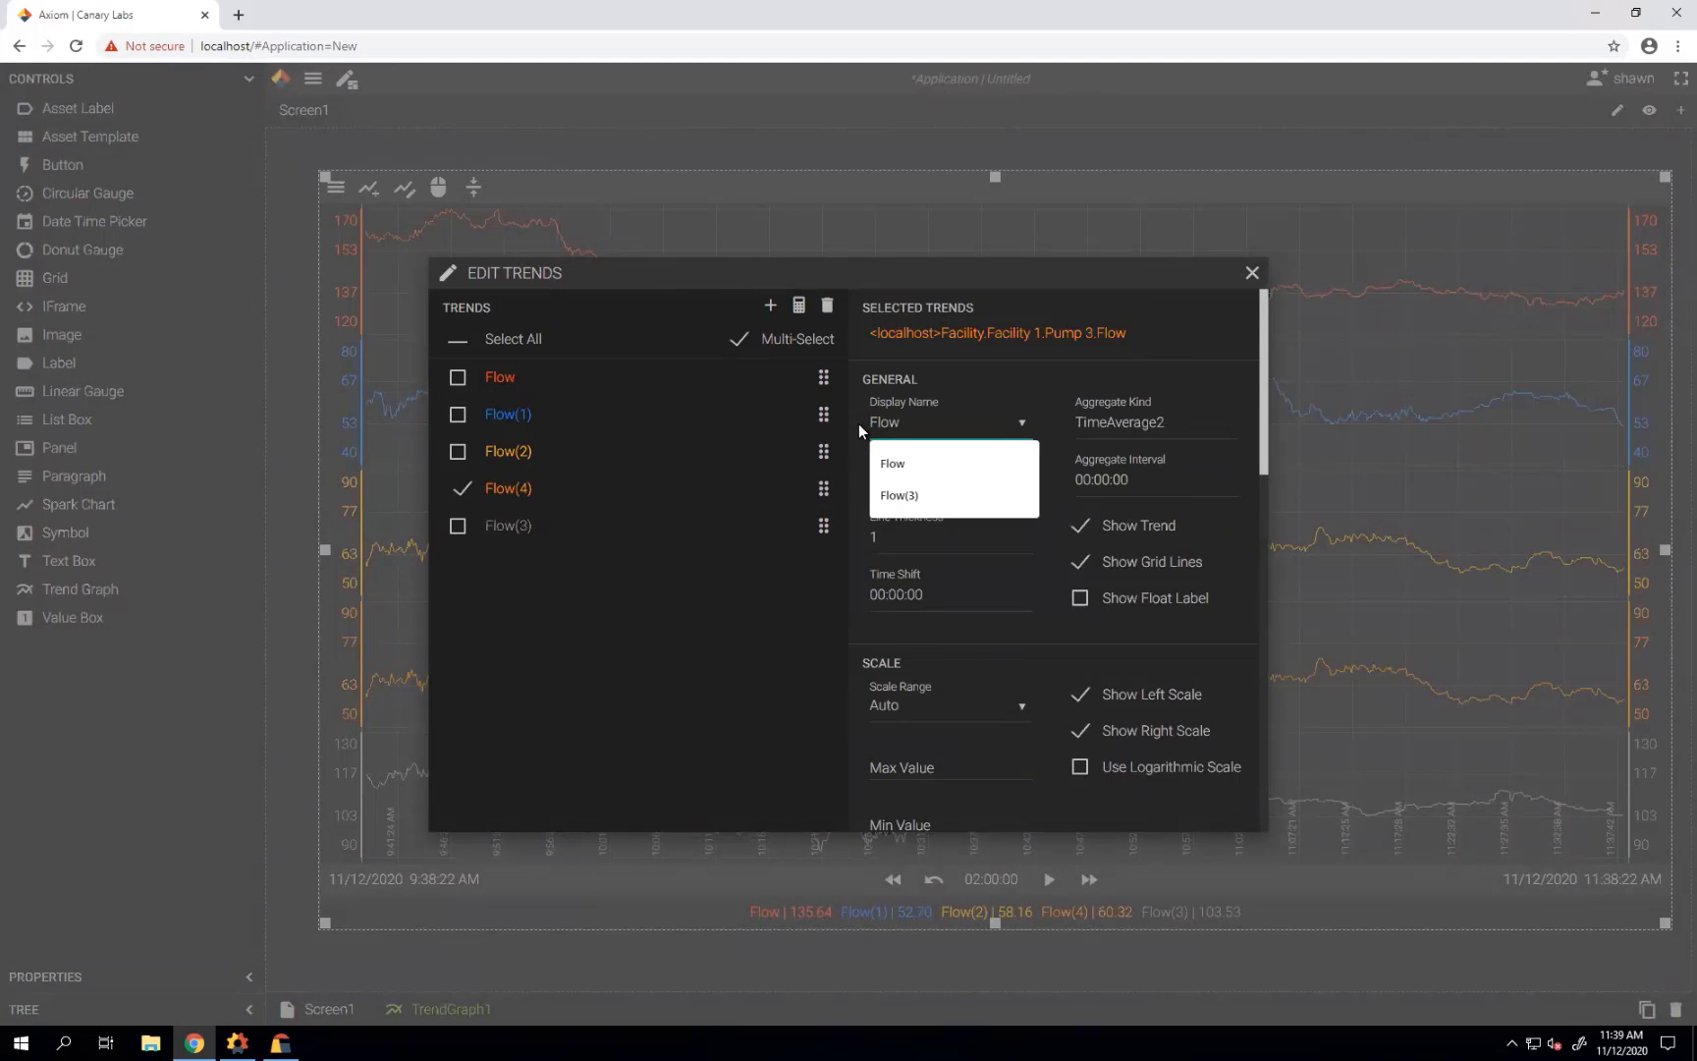
pyautogui.write('ow (2)')
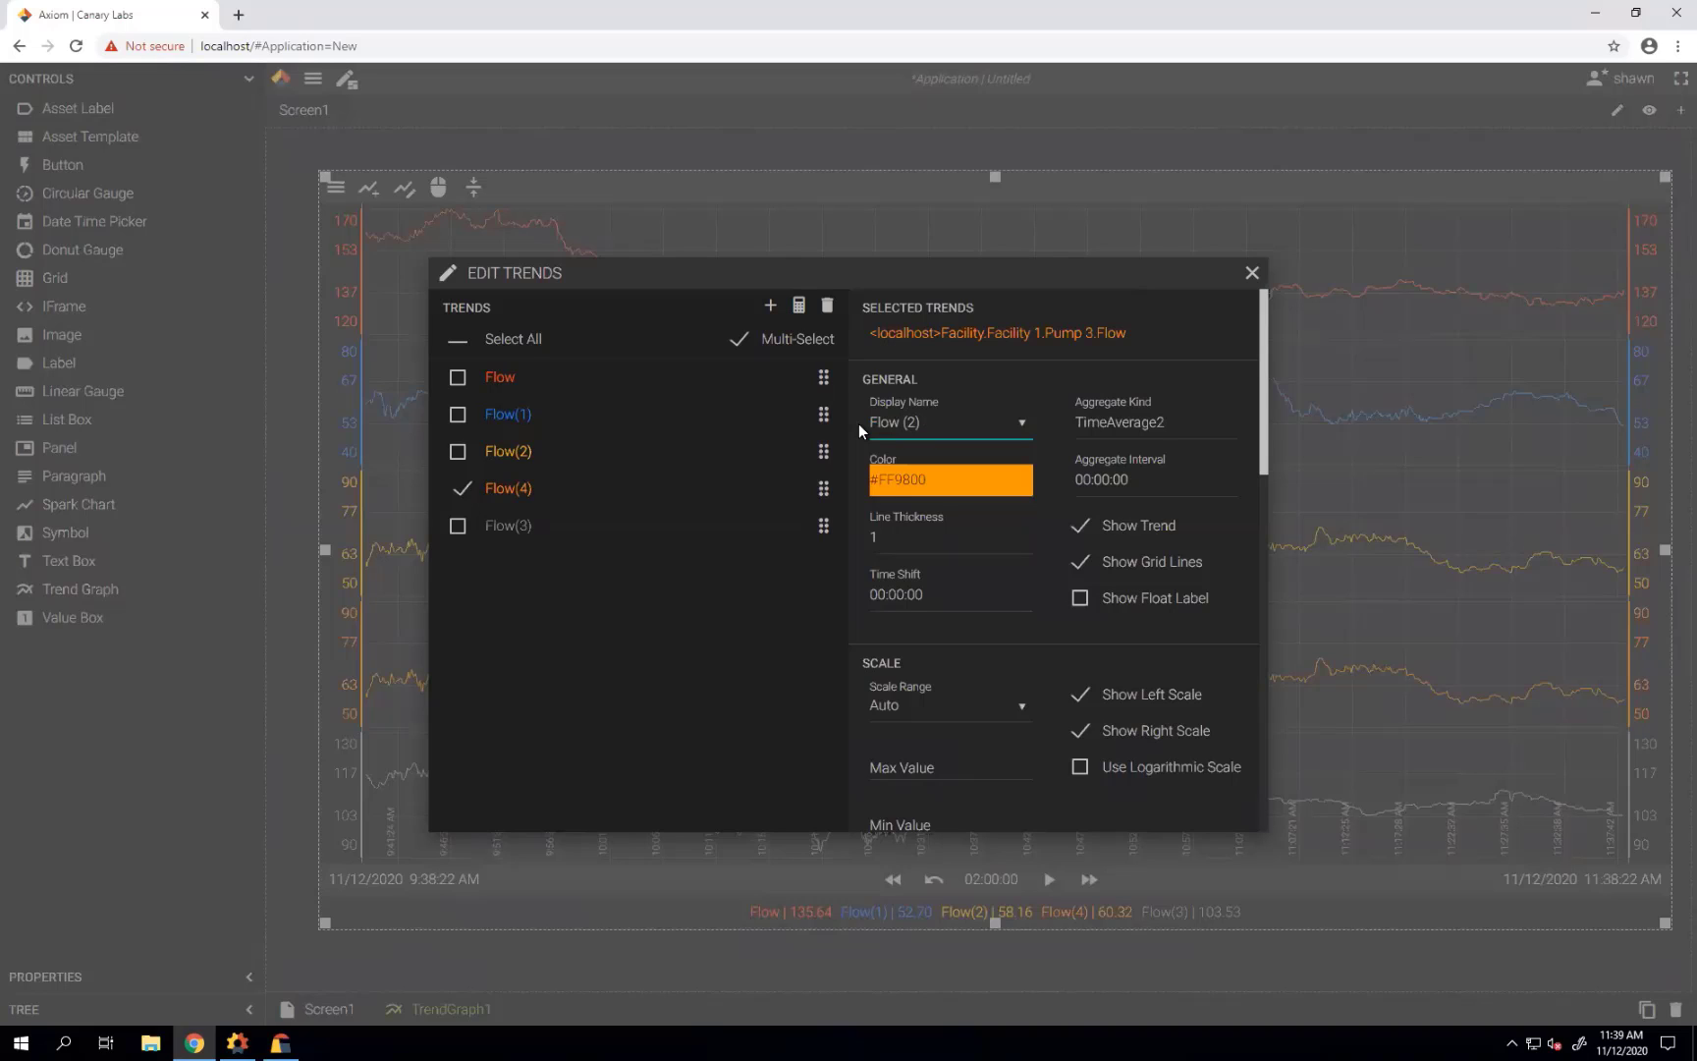
pyautogui.write(' 30 Day')
# Give the trend a 2-day time shift, replacing an initial 30-day shift.
pyautogui.click(887, 595)
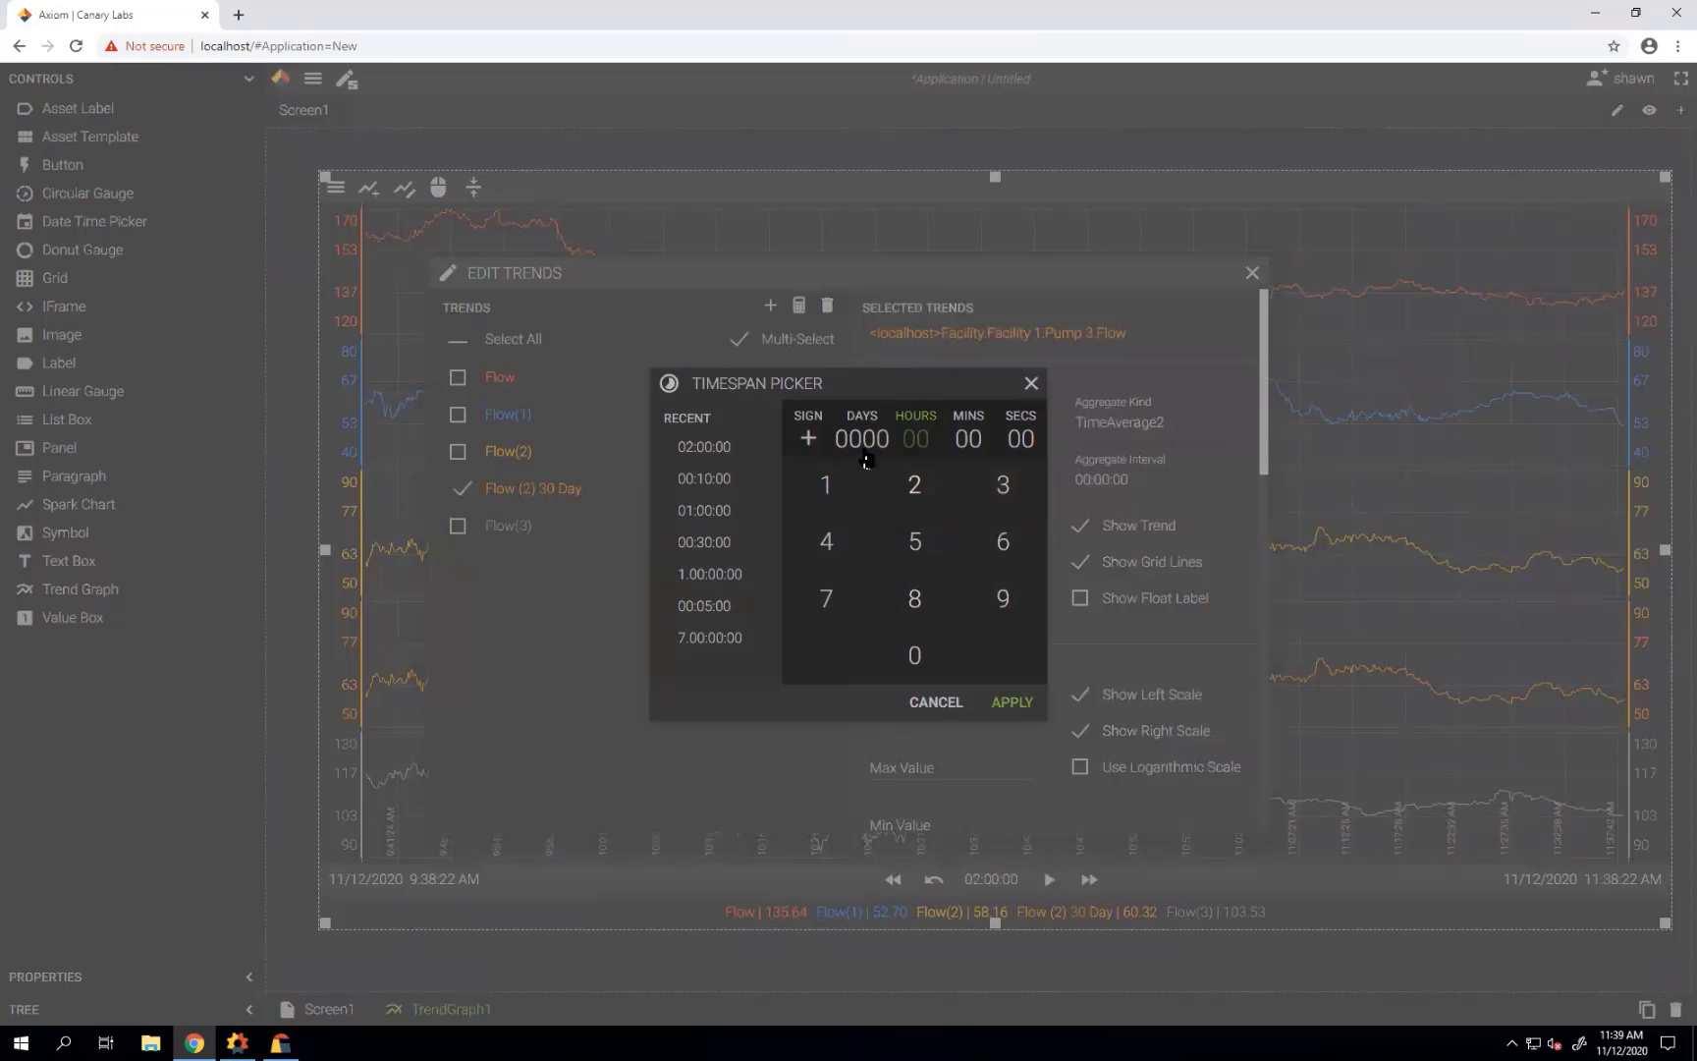
pyautogui.click(914, 655)
pyautogui.click(1012, 703)
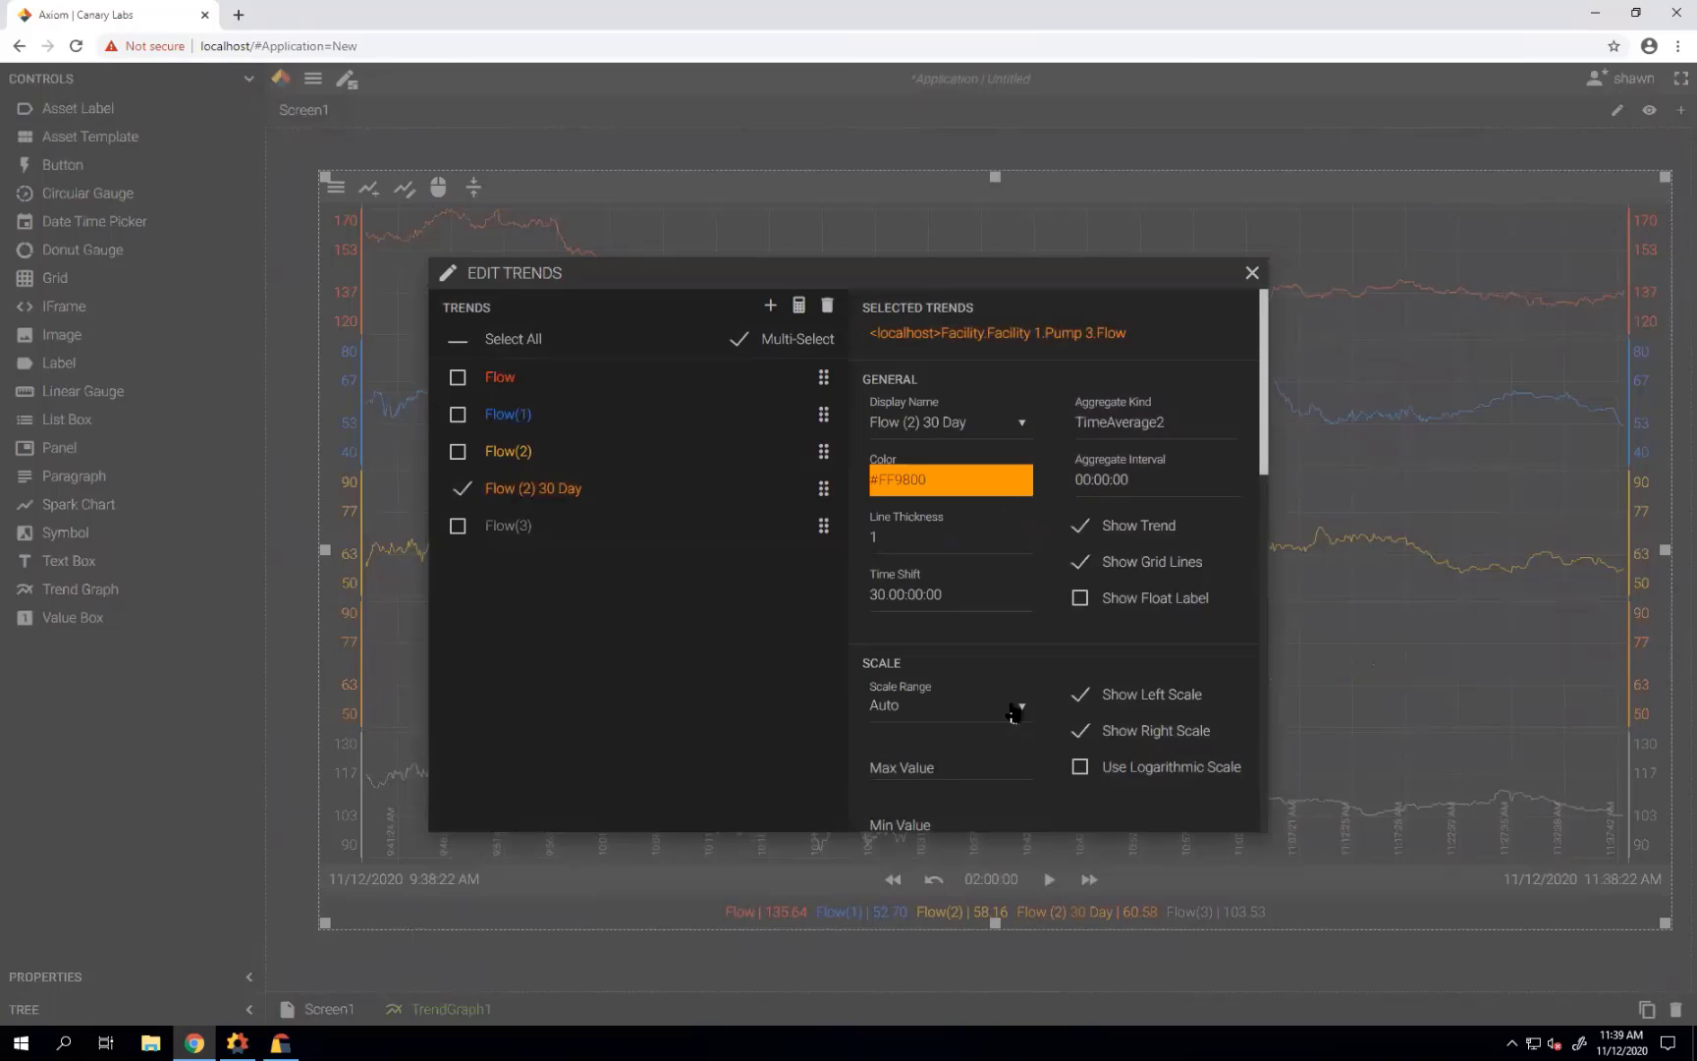
pyautogui.click(935, 596)
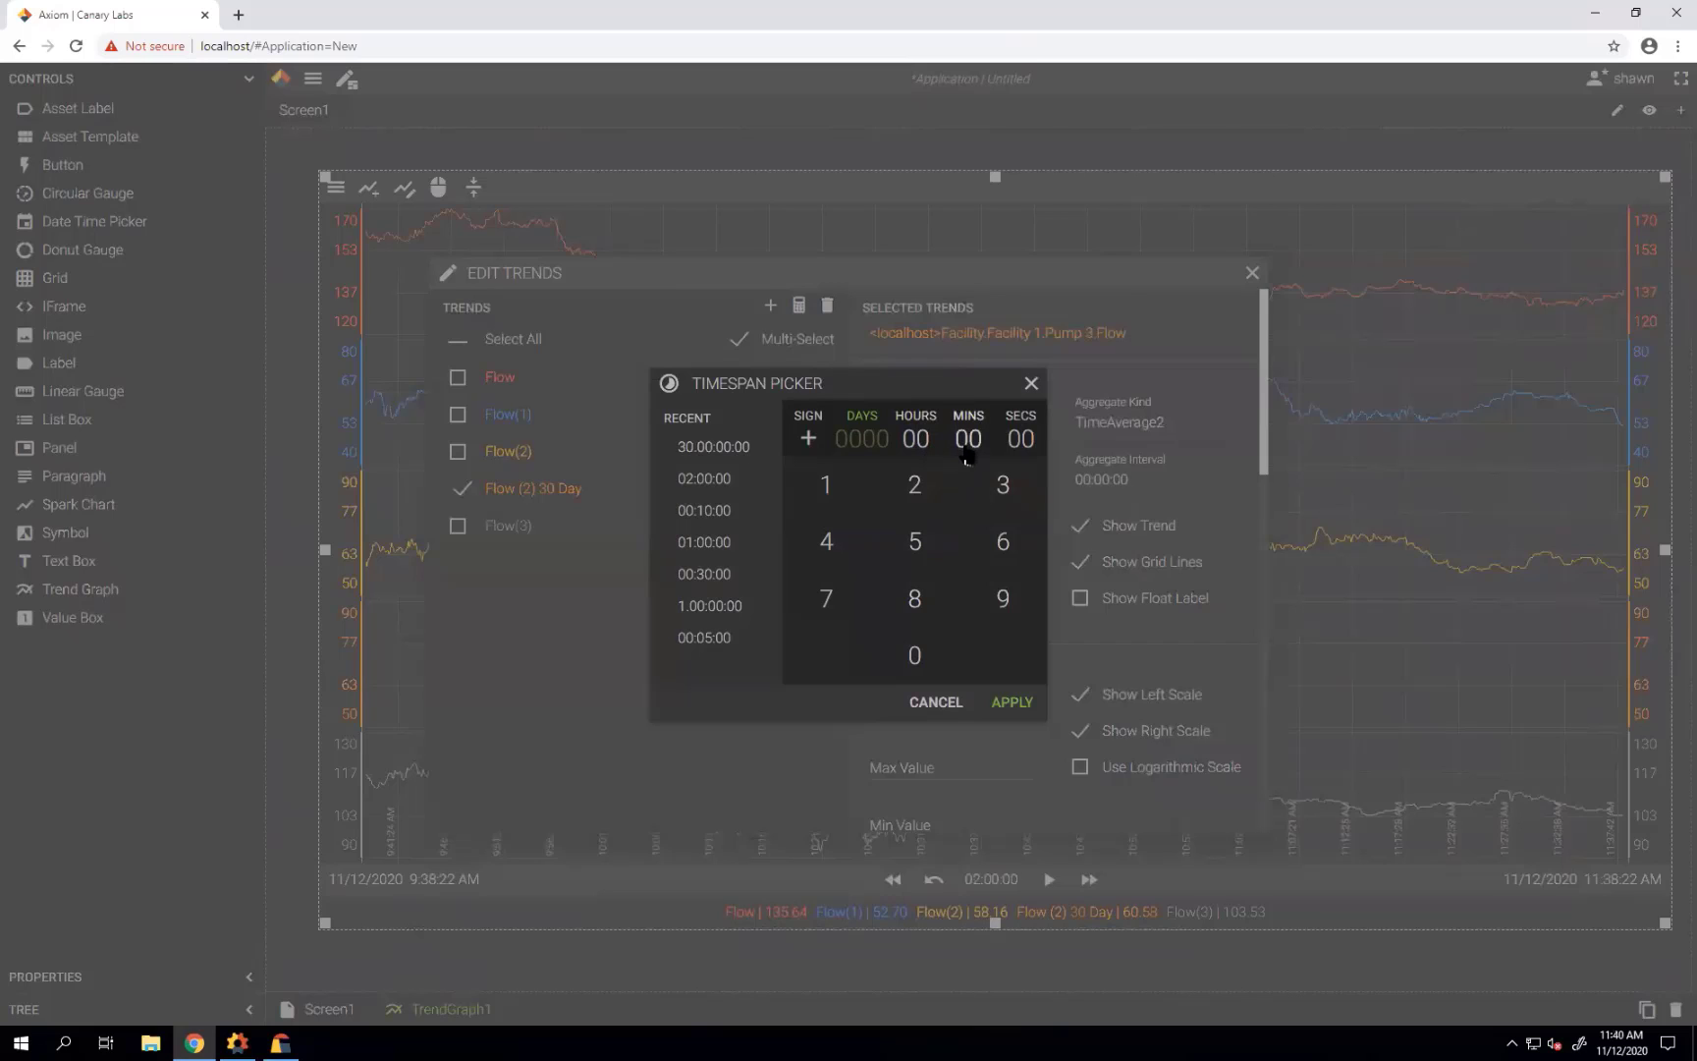
pyautogui.click(914, 486)
pyautogui.click(1012, 703)
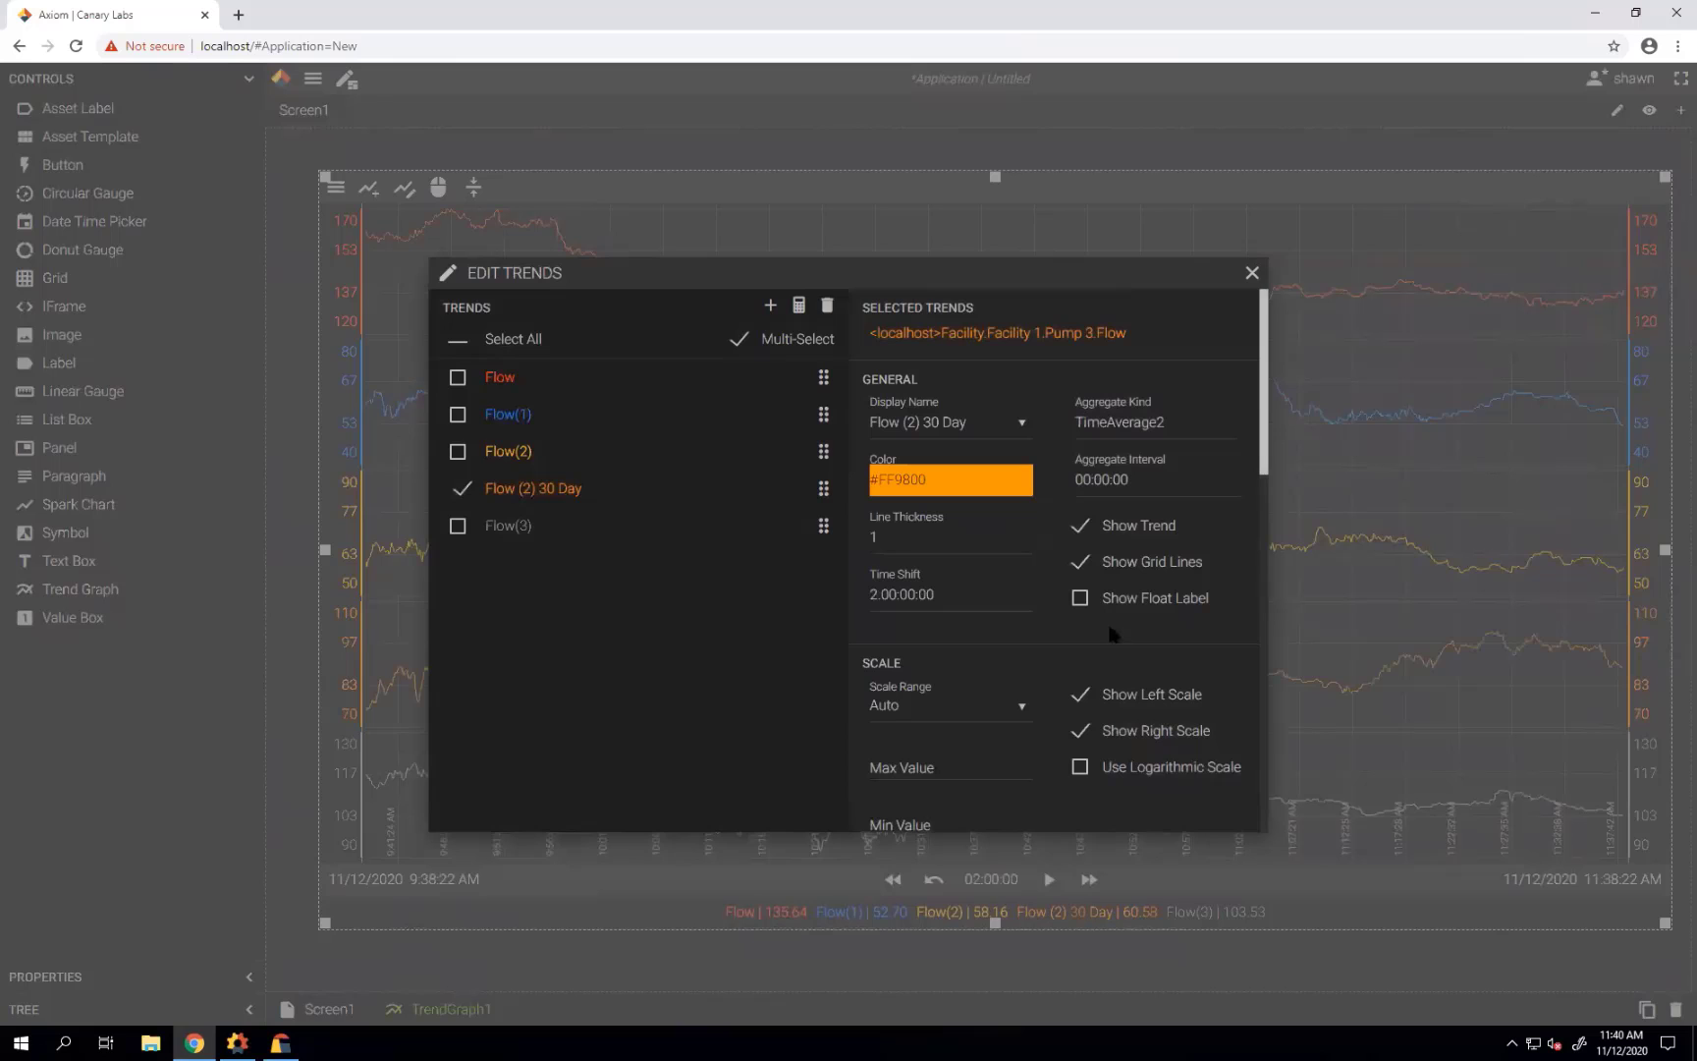
pyautogui.click(1252, 272)
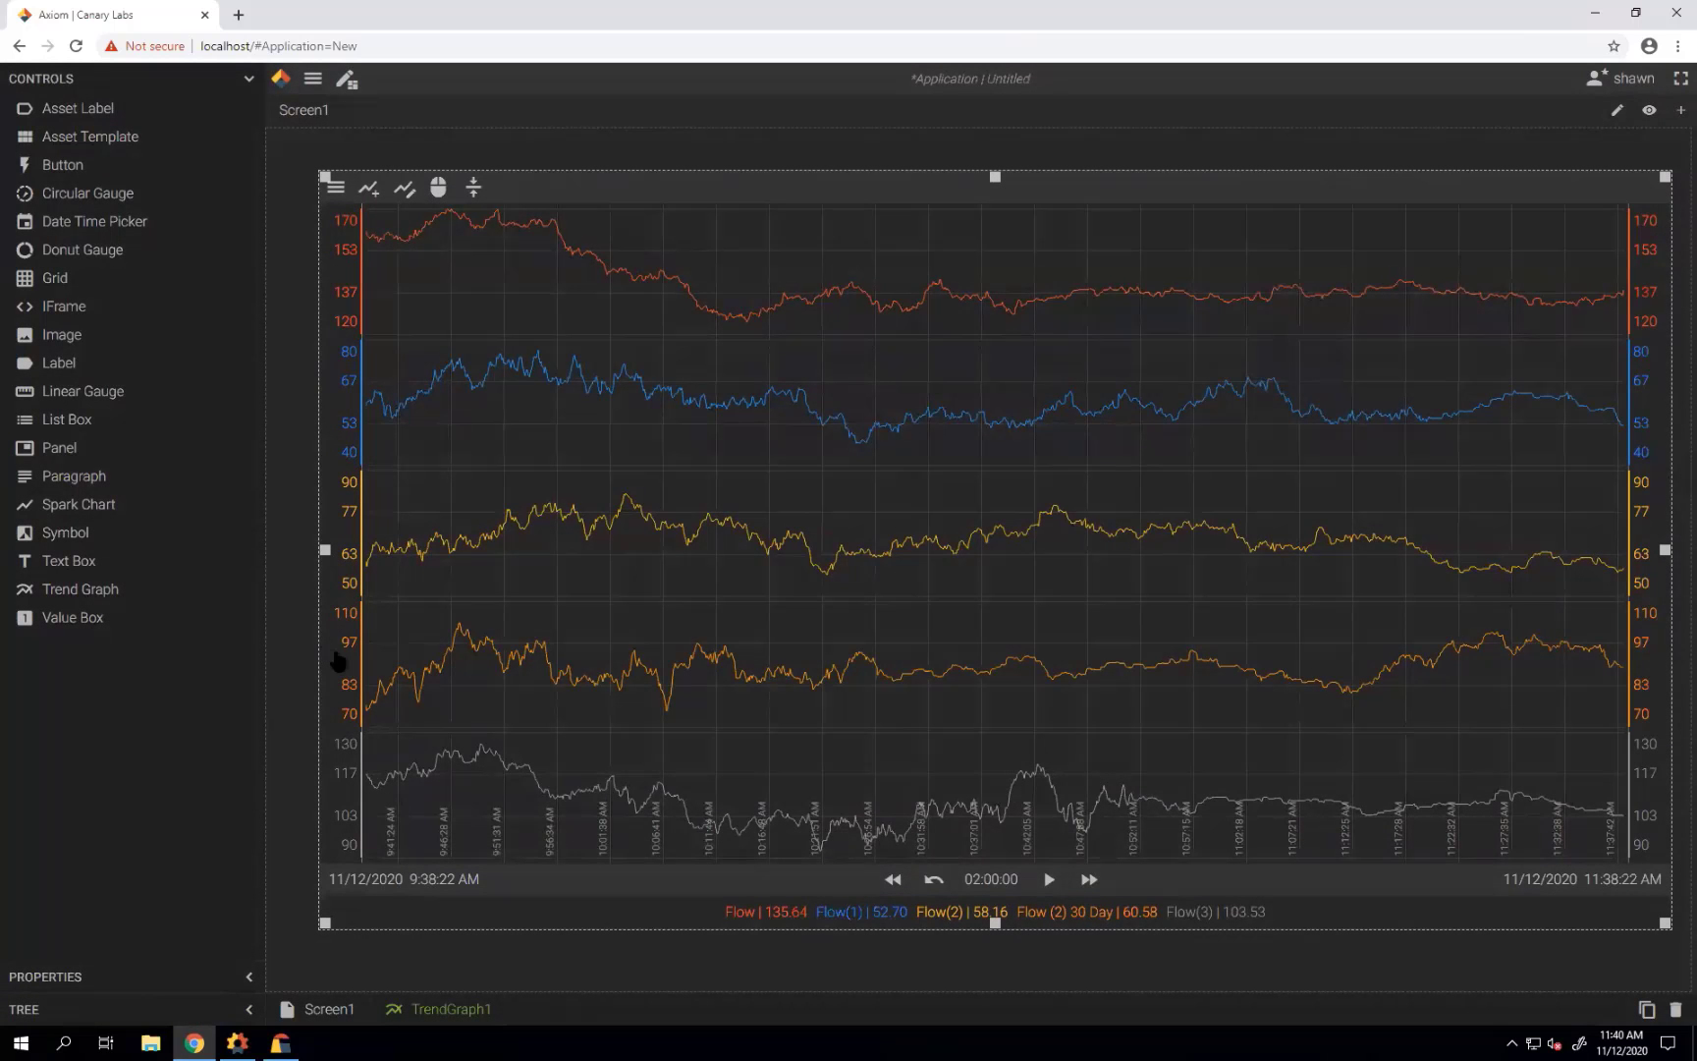
# Drag the Flow (2) 30 Day axis onto the yellow Flow(2) band to overlay them.
pyautogui.moveTo(338, 662); pyautogui.dragTo(340, 548)
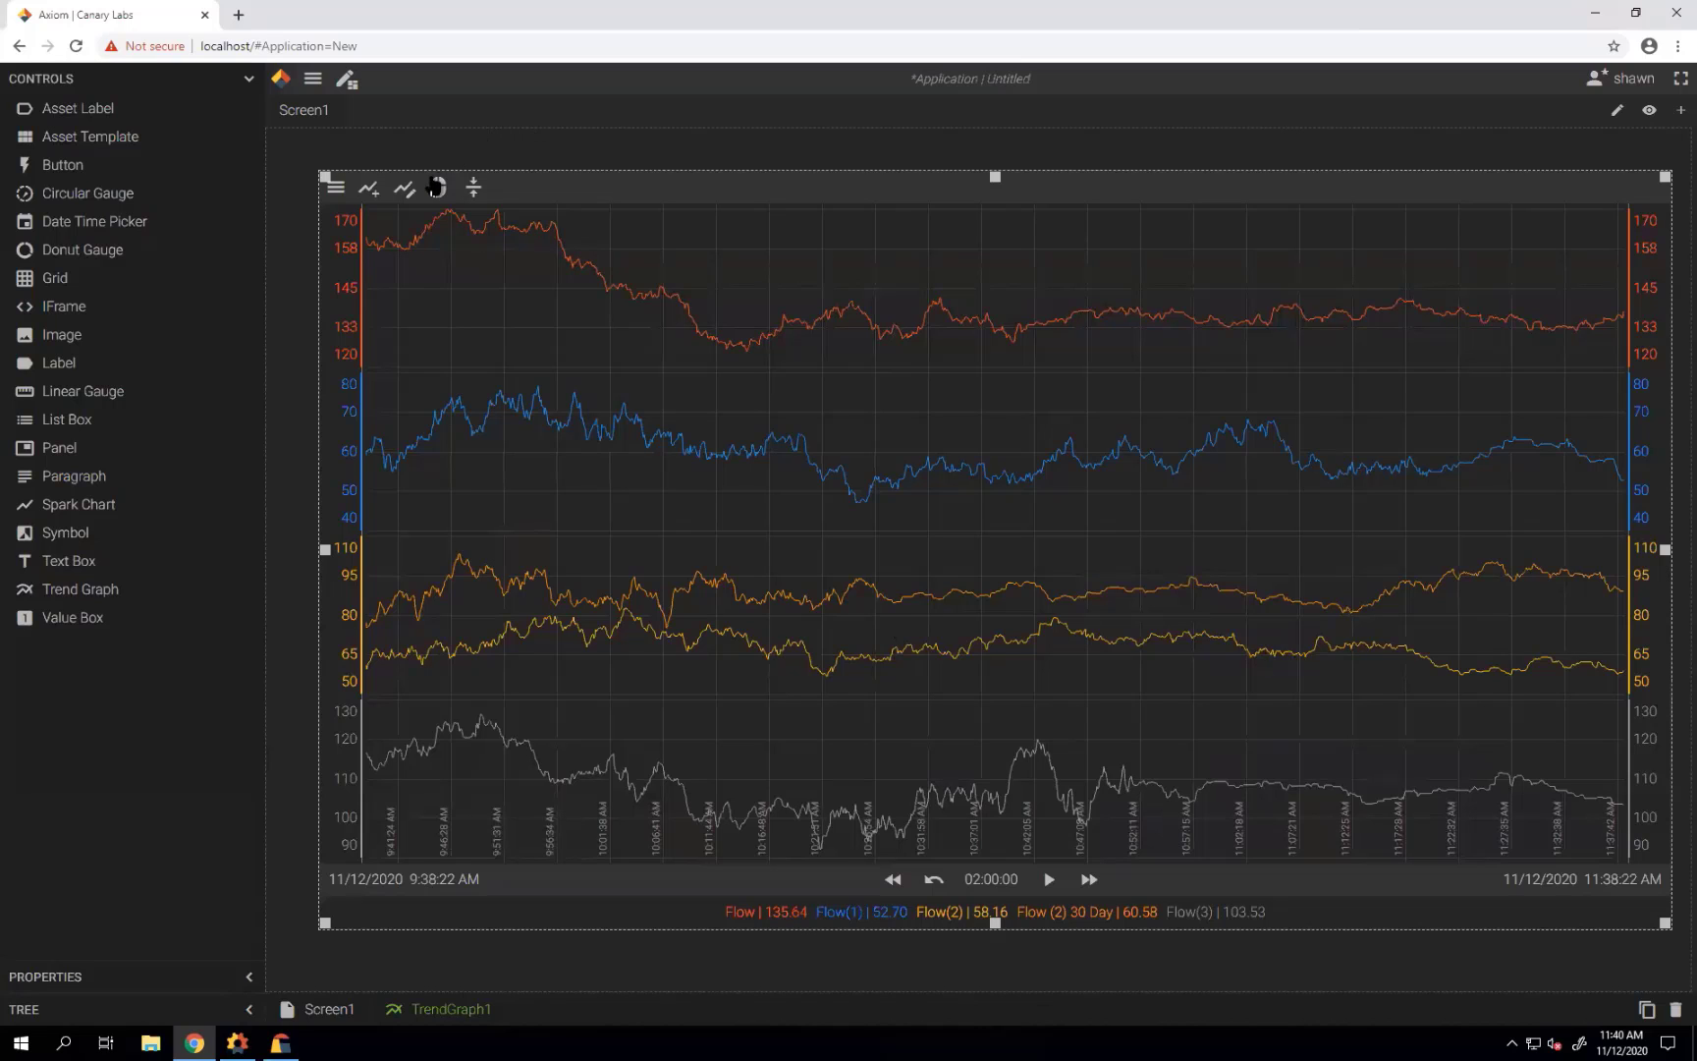
# In Edit Trends, give Flow(1) a dashed limit line at 65.
pyautogui.click(404, 188)
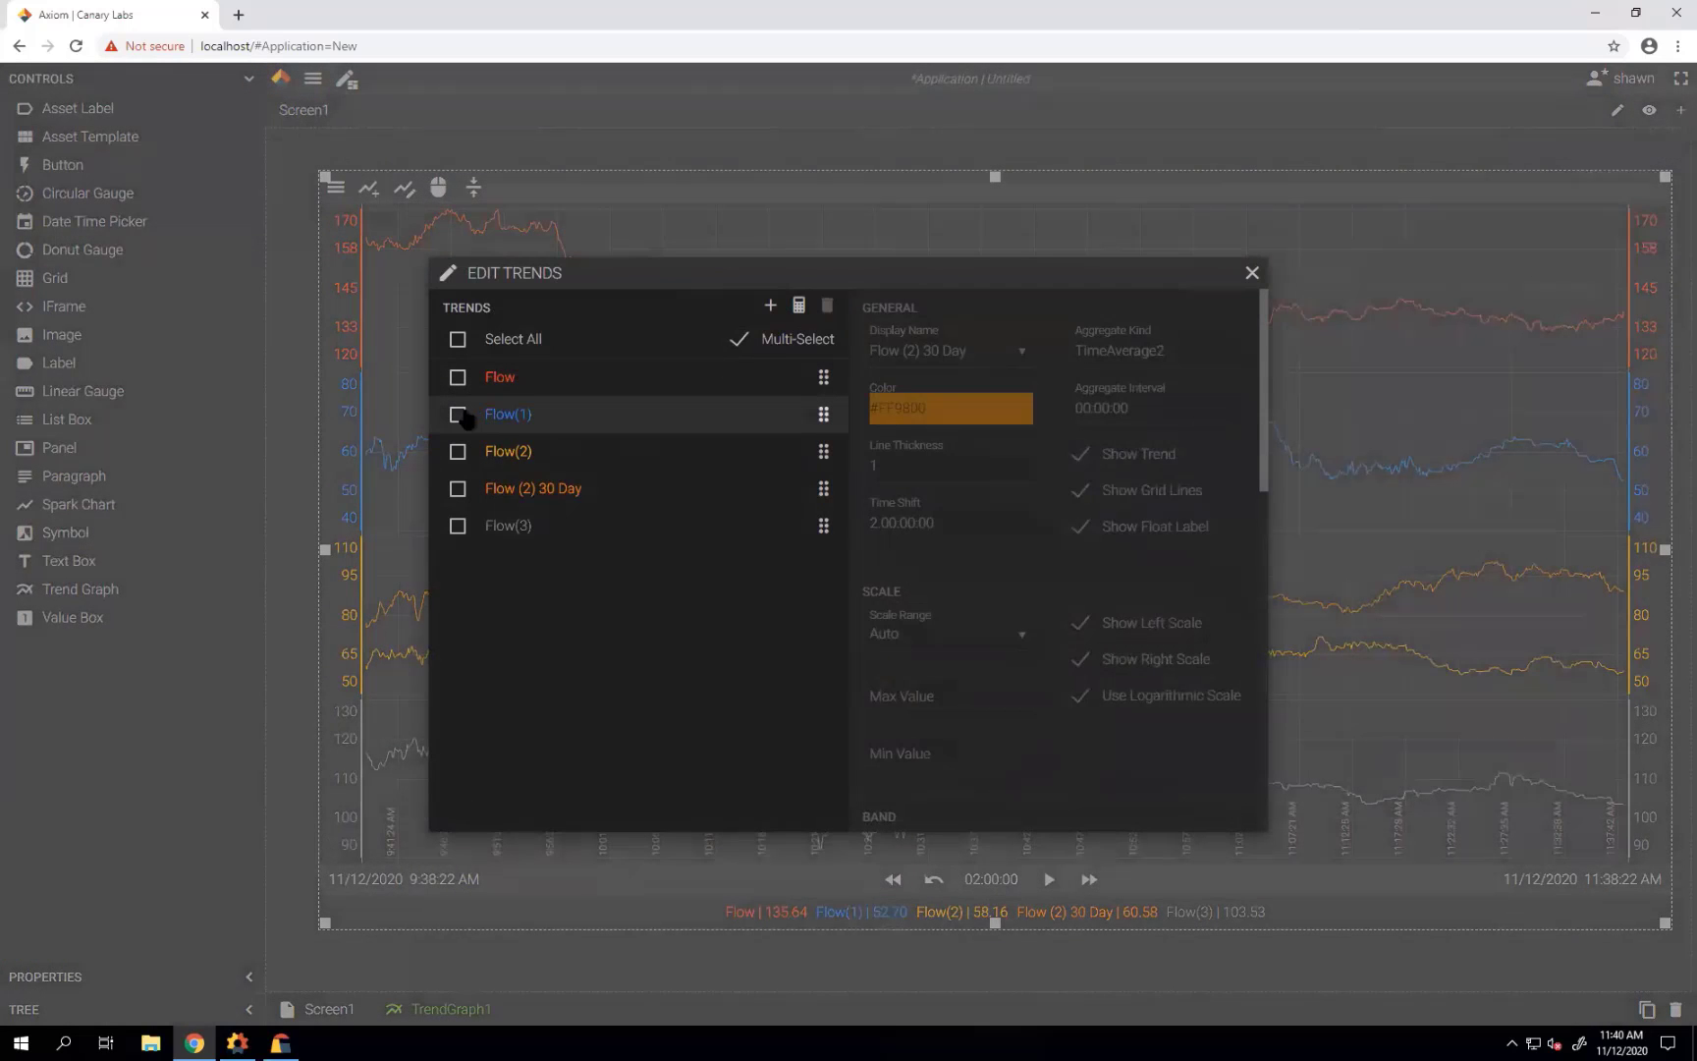
pyautogui.click(496, 413)
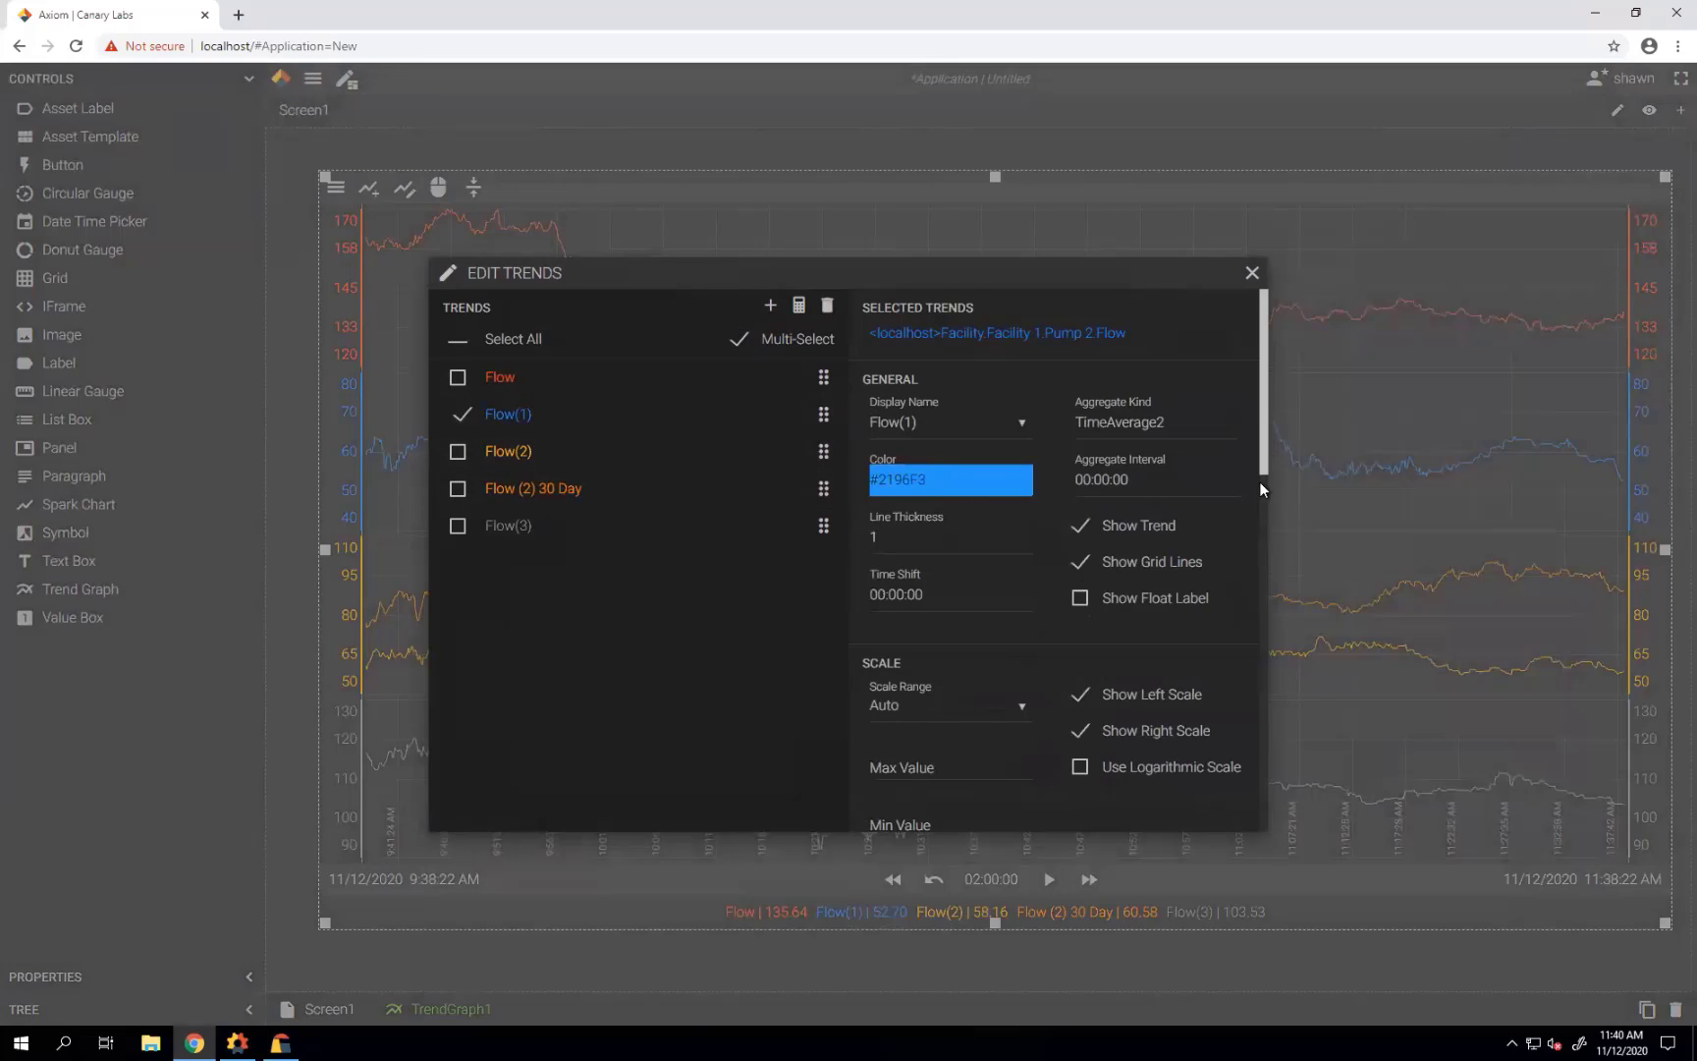
pyautogui.moveTo(1266, 457); pyautogui.dragTo(1259, 676)
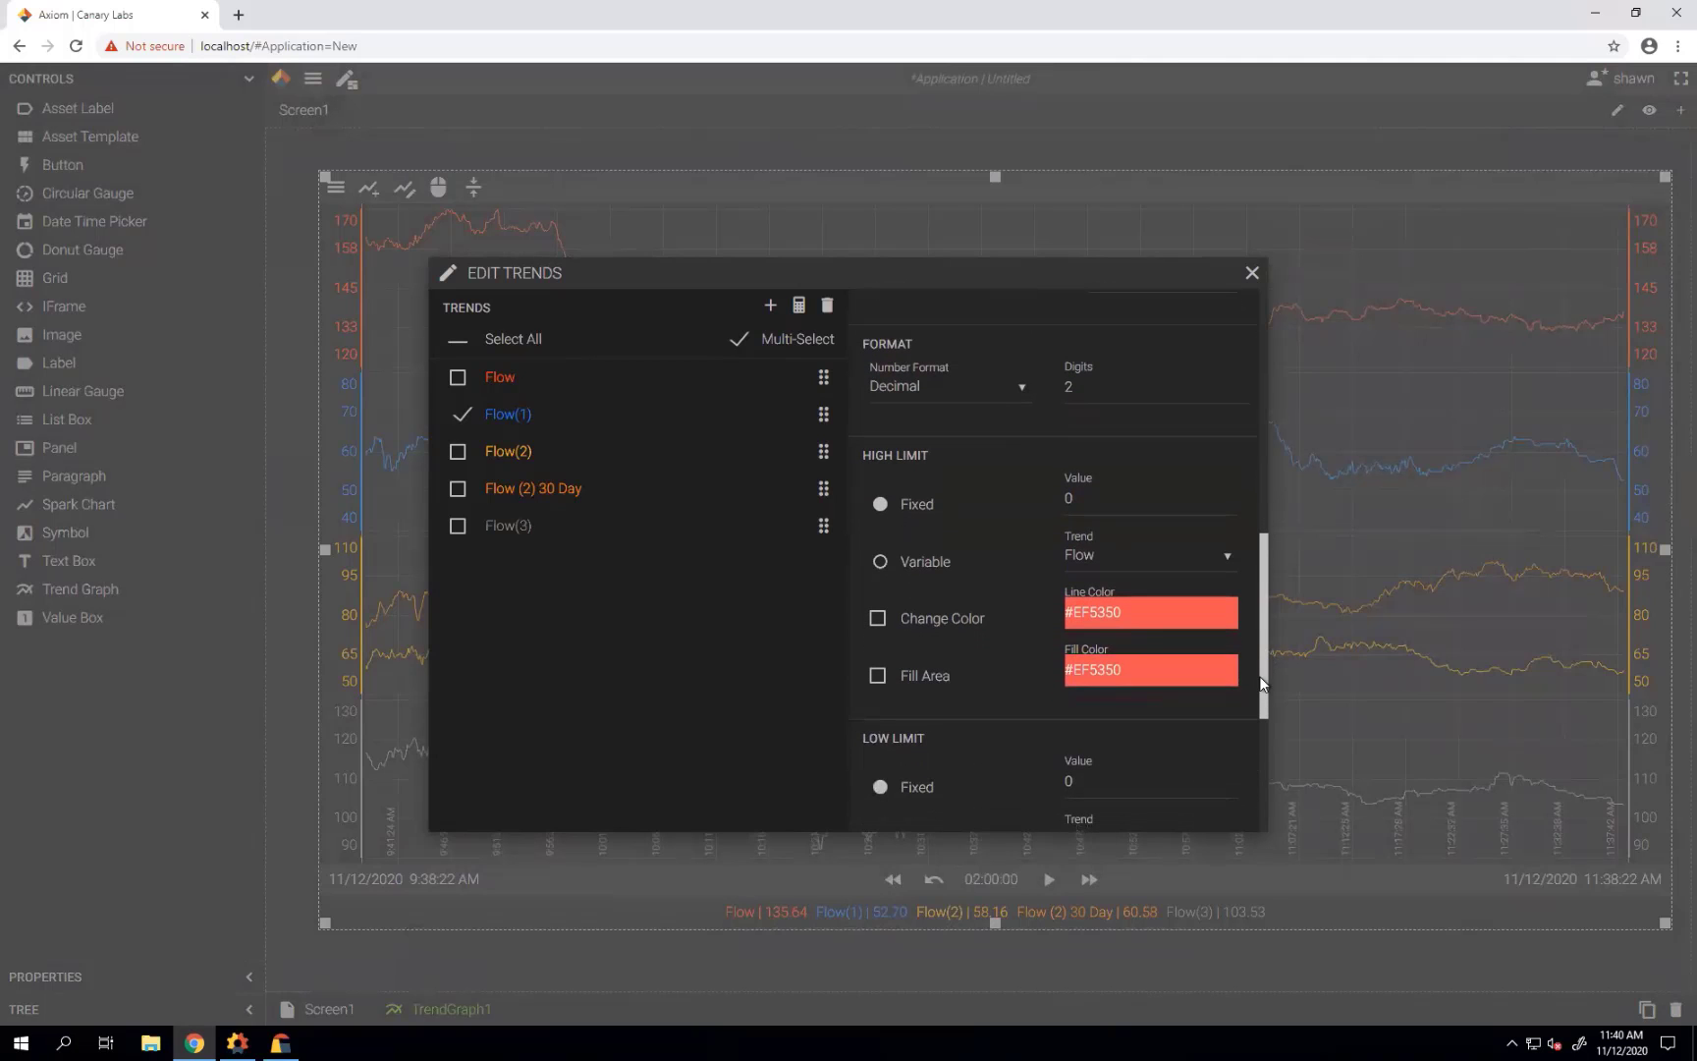
pyautogui.scroll(-3, 1028, 688)
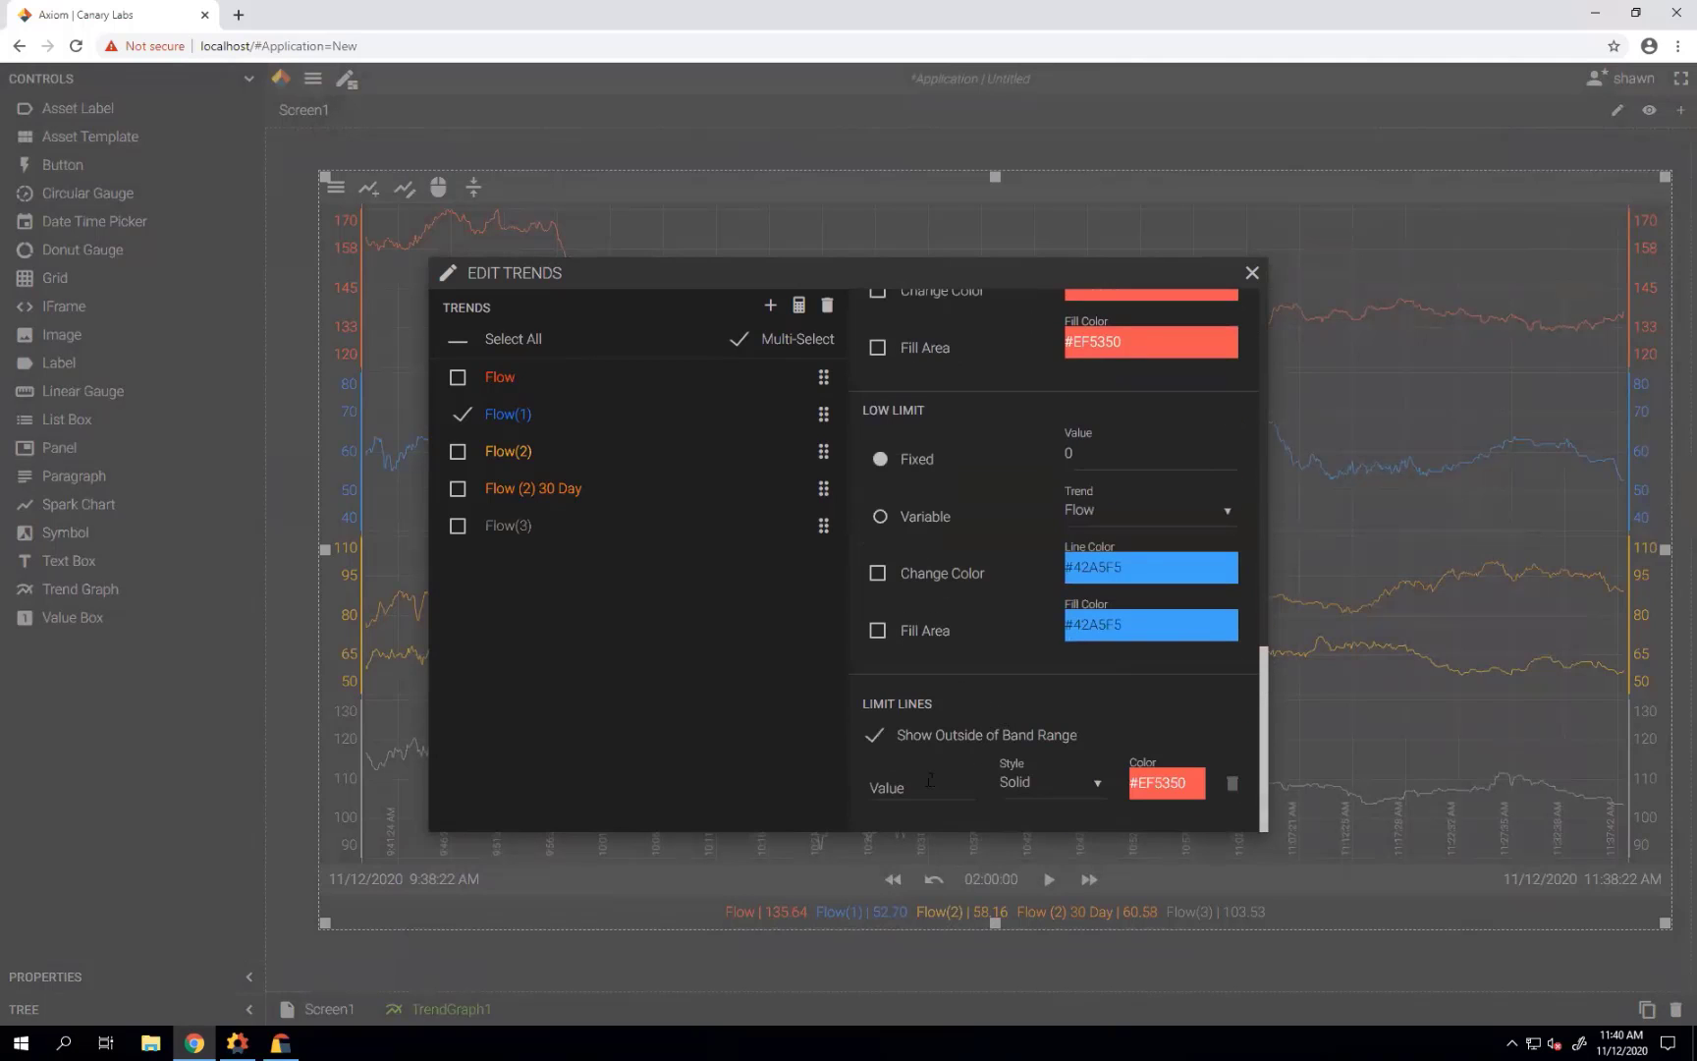
pyautogui.click(929, 780)
pyautogui.write('65')
pyautogui.click(1095, 786)
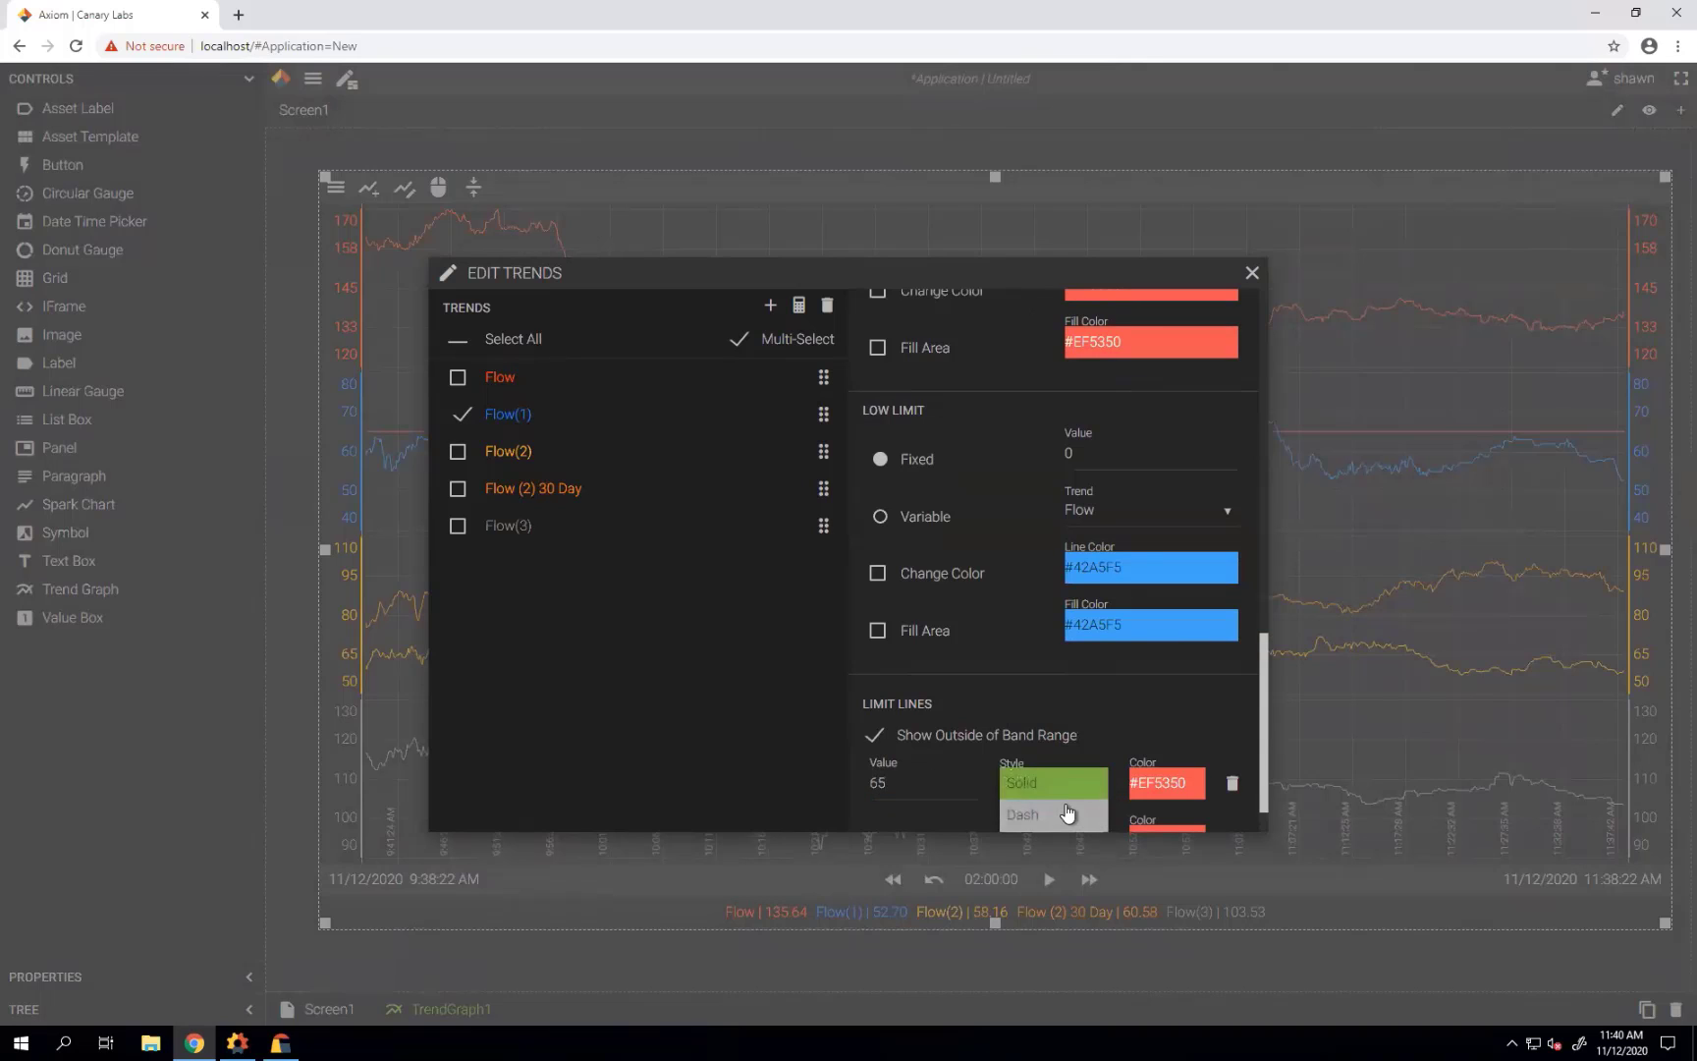
pyautogui.click(1072, 807)
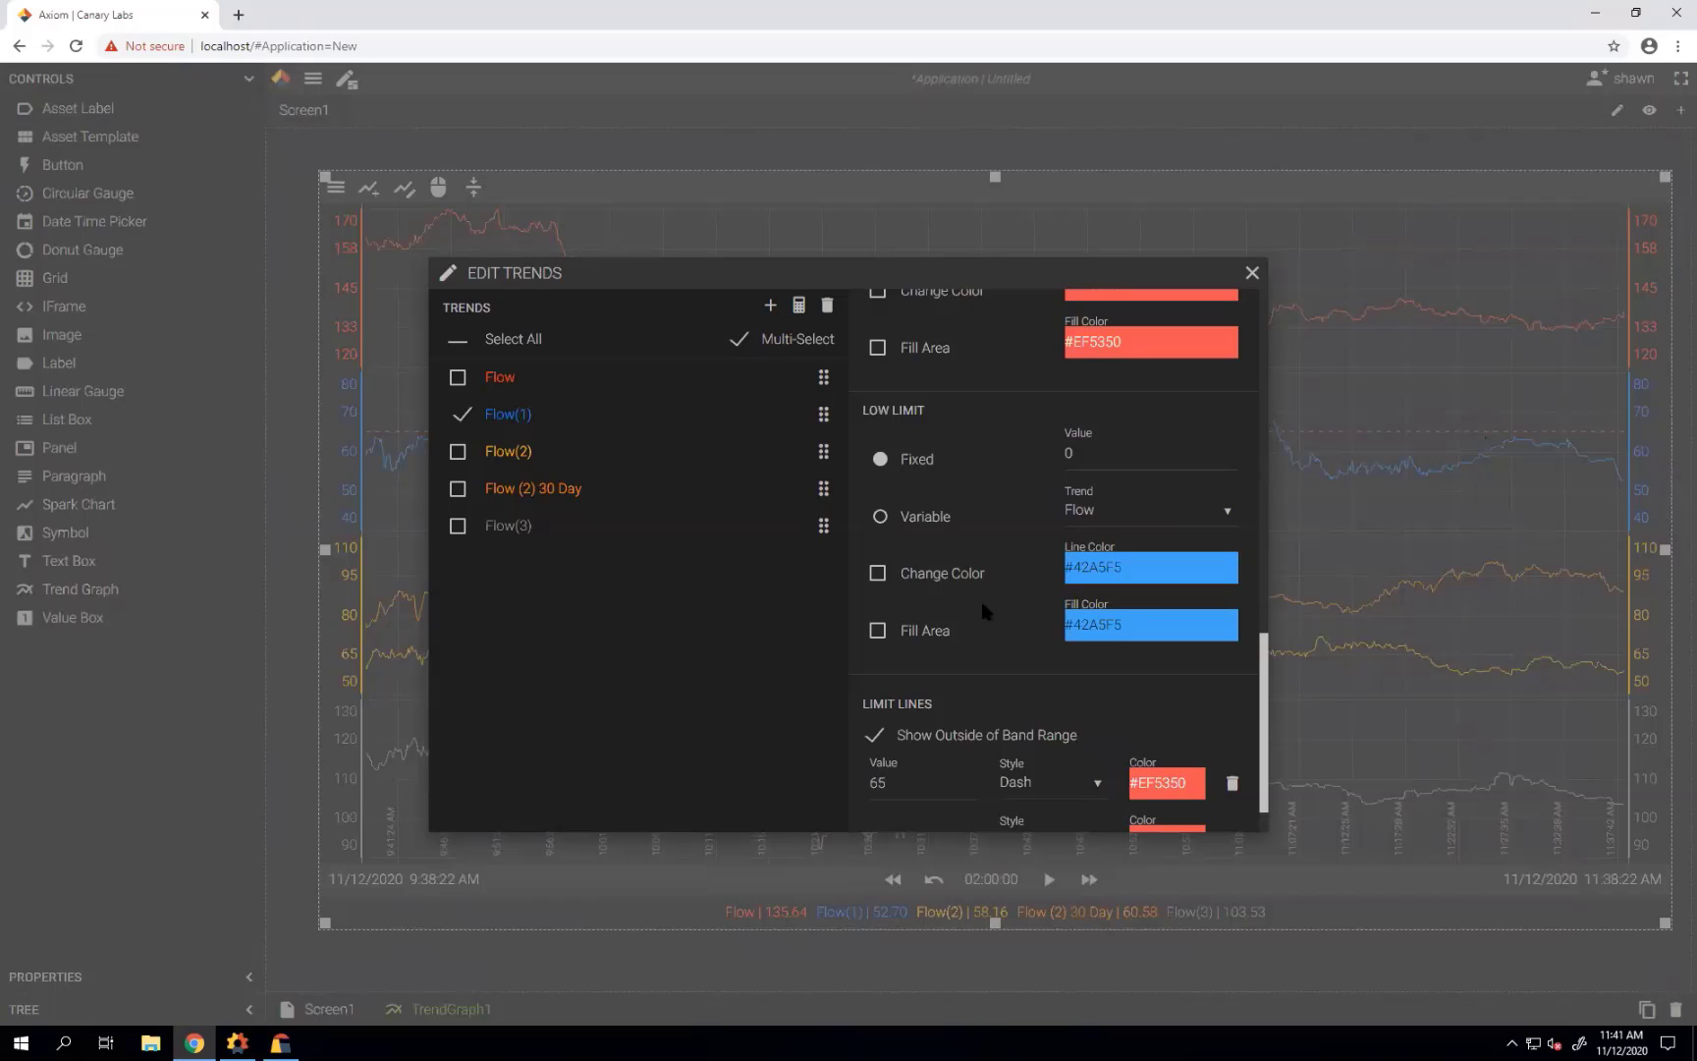
# Set Flow(1)'s high limit to 65 with Change Color and Fill Area enabled.
pyautogui.scroll(3, 982, 609)
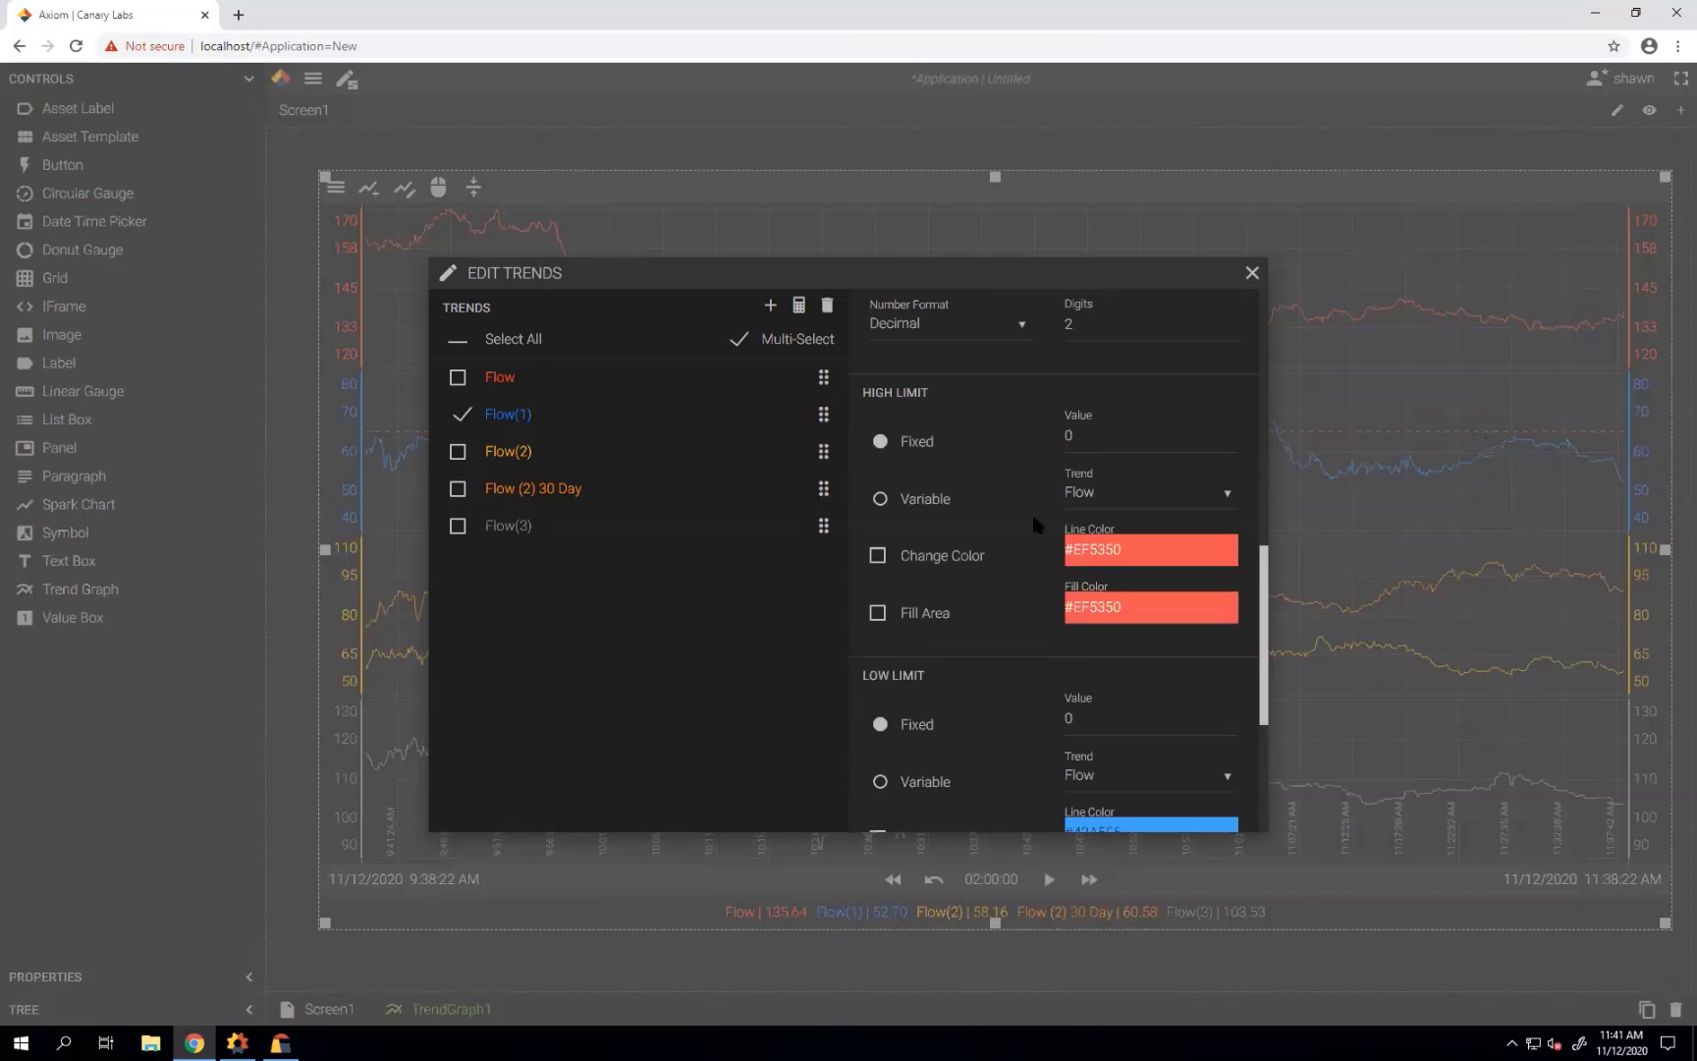
pyautogui.click(1063, 442)
pyautogui.press('BackSpace')
pyautogui.write('65')
pyautogui.click(878, 557)
pyautogui.click(877, 615)
pyautogui.click(1251, 274)
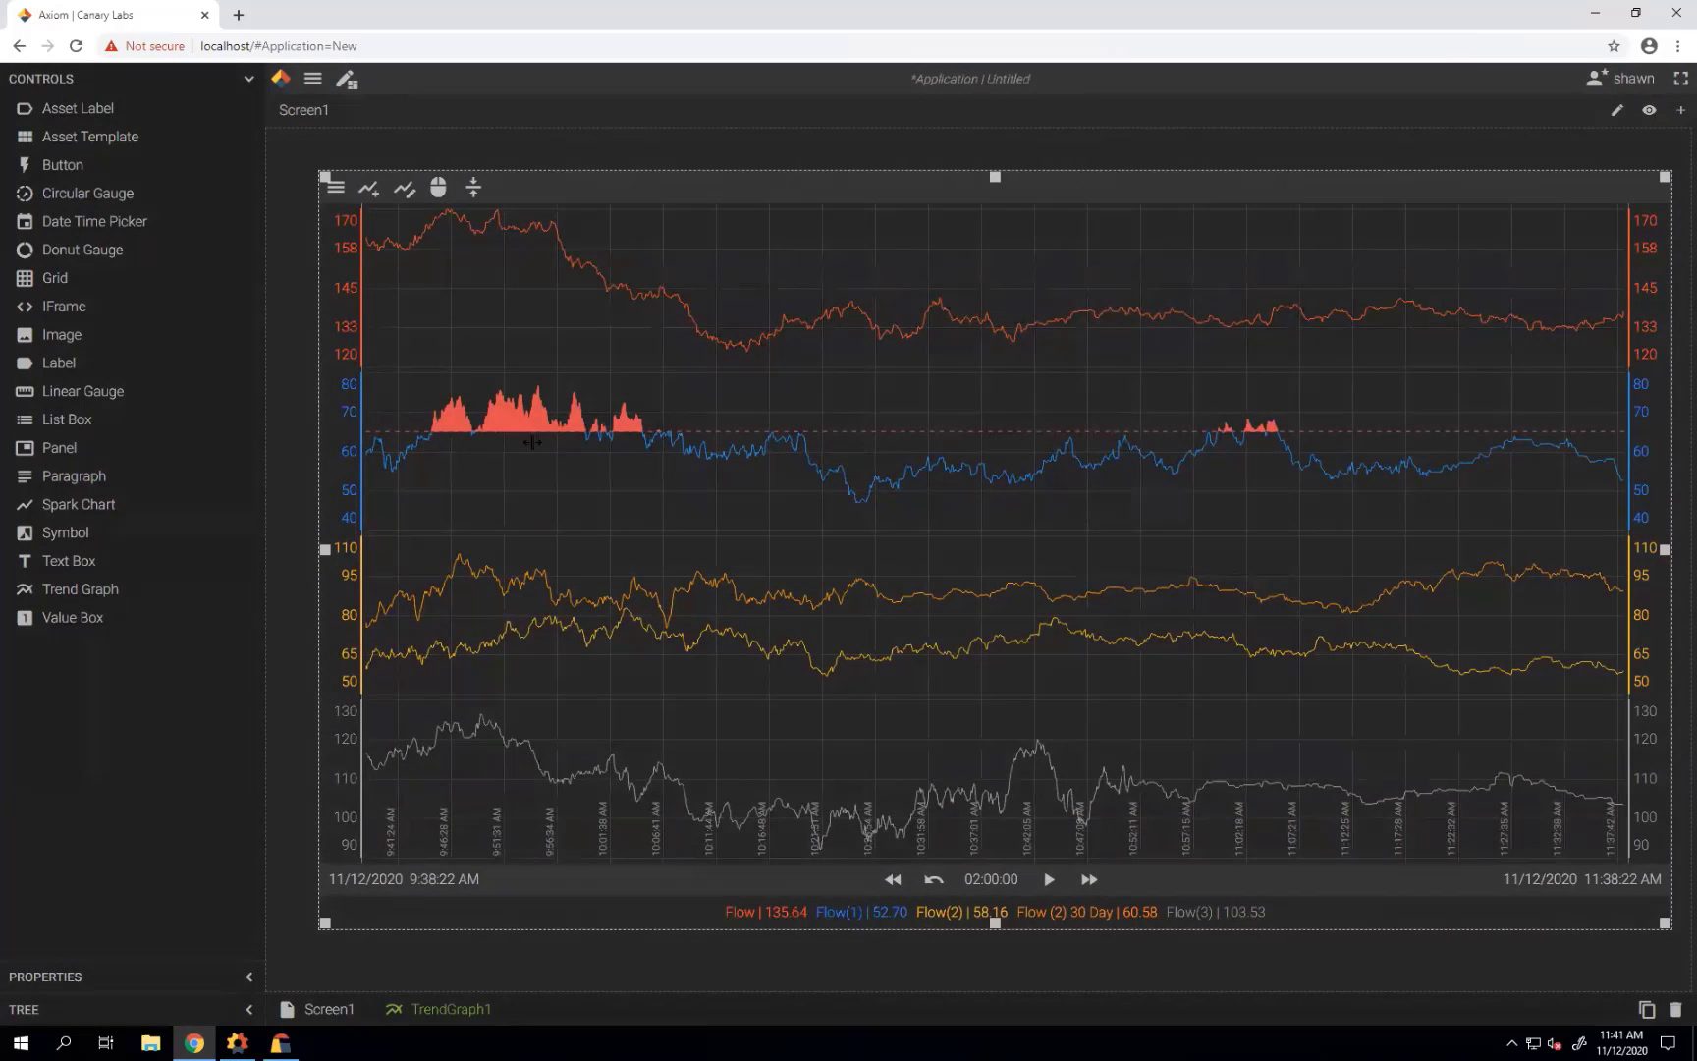
# Set the trend timespan to 00:30:00 and resume live updating.
pyautogui.click(1005, 884)
pyautogui.click(997, 483)
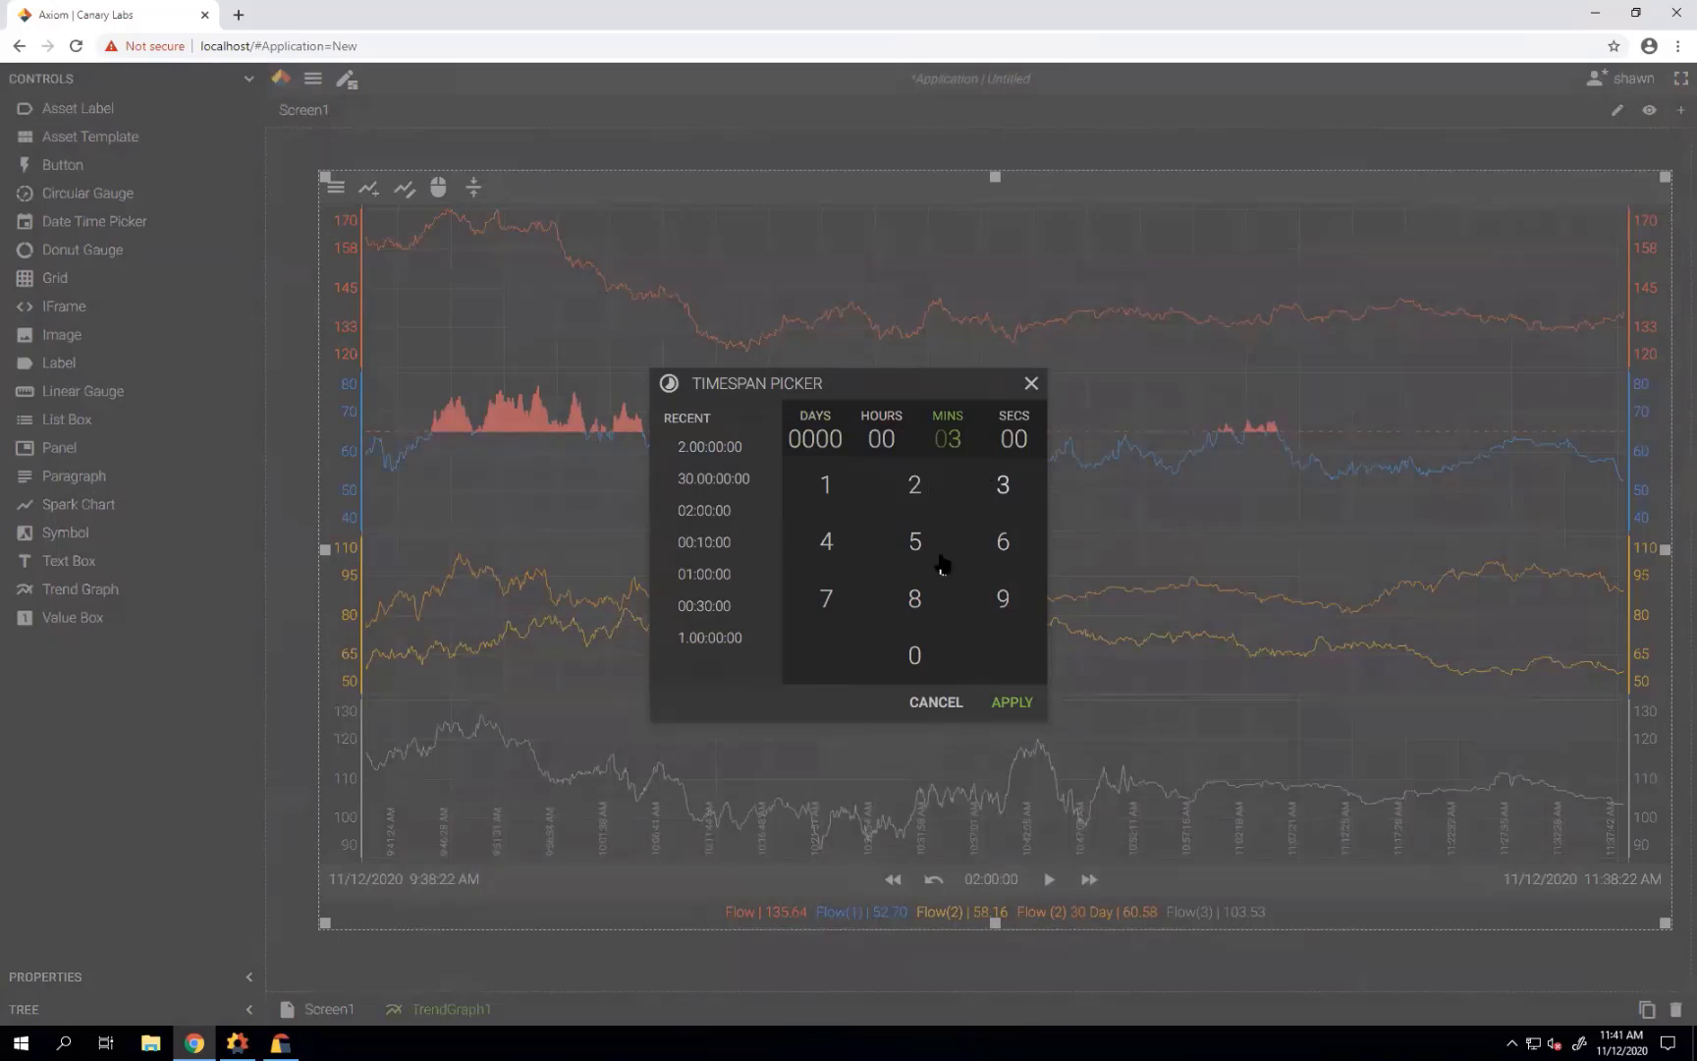
pyautogui.click(921, 671)
pyautogui.click(1012, 703)
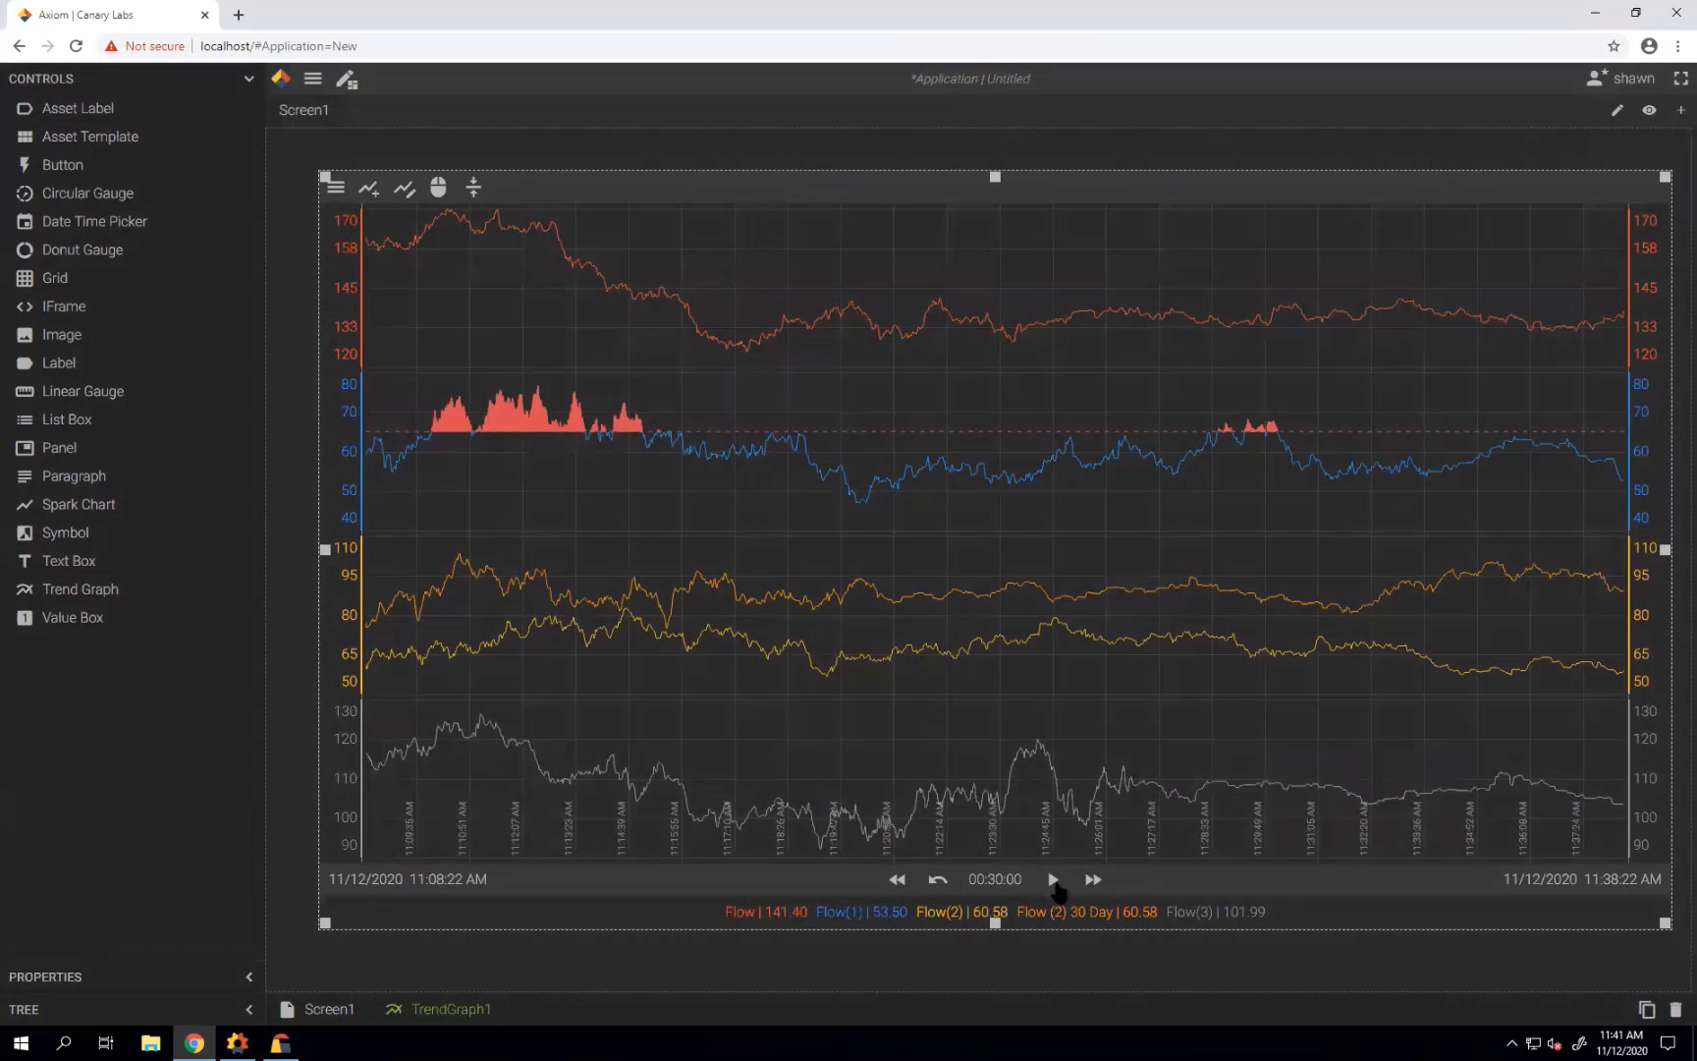
pyautogui.click(1052, 879)
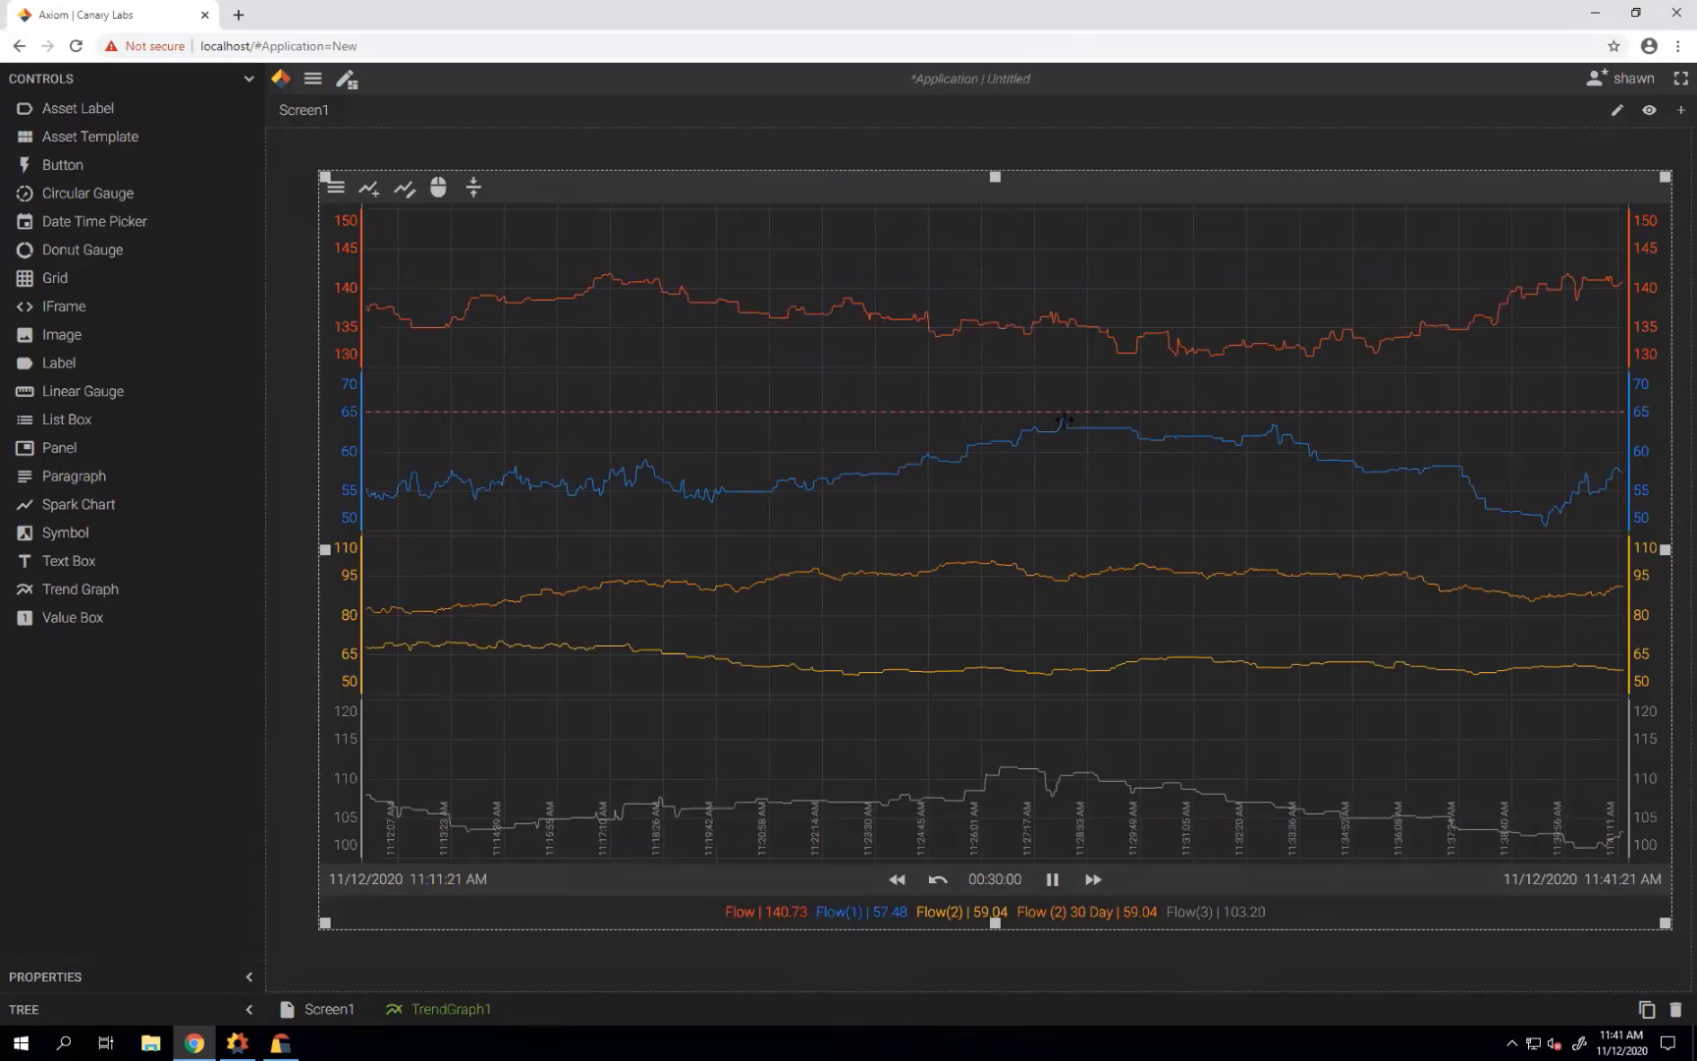
# Step the time window back four times, then return to live data.
pyautogui.click(898, 880)
pyautogui.click(897, 880)
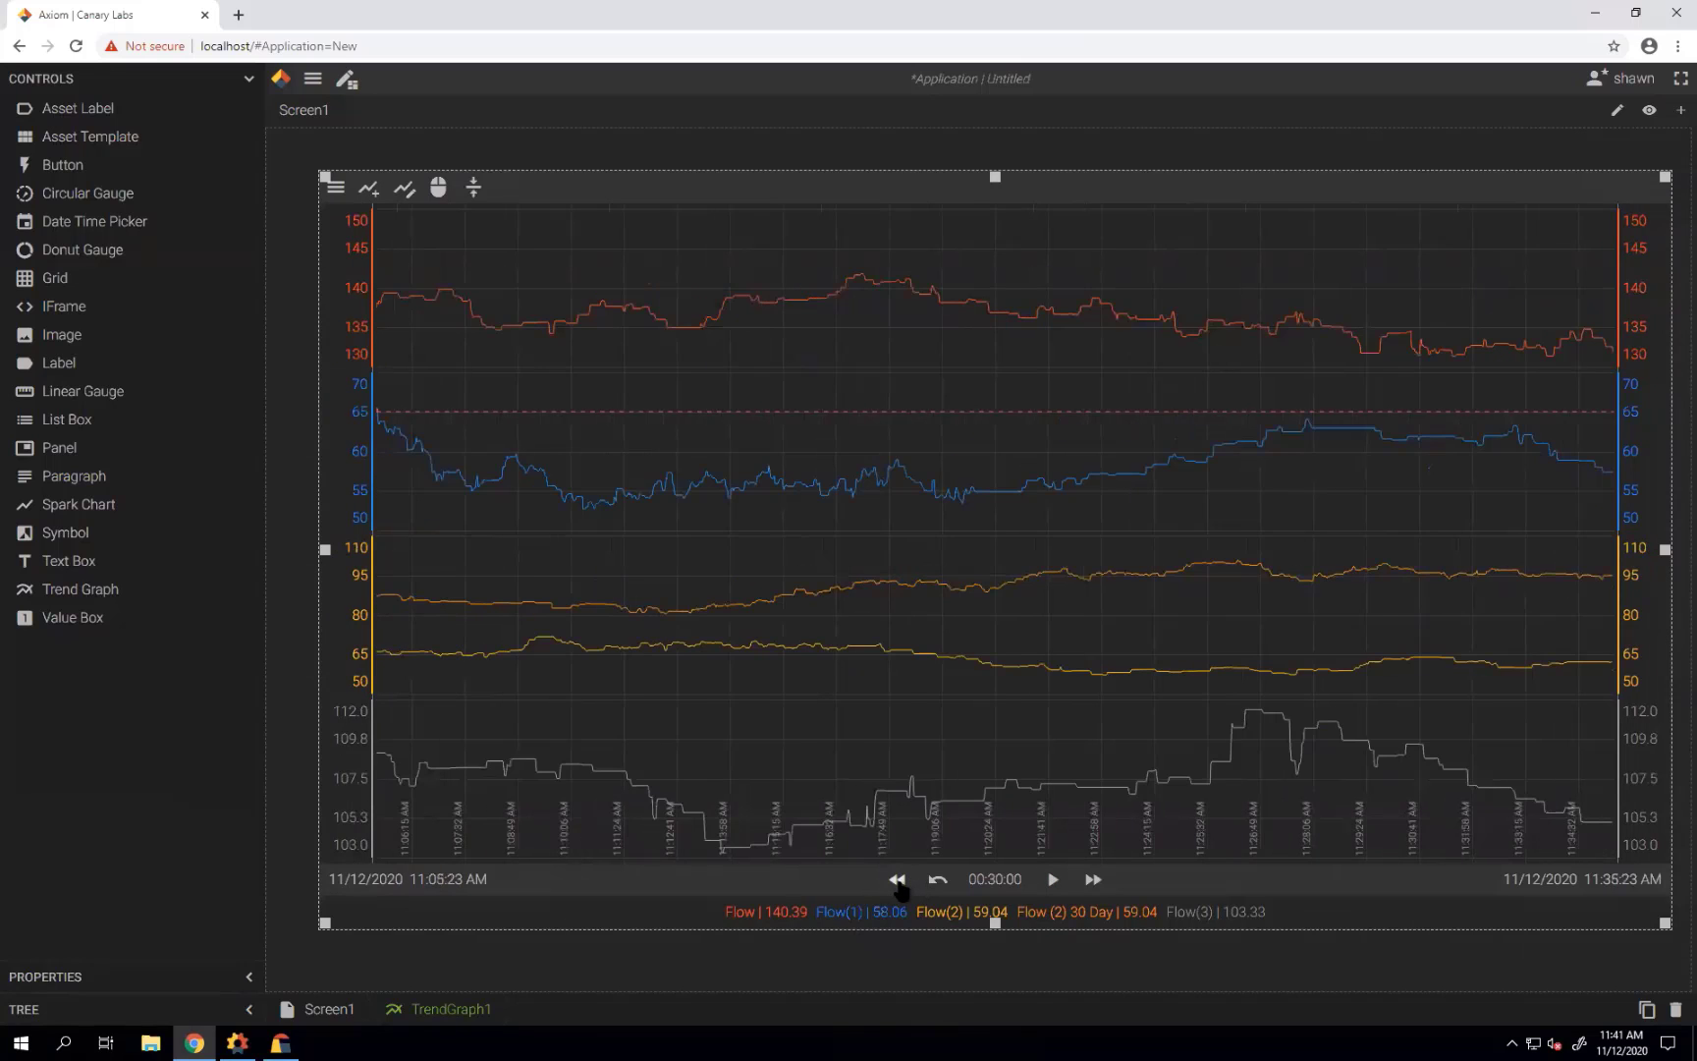
pyautogui.click(898, 880)
pyautogui.click(898, 880)
pyautogui.click(898, 880)
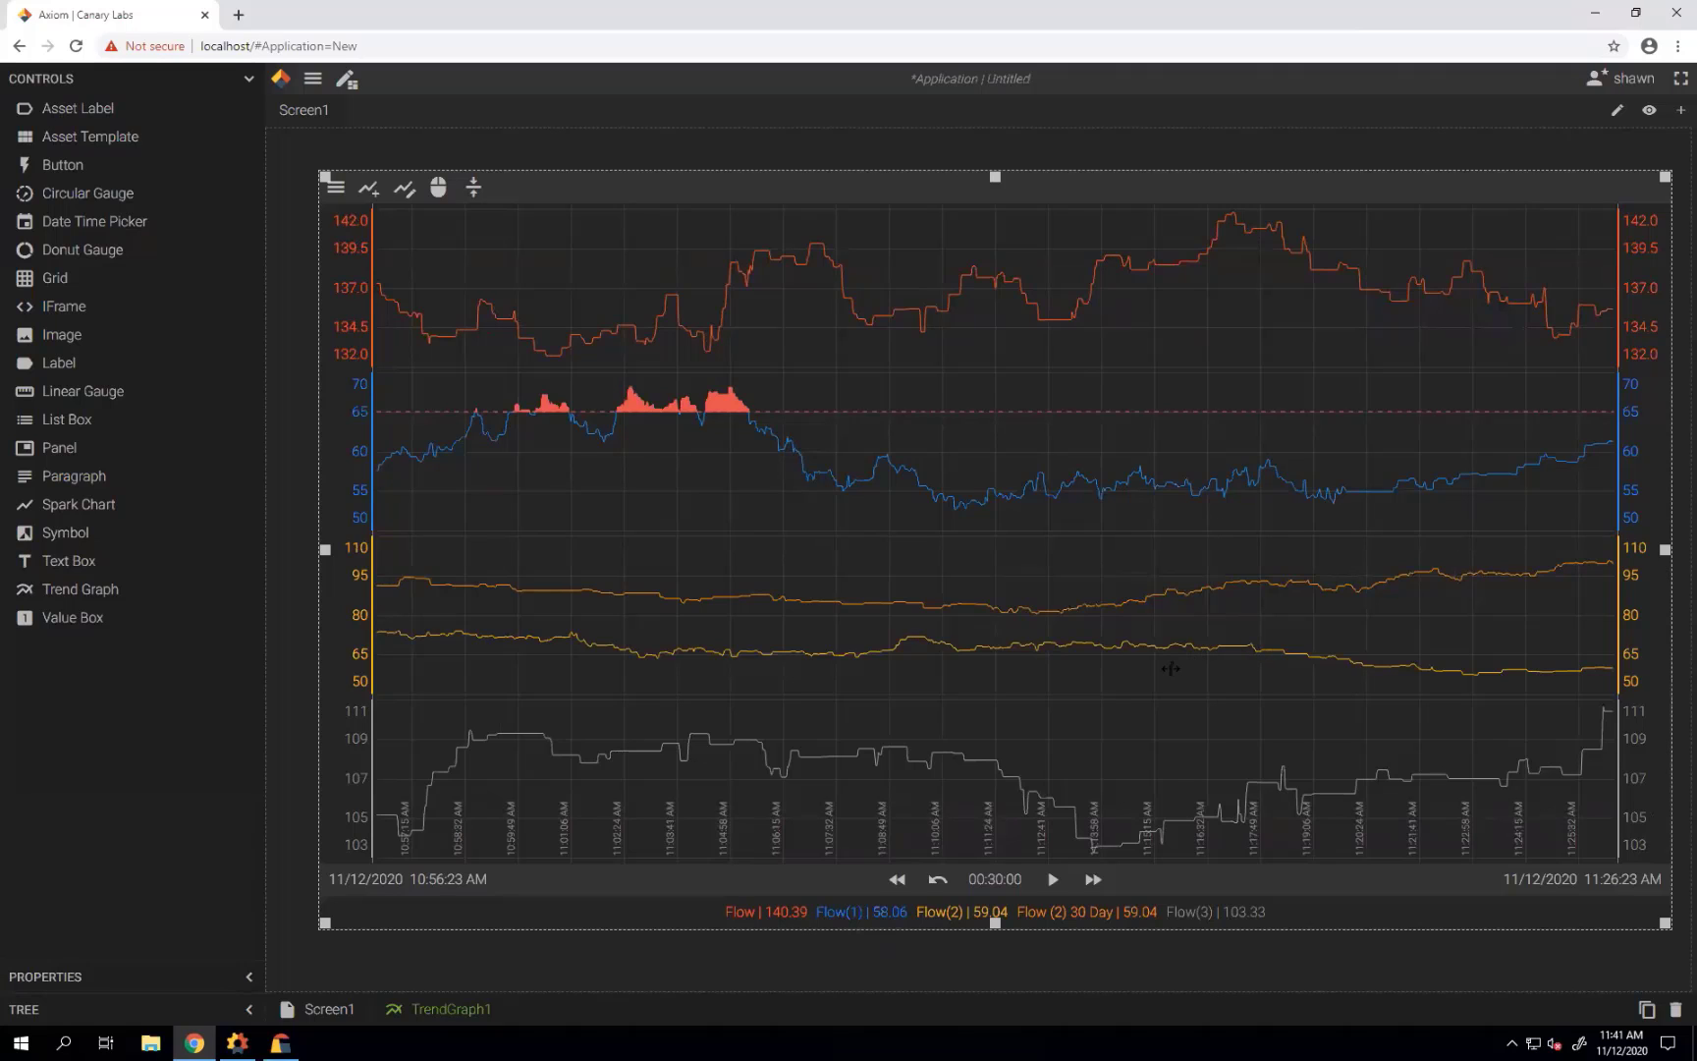
pyautogui.click(1053, 879)
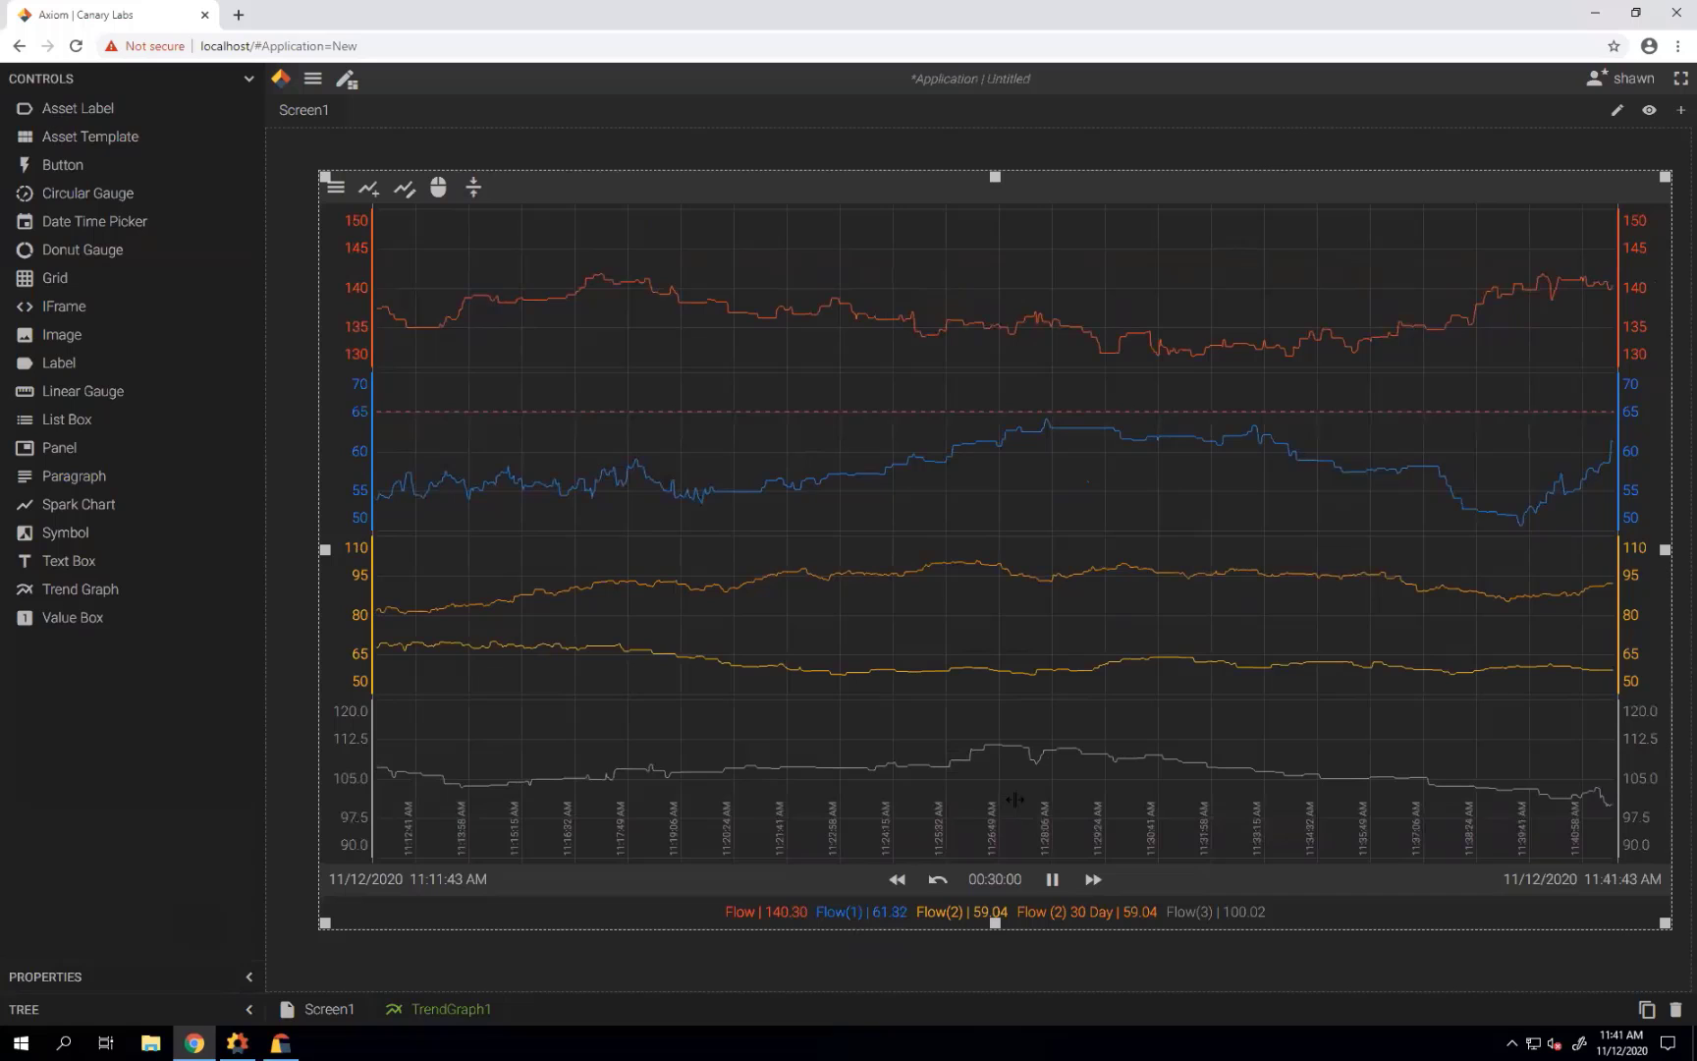
# Unlink the yellow axis to split Flow(2) and Flow (2) 30 Day, then reopen Edit Trends.
pyautogui.click(346, 631)
pyautogui.click(350, 622)
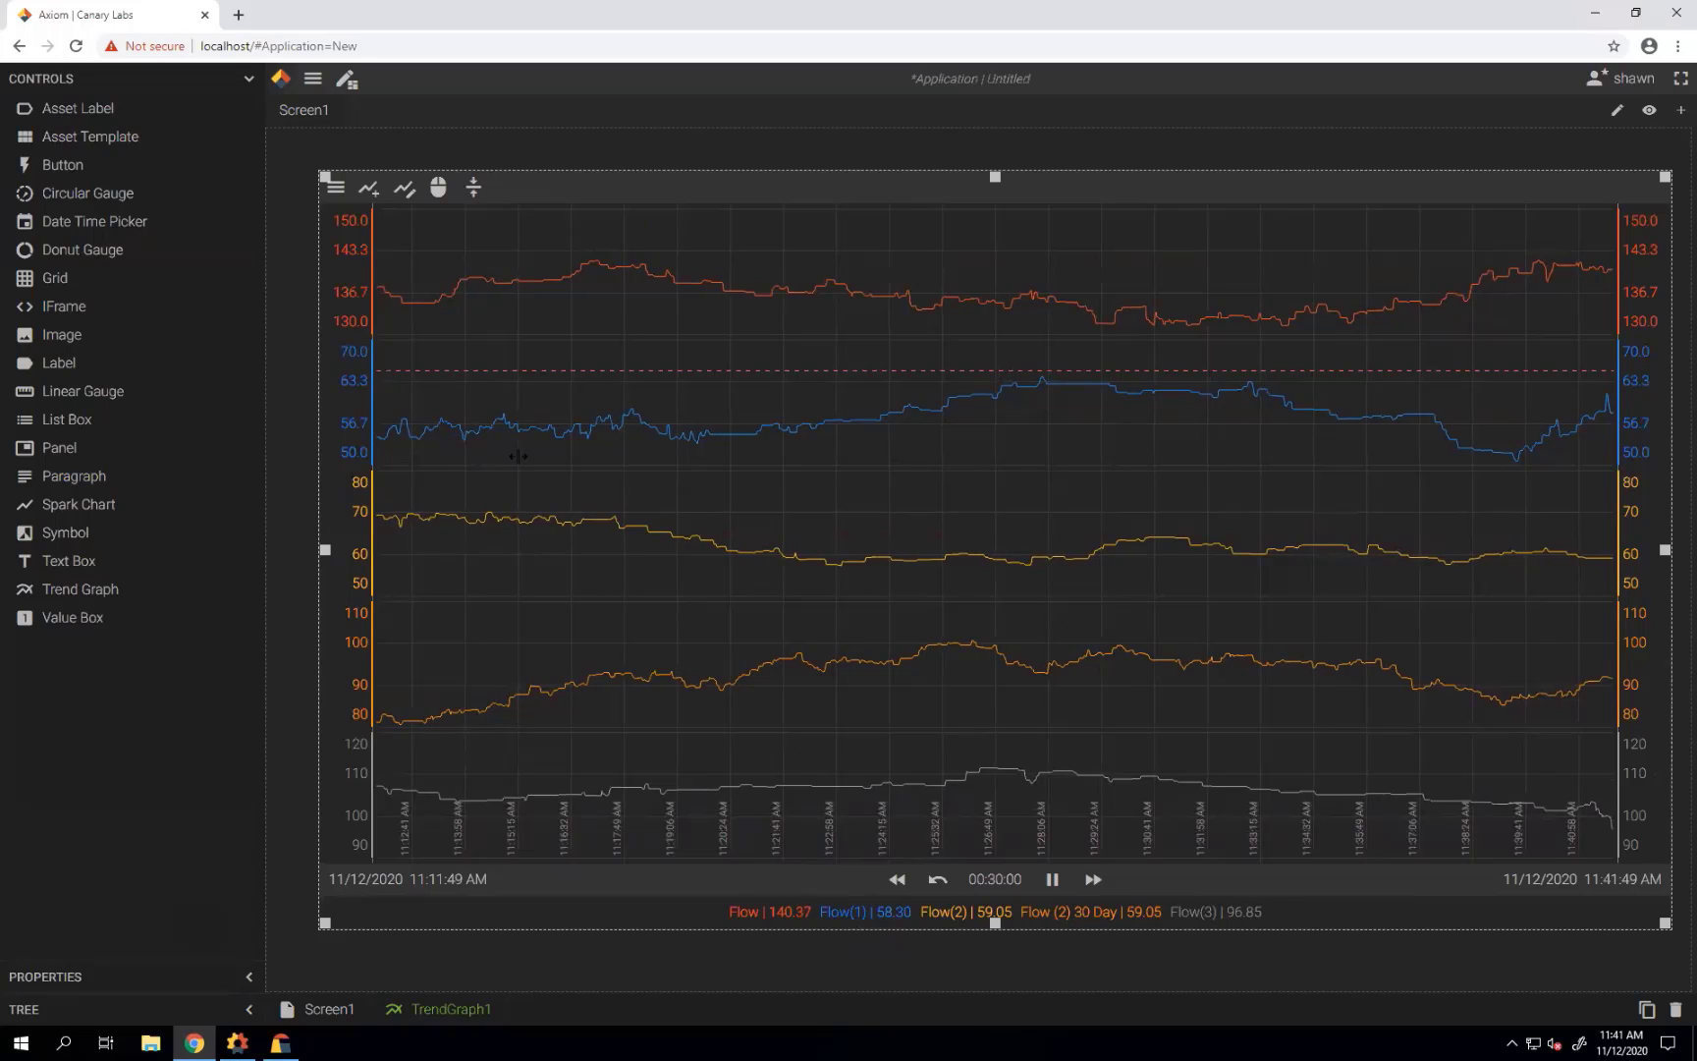
pyautogui.click(402, 197)
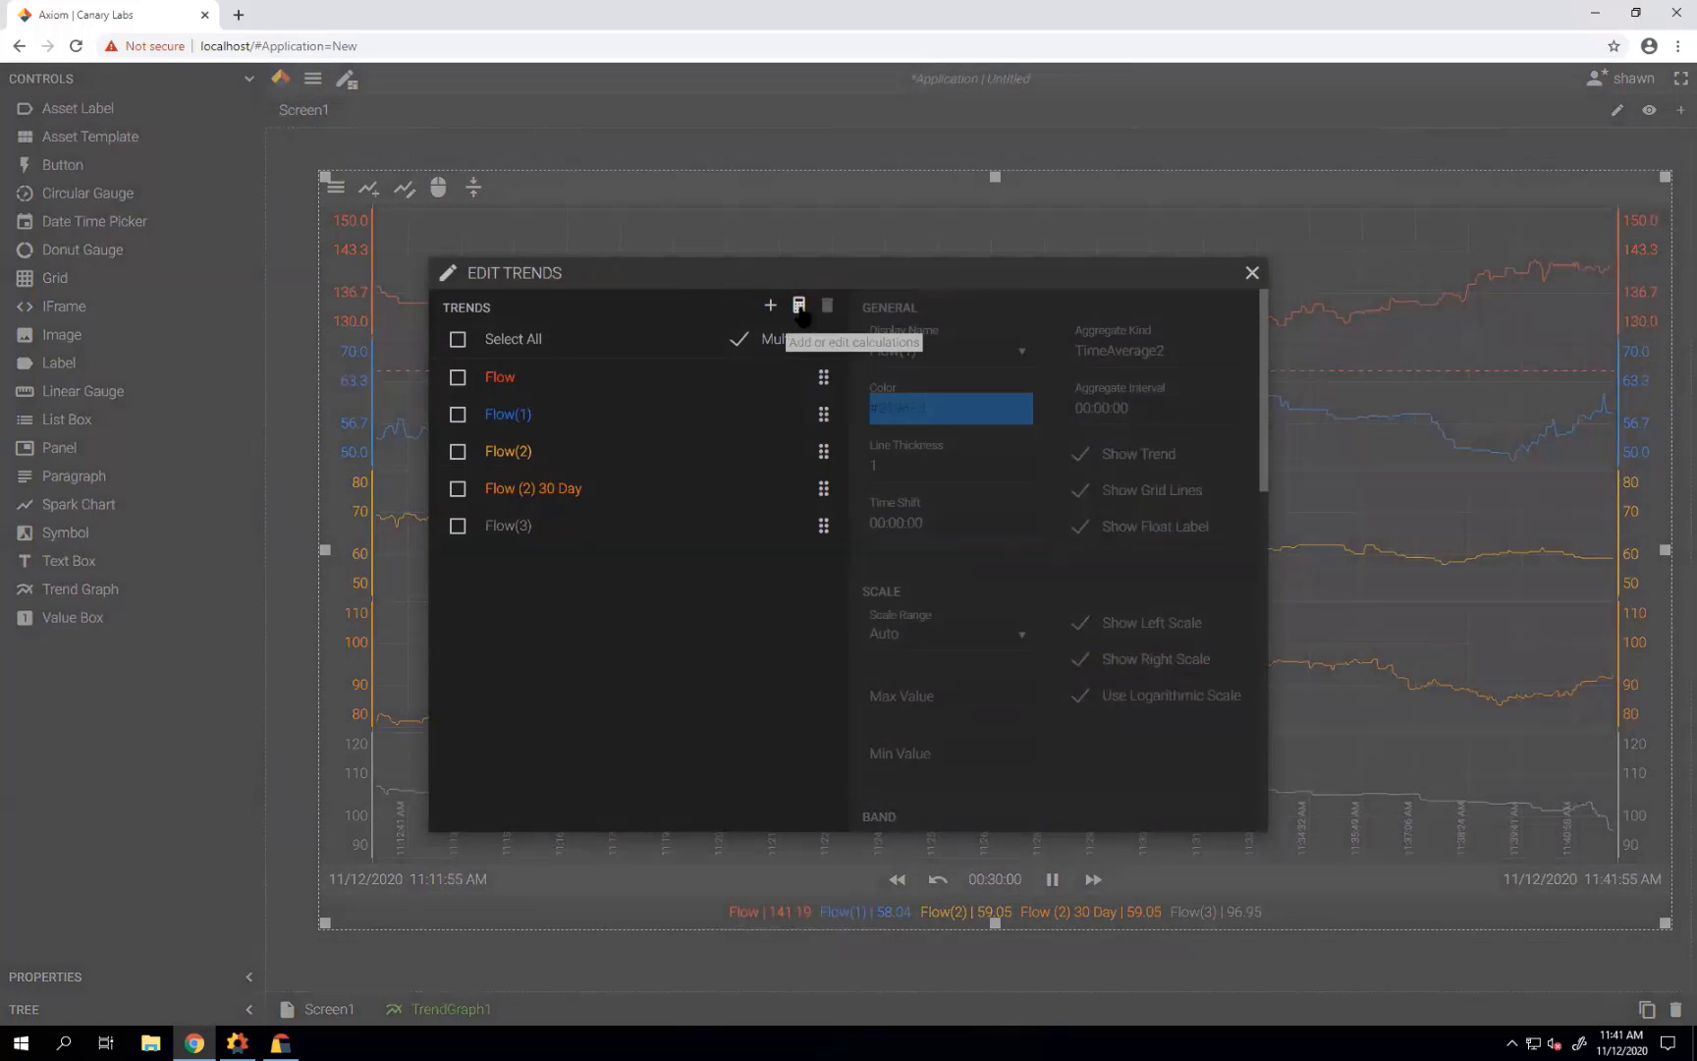
# Delete the Flow (2) 30 Day trend and start a calculation trend named 'Flow A'.
pyautogui.click(531, 494)
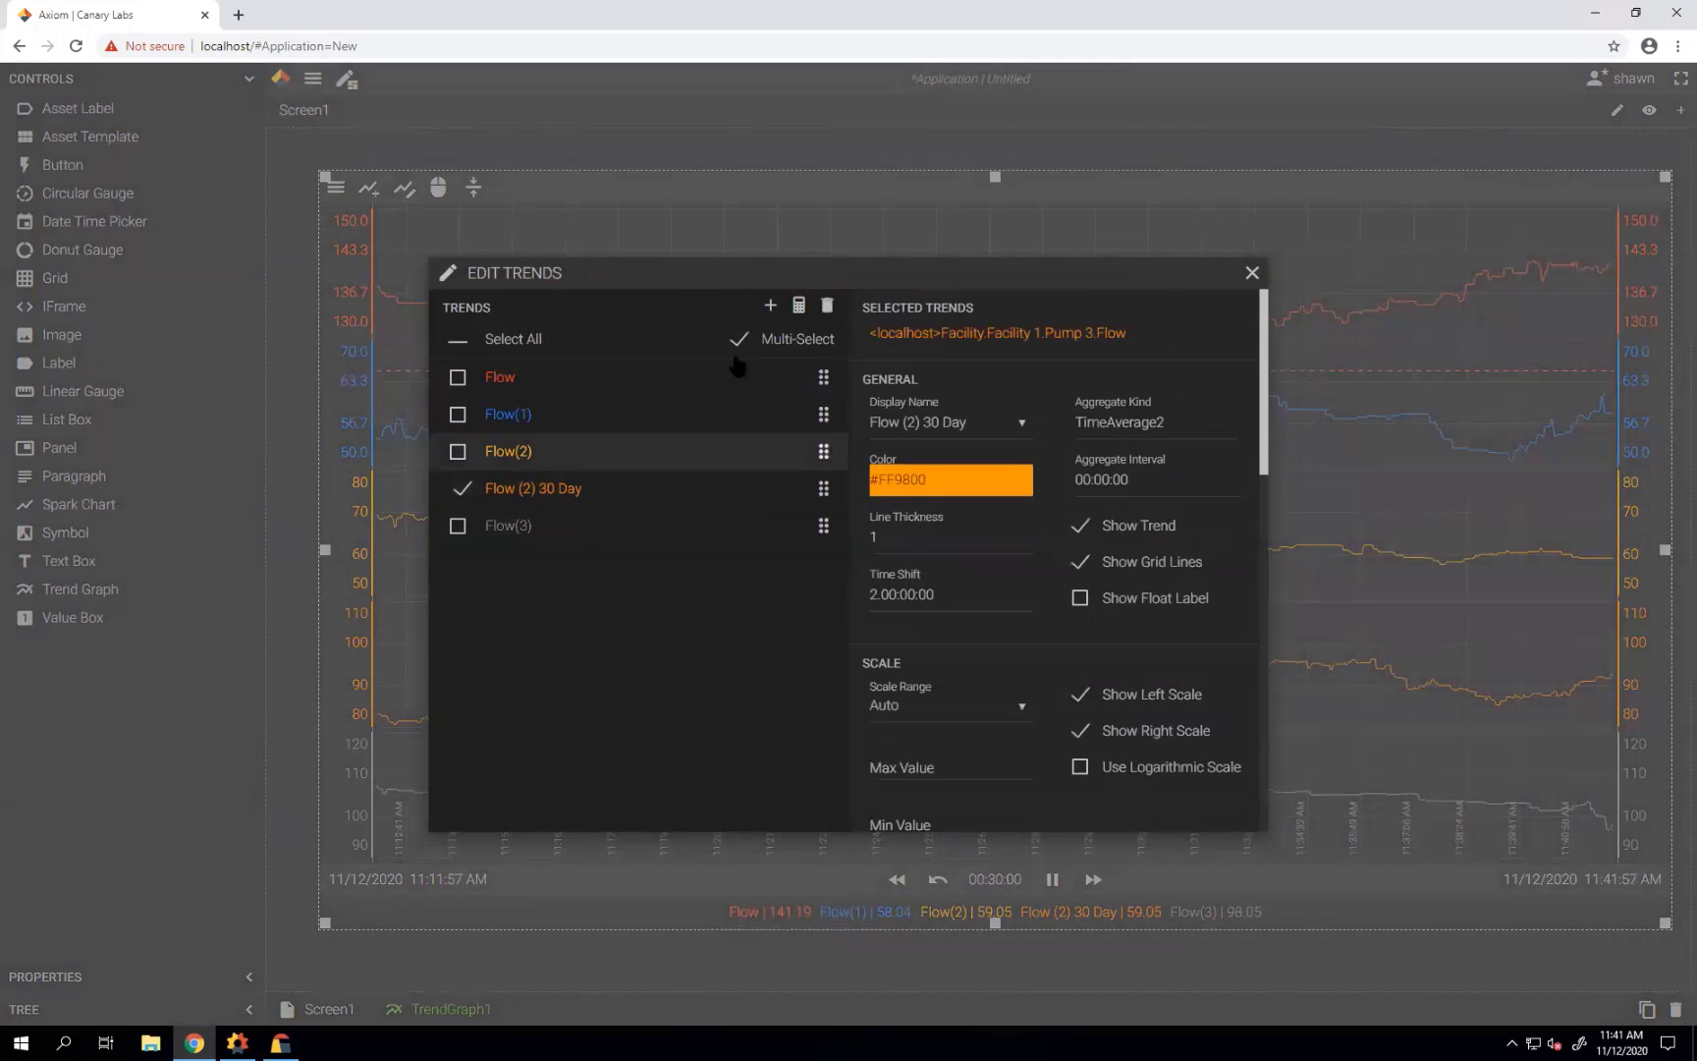
pyautogui.click(827, 305)
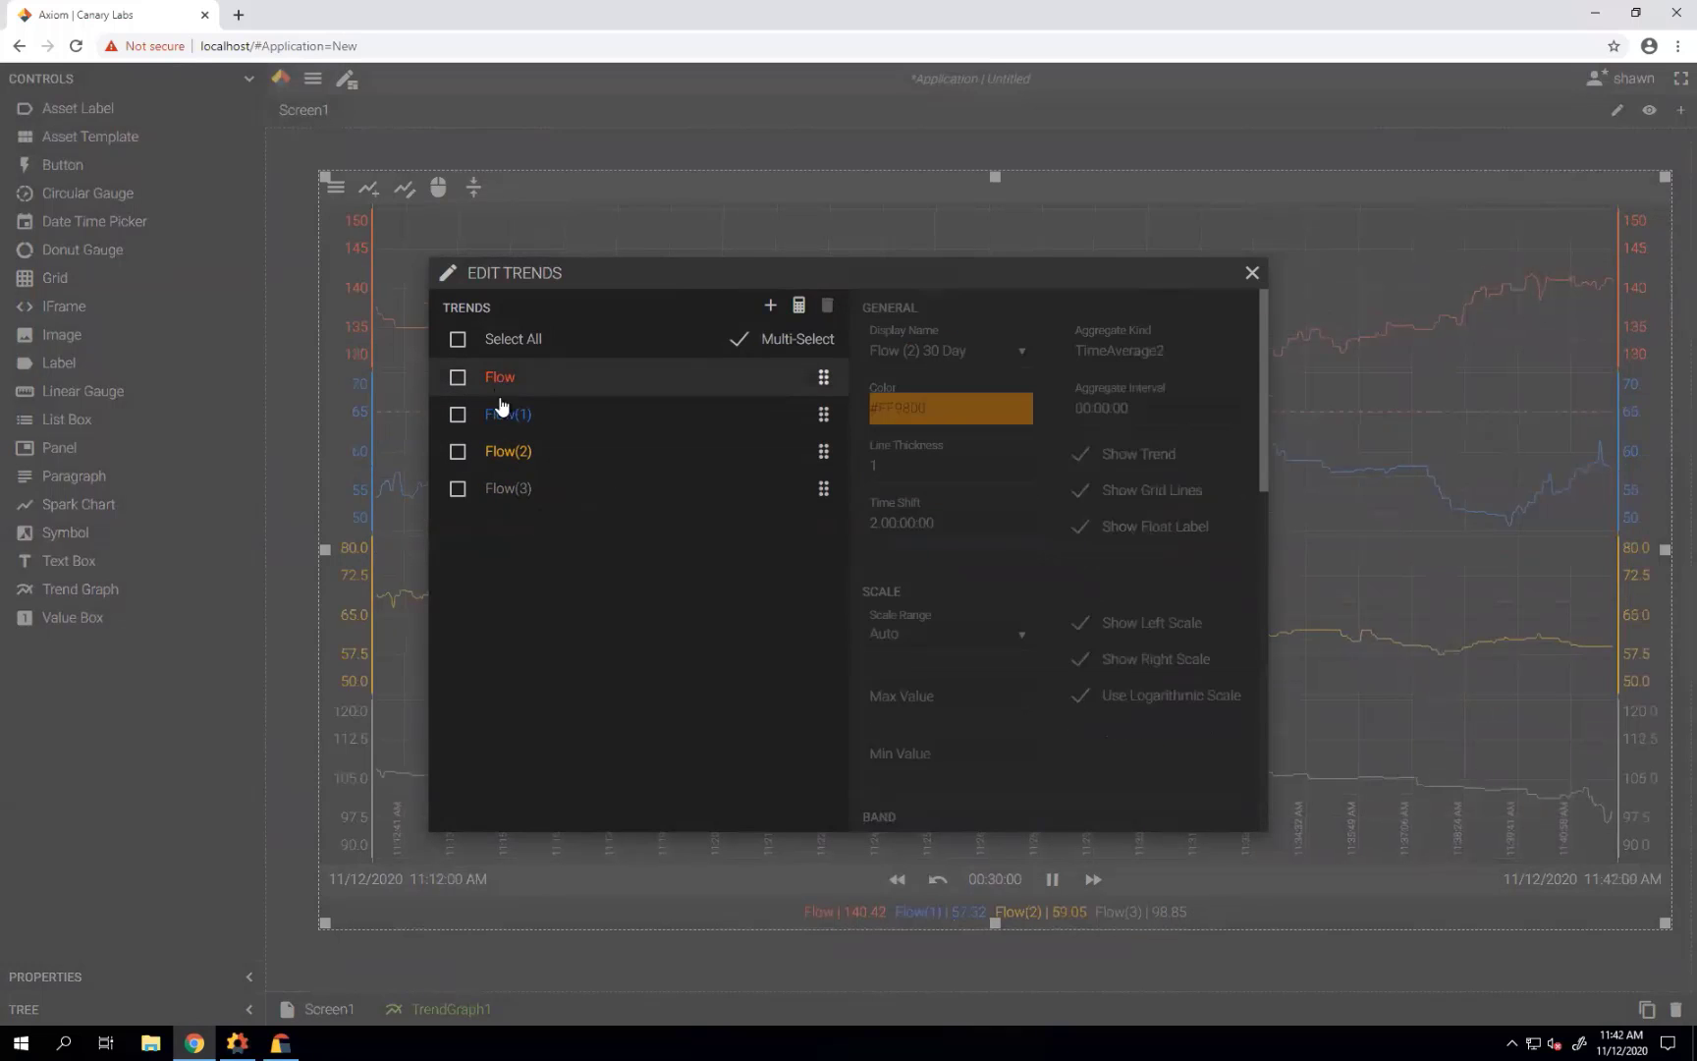
pyautogui.click(800, 307)
pyautogui.click(747, 349)
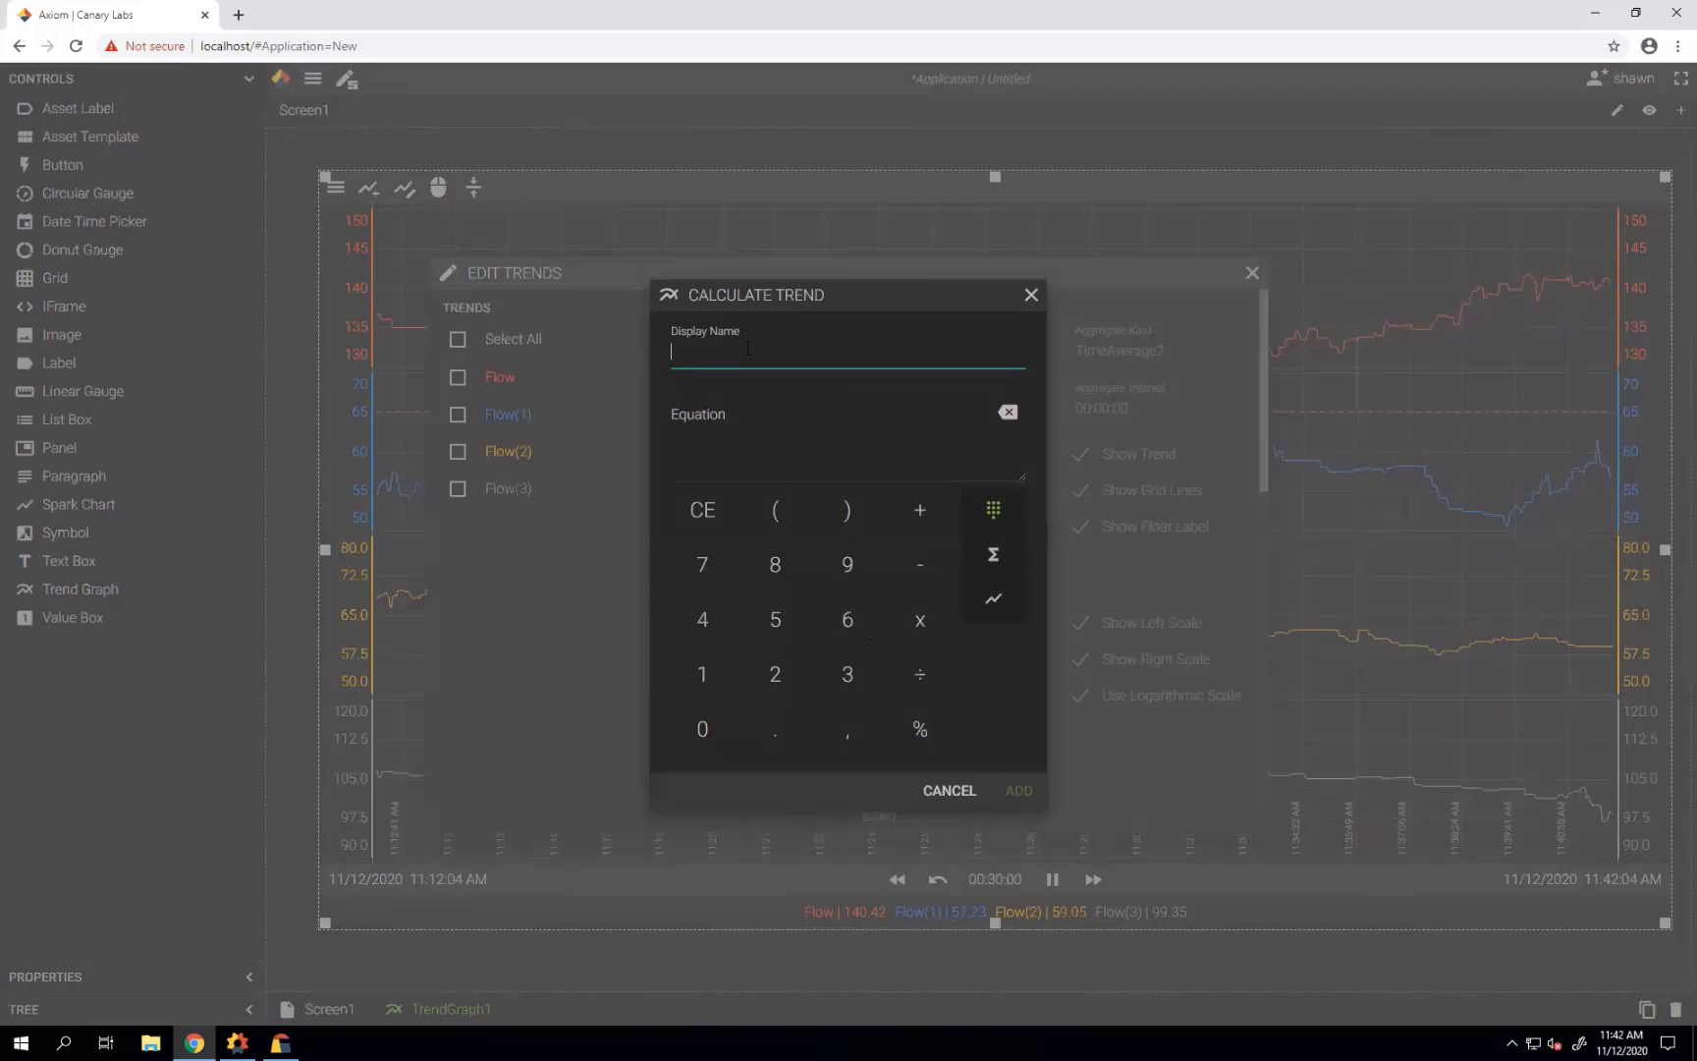
pyautogui.write('Flow Avg')
# Build the equation ([Flow]+[Flow(1)]+[Flow(2)]+[Flow(3)])/4 and add the calculation trend.
pyautogui.click(672, 415)
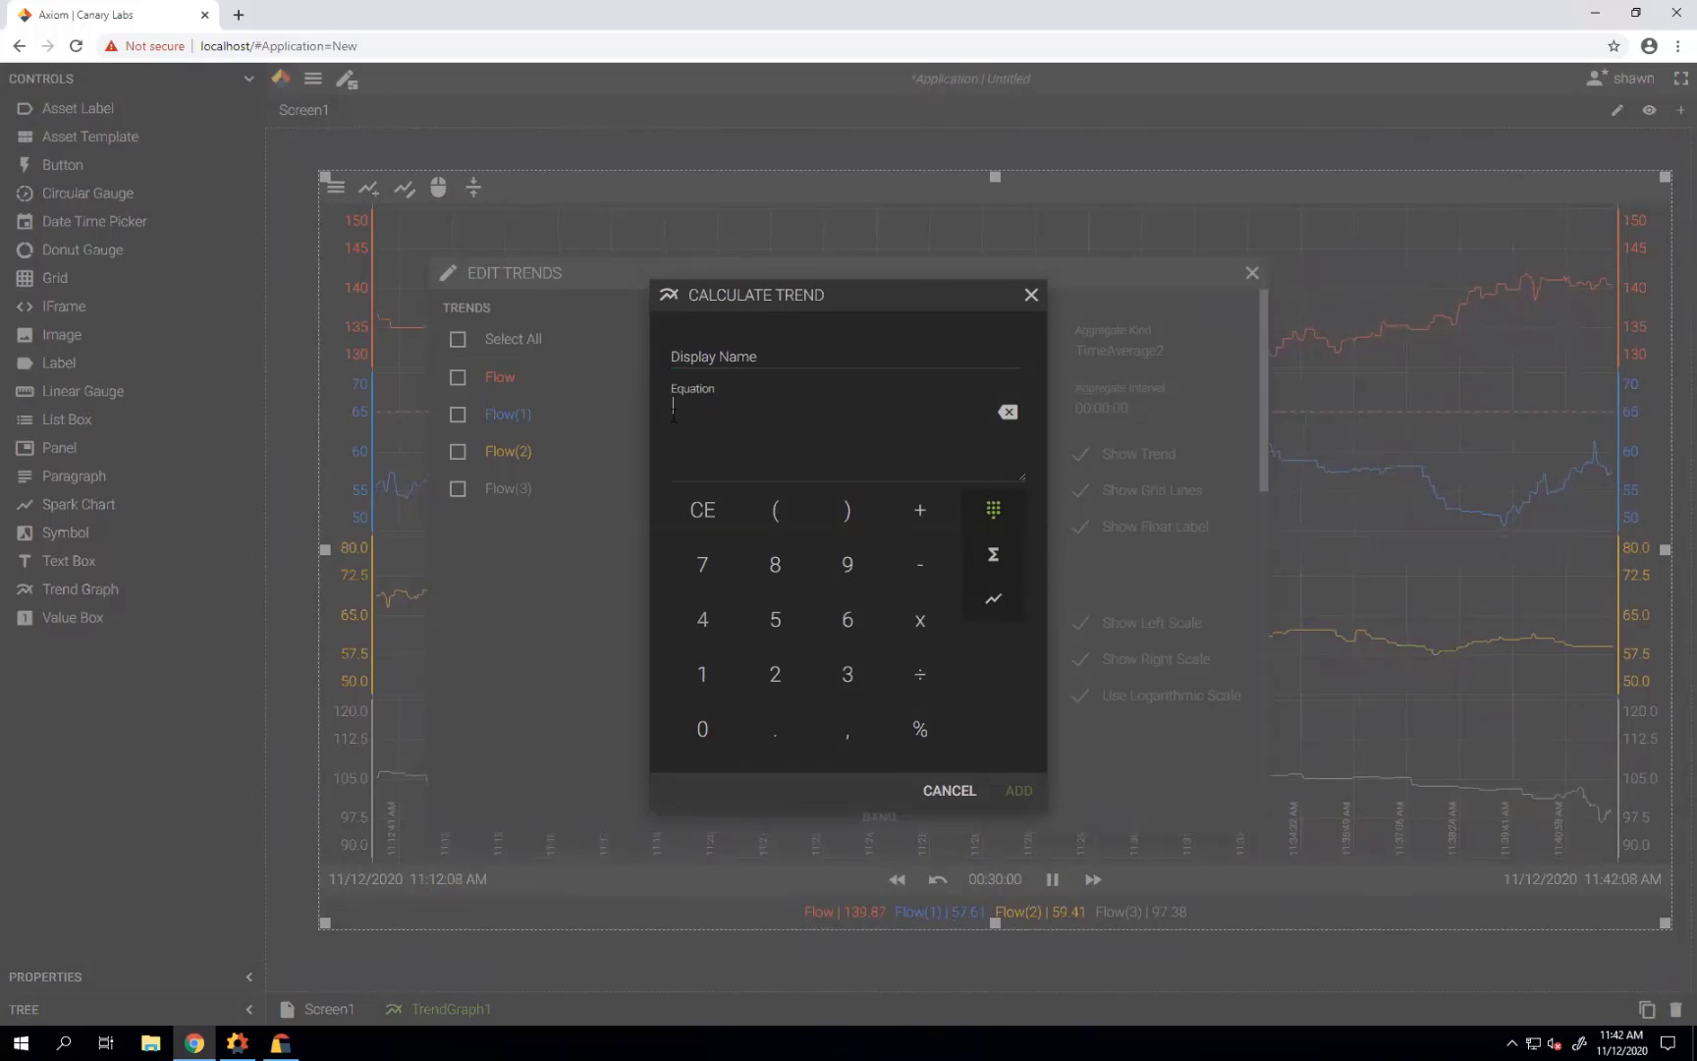
pyautogui.click(776, 511)
pyautogui.click(993, 600)
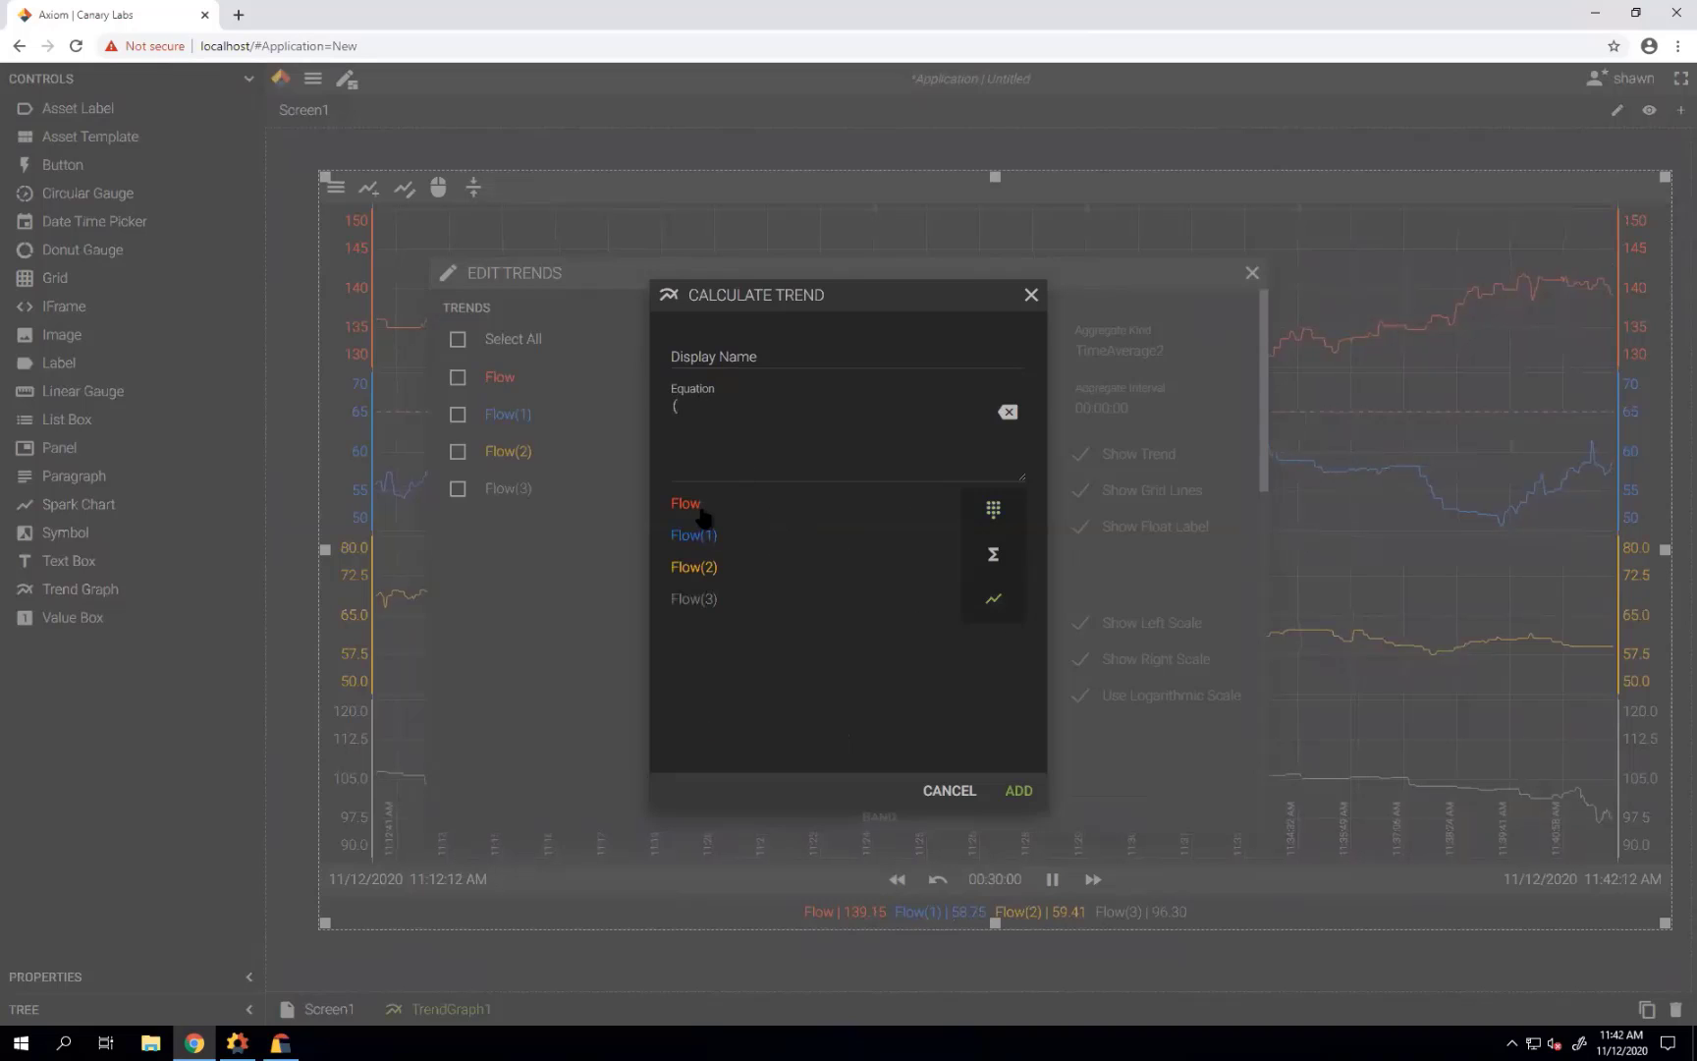
pyautogui.click(699, 512)
pyautogui.write('+')
pyautogui.click(703, 536)
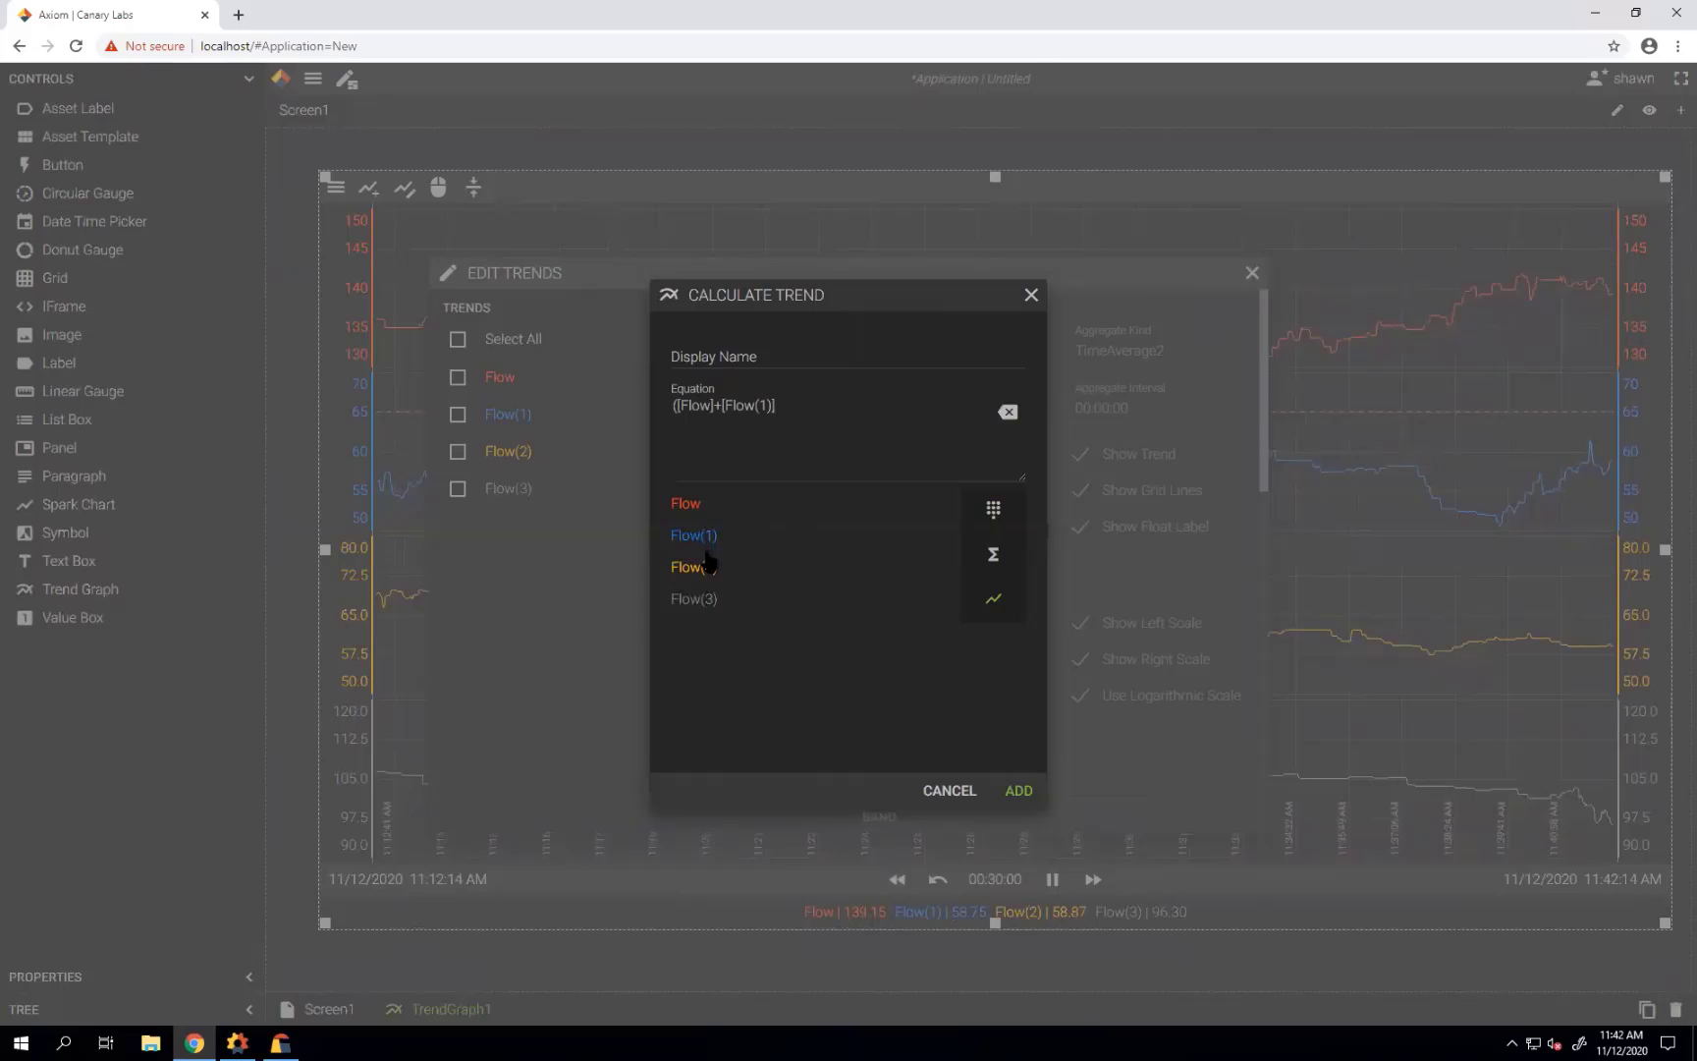
pyautogui.write('+')
pyautogui.click(705, 567)
pyautogui.write('+')
pyautogui.click(704, 600)
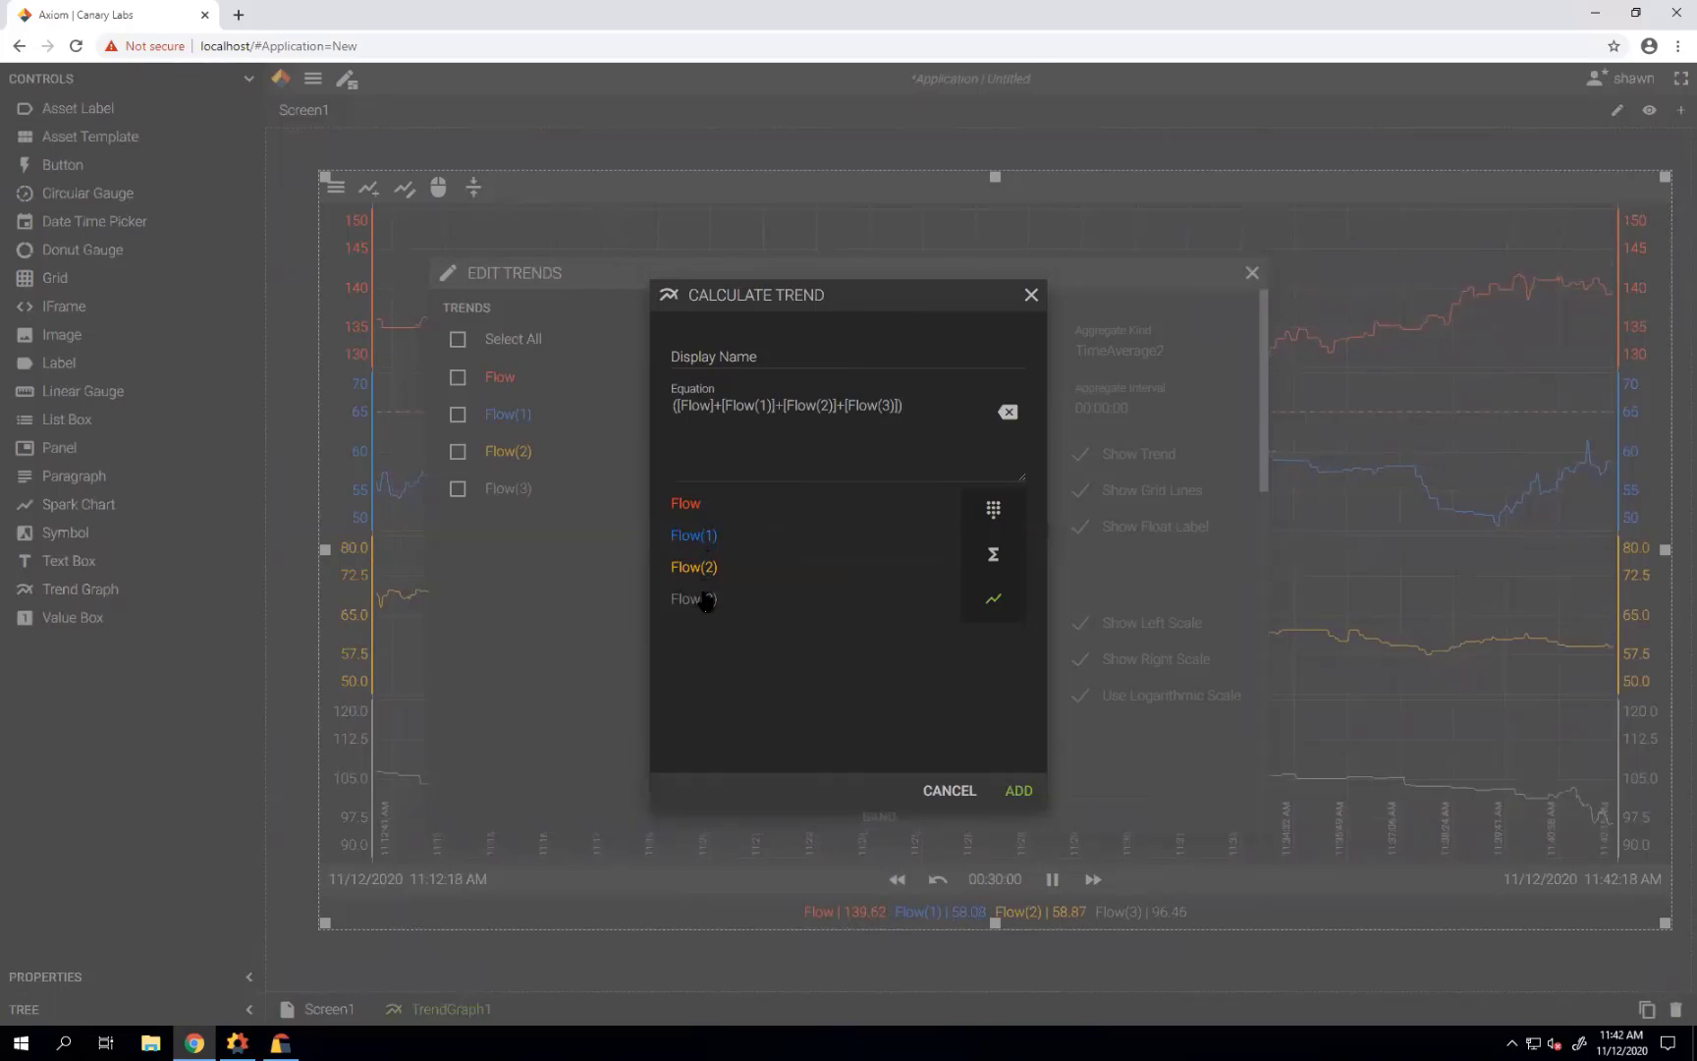
pyautogui.write(')/4')
pyautogui.click(1018, 791)
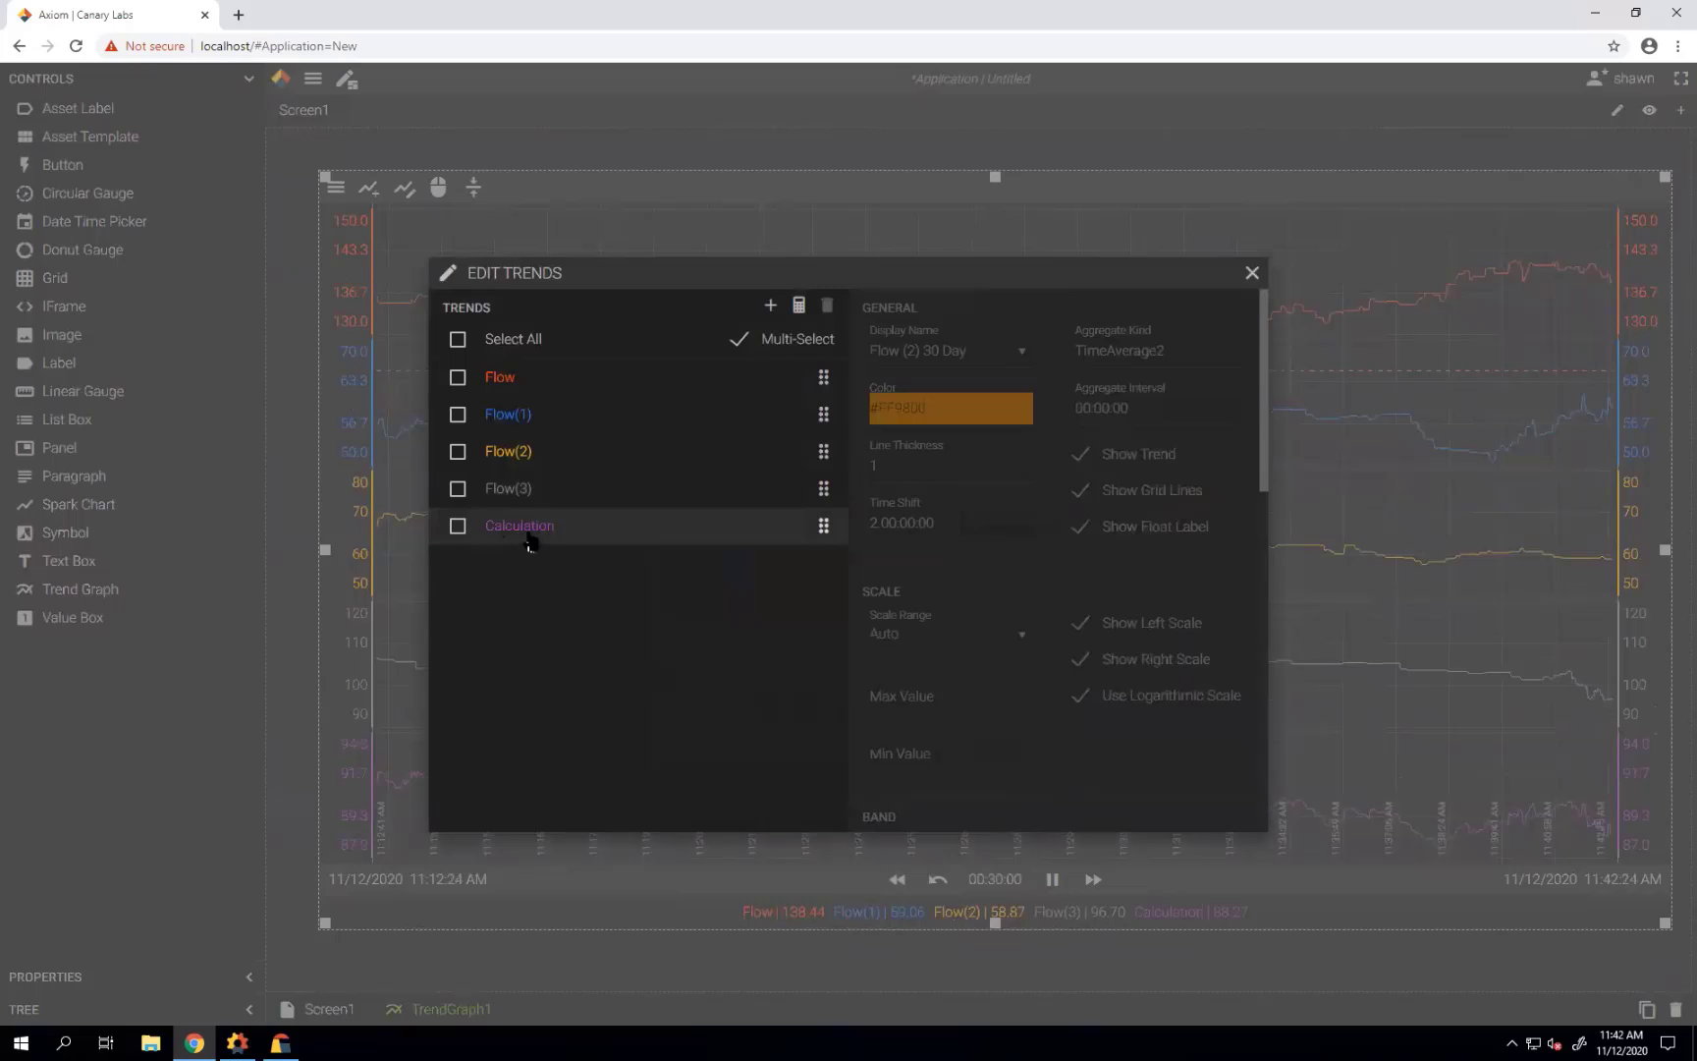
# Close Edit Trends and shrink the trend graph toward the lower left.
pyautogui.click(1252, 273)
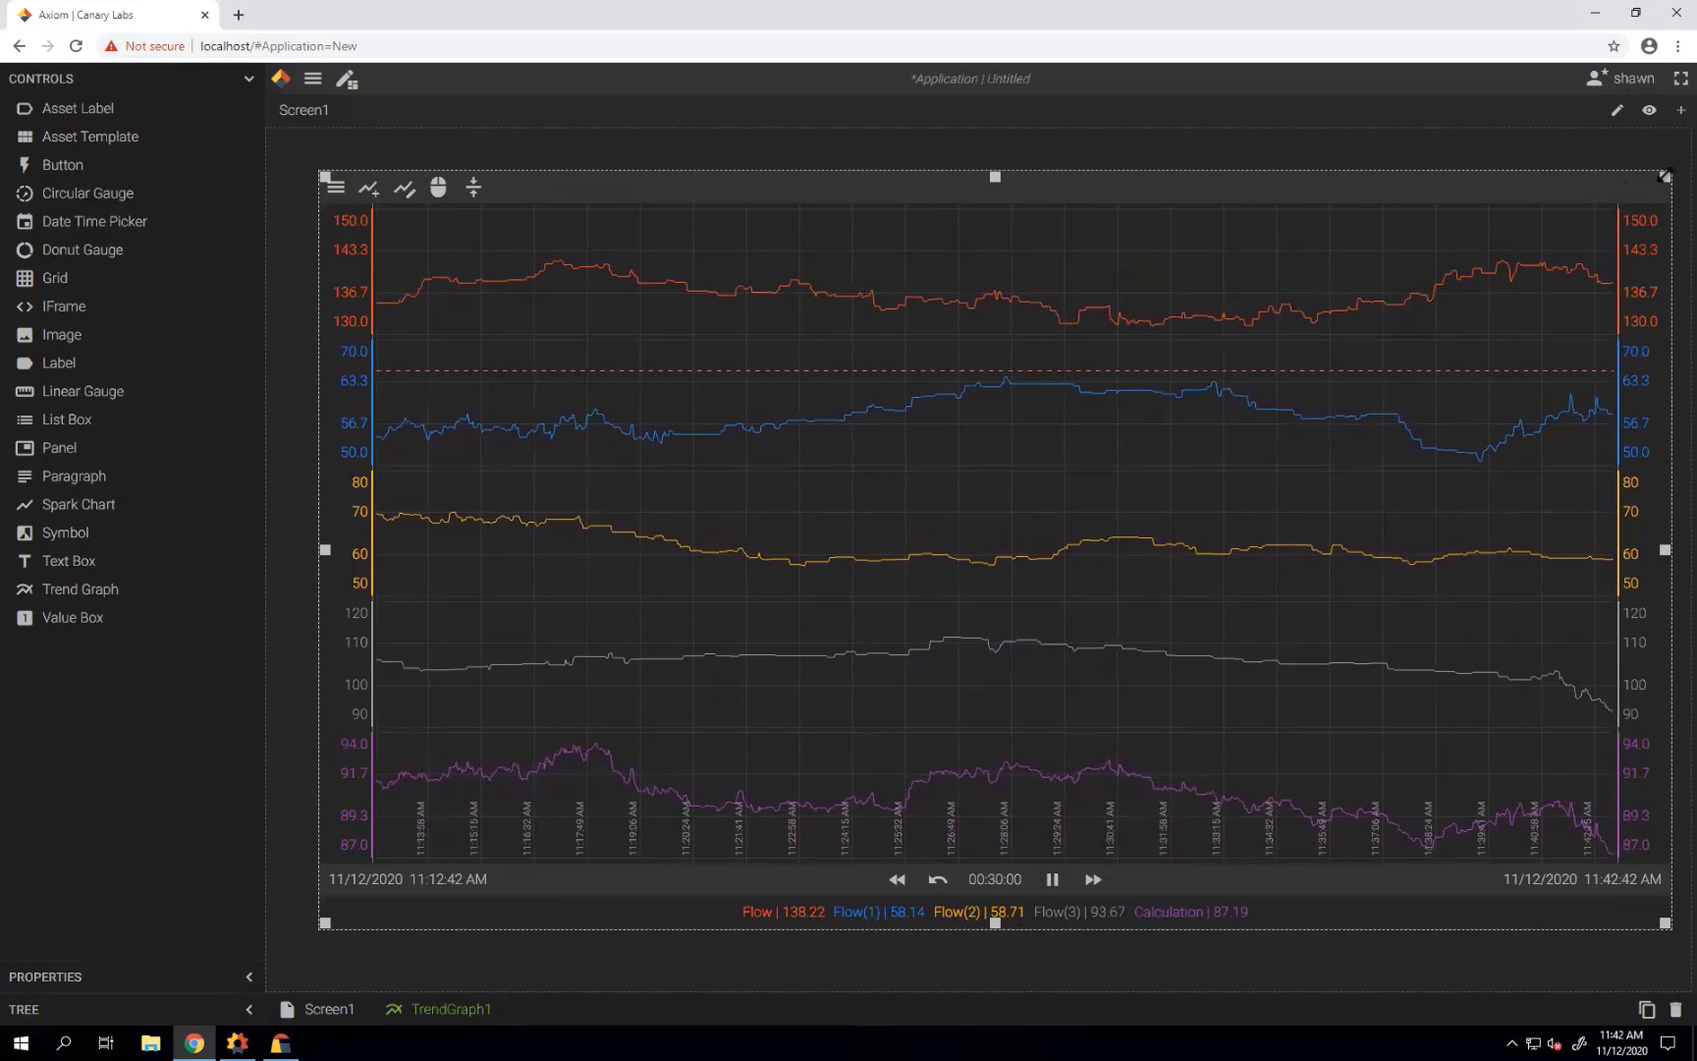
pyautogui.moveTo(1550, 255); pyautogui.dragTo(822, 440)
pyautogui.moveTo(660, 455); pyautogui.dragTo(660, 465)
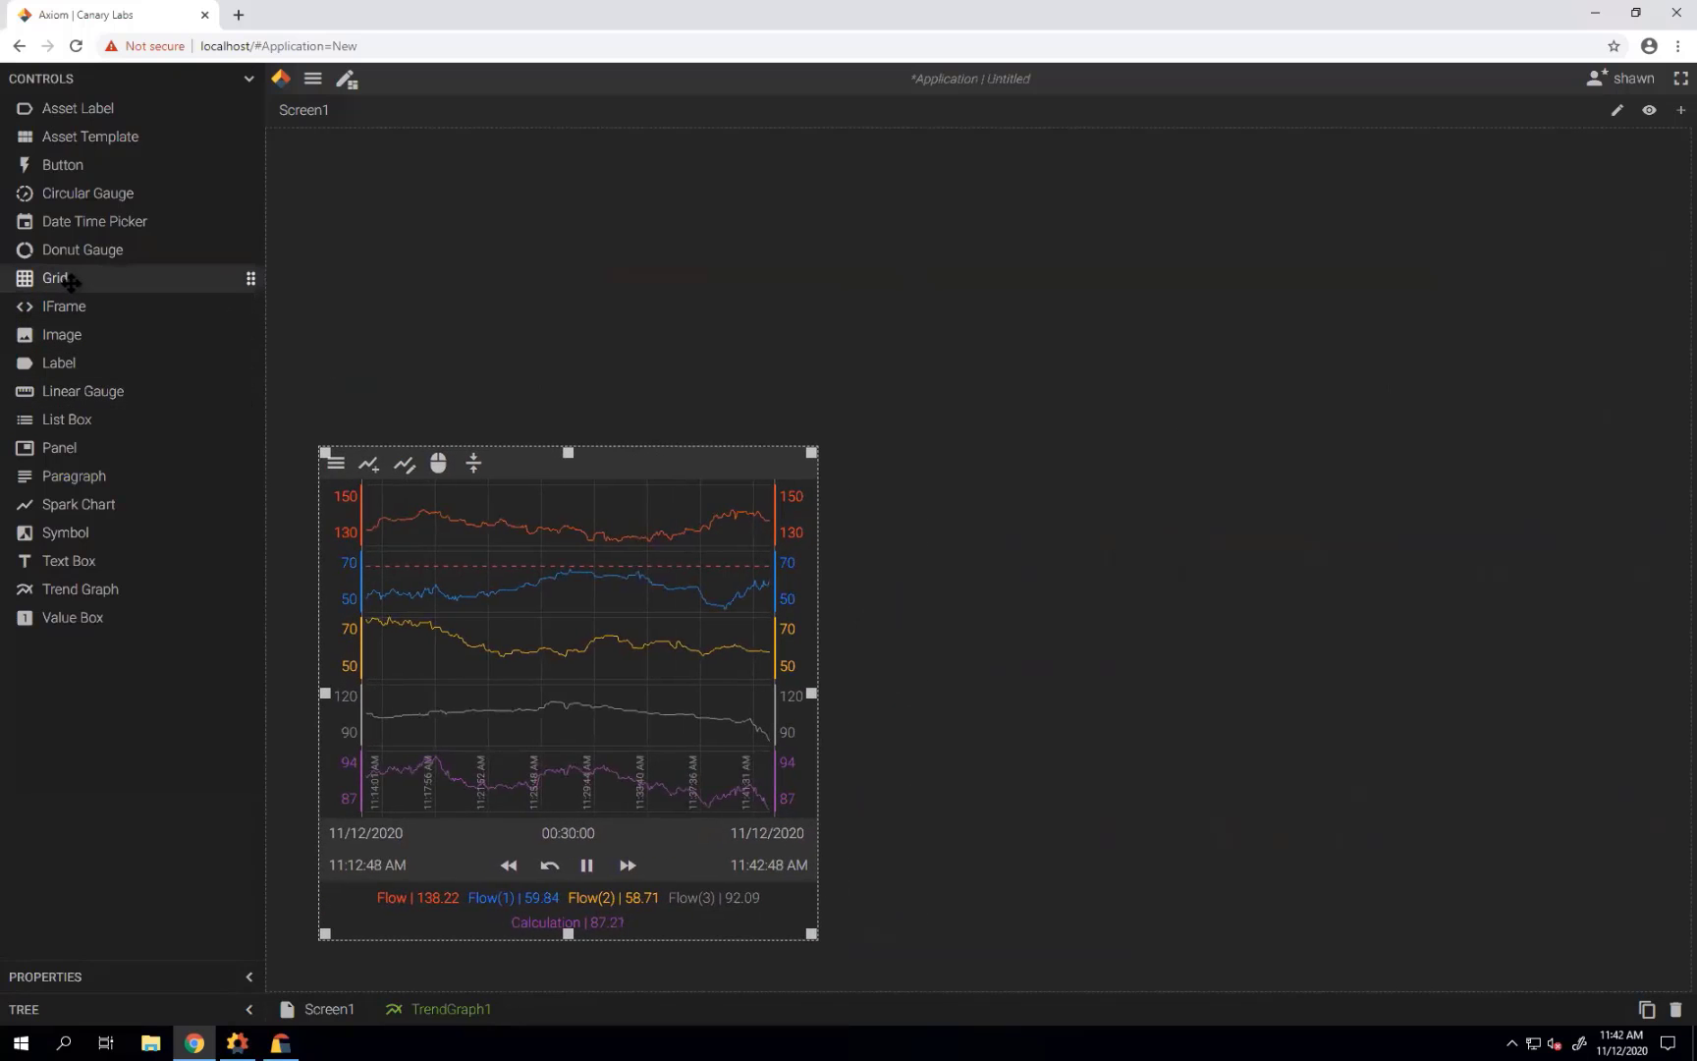
# Add a grid across the top of the screen and nudge the trend graph below it.
pyautogui.moveTo(68, 281); pyautogui.dragTo(416, 271)
pyautogui.moveTo(542, 400); pyautogui.dragTo(1676, 447)
pyautogui.click(718, 475)
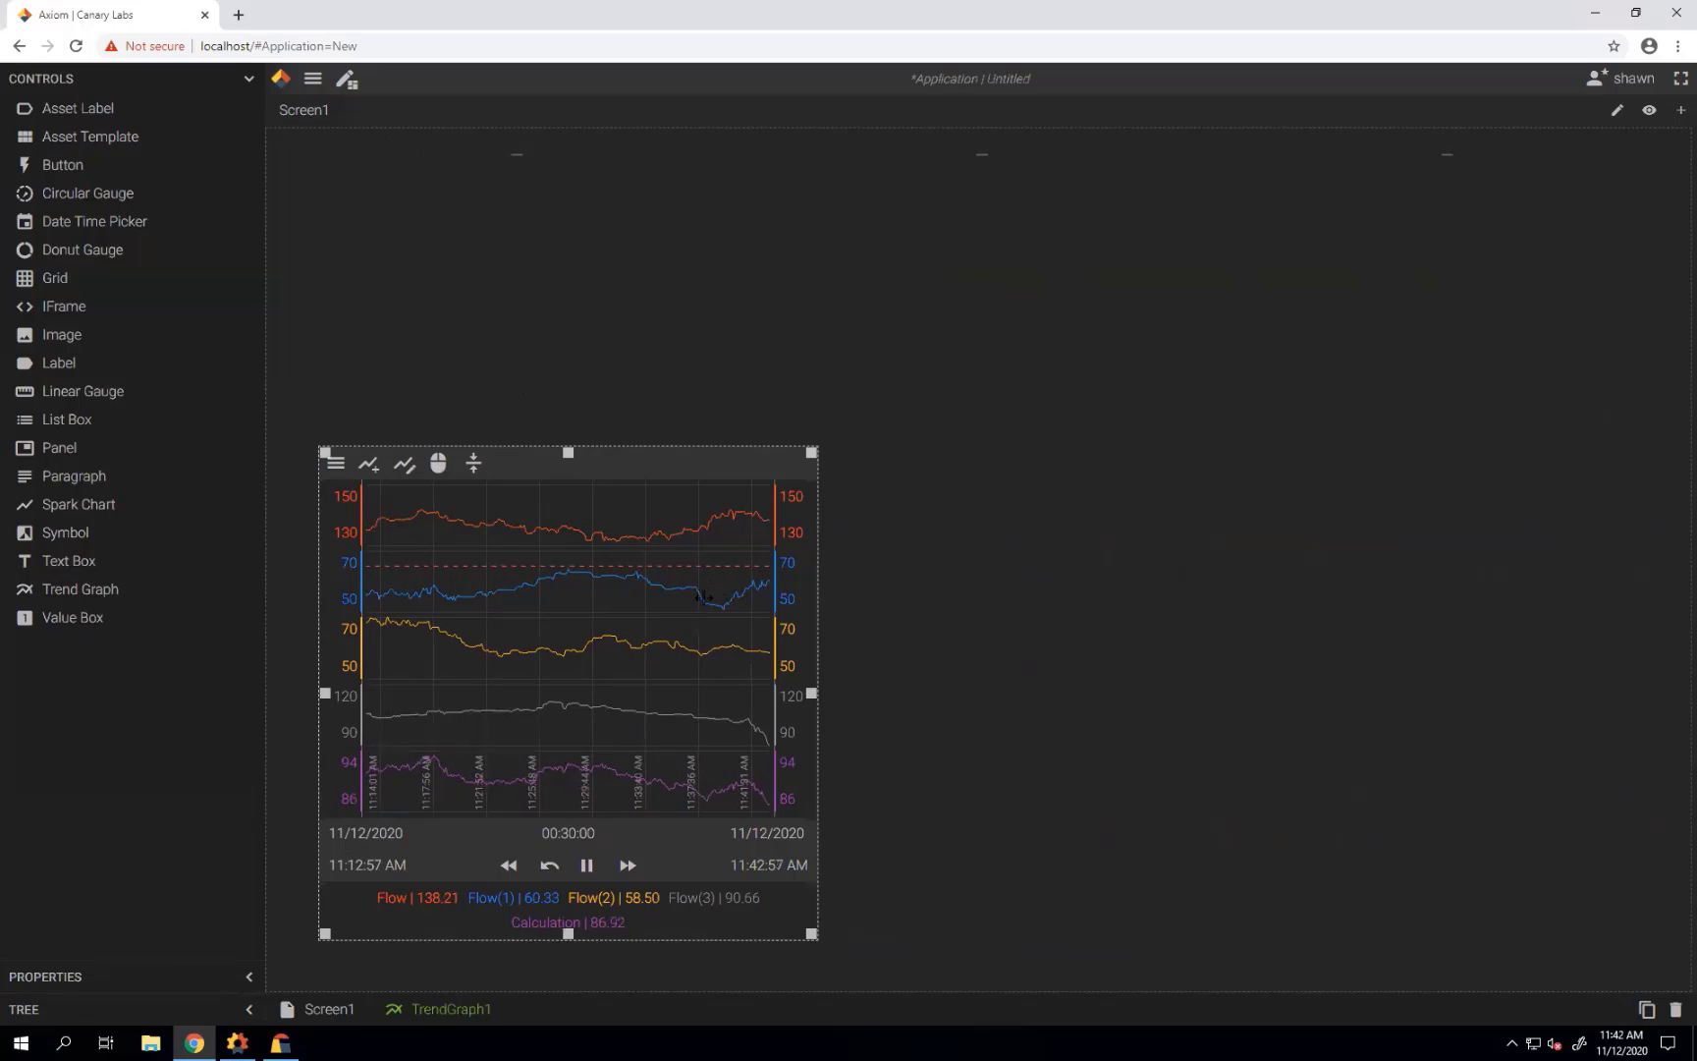
pyautogui.moveTo(718, 475); pyautogui.dragTo(697, 512)
pyautogui.click(658, 273)
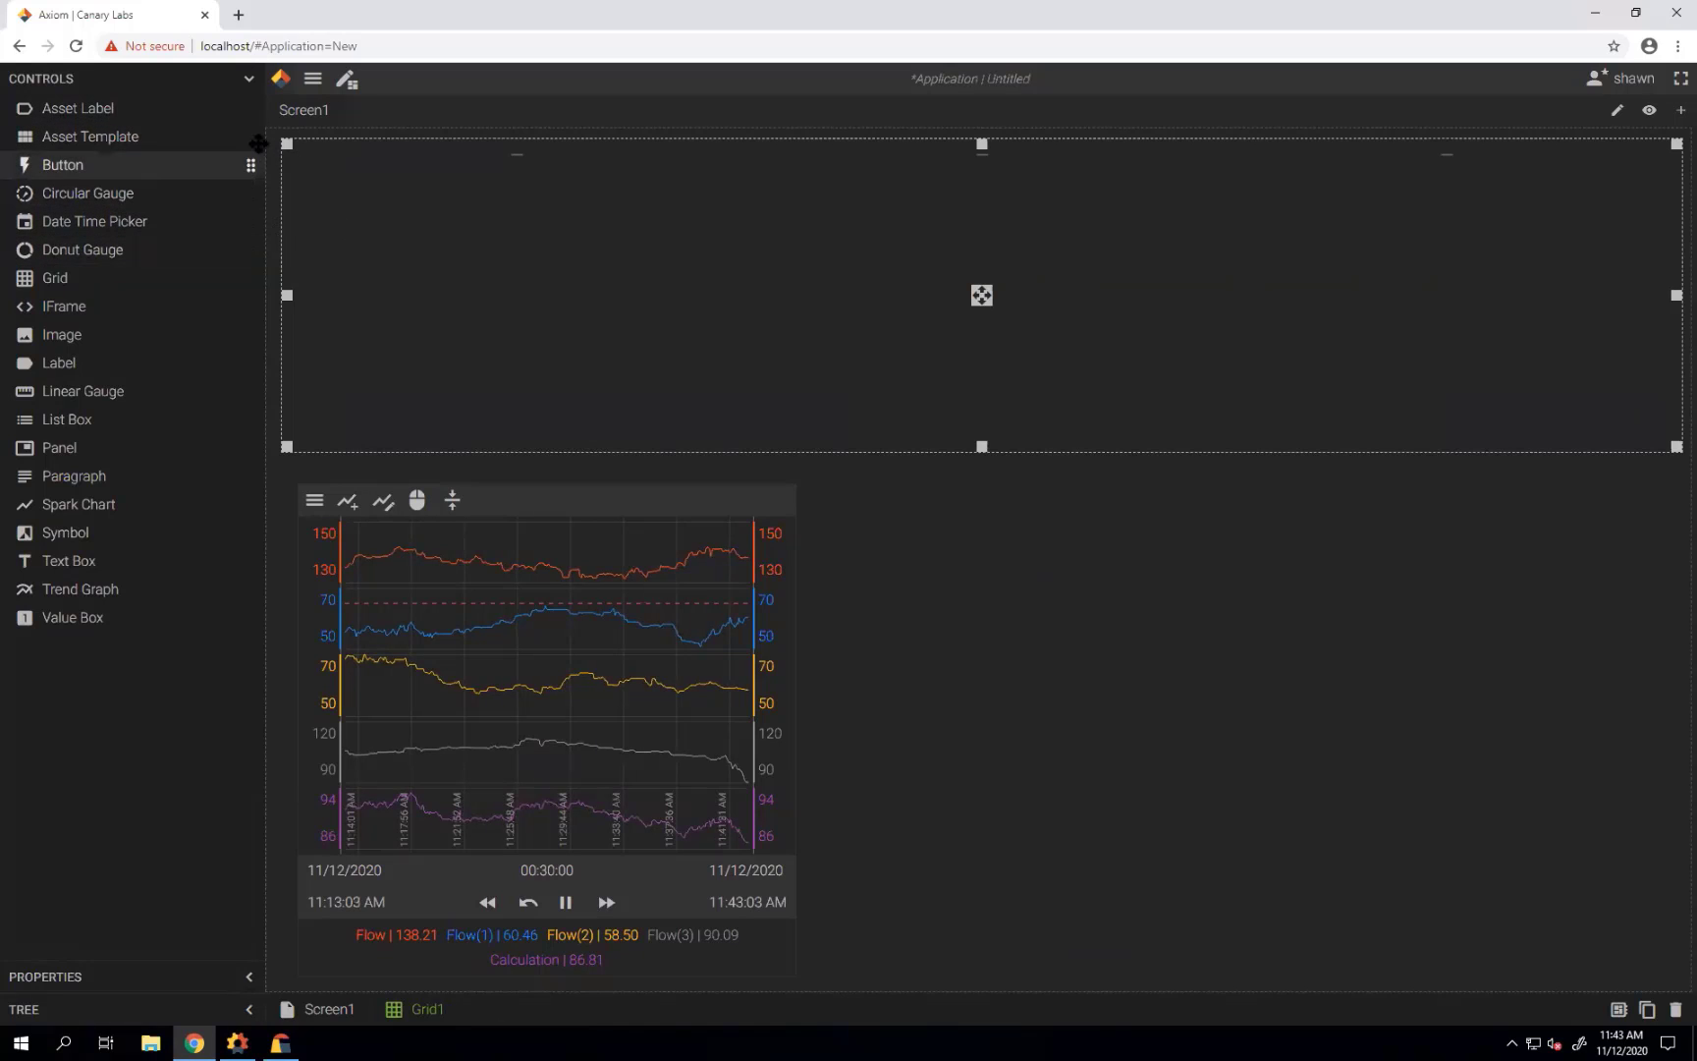
# Set Grid1's ColumnCount property to 6.
pyautogui.click(253, 78)
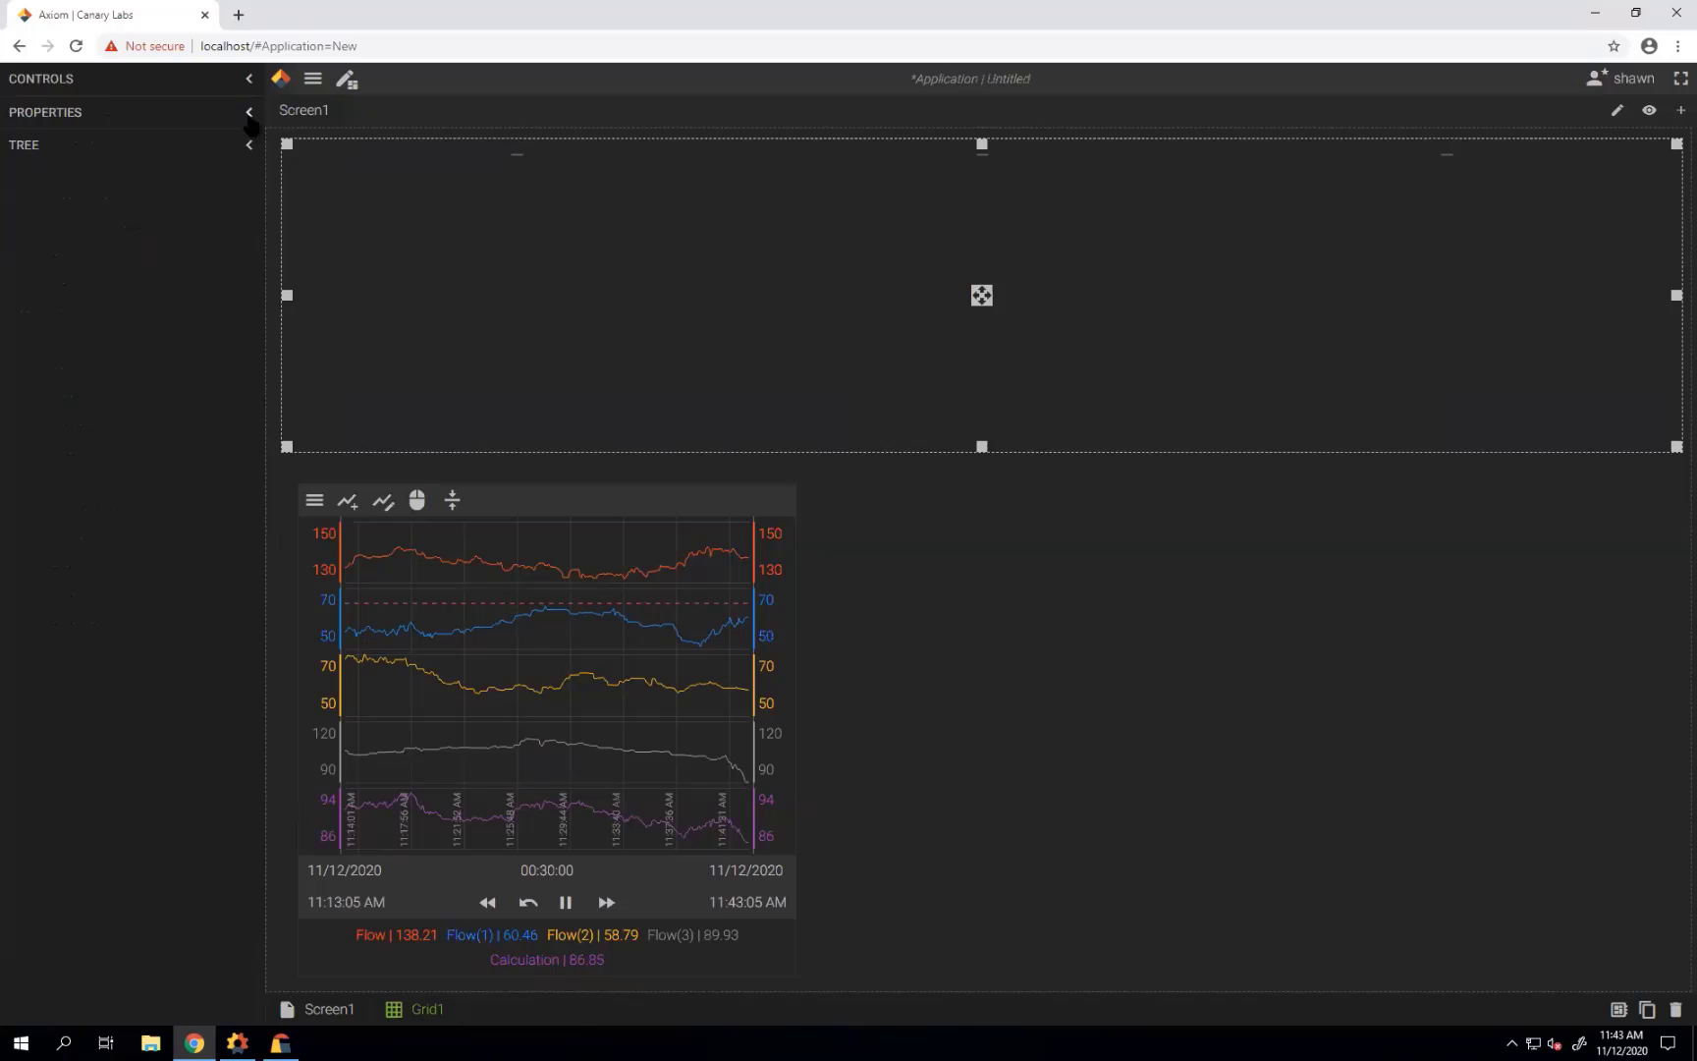
pyautogui.click(249, 113)
pyautogui.click(125, 208)
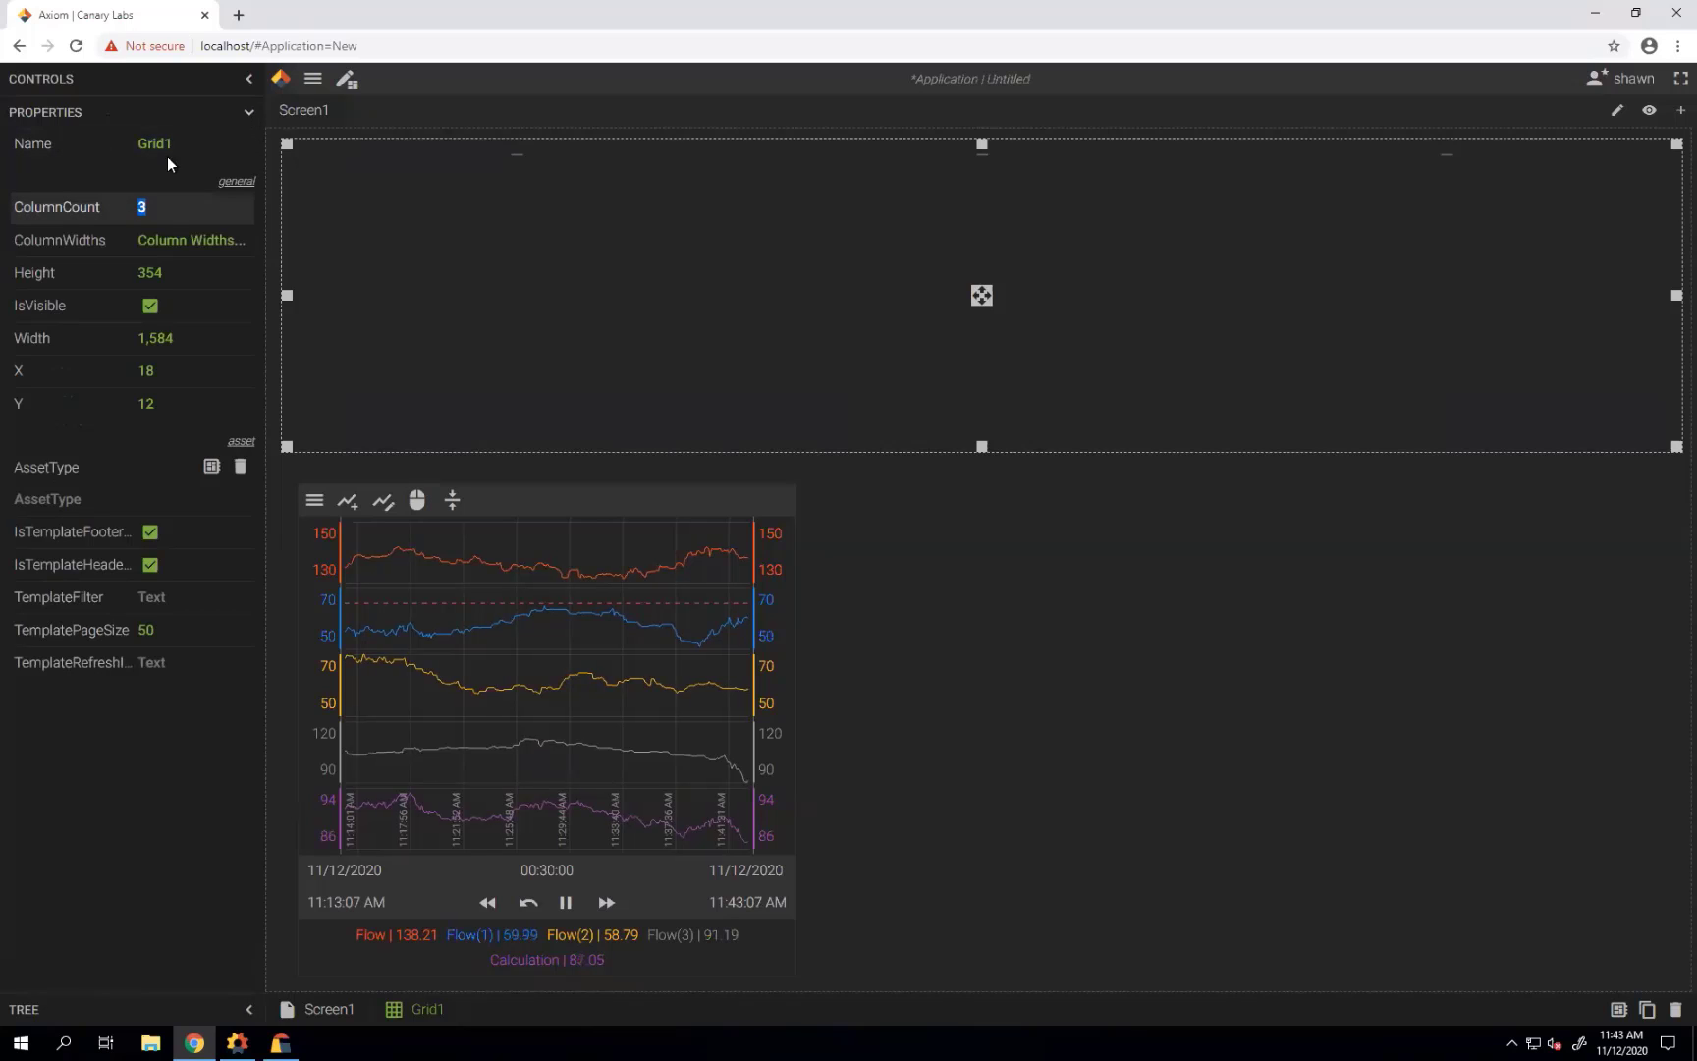
pyautogui.write('6')
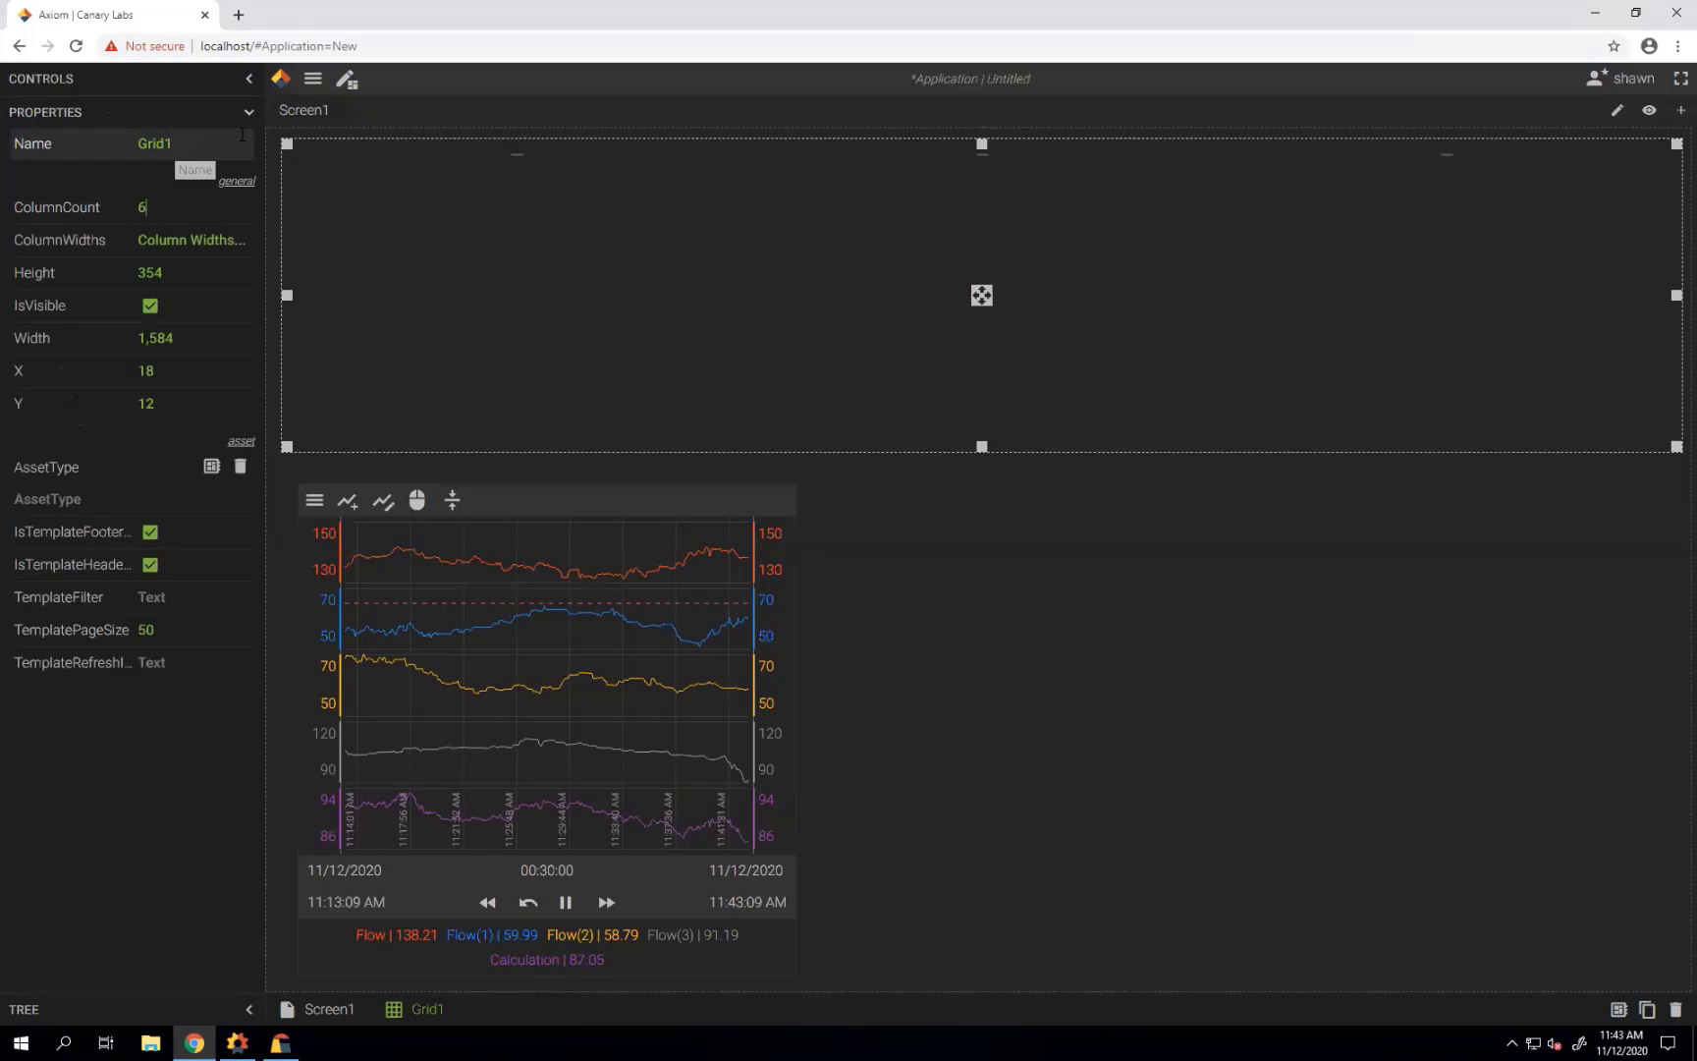
pyautogui.press('Tab')
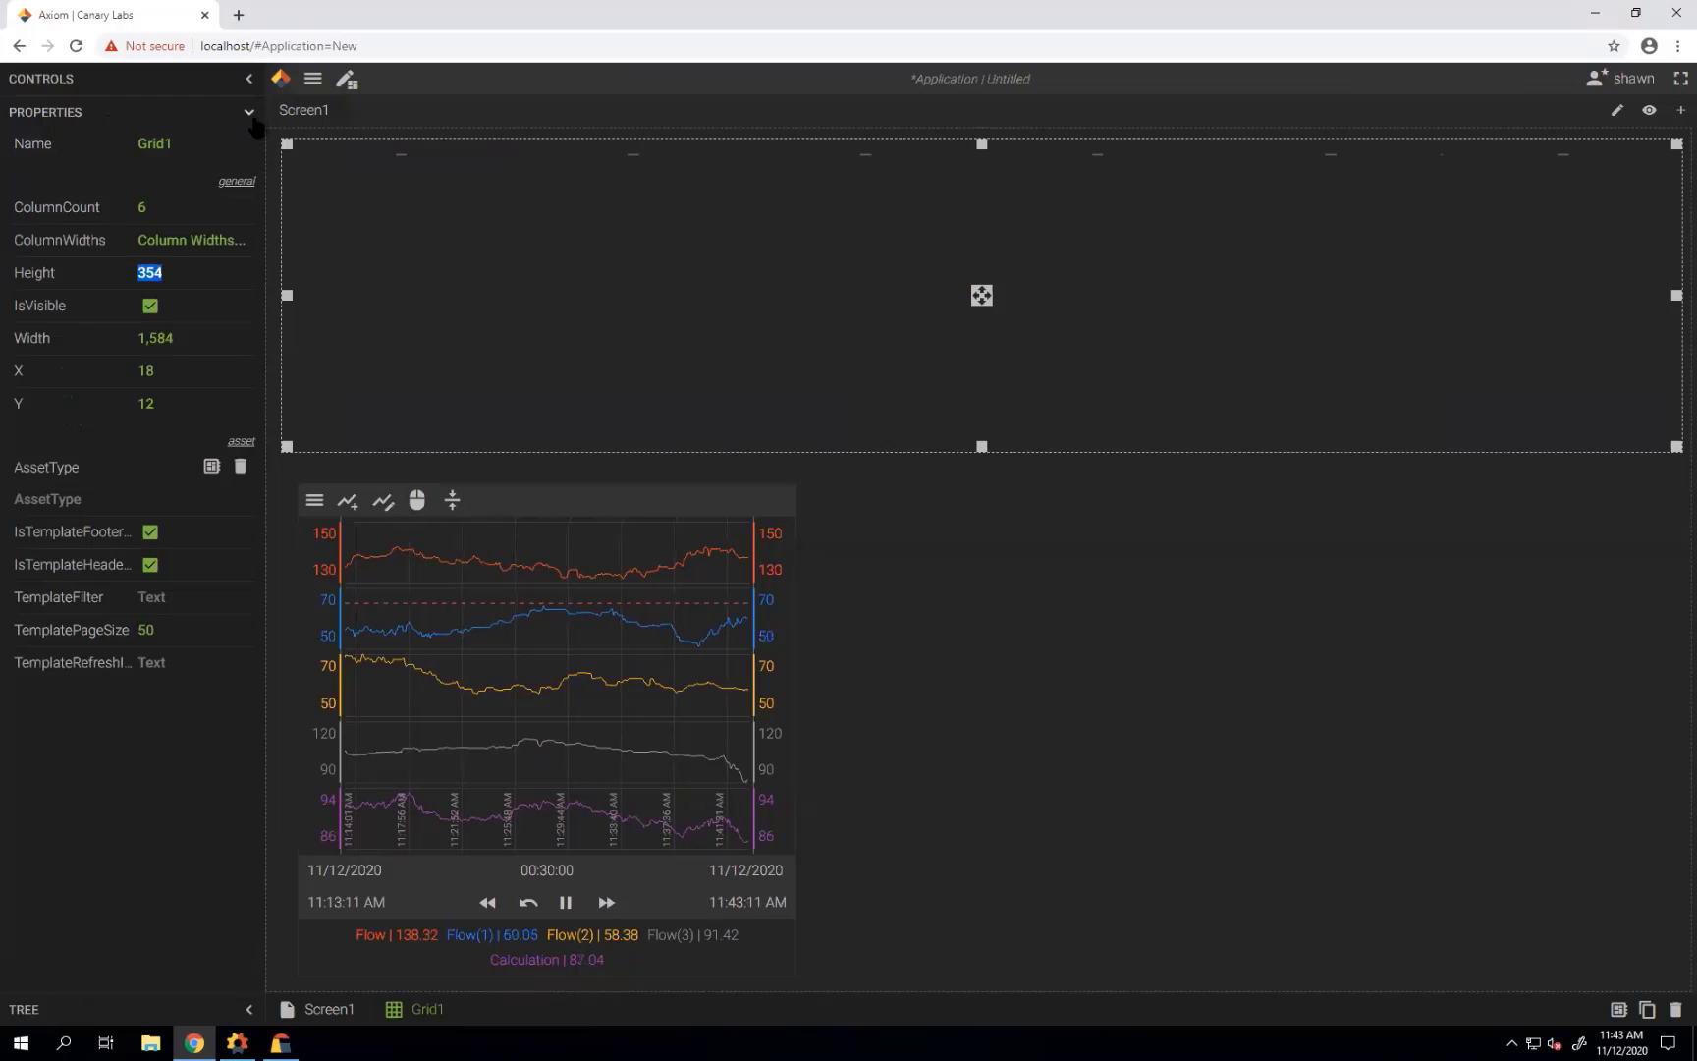
pyautogui.click(252, 118)
pyautogui.click(251, 85)
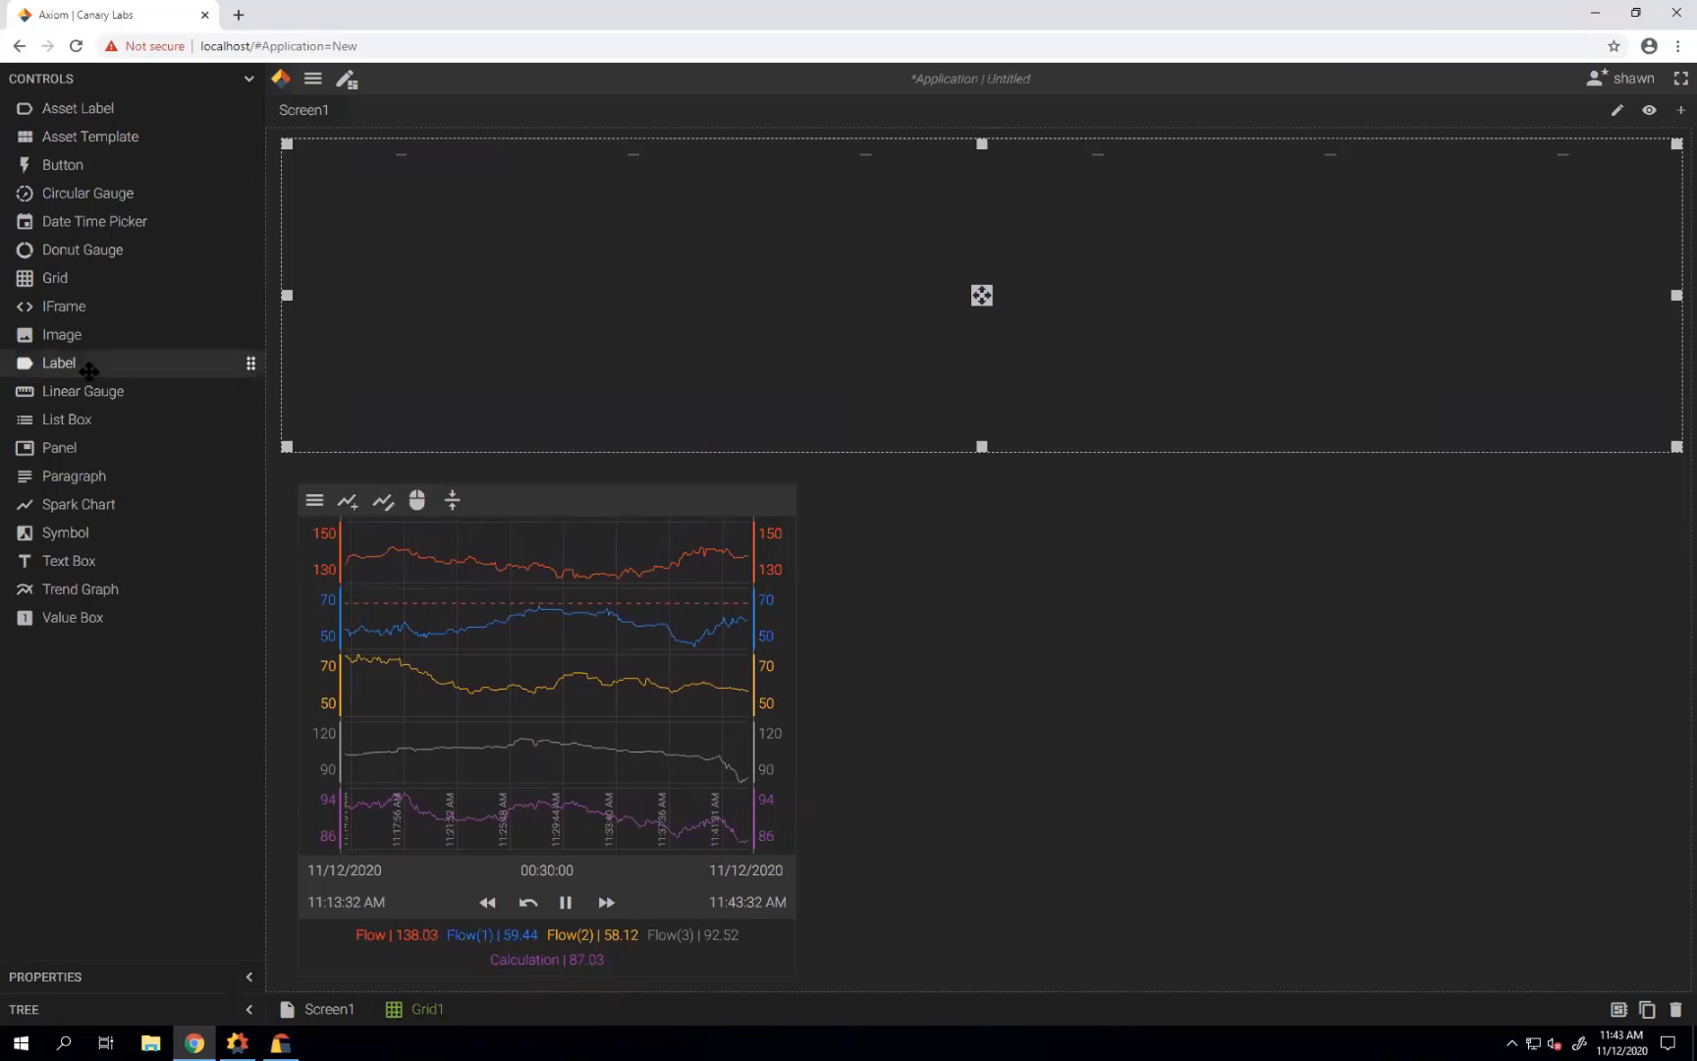
# Place a label in the grid's first cell with Large font size and Center alignment.
pyautogui.moveTo(89, 368); pyautogui.dragTo(397, 157)
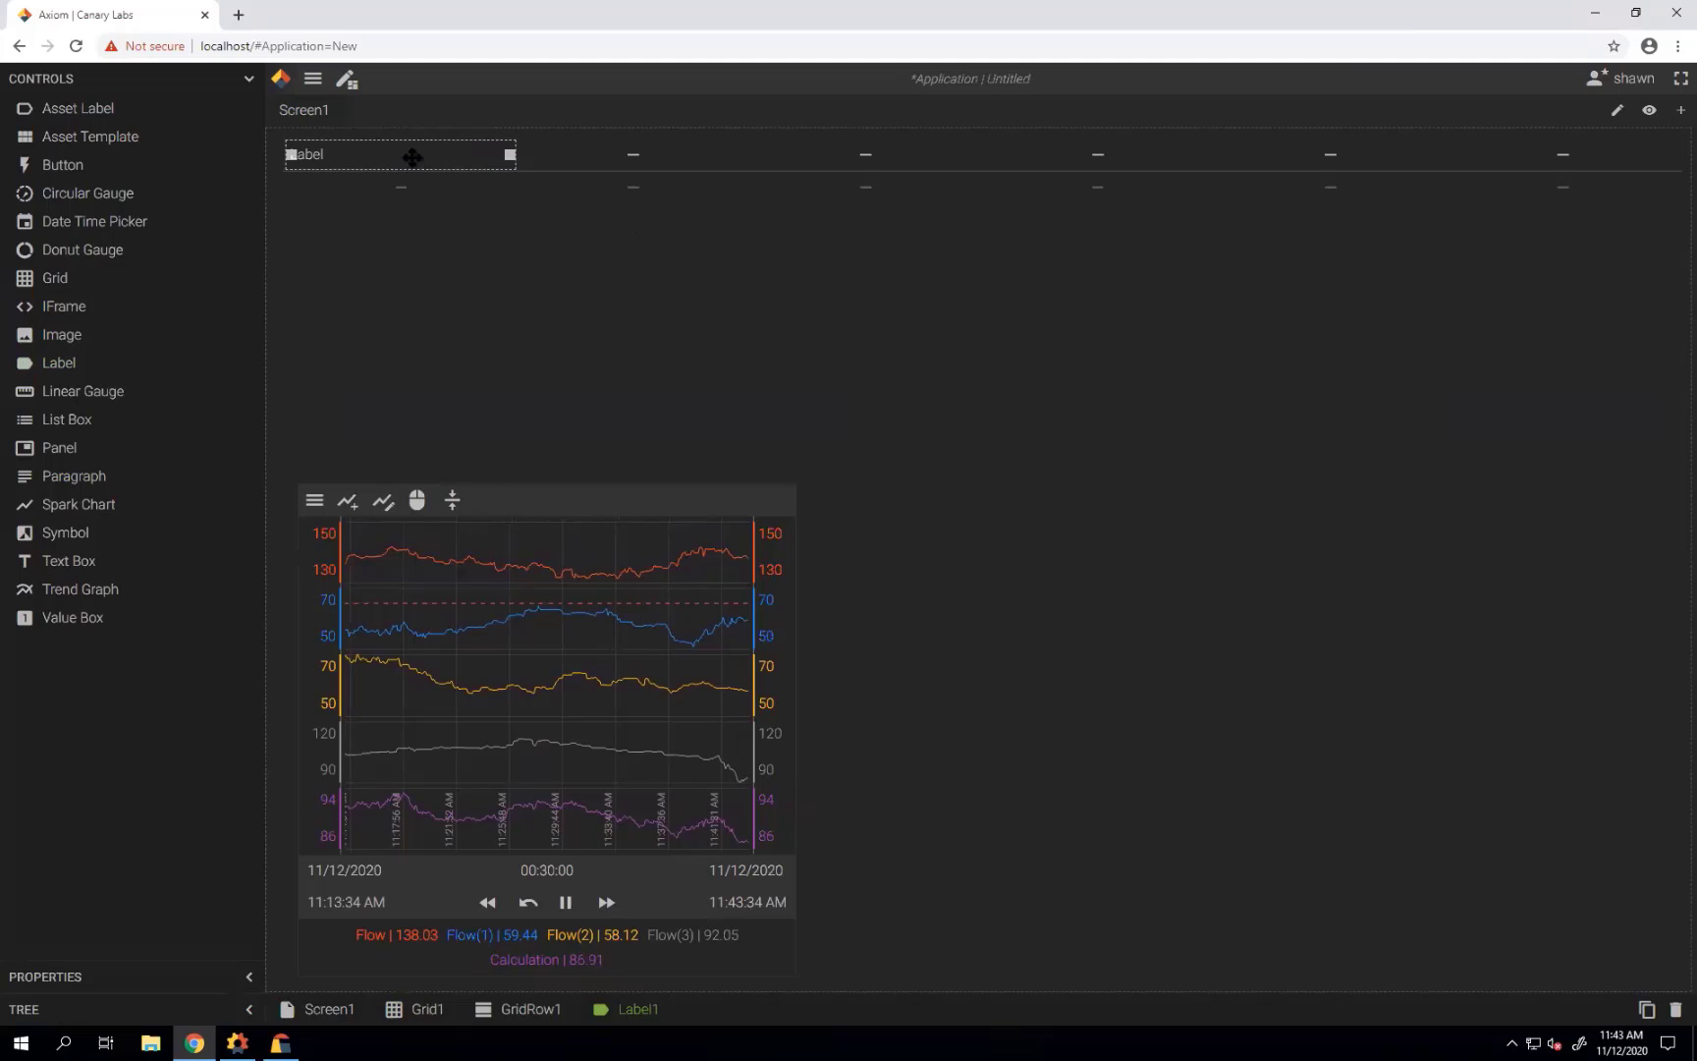
pyautogui.click(249, 83)
pyautogui.click(249, 114)
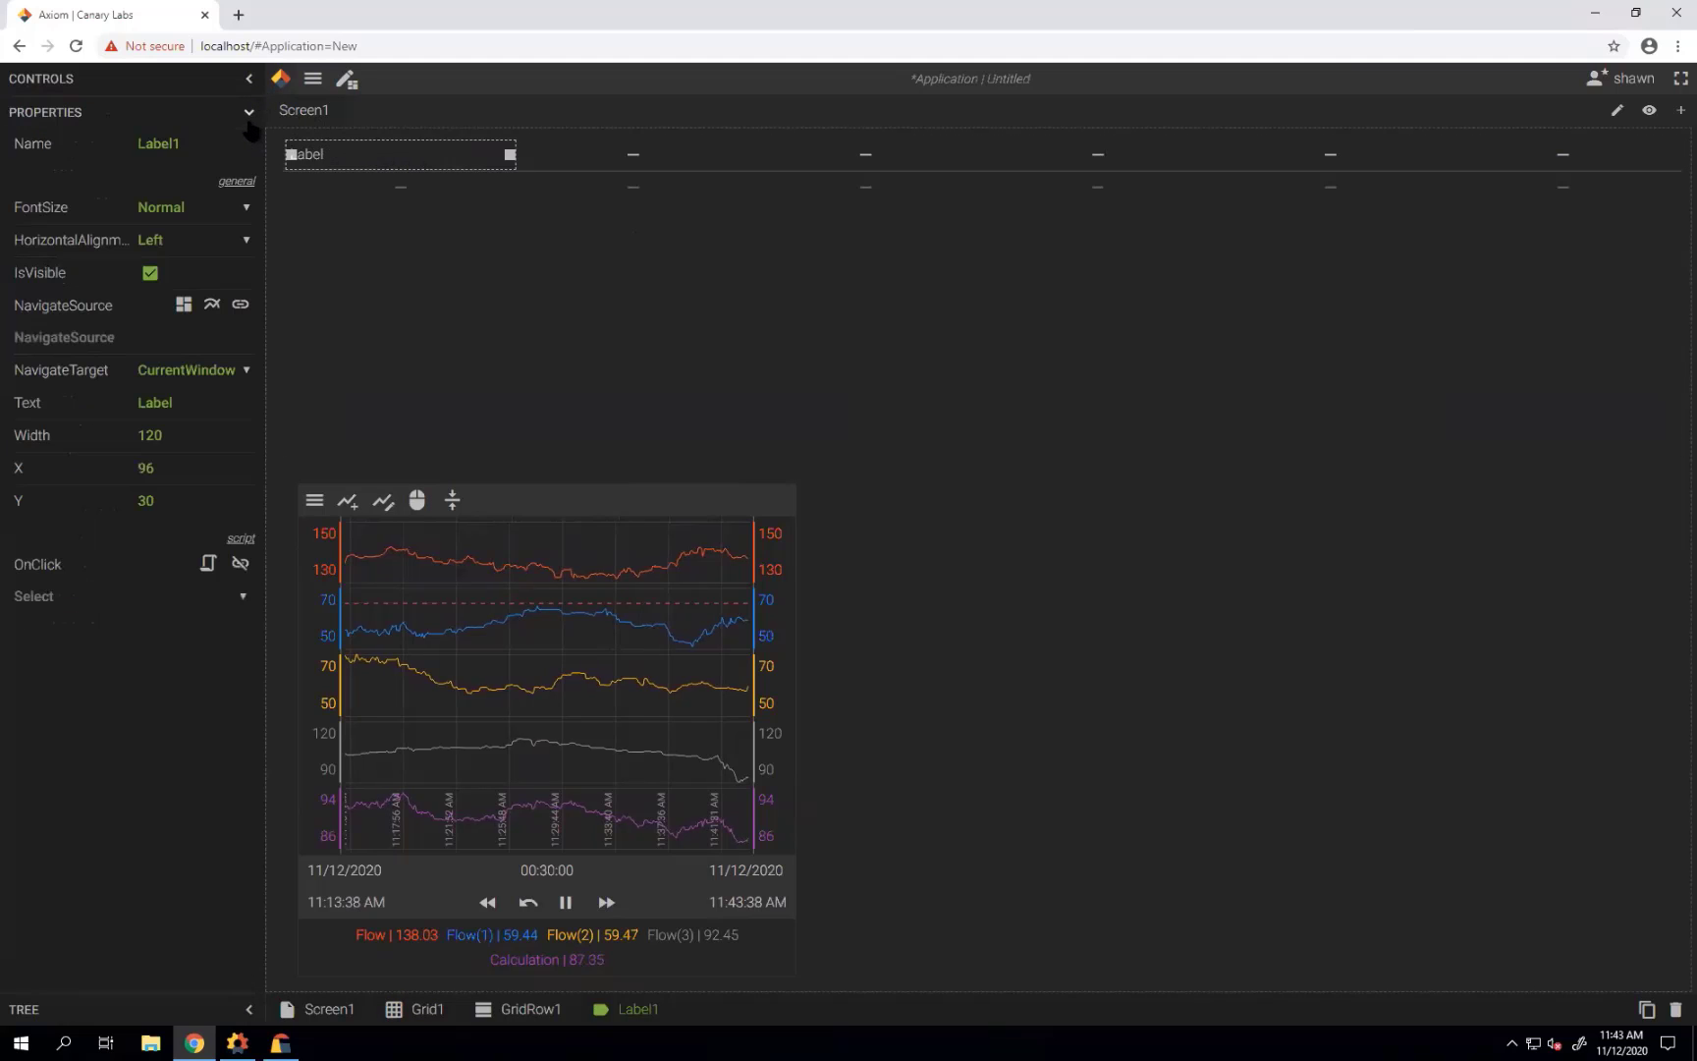
pyautogui.click(242, 214)
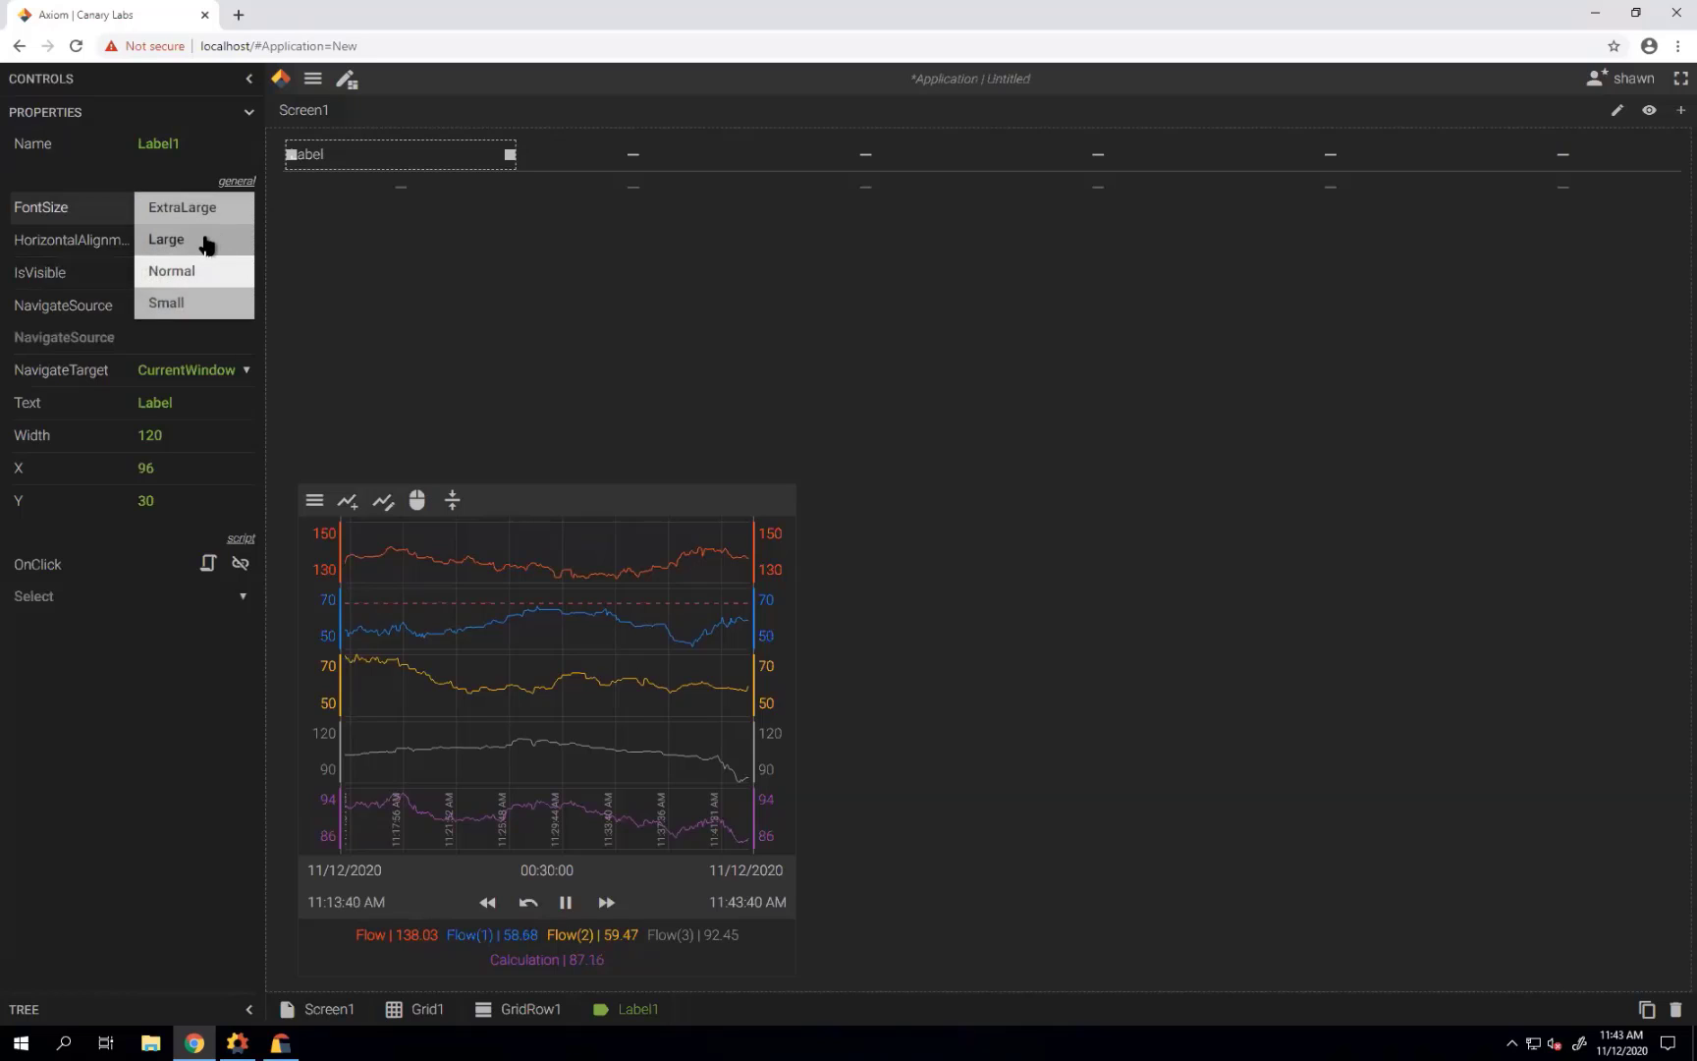
pyautogui.click(209, 240)
pyautogui.click(247, 245)
pyautogui.click(220, 272)
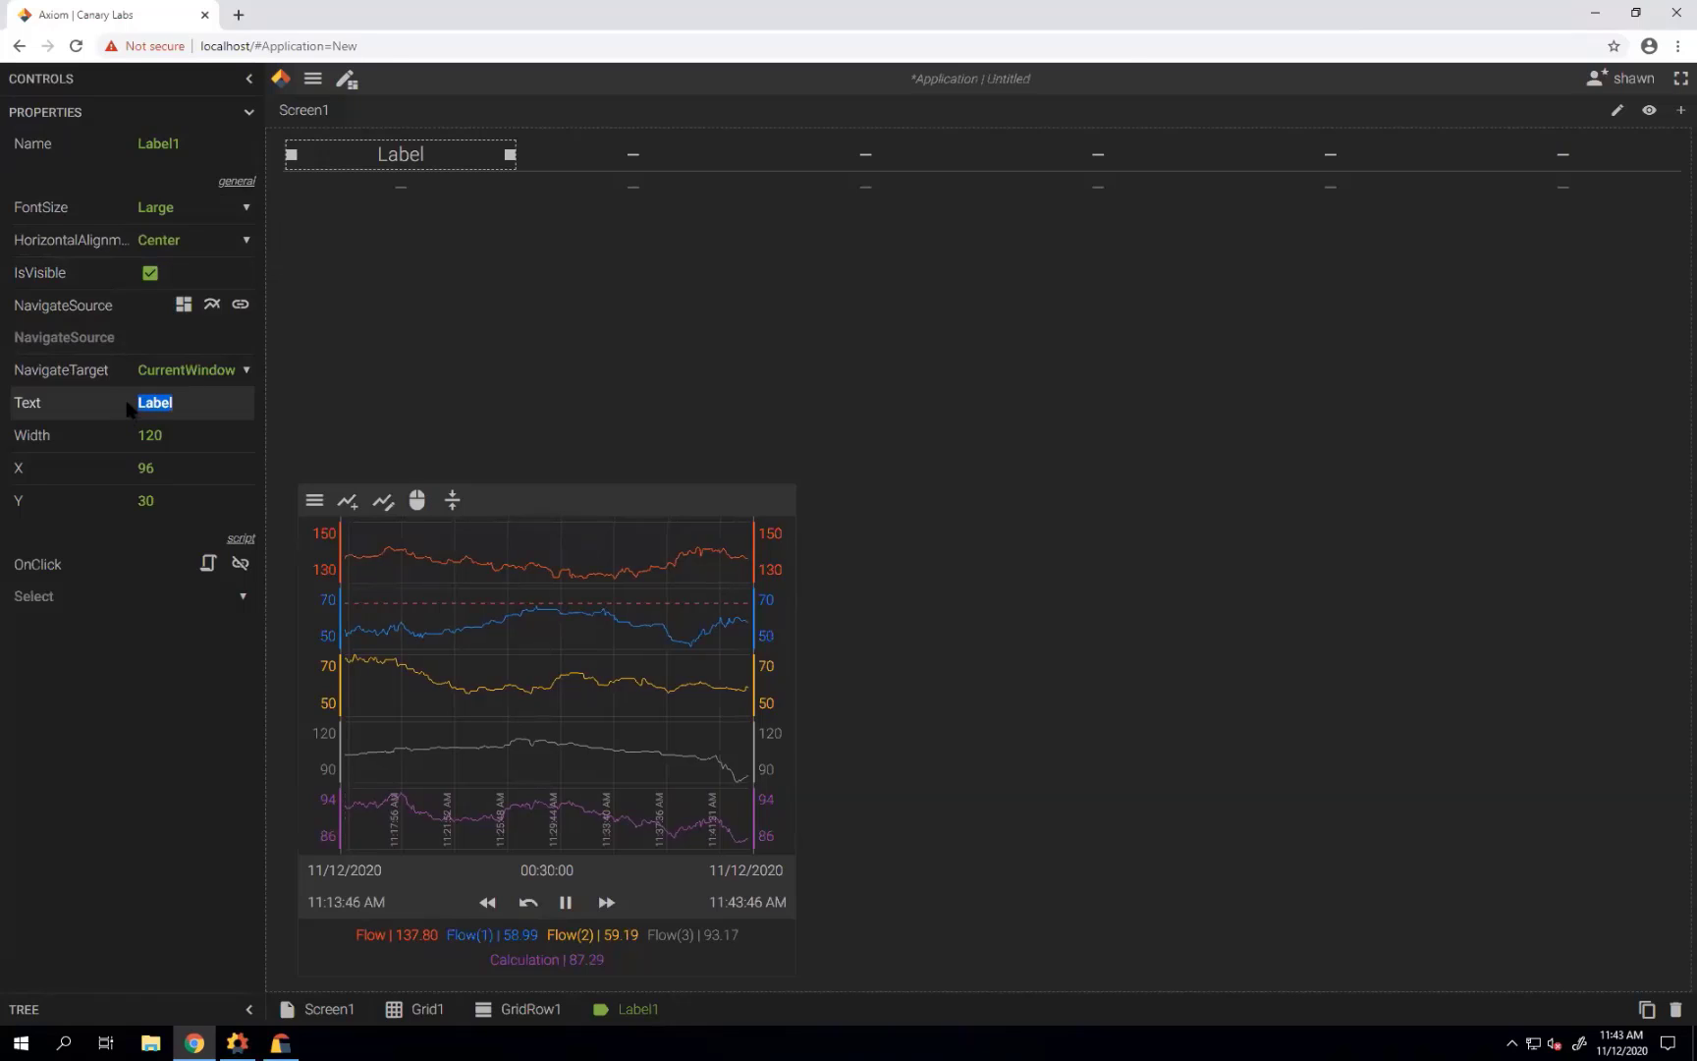
# Enter 'Pump 1 Flow' as the label's text.
pyautogui.write('Pump Flow 1')
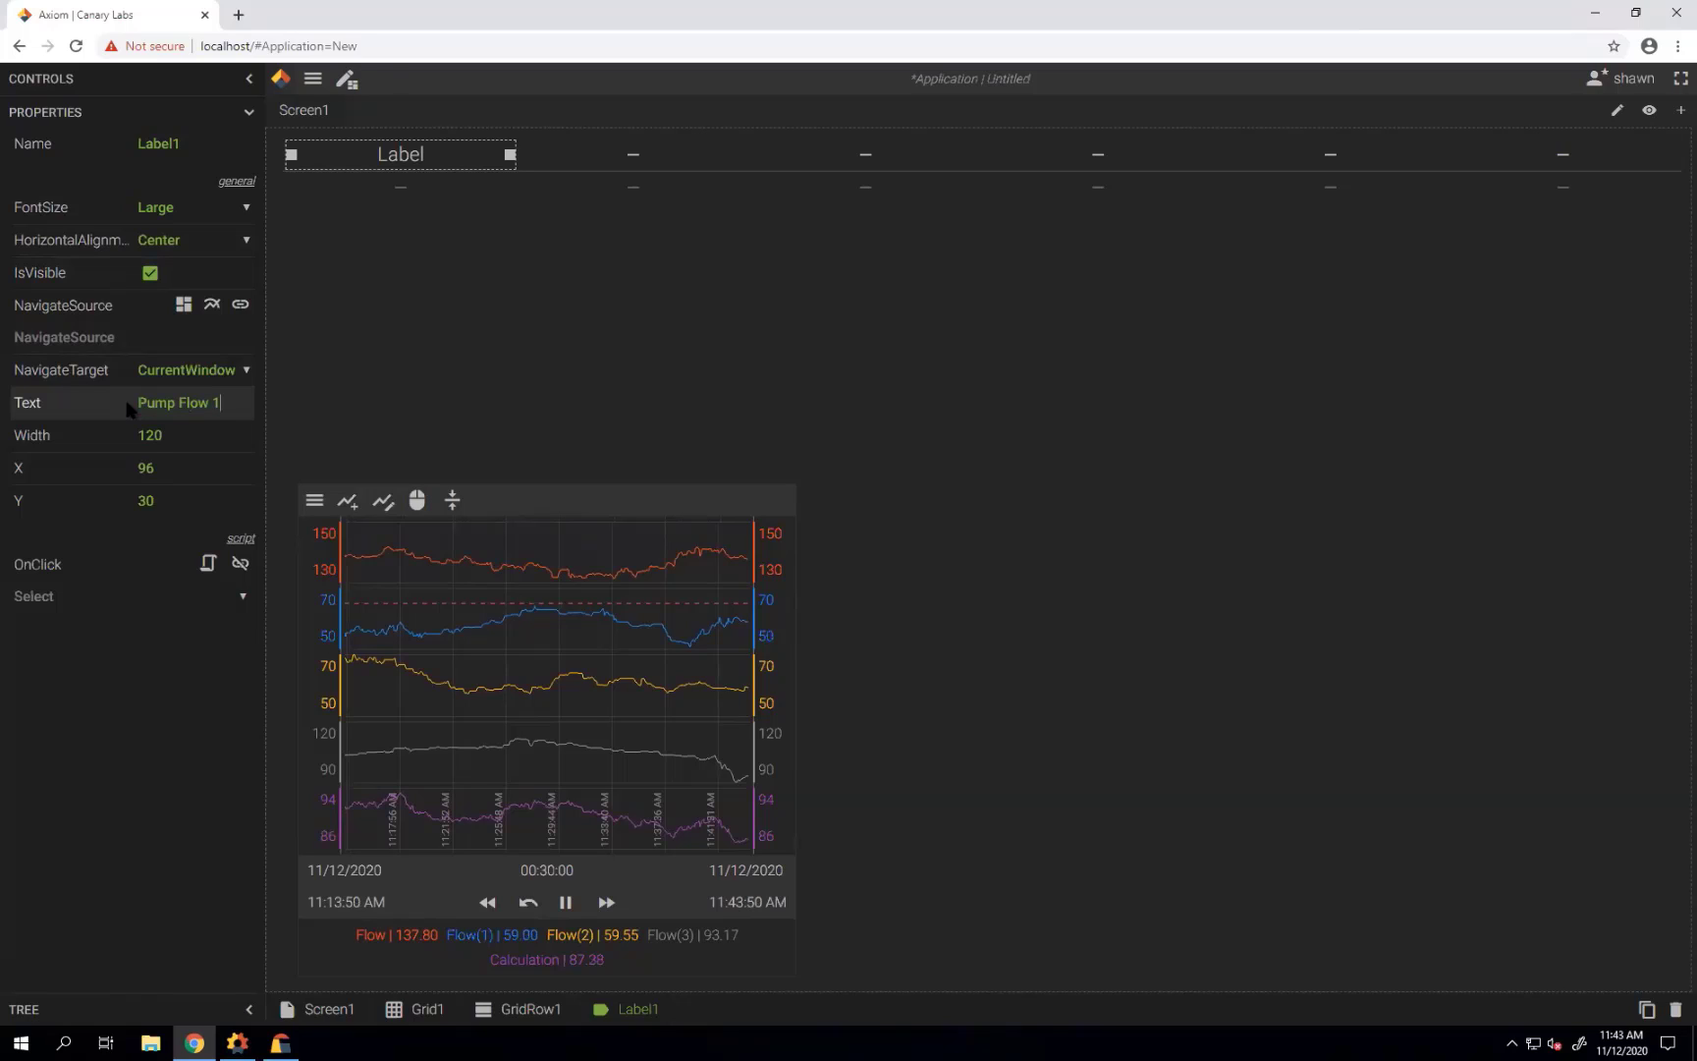
pyautogui.press('BackSpace')
pyautogui.press('BackSpace')
pyautogui.write('low')
pyautogui.hotkey('shift', 'Left')
pyautogui.hotkey('shift', 'Left')
pyautogui.hotkey('shift', 'Left')
pyautogui.hotkey('shift', 'Left')
pyautogui.hotkey('shift', 'Left')
pyautogui.hotkey('shift', 'Left')
pyautogui.hotkey('shift', 'Left')
pyautogui.hotkey('shift', 'Left')
pyautogui.hotkey('shift', 'Left')
pyautogui.hotkey('shift', 'Left')
pyautogui.click(214, 402)
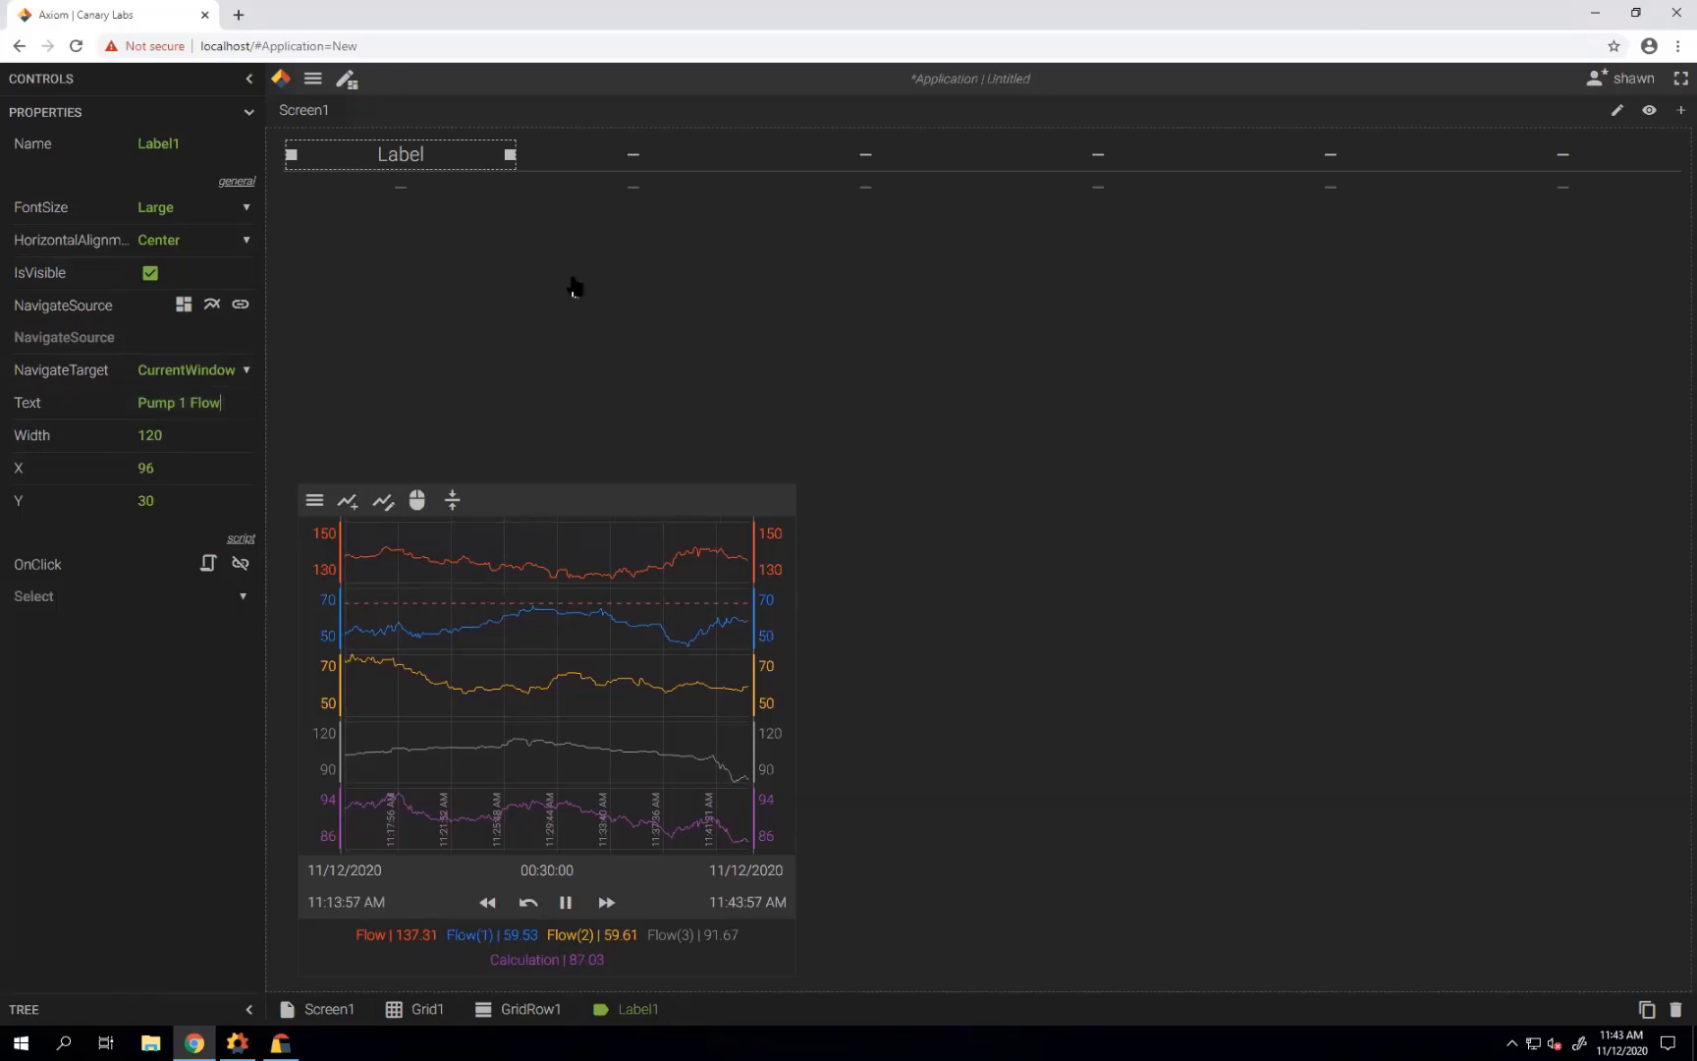
# Duplicate the Pump 1 Flow label into the other five grid columns.
pyautogui.click(1646, 1008)
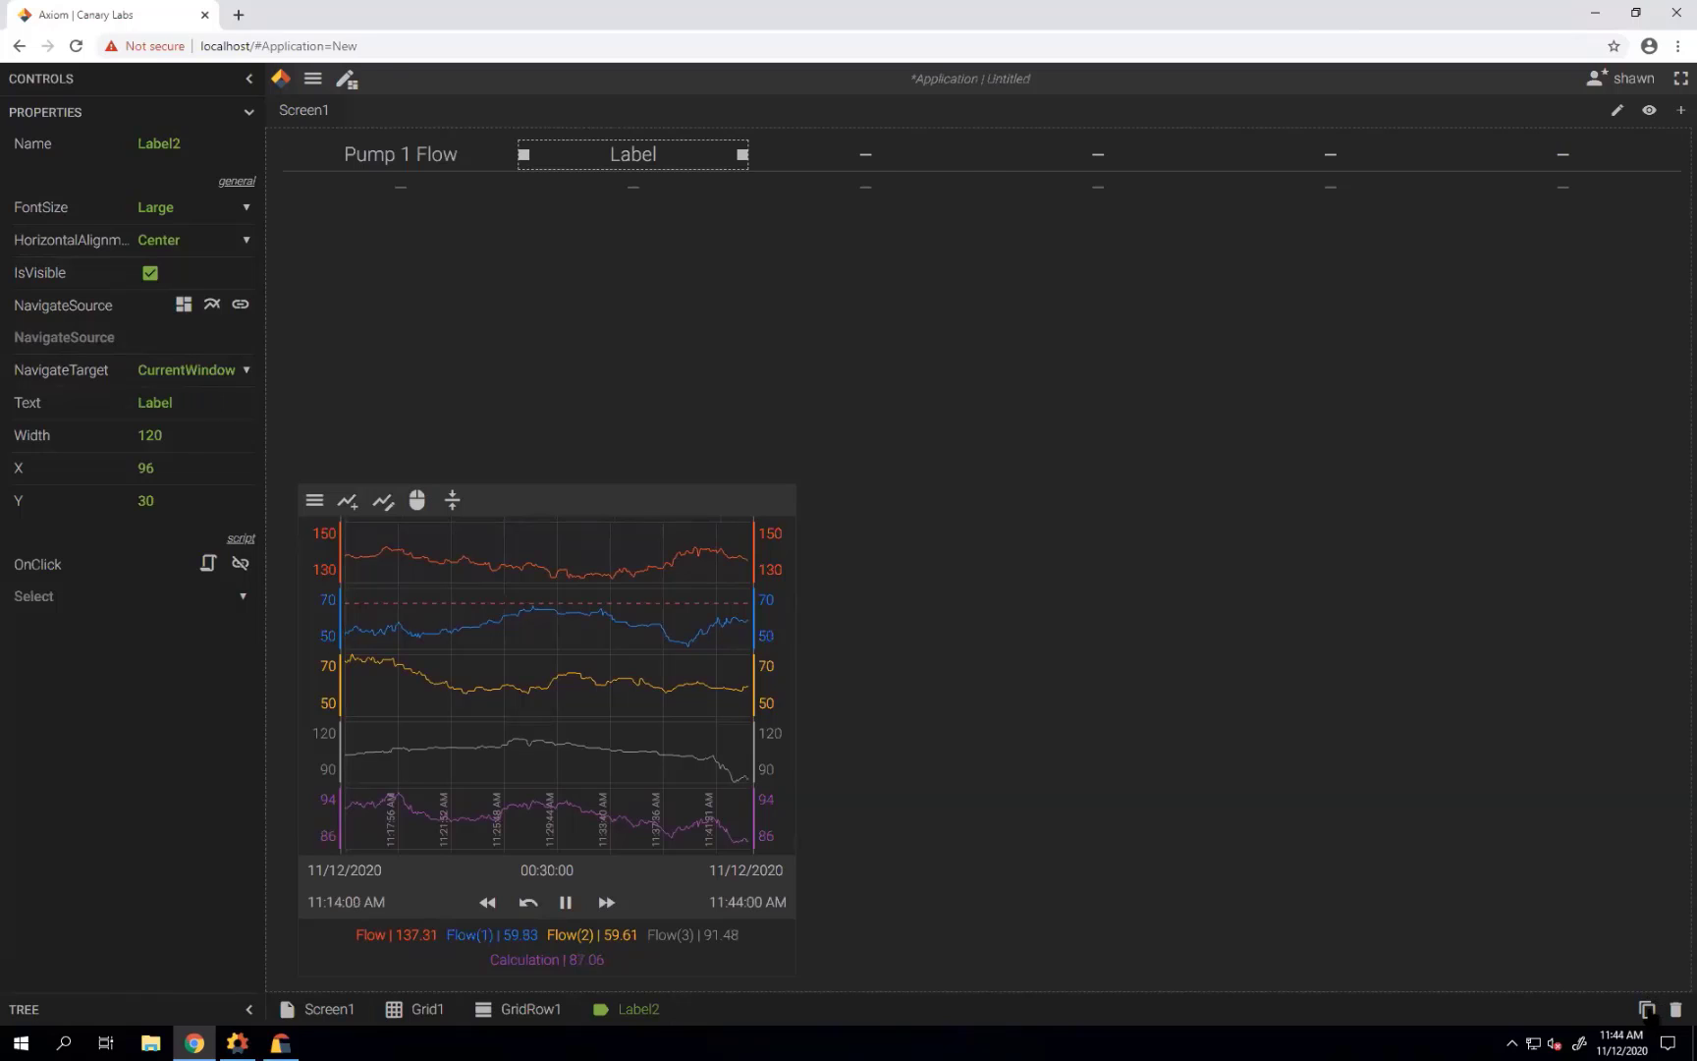
pyautogui.click(1647, 1009)
pyautogui.click(1646, 1009)
pyautogui.click(1646, 1009)
pyautogui.click(1646, 1009)
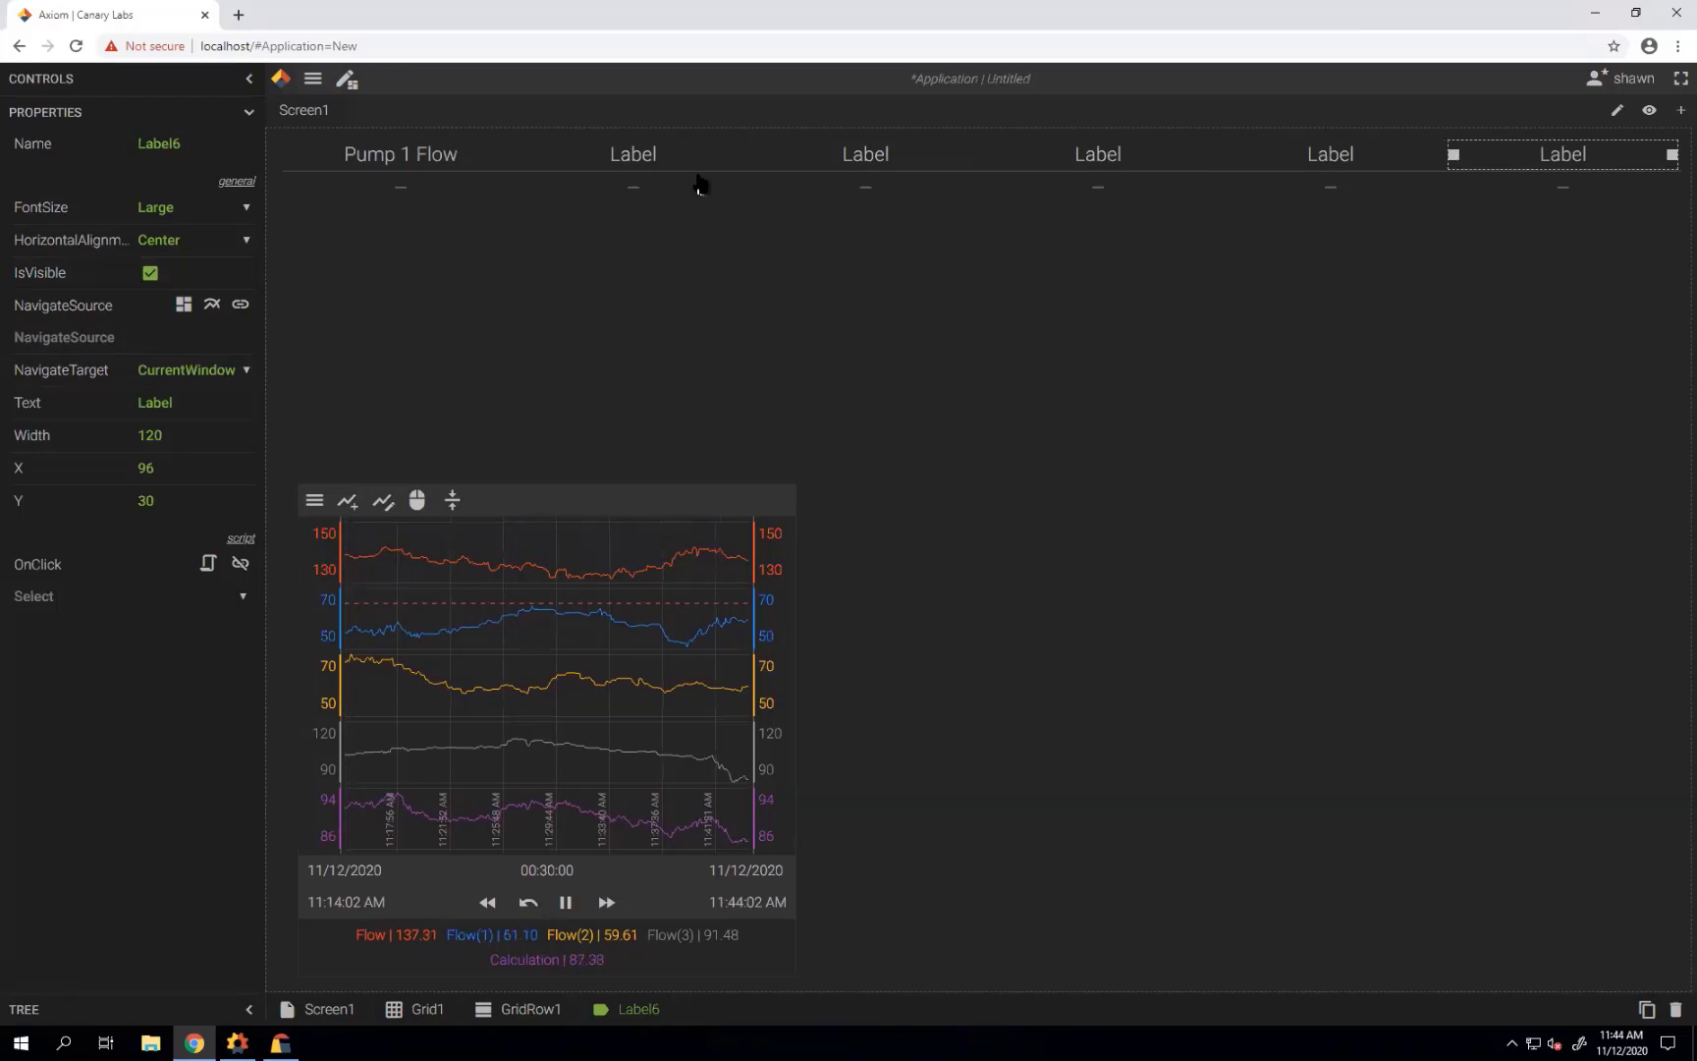
# Retitle the labels in columns 2–4 as Pump 2 Flow, Pump 3 Flow and Pump 4 Flow.
pyautogui.click(656, 162)
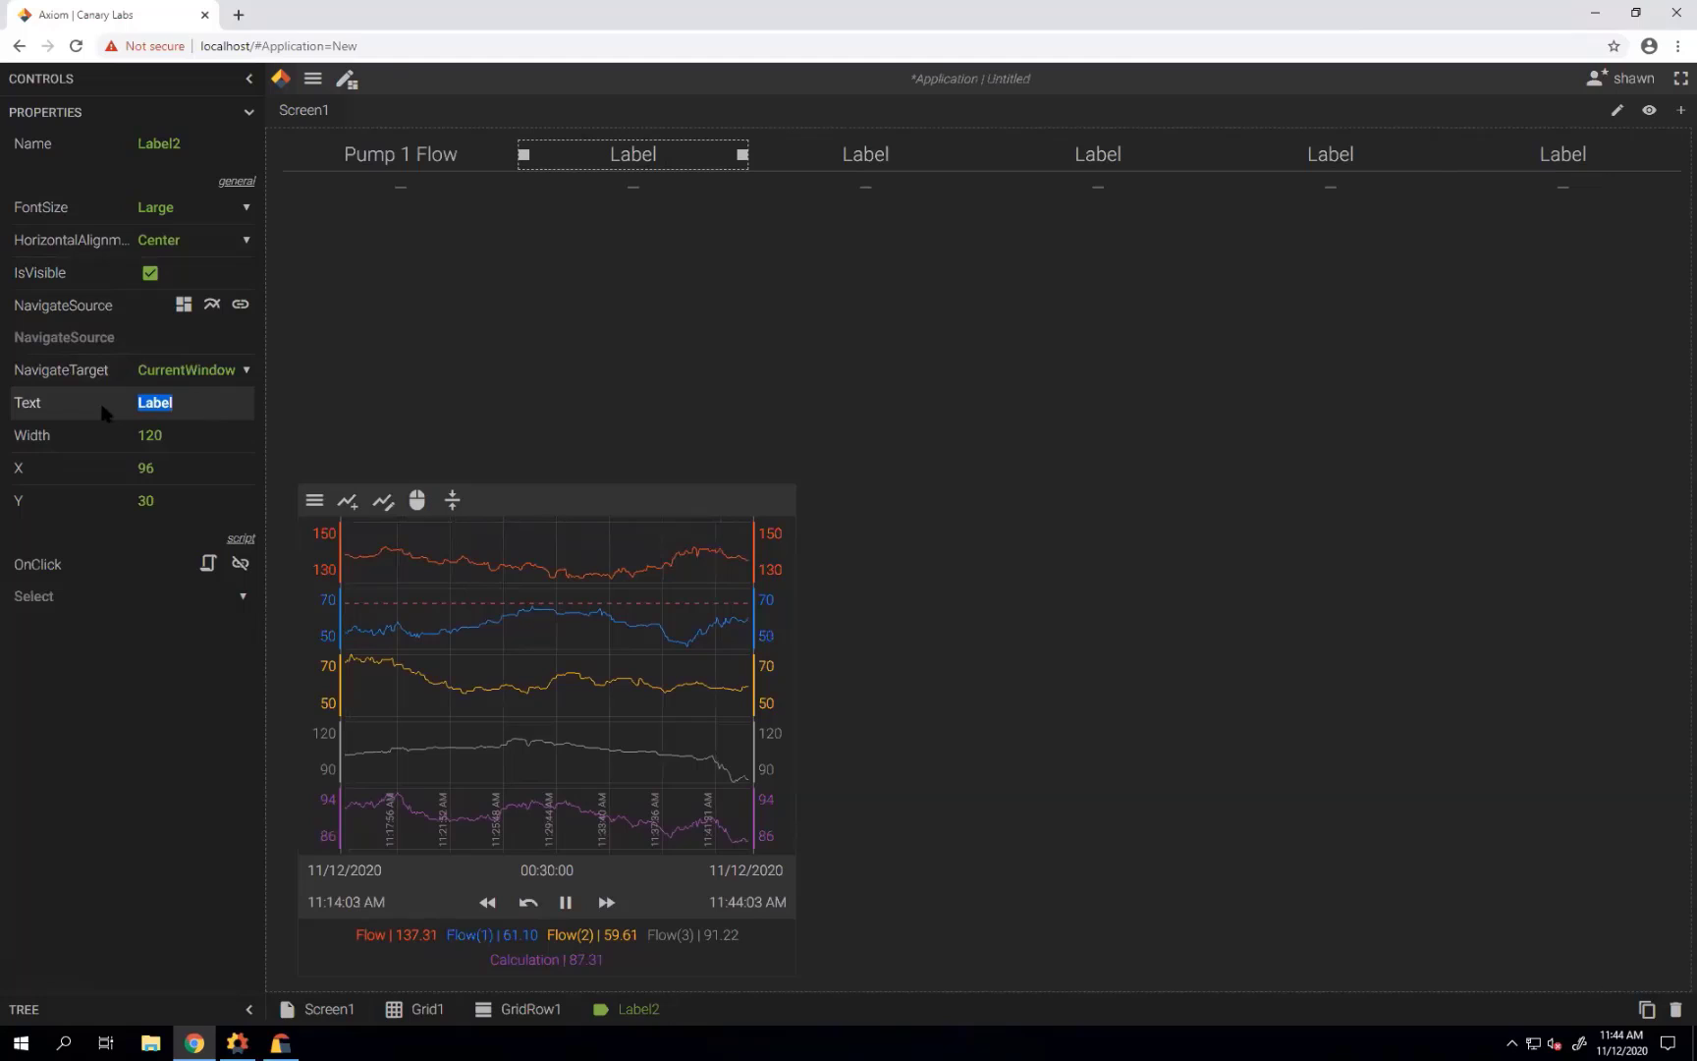
pyautogui.write('Pump 1 Flow')
pyautogui.click(864, 155)
pyautogui.click(119, 417)
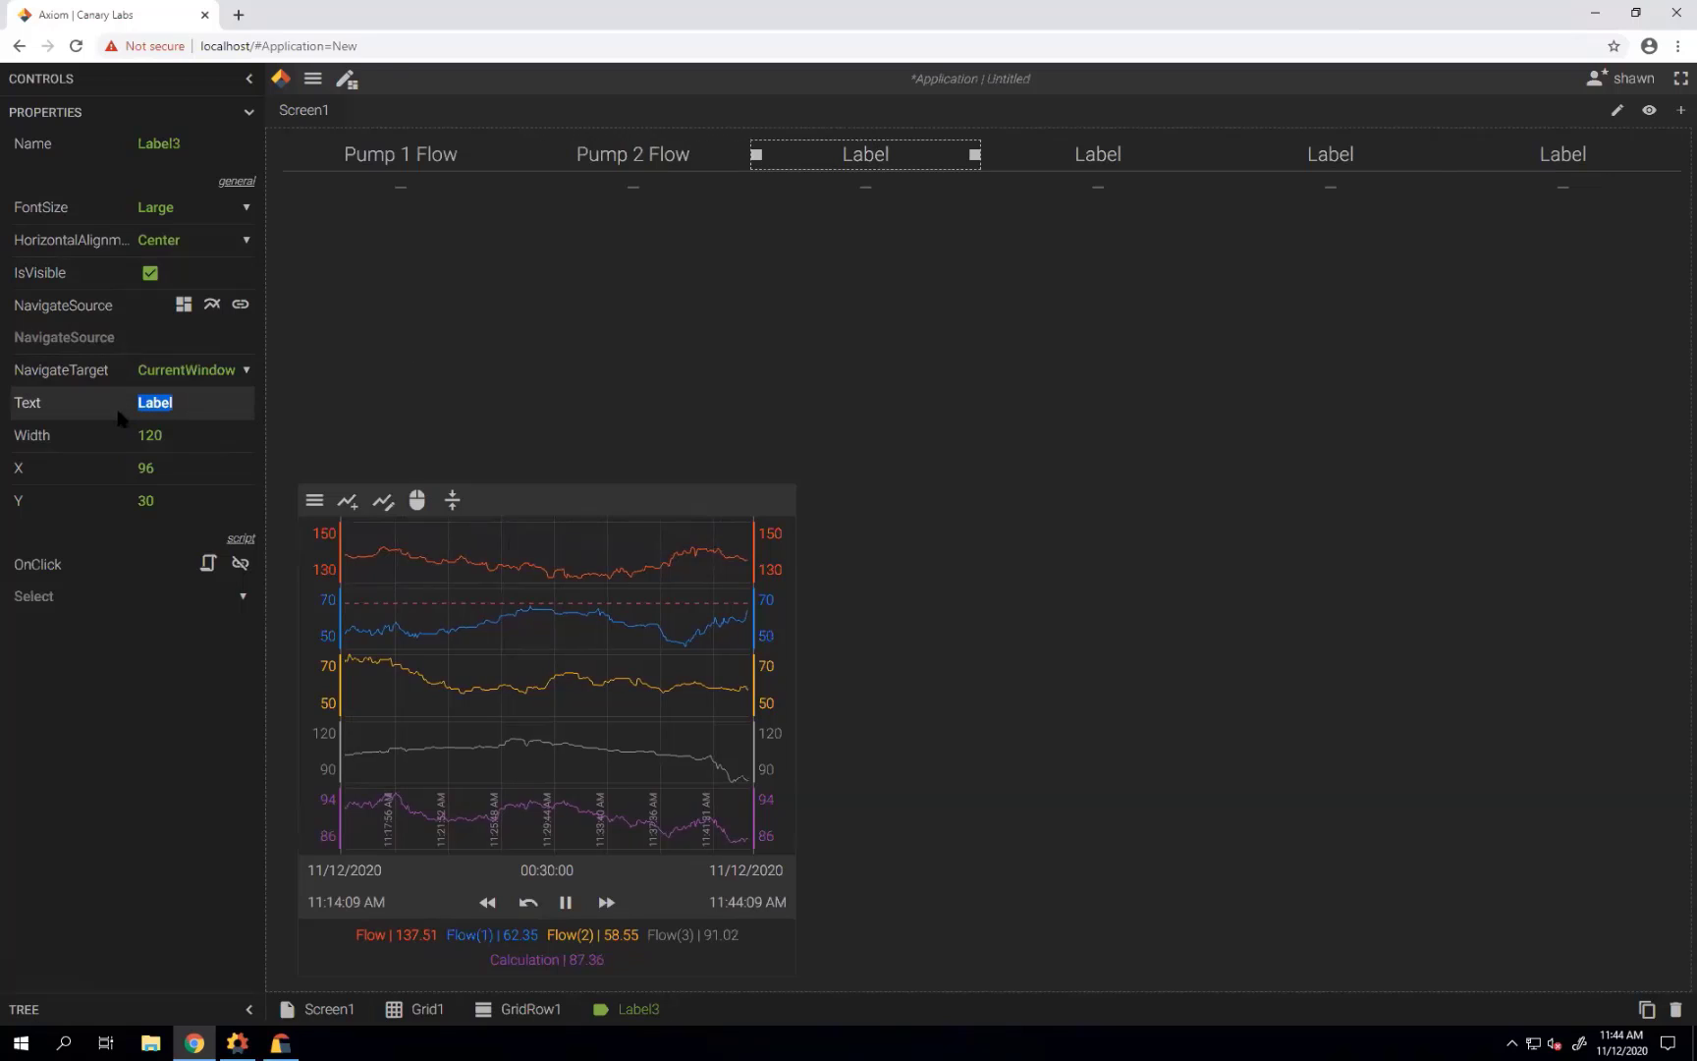
pyautogui.write('Pump 1 Flow')
pyautogui.doubleClick(181, 402)
pyautogui.write('3')
pyautogui.click(1070, 157)
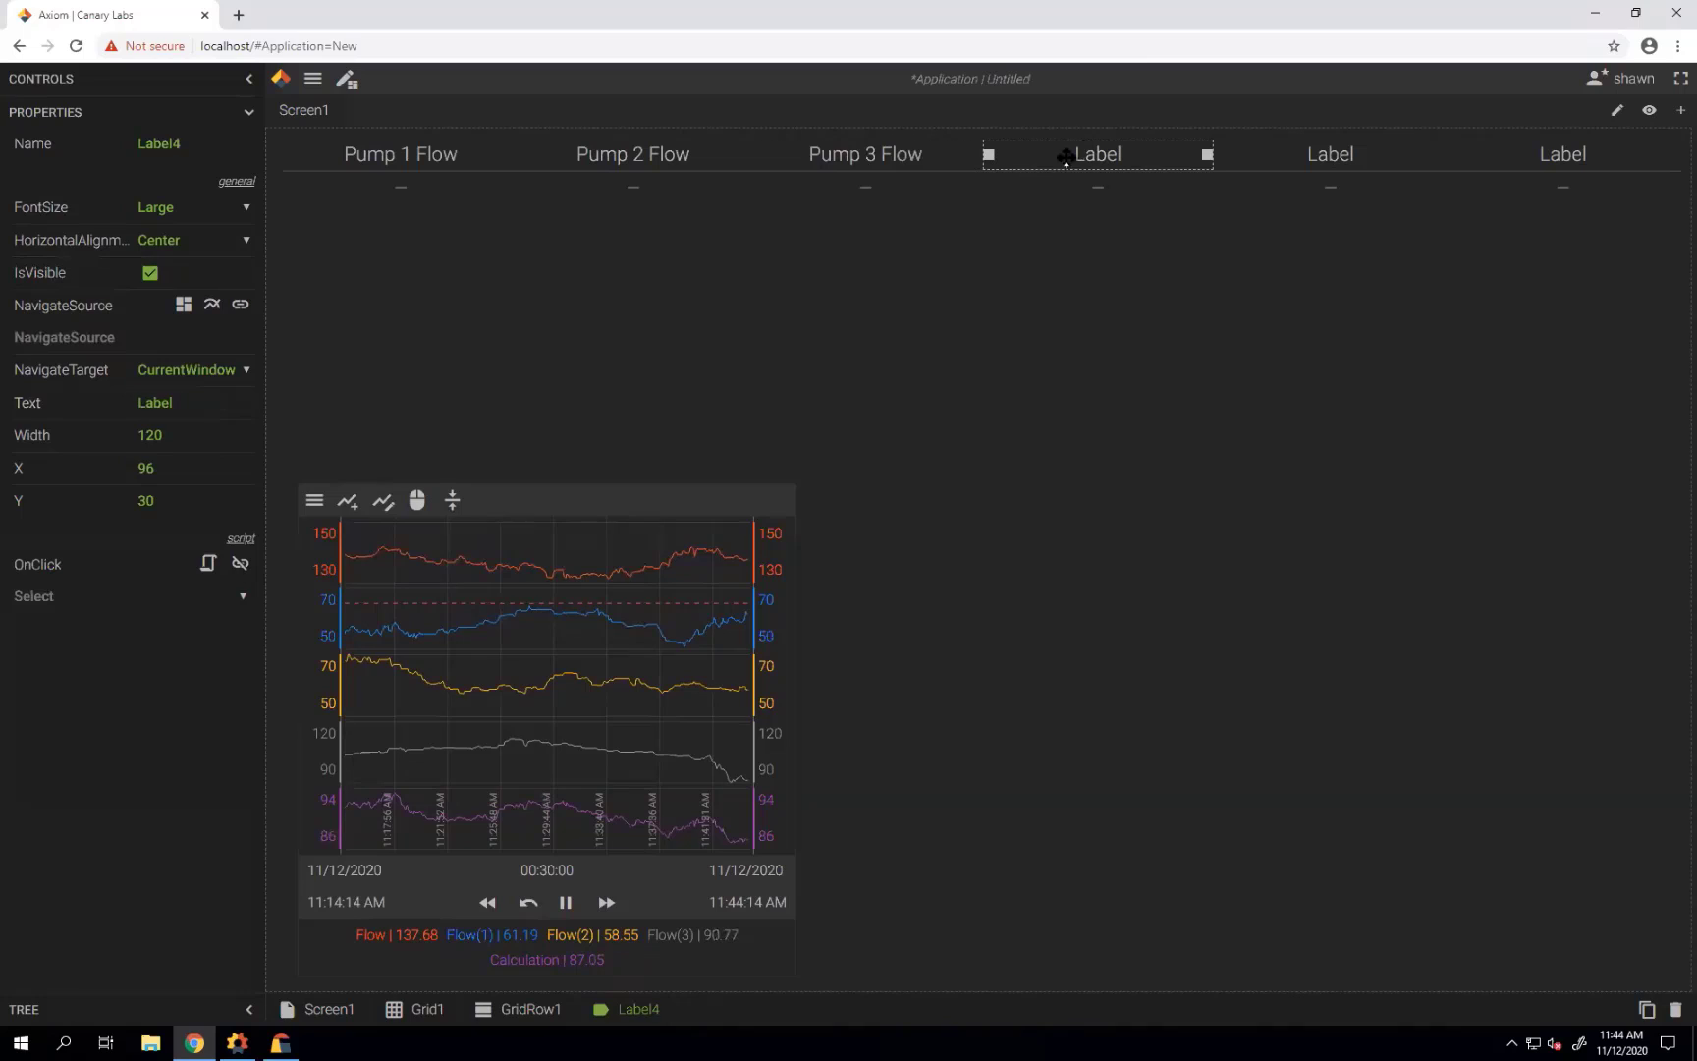
pyautogui.click(137, 407)
pyautogui.write('Pump 1 Flow')
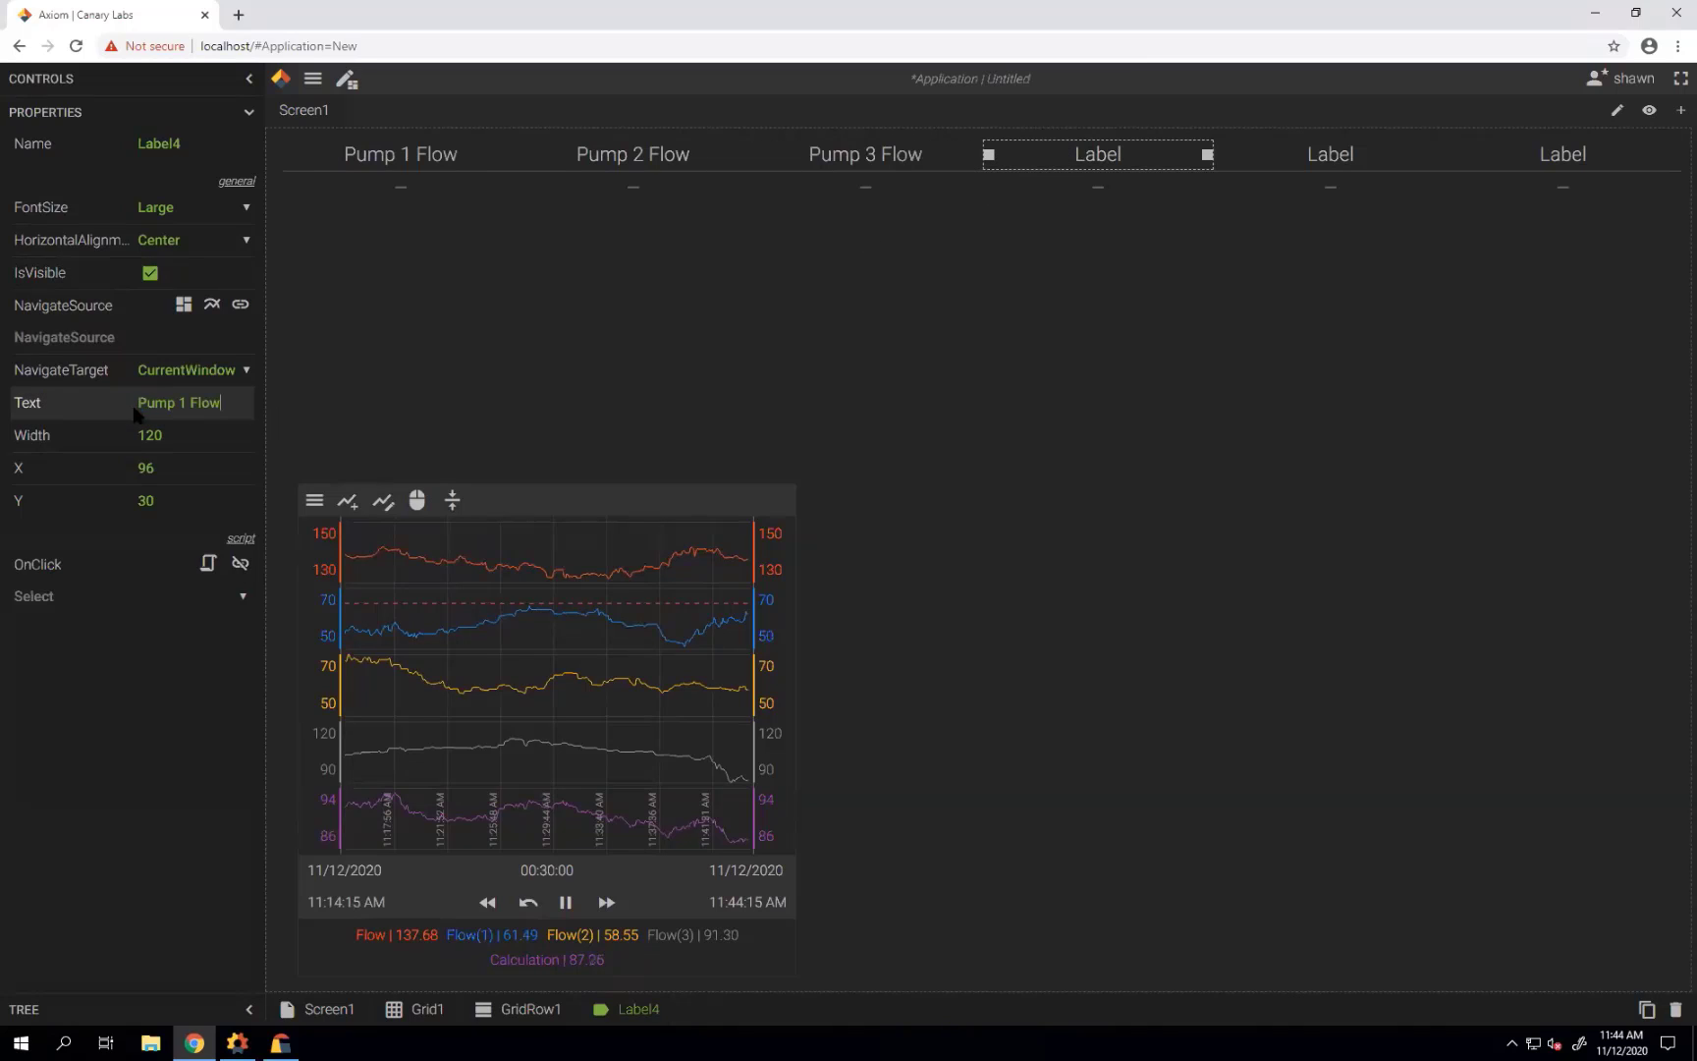
pyautogui.doubleClick(181, 403)
pyautogui.write('4')
# Retitle the last two labels Pump 5 Flow and Pump 6 Flow.
pyautogui.click(1337, 153)
pyautogui.click(224, 412)
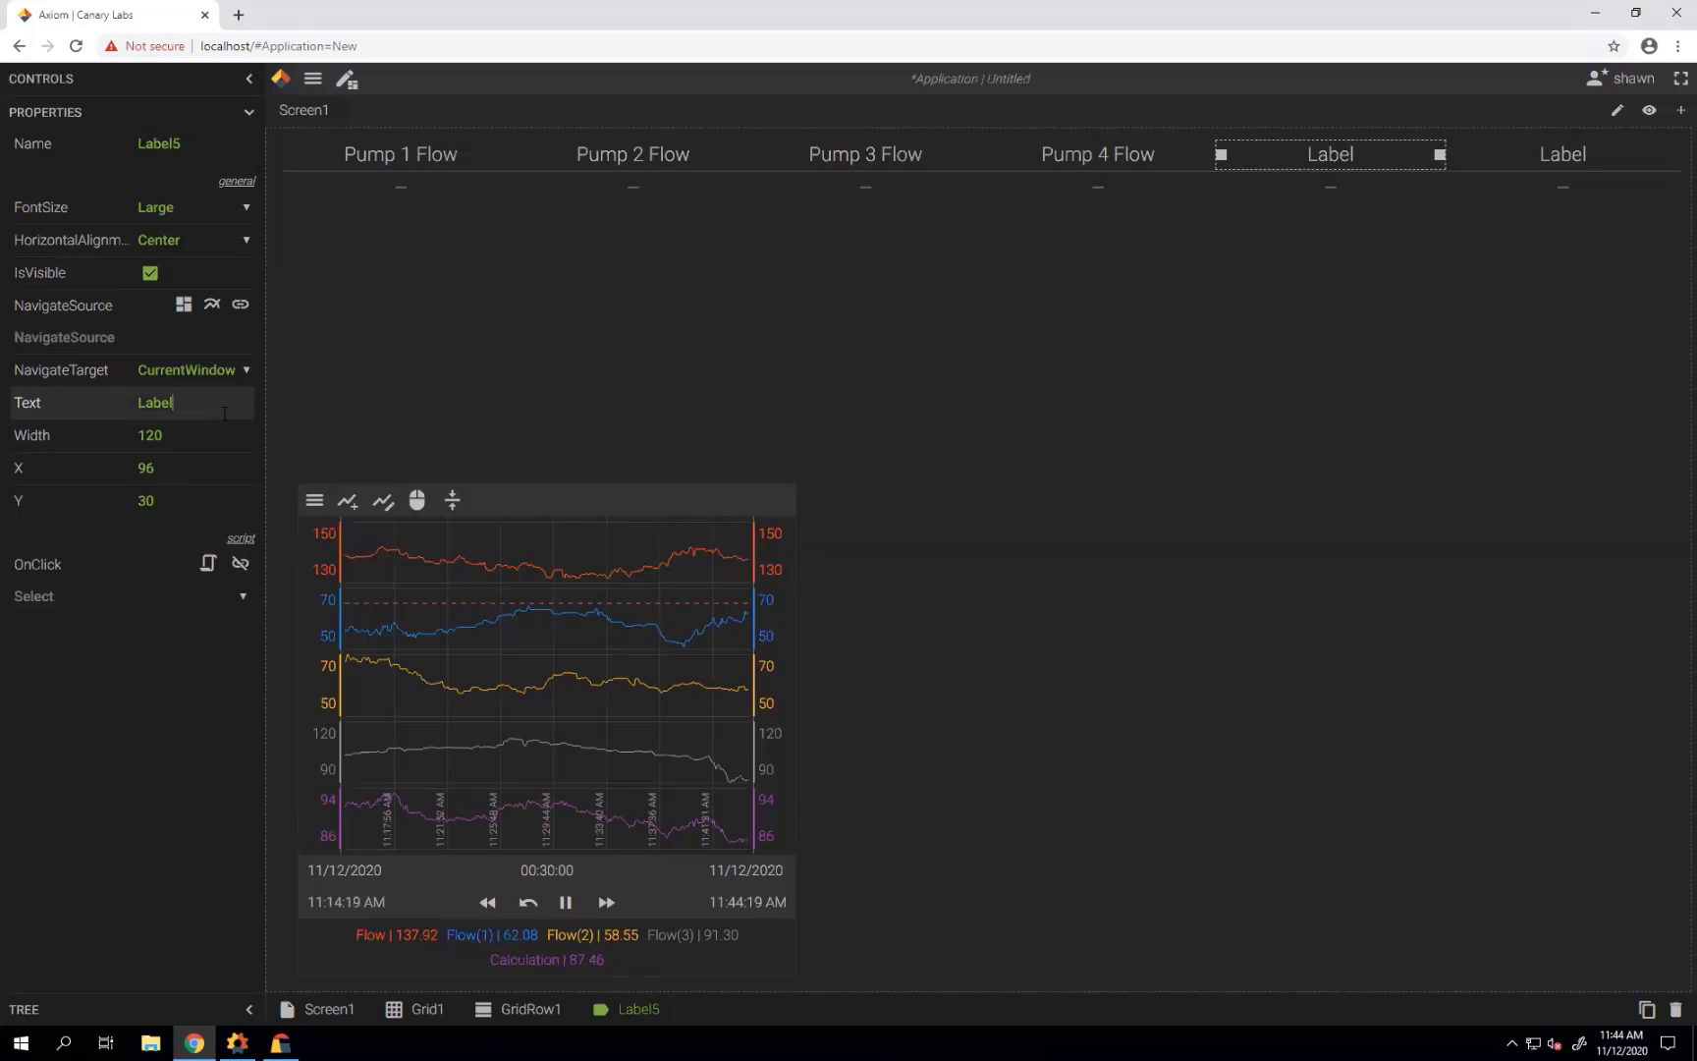
pyautogui.doubleClick(224, 413)
pyautogui.write('Pump 1 Flow')
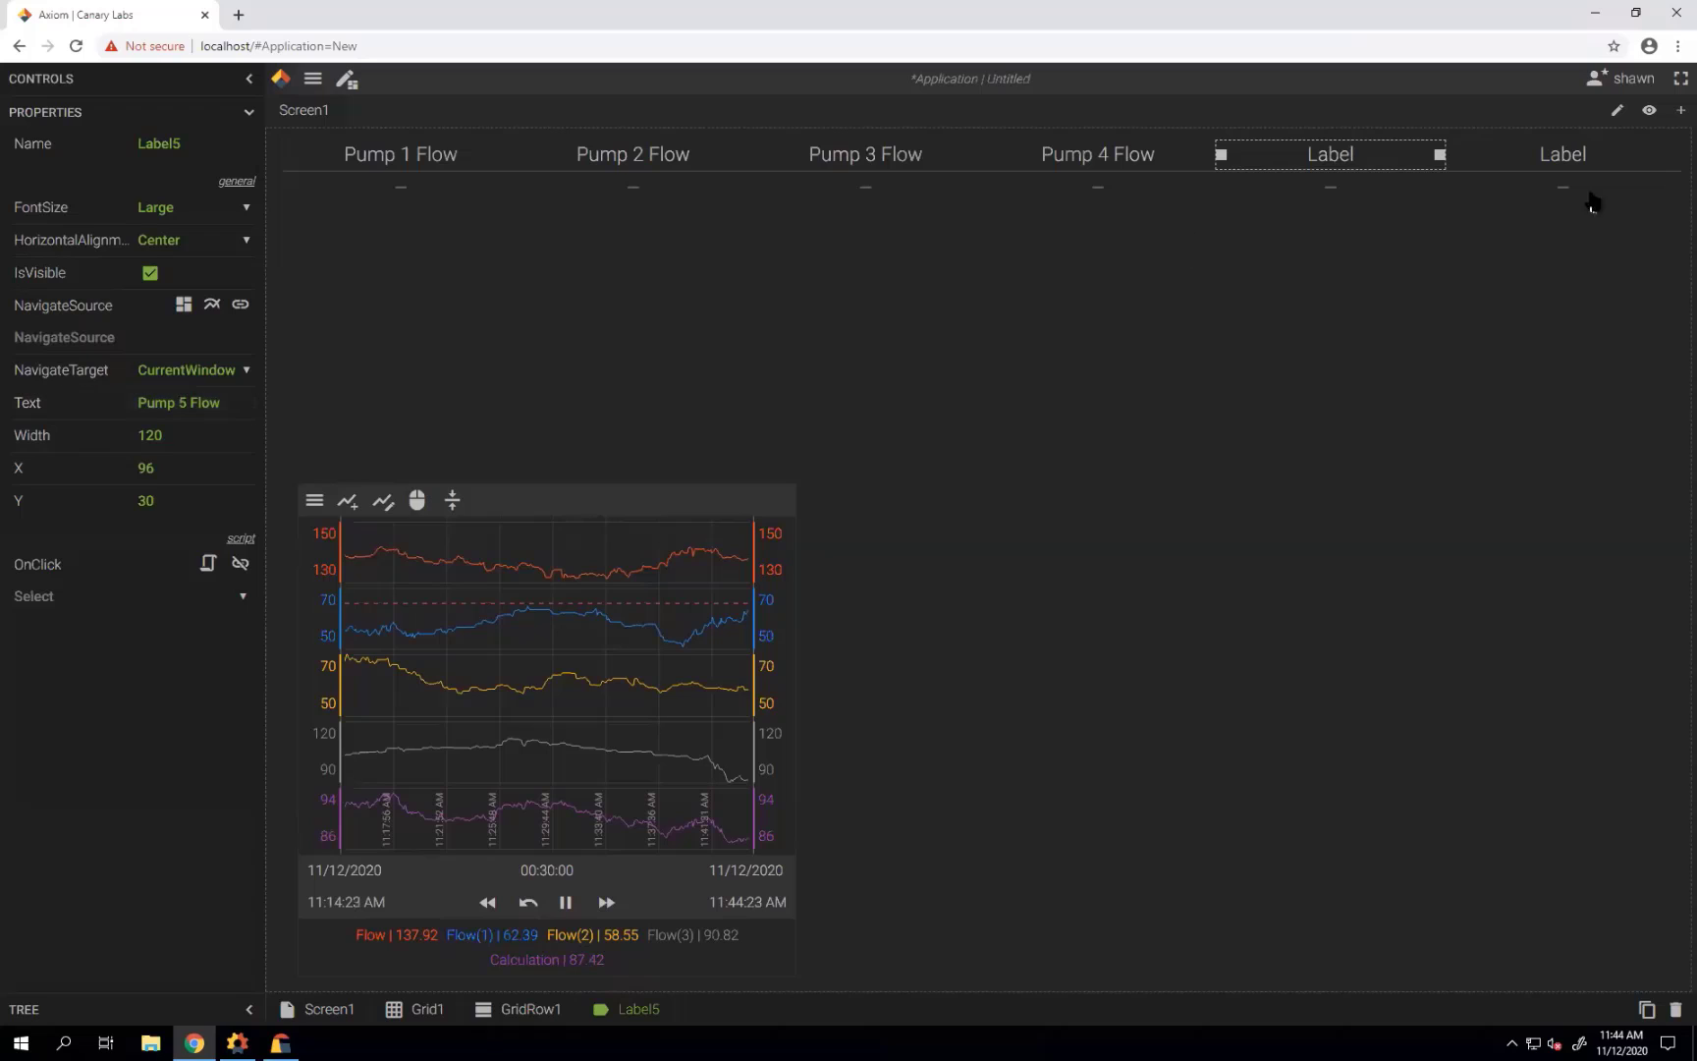
pyautogui.click(1611, 162)
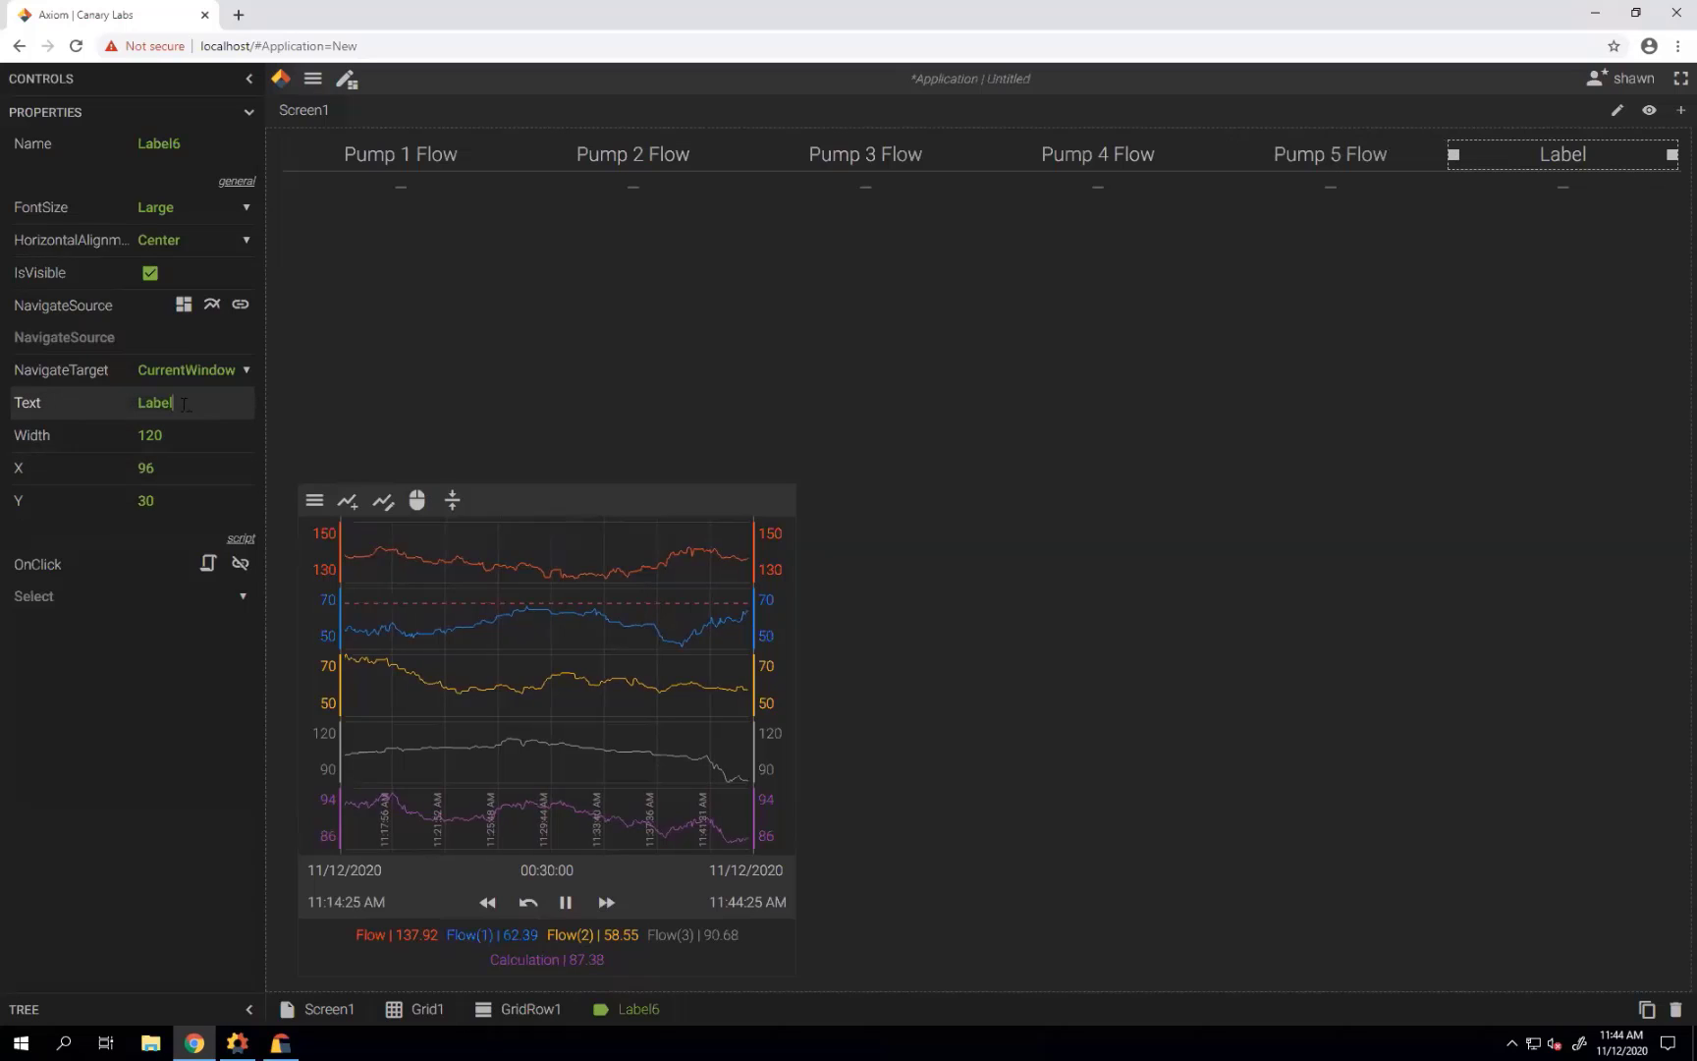
pyautogui.doubleClick(108, 412)
pyautogui.write('Pump 1 Flow')
pyautogui.press('BackSpace')
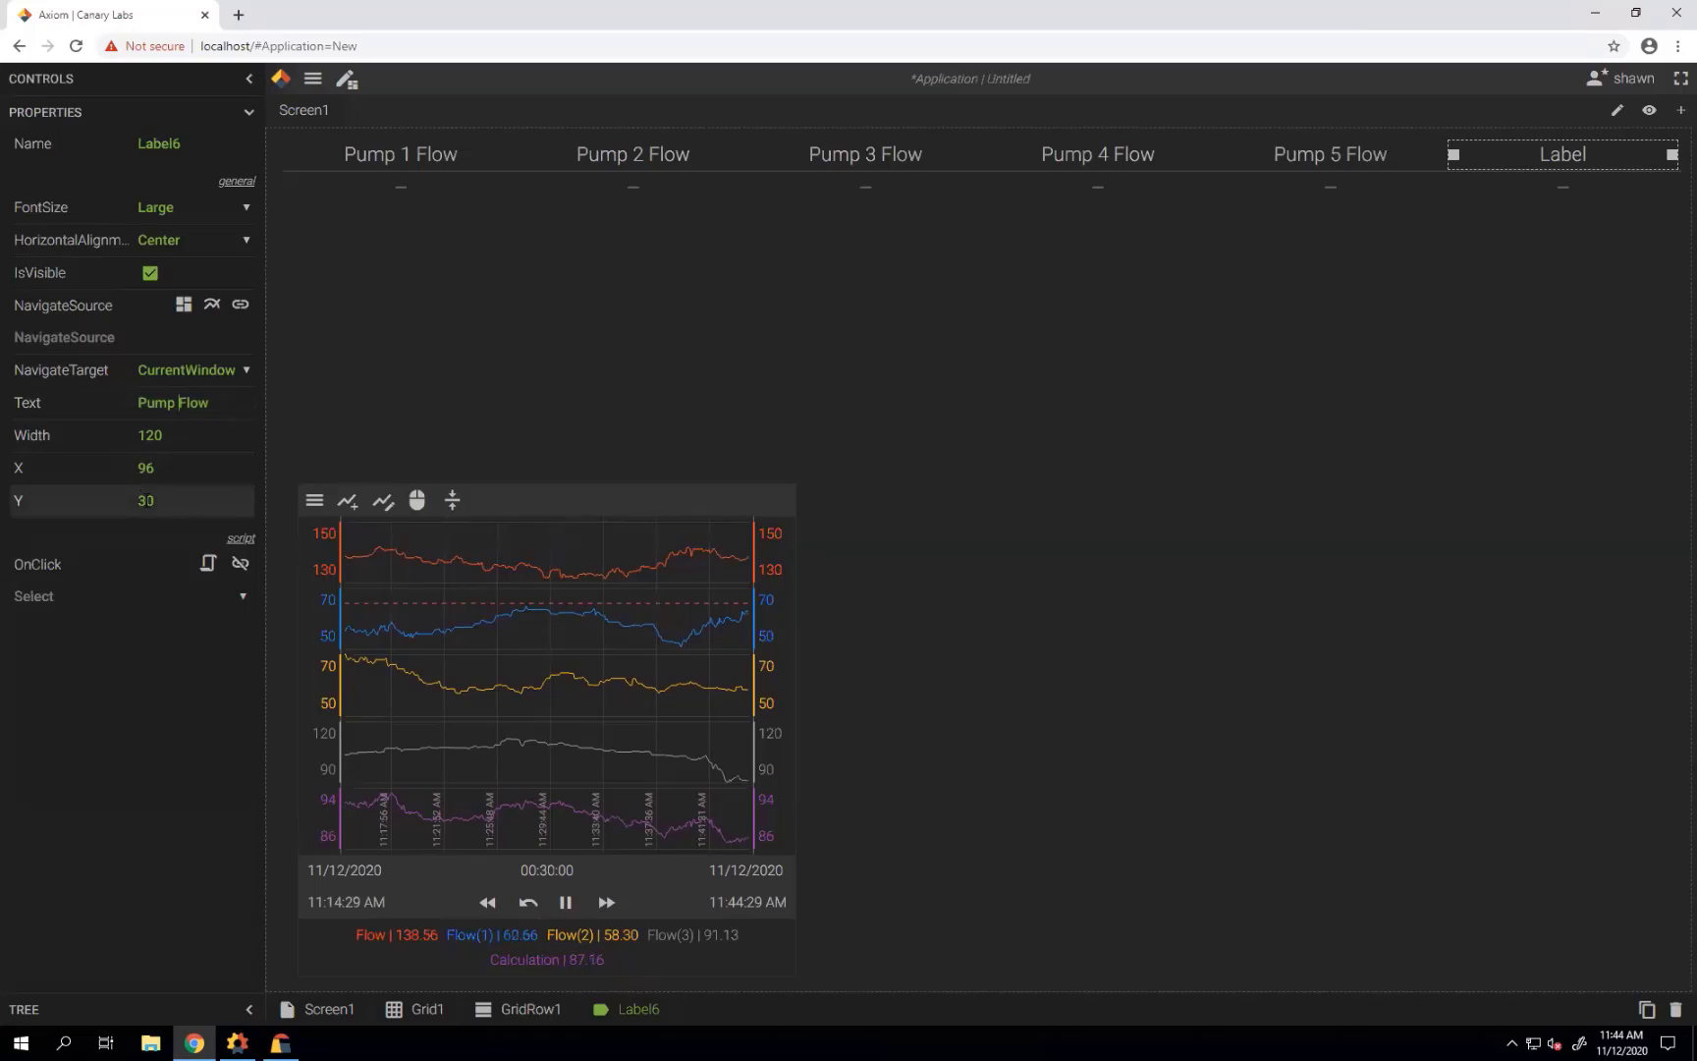
pyautogui.write('6')
pyautogui.press('Tab')
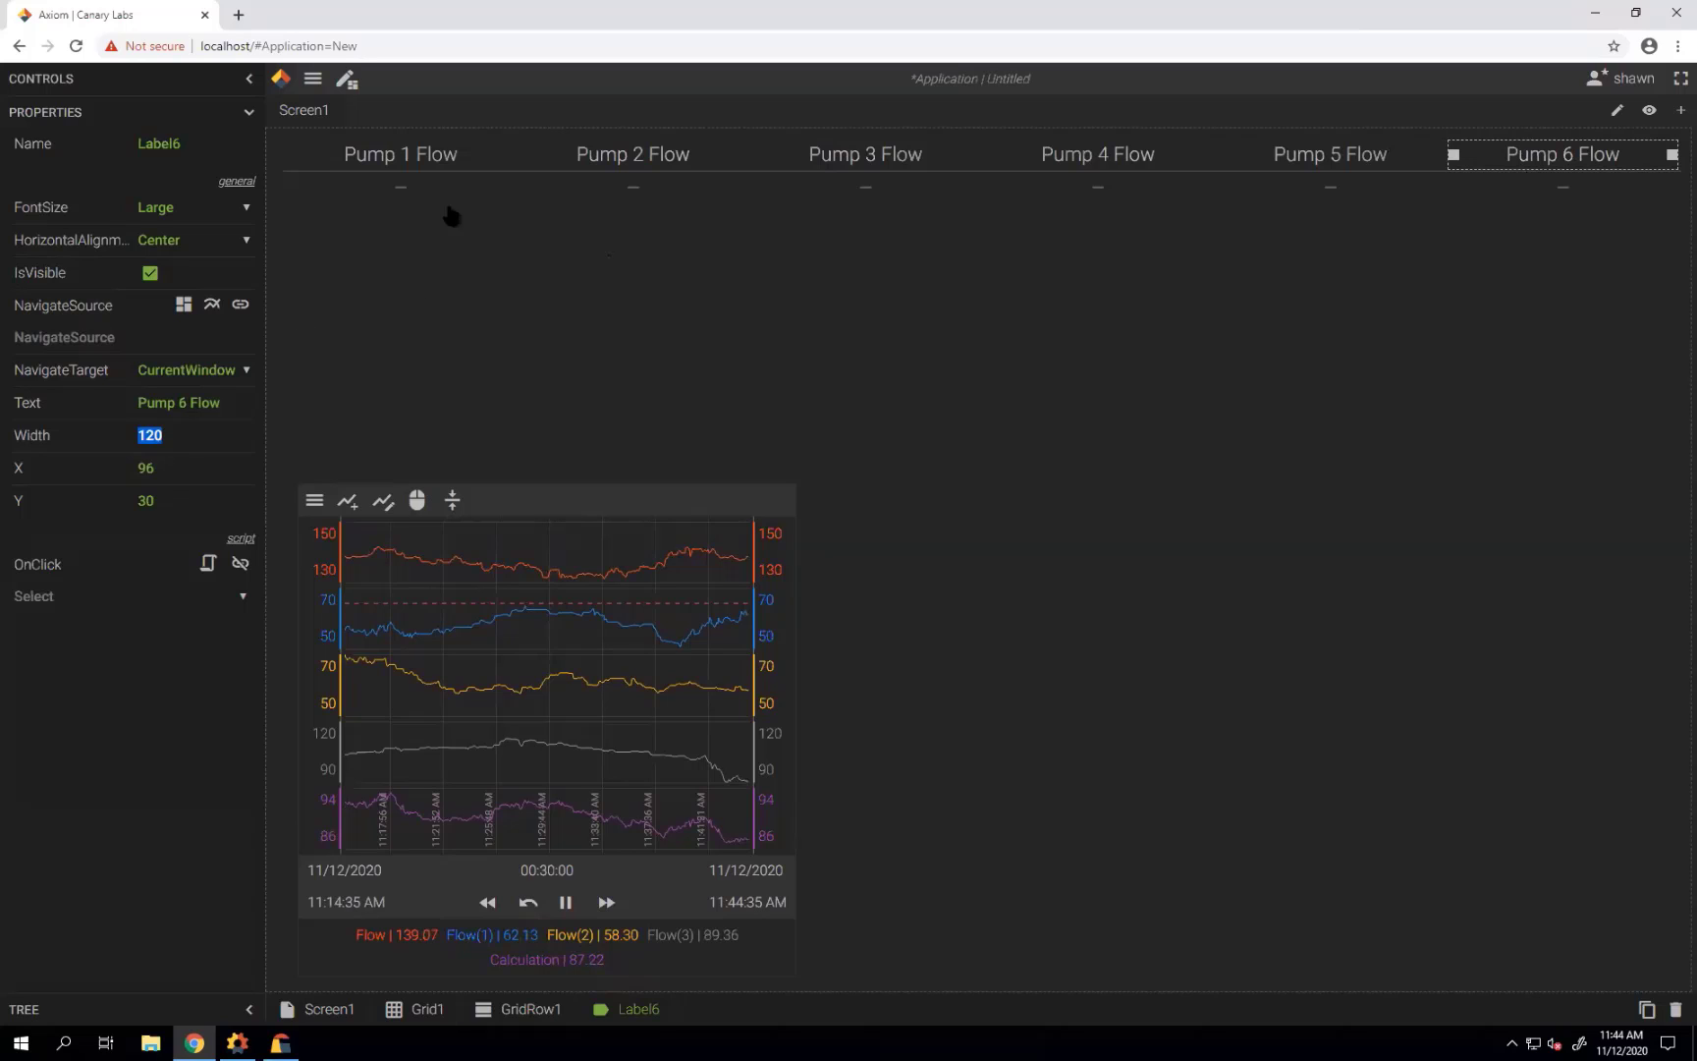
pyautogui.click(248, 112)
pyautogui.click(250, 86)
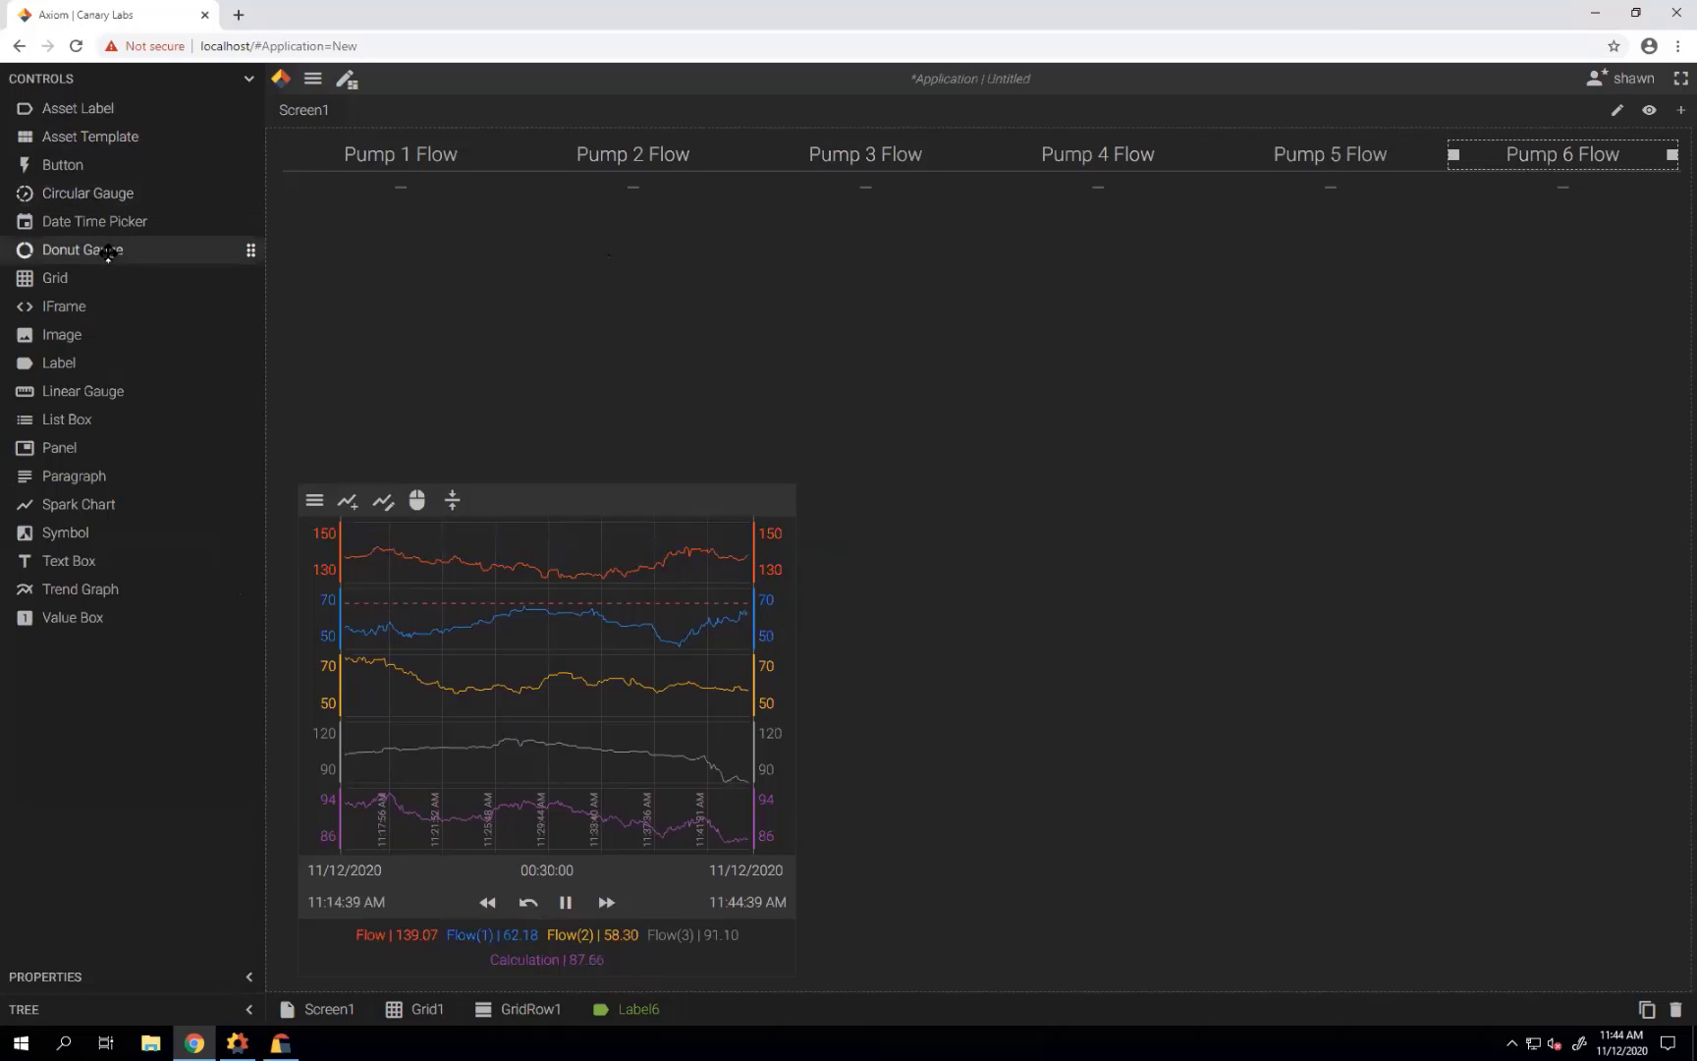
# Drop a donut gauge under Pump 1 Flow bound to the Pump 1.Flow tag and show its properties.
pyautogui.moveTo(110, 251); pyautogui.dragTo(344, 234)
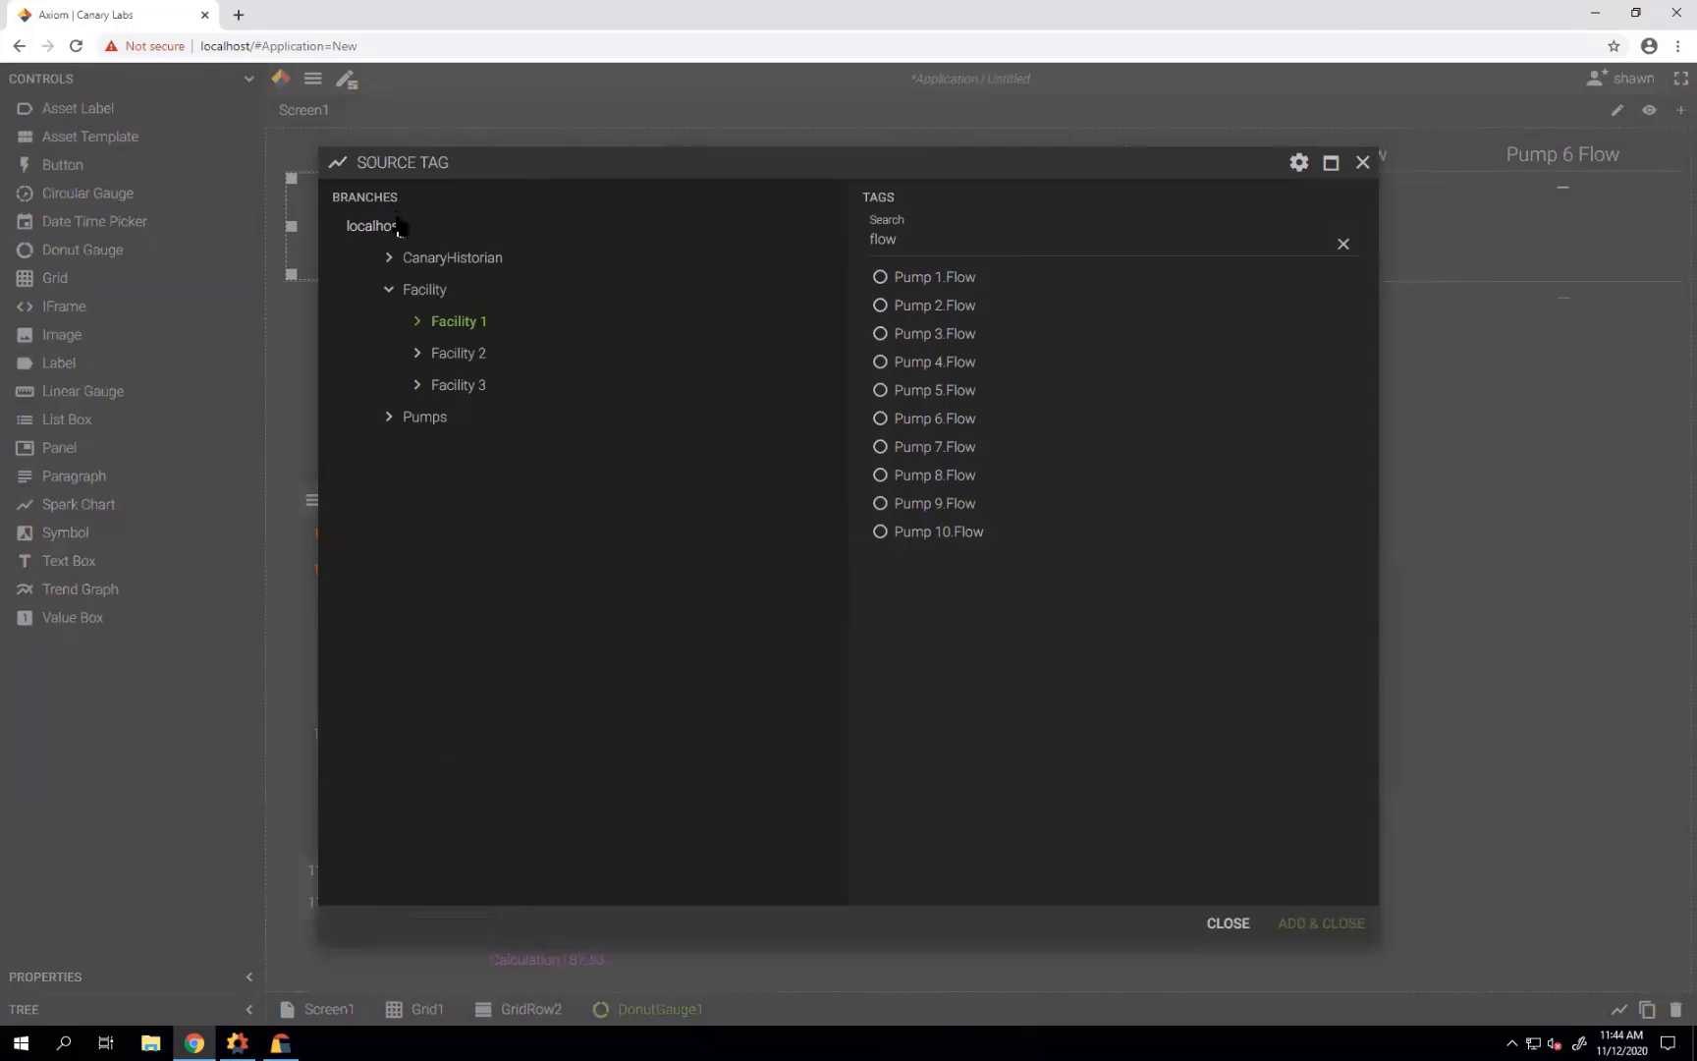
pyautogui.click(880, 279)
pyautogui.click(1322, 922)
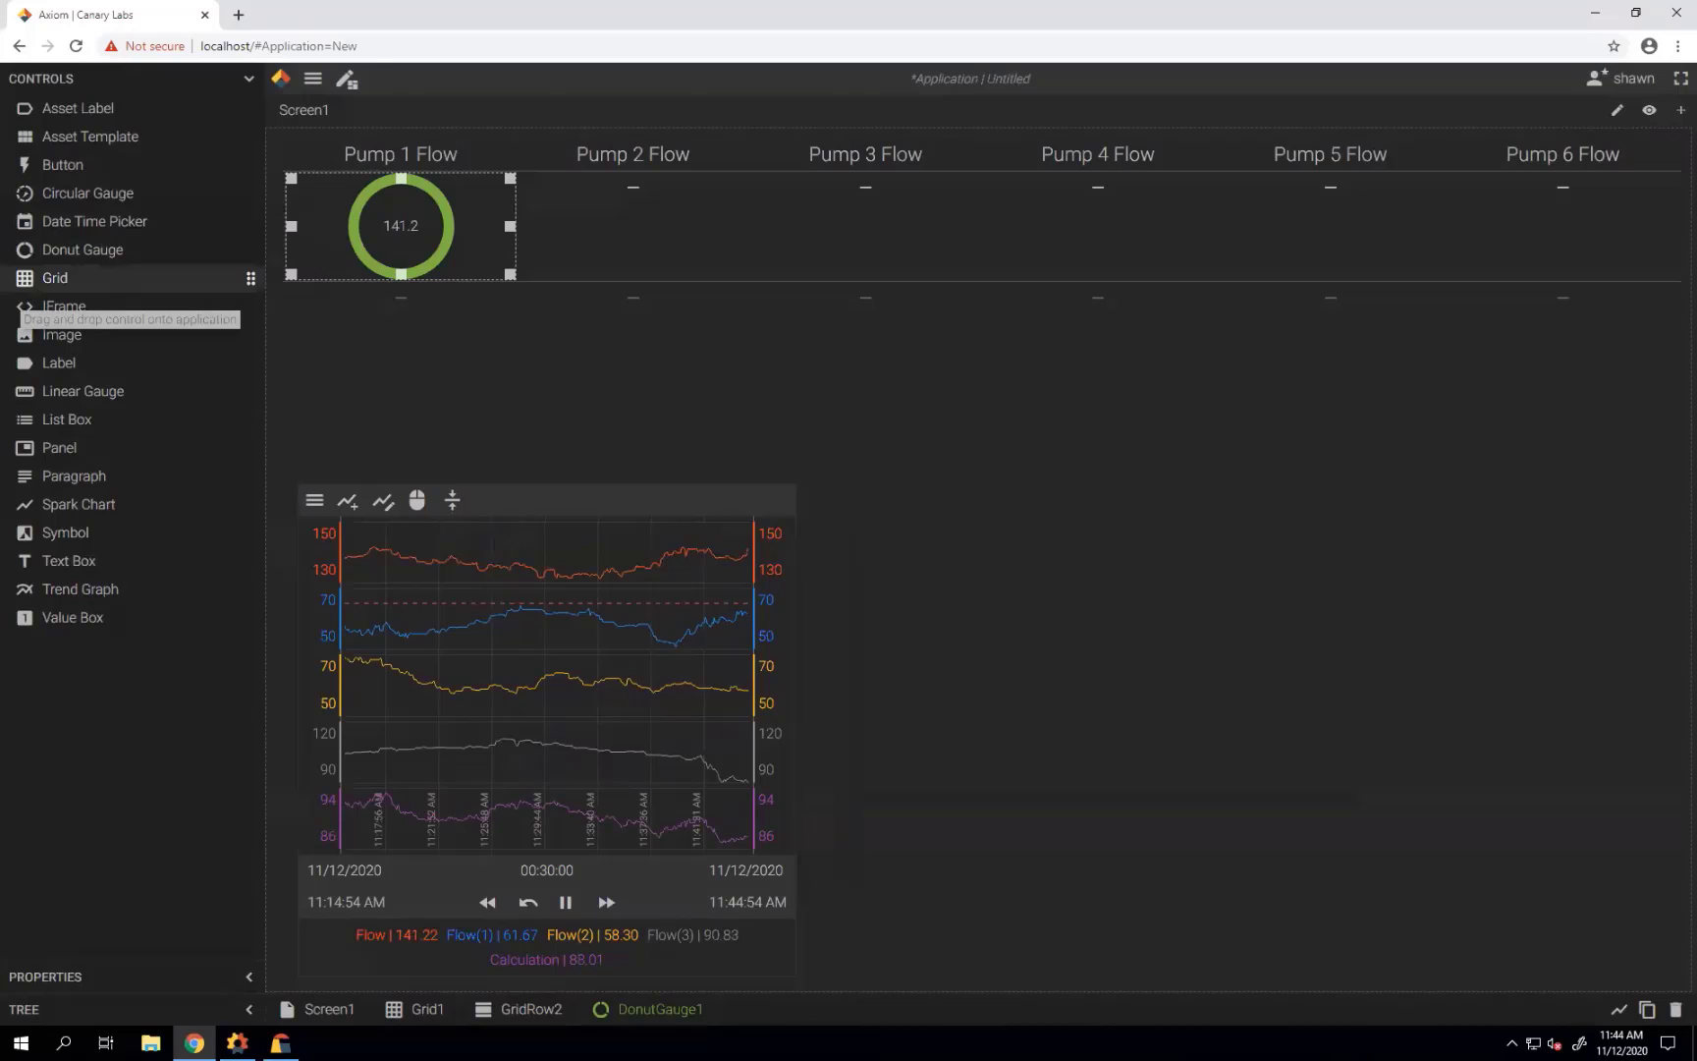
pyautogui.click(251, 82)
pyautogui.click(251, 114)
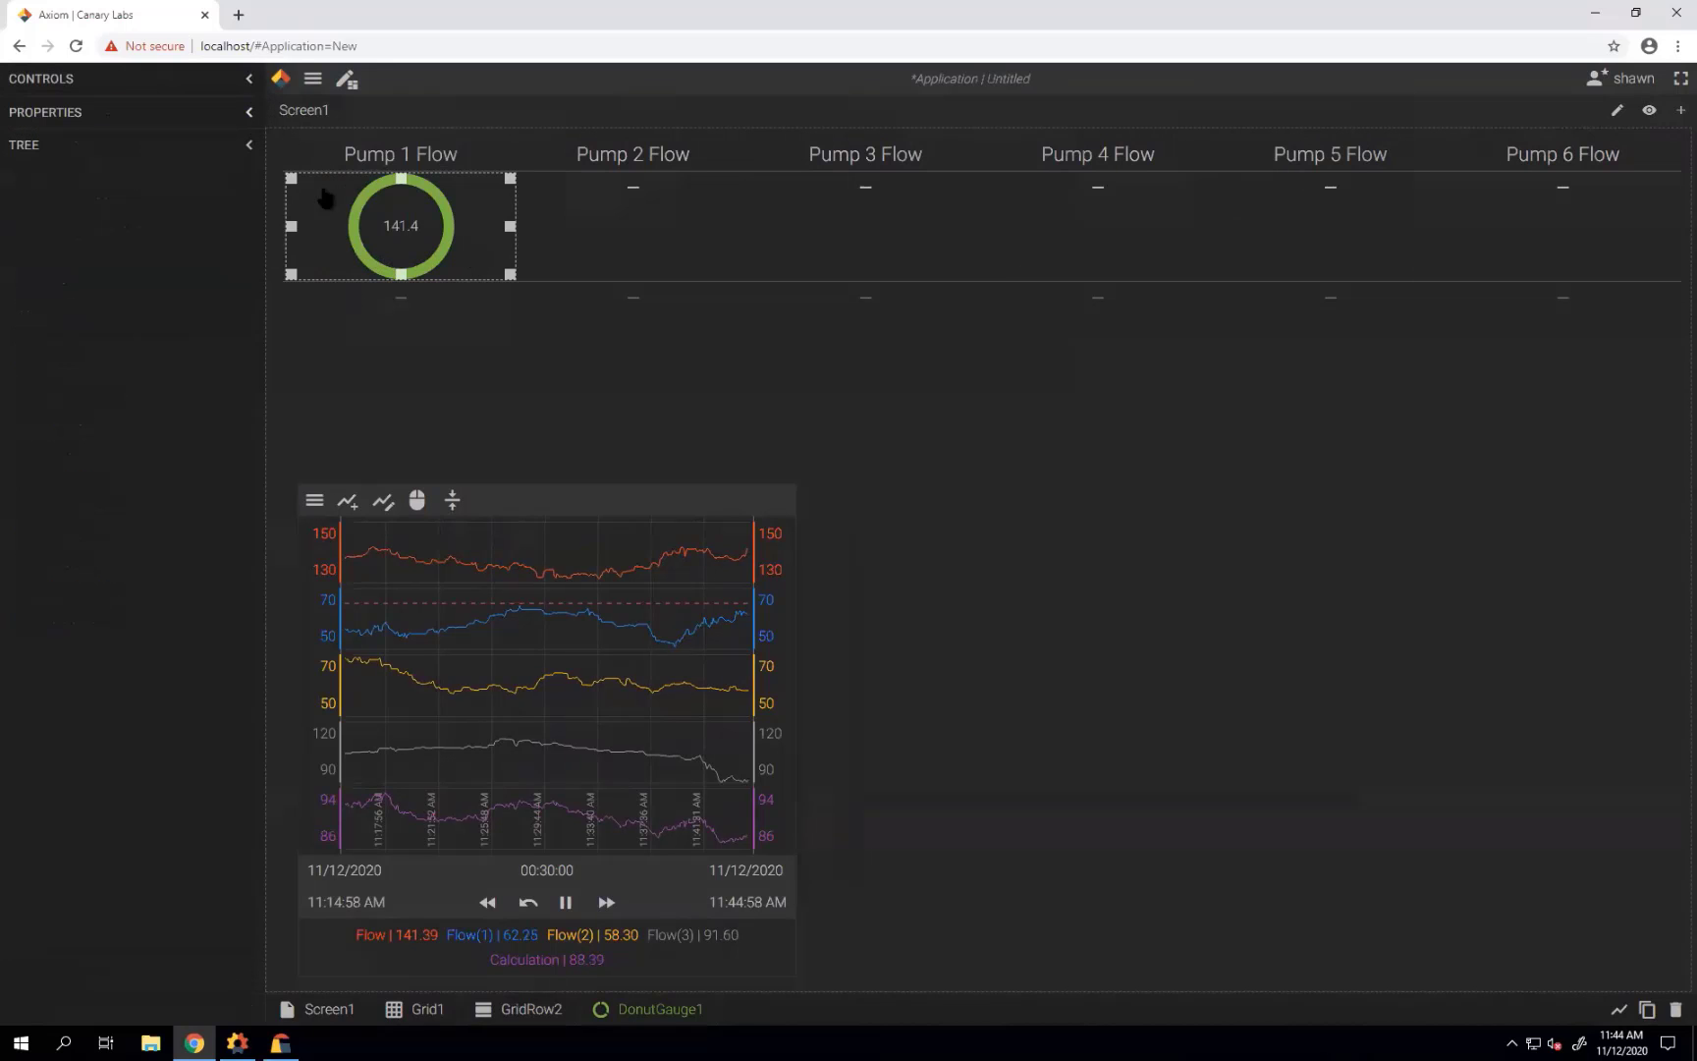
# Set DonutGauge1's ScaleMax to 200 and its Height and Width to 210.
pyautogui.scroll(-2, 226, 294)
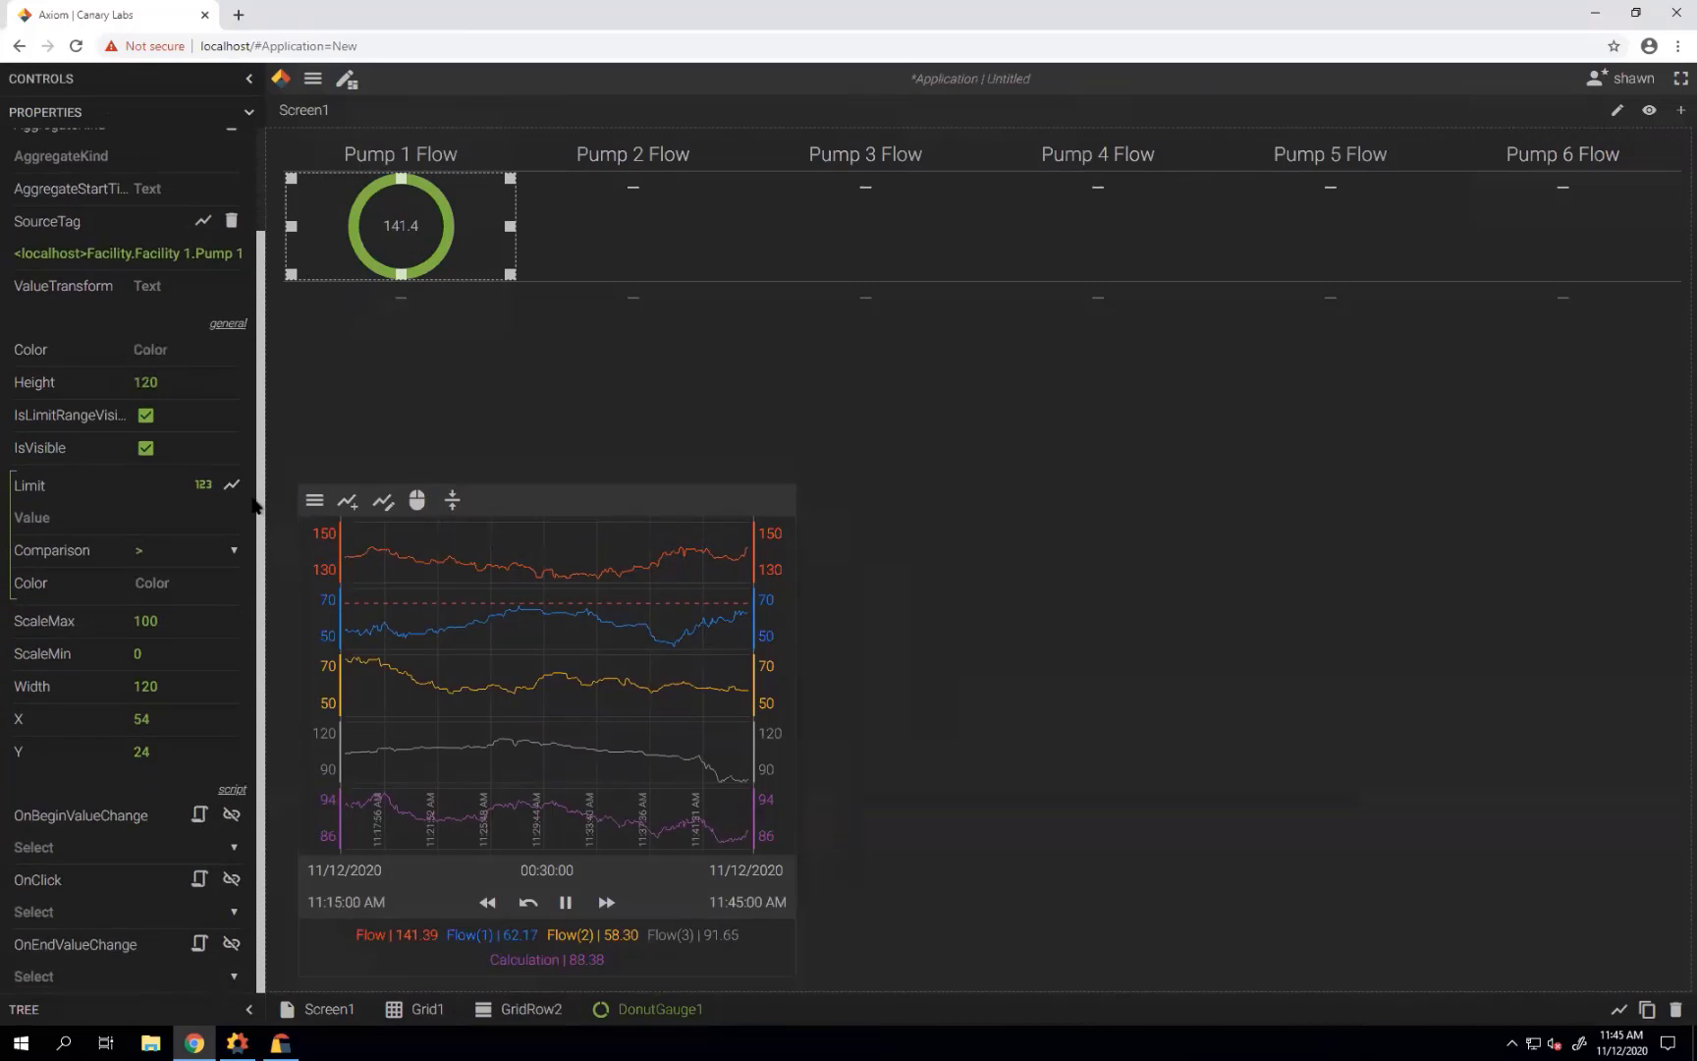
pyautogui.moveTo(180, 621); pyautogui.dragTo(111, 639)
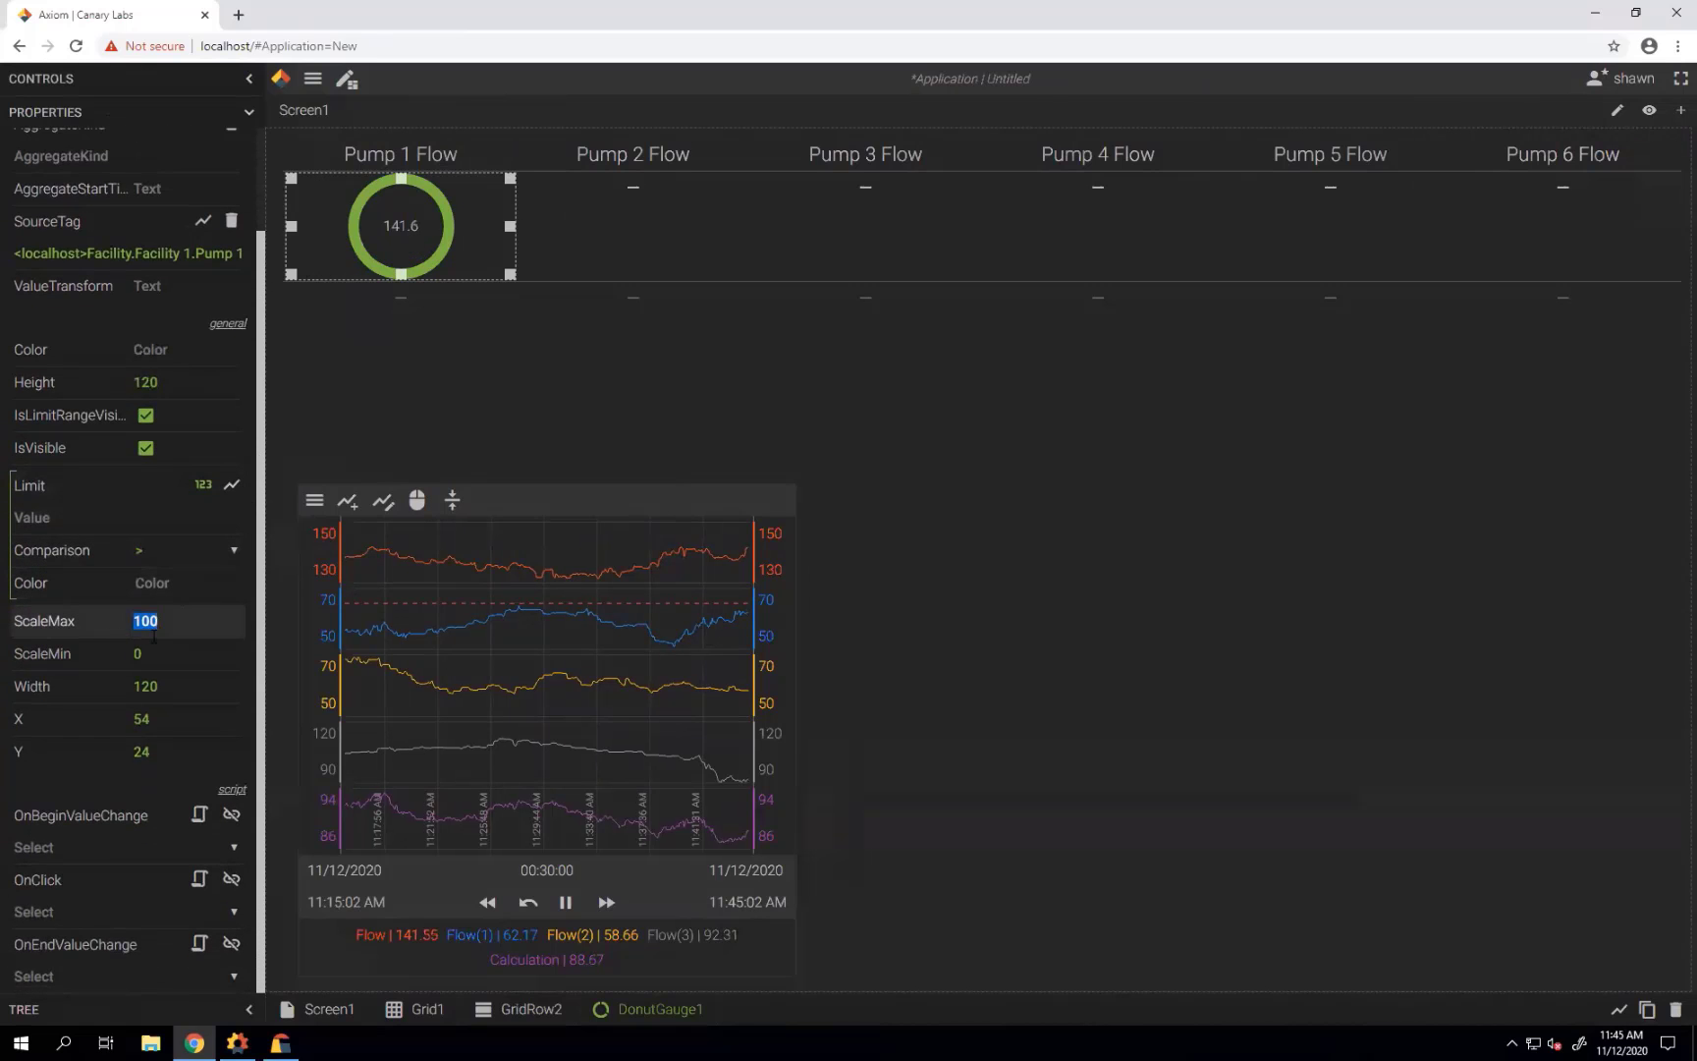
pyautogui.write('2')
pyautogui.press('Tab')
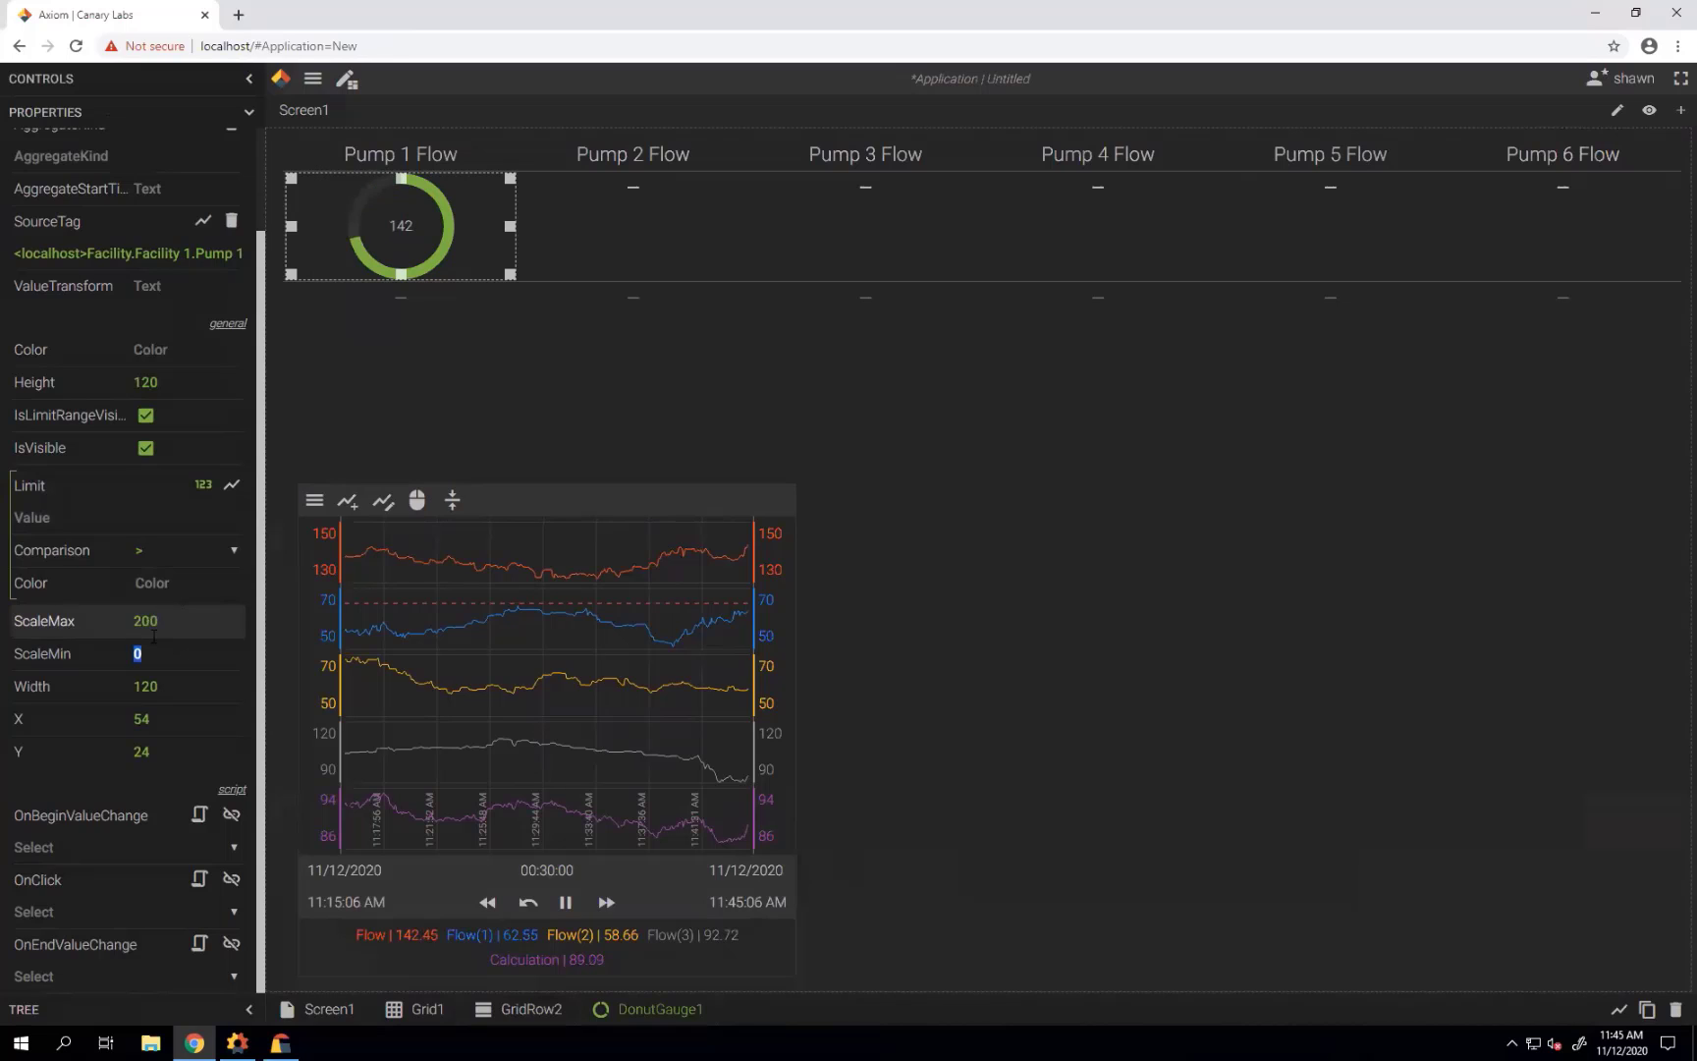
pyautogui.moveTo(196, 391); pyautogui.dragTo(115, 397)
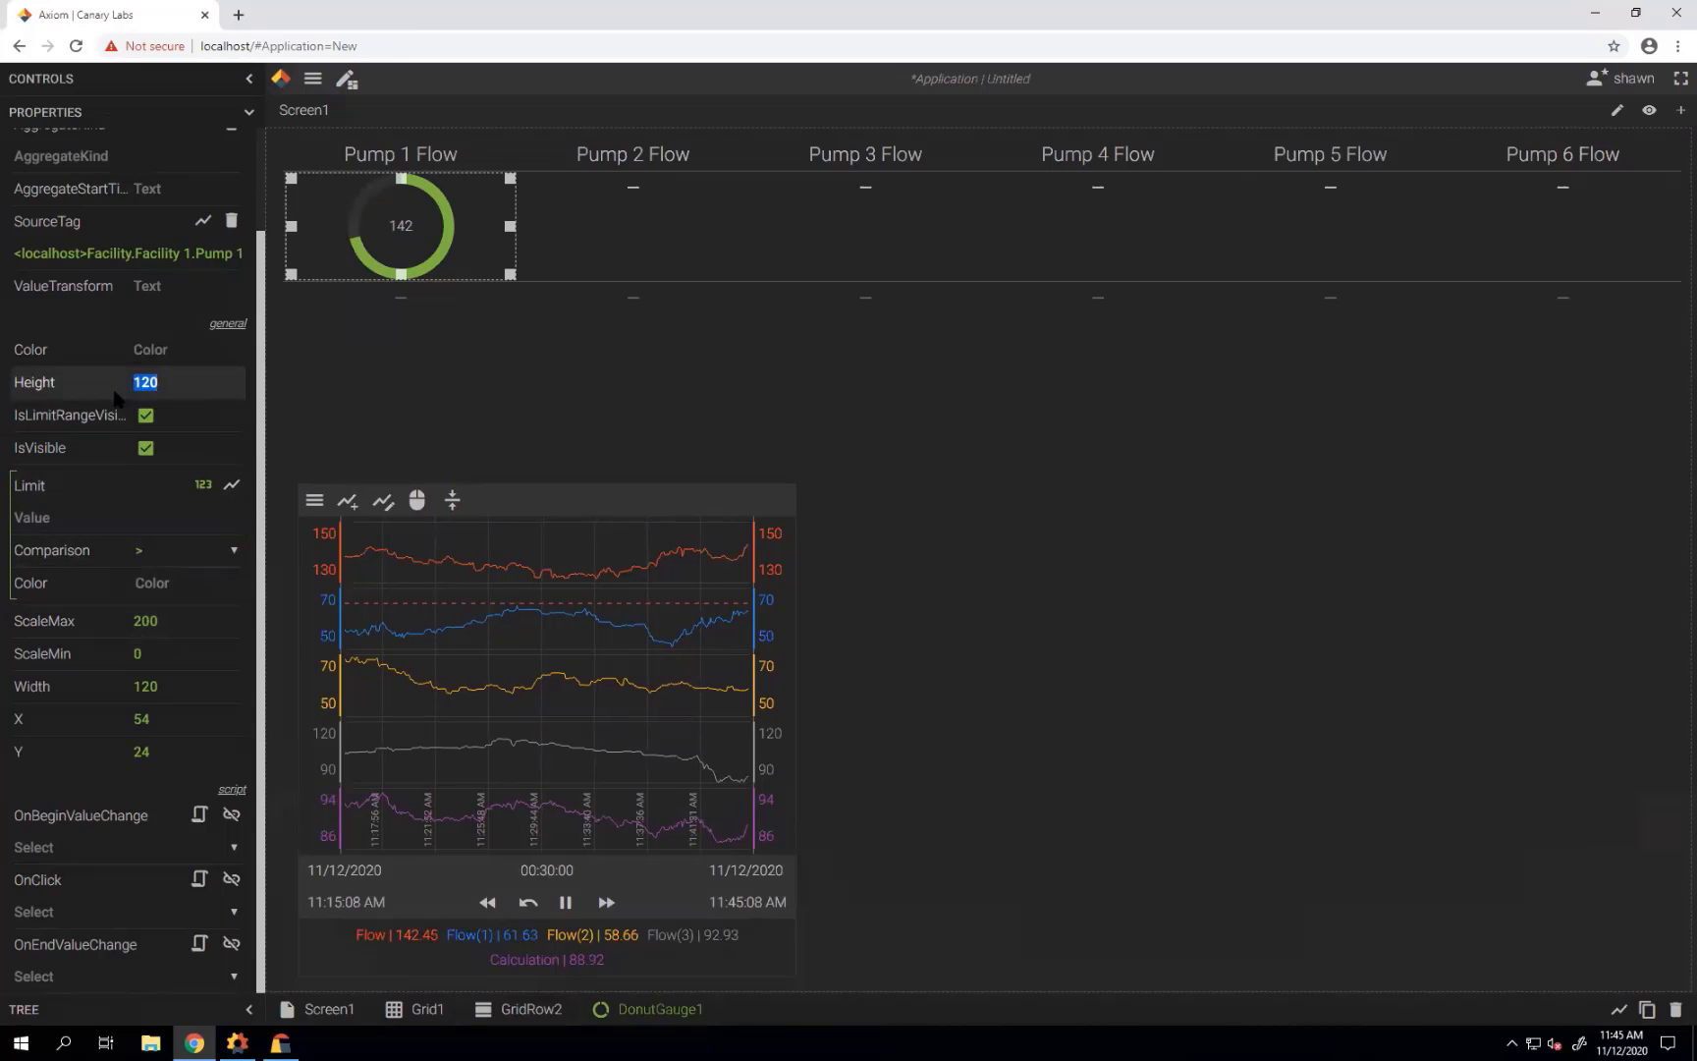
pyautogui.write('210')
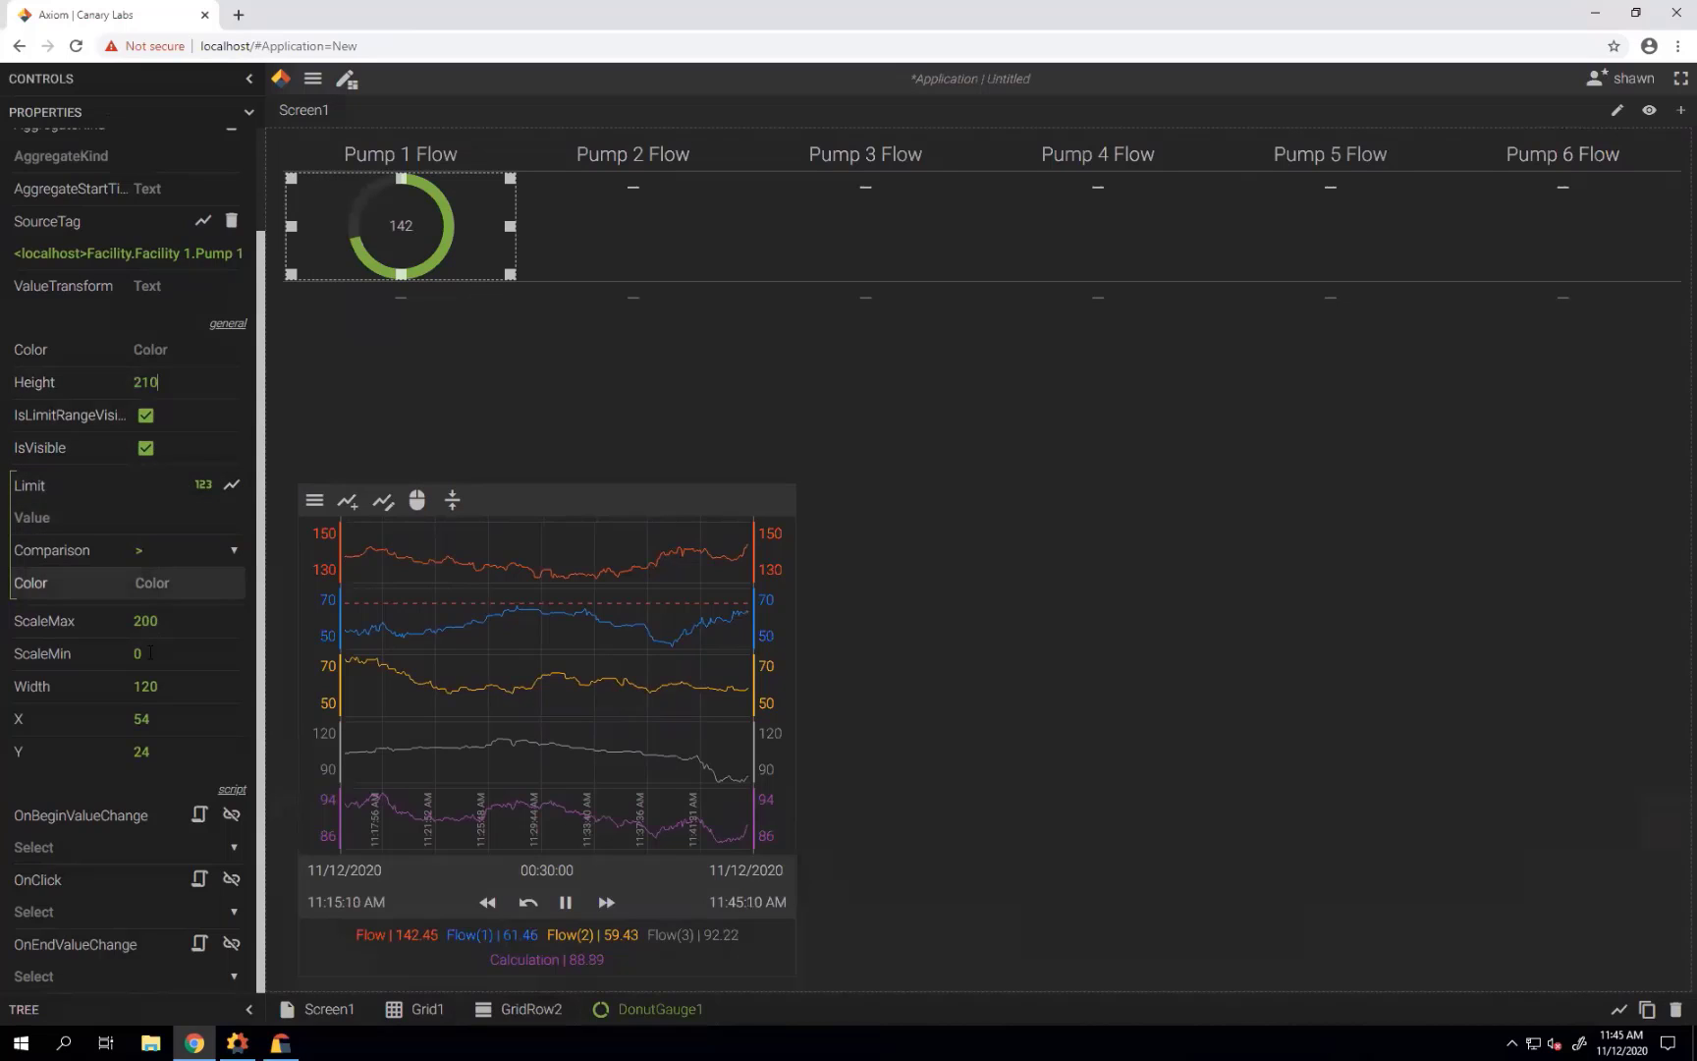
pyautogui.moveTo(165, 687); pyautogui.dragTo(114, 693)
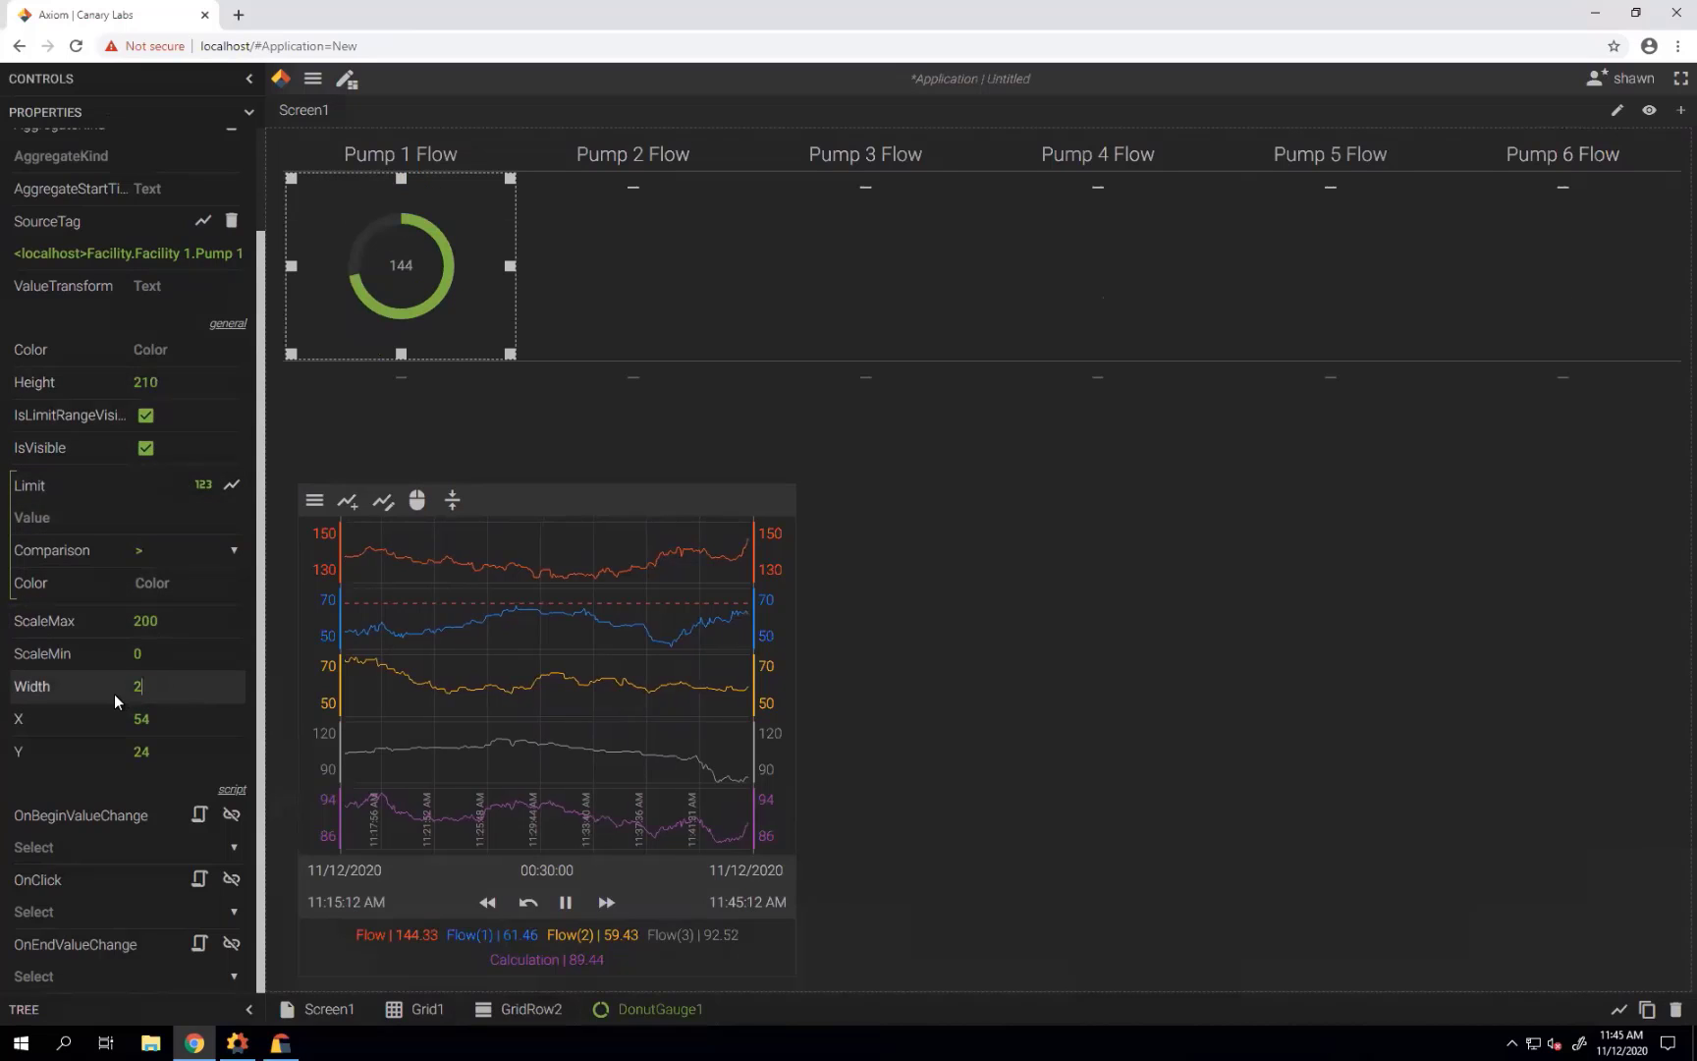
pyautogui.press('Tab')
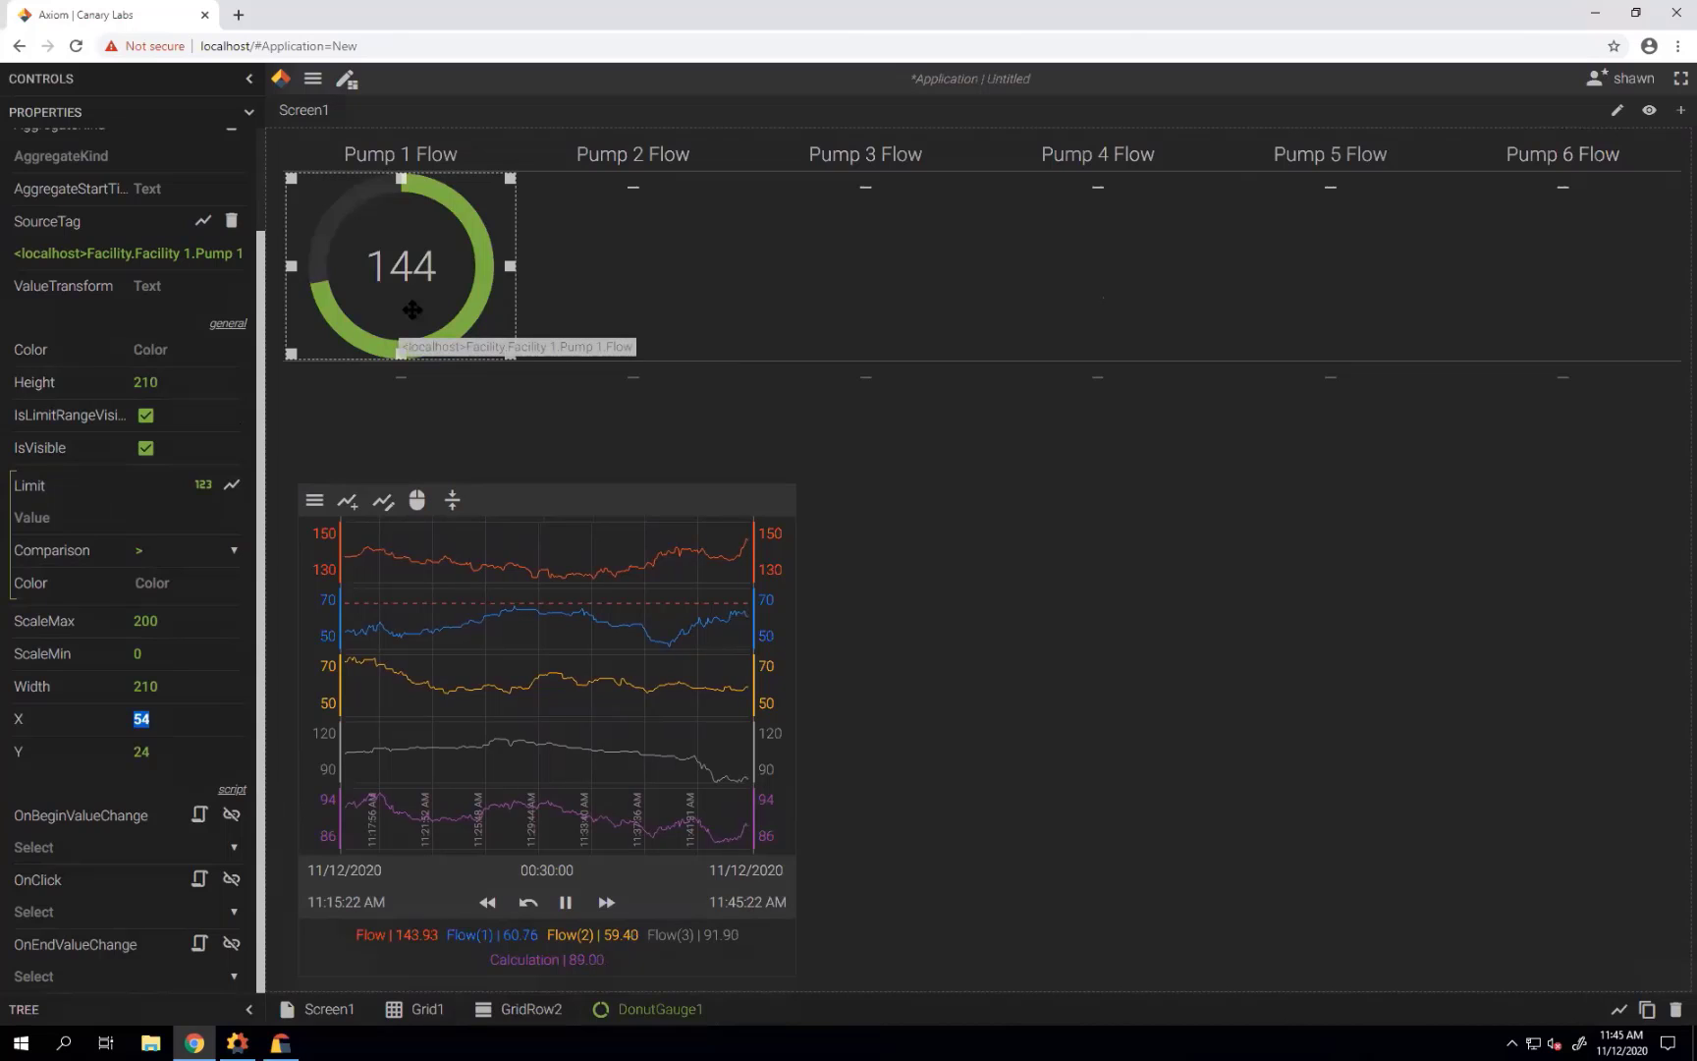
# Add a gauge limit at 99 that colours it red at or above 99.
pyautogui.click(56, 519)
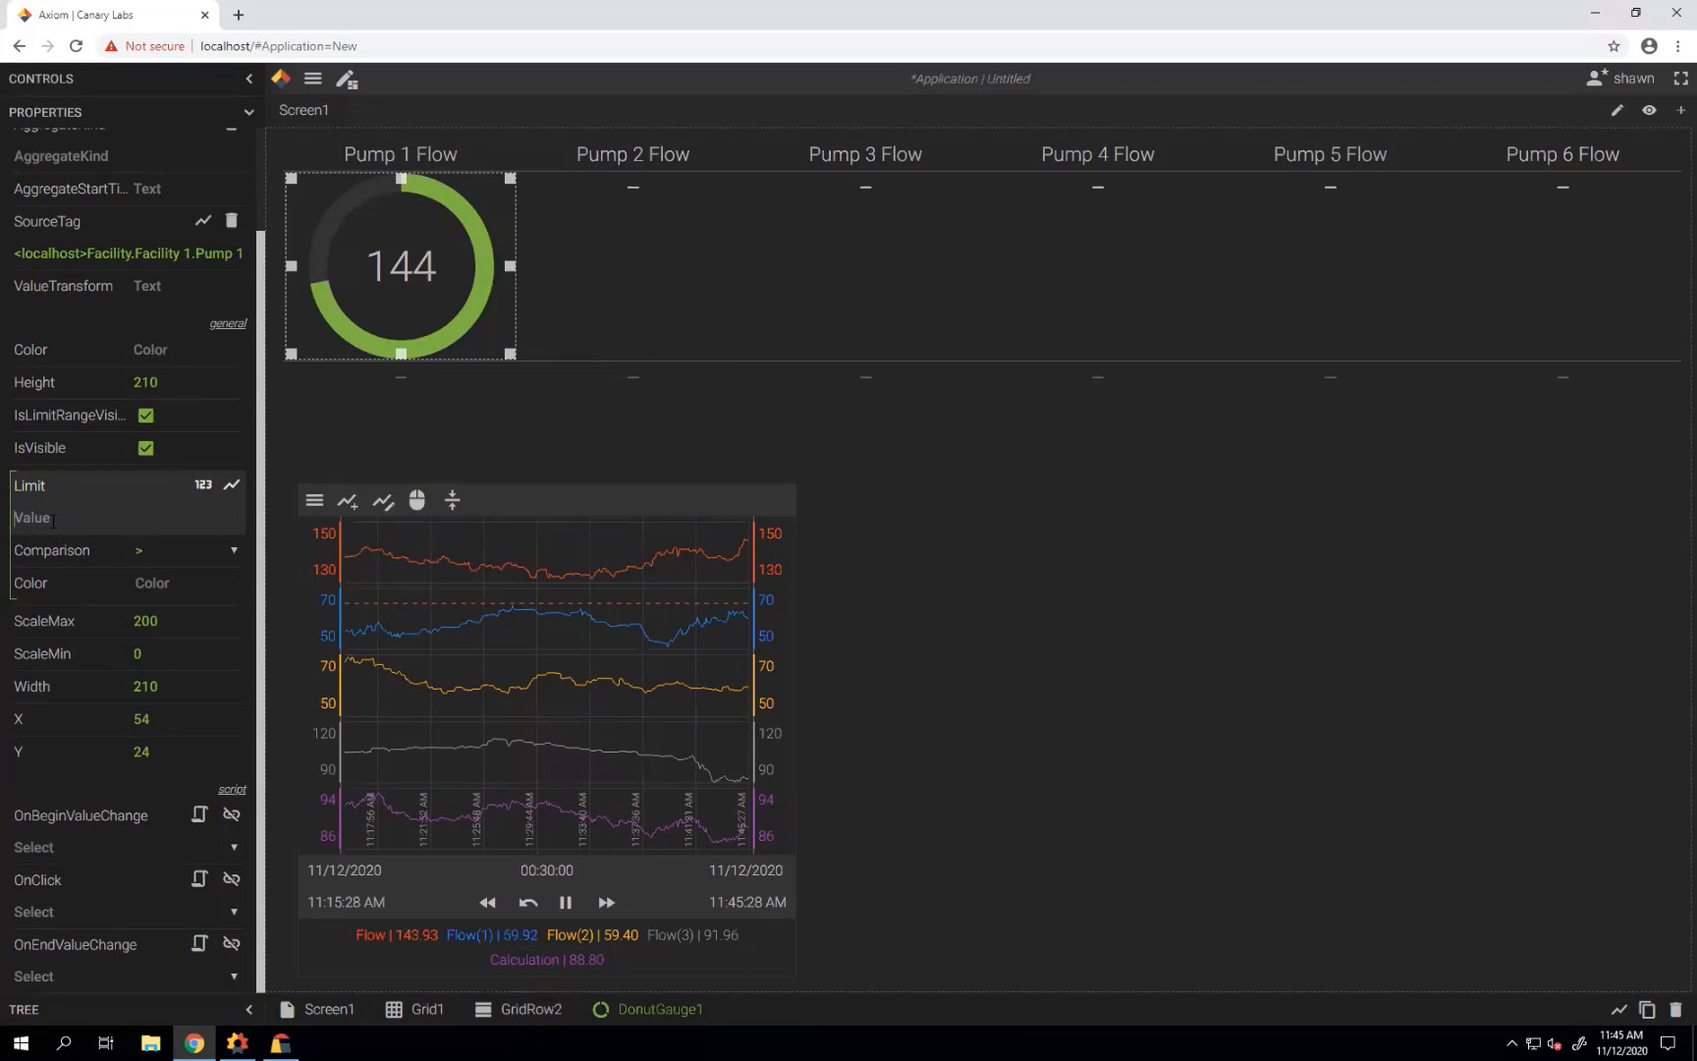
pyautogui.write('99')
pyautogui.click(235, 559)
pyautogui.click(171, 560)
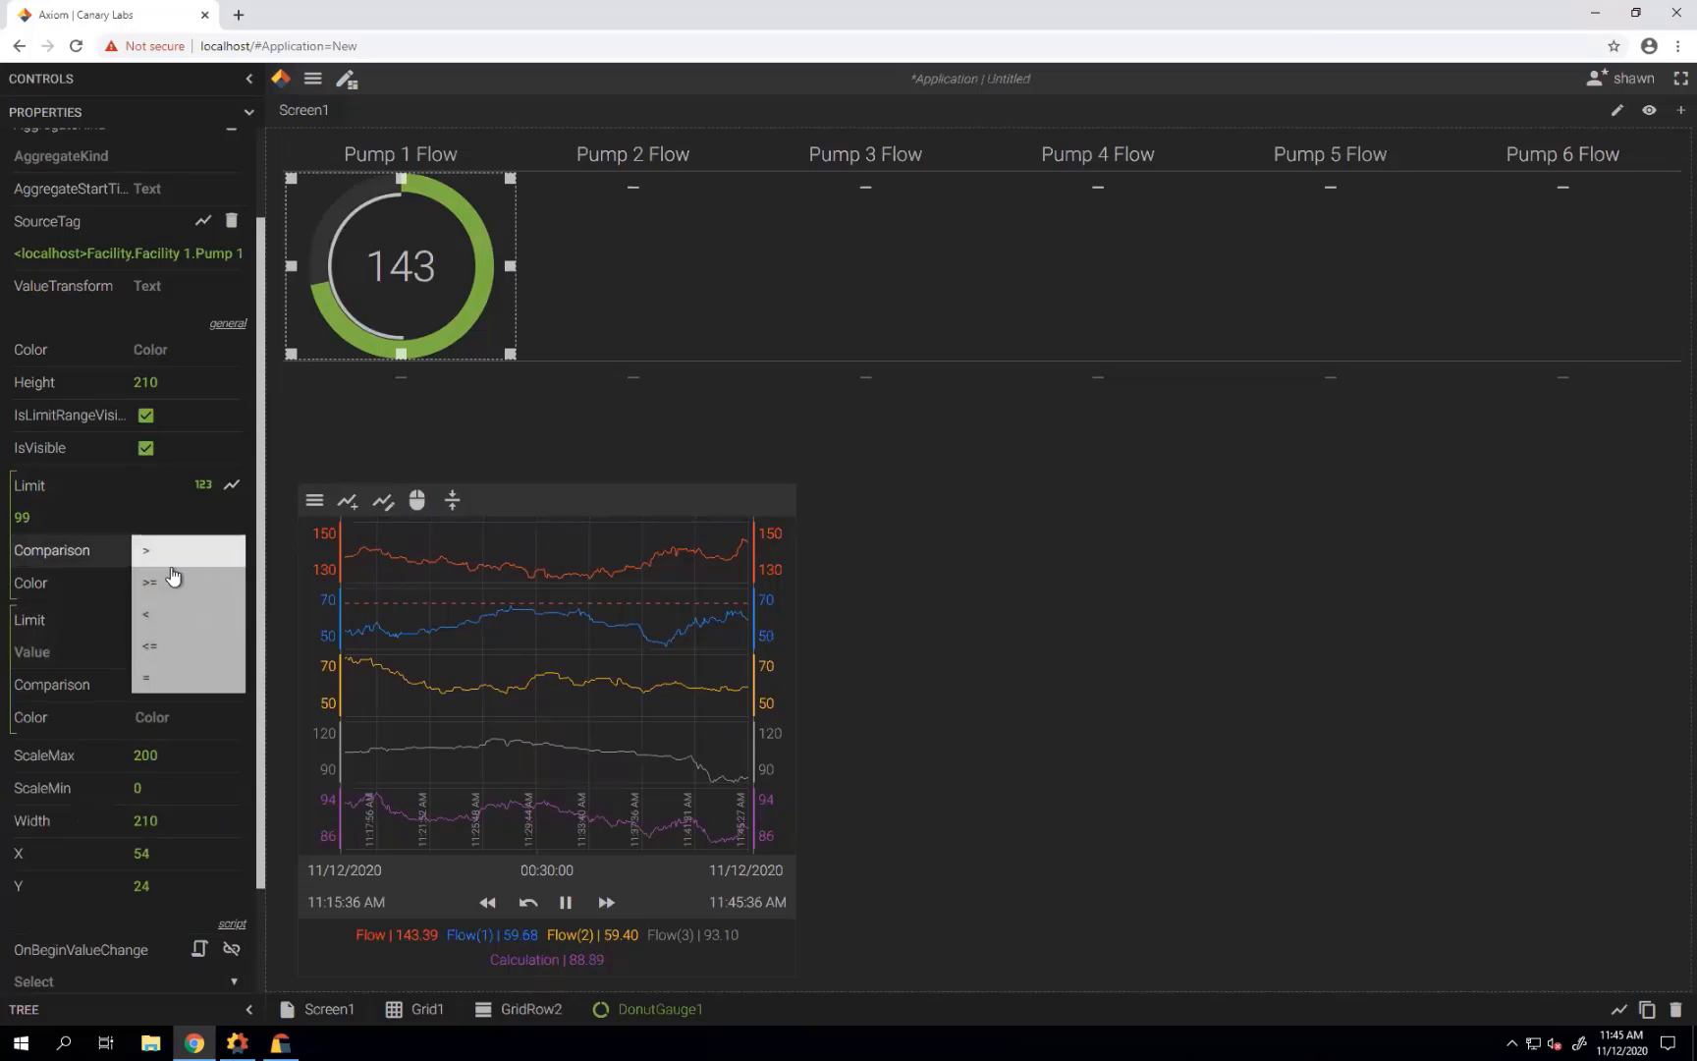
pyautogui.click(171, 597)
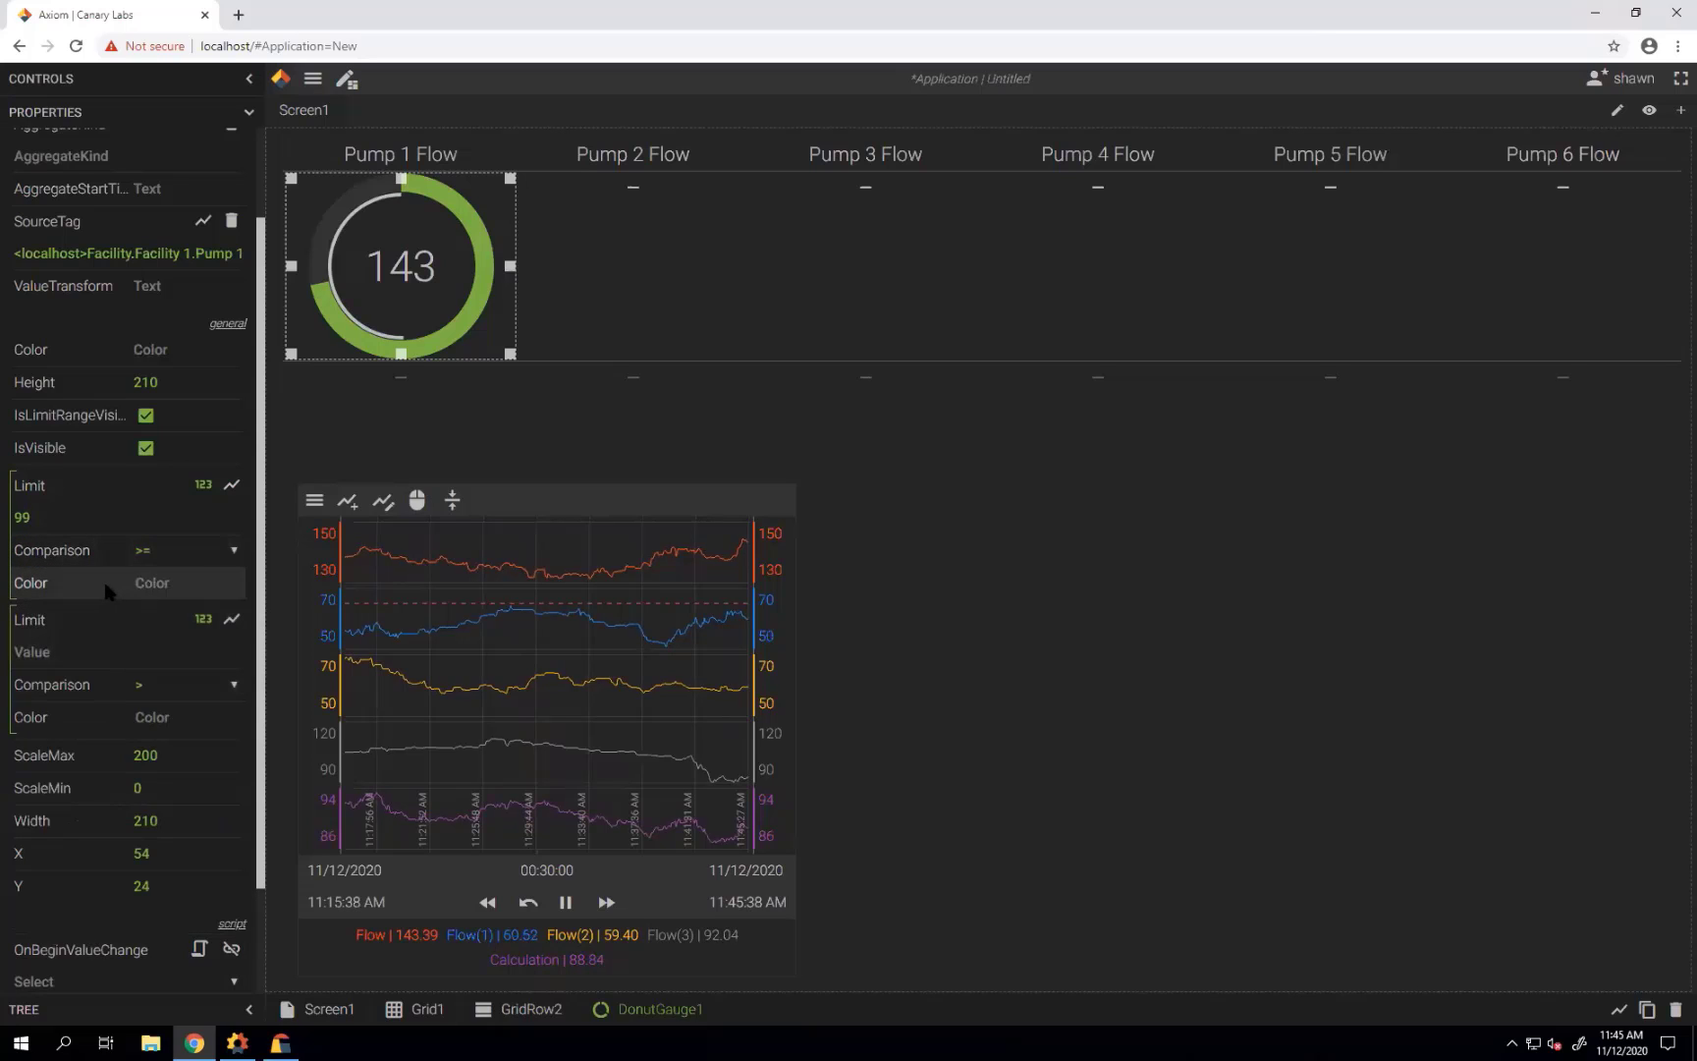
pyautogui.click(113, 590)
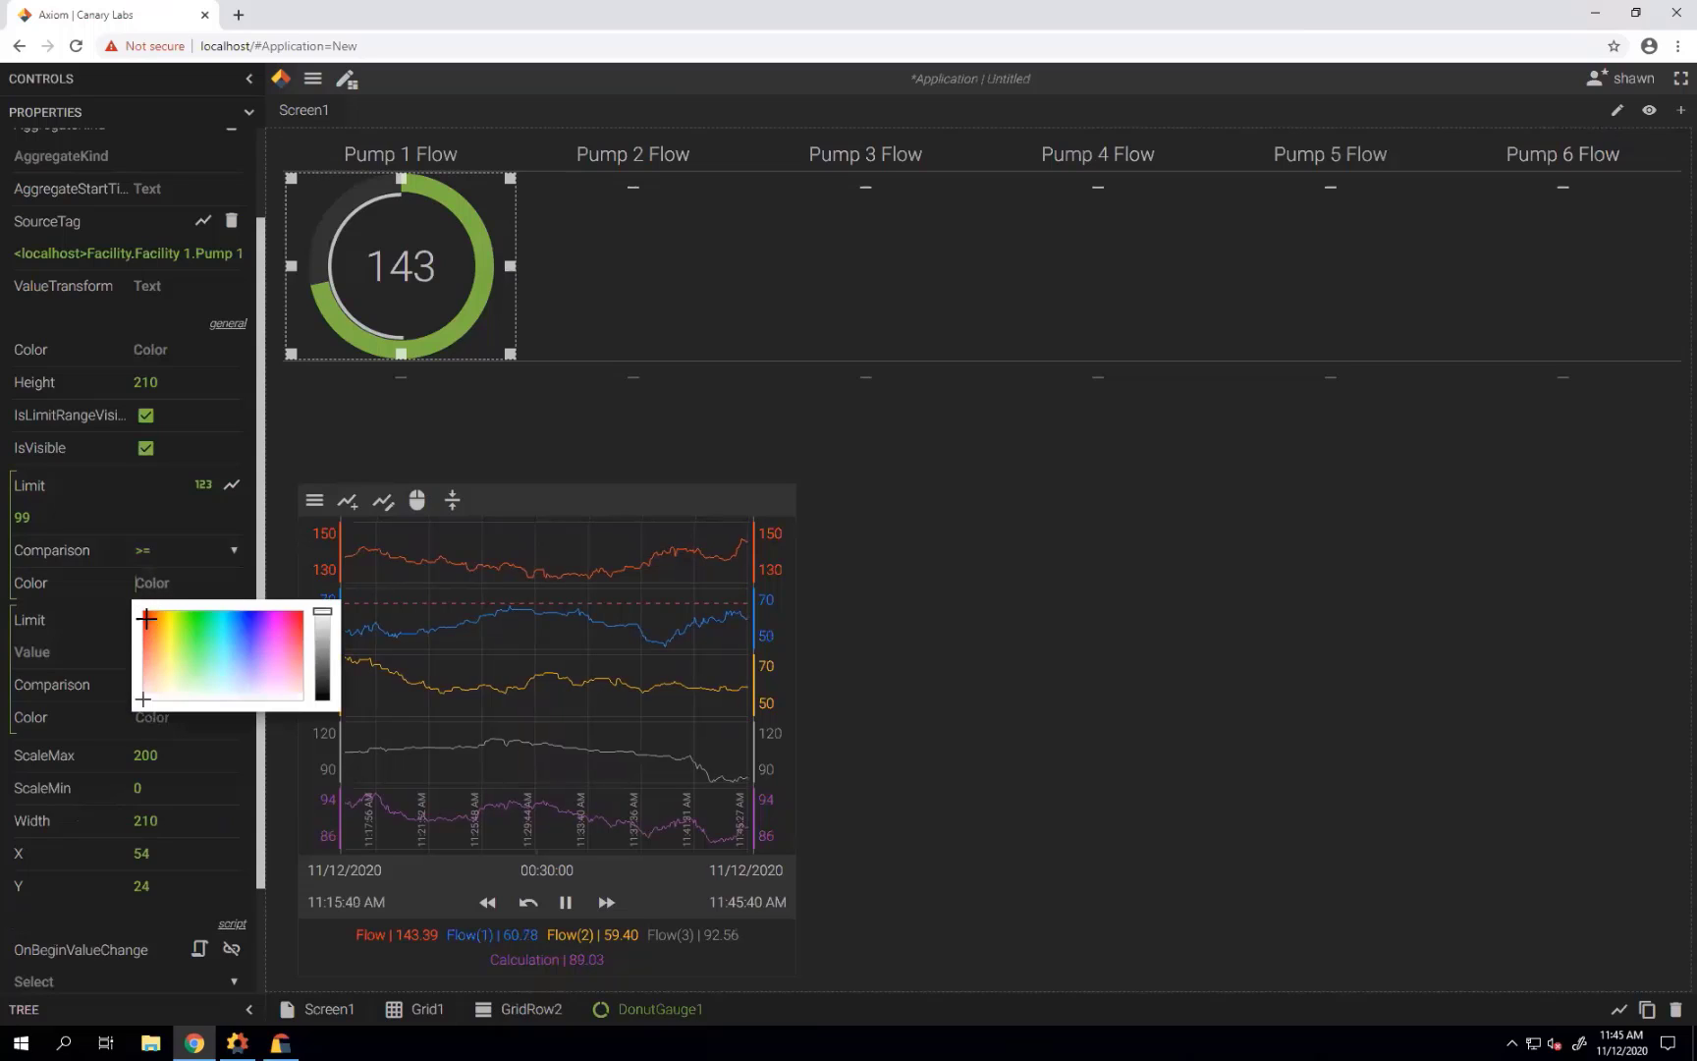
pyautogui.click(147, 617)
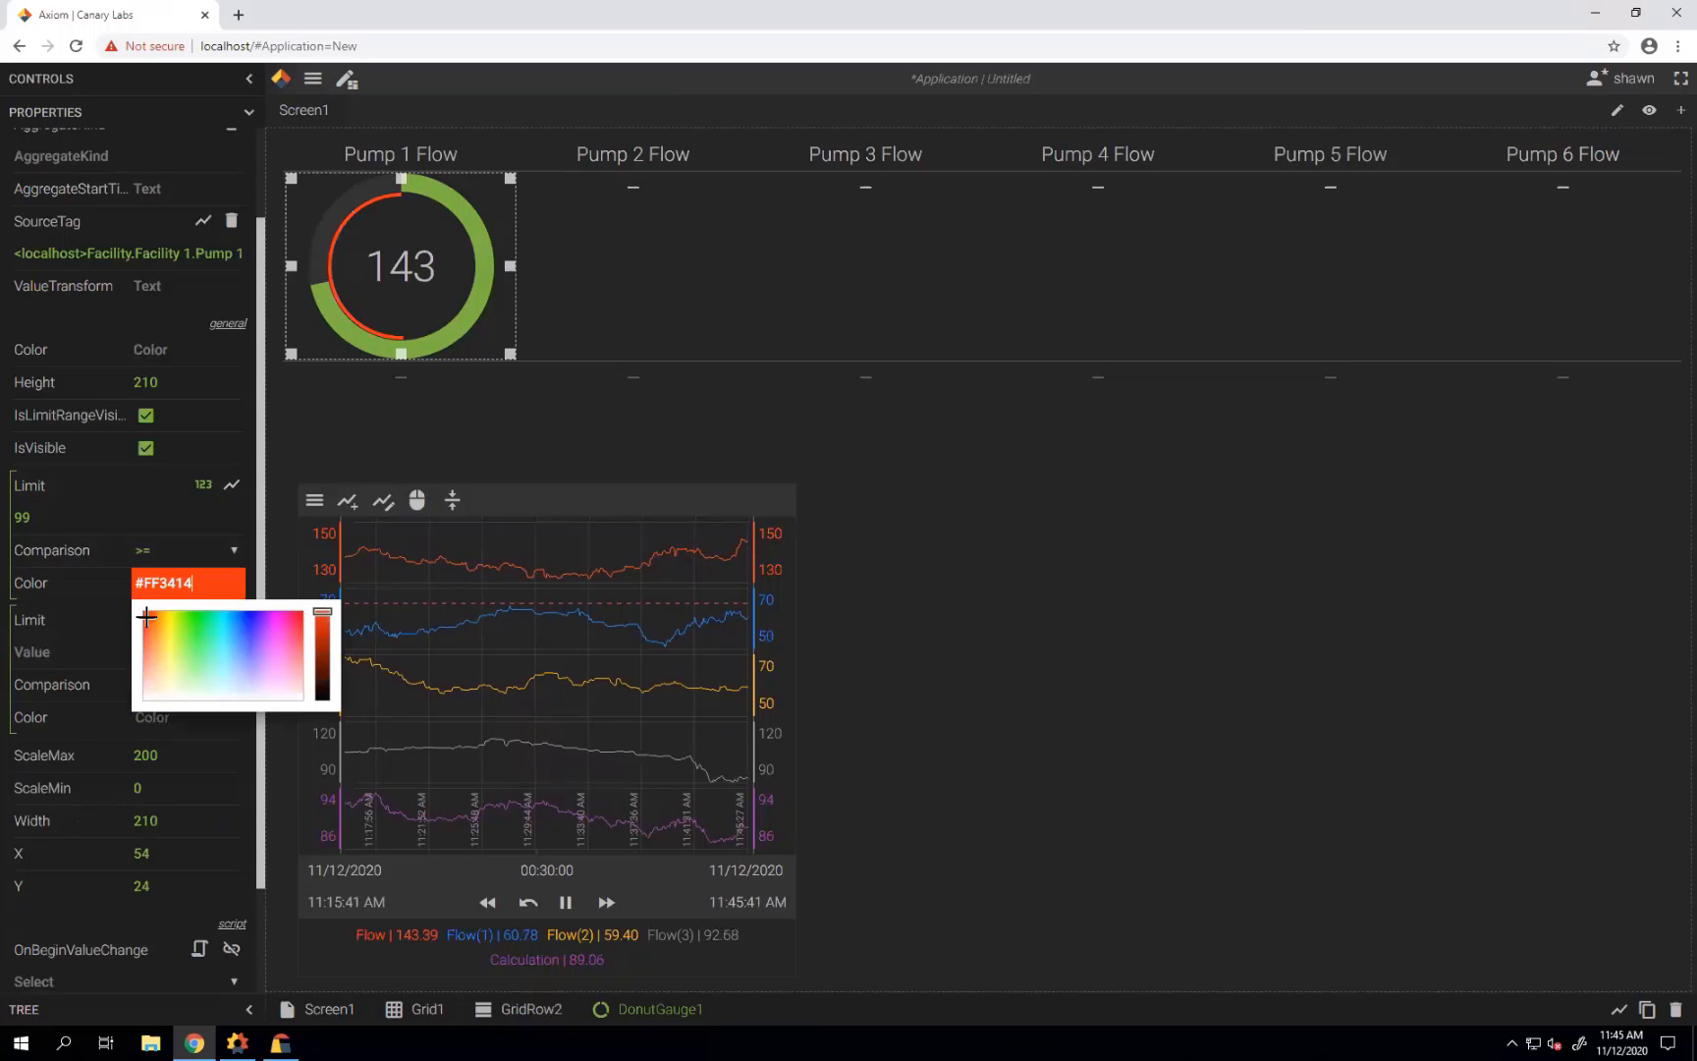
# Add a second 99 limit colouring the gauge light grey #CFCFCF below 99.
pyautogui.click(46, 648)
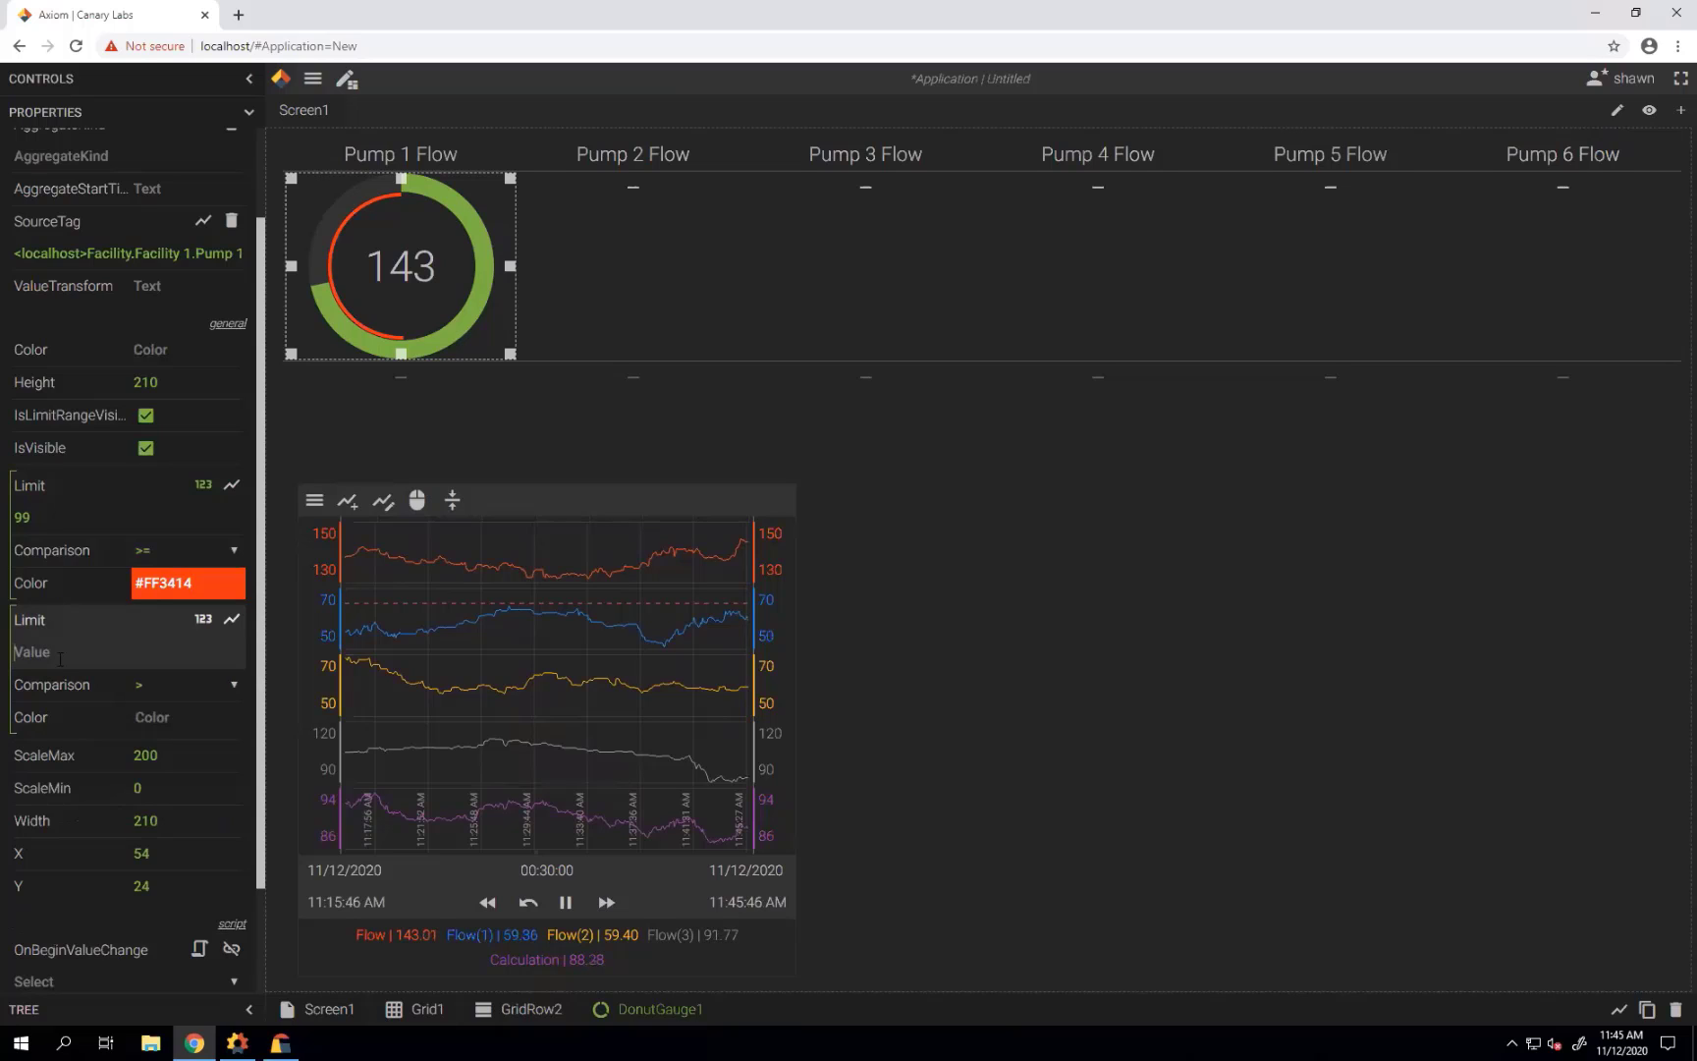
pyautogui.write('99')
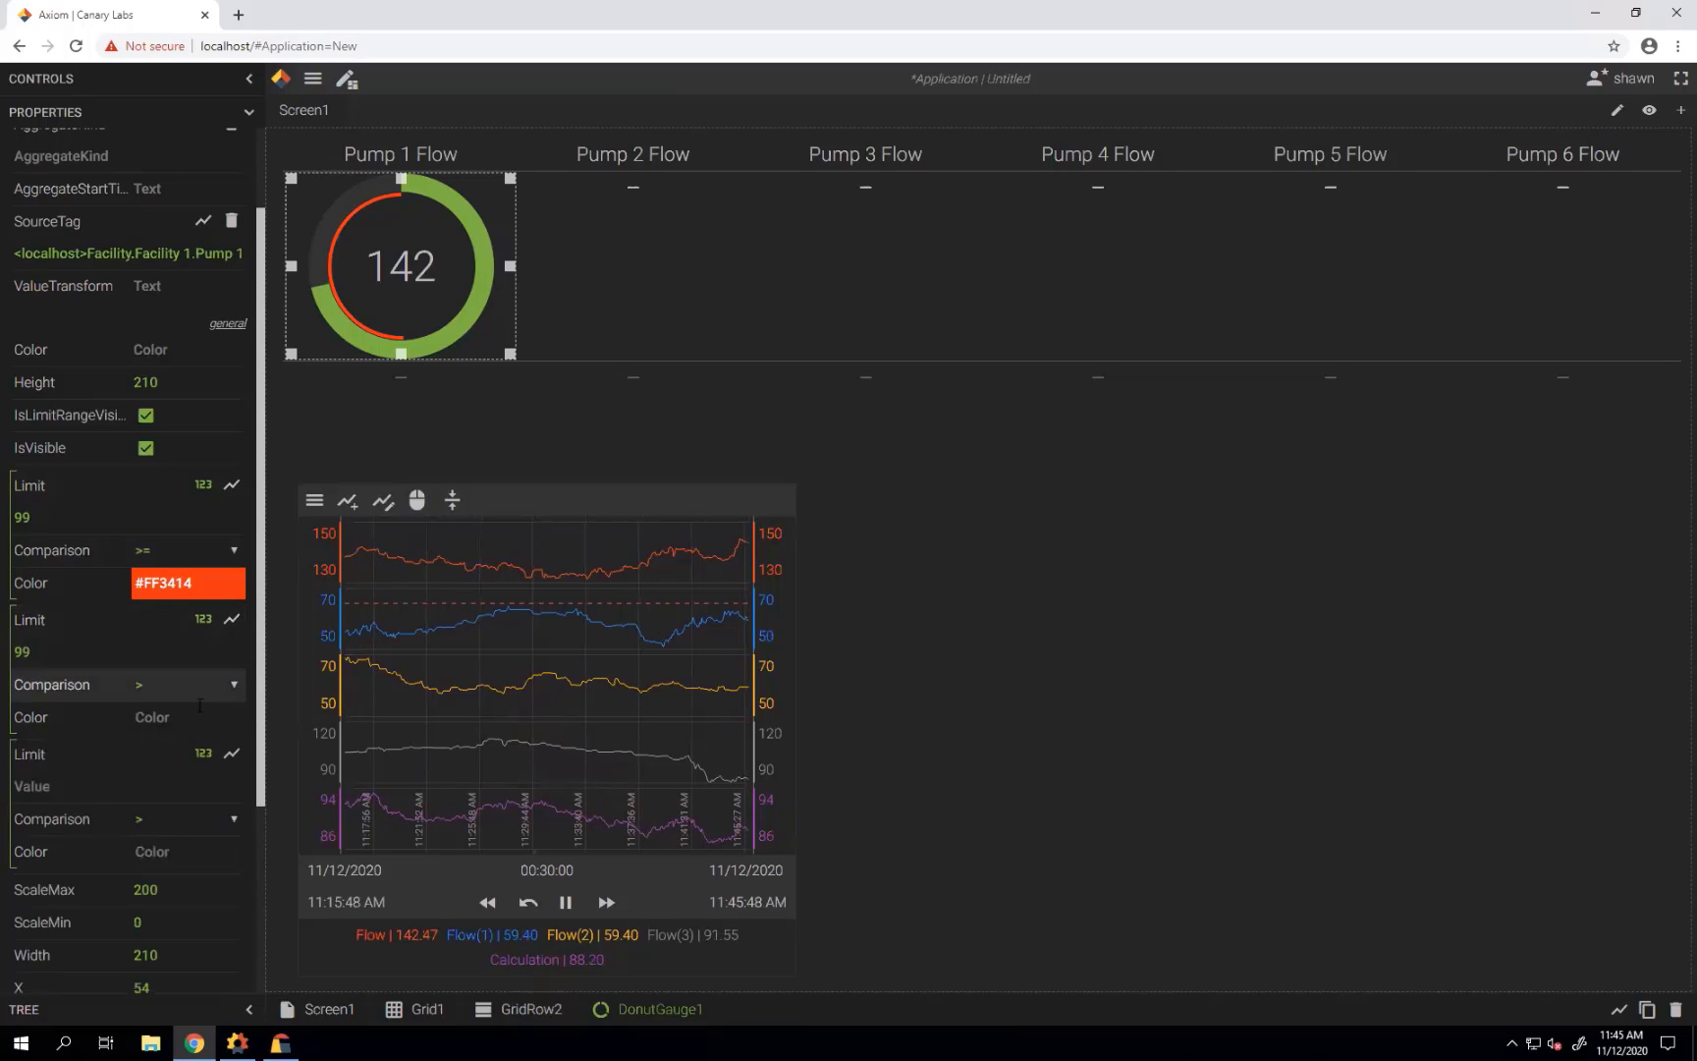
pyautogui.click(146, 821)
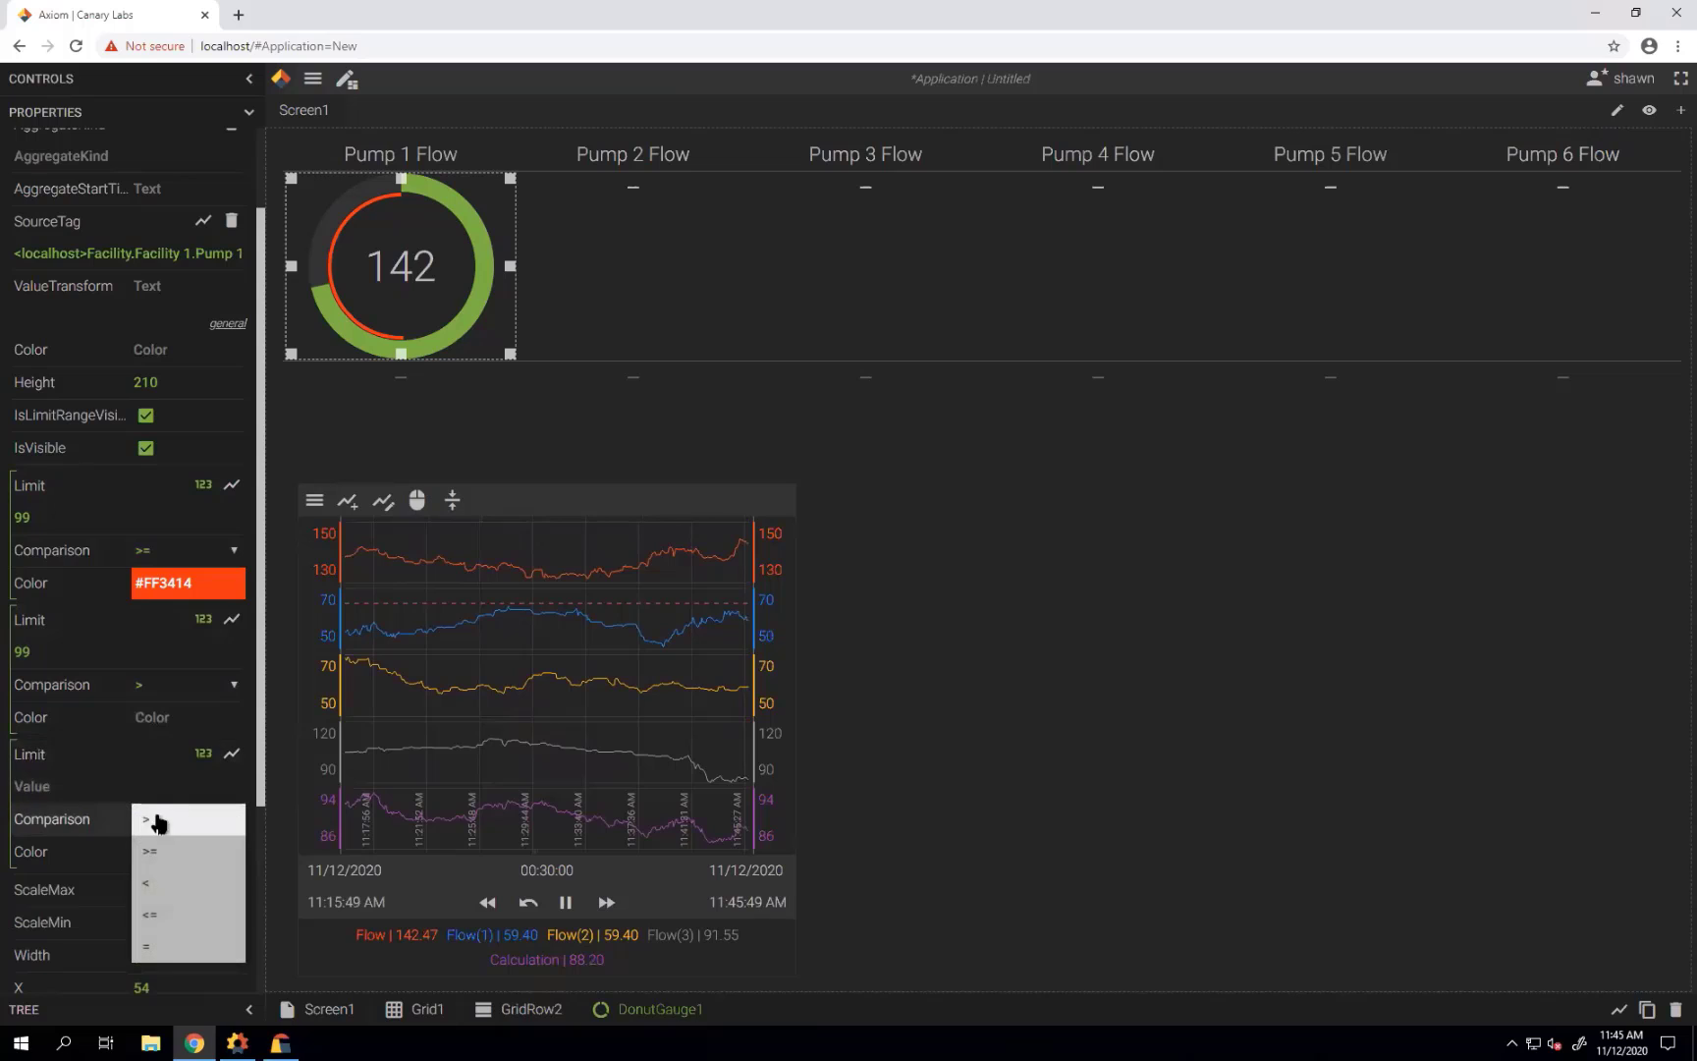
pyautogui.click(172, 693)
pyautogui.click(151, 751)
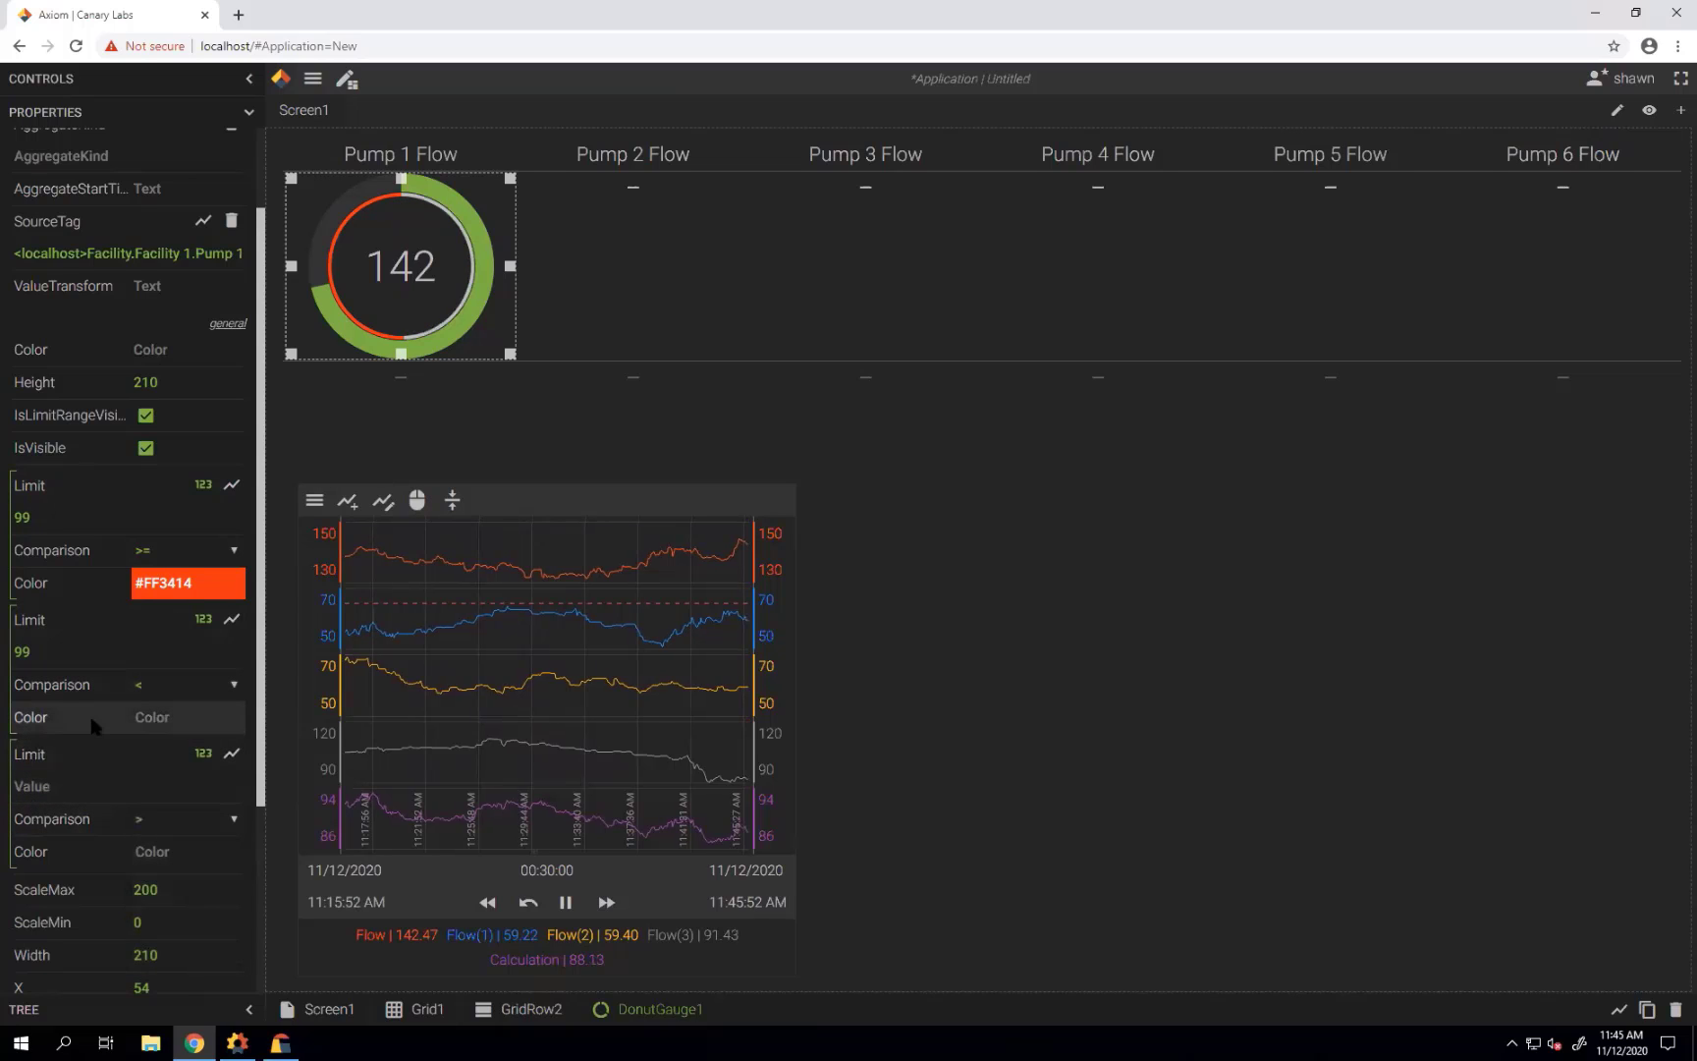
pyautogui.click(149, 719)
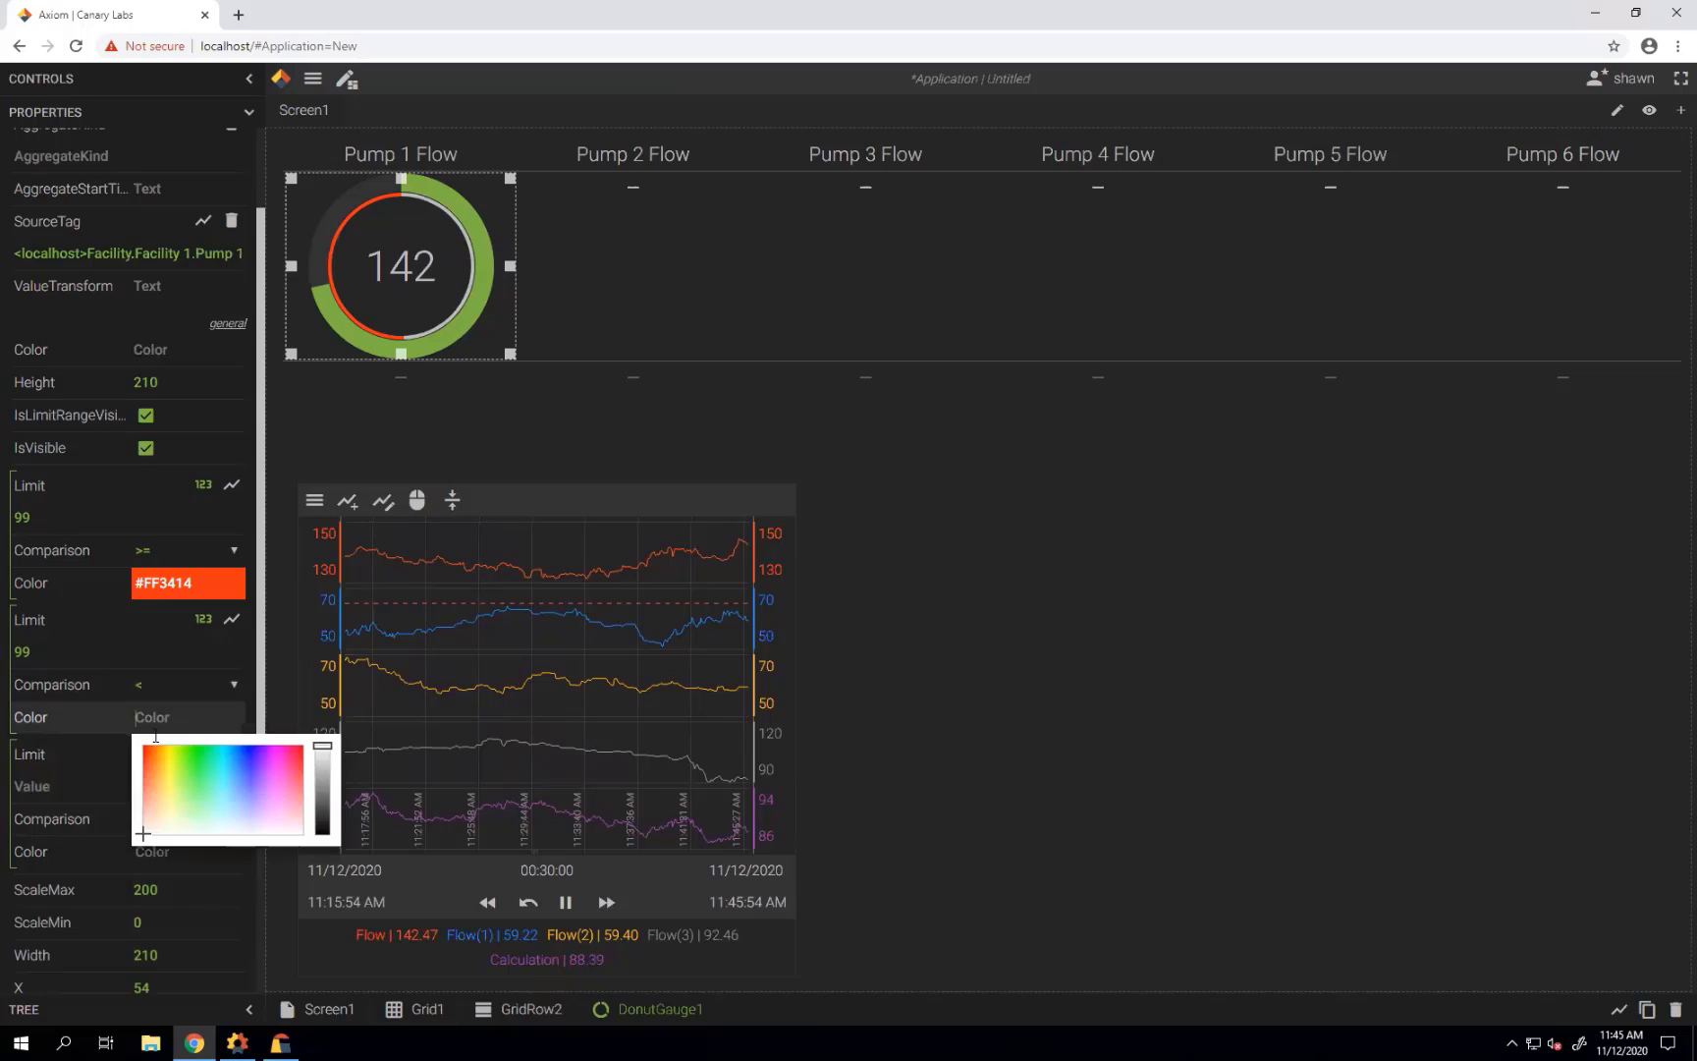
pyautogui.click(325, 756)
pyautogui.moveTo(325, 756); pyautogui.dragTo(326, 763)
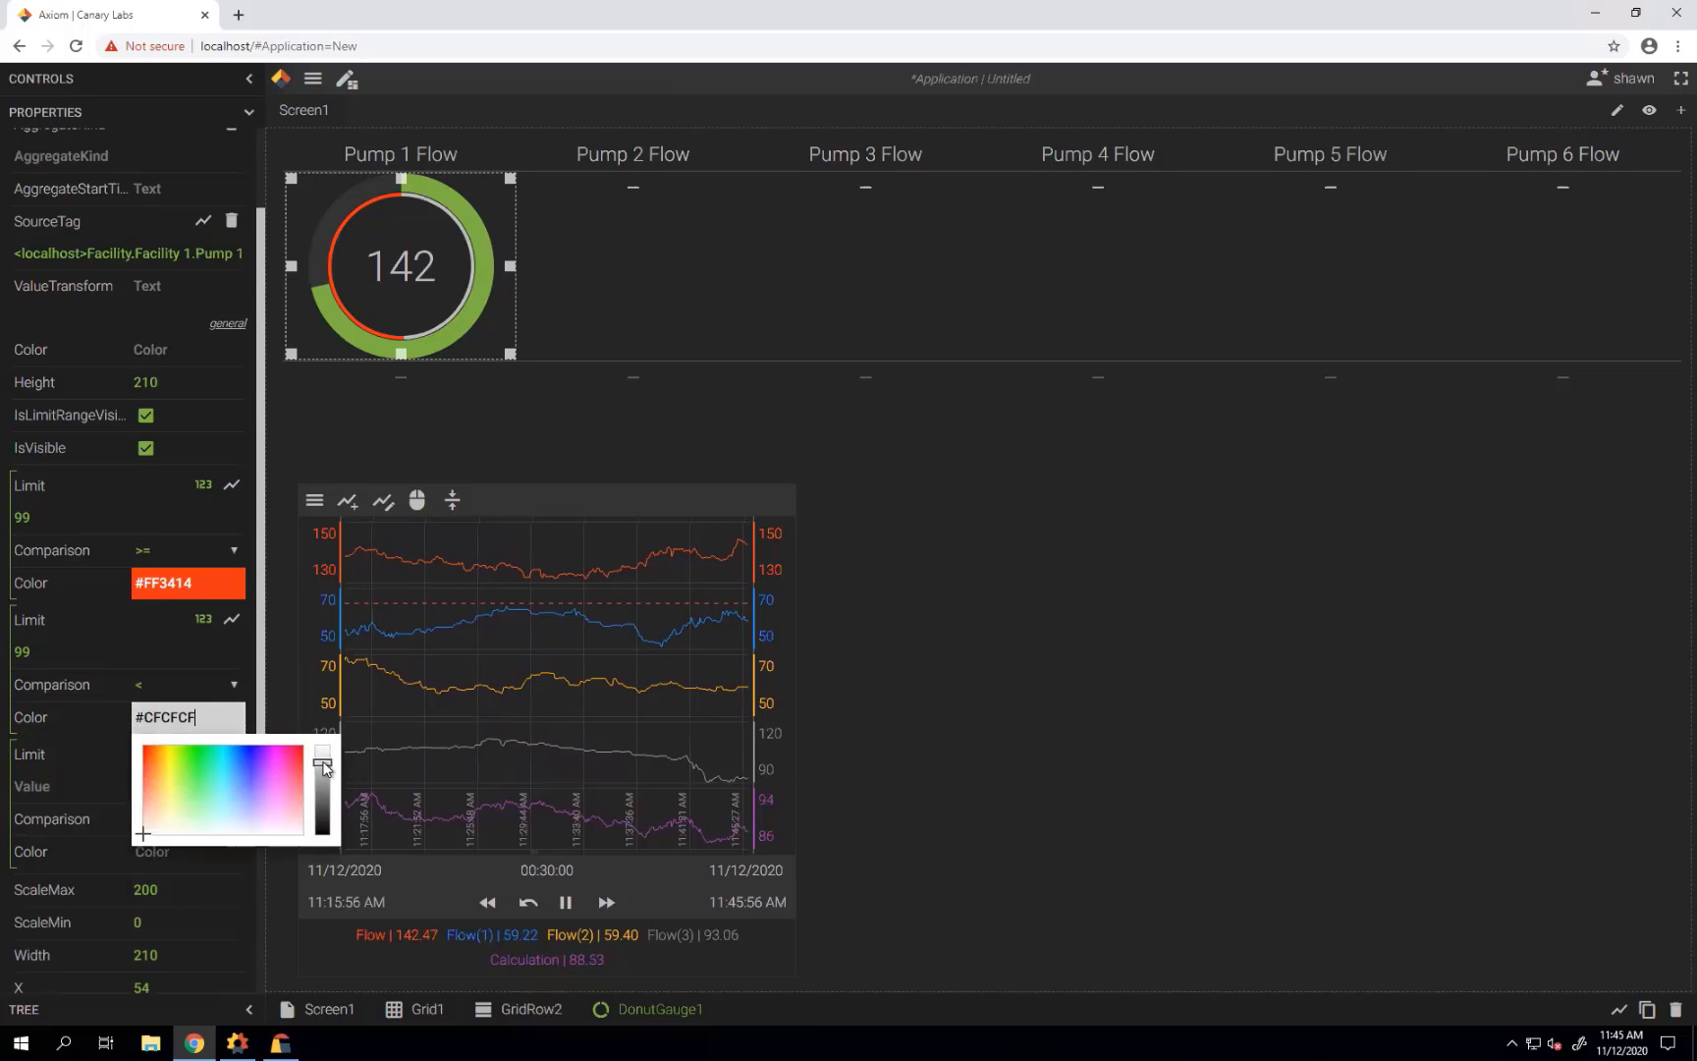
pyautogui.click(1099, 601)
pyautogui.click(365, 330)
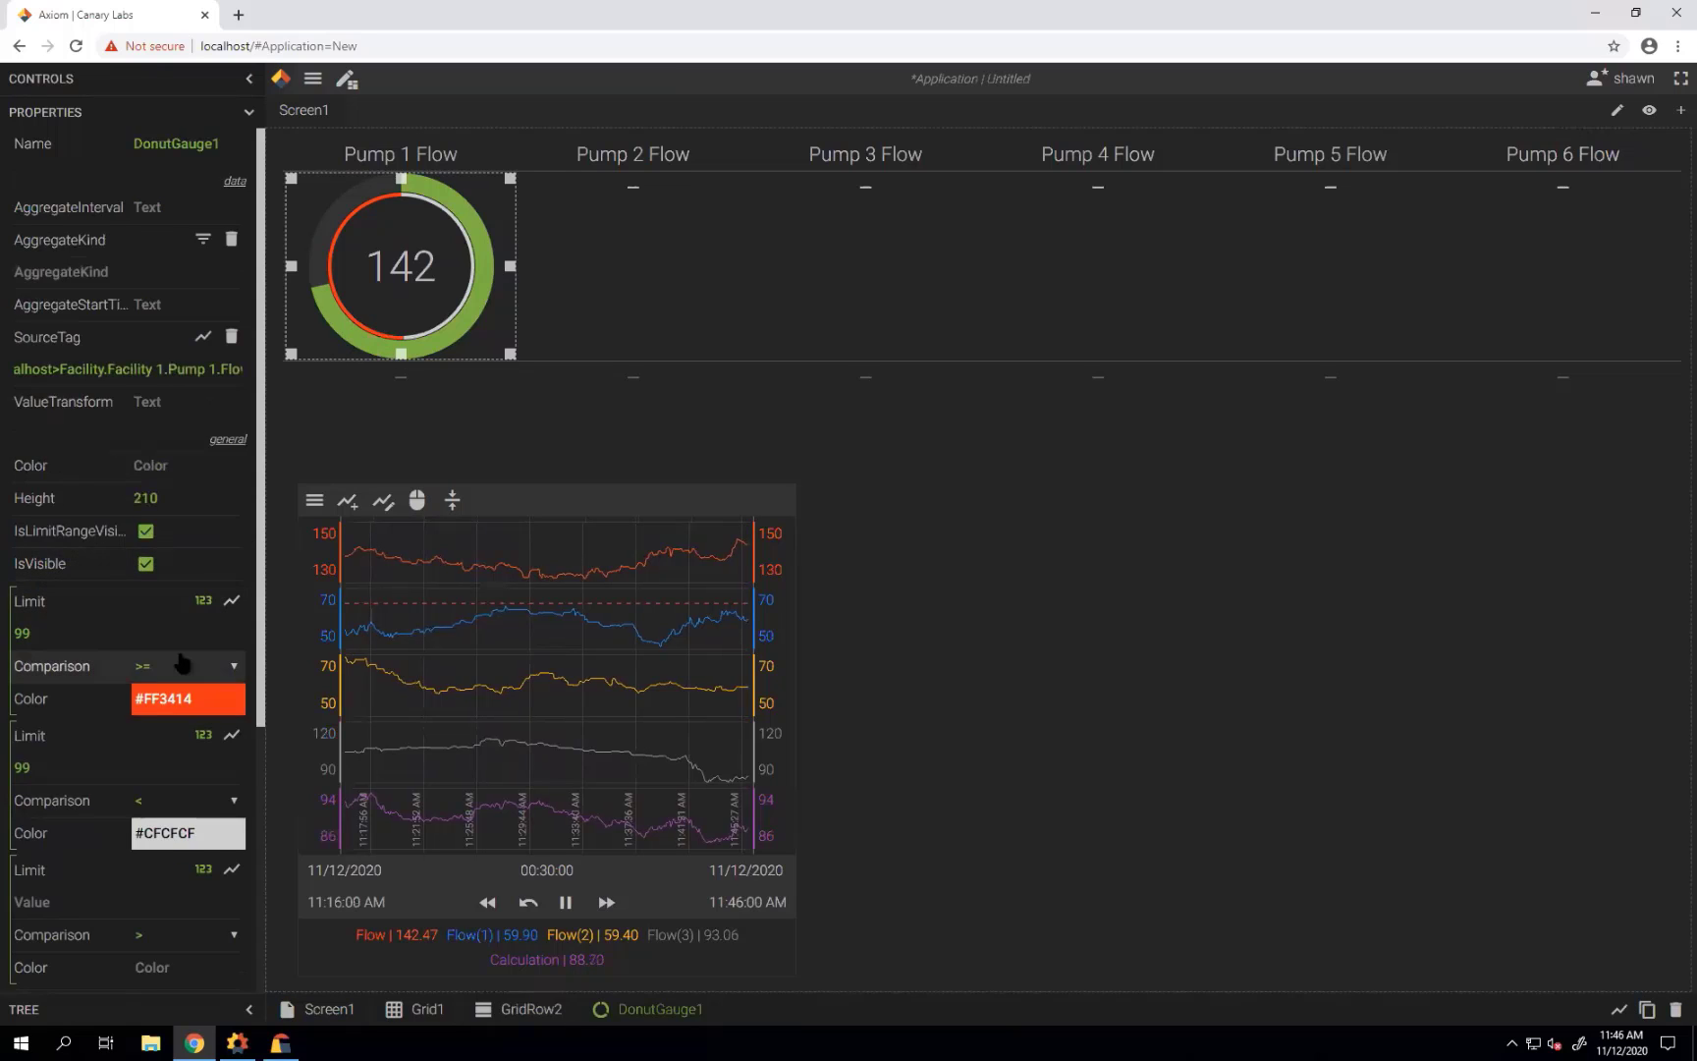
# Add a third limit colouring flow below 96 in #2EC0FF, and hide the gauge's limit range ring.
pyautogui.scroll(-1, 182, 659)
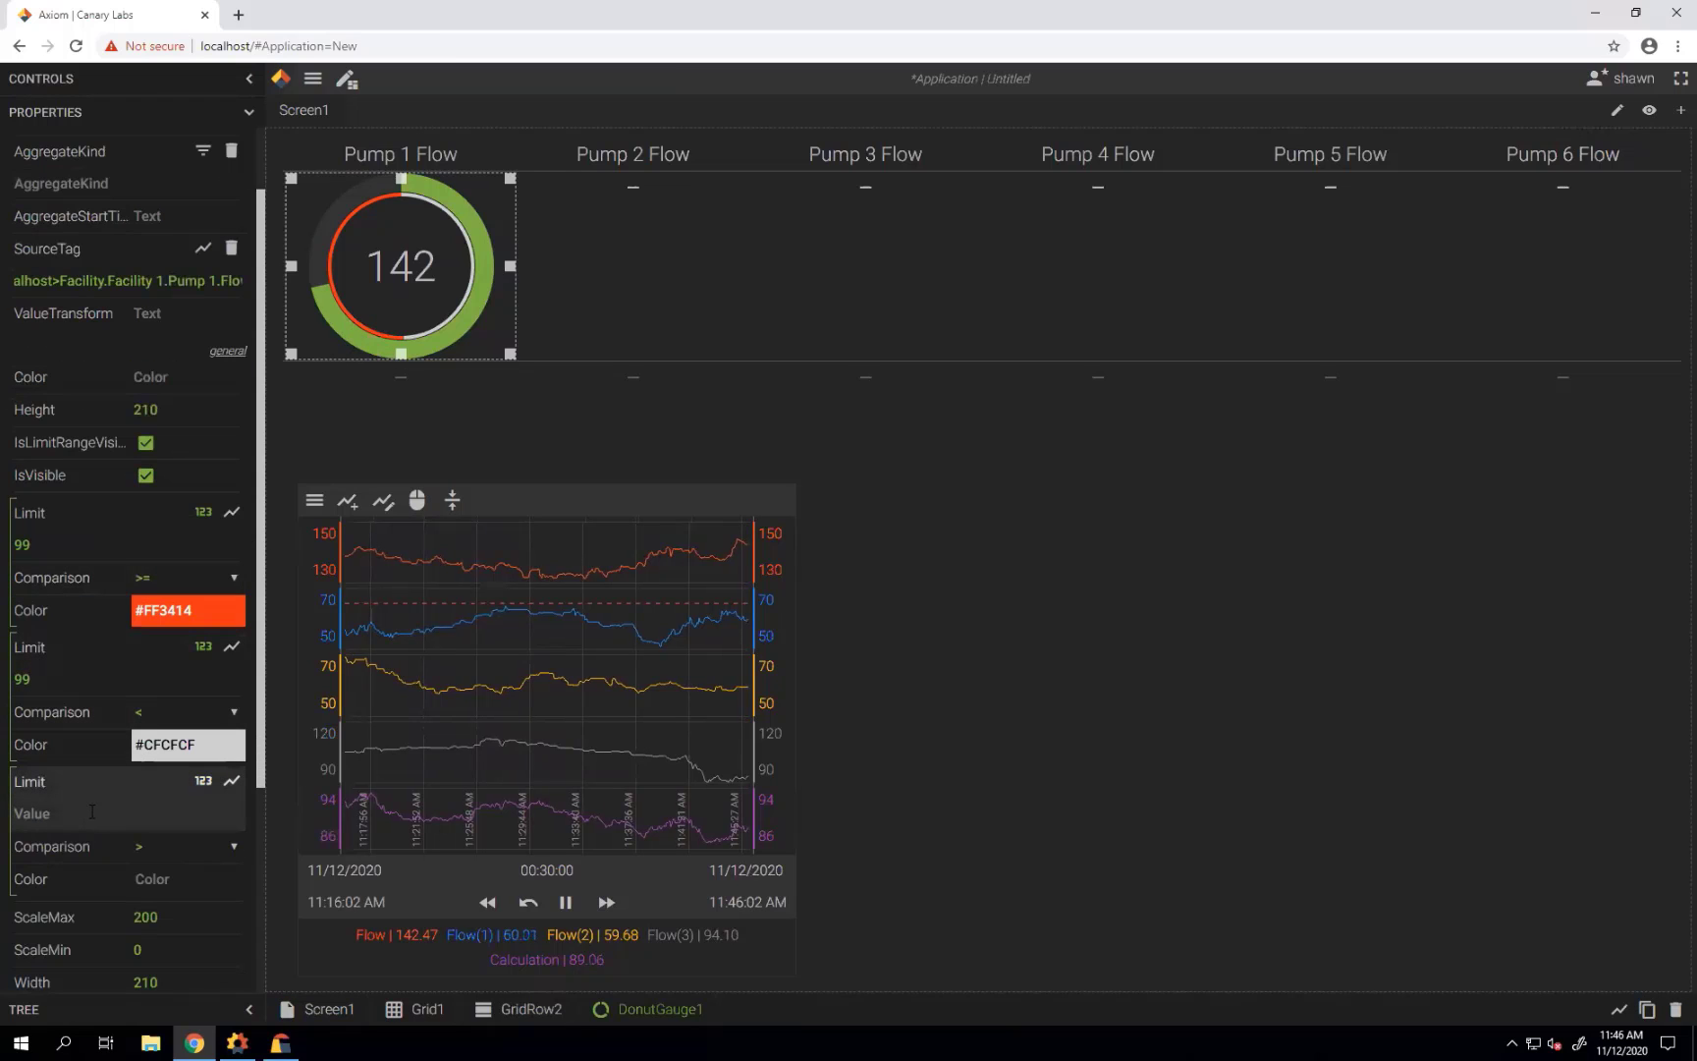
pyautogui.click(92, 811)
pyautogui.write('96')
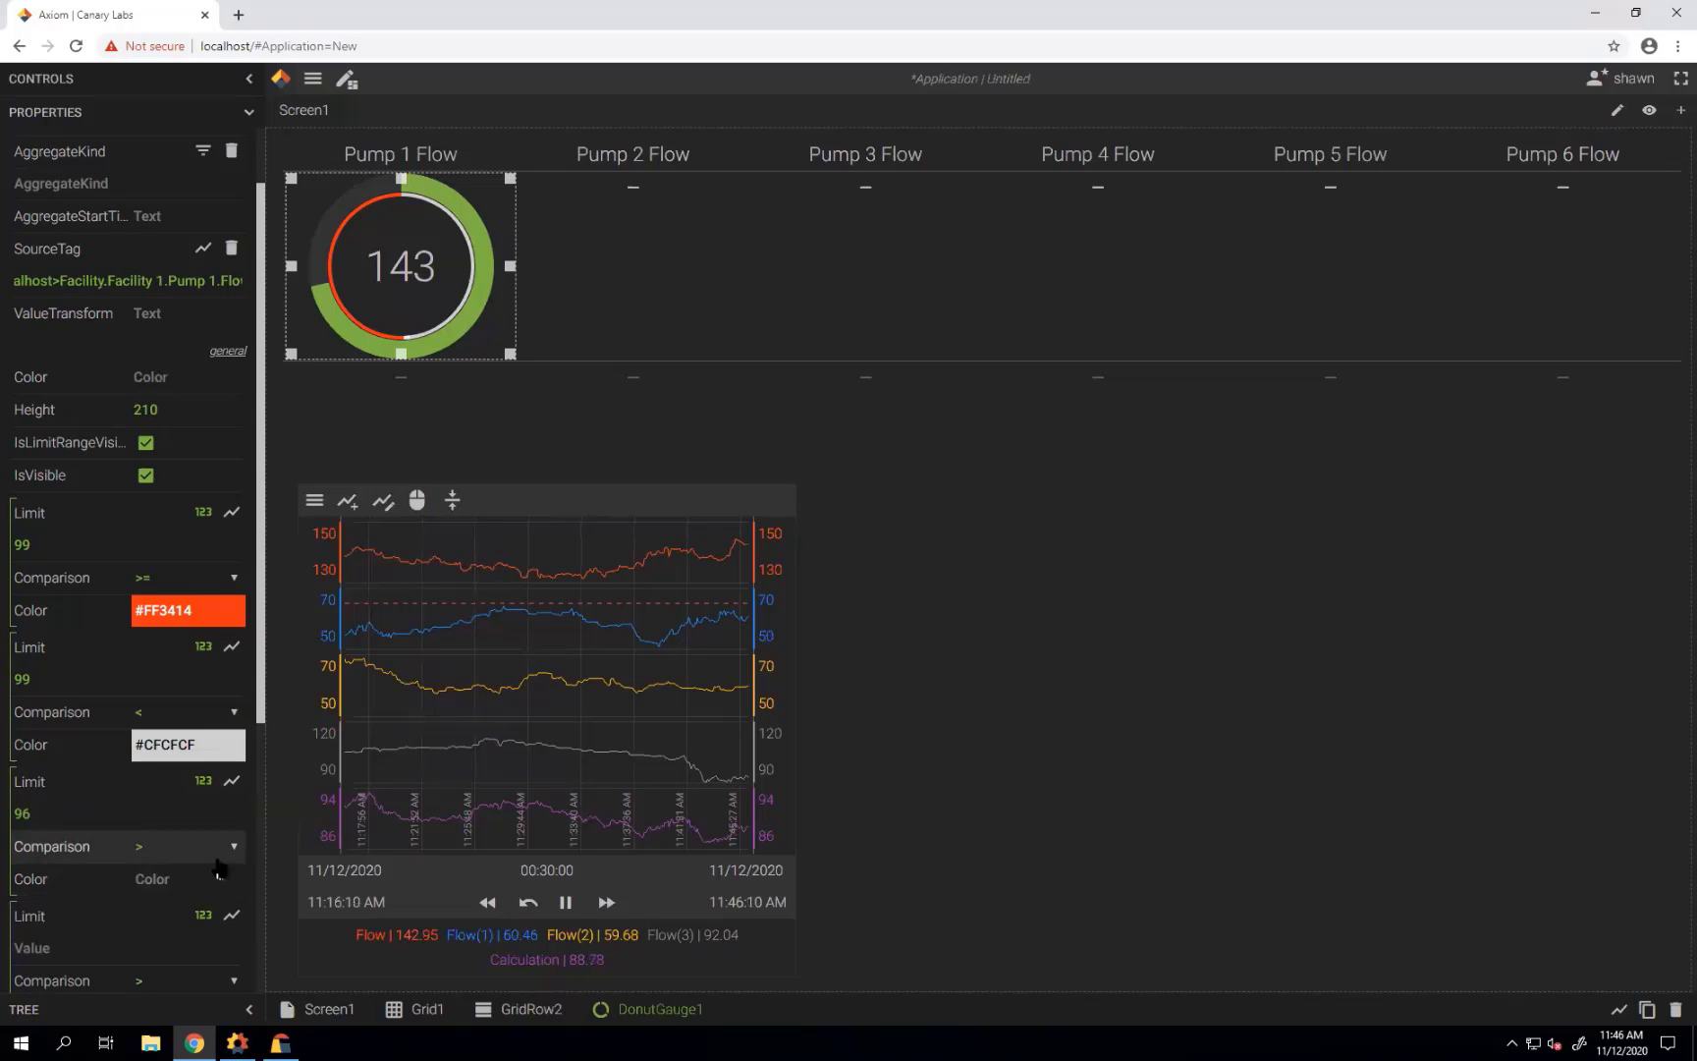
pyautogui.click(220, 853)
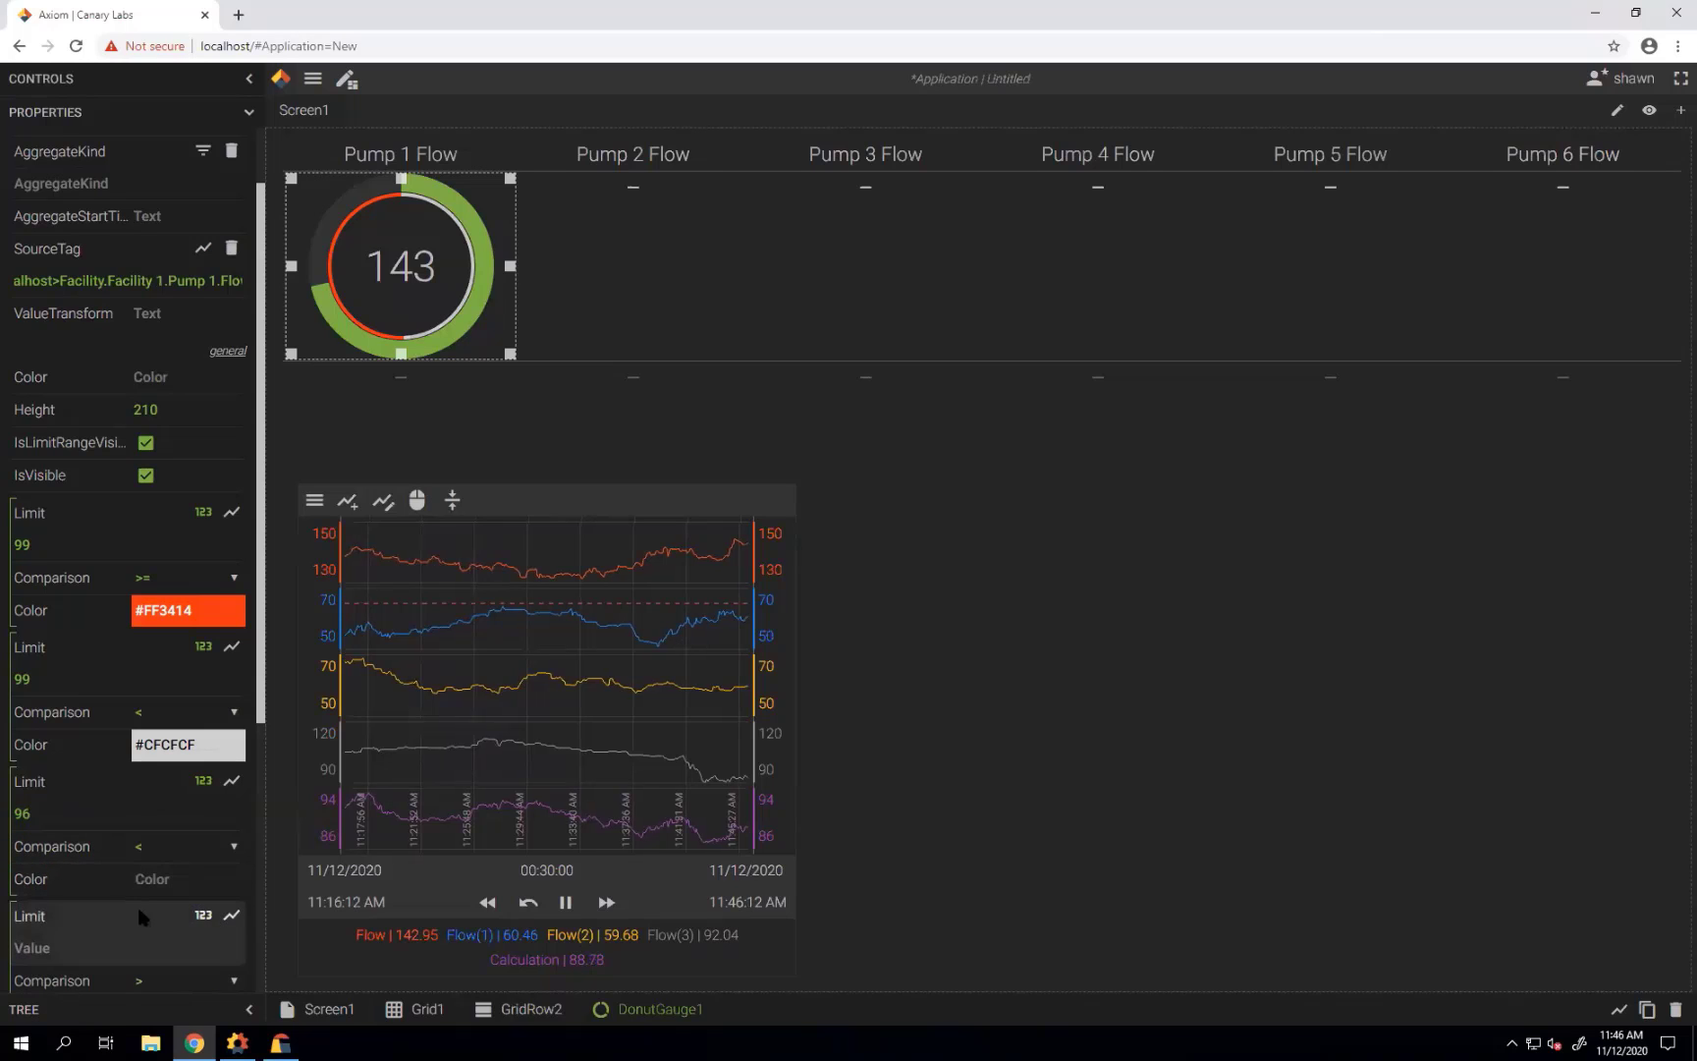
pyautogui.click(177, 913)
pyautogui.click(186, 879)
pyautogui.click(229, 922)
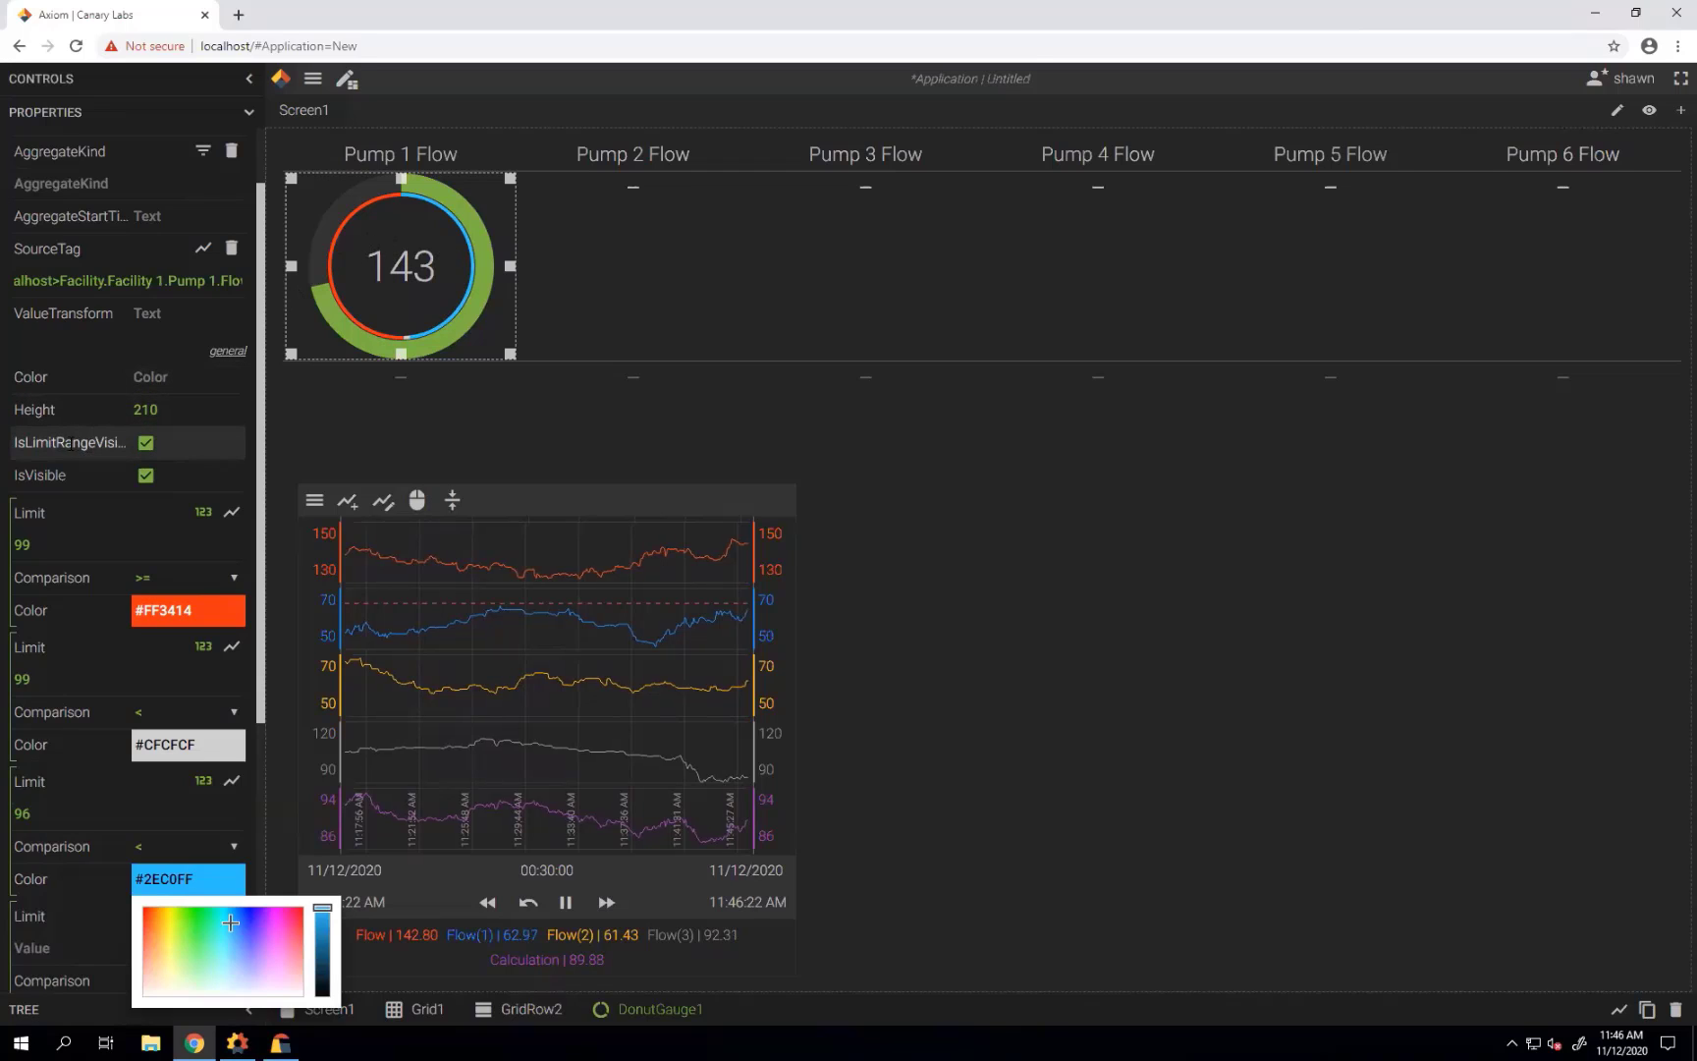
pyautogui.click(145, 443)
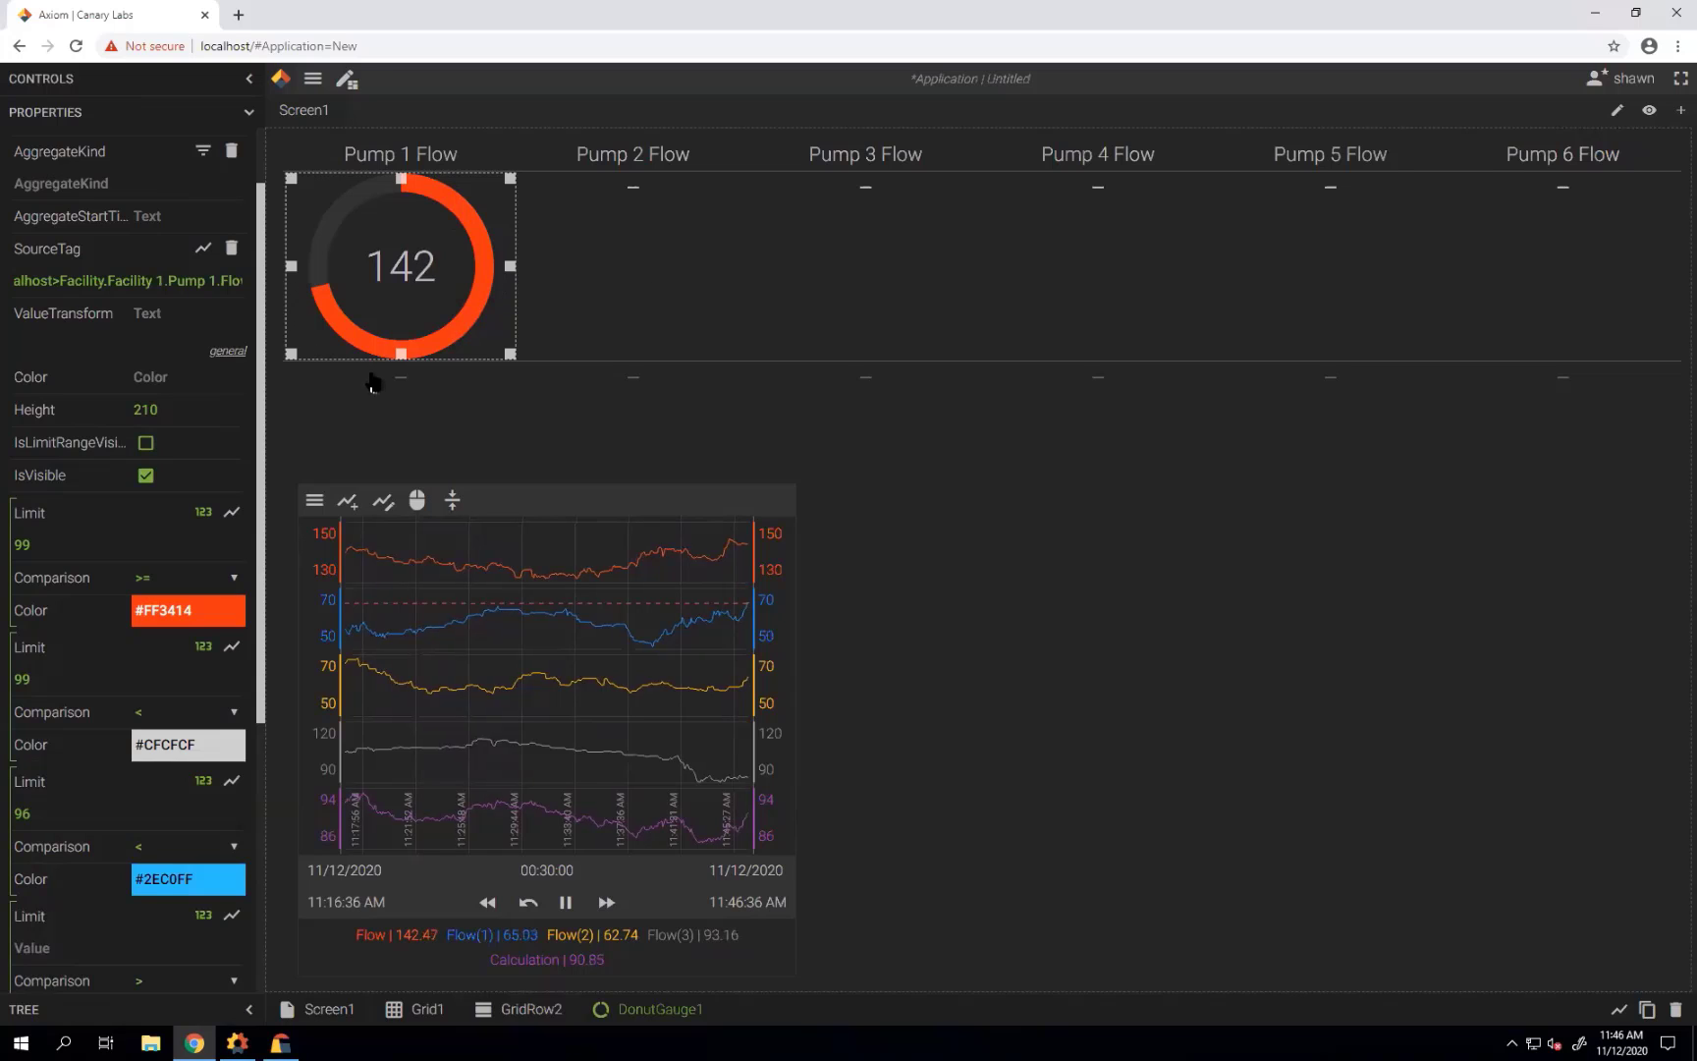
# Set the Pump 1 gauge aggregate to TimeAverage2 over a 7D interval starting Now-Week.
pyautogui.scroll(1, 196, 488)
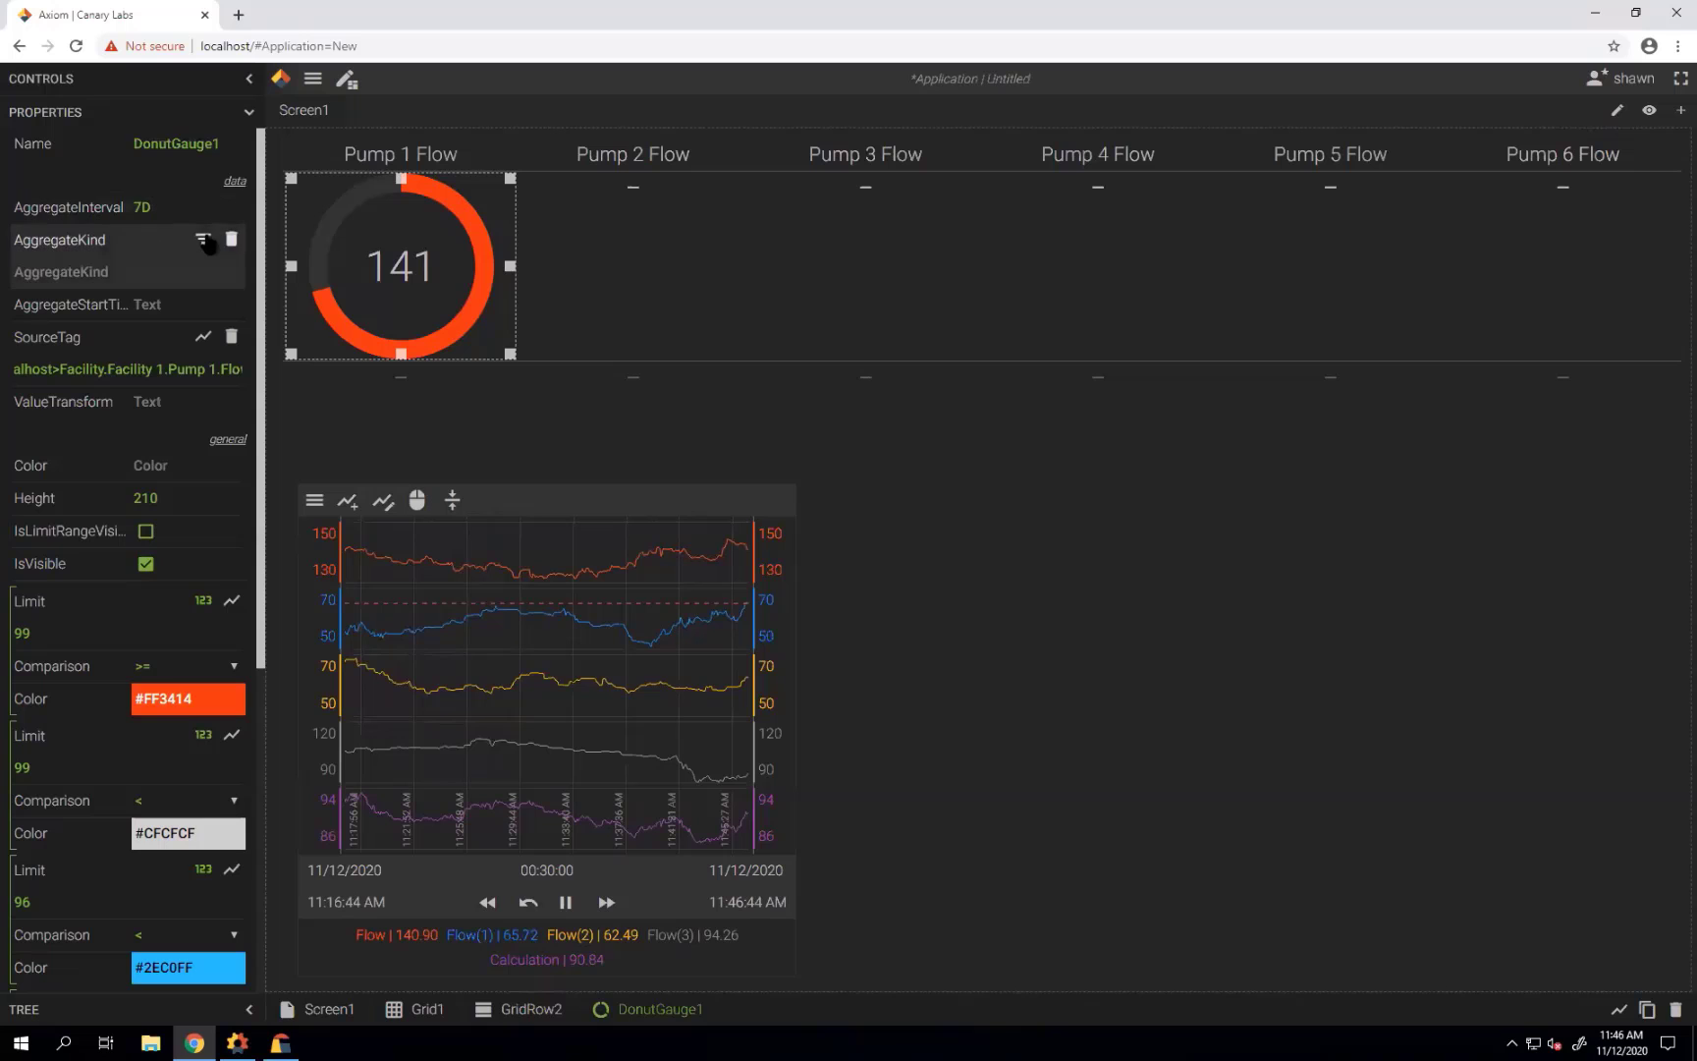
pyautogui.click(202, 239)
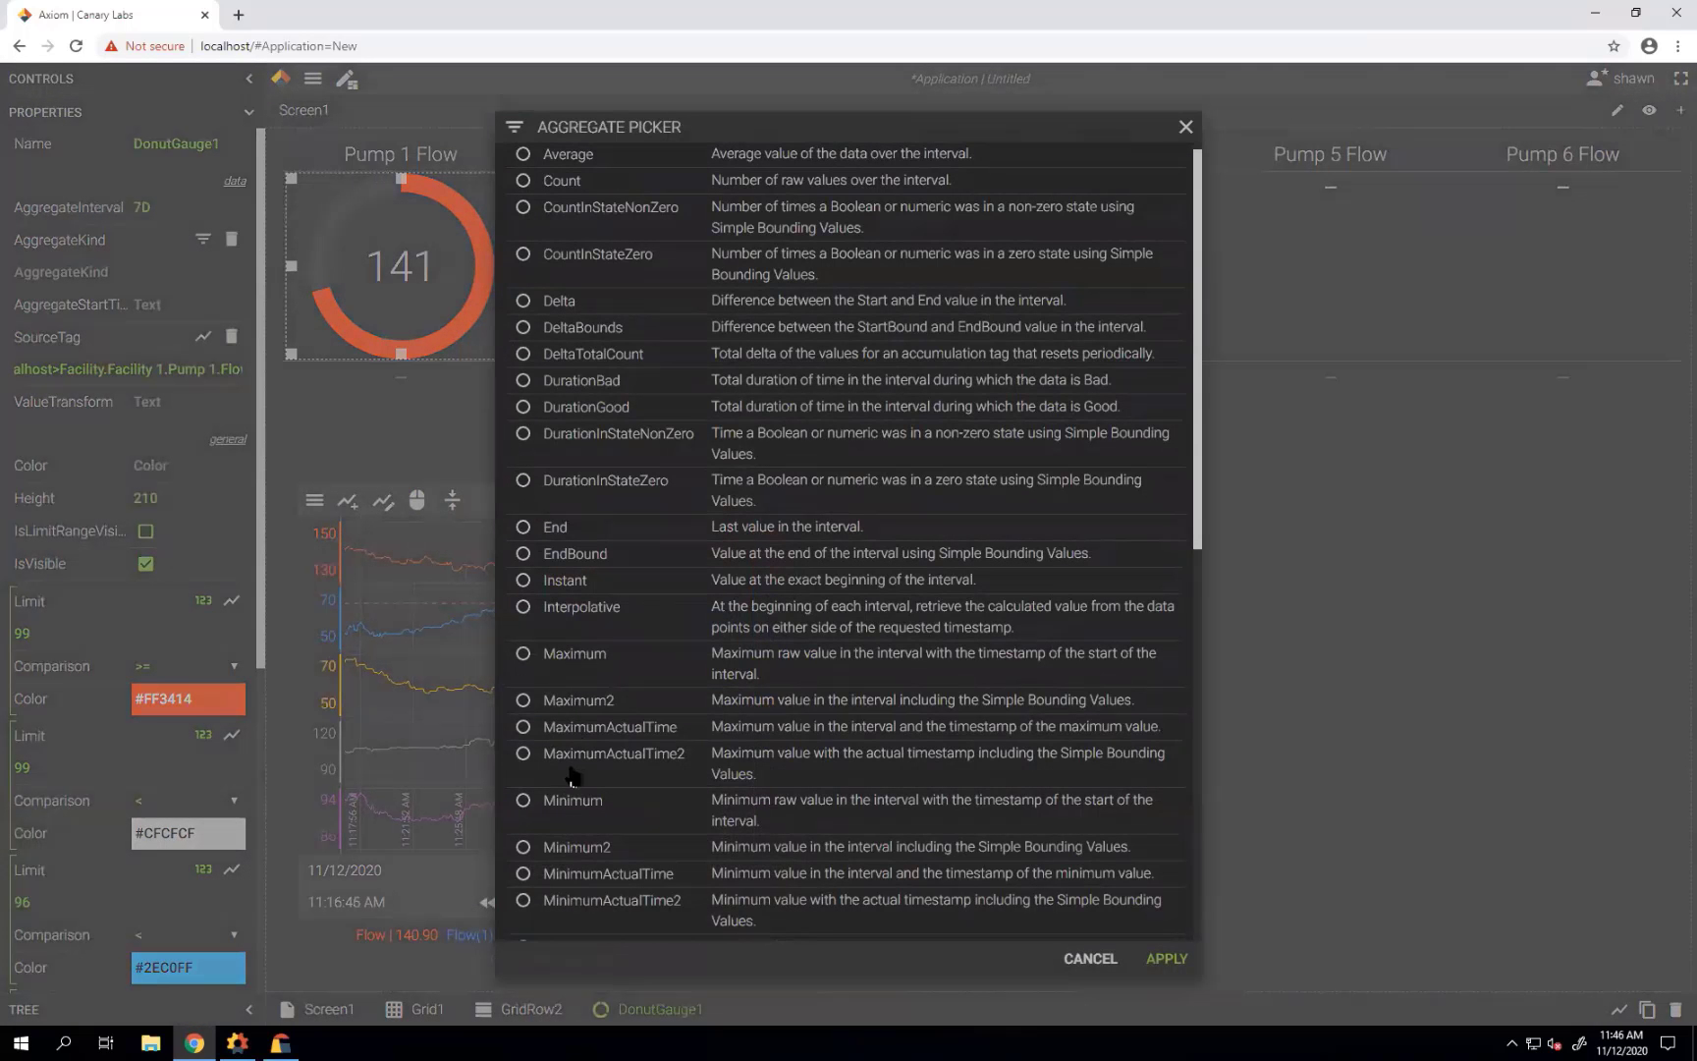
pyautogui.scroll(-2, 561, 771)
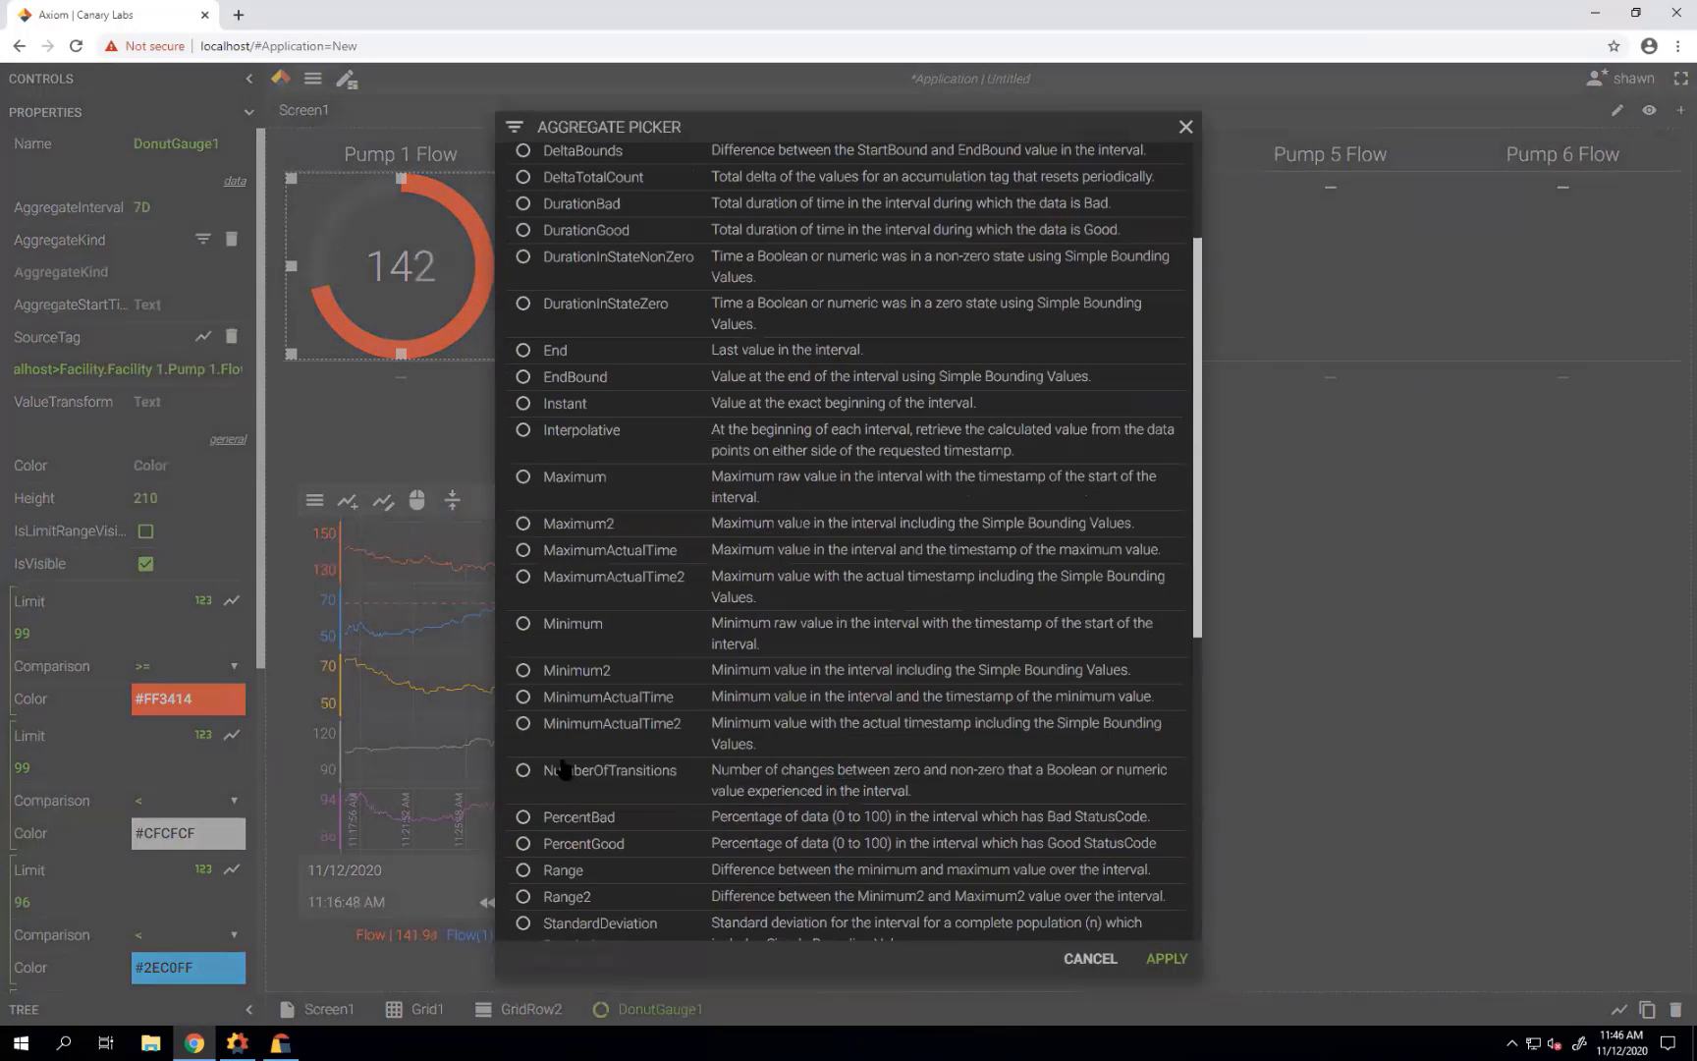
pyautogui.scroll(-3, 565, 769)
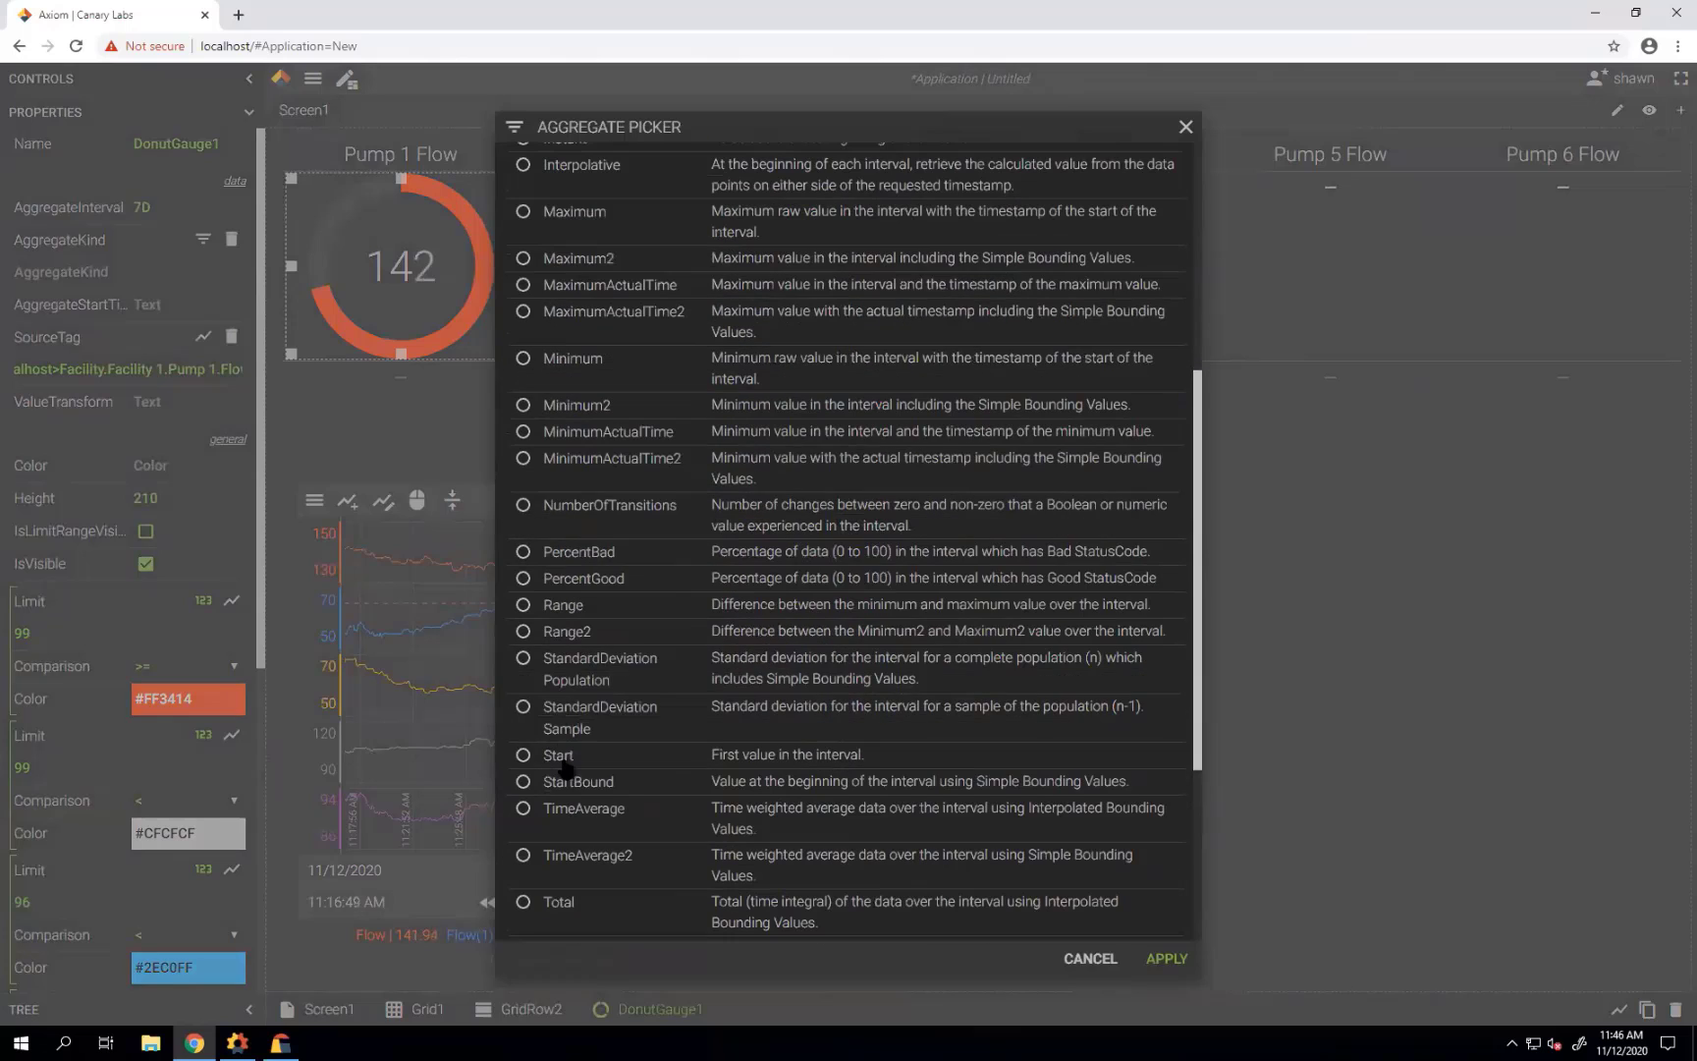
pyautogui.click(531, 860)
pyautogui.click(1166, 958)
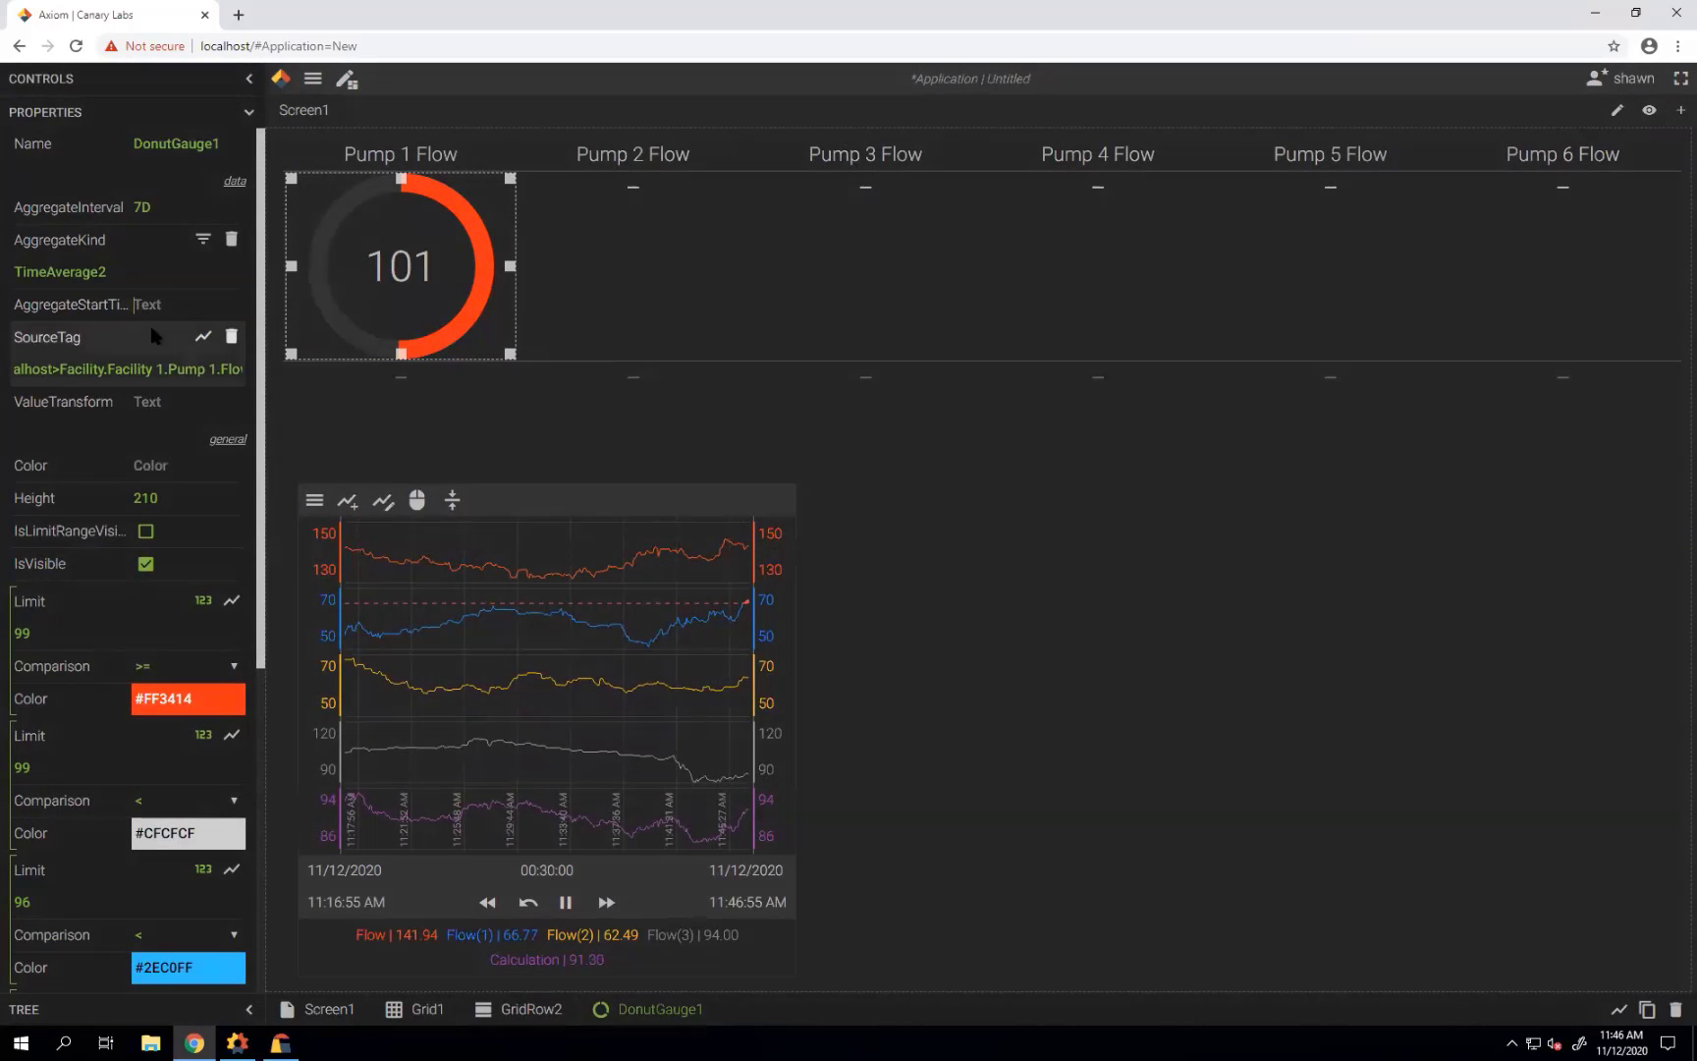
pyautogui.write('Now-Week')
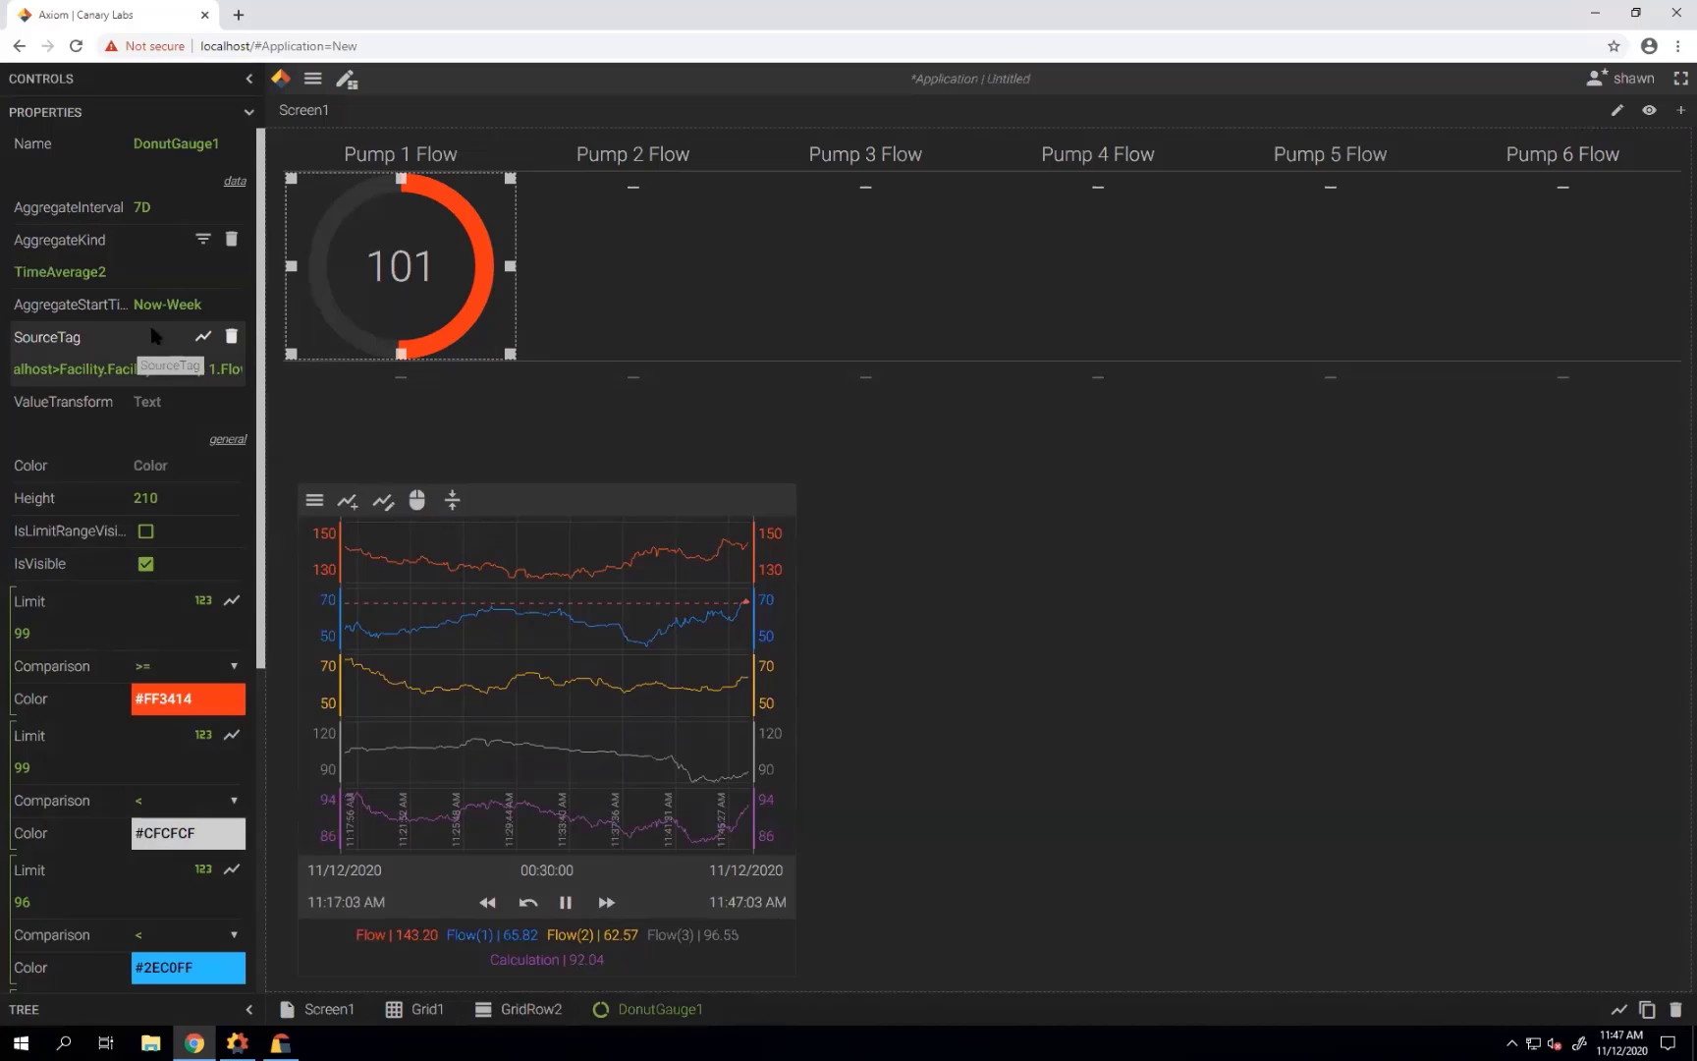
pyautogui.click(155, 368)
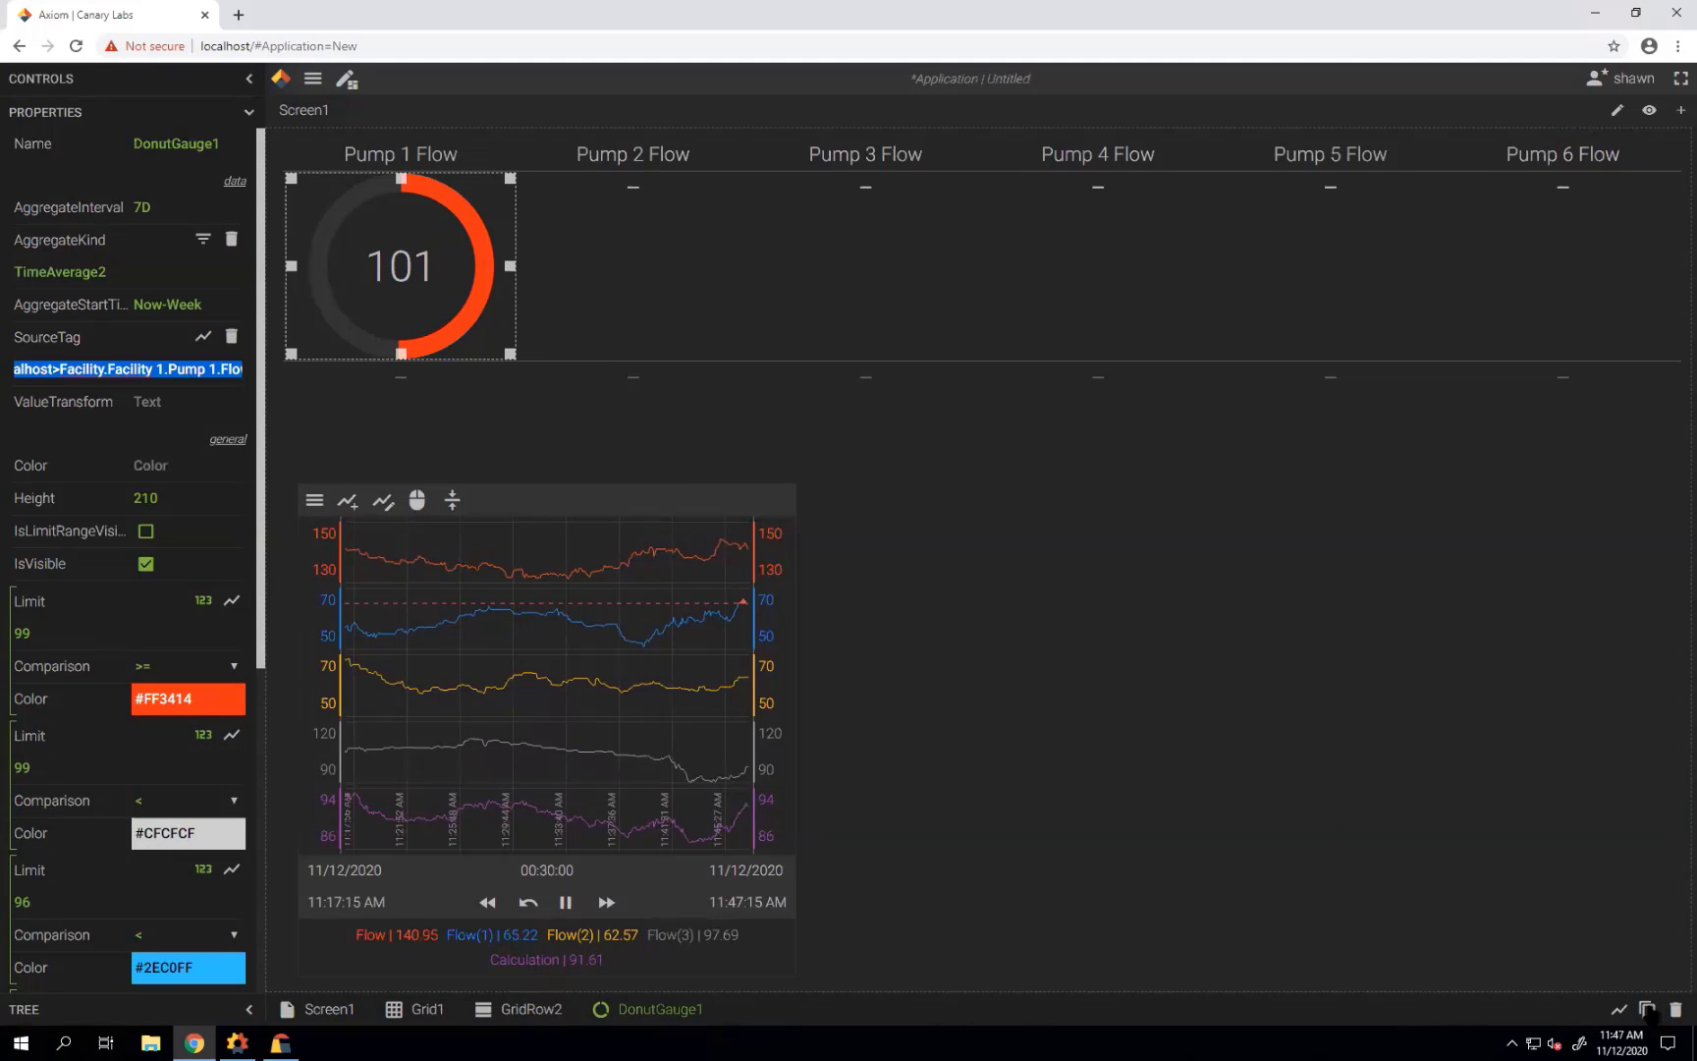
# Duplicate the Pump 1 gauge five times to fill the Pump 2 to Pump 6 columns.
pyautogui.click(1647, 1009)
pyautogui.click(1647, 1008)
pyautogui.click(1647, 1009)
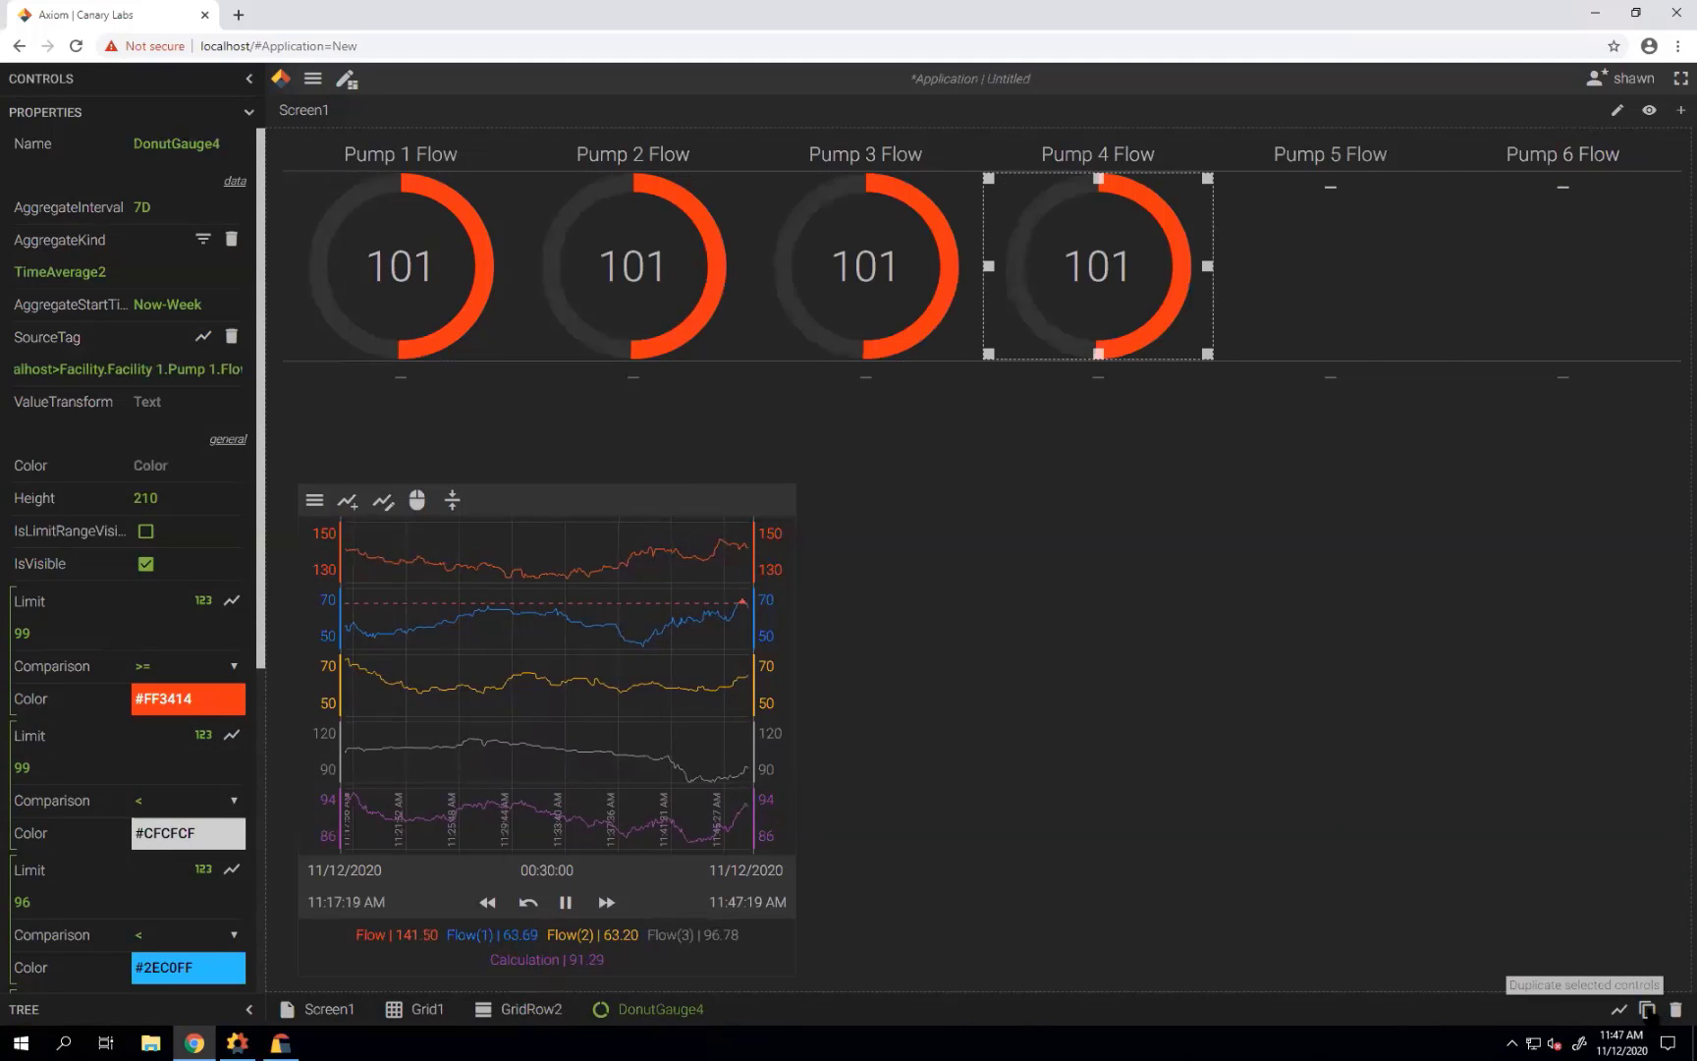
pyautogui.click(1647, 1008)
pyautogui.click(1646, 1009)
# Point the Pump 2 and Pump 3 gauges at their own Flow tags.
pyautogui.click(617, 239)
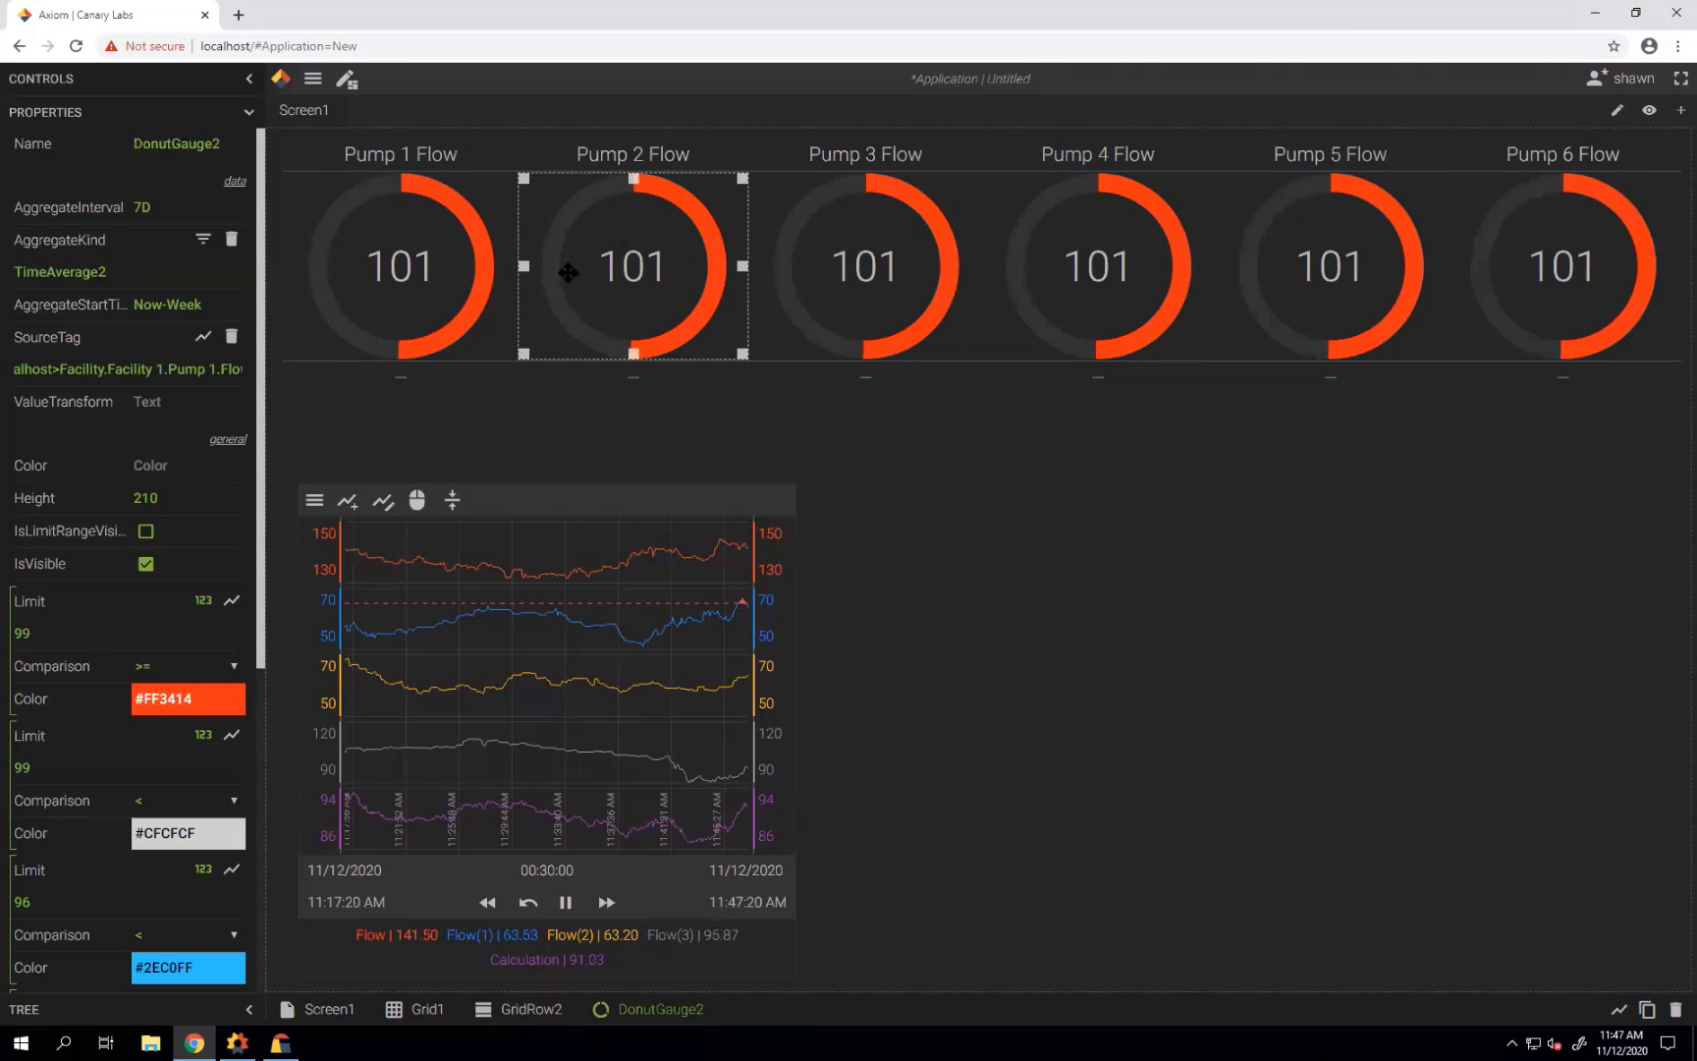
pyautogui.click(203, 337)
pyautogui.click(482, 384)
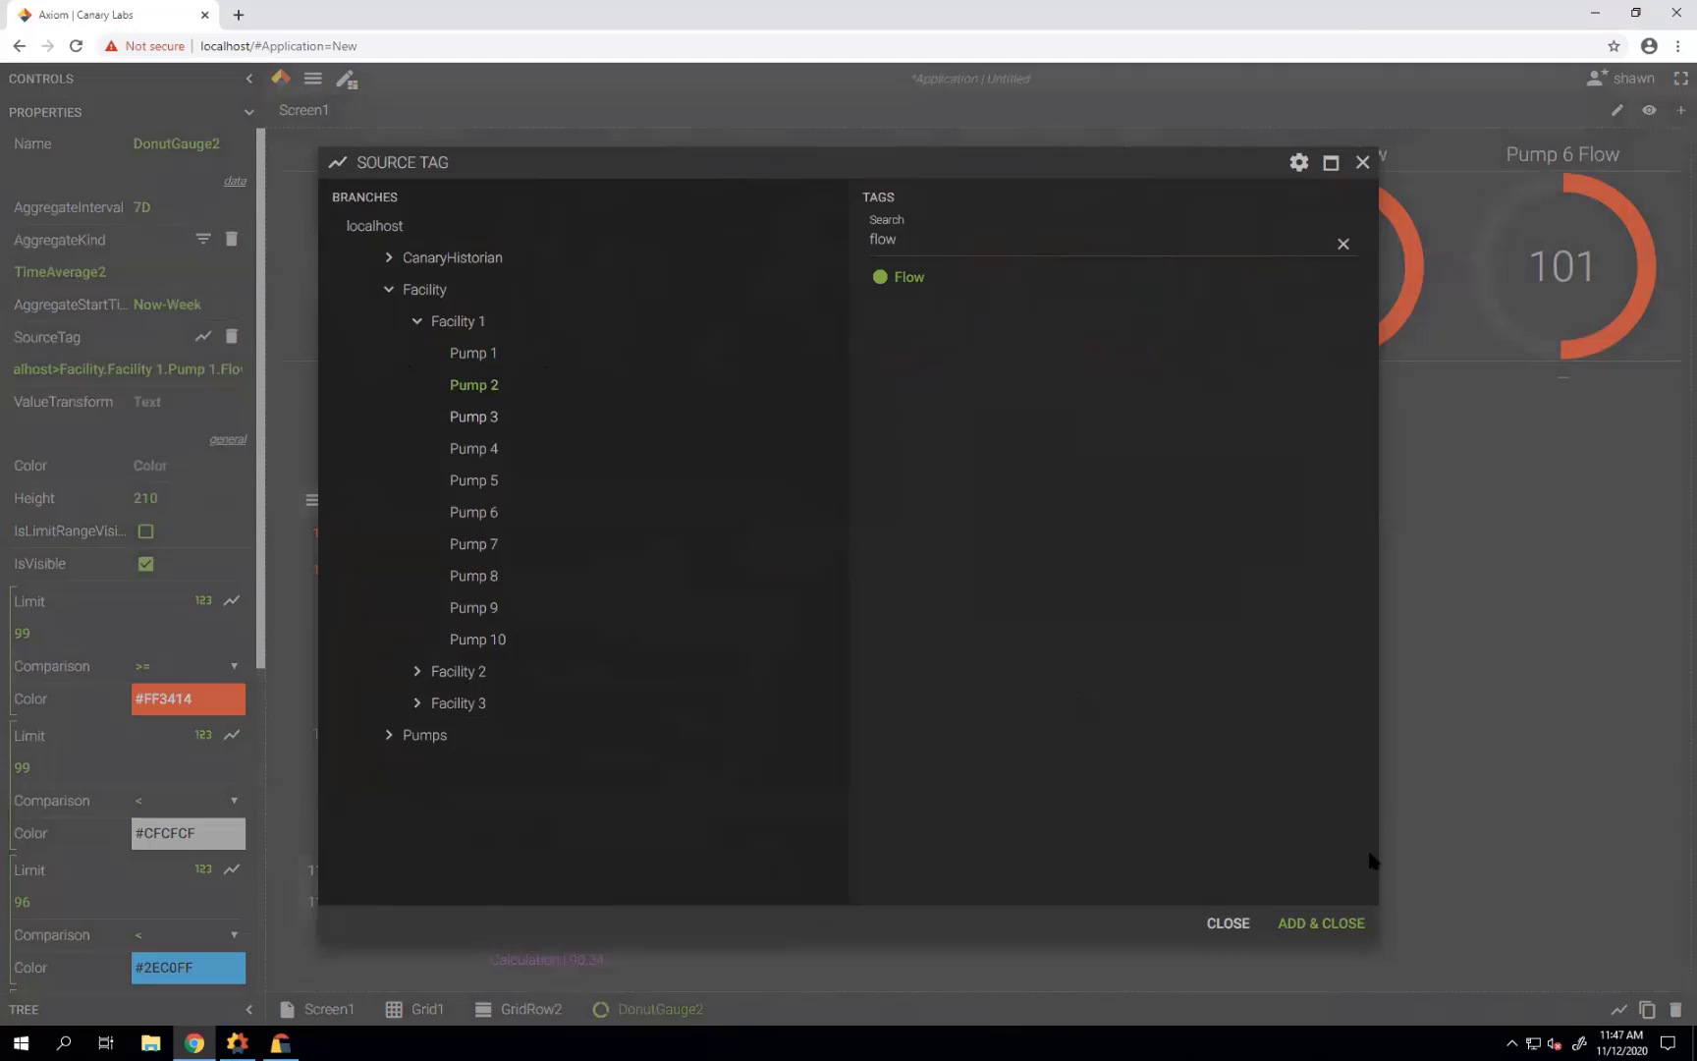
pyautogui.click(1362, 923)
pyautogui.click(867, 310)
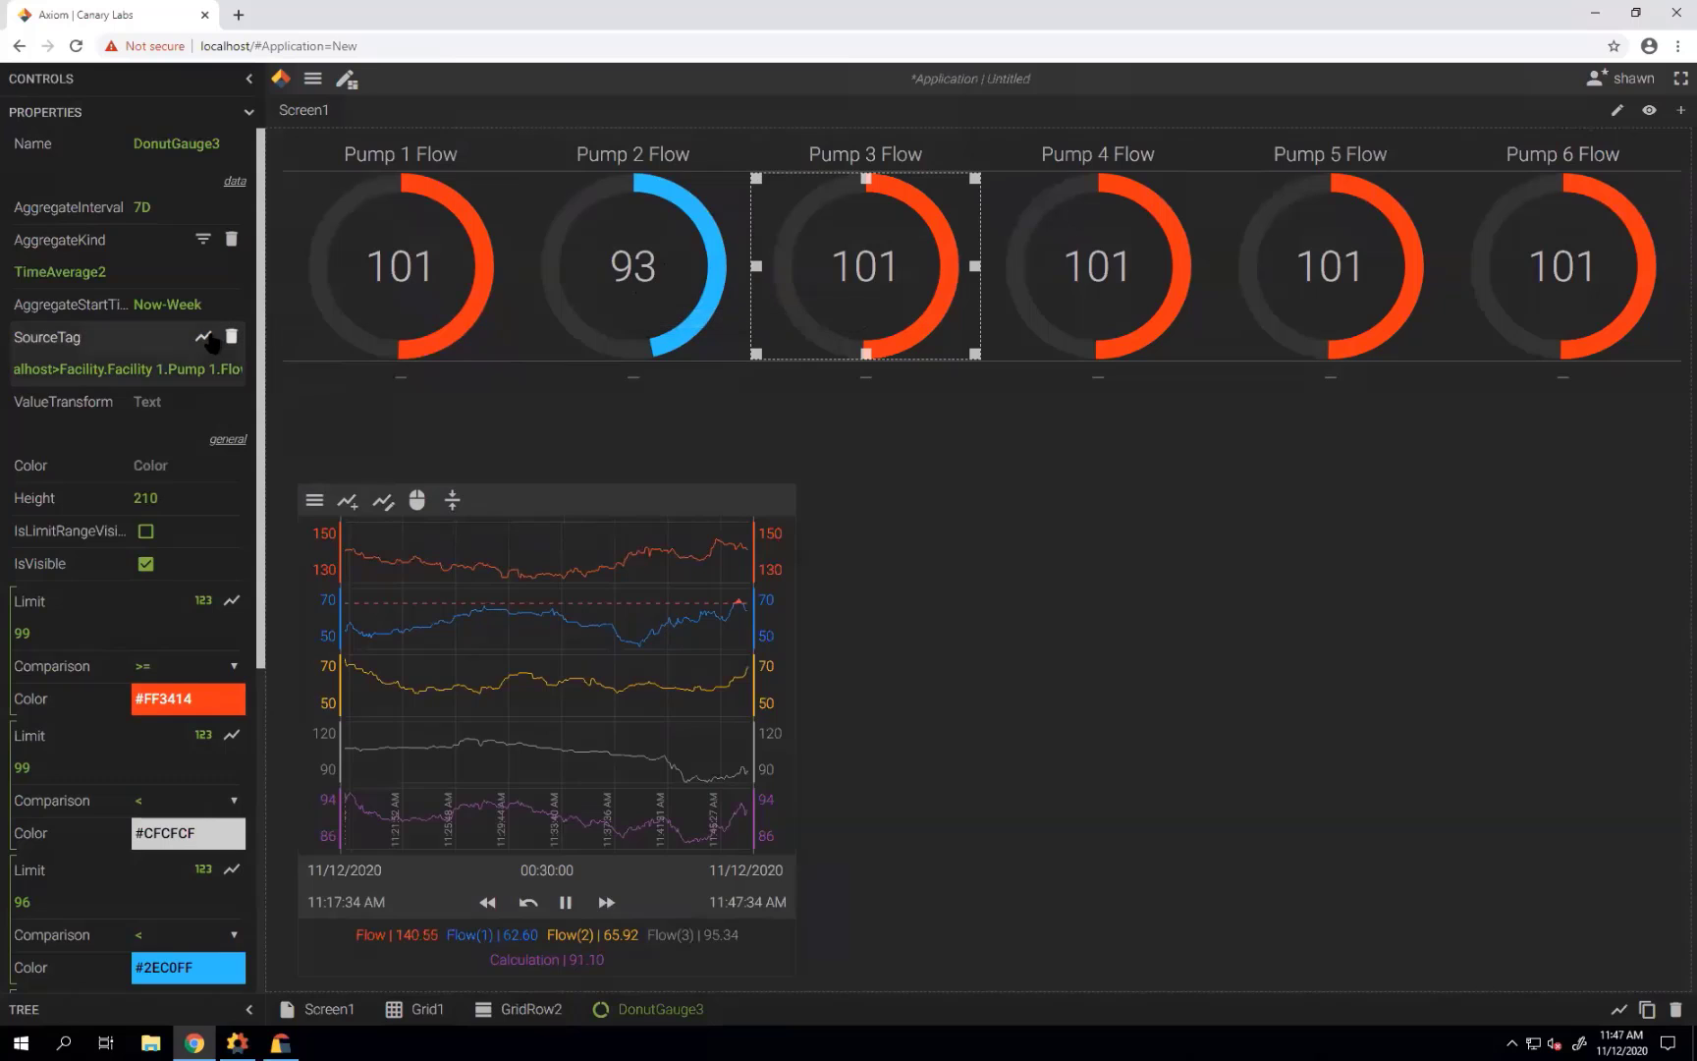
pyautogui.click(203, 335)
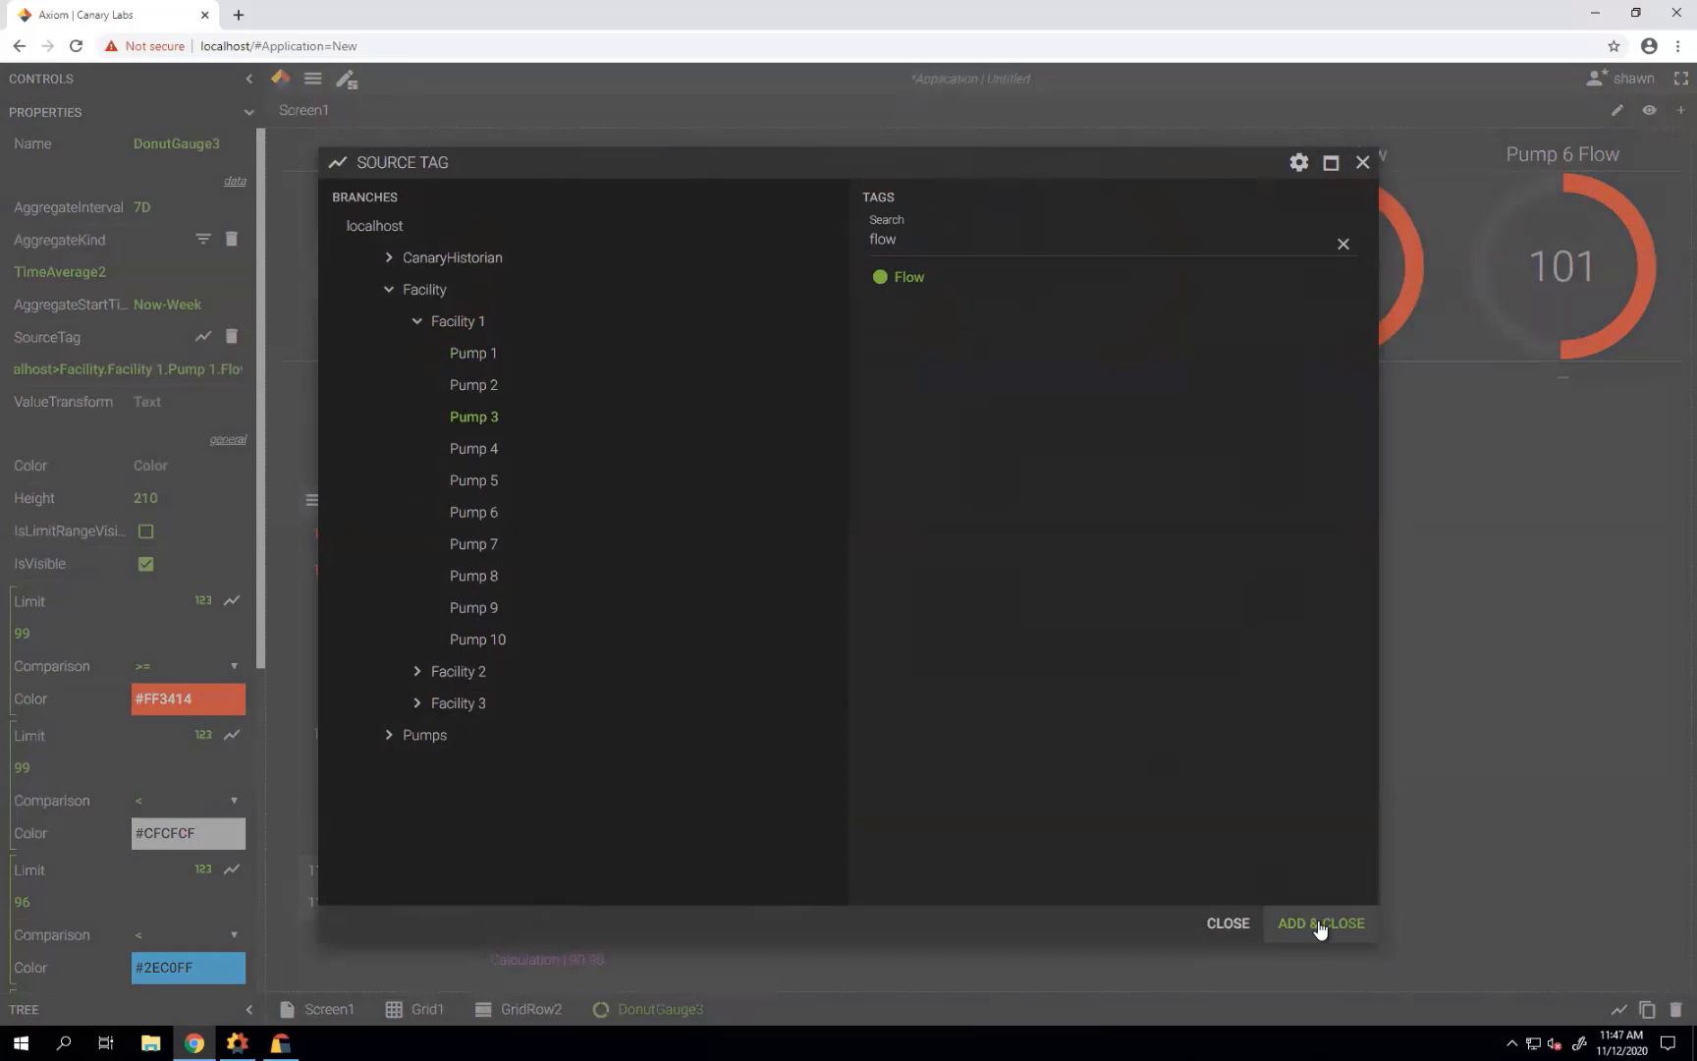
pyautogui.click(1317, 924)
# Point the Pump 4 and Pump 5 gauges at their own Flow tags.
pyautogui.click(998, 322)
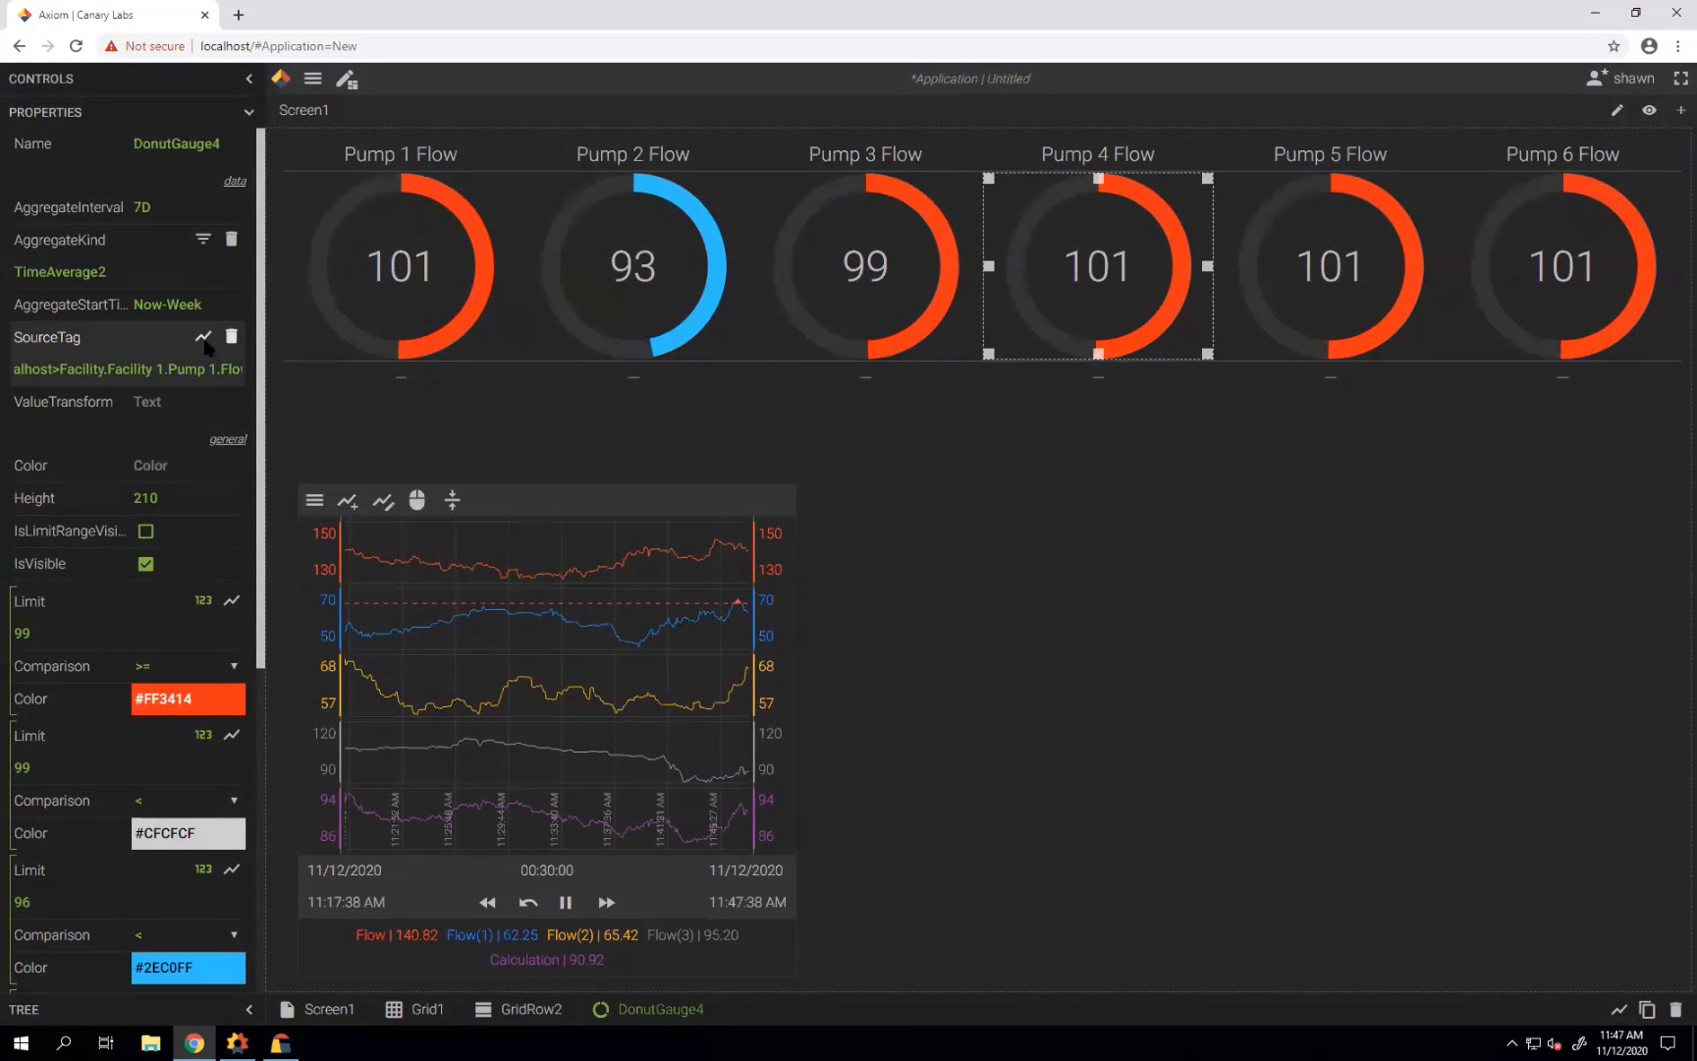
pyautogui.click(203, 336)
pyautogui.click(473, 448)
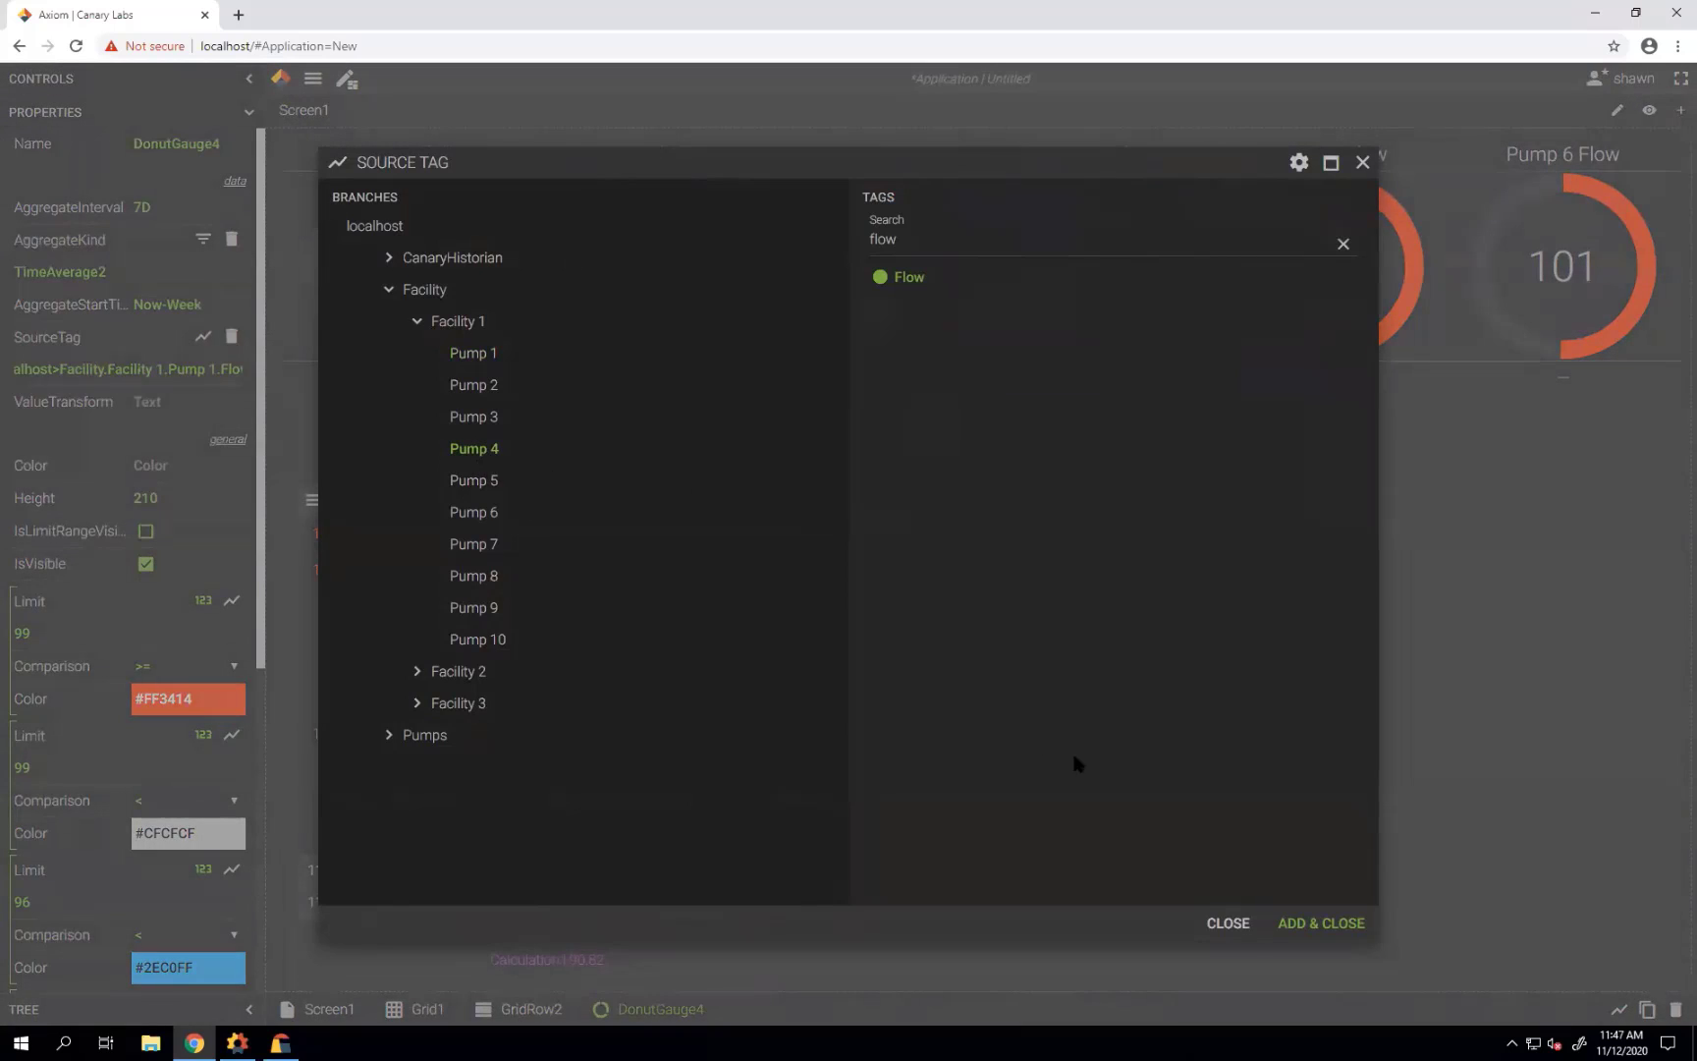
pyautogui.click(1308, 921)
pyautogui.click(1377, 315)
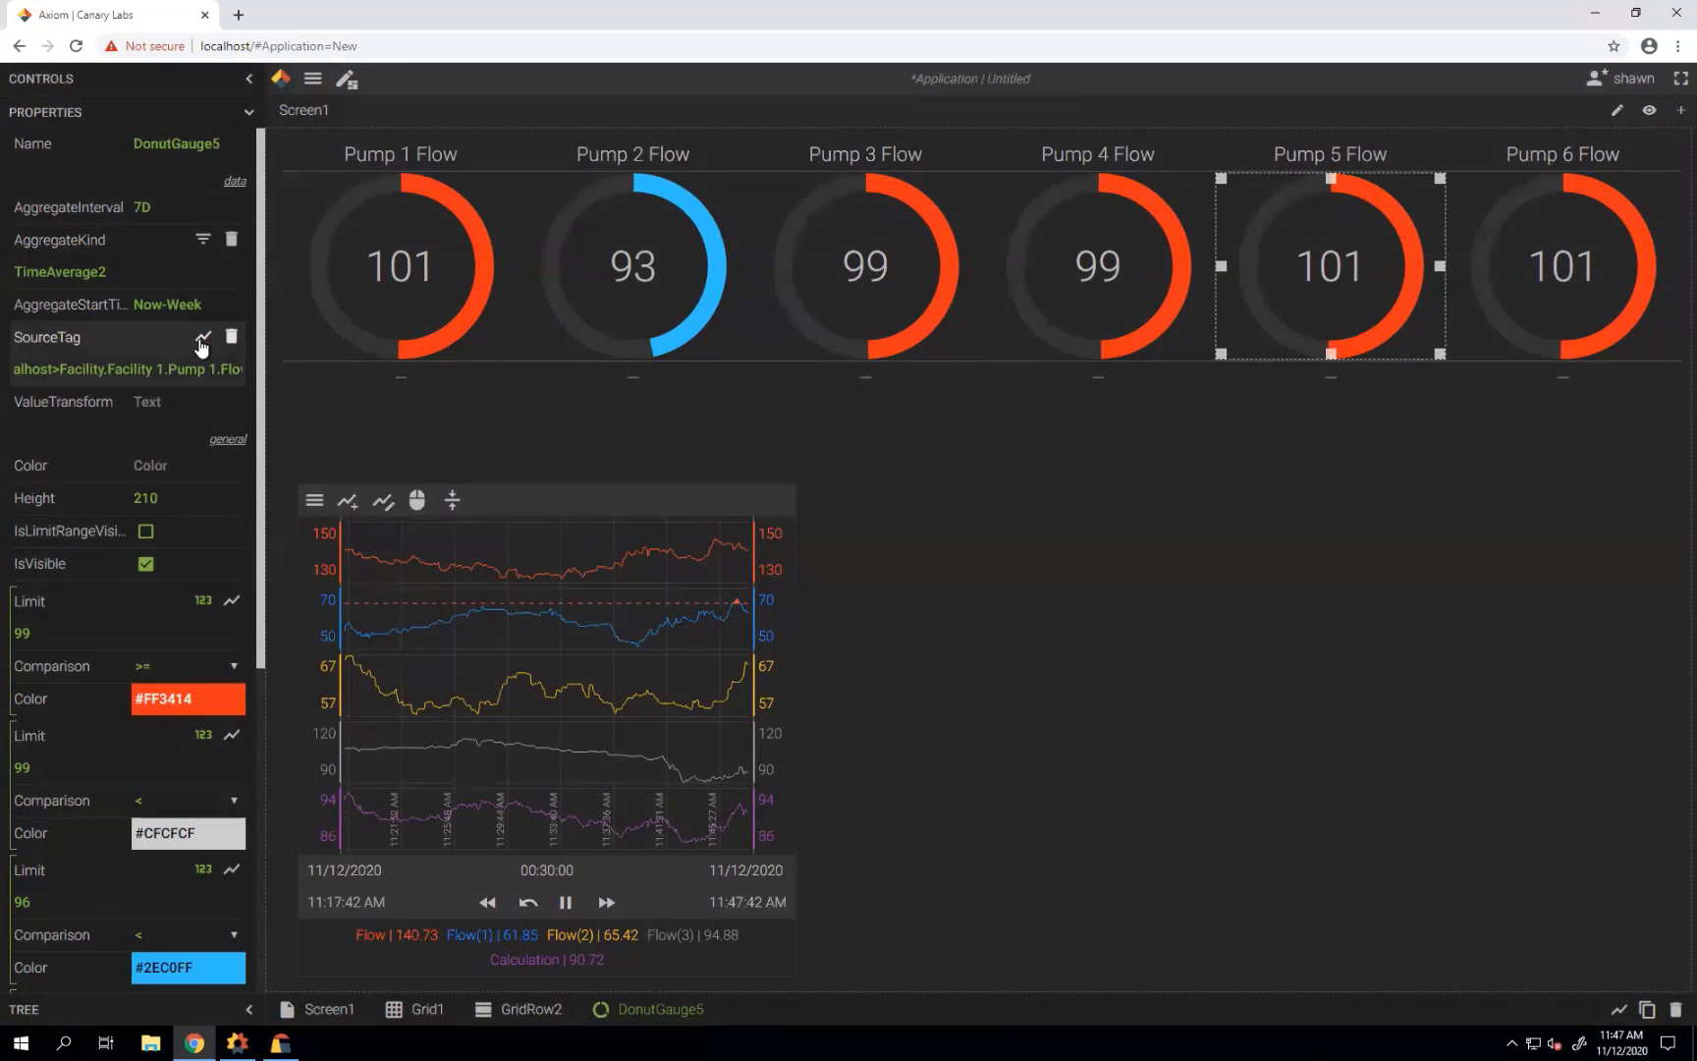
pyautogui.click(203, 335)
pyautogui.click(473, 480)
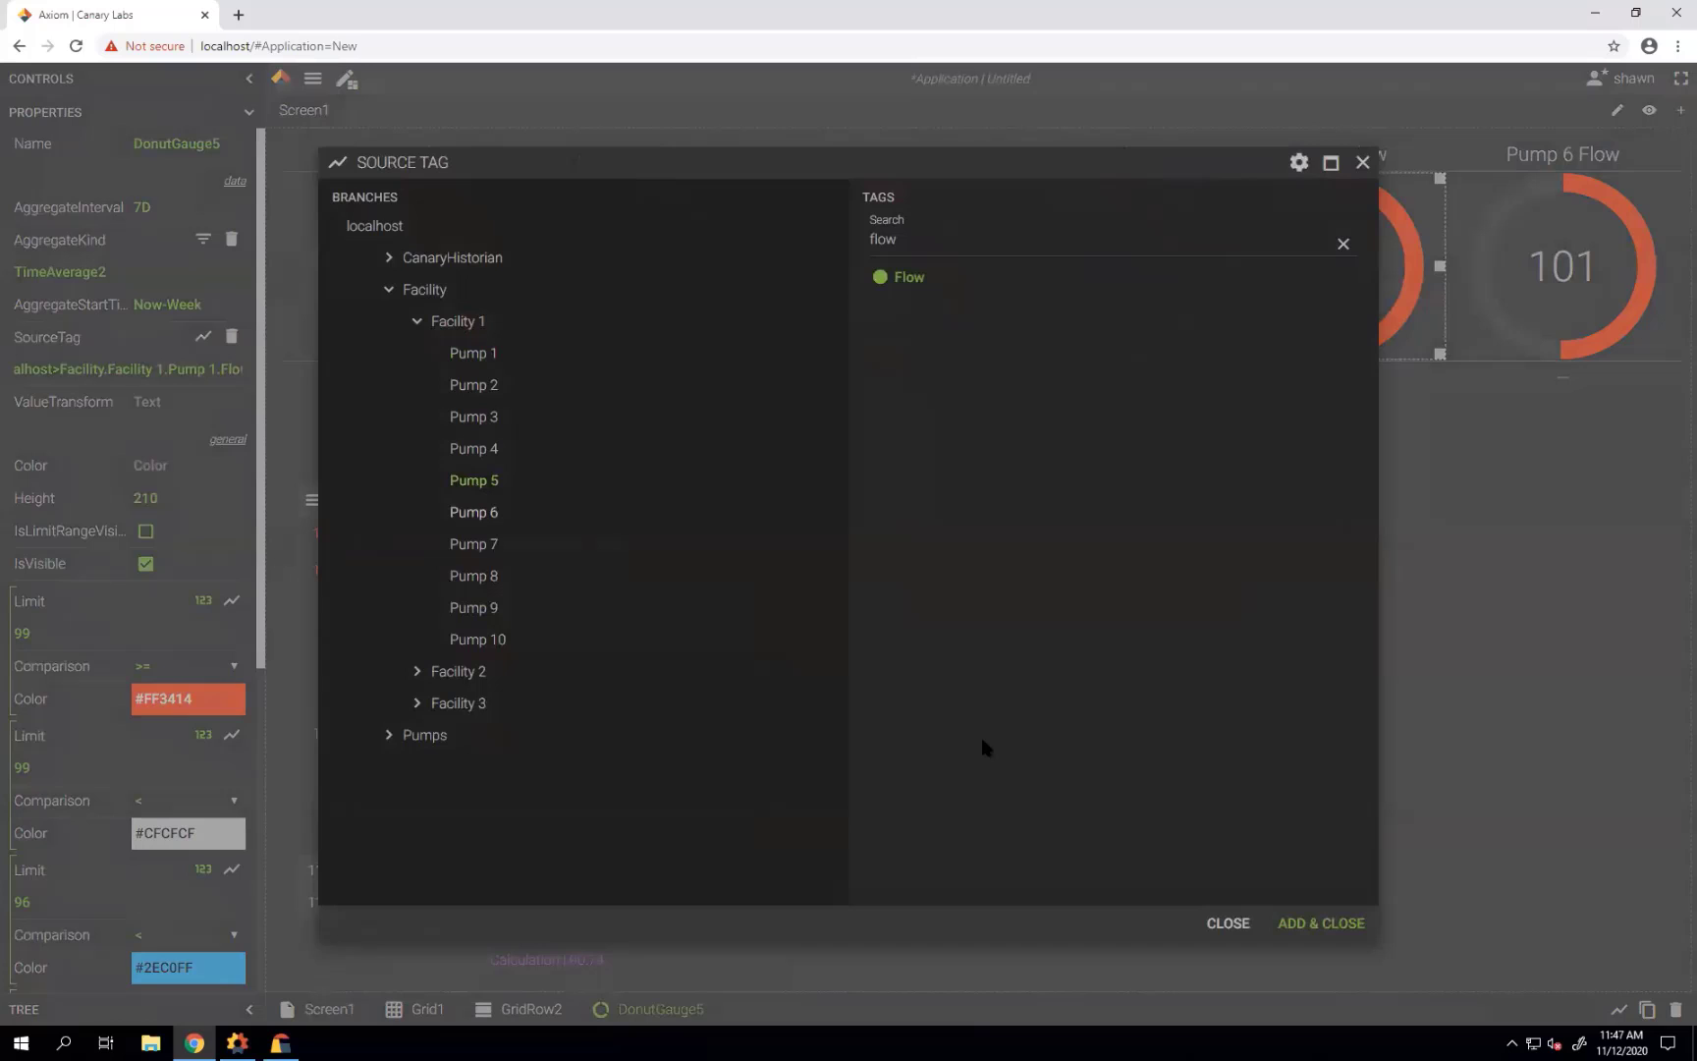
pyautogui.click(1290, 921)
# Assign the Pump 6 Flow tag from Facility 1 to the Pump 6 gauge.
pyautogui.click(1606, 304)
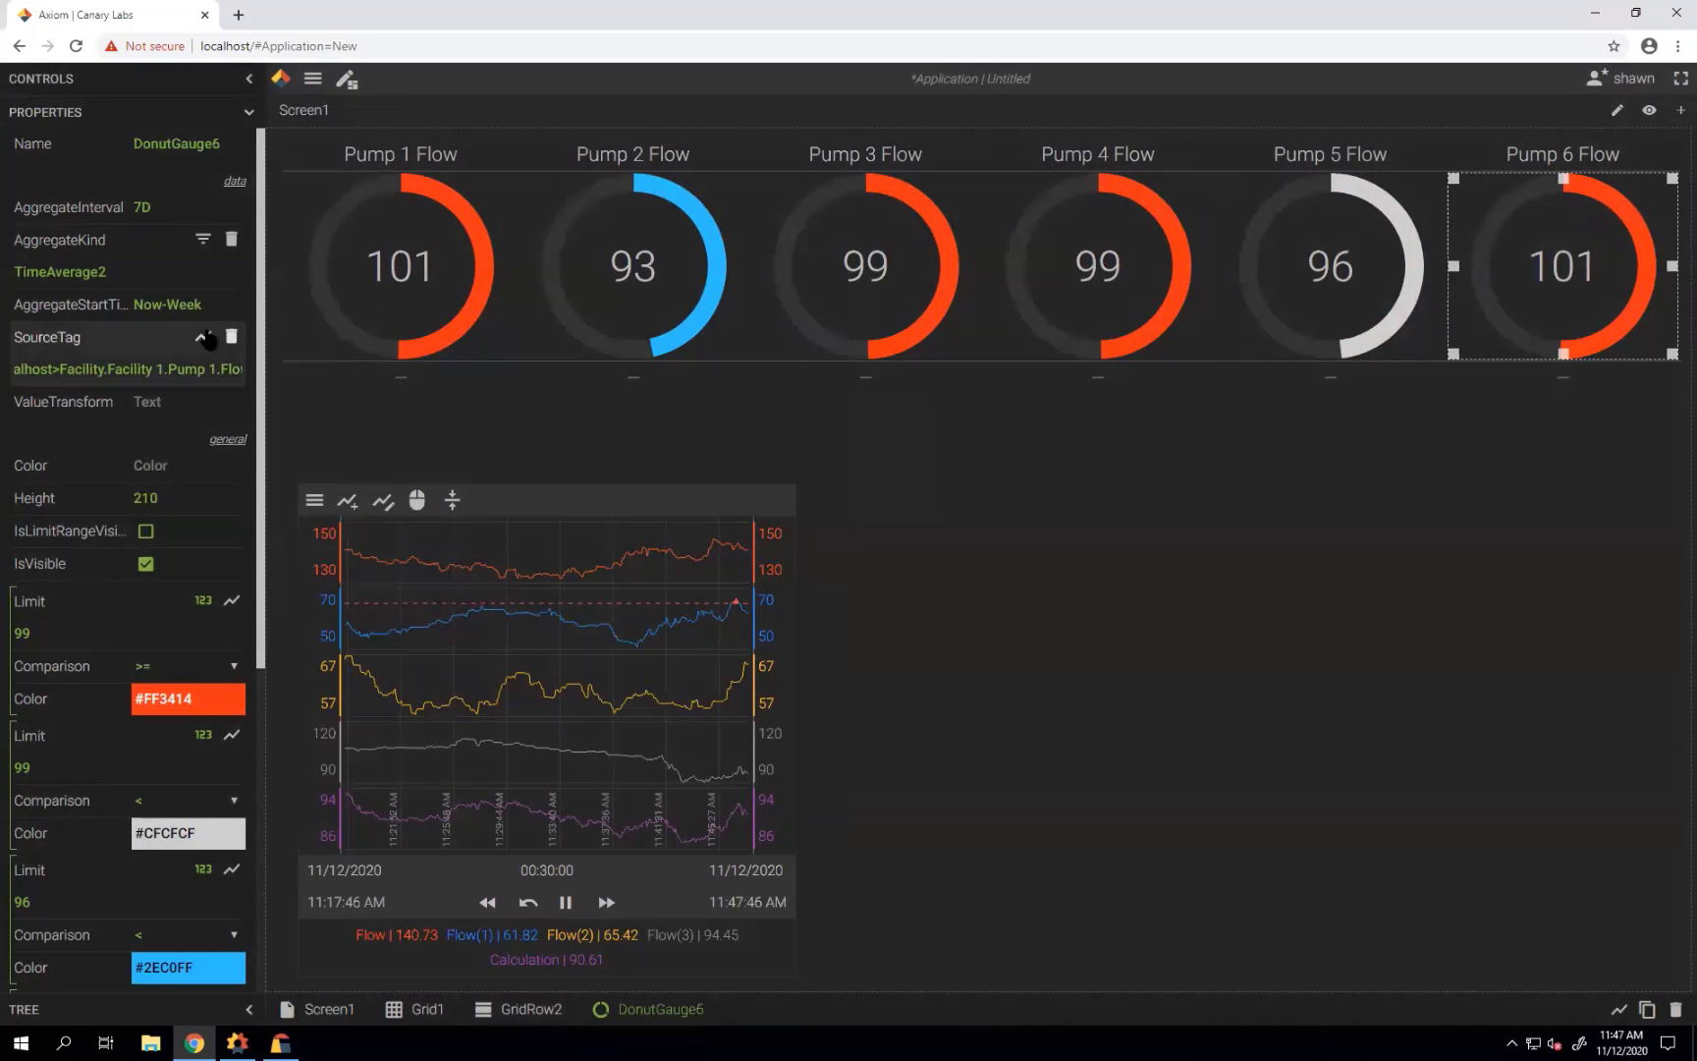
pyautogui.click(204, 336)
pyautogui.click(473, 512)
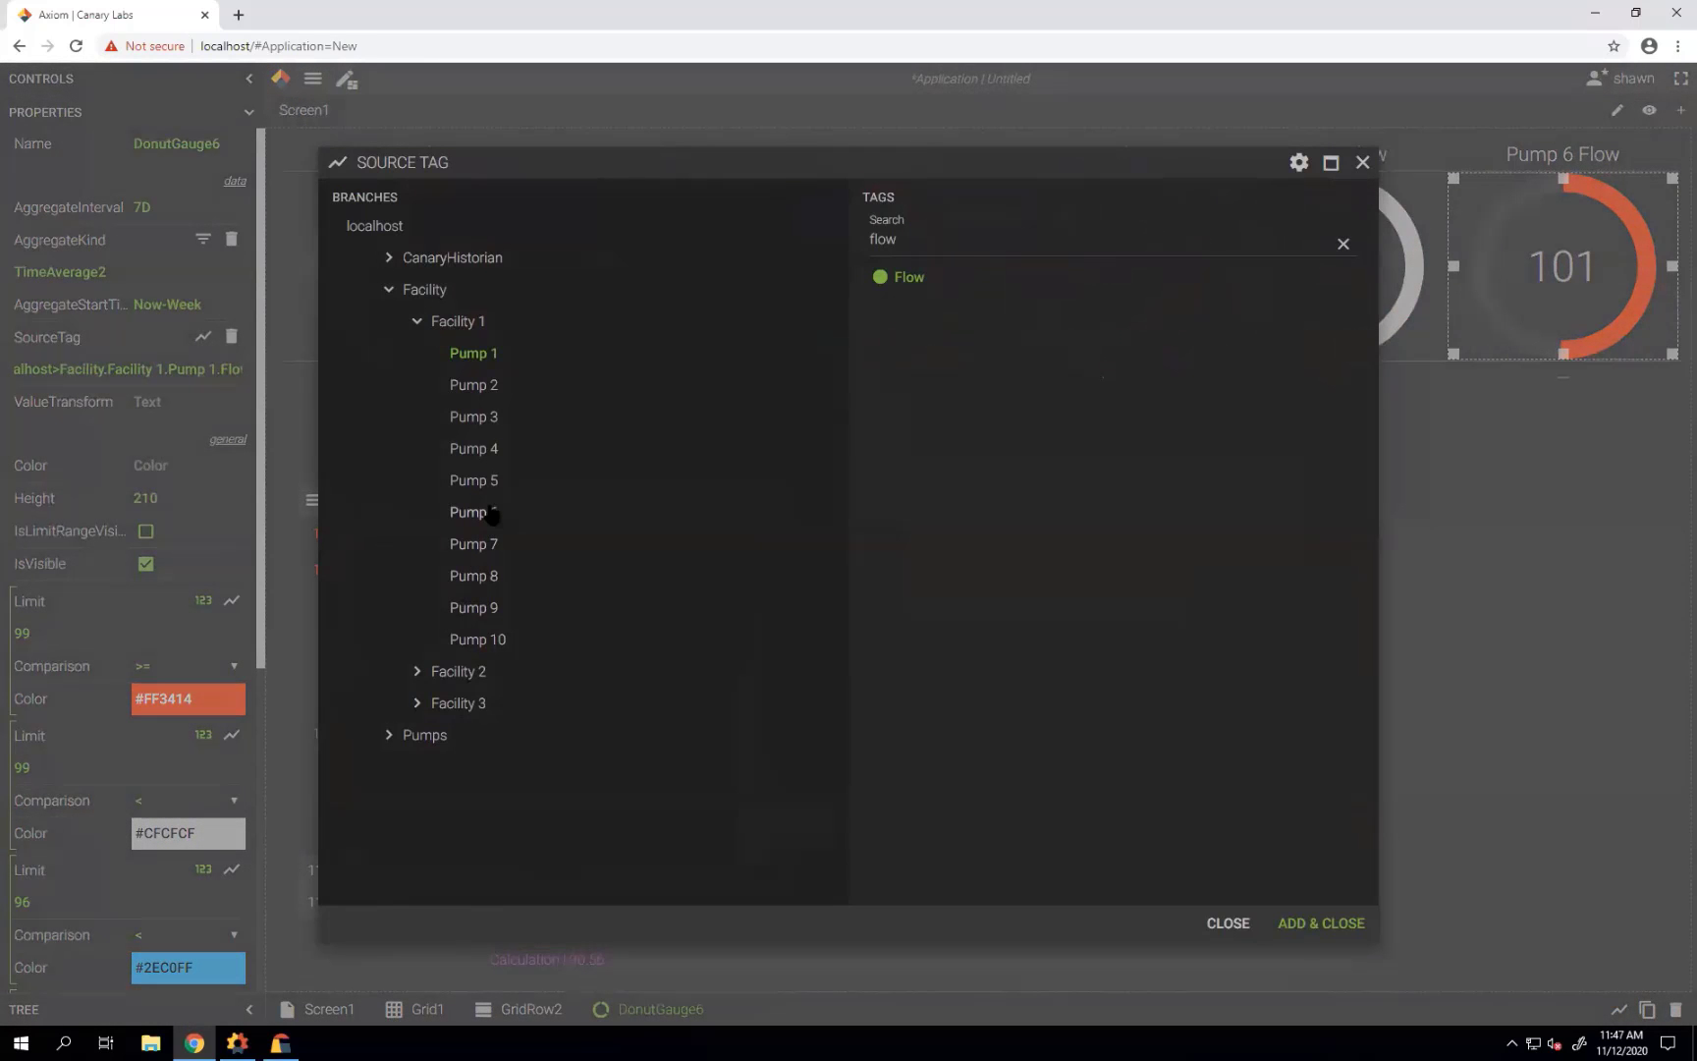
pyautogui.click(1322, 923)
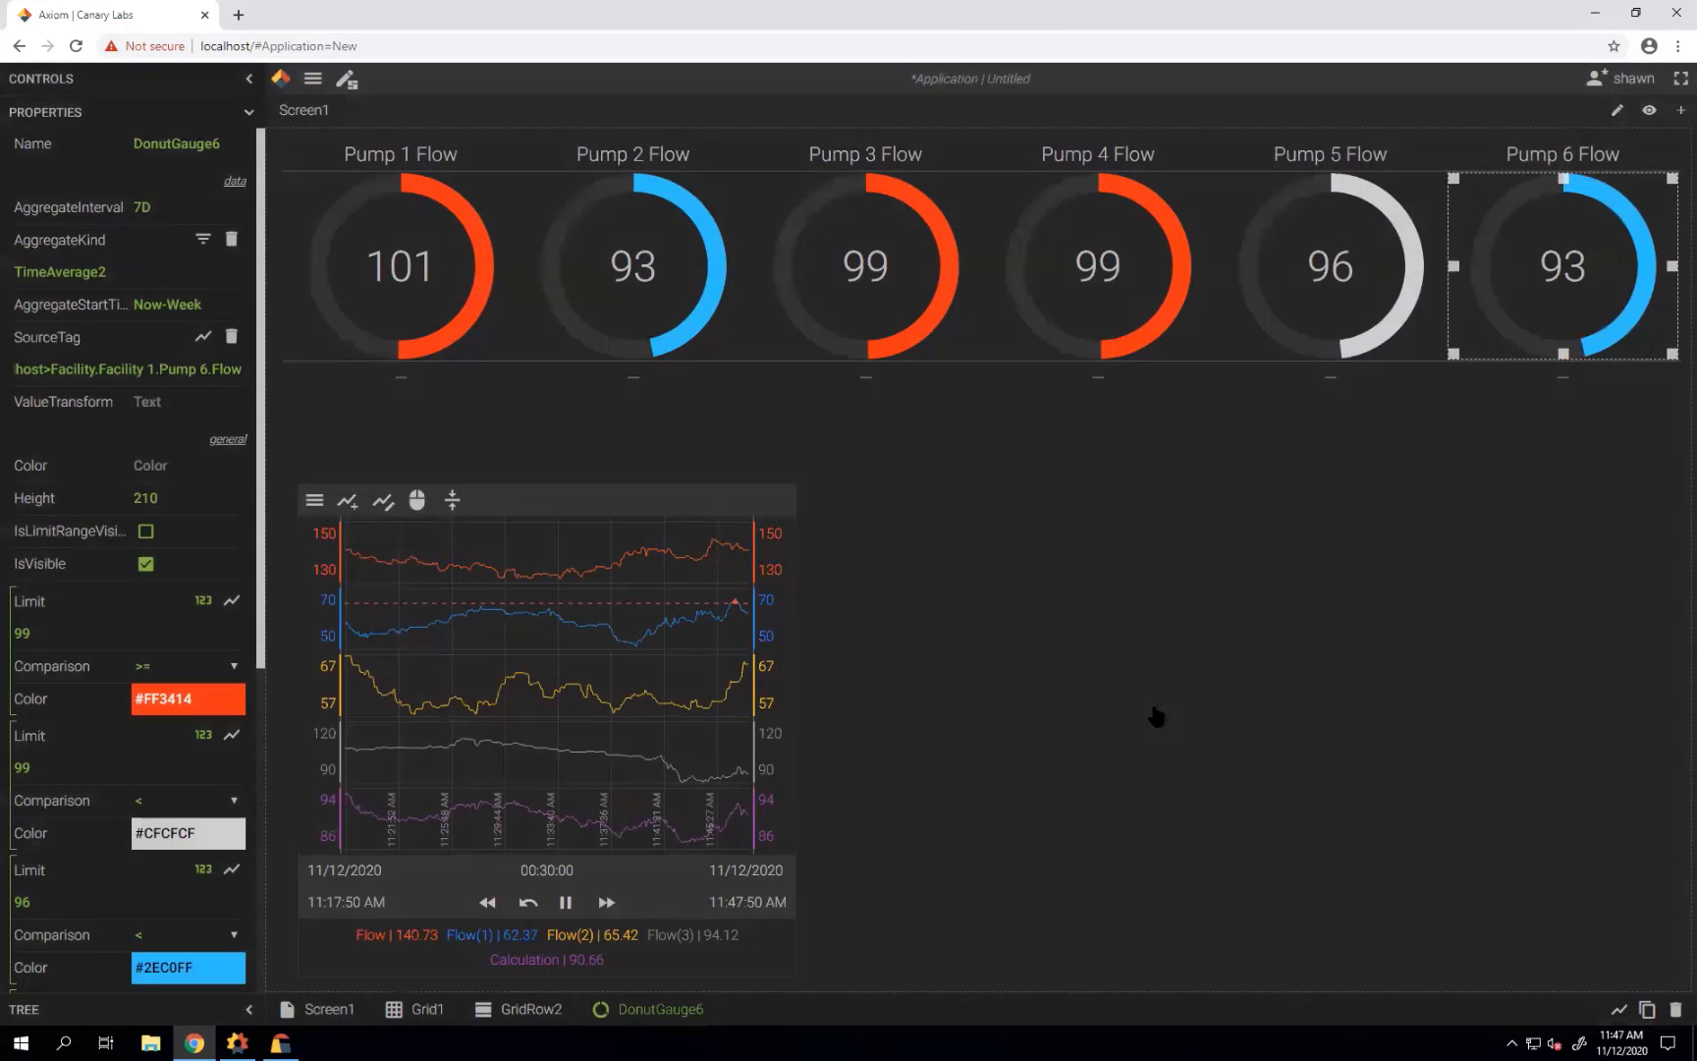
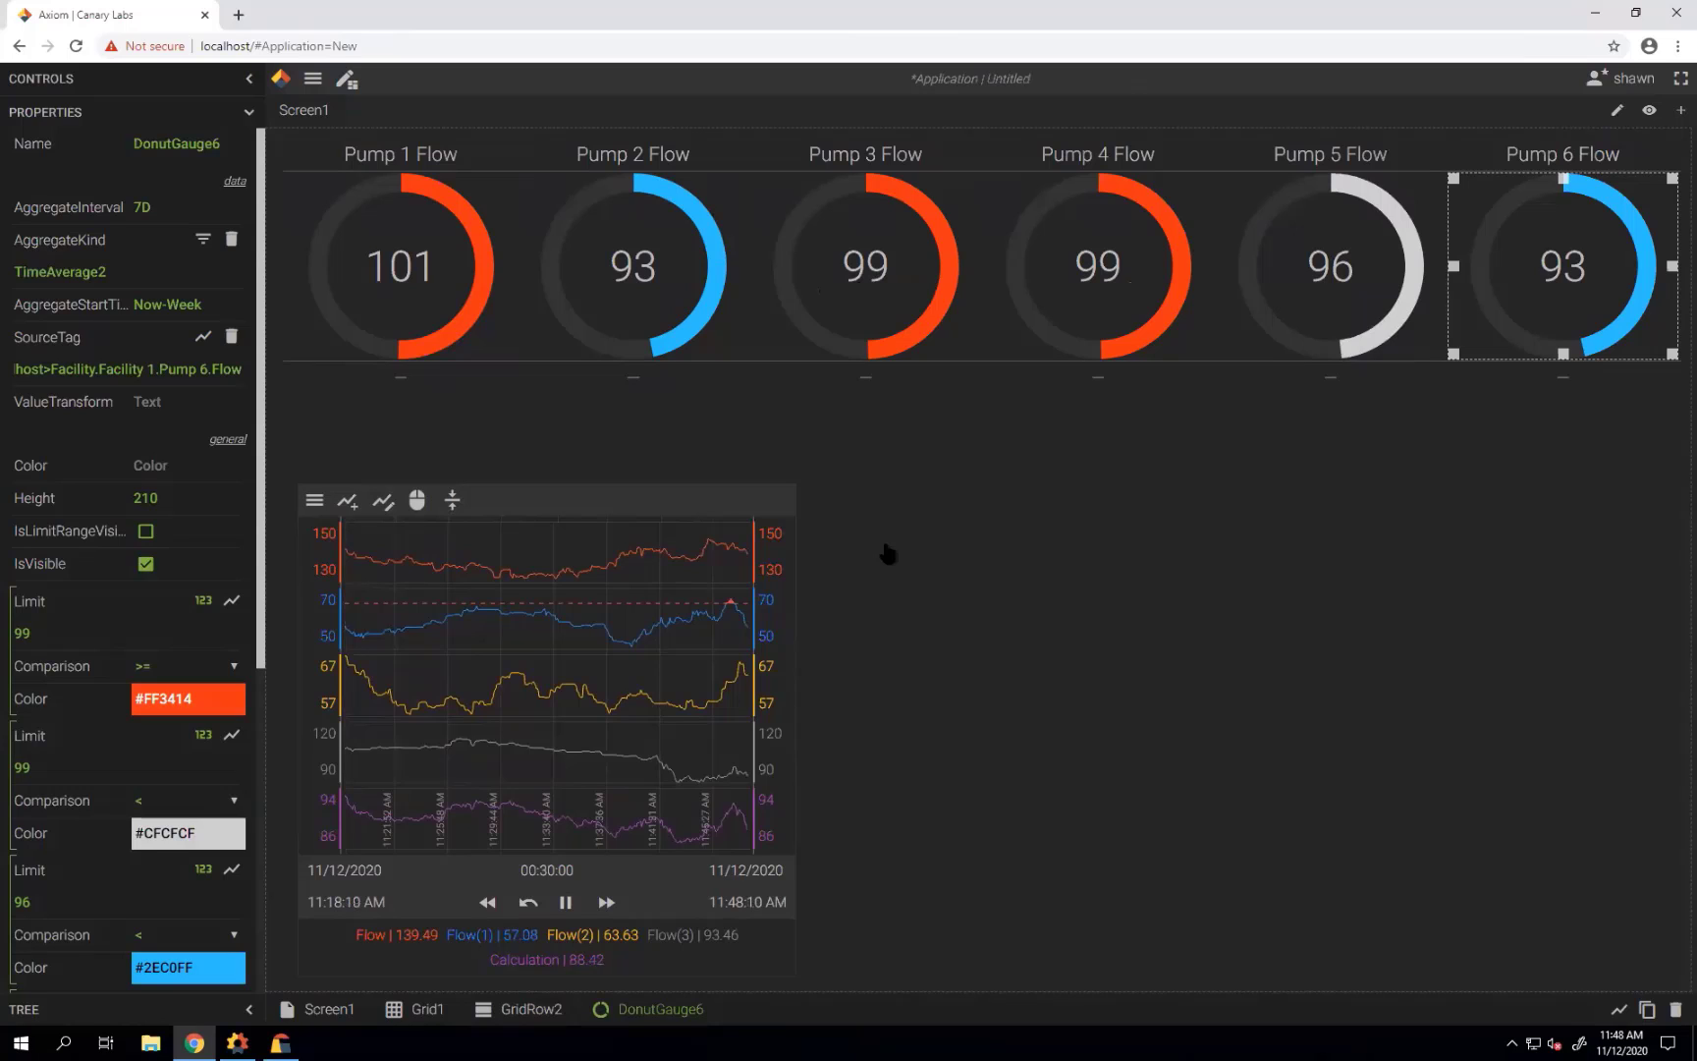
# Place a new grid right of the trend chart and enlarge it to about 516 by 558.
pyautogui.click(248, 114)
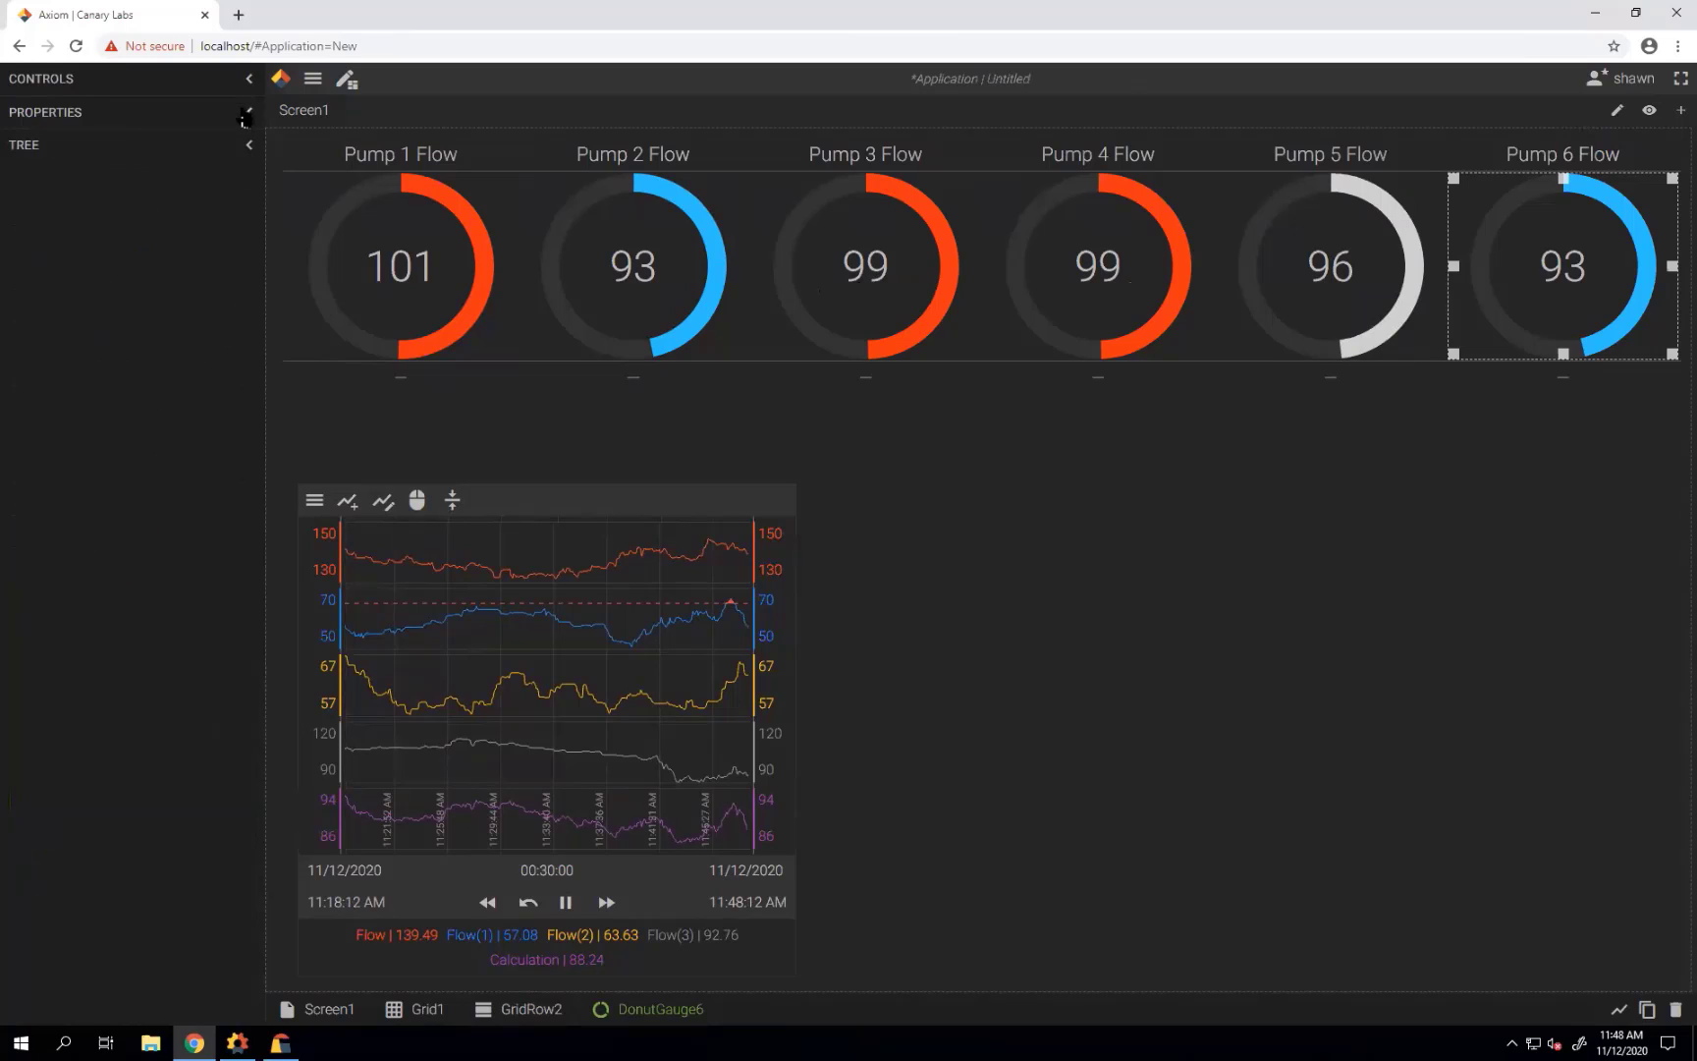
pyautogui.click(249, 79)
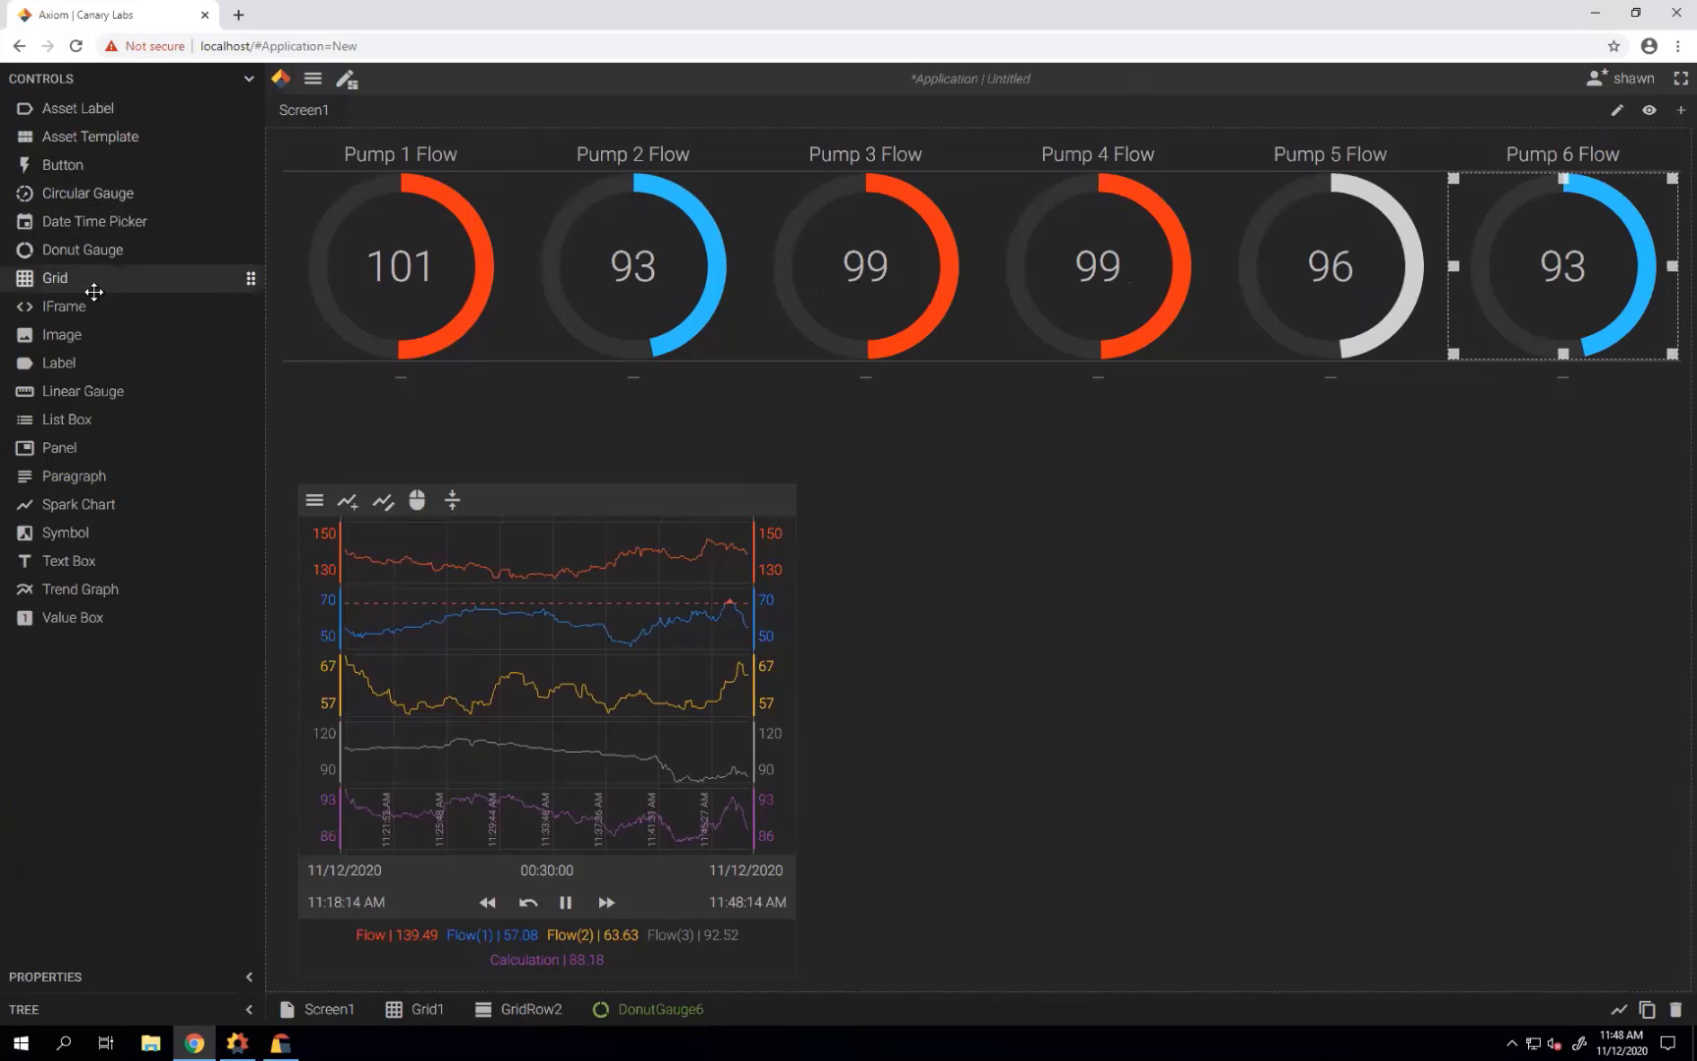
pyautogui.moveTo(93, 291); pyautogui.dragTo(971, 586)
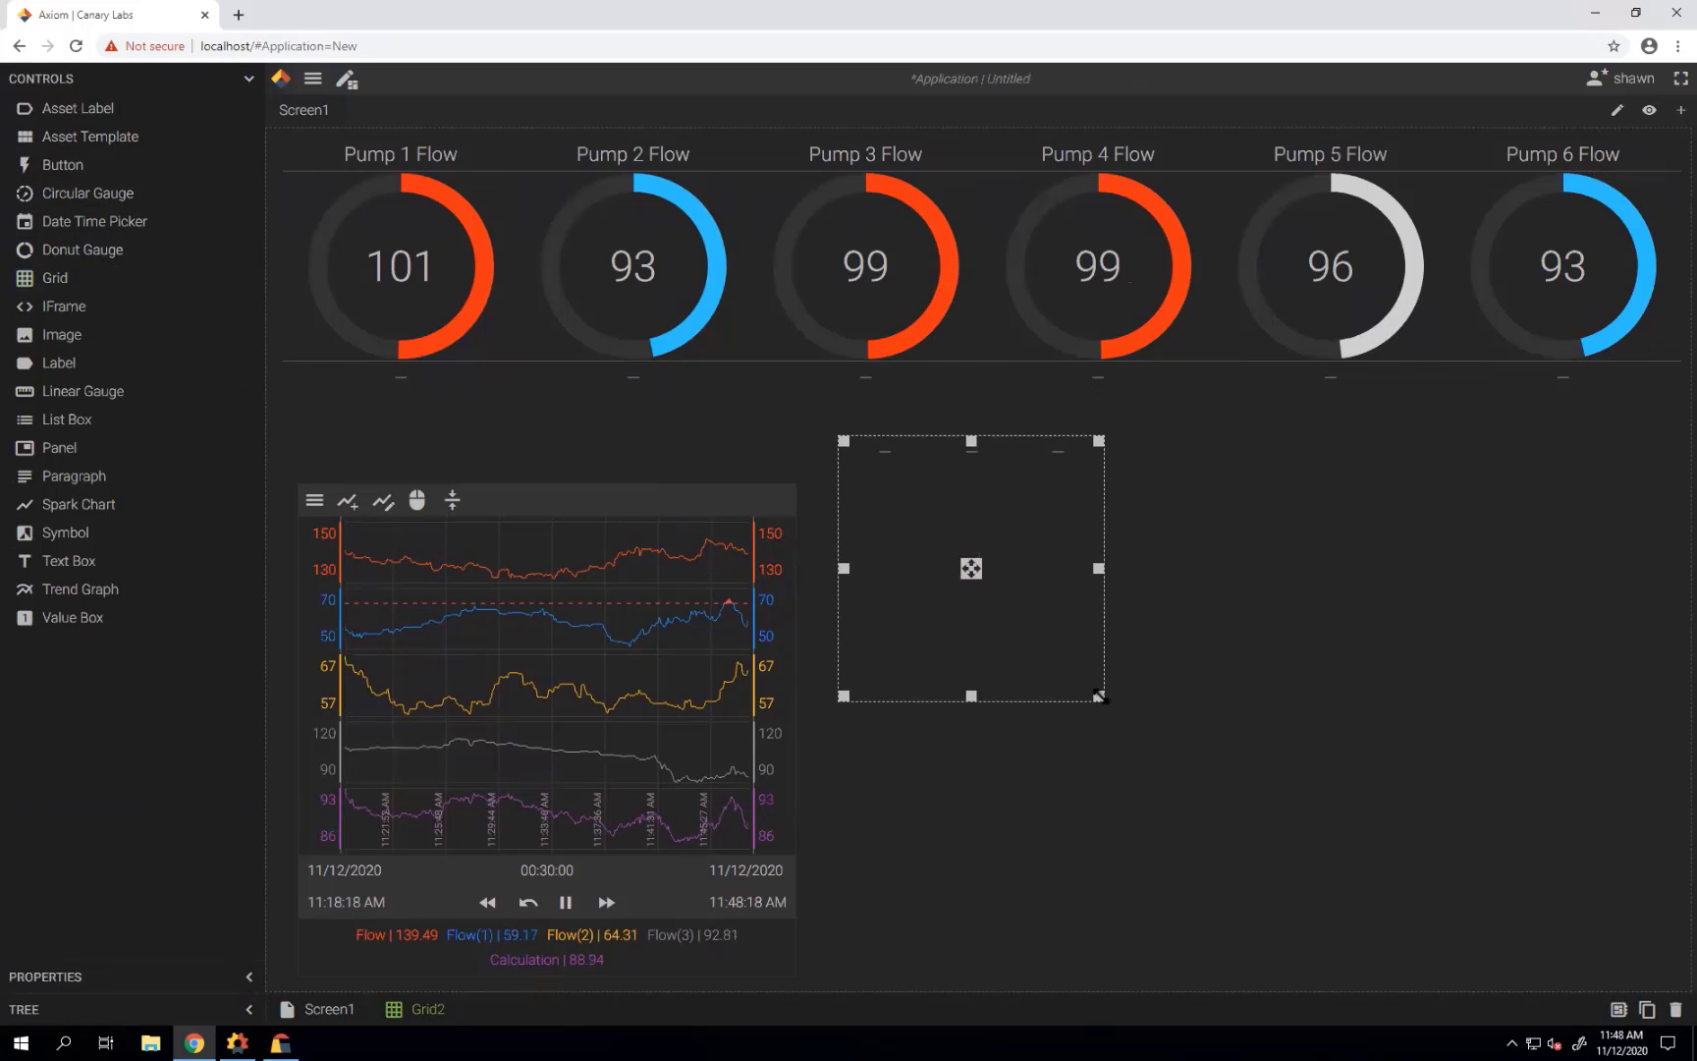
pyautogui.moveTo(1099, 695); pyautogui.dragTo(1291, 923)
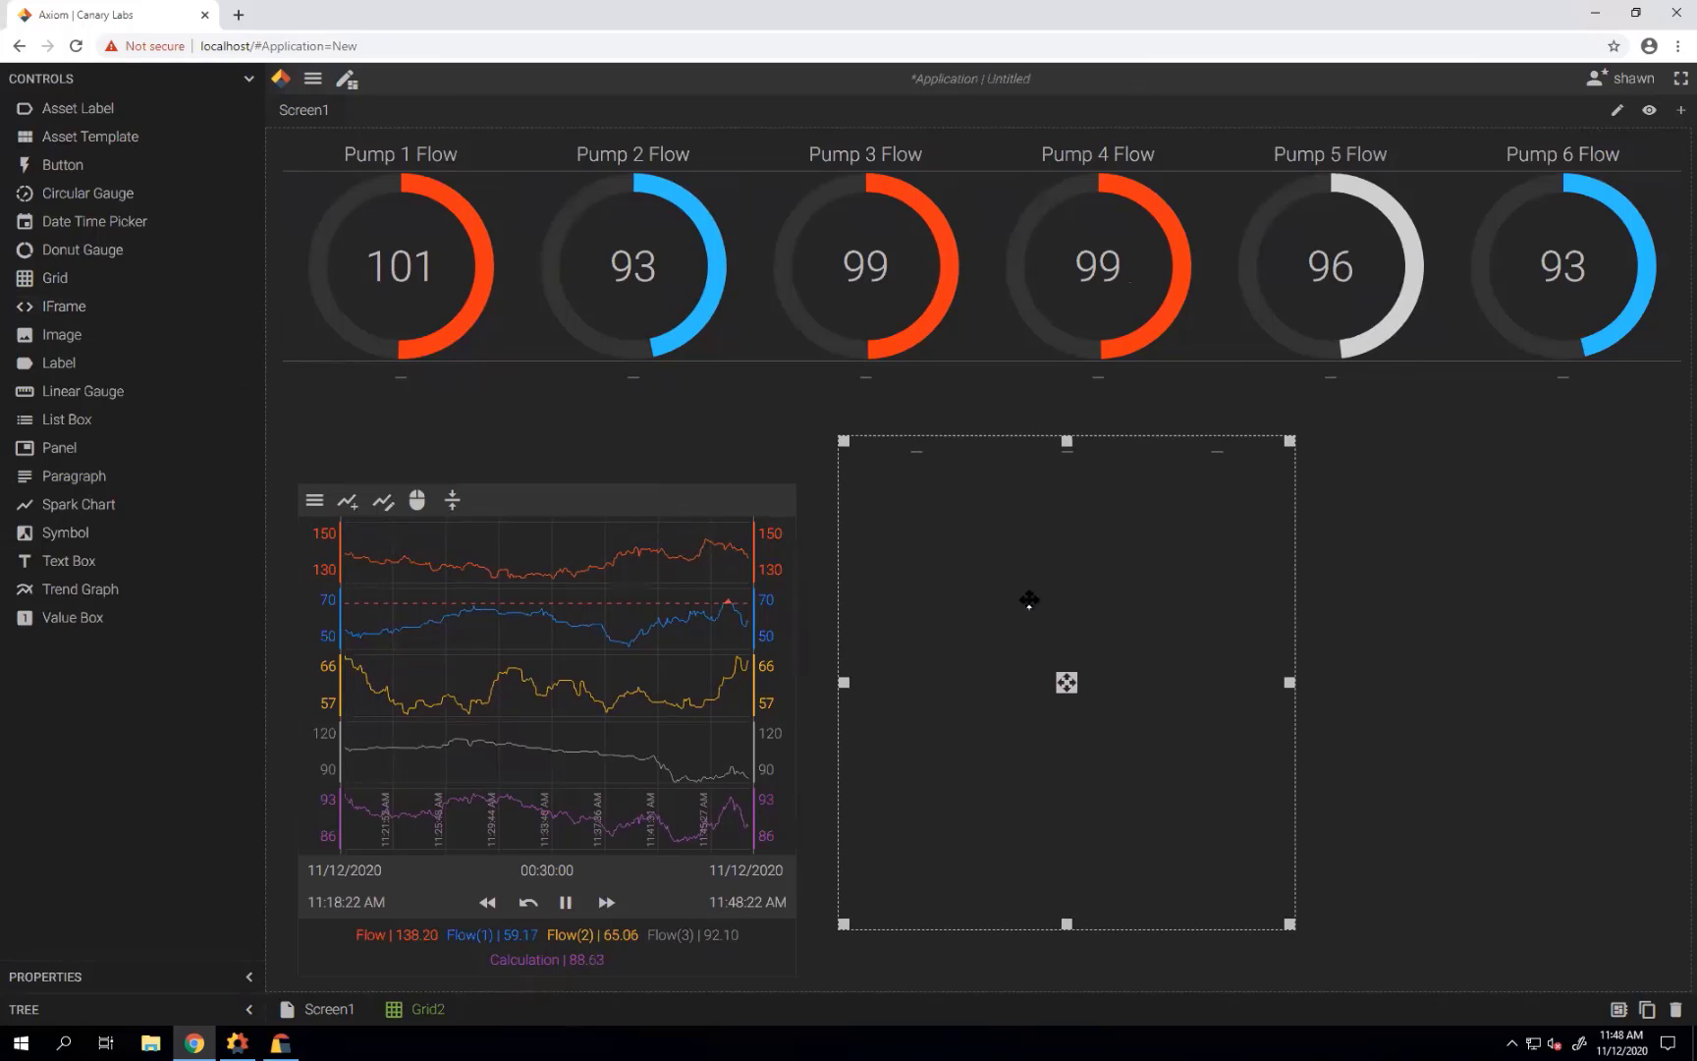
pyautogui.click(248, 80)
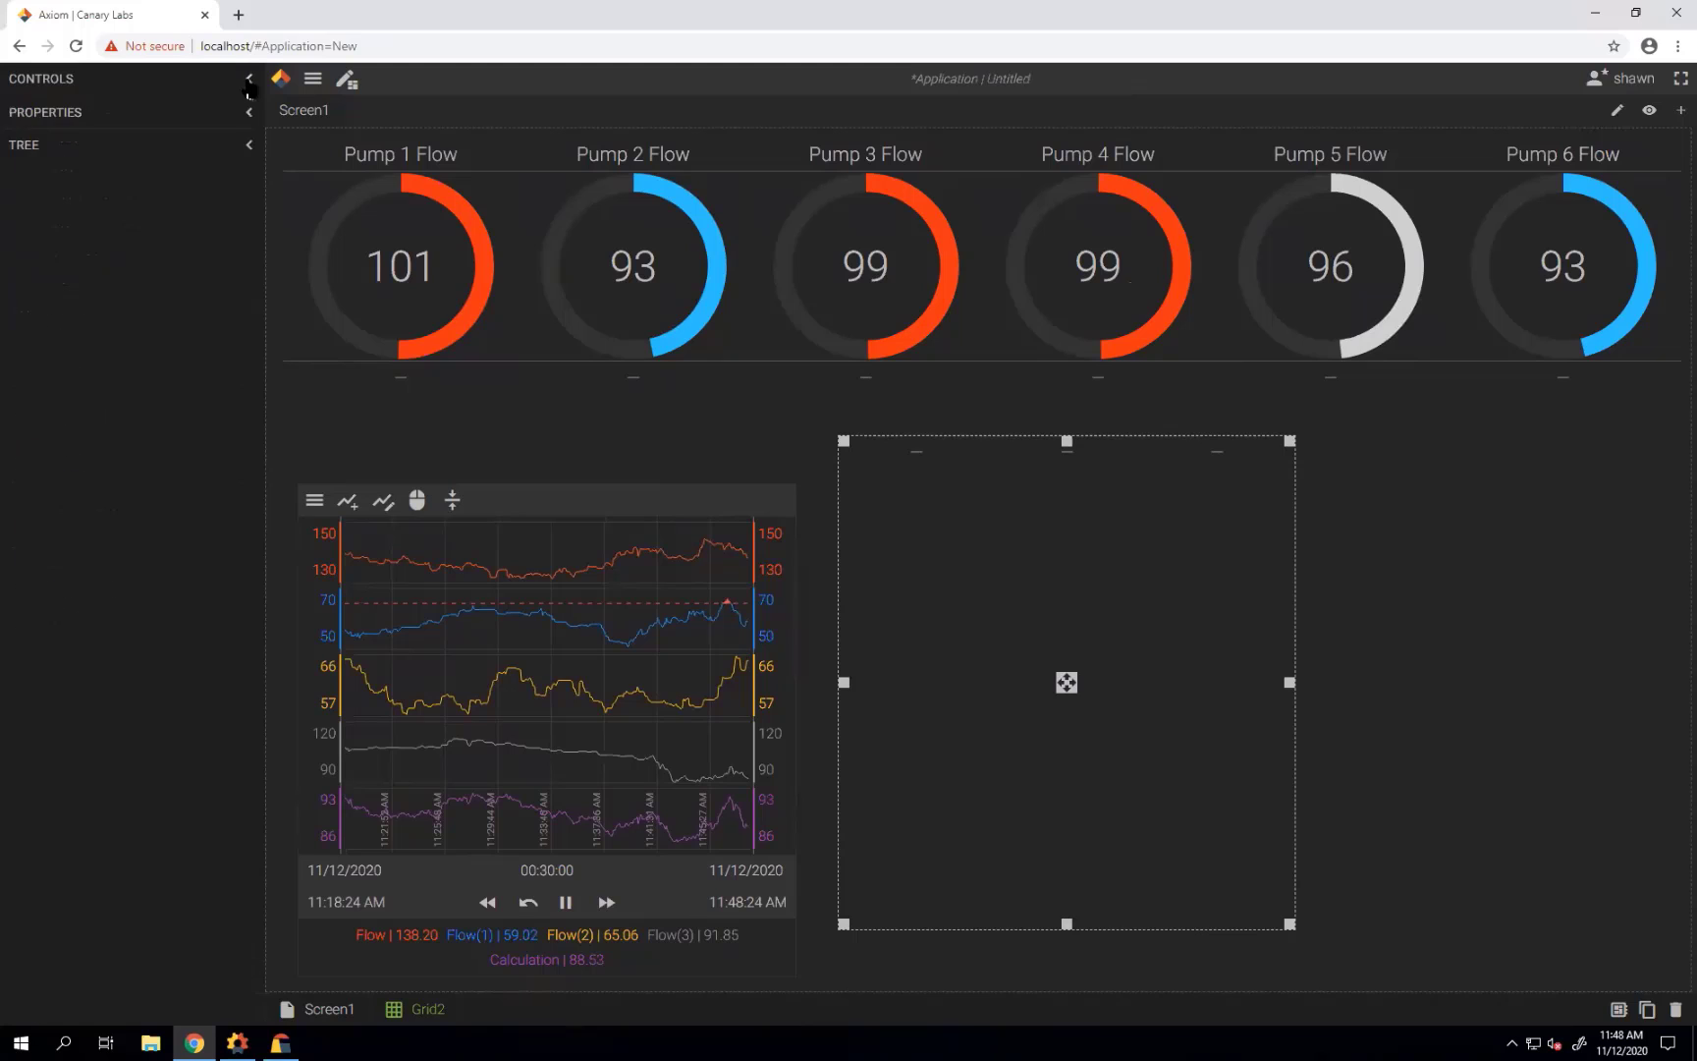
pyautogui.click(251, 120)
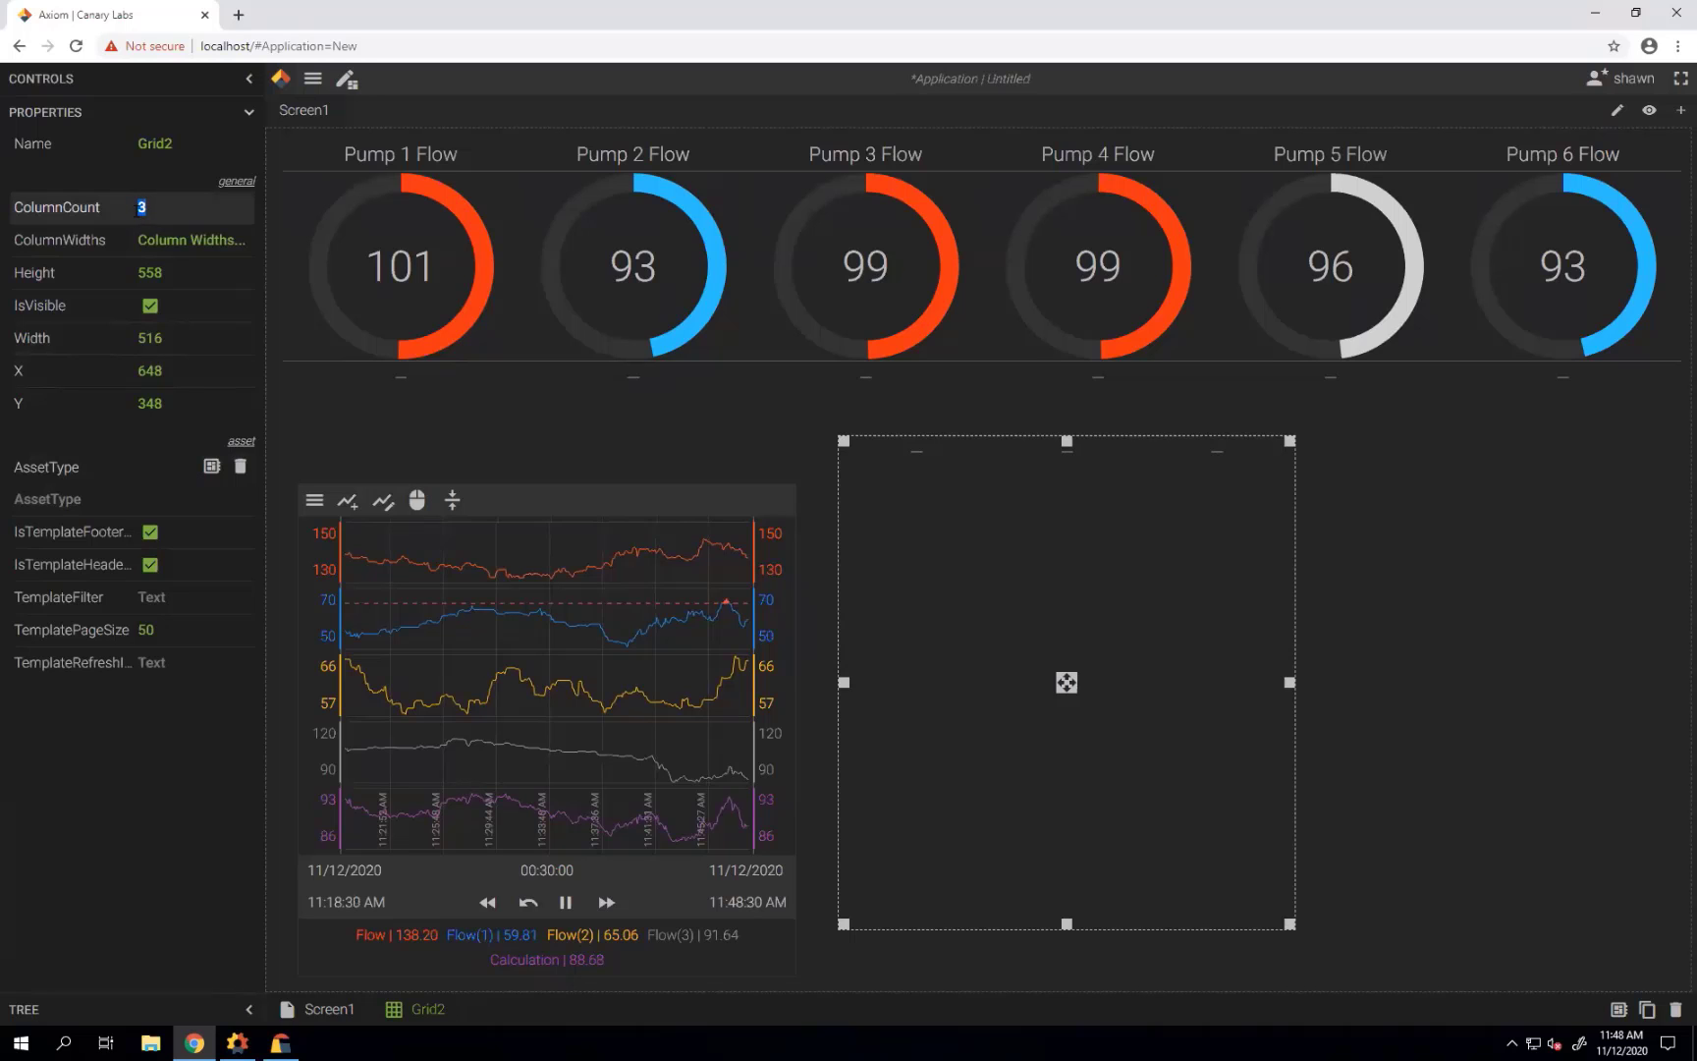
# Set the grid's asset type to Pump in the Facility view, listing all 30 pumps.
pyautogui.click(211, 467)
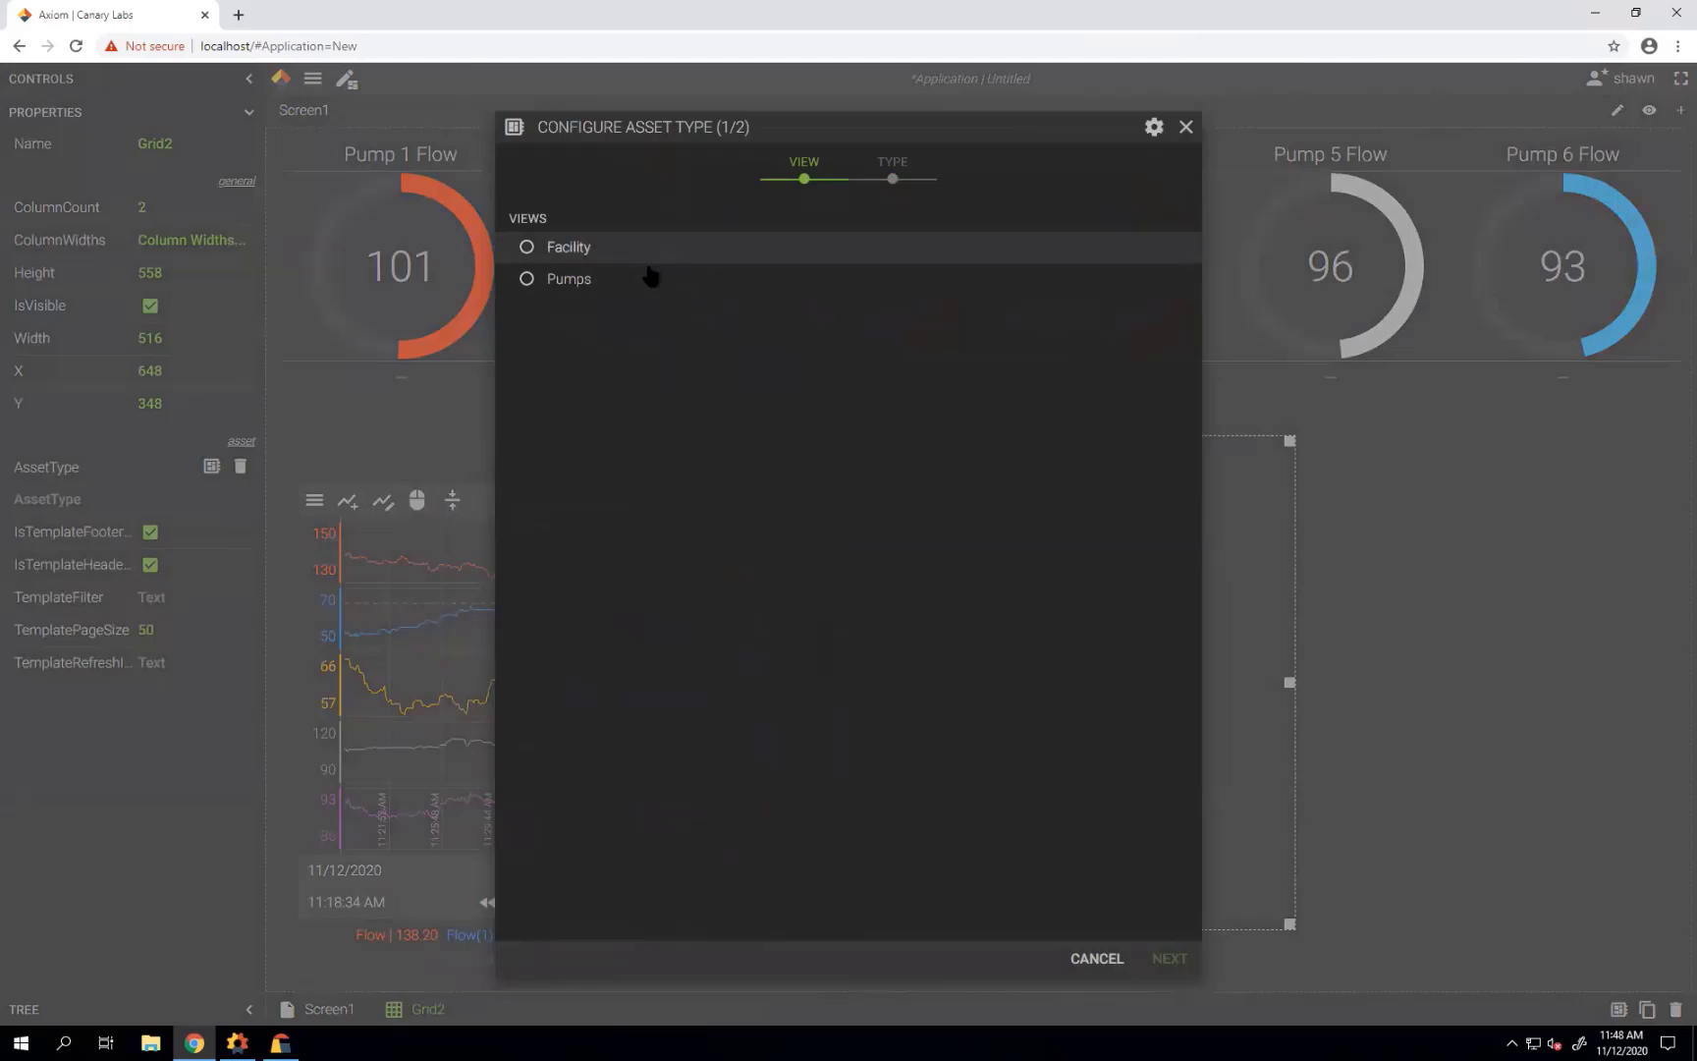
pyautogui.click(629, 255)
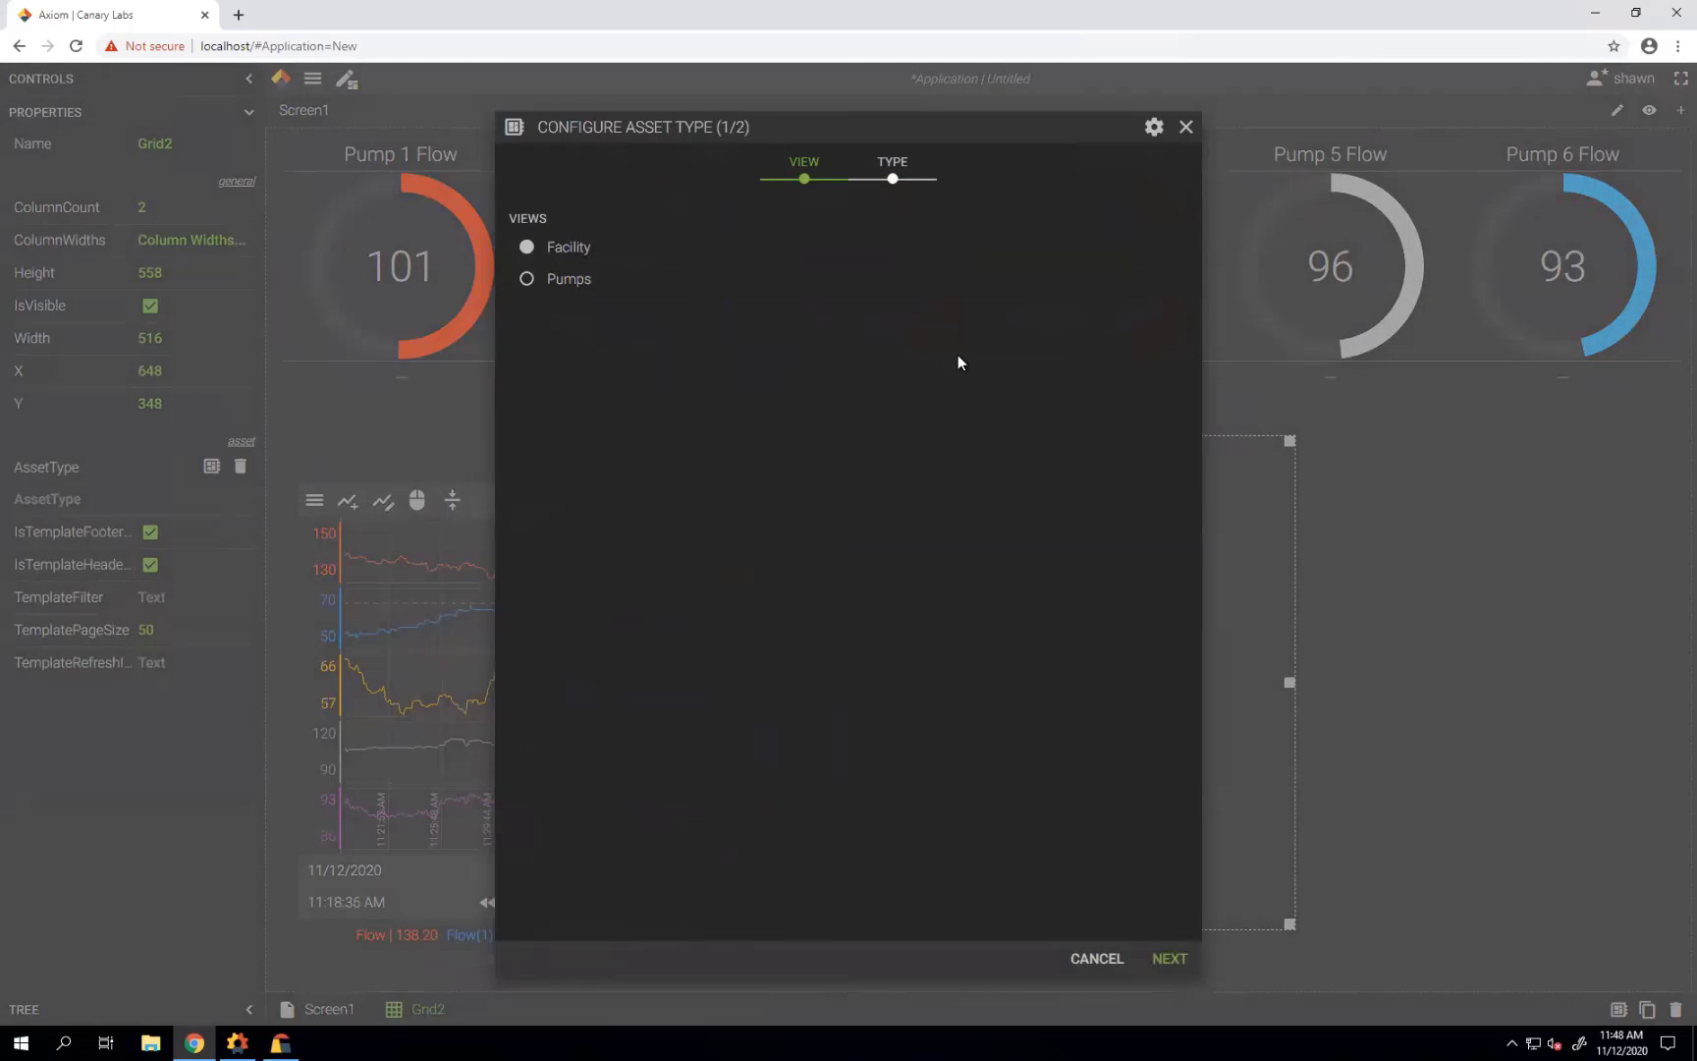
pyautogui.click(893, 181)
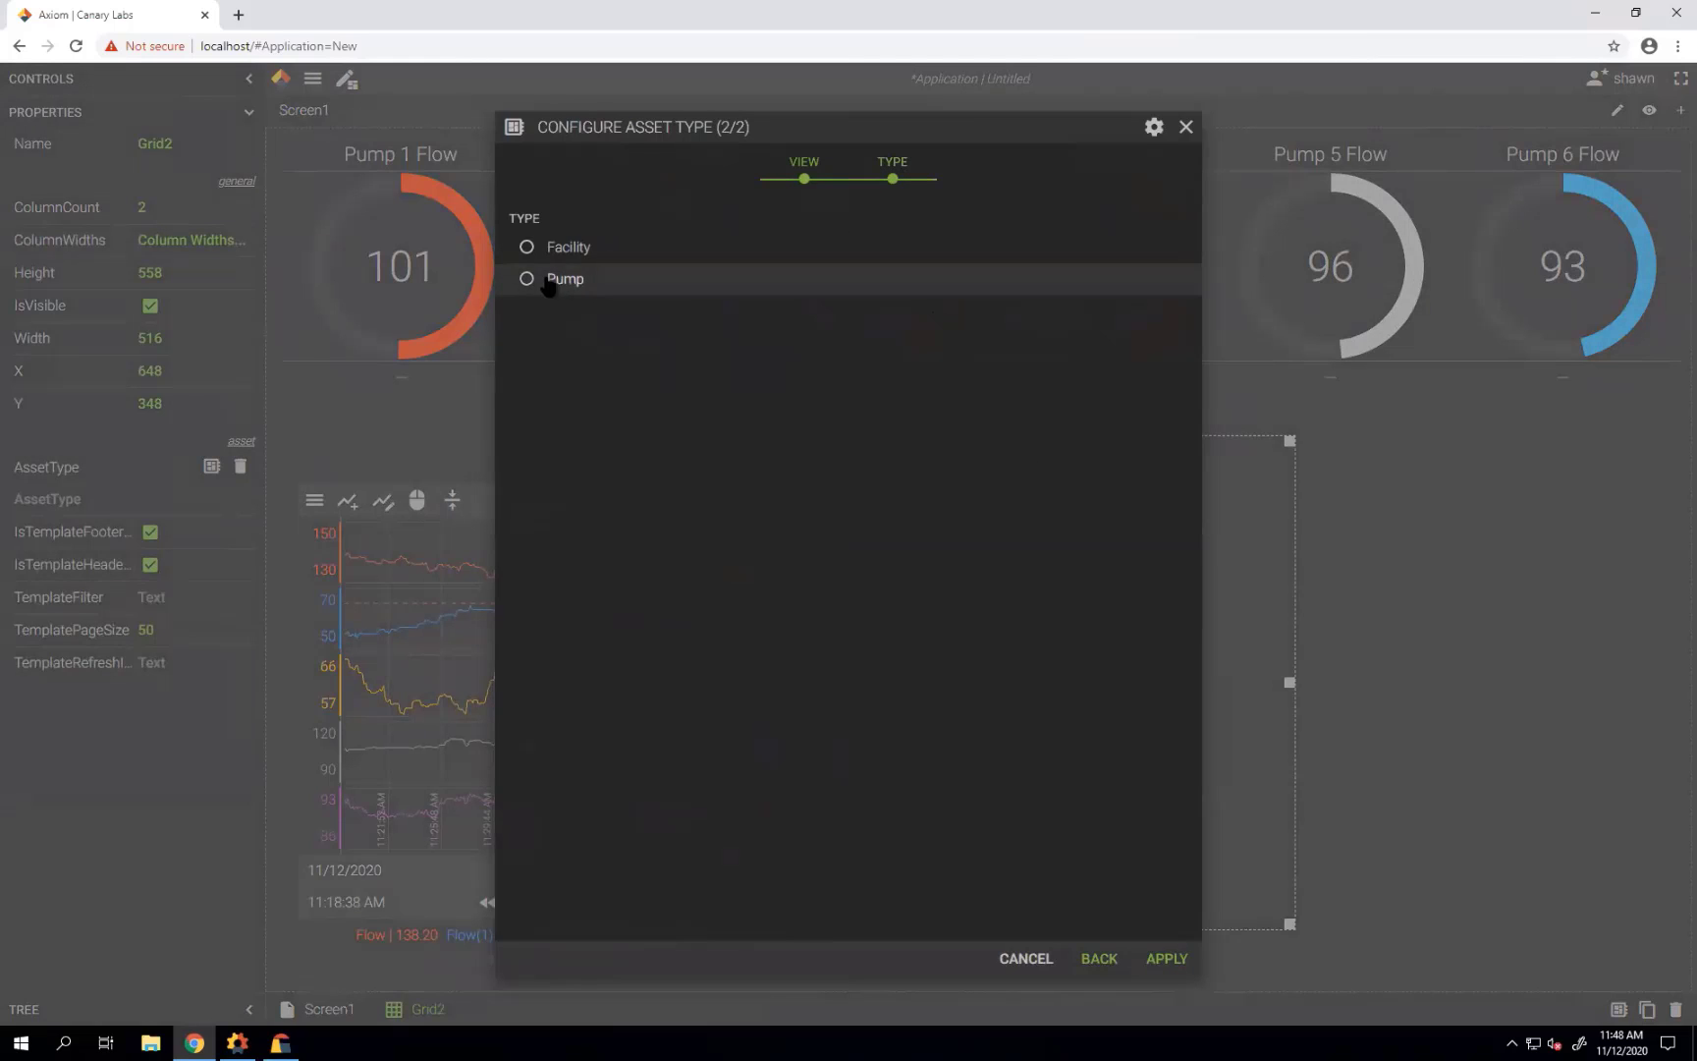
pyautogui.click(549, 282)
pyautogui.click(1170, 967)
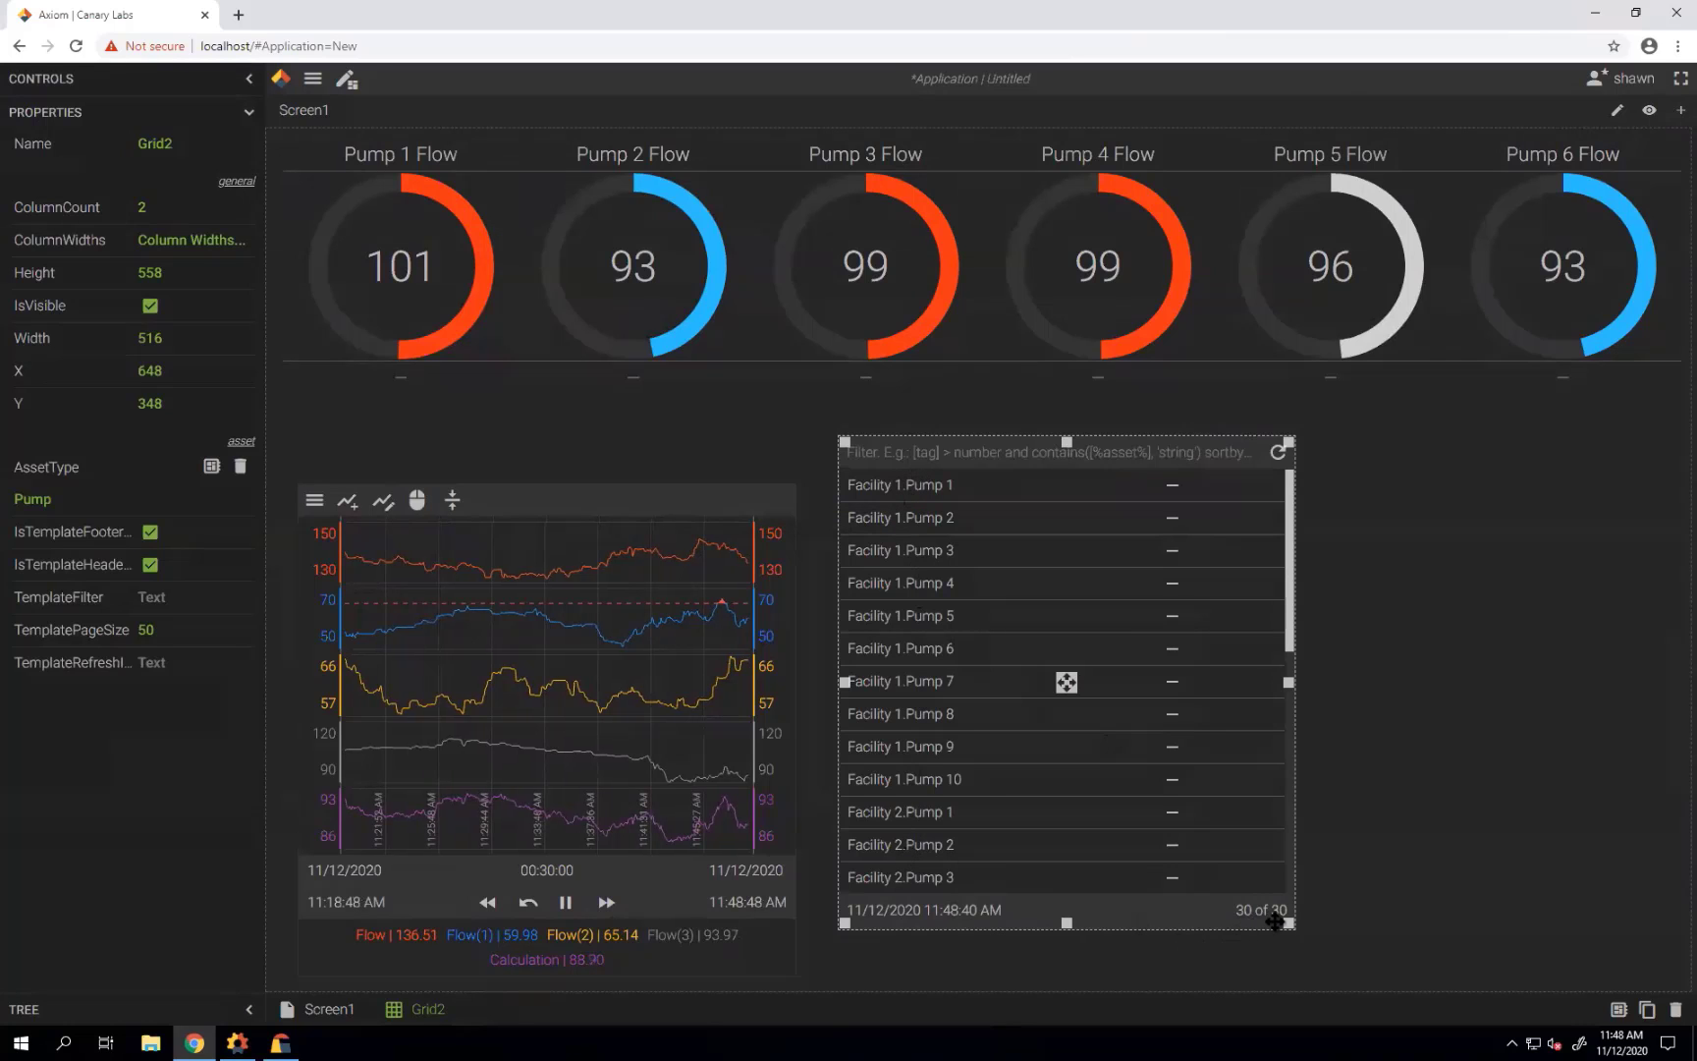
pyautogui.moveTo(1284, 640); pyautogui.dragTo(1287, 547)
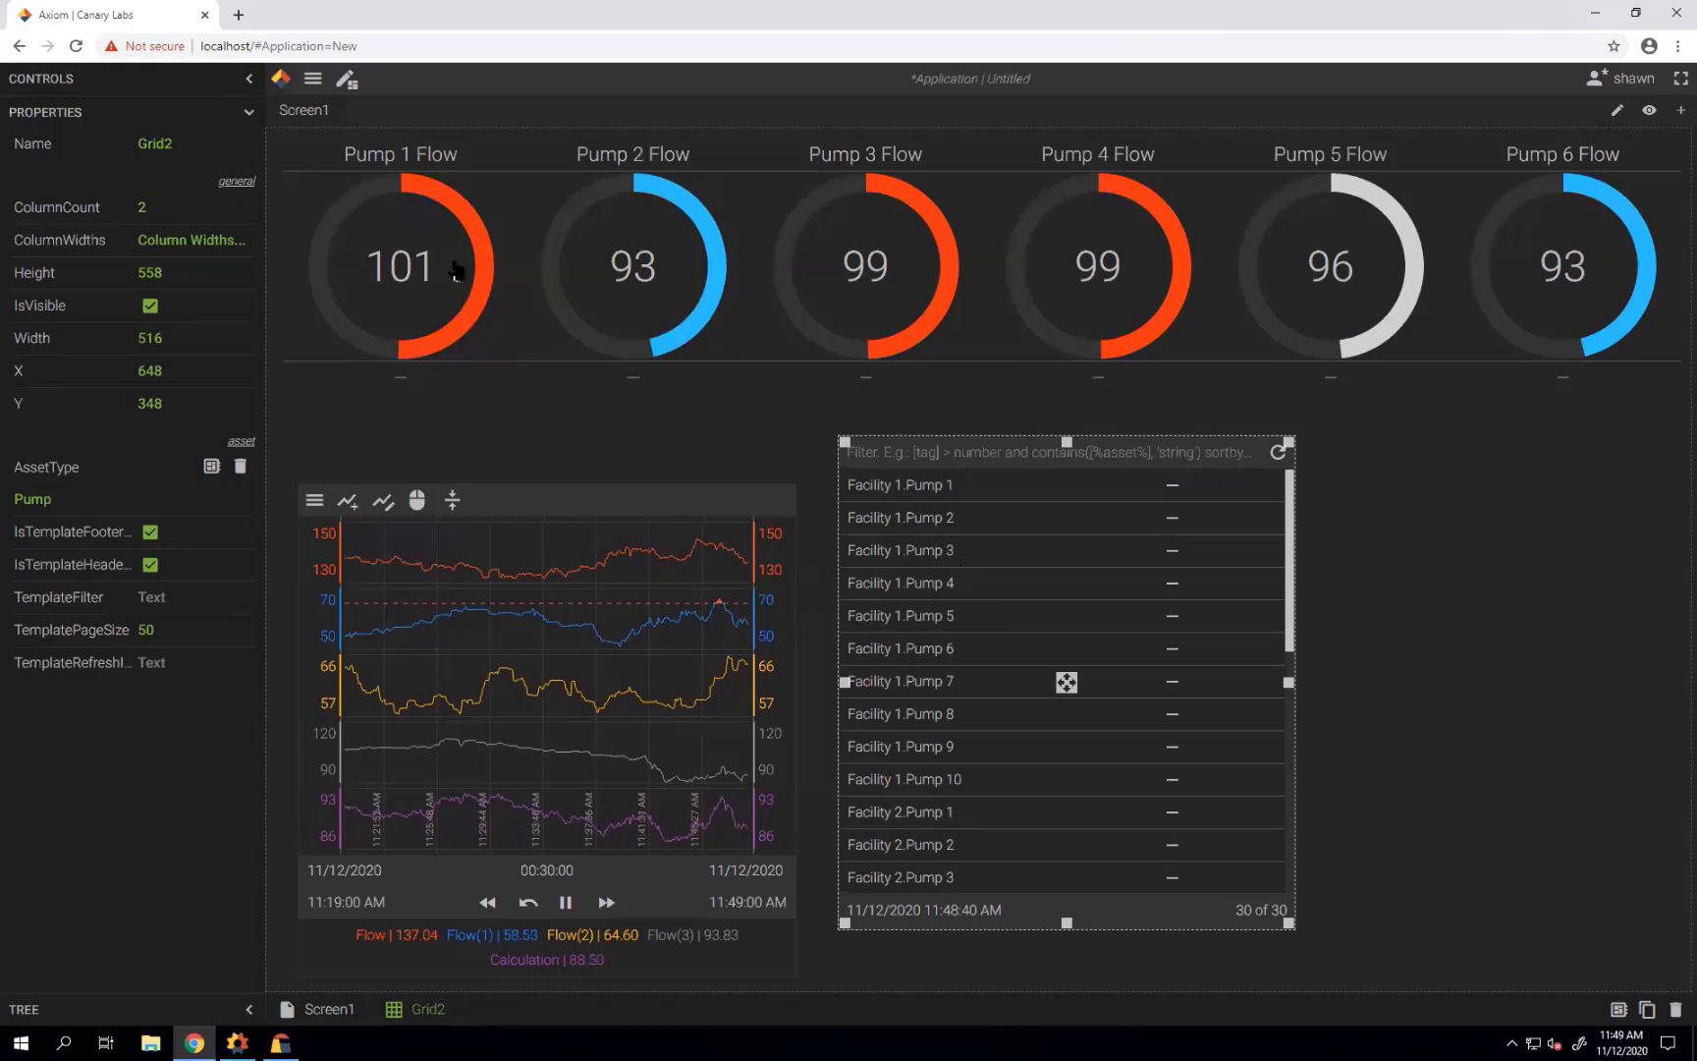
pyautogui.click(248, 112)
# Bind a value box in the Pump 1 row's value cell to Flow, then leave edit mode.
pyautogui.click(248, 80)
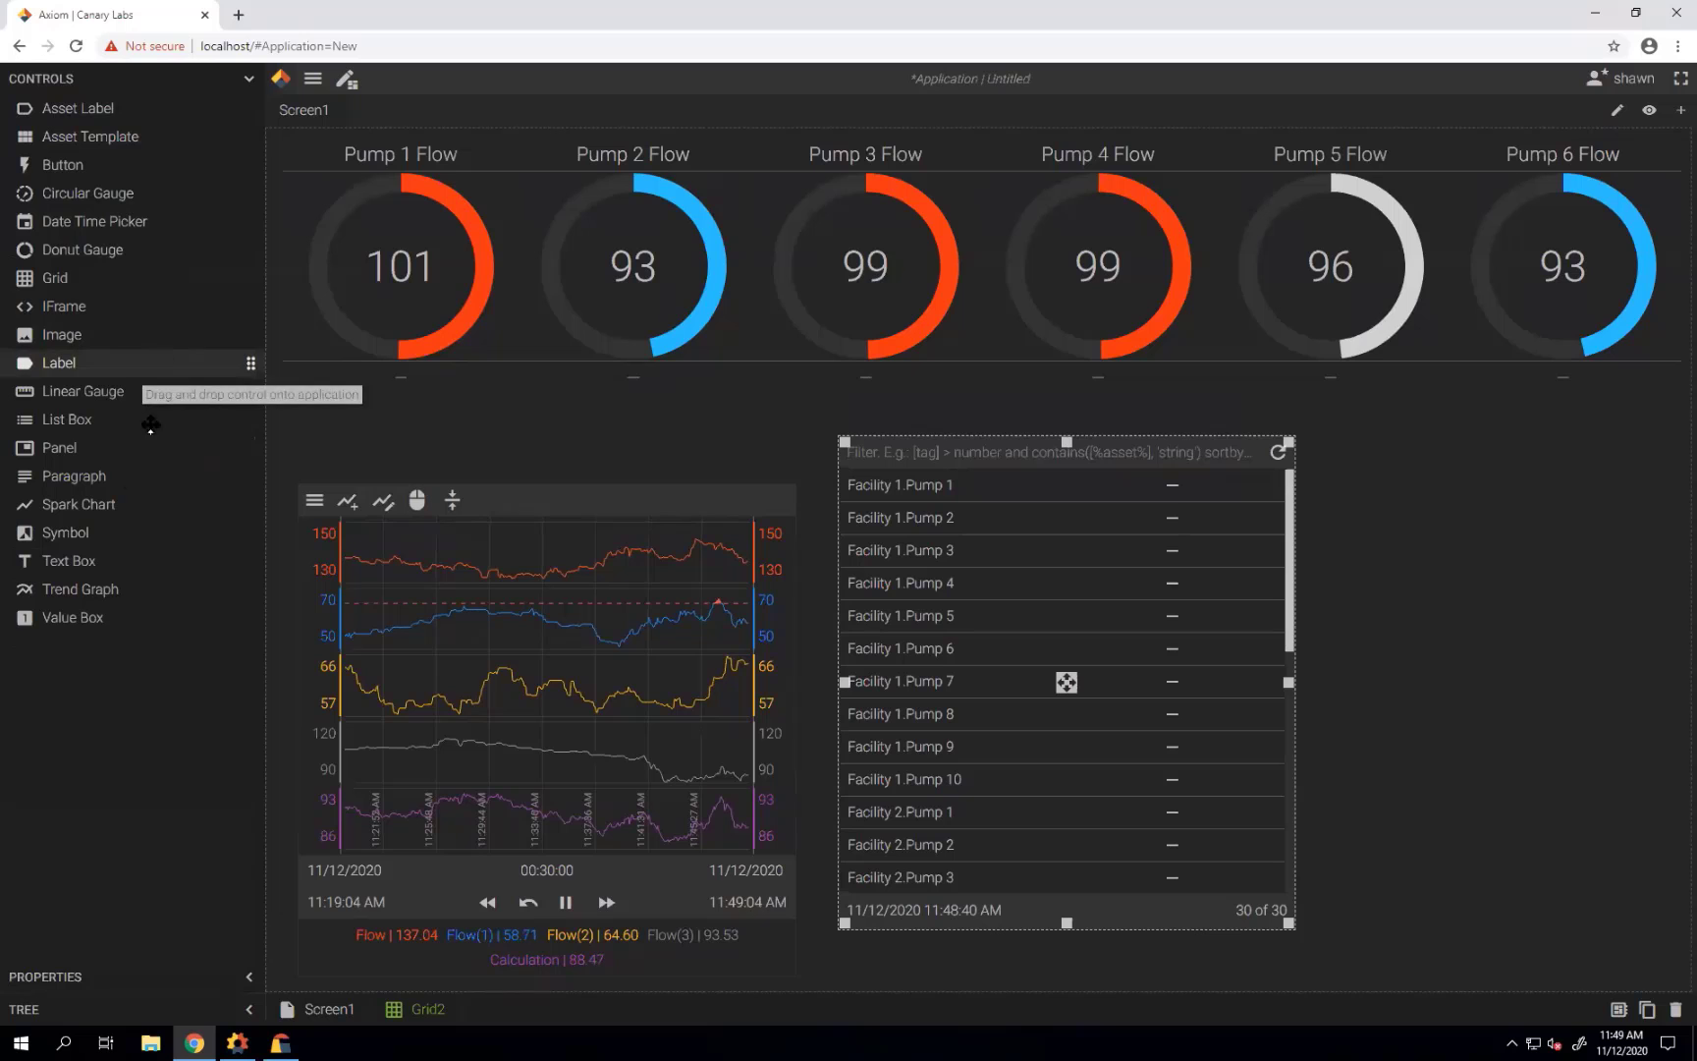
pyautogui.moveTo(167, 618); pyautogui.dragTo(1436, 513)
pyautogui.moveTo(1305, 510); pyautogui.dragTo(1222, 501)
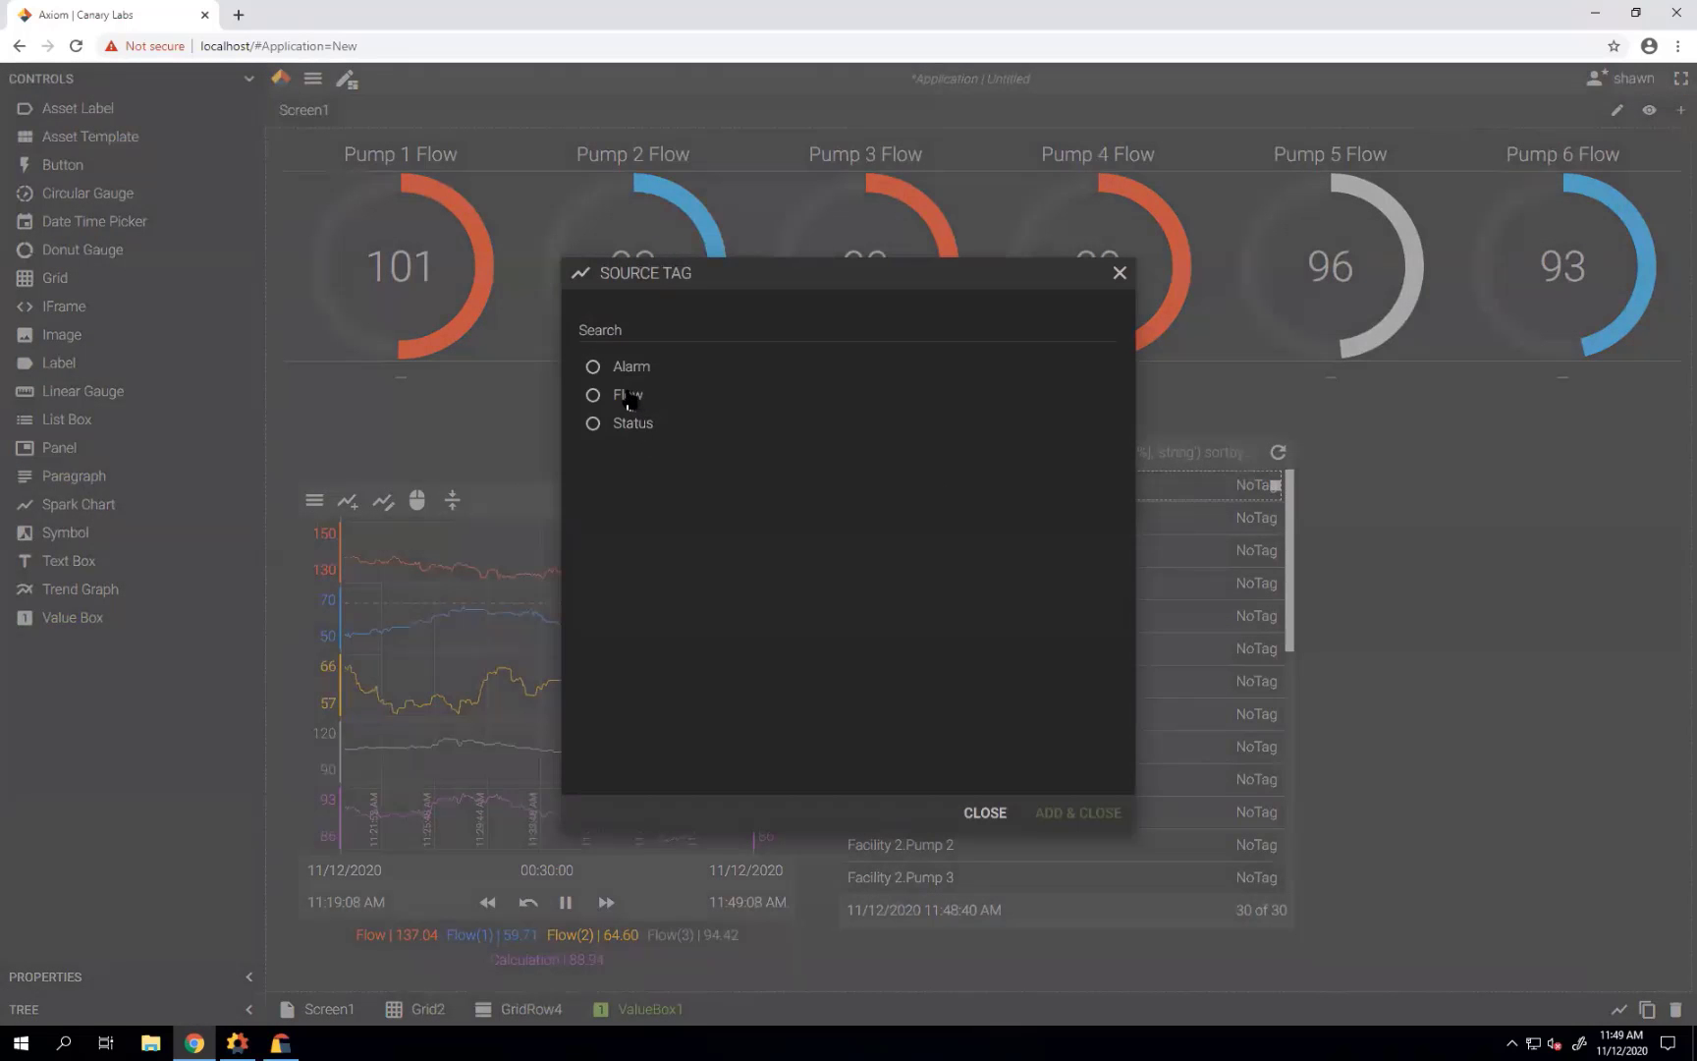
pyautogui.click(626, 399)
pyautogui.click(1073, 813)
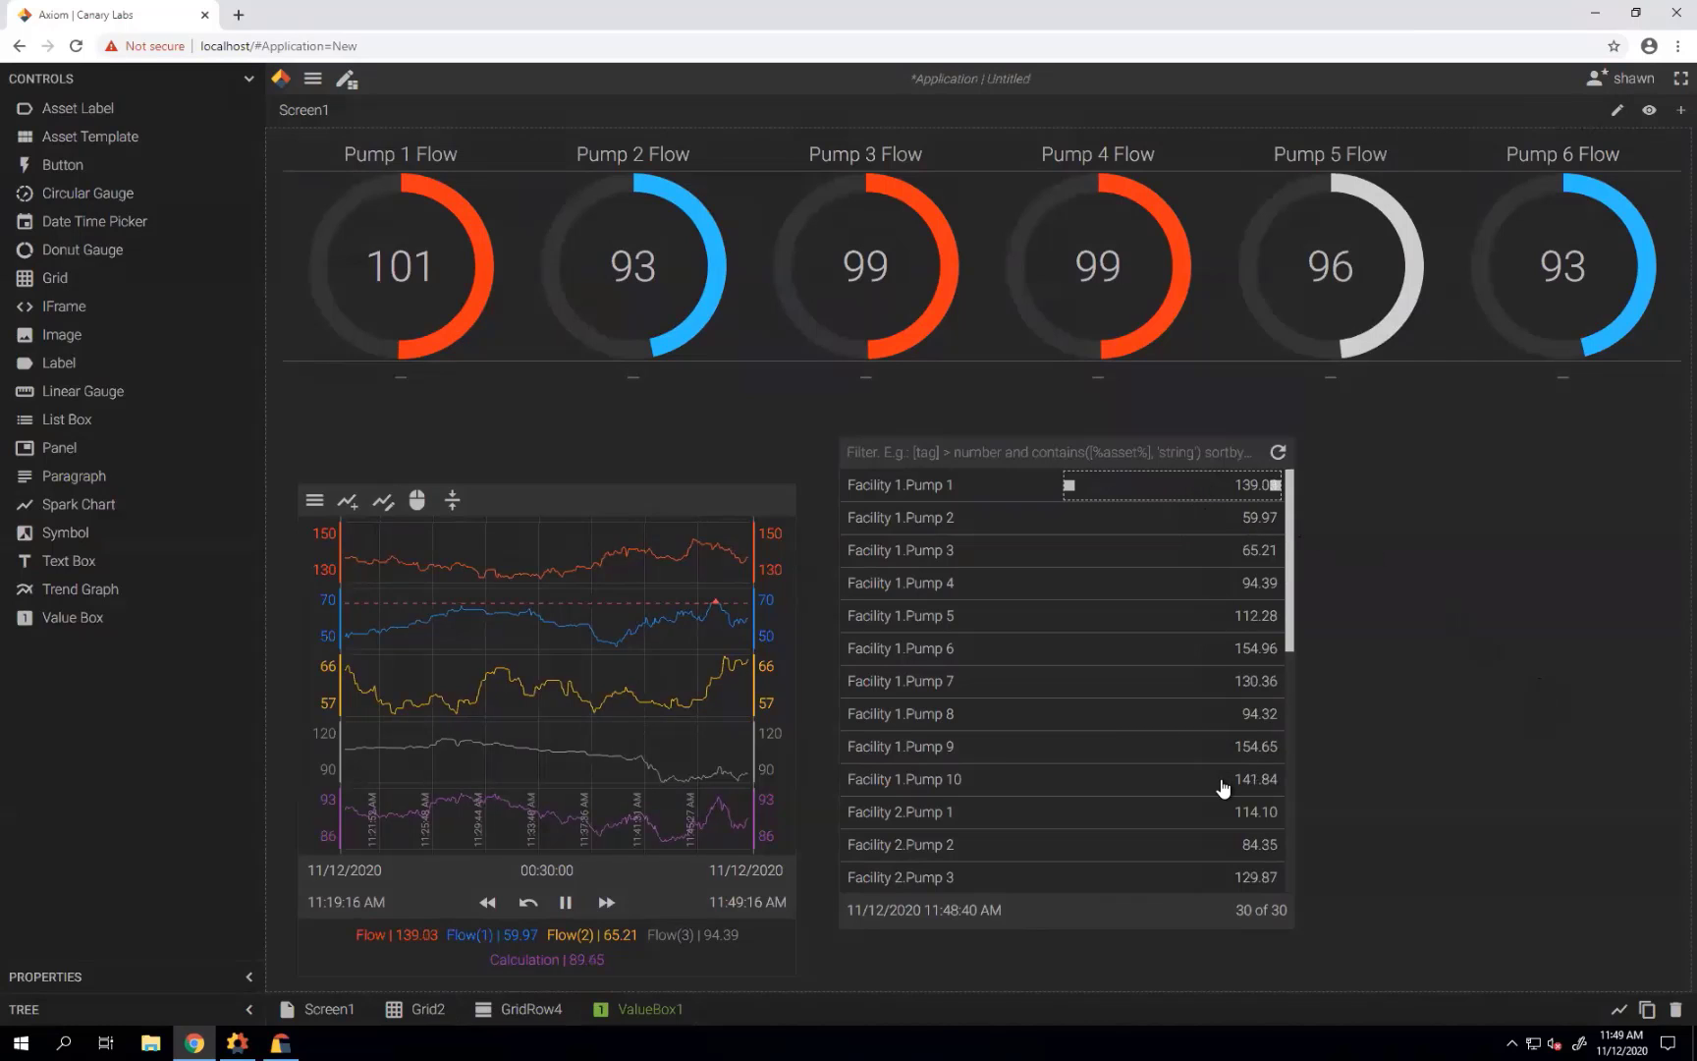
pyautogui.click(347, 79)
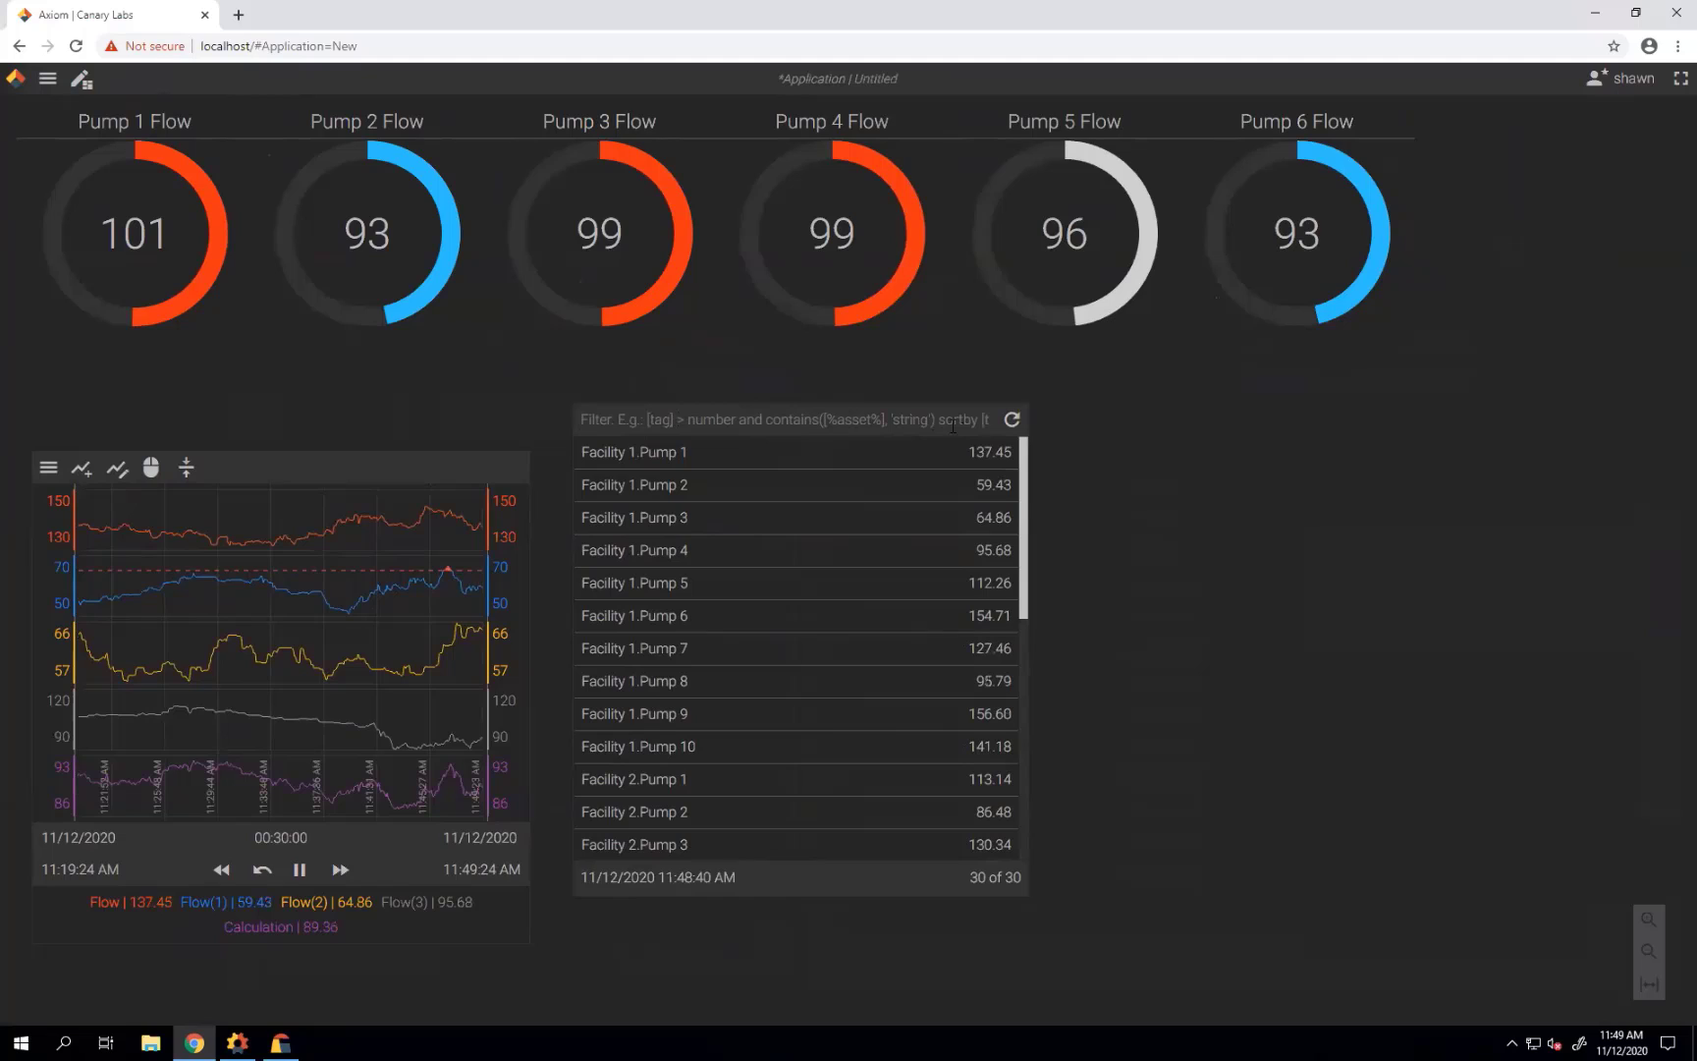
# Enter the grid filter 'sortby [Flow] desc' to list pumps by highest Flow first.
pyautogui.click(952, 425)
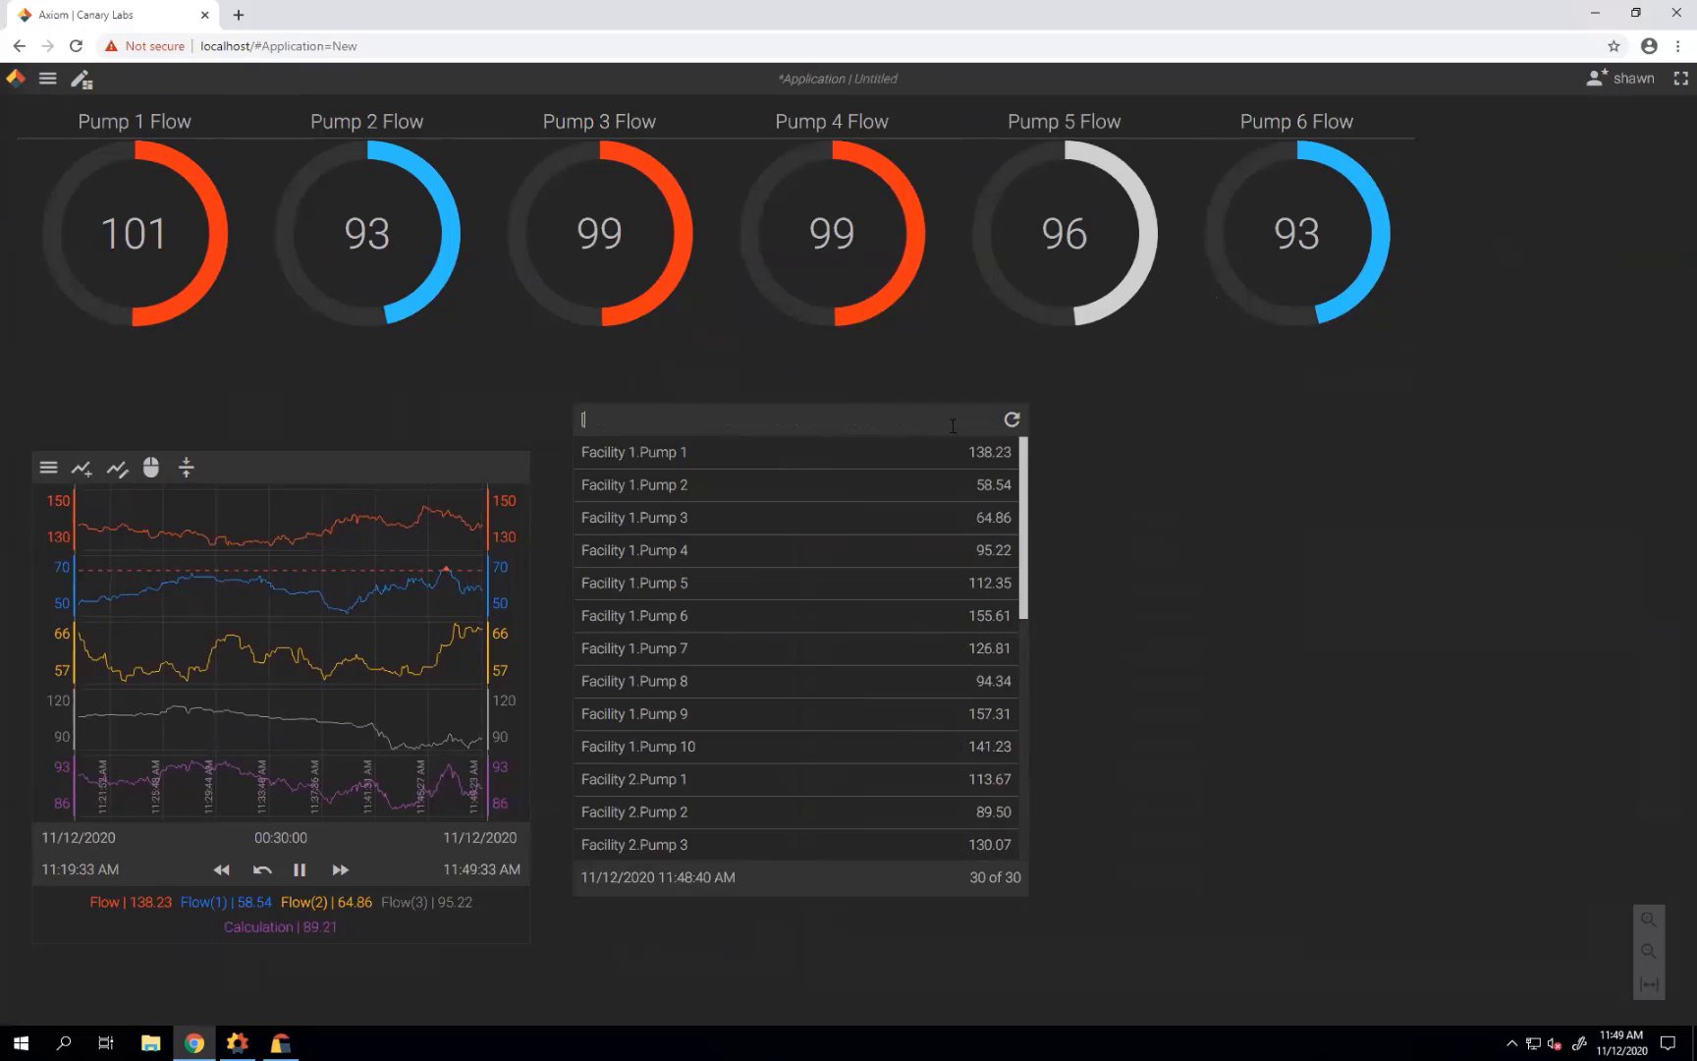
pyautogui.write('sortby ')
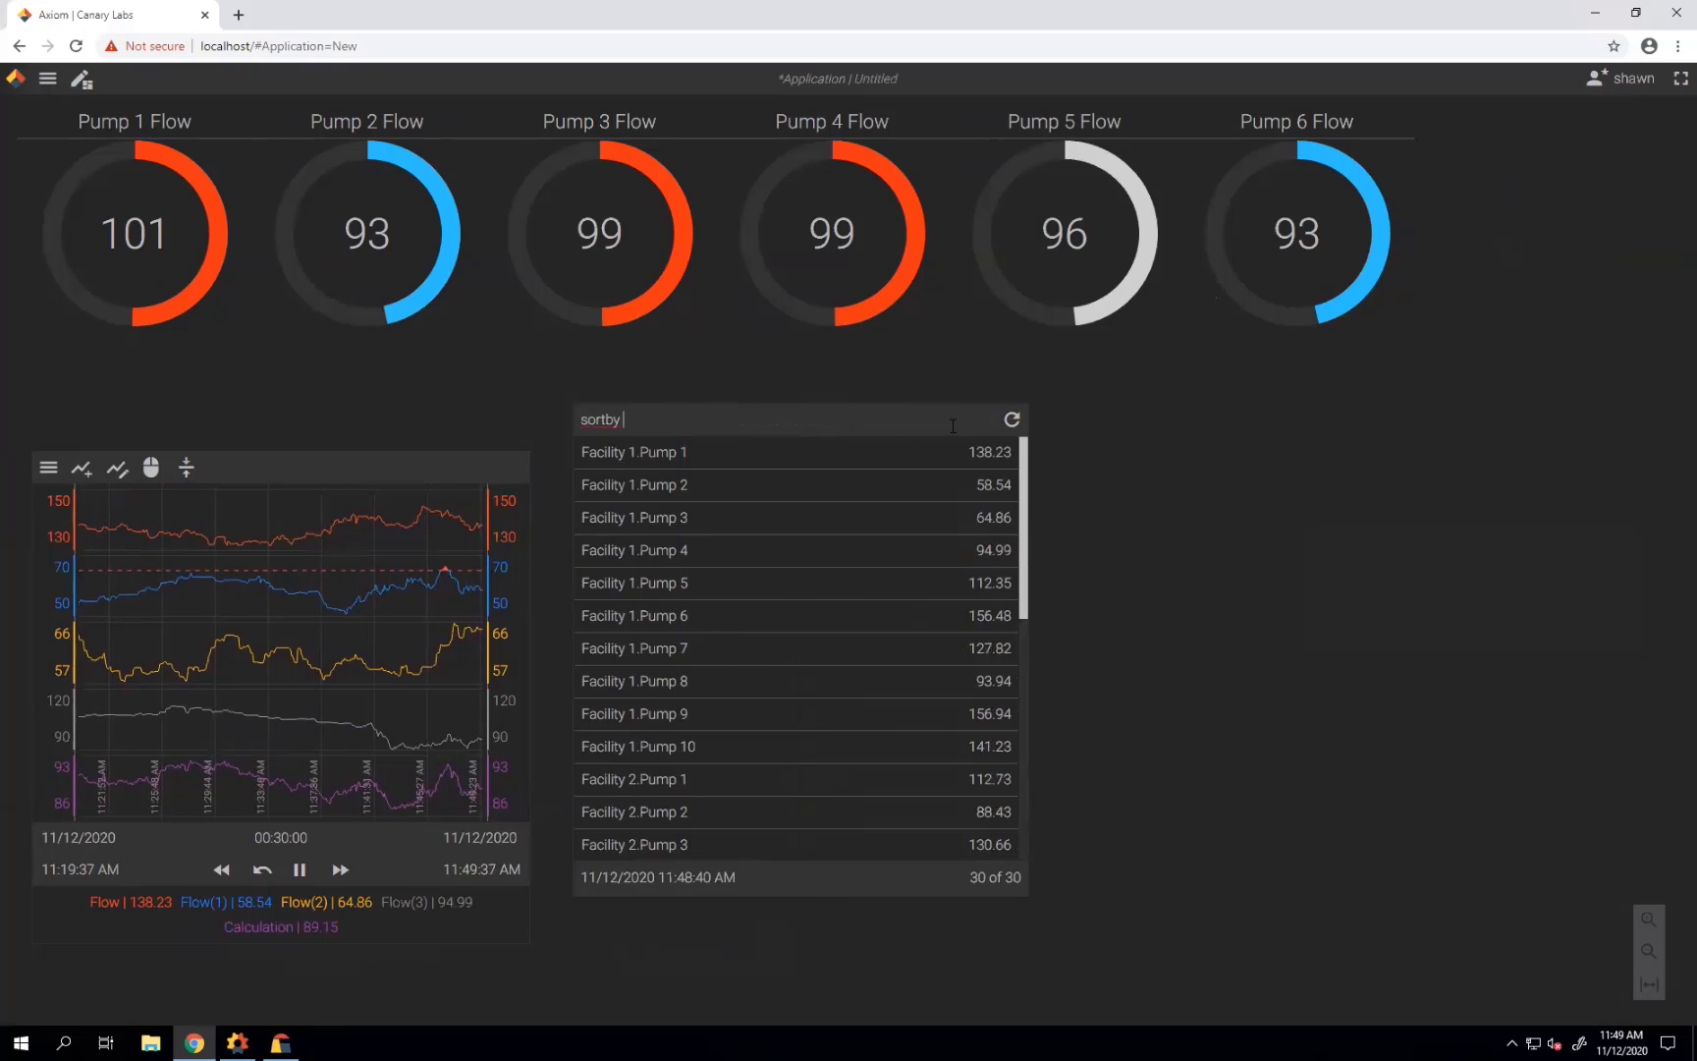
pyautogui.write('[Flow')
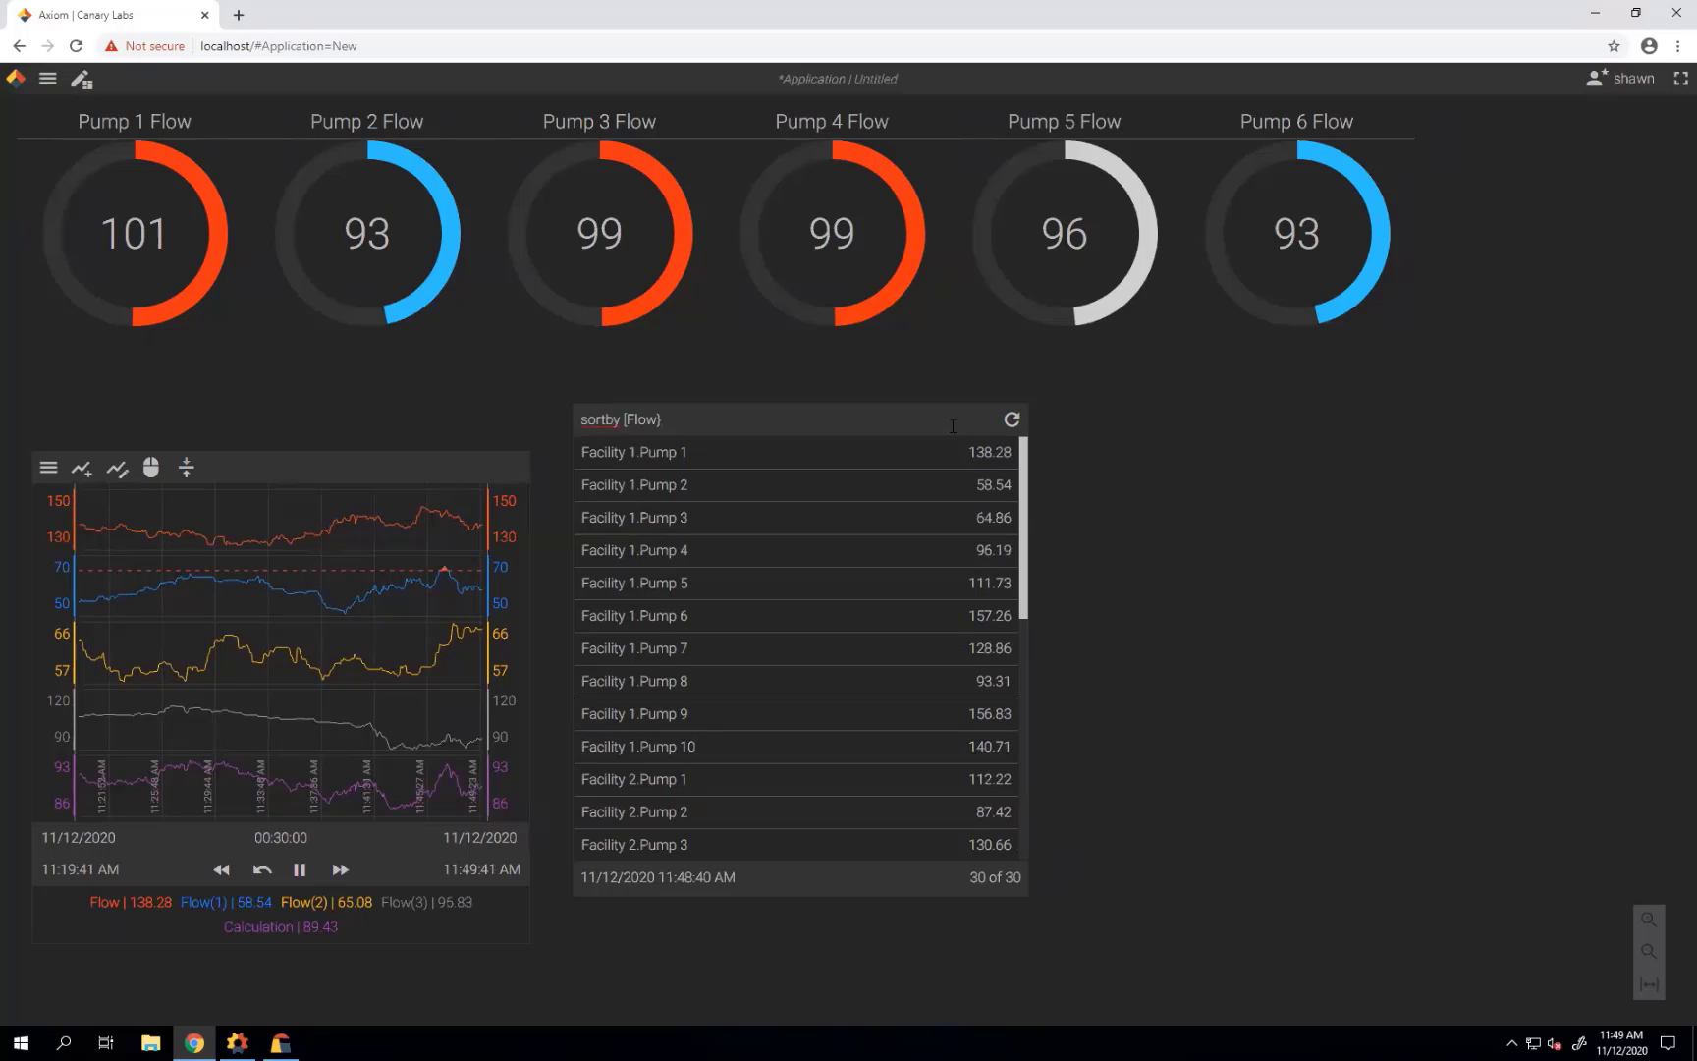
pyautogui.write('] desc')
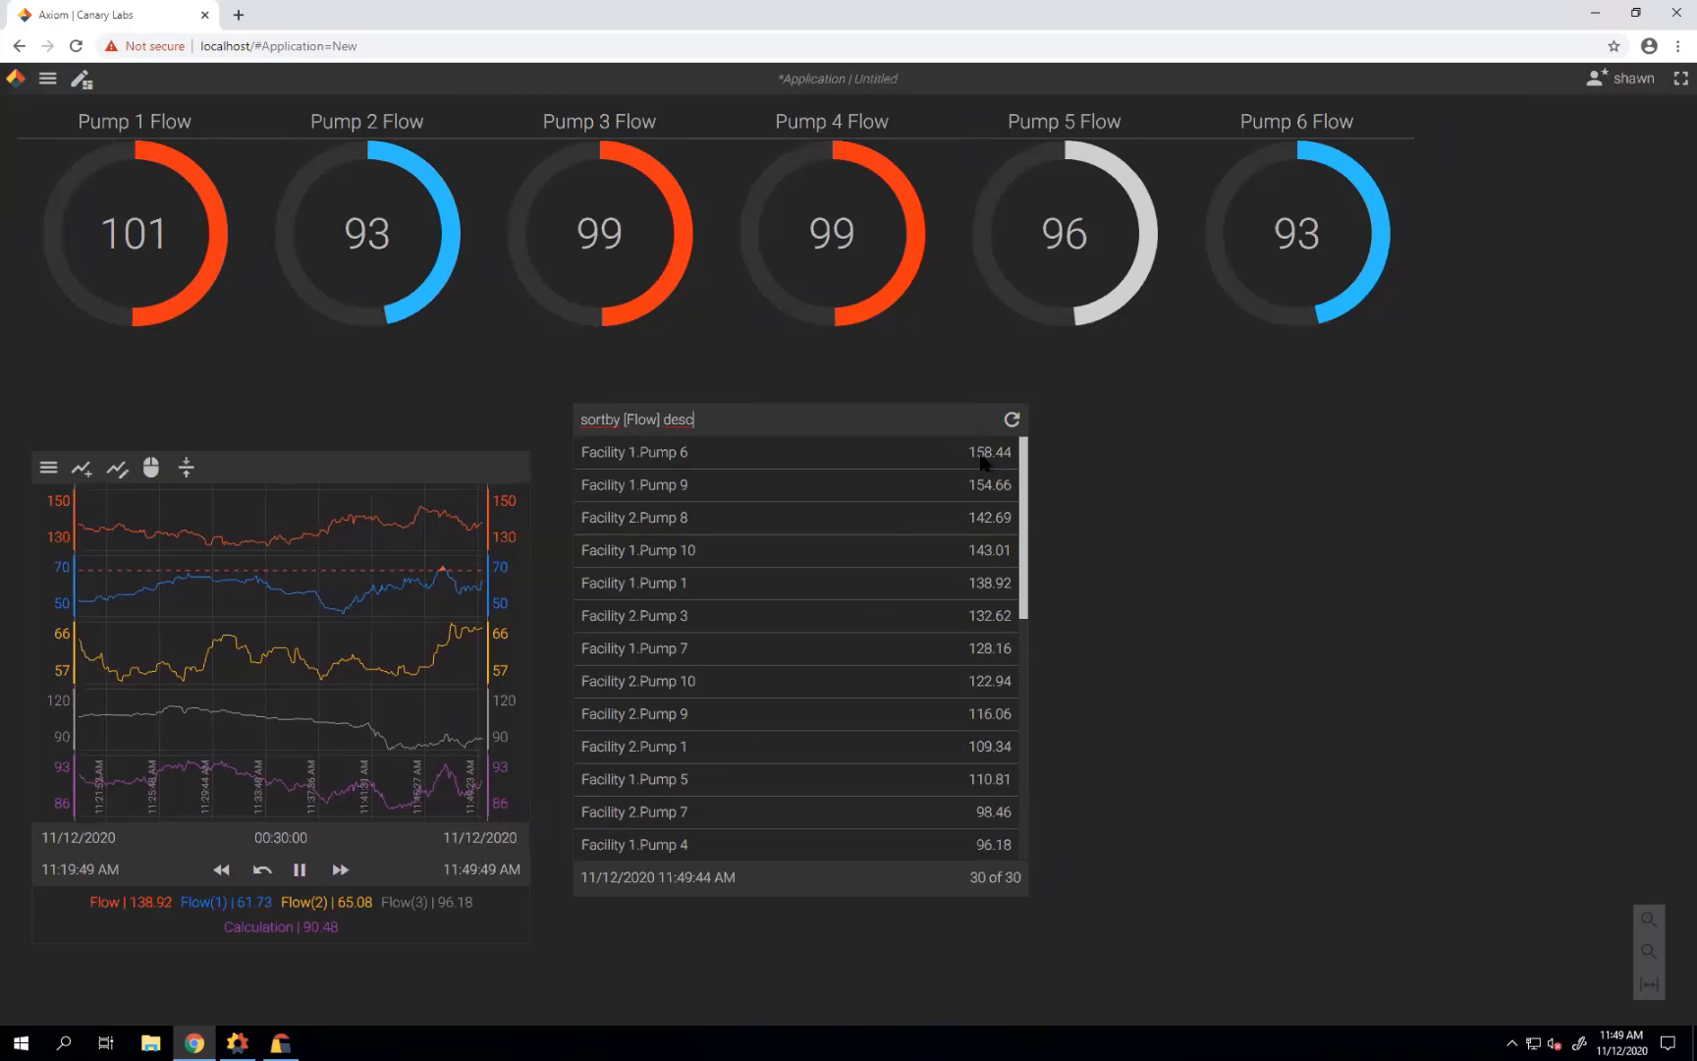
pyautogui.moveTo(1028, 609); pyautogui.dragTo(1041, 852)
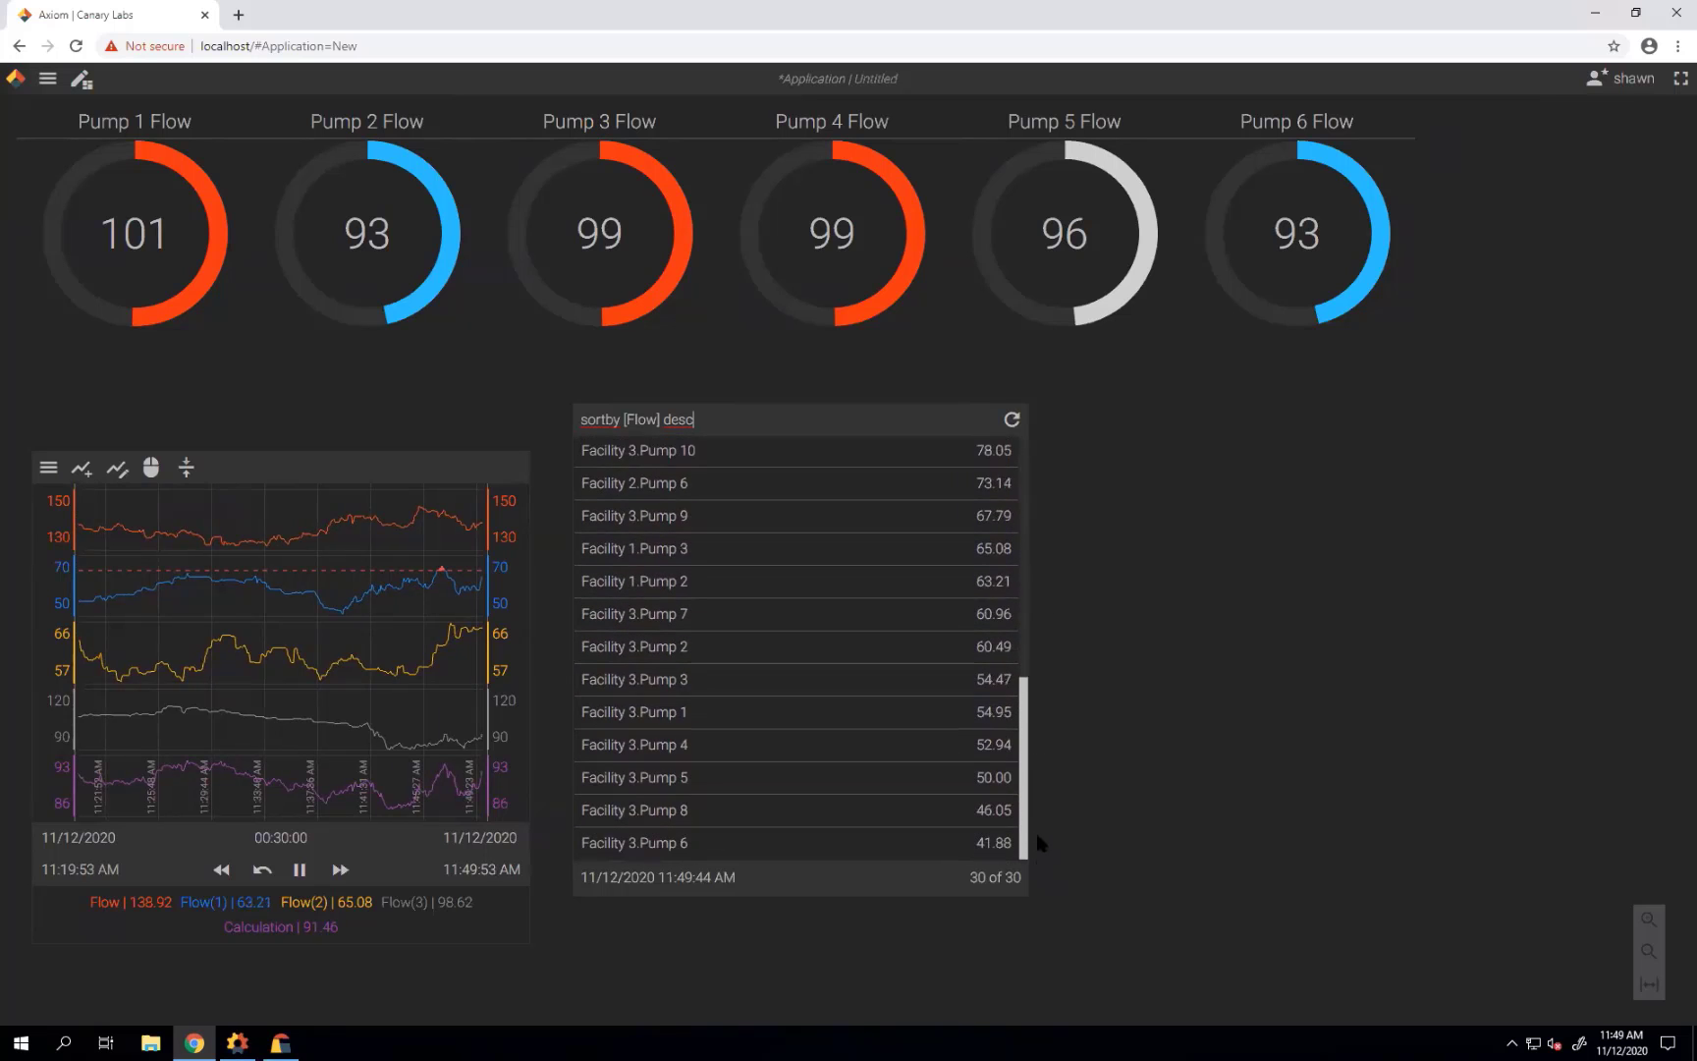
pyautogui.scroll(6, 825, 554)
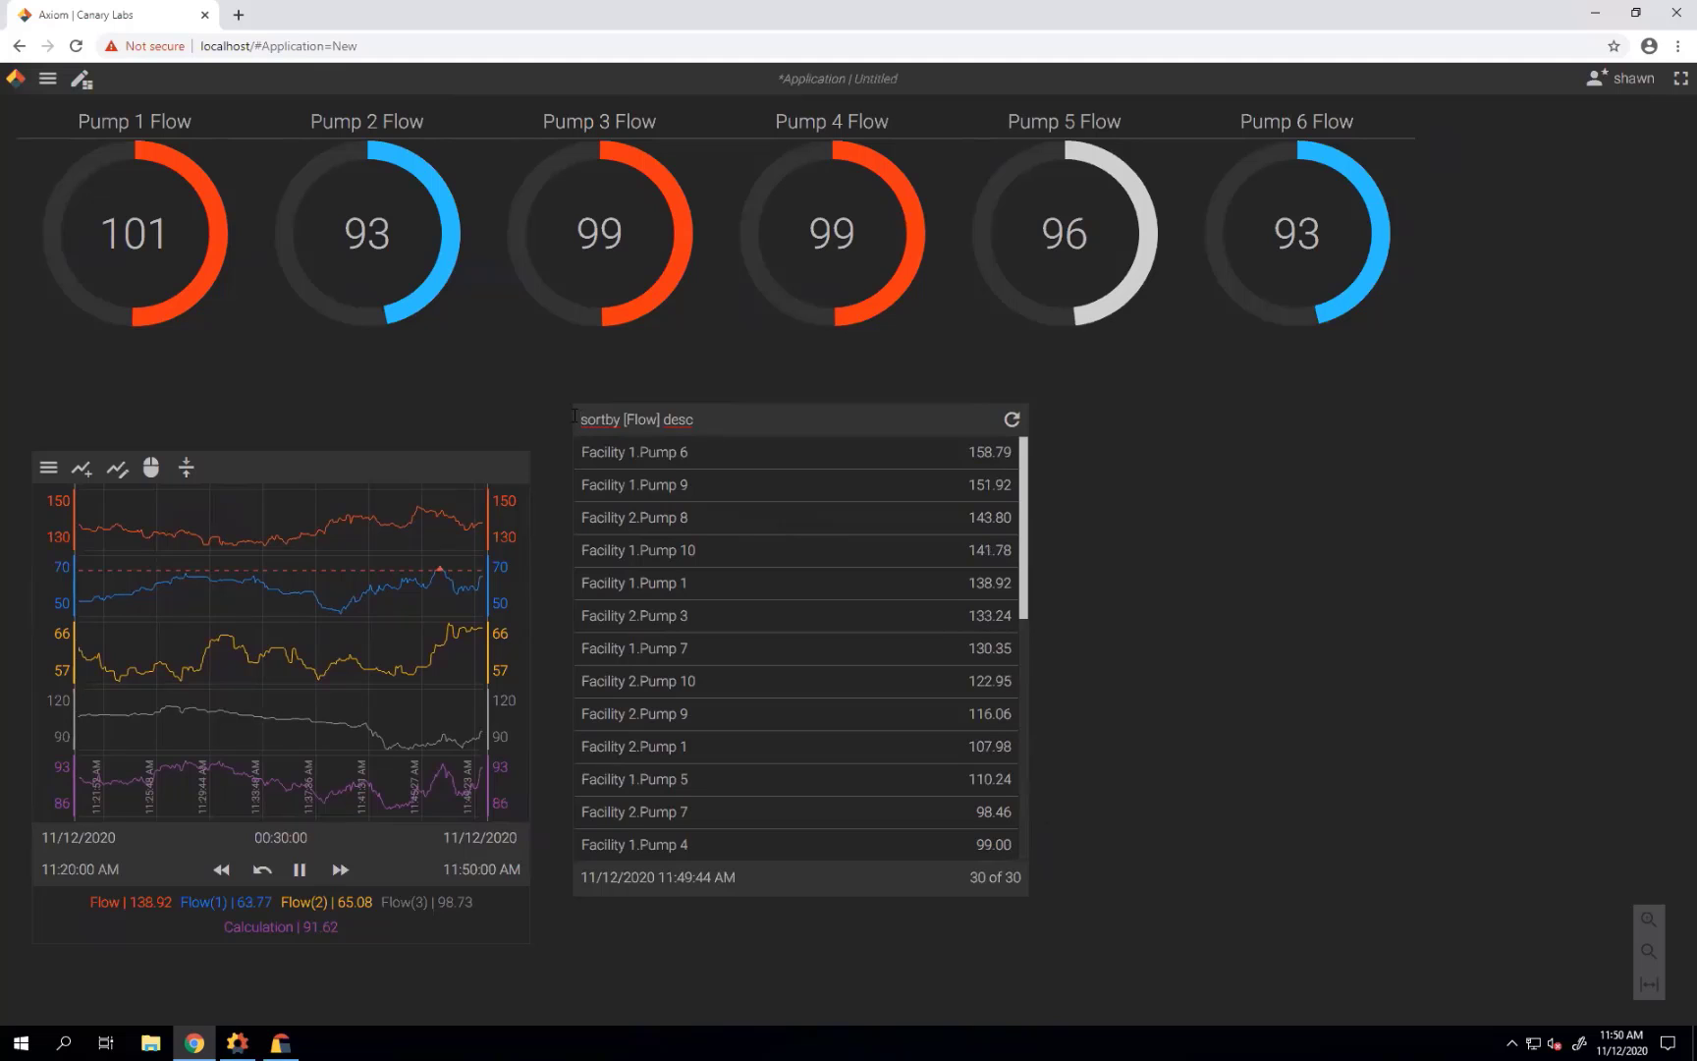
# Prefix the filter with '[Flow] > 115' and begin saving the application.
pyautogui.write('[Flow')
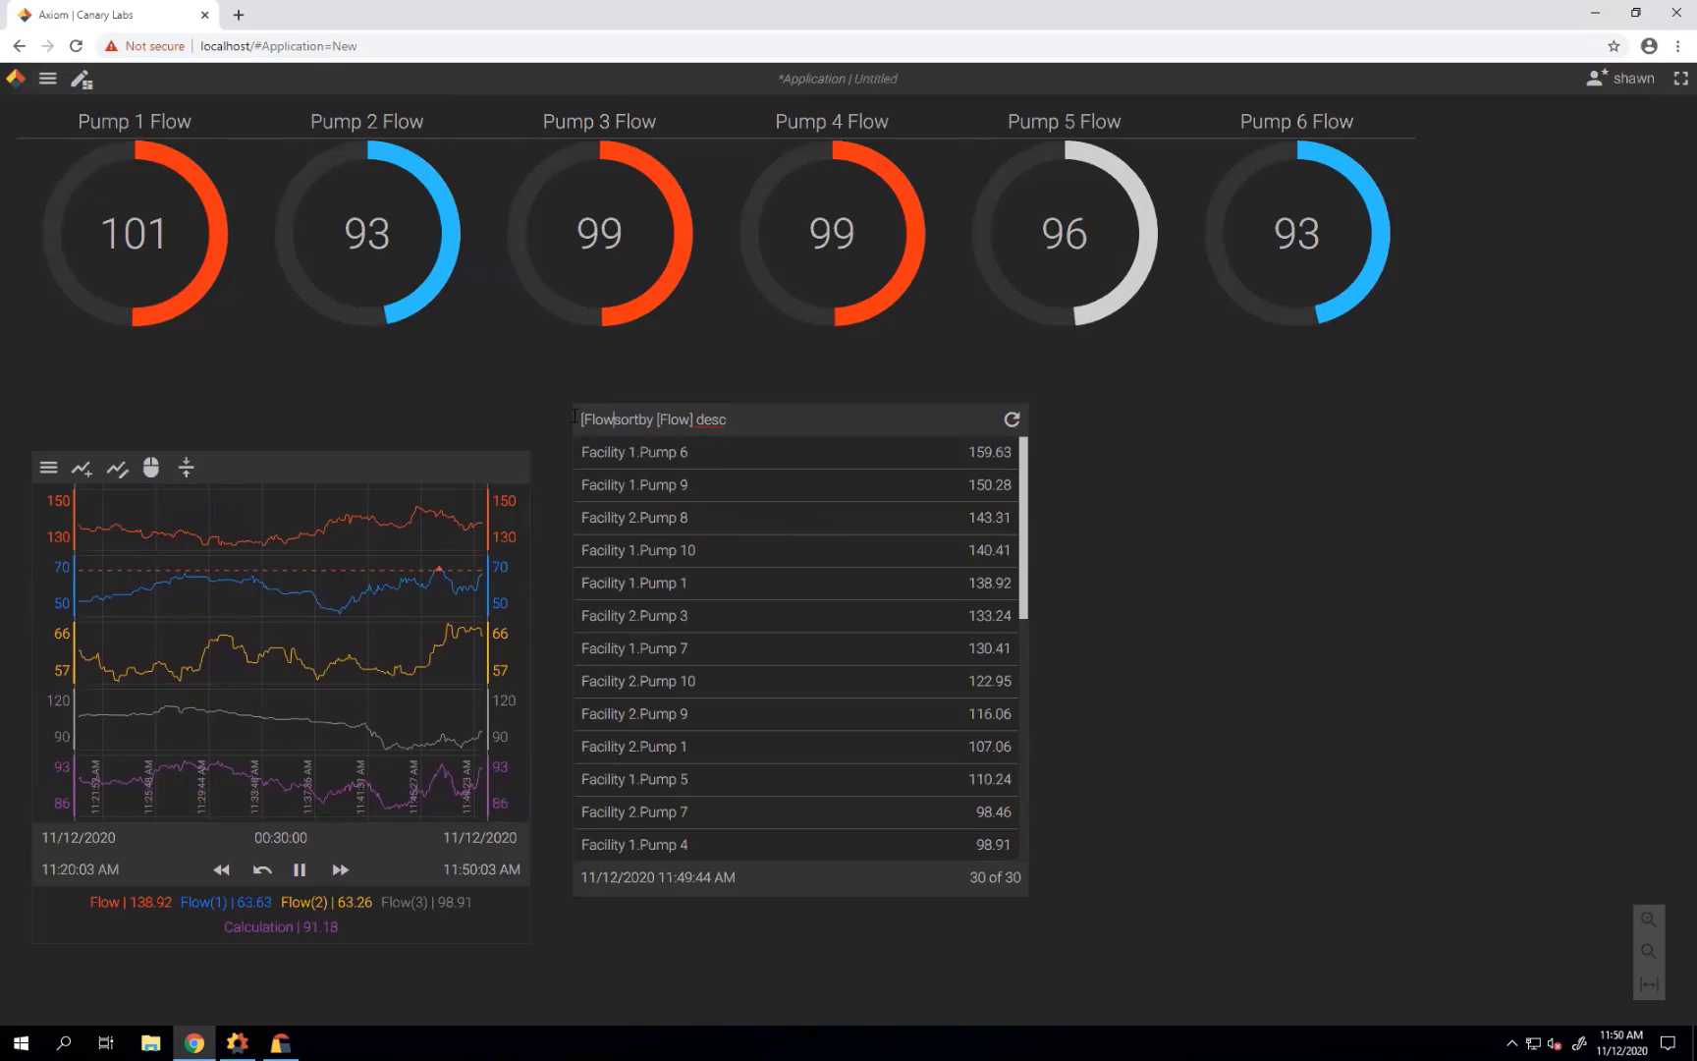
pyautogui.write(']')
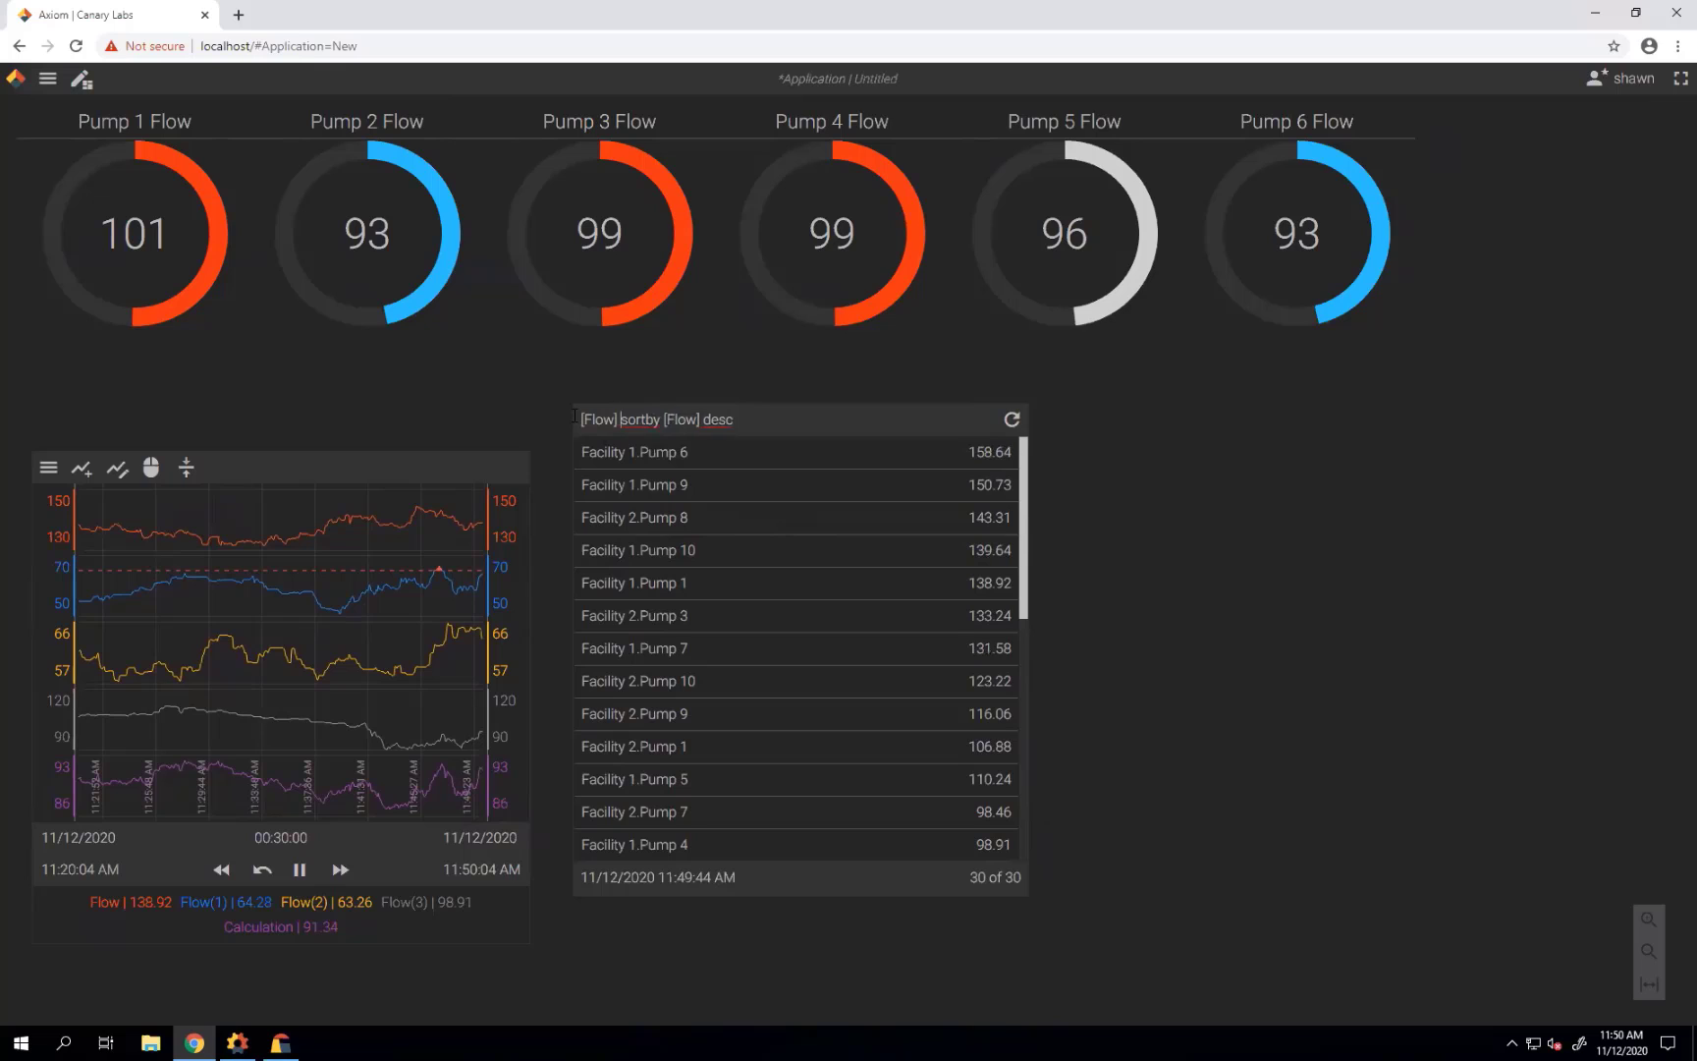
pyautogui.write(' >')
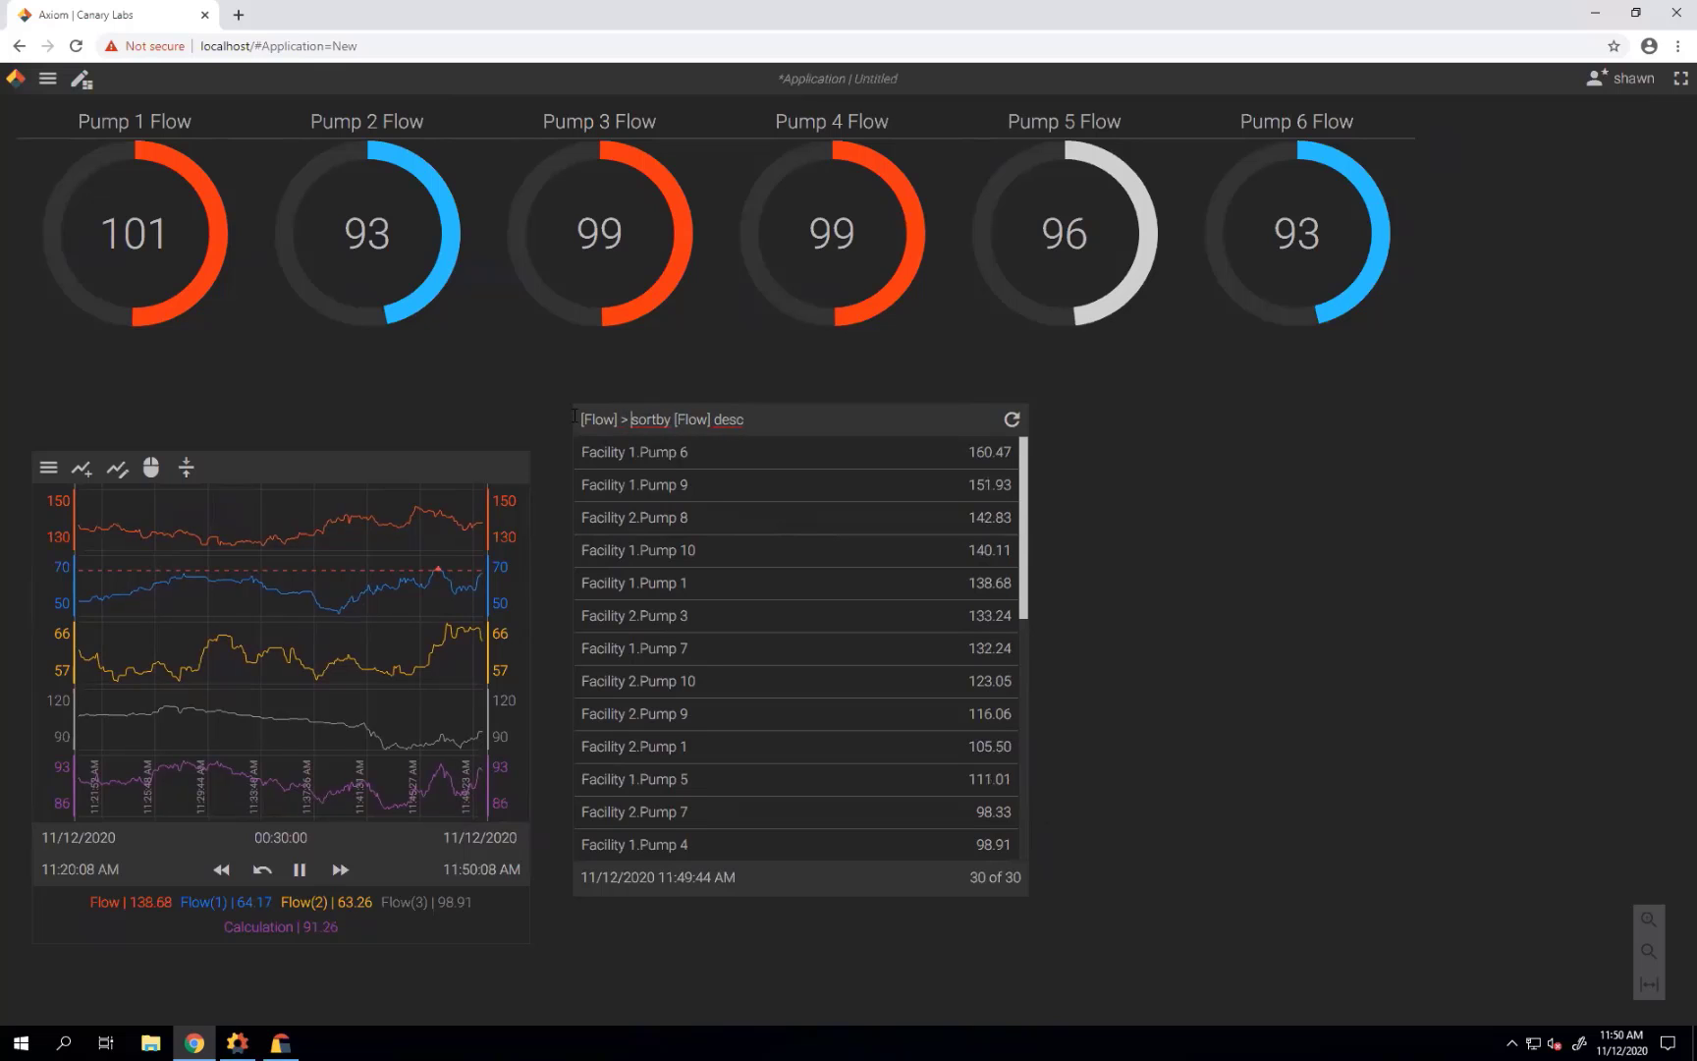
pyautogui.write(' 115')
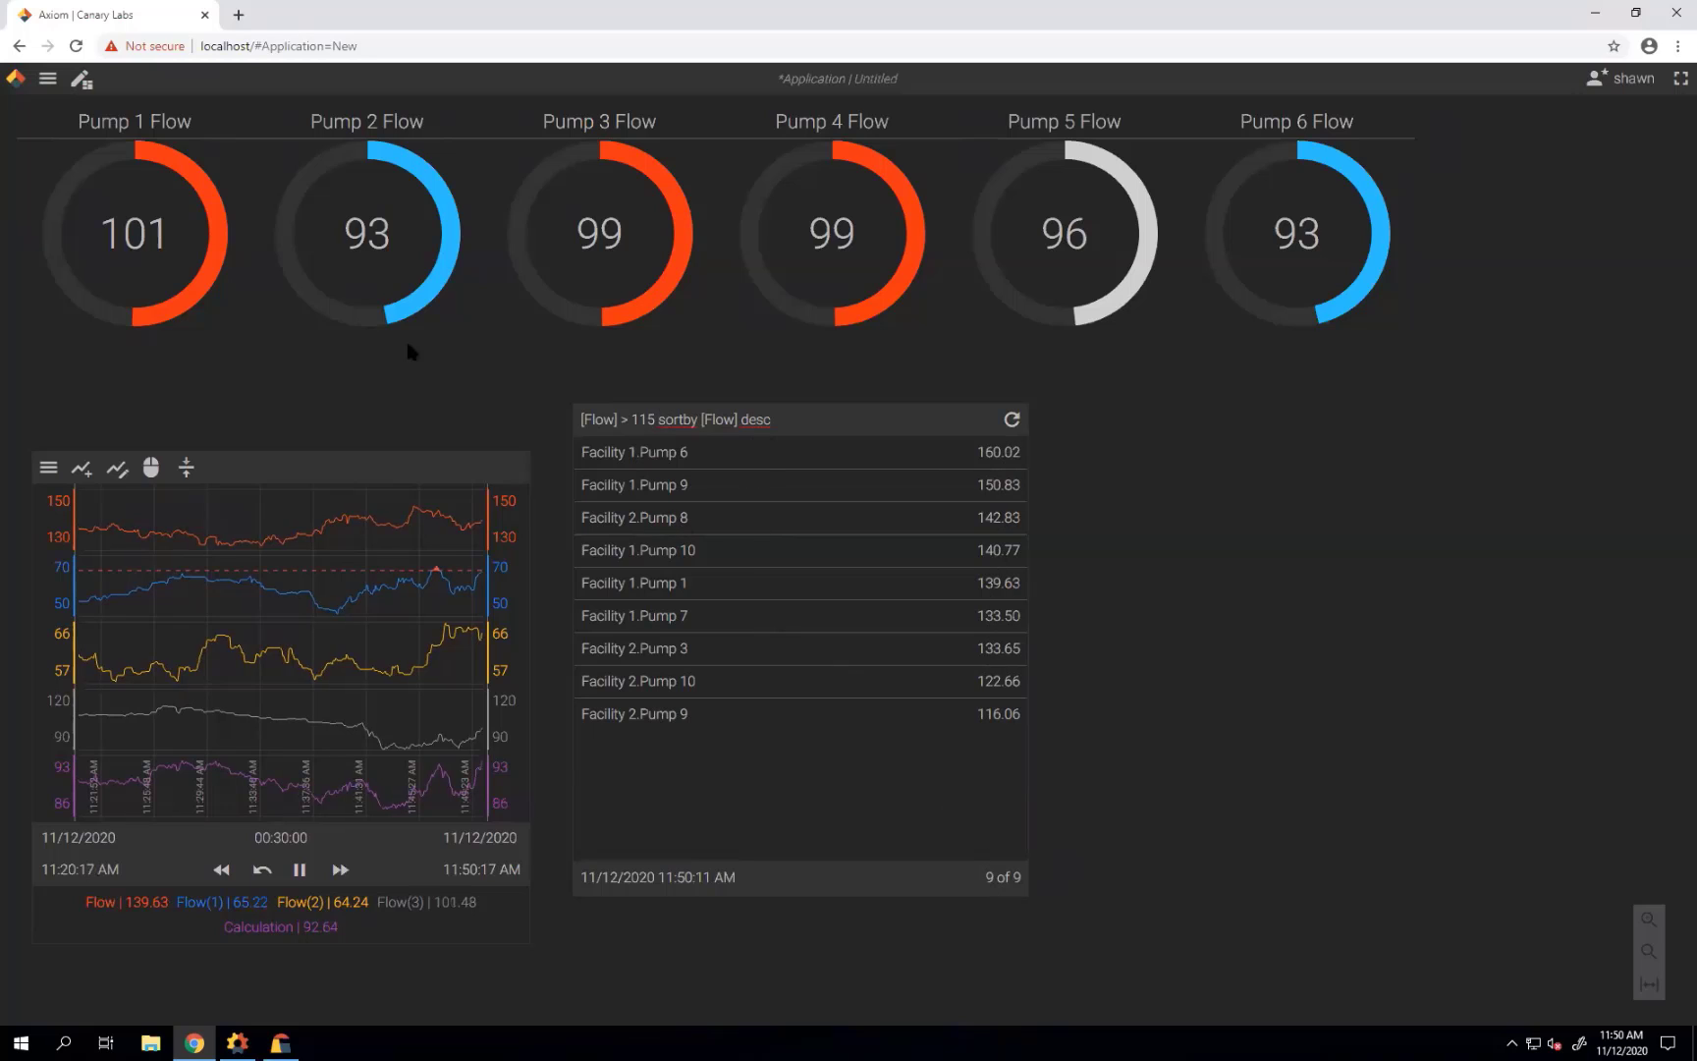
pyautogui.click(47, 79)
pyautogui.click(66, 143)
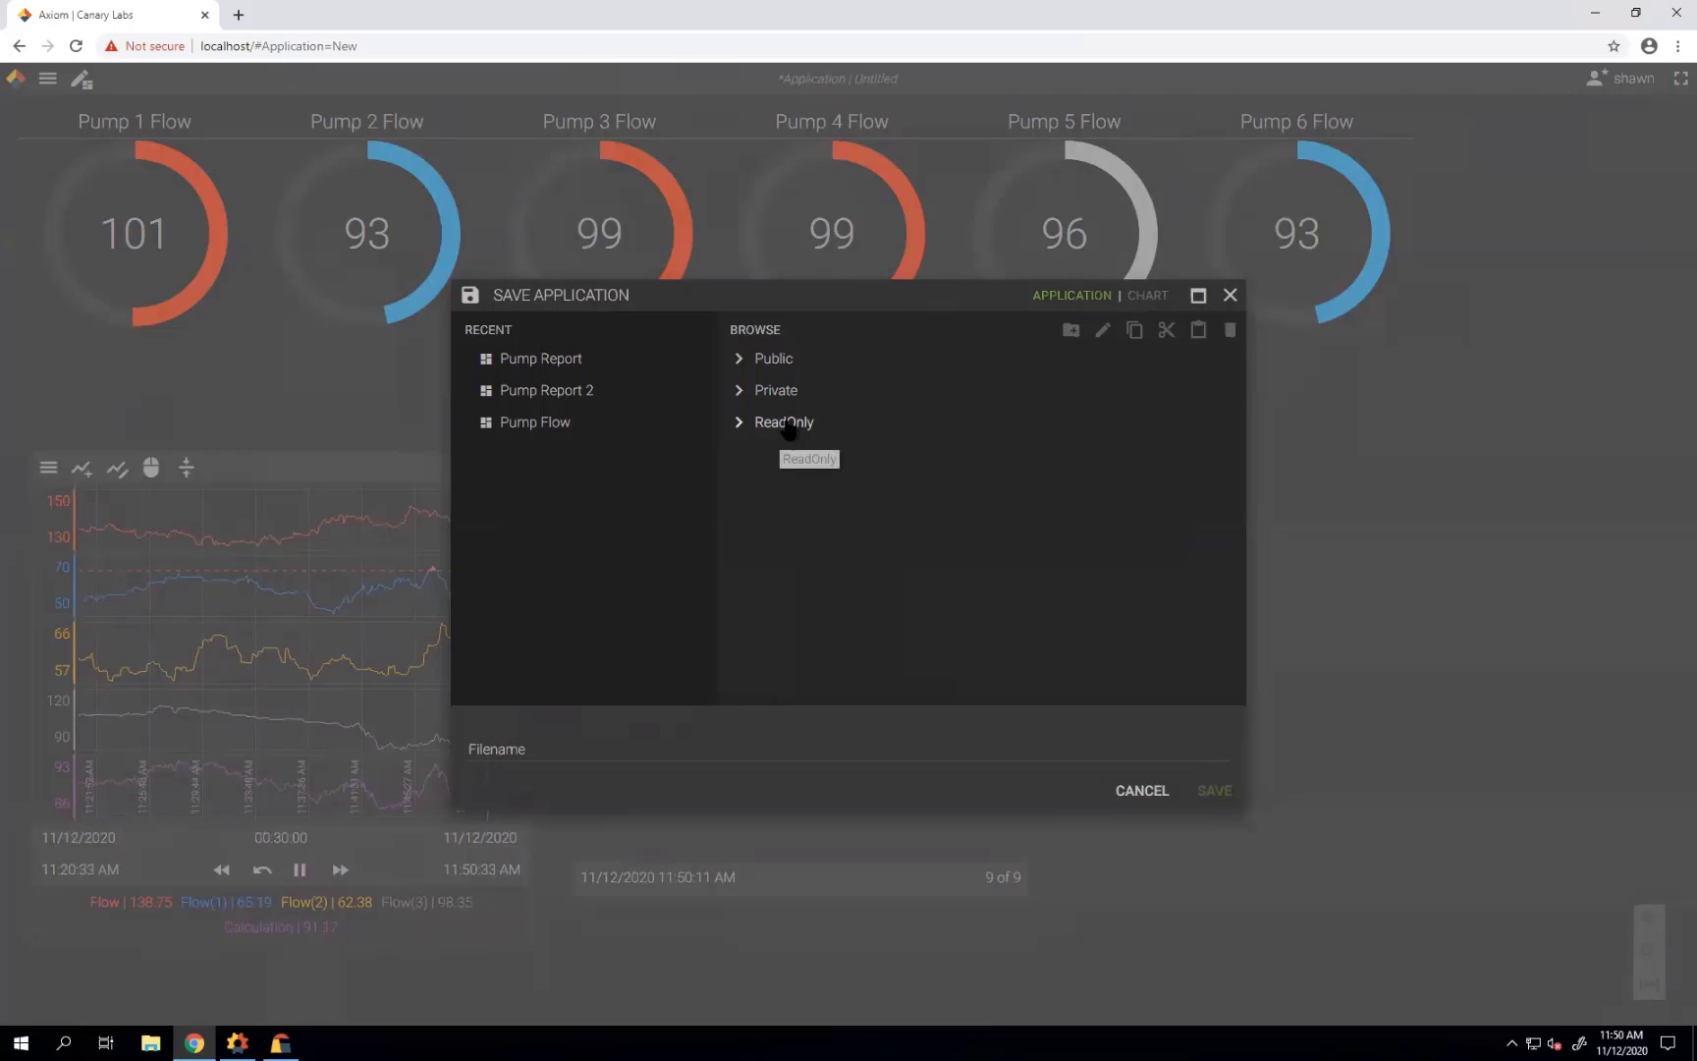
# Save the application as 'Pump Flow Report' in the Private folder.
pyautogui.click(790, 396)
pyautogui.click(798, 424)
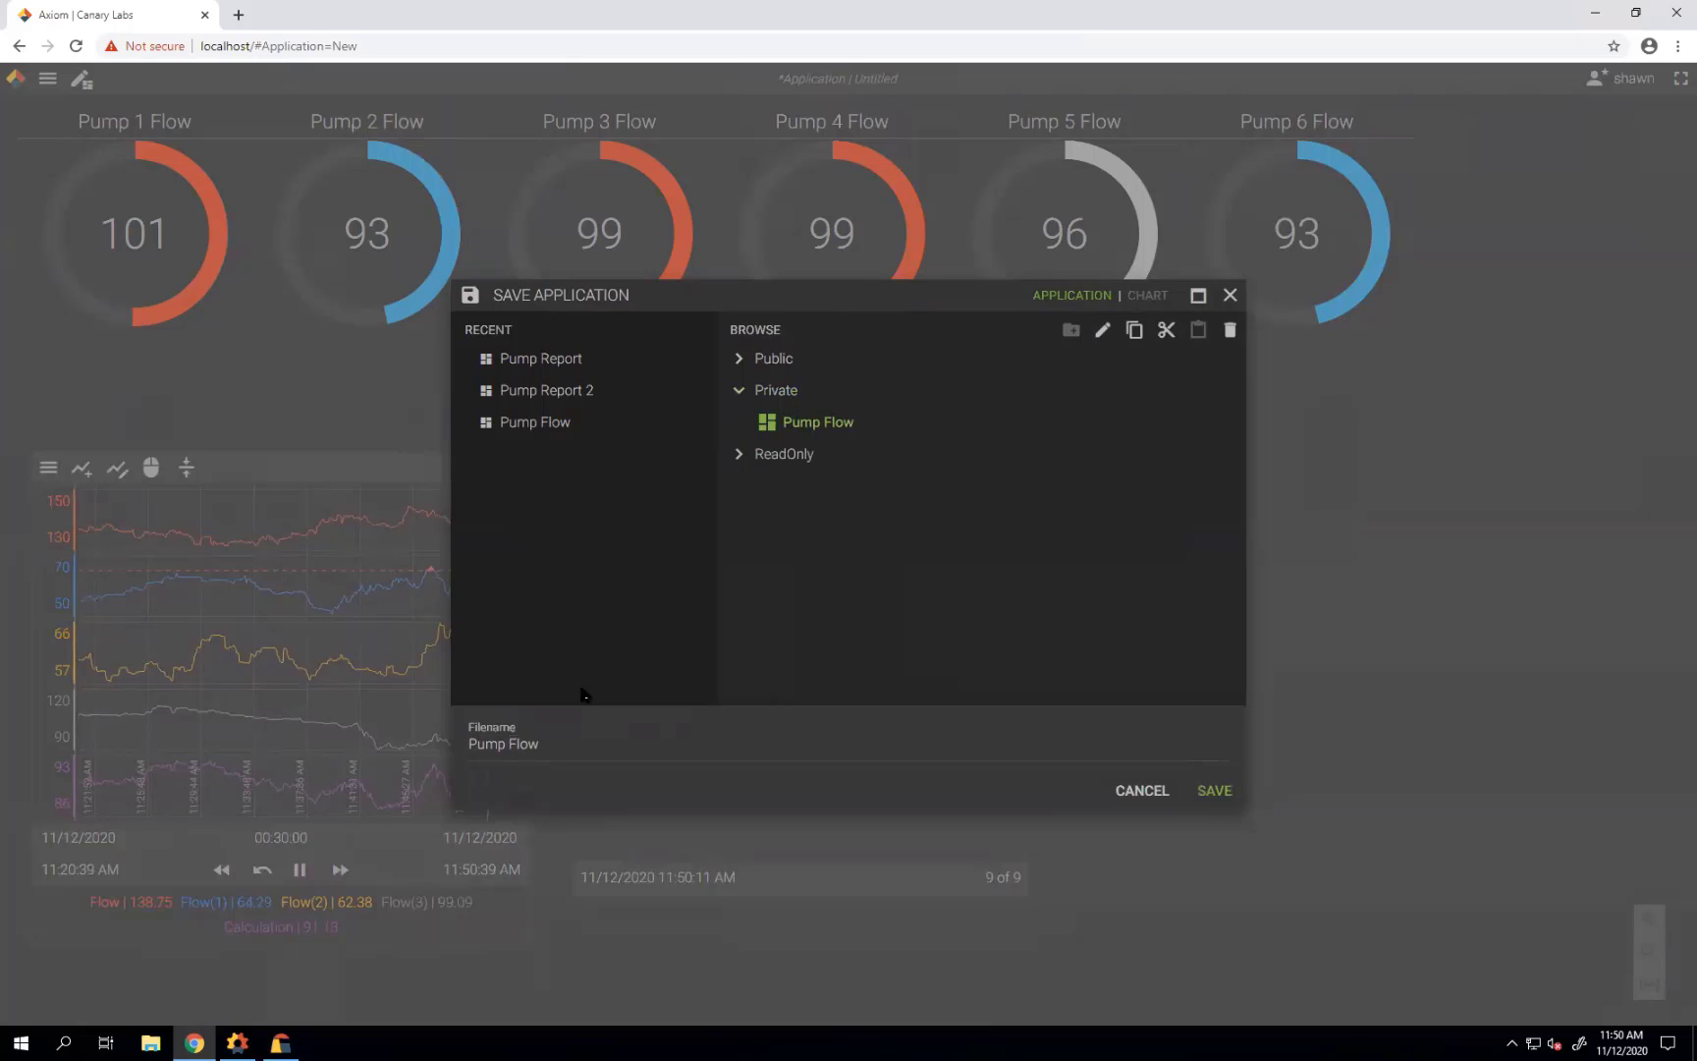
pyautogui.click(583, 737)
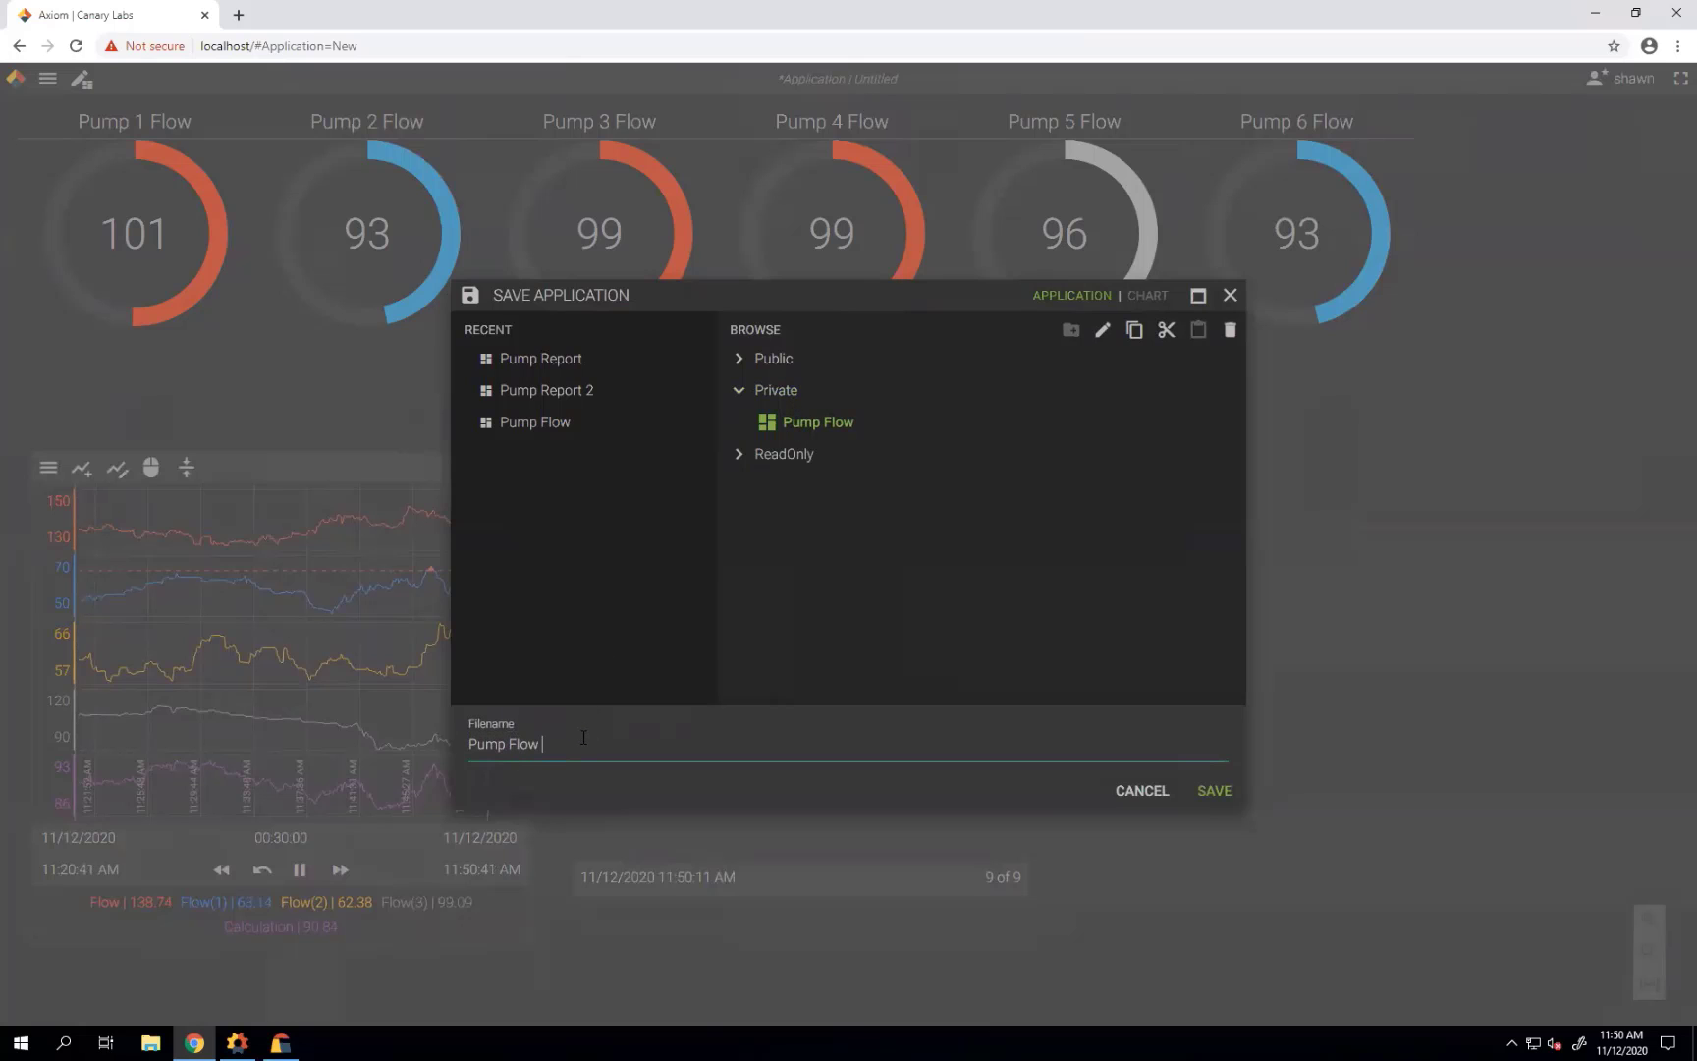
pyautogui.write('Report')
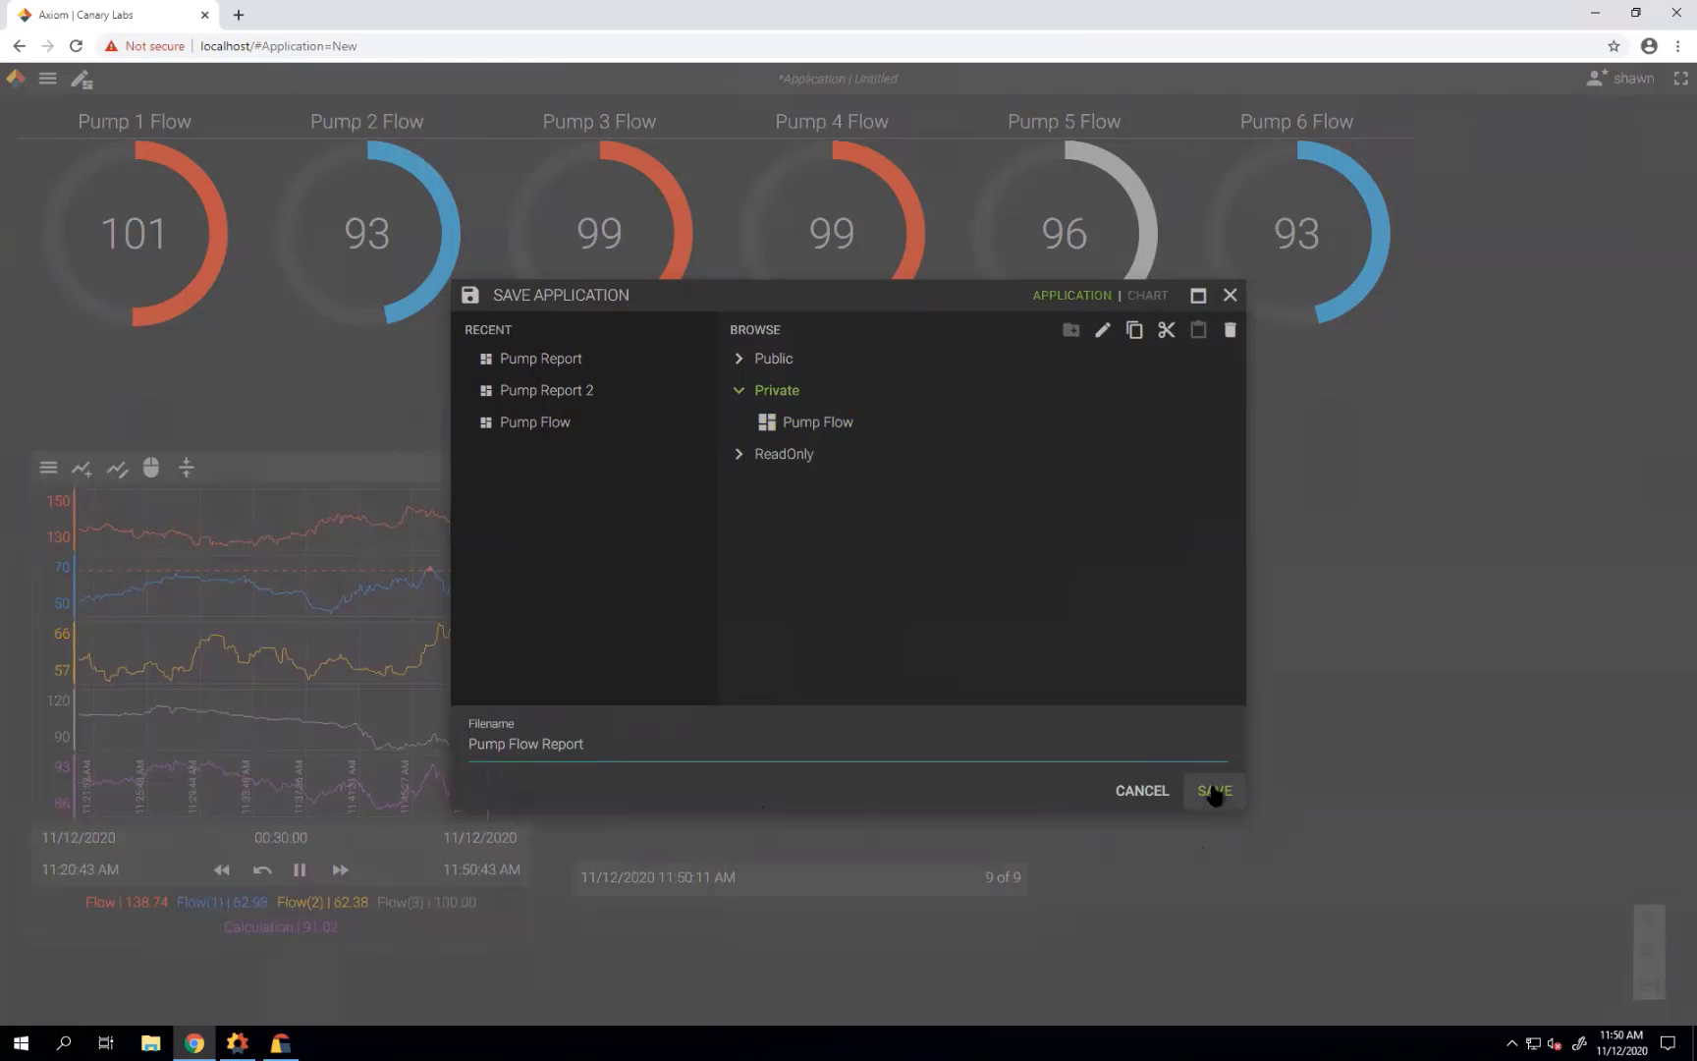
pyautogui.click(1214, 791)
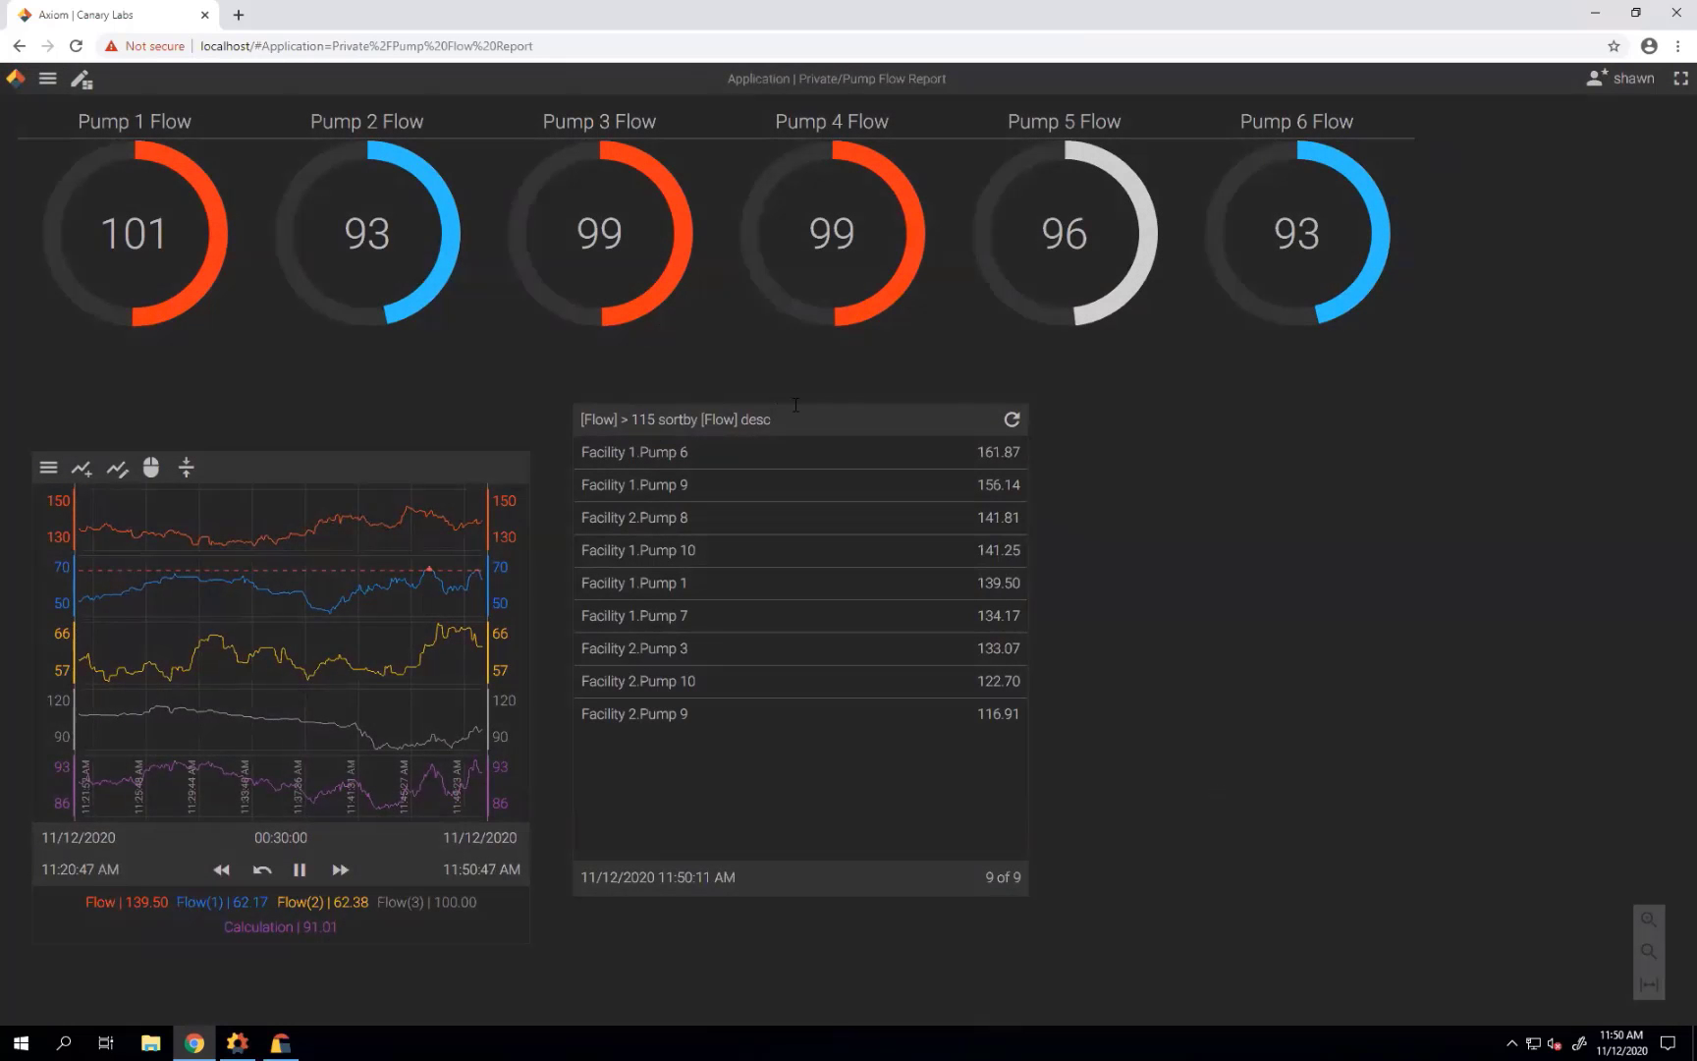
# Set Grid2's TemplateRefreshInterval to 2m, then refresh the grid on the live dashboard.
pyautogui.click(81, 78)
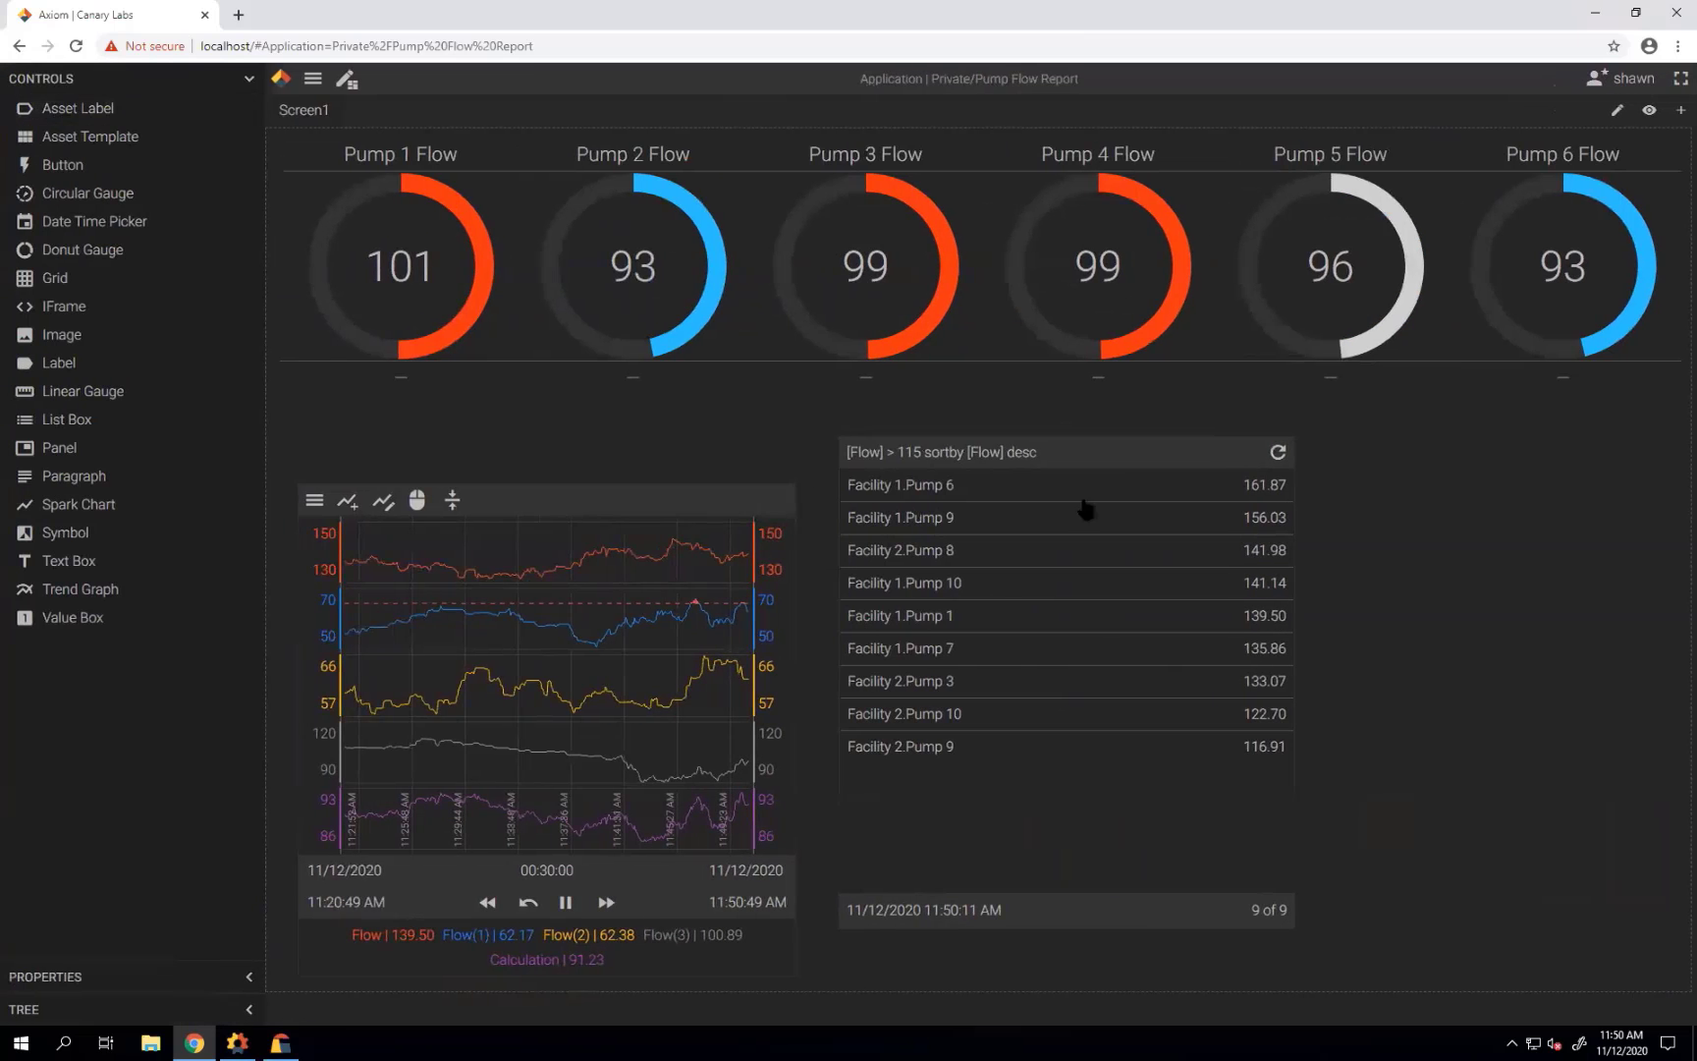
pyautogui.click(1117, 454)
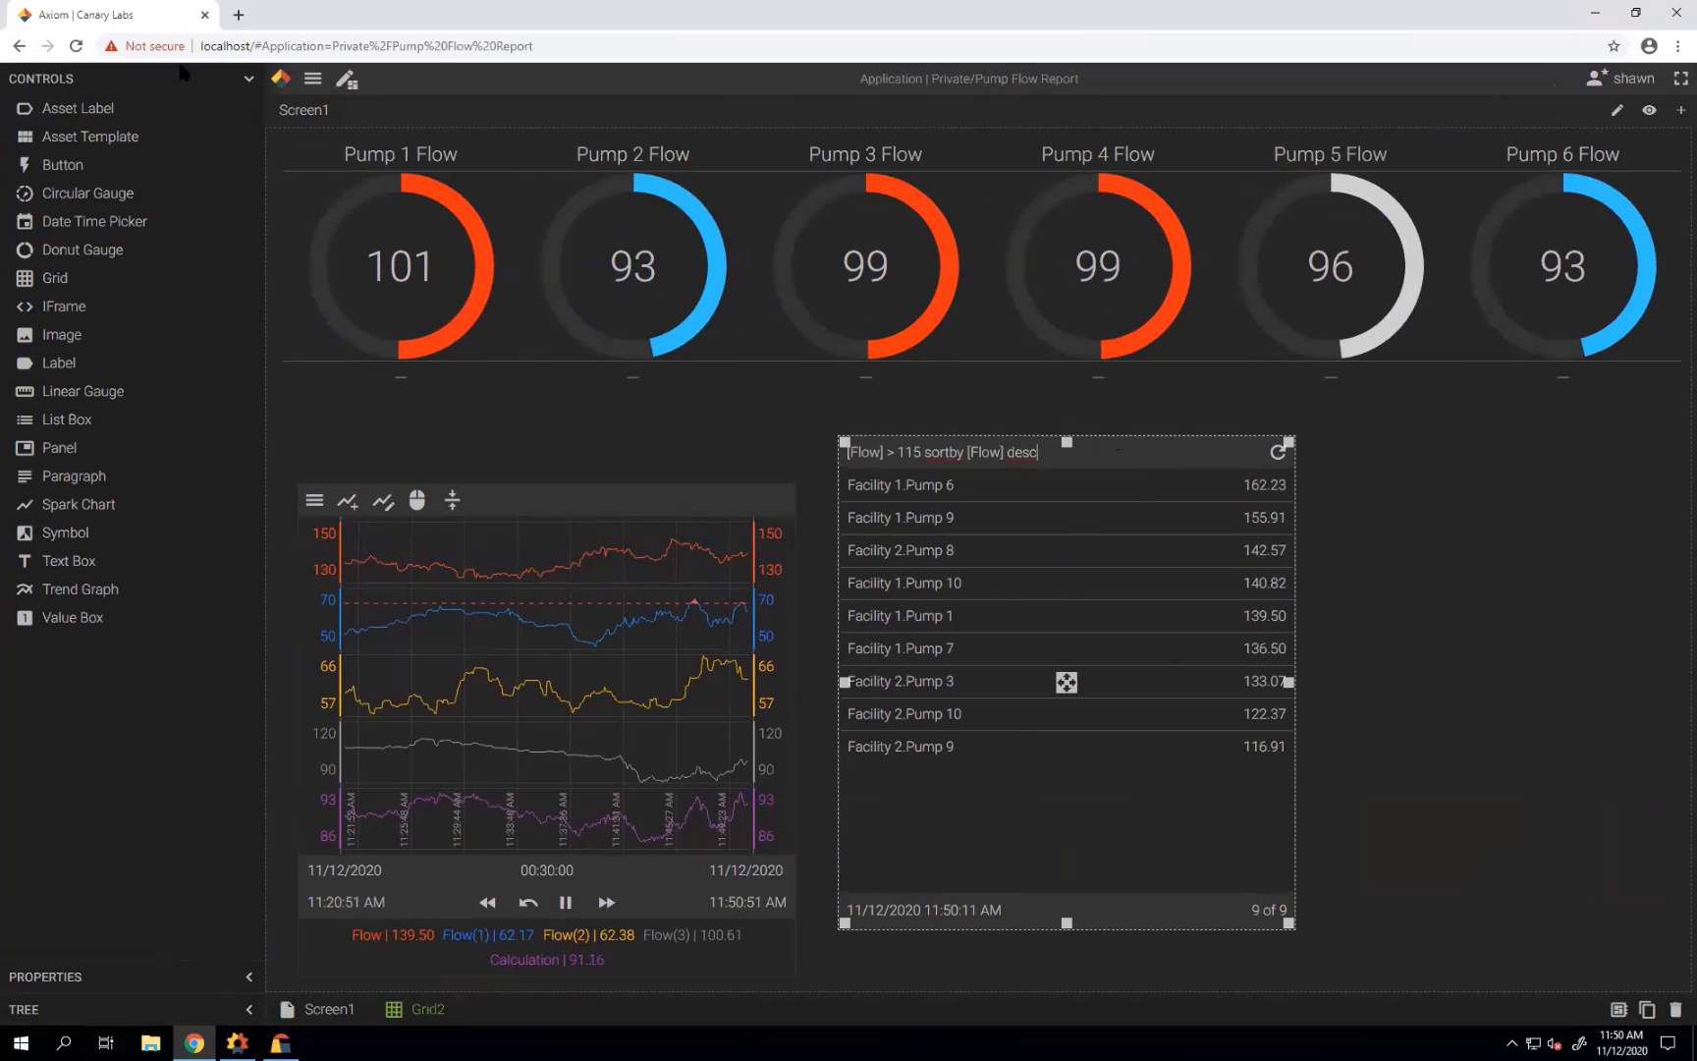
pyautogui.click(249, 79)
pyautogui.click(248, 113)
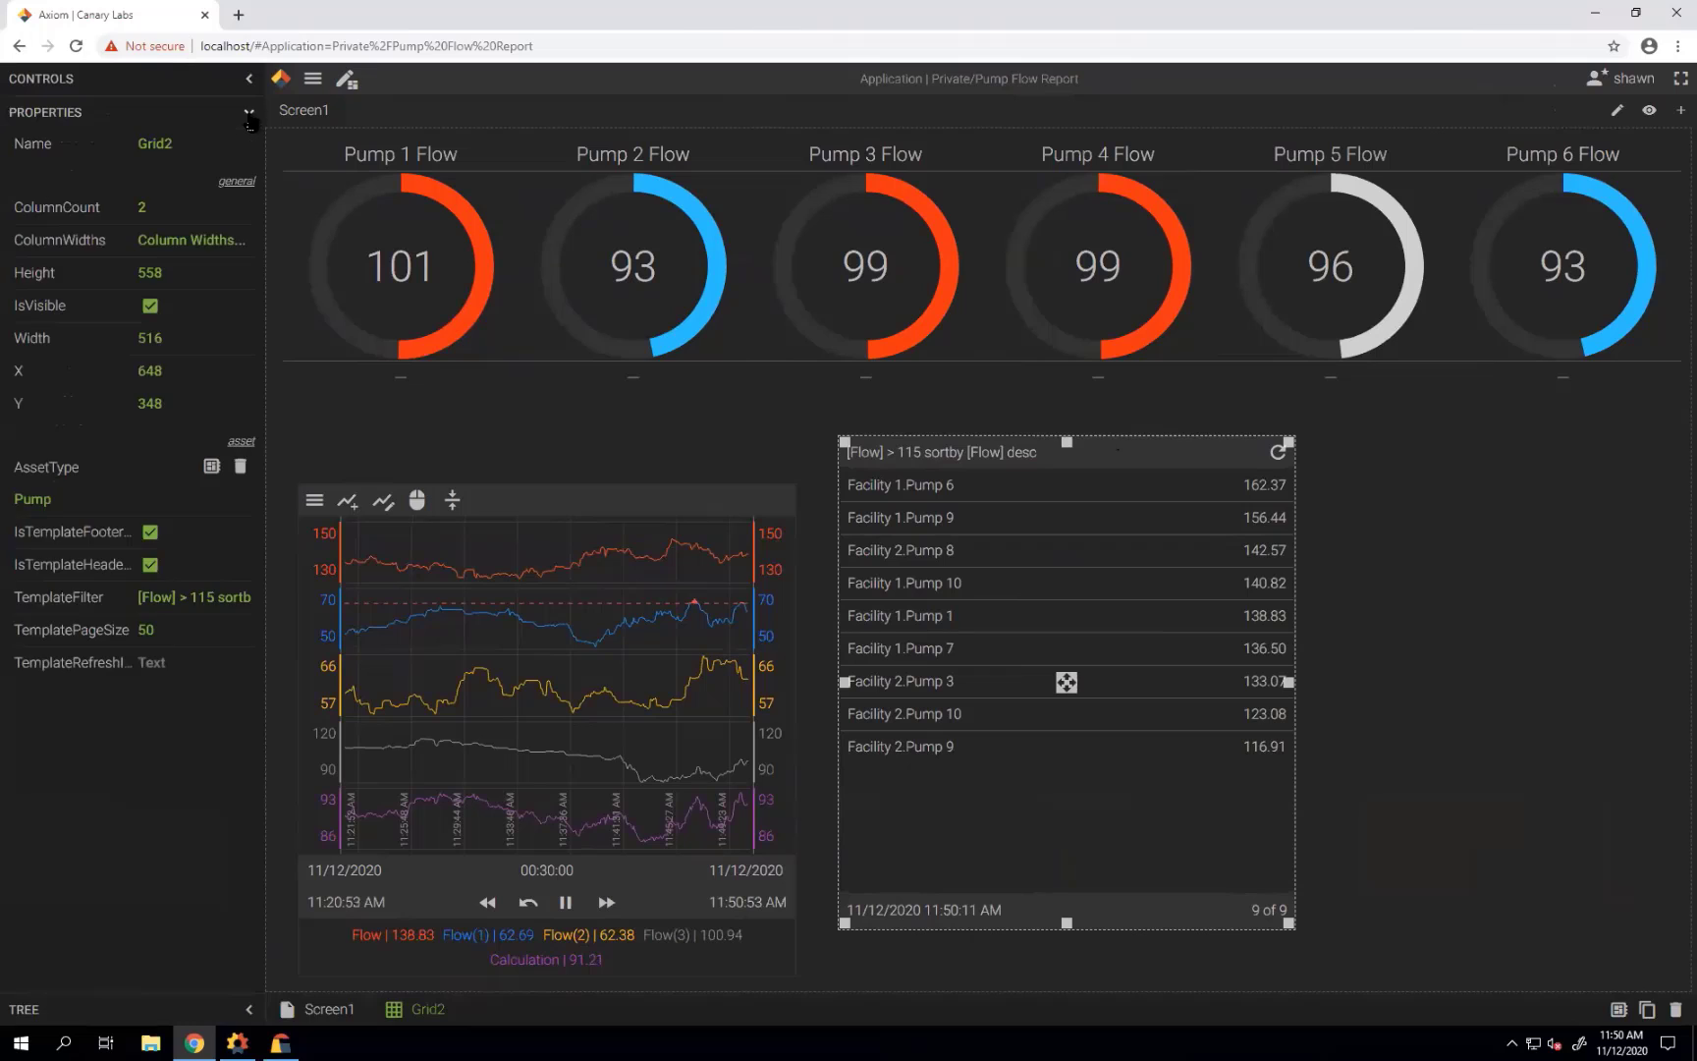
pyautogui.click(172, 665)
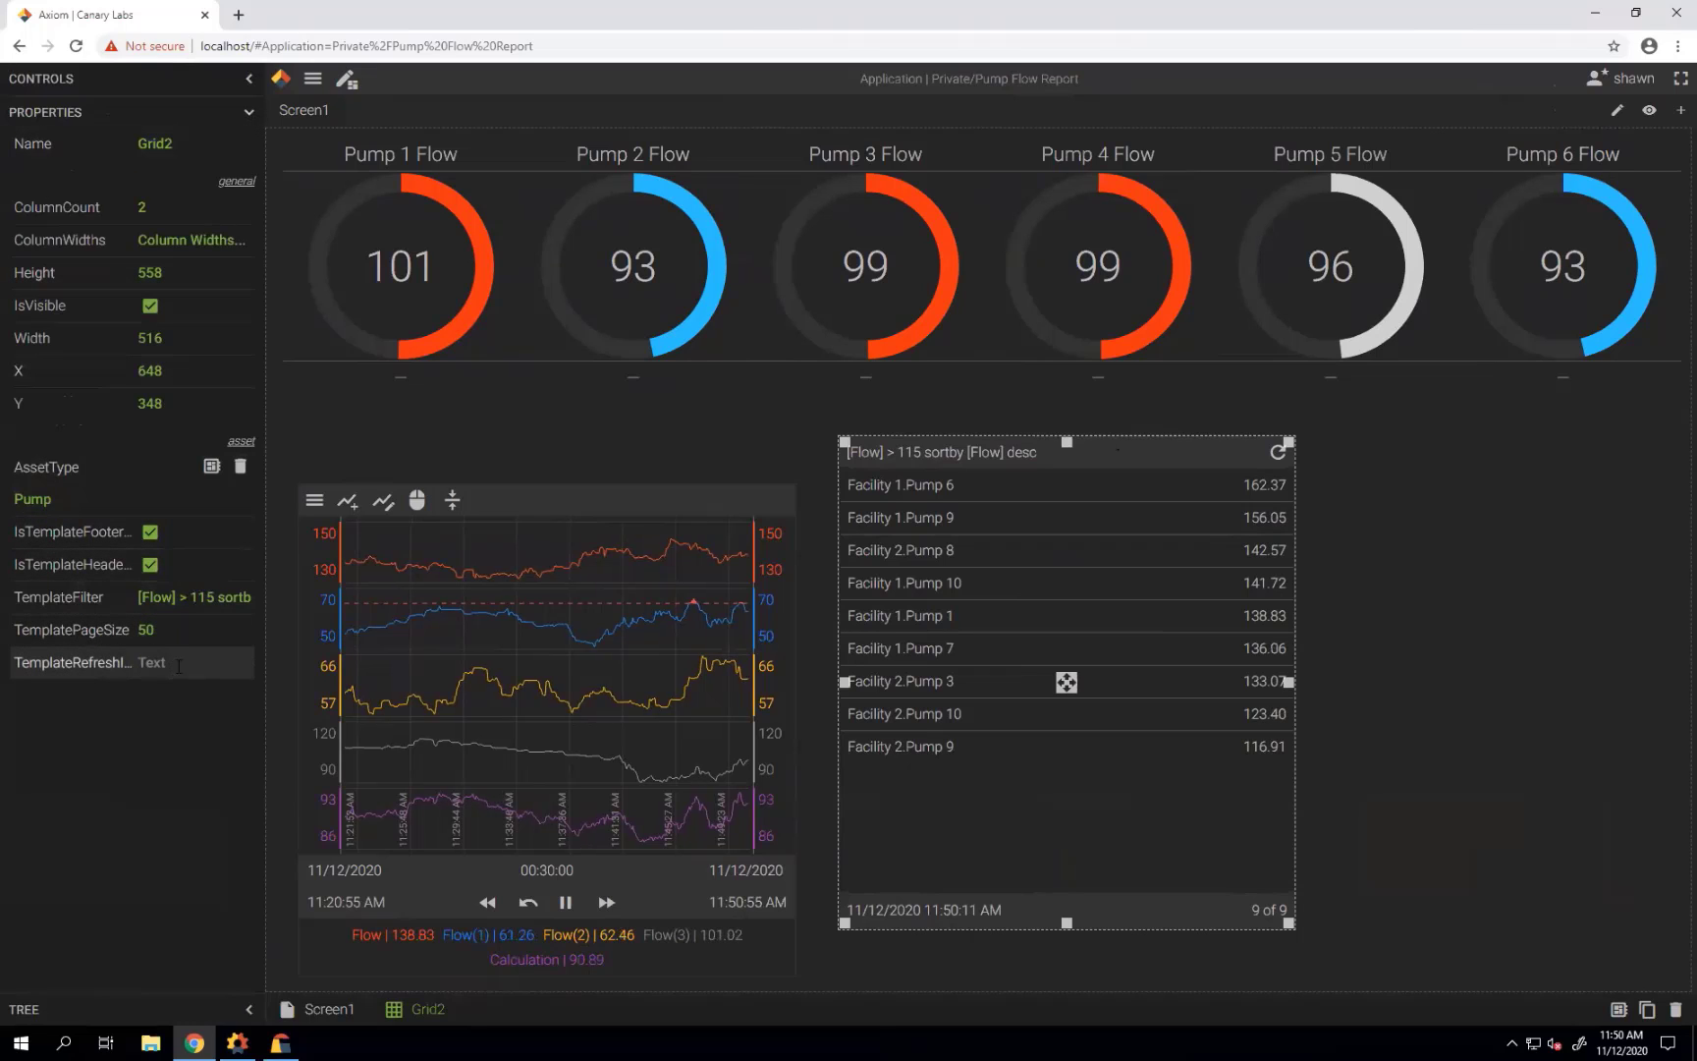
pyautogui.write('2m')
pyautogui.click(347, 81)
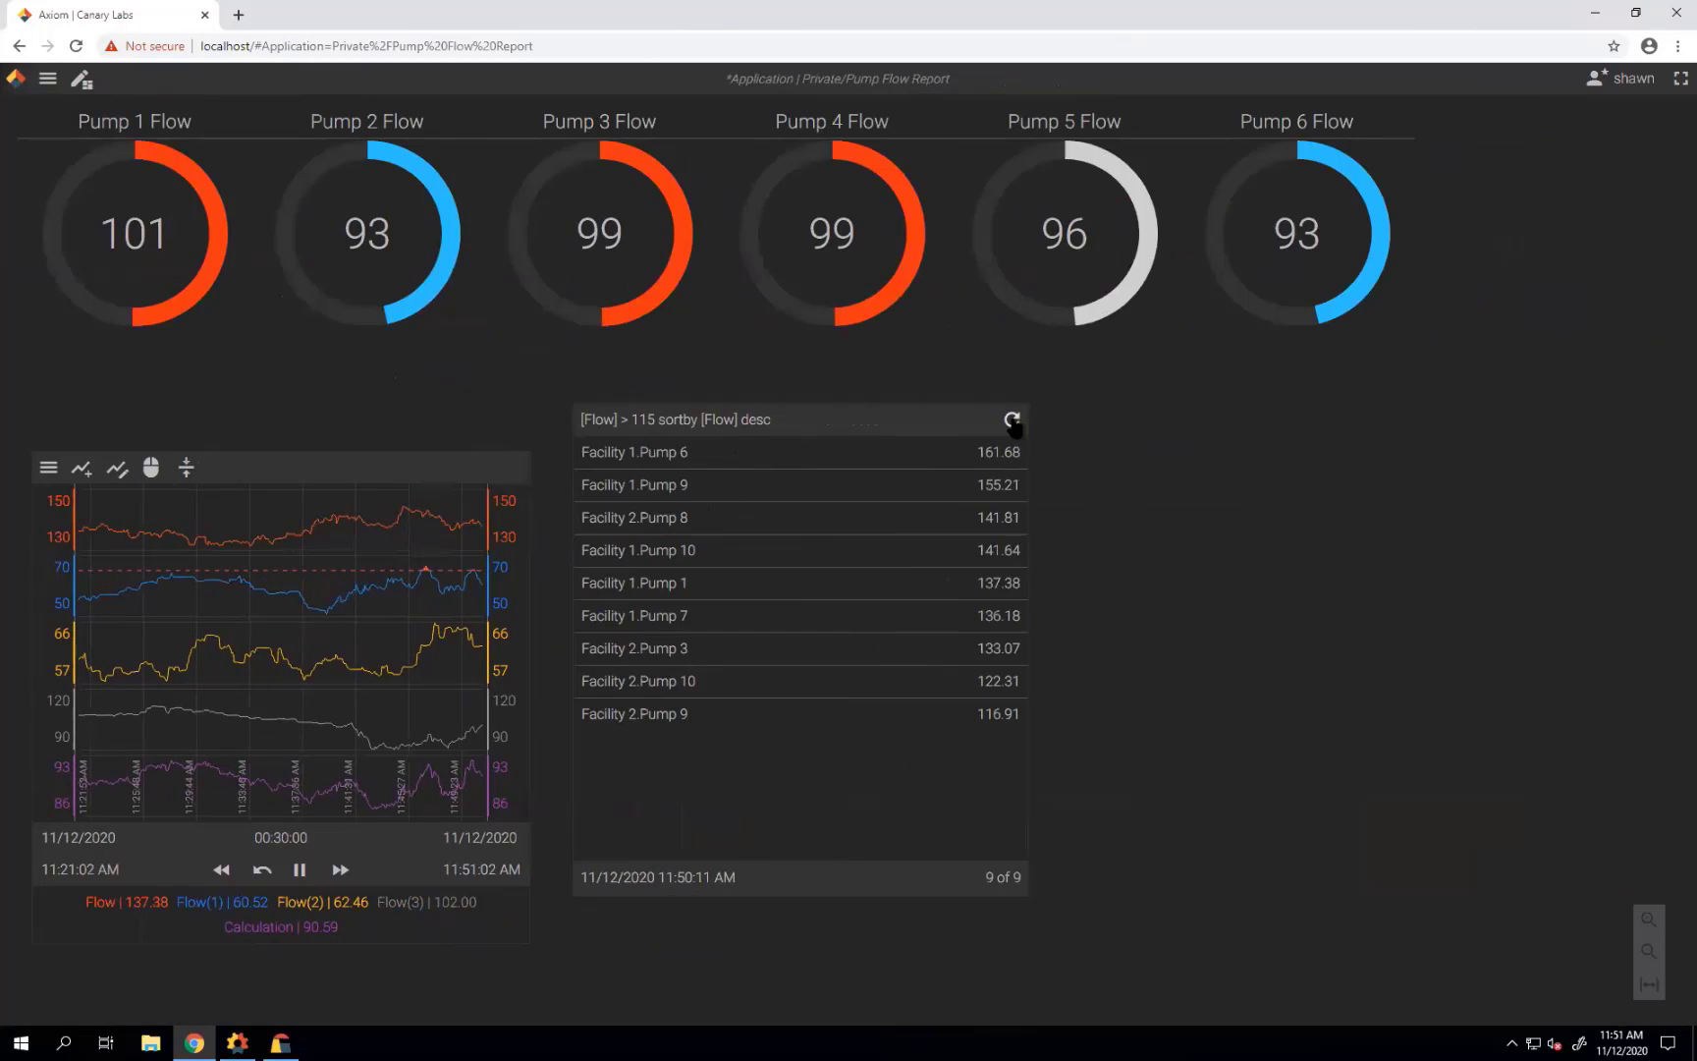
pyautogui.click(1012, 421)
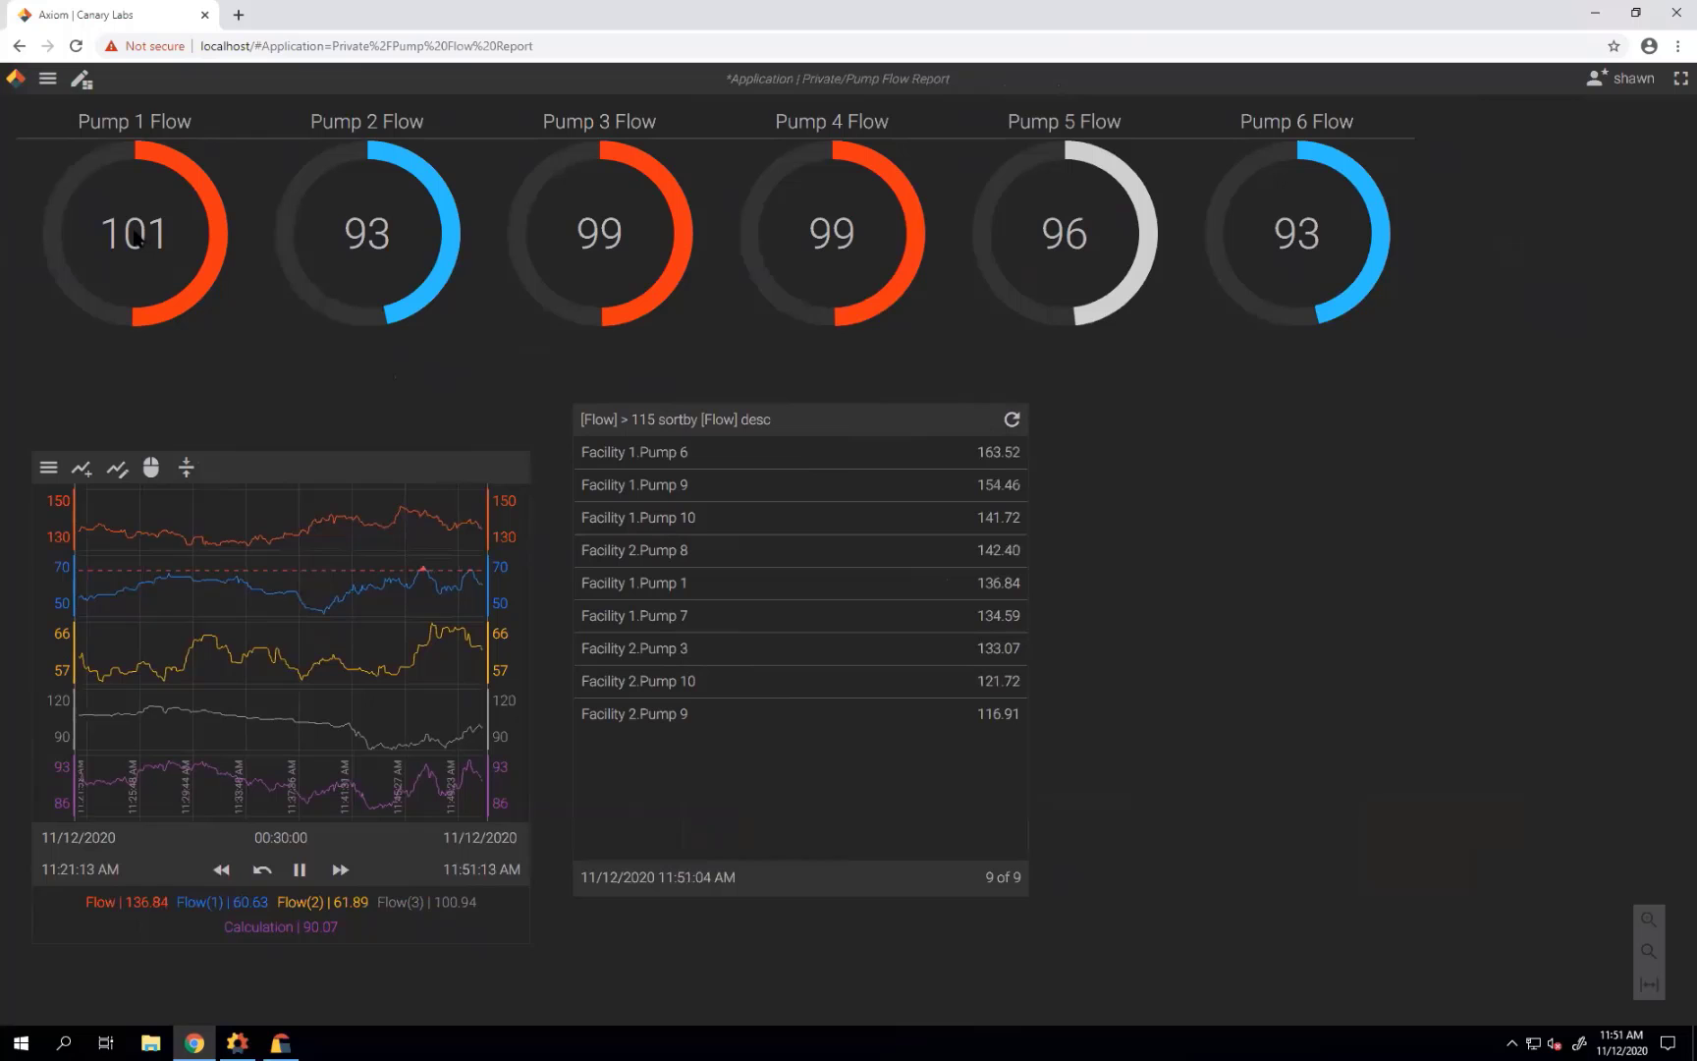
# Save over the existing Pump Flow Report, confirming the overwrite, and reopen the main menu.
pyautogui.click(54, 83)
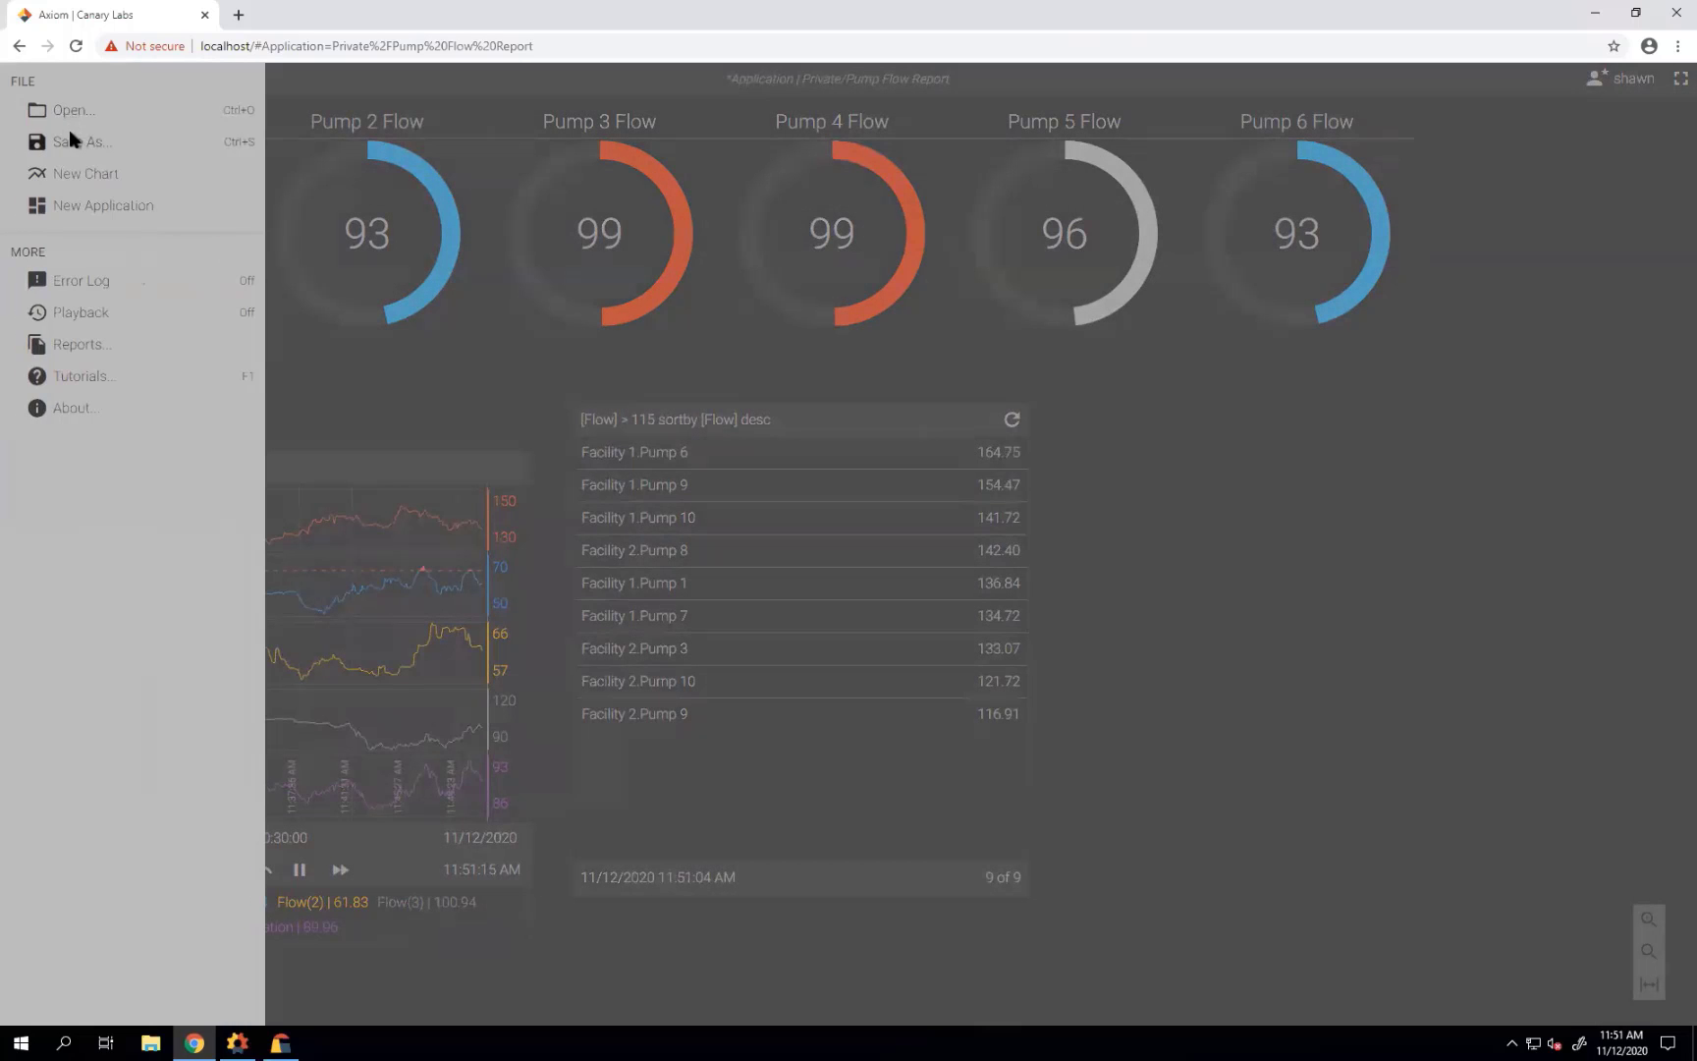
pyautogui.click(69, 129)
pyautogui.click(1226, 795)
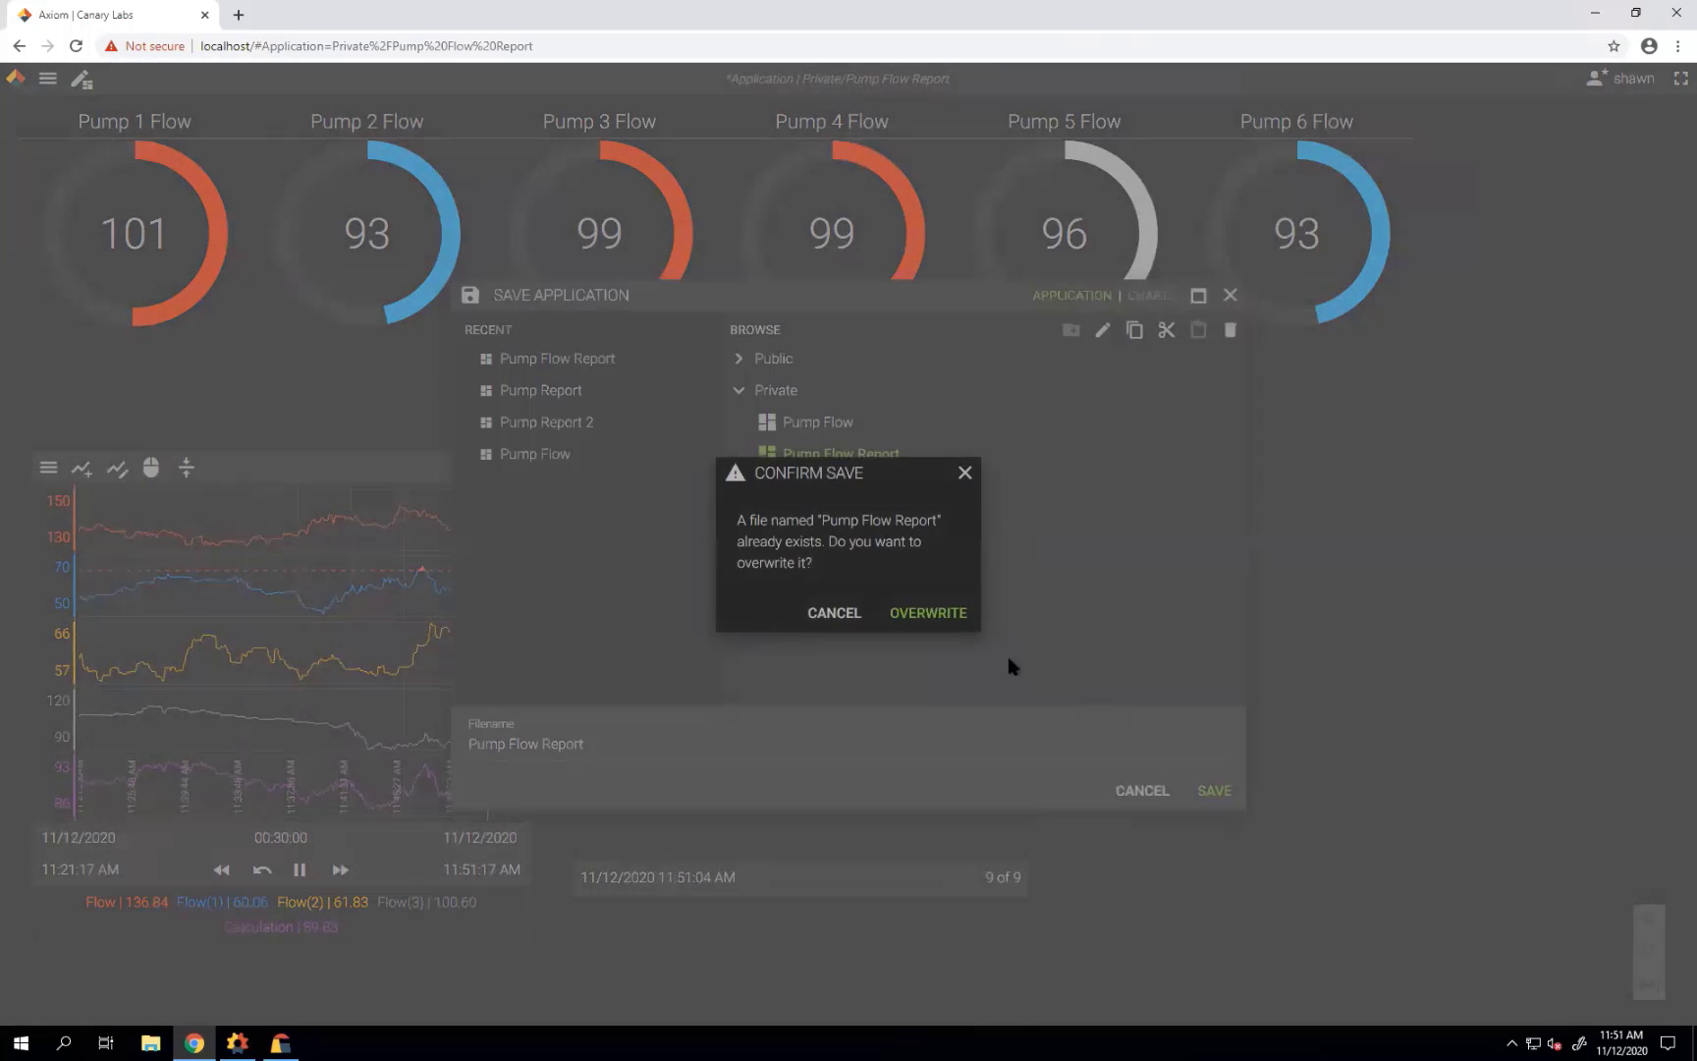
pyautogui.click(945, 613)
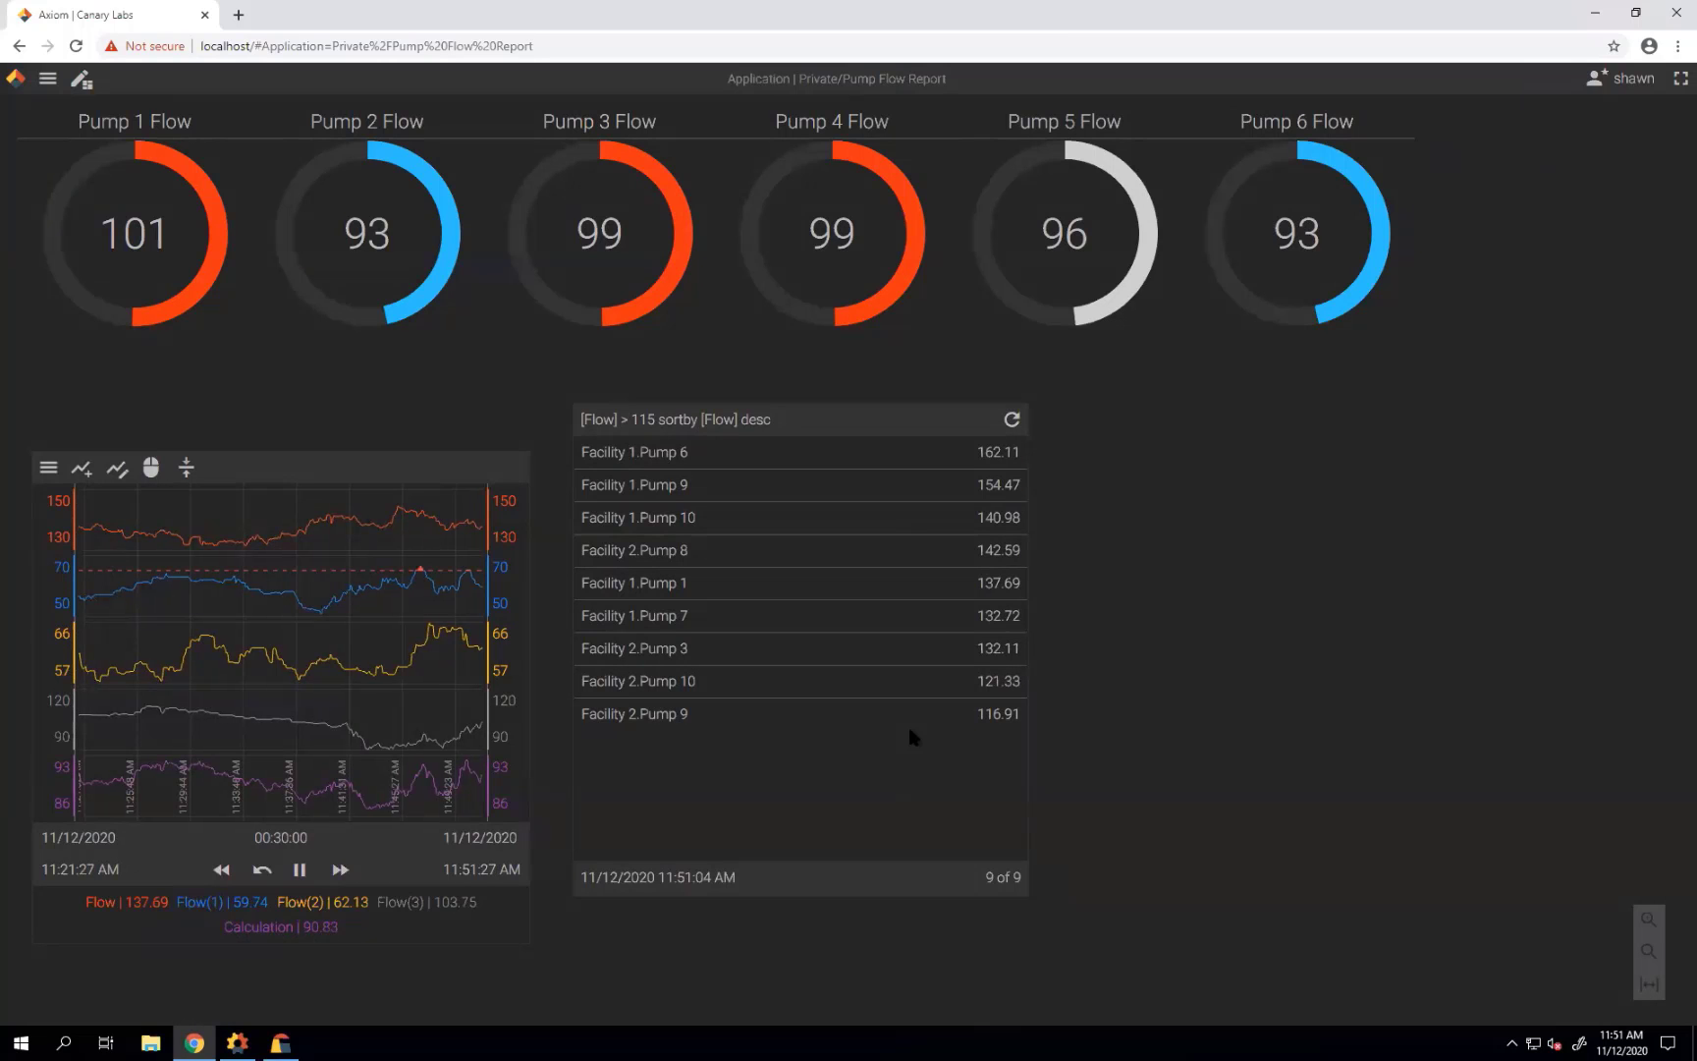
pyautogui.click(44, 78)
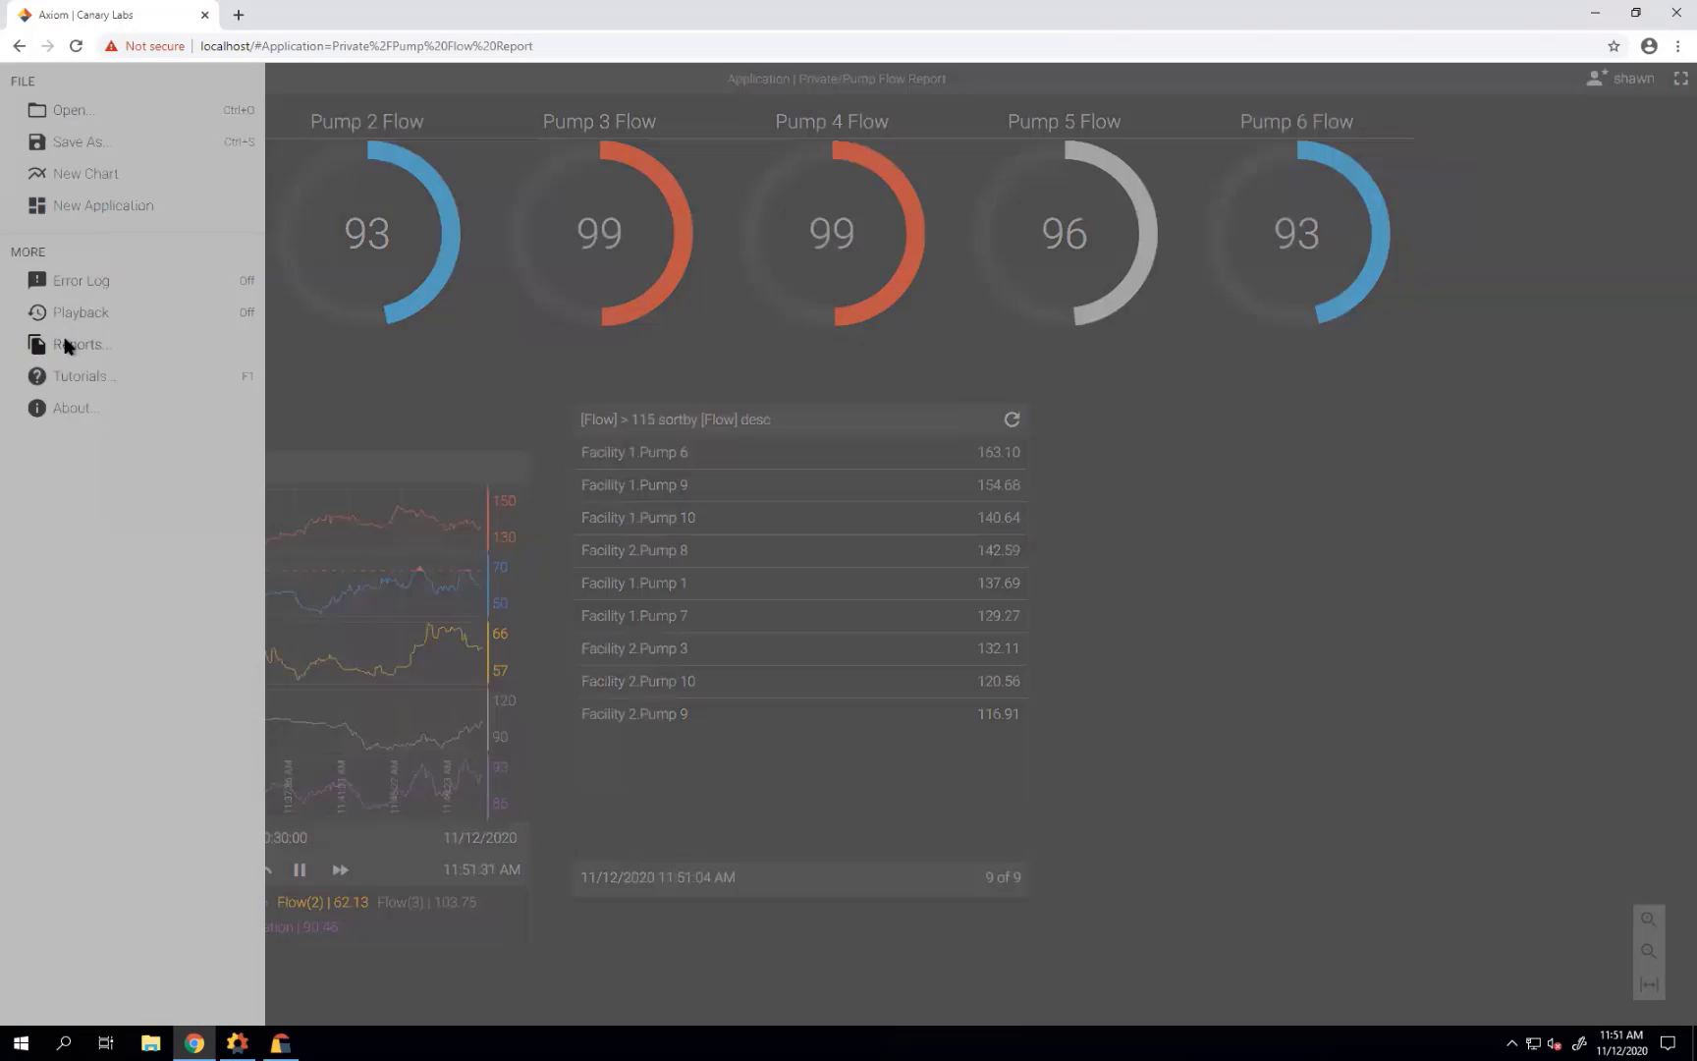
# Start a new scheduled report that runs the Private\Pump Flow Report application.
pyautogui.click(66, 345)
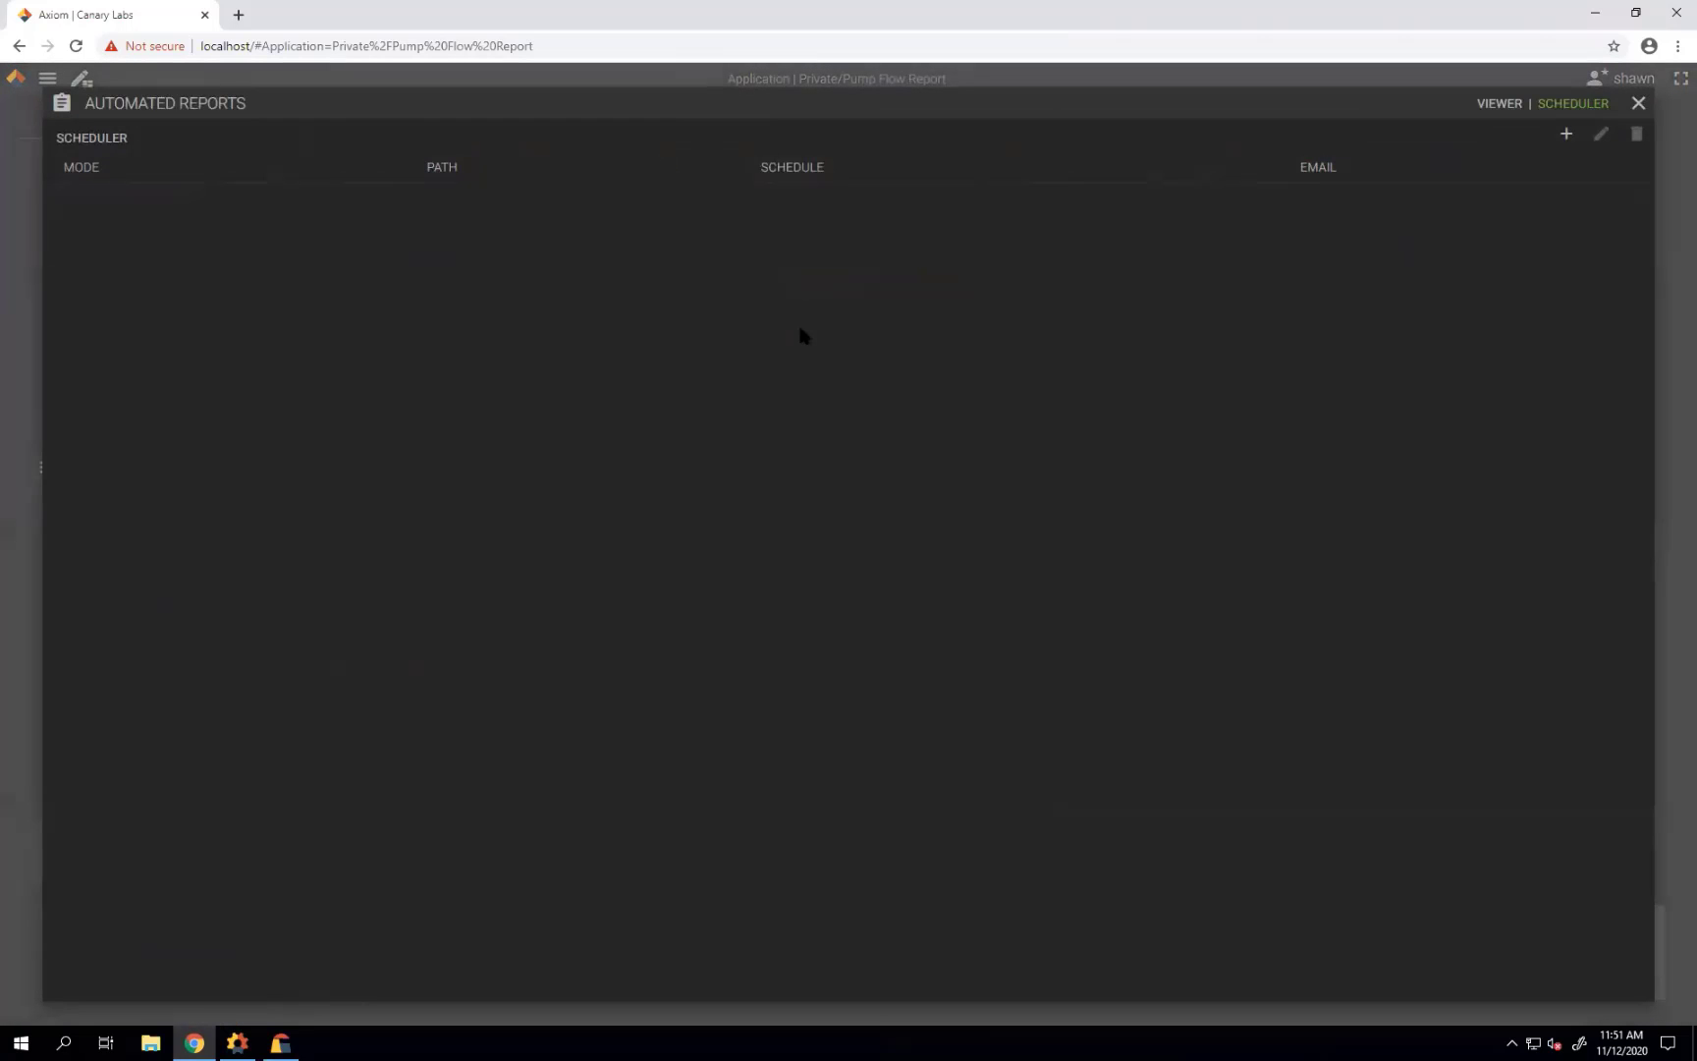
pyautogui.click(1565, 134)
pyautogui.click(758, 437)
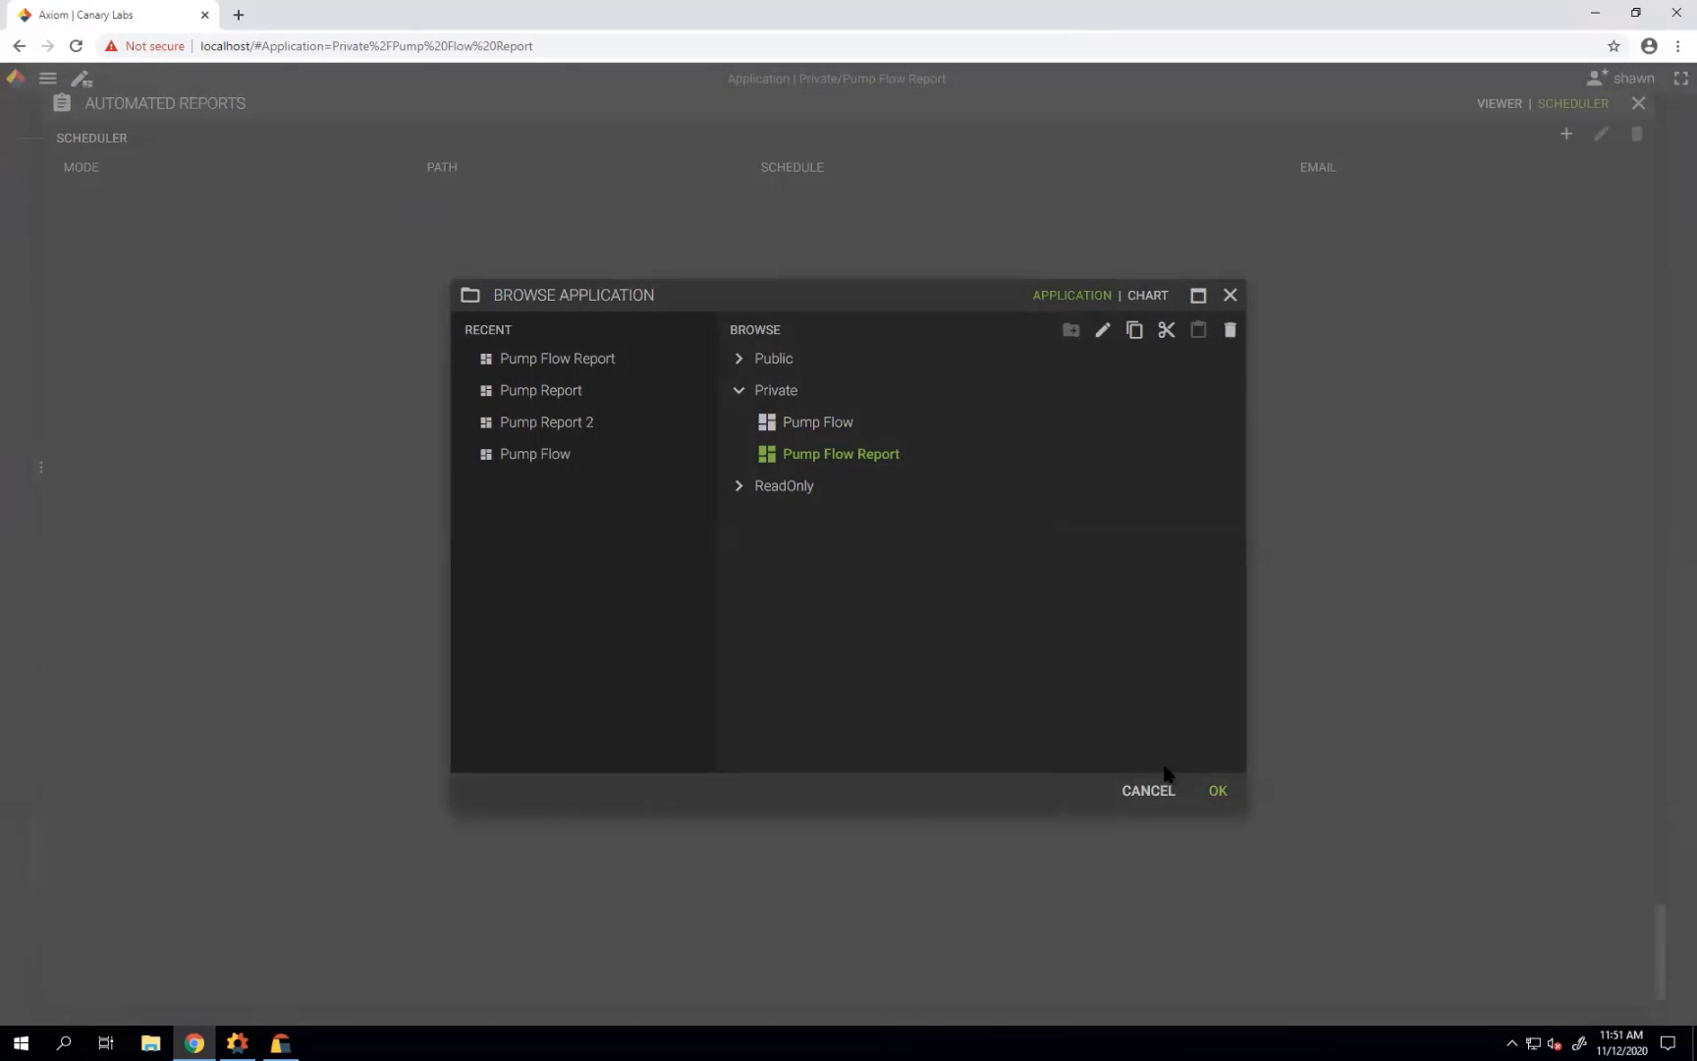
pyautogui.click(1216, 790)
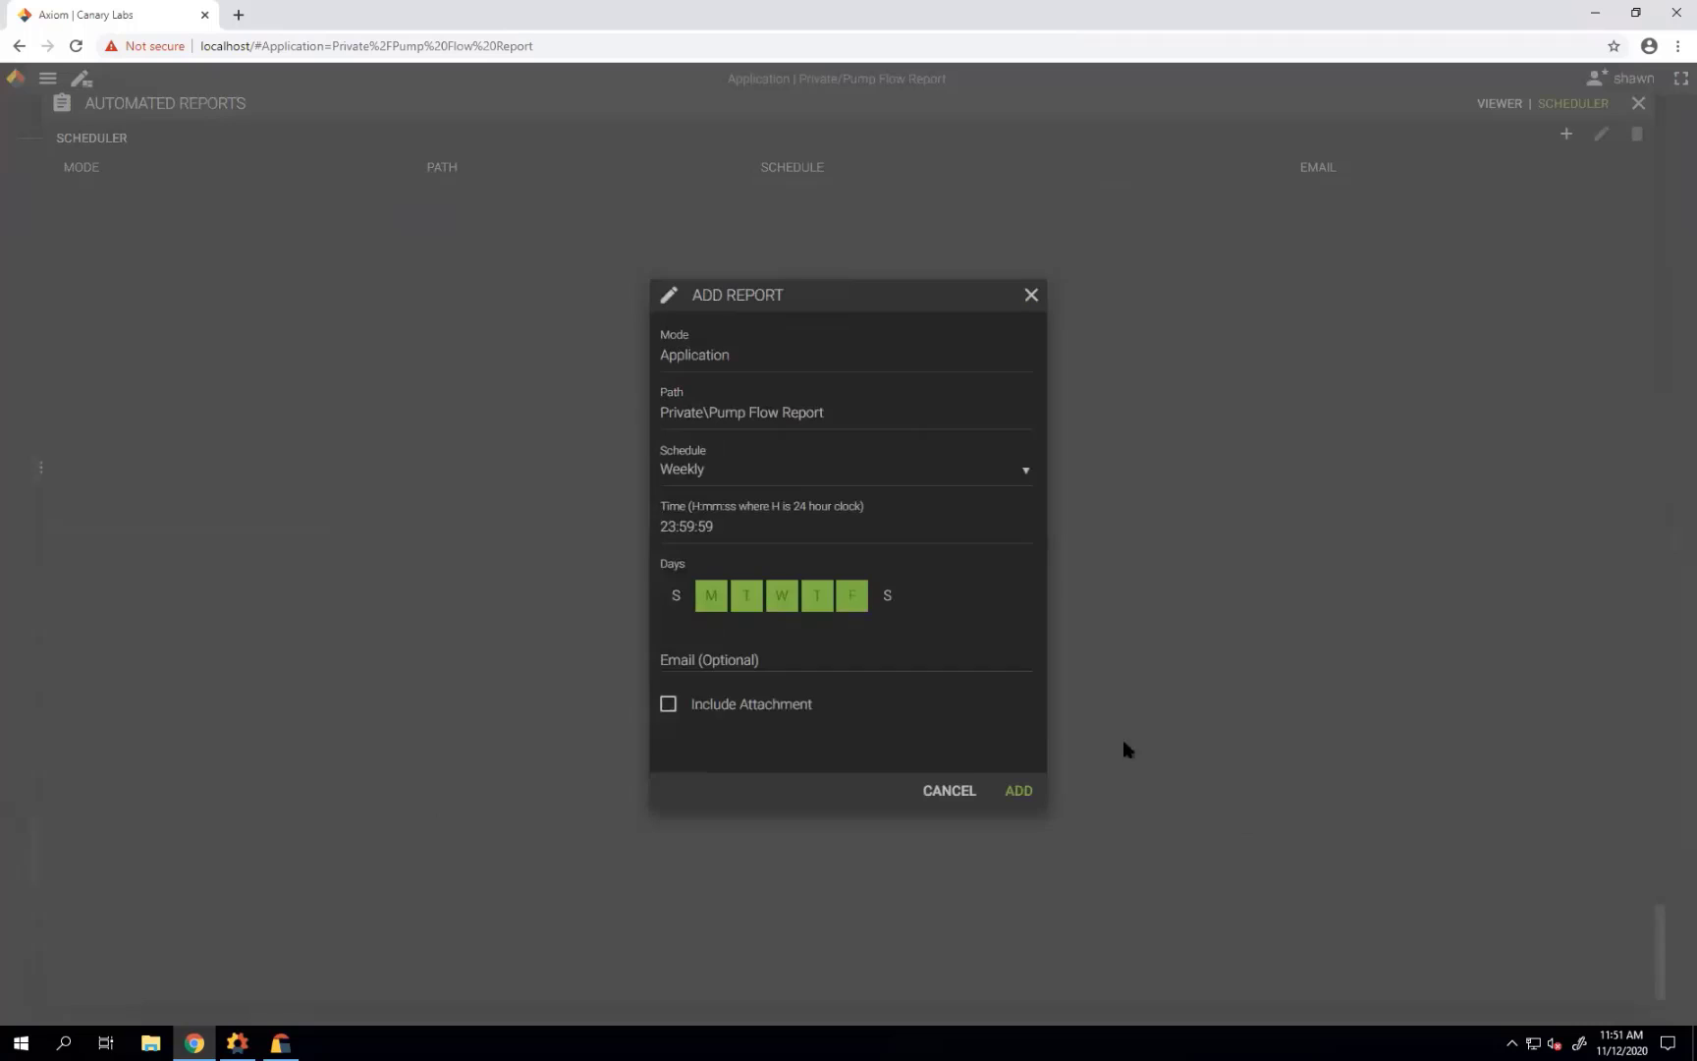
# Keep the Weekly frequency with only Monday, Wednesday and Friday selected.
pyautogui.click(691, 481)
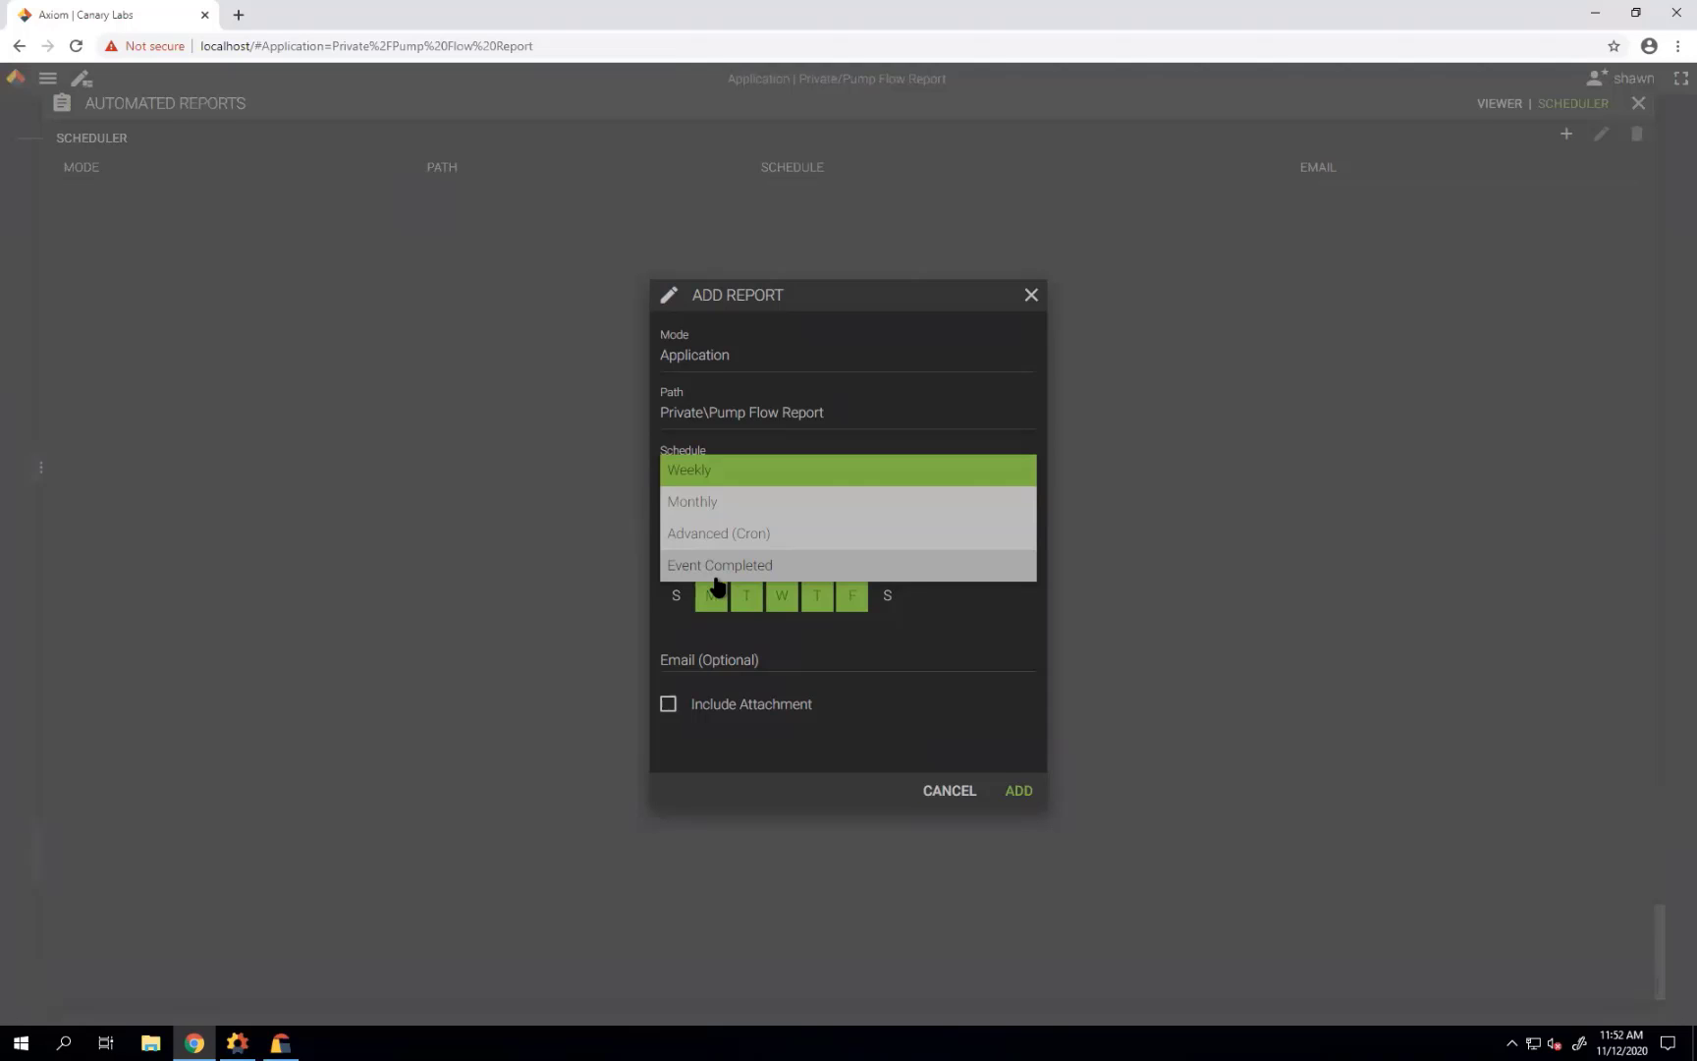
pyautogui.click(716, 475)
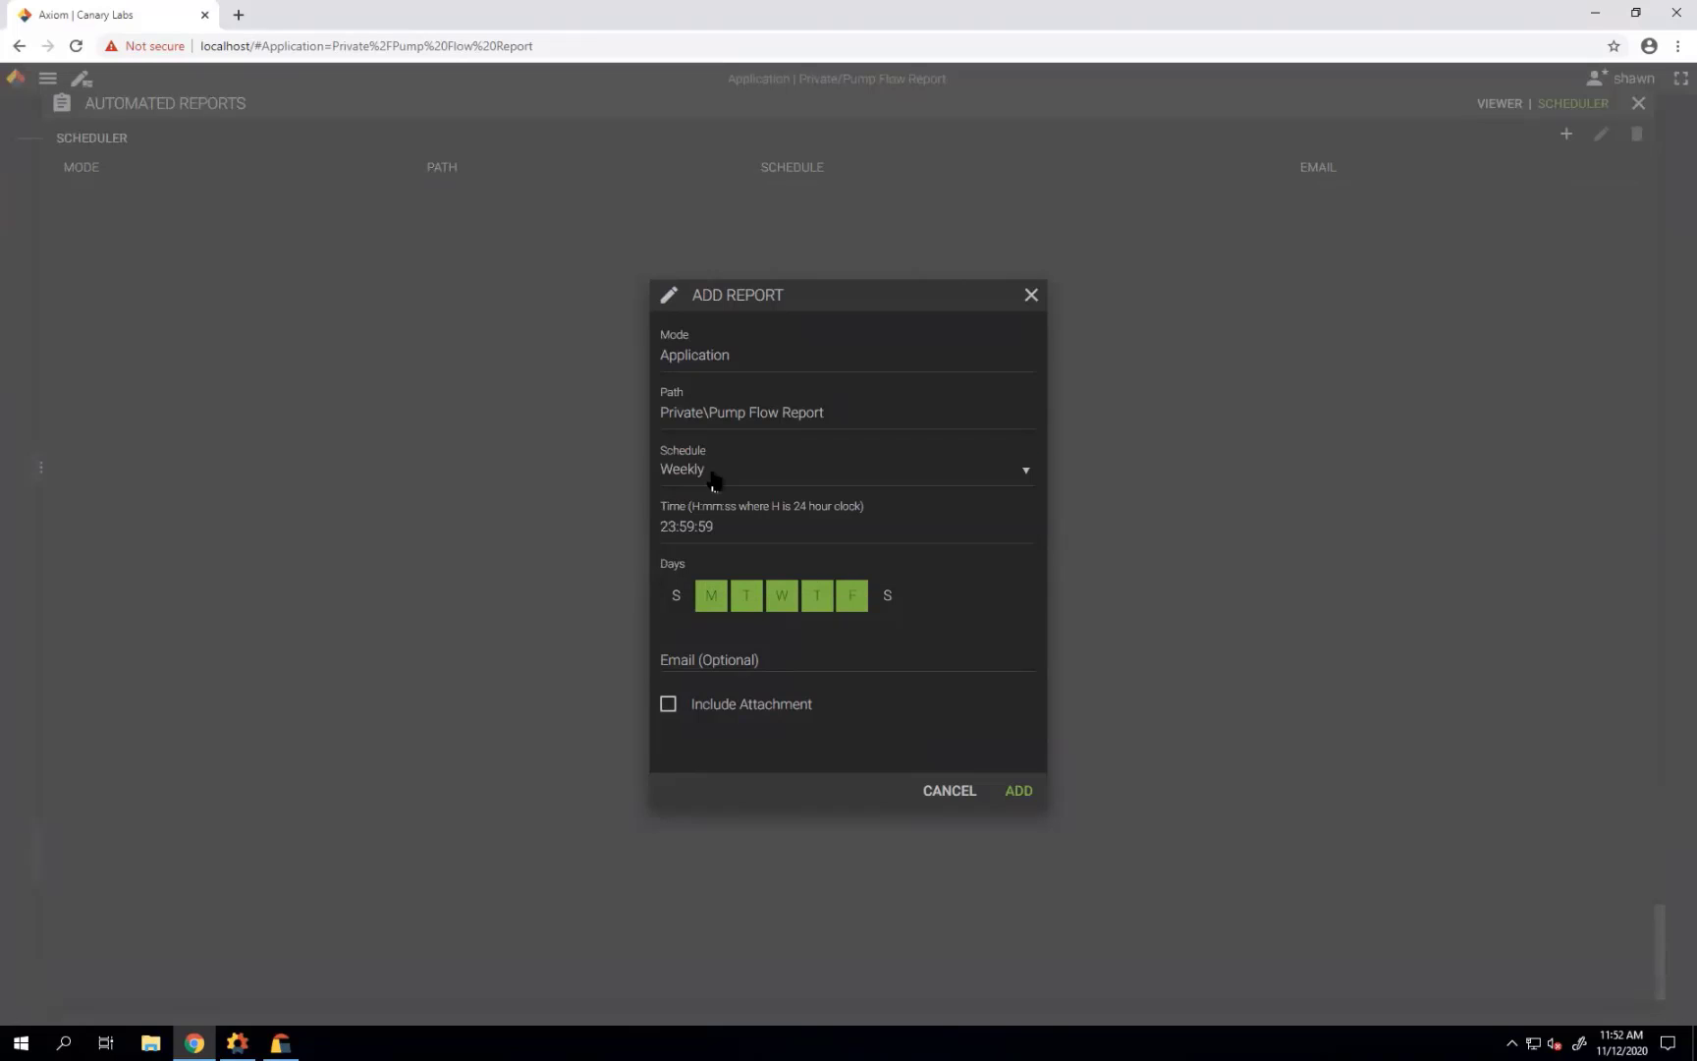
pyautogui.click(681, 601)
pyautogui.click(887, 595)
pyautogui.click(675, 599)
pyautogui.click(745, 607)
pyautogui.click(813, 605)
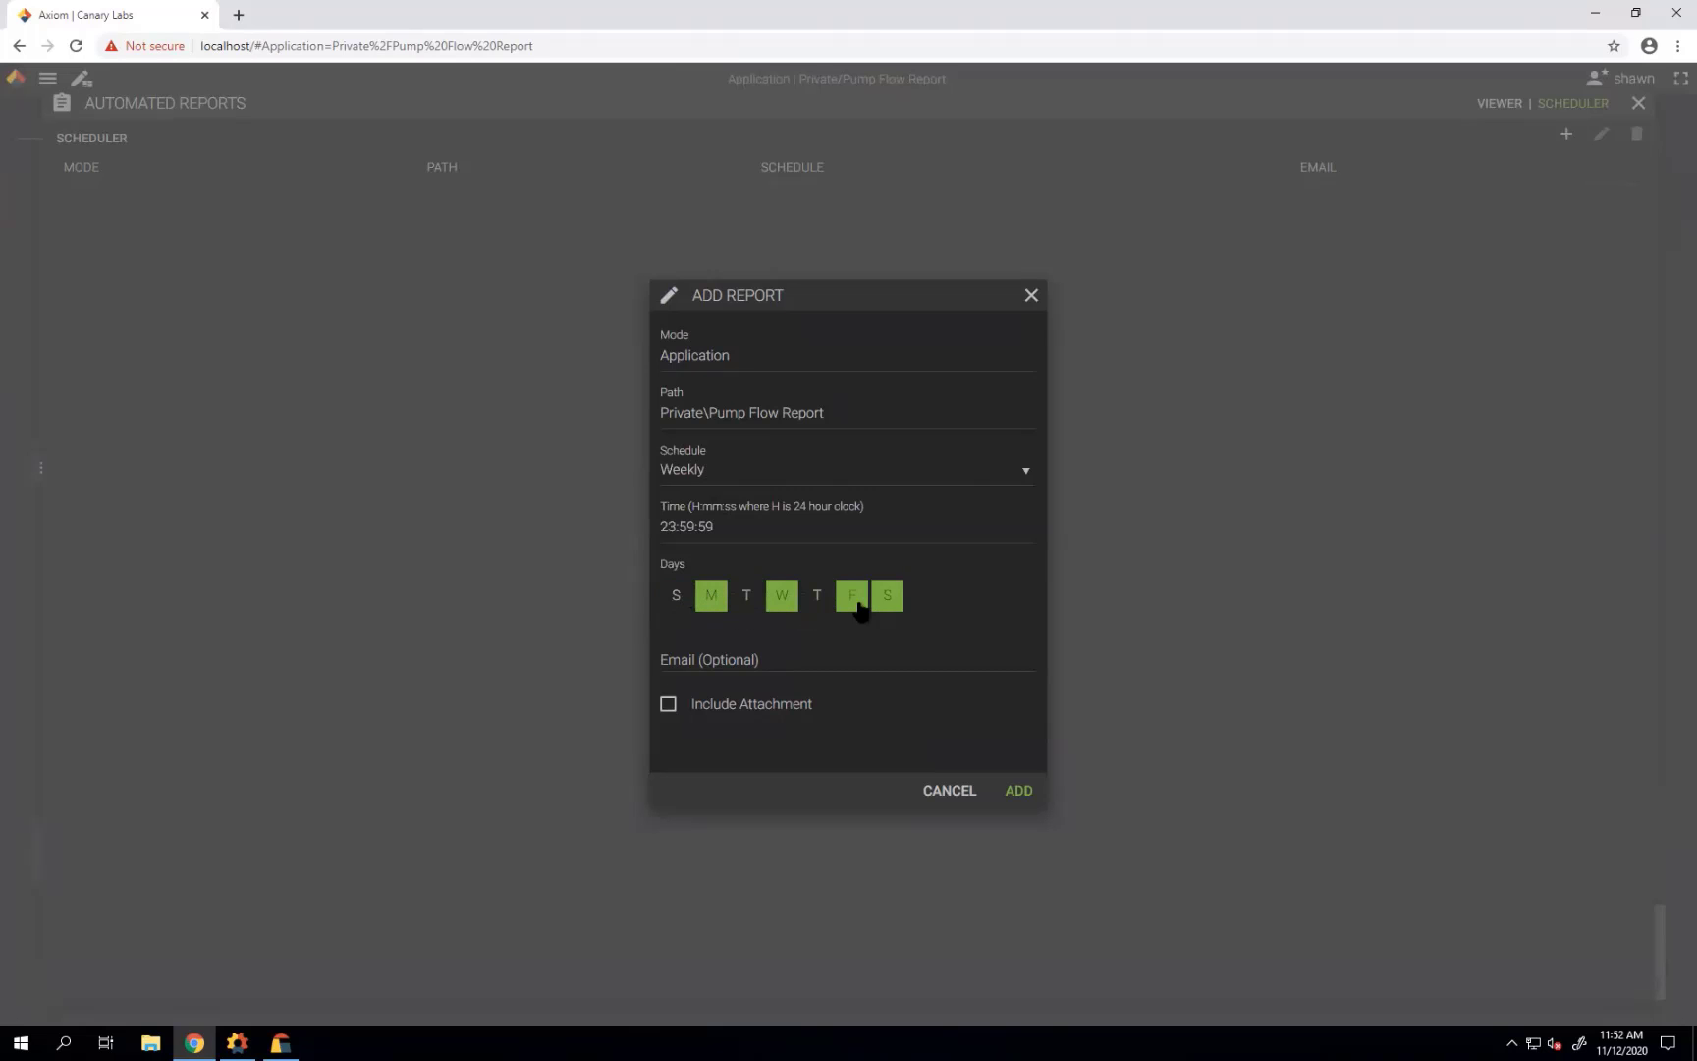
pyautogui.click(884, 604)
# Set the run time to 05:00:00, email an engineering address with attachment, and add the schedule.
pyautogui.moveTo(715, 528); pyautogui.dragTo(648, 531)
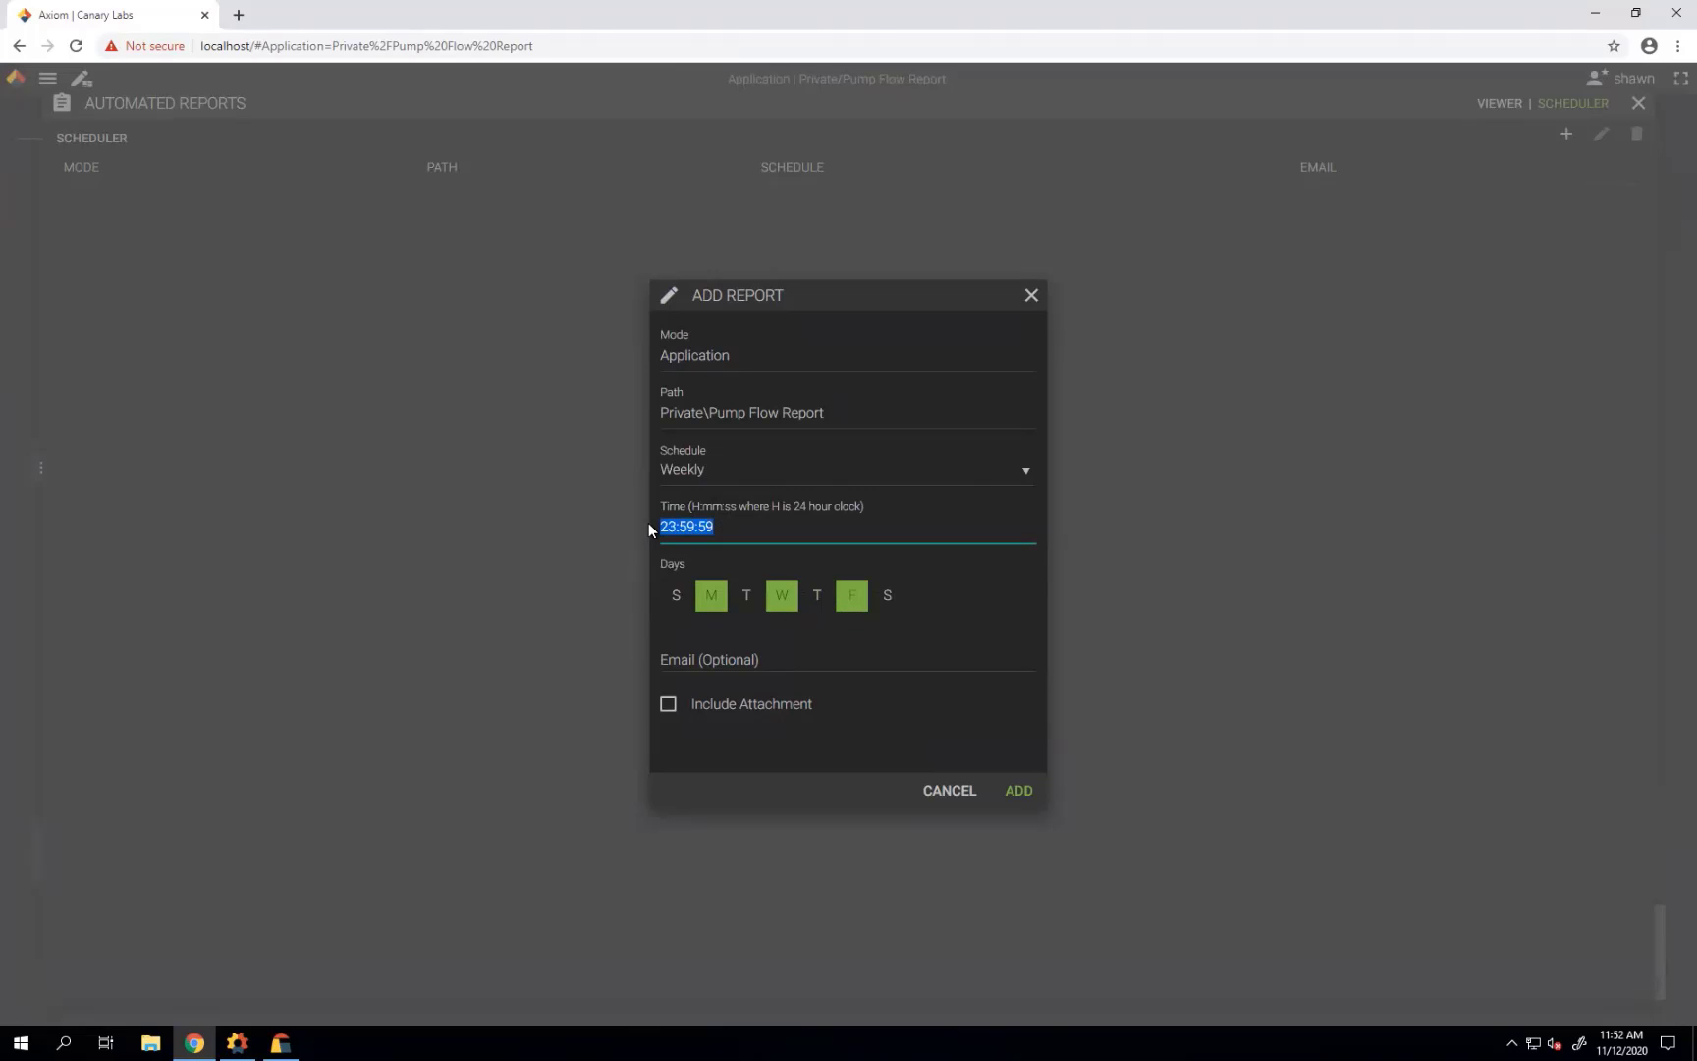
pyautogui.write('05:00:00')
pyautogui.click(736, 662)
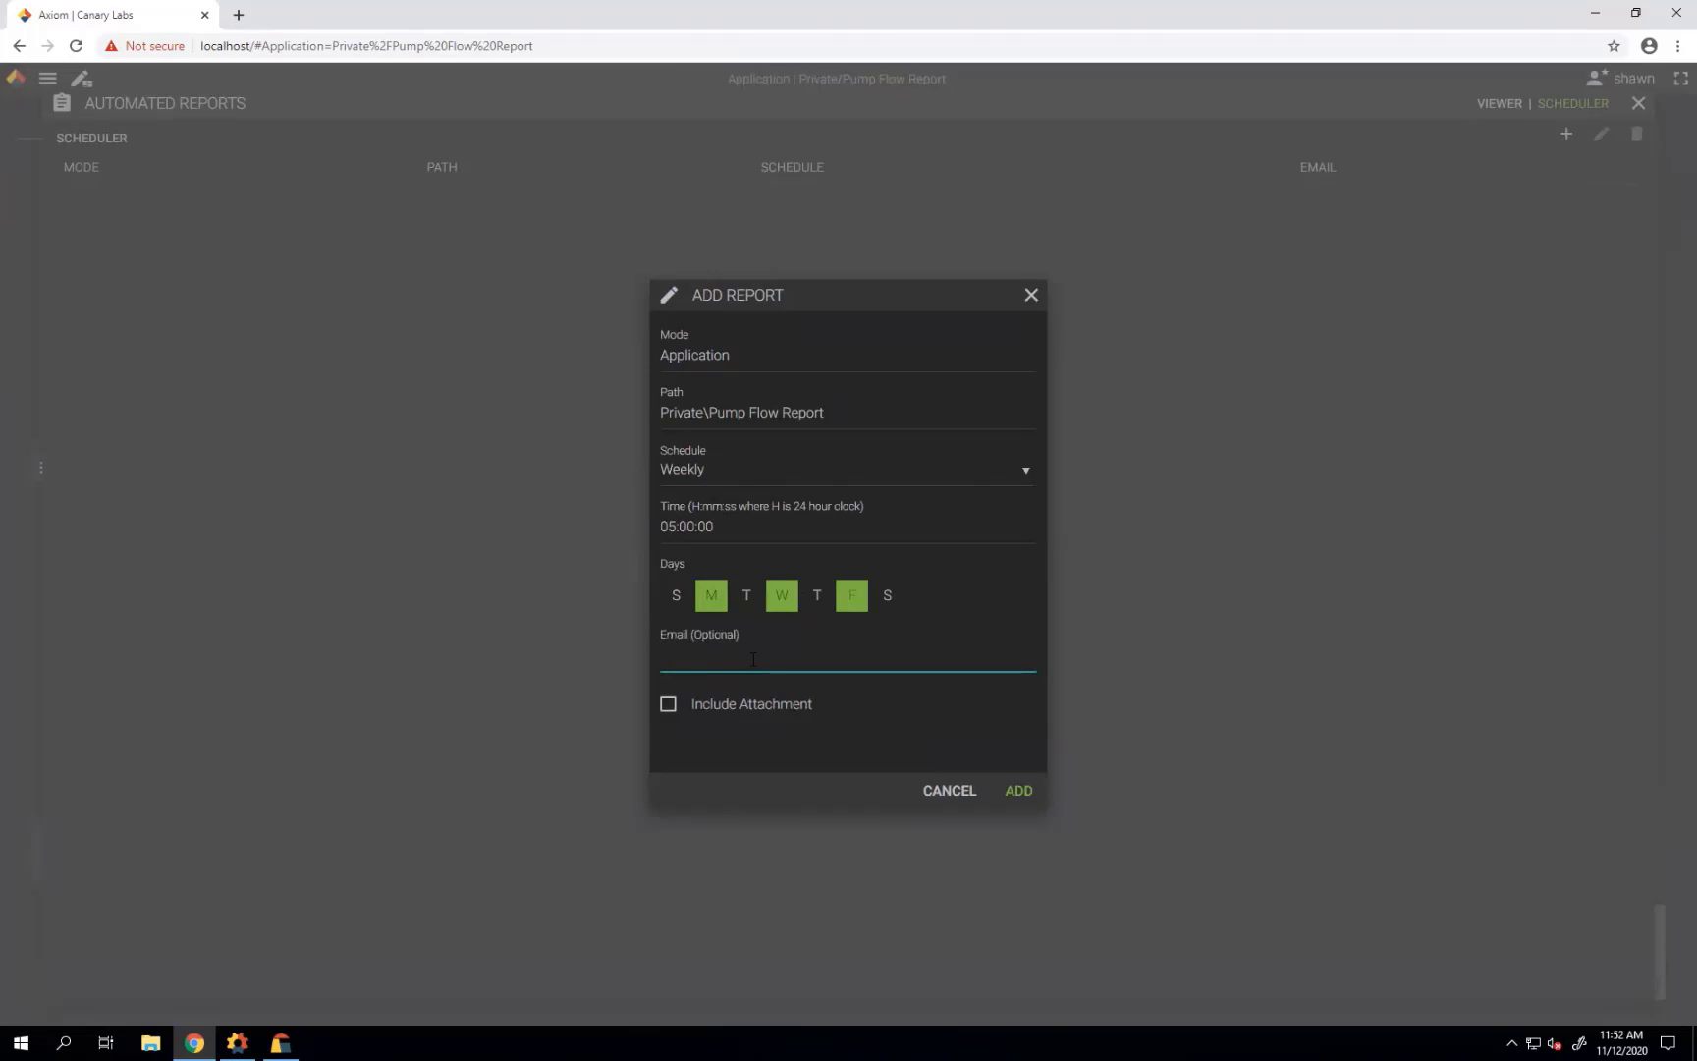
pyautogui.click(669, 705)
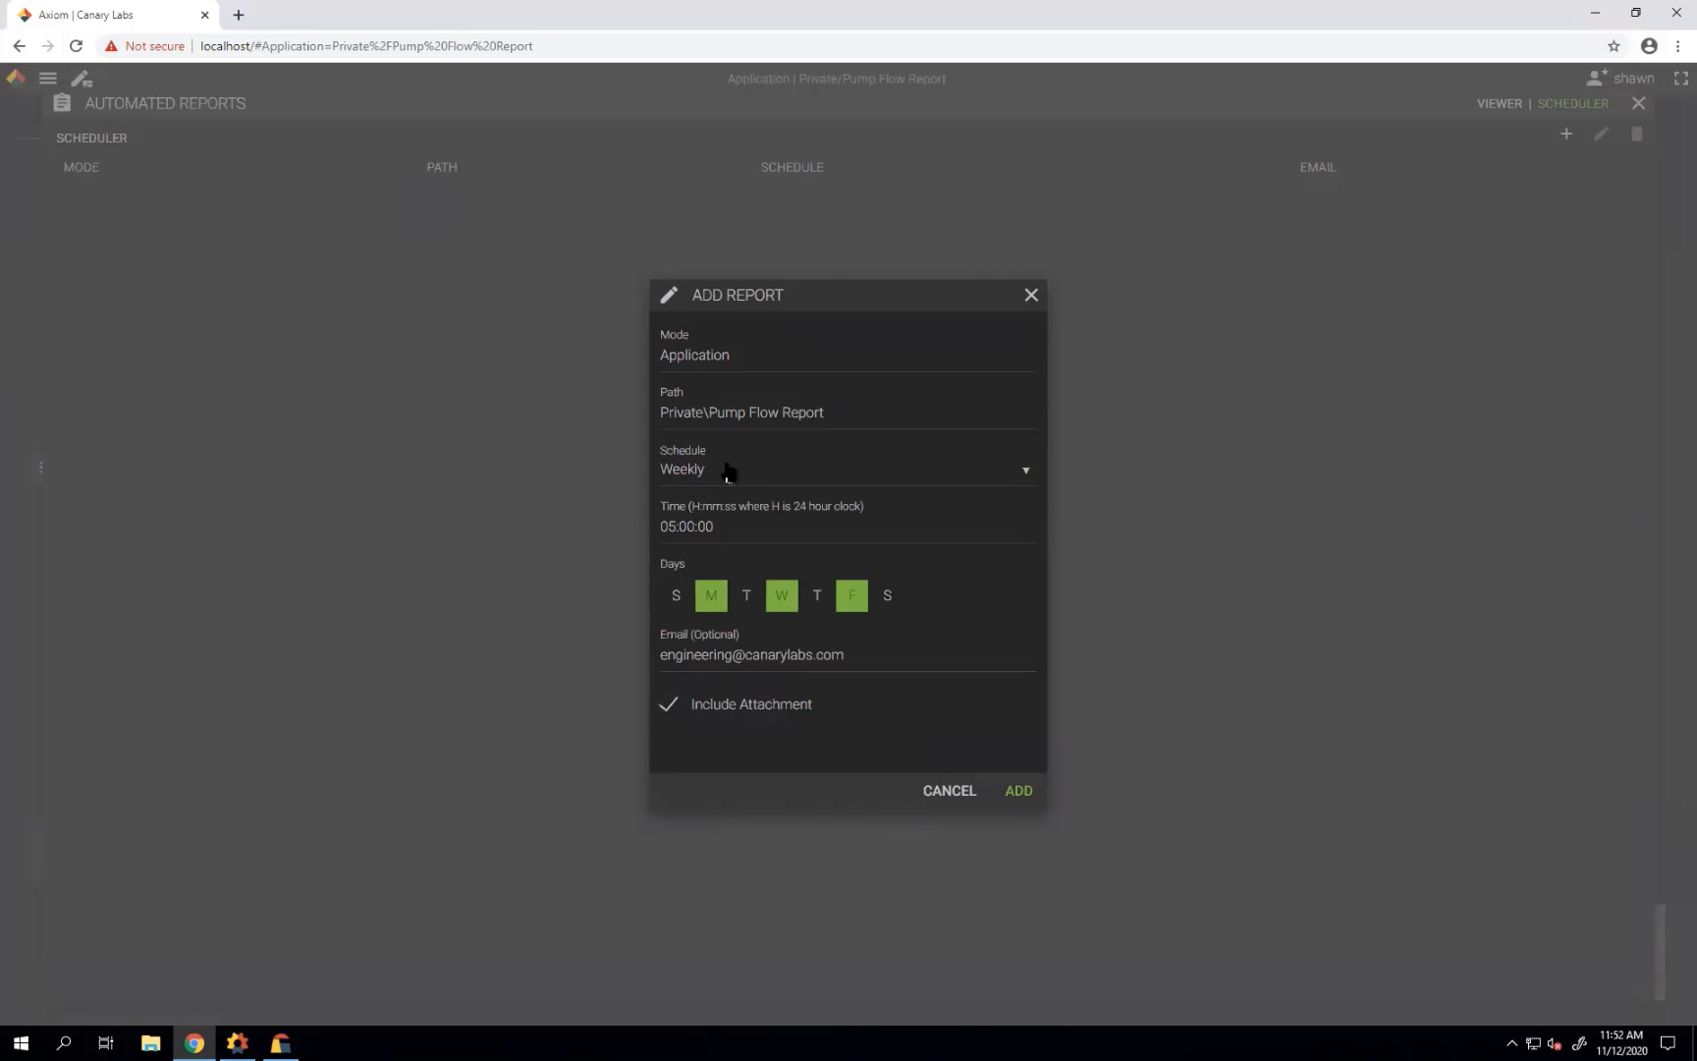
pyautogui.click(1016, 793)
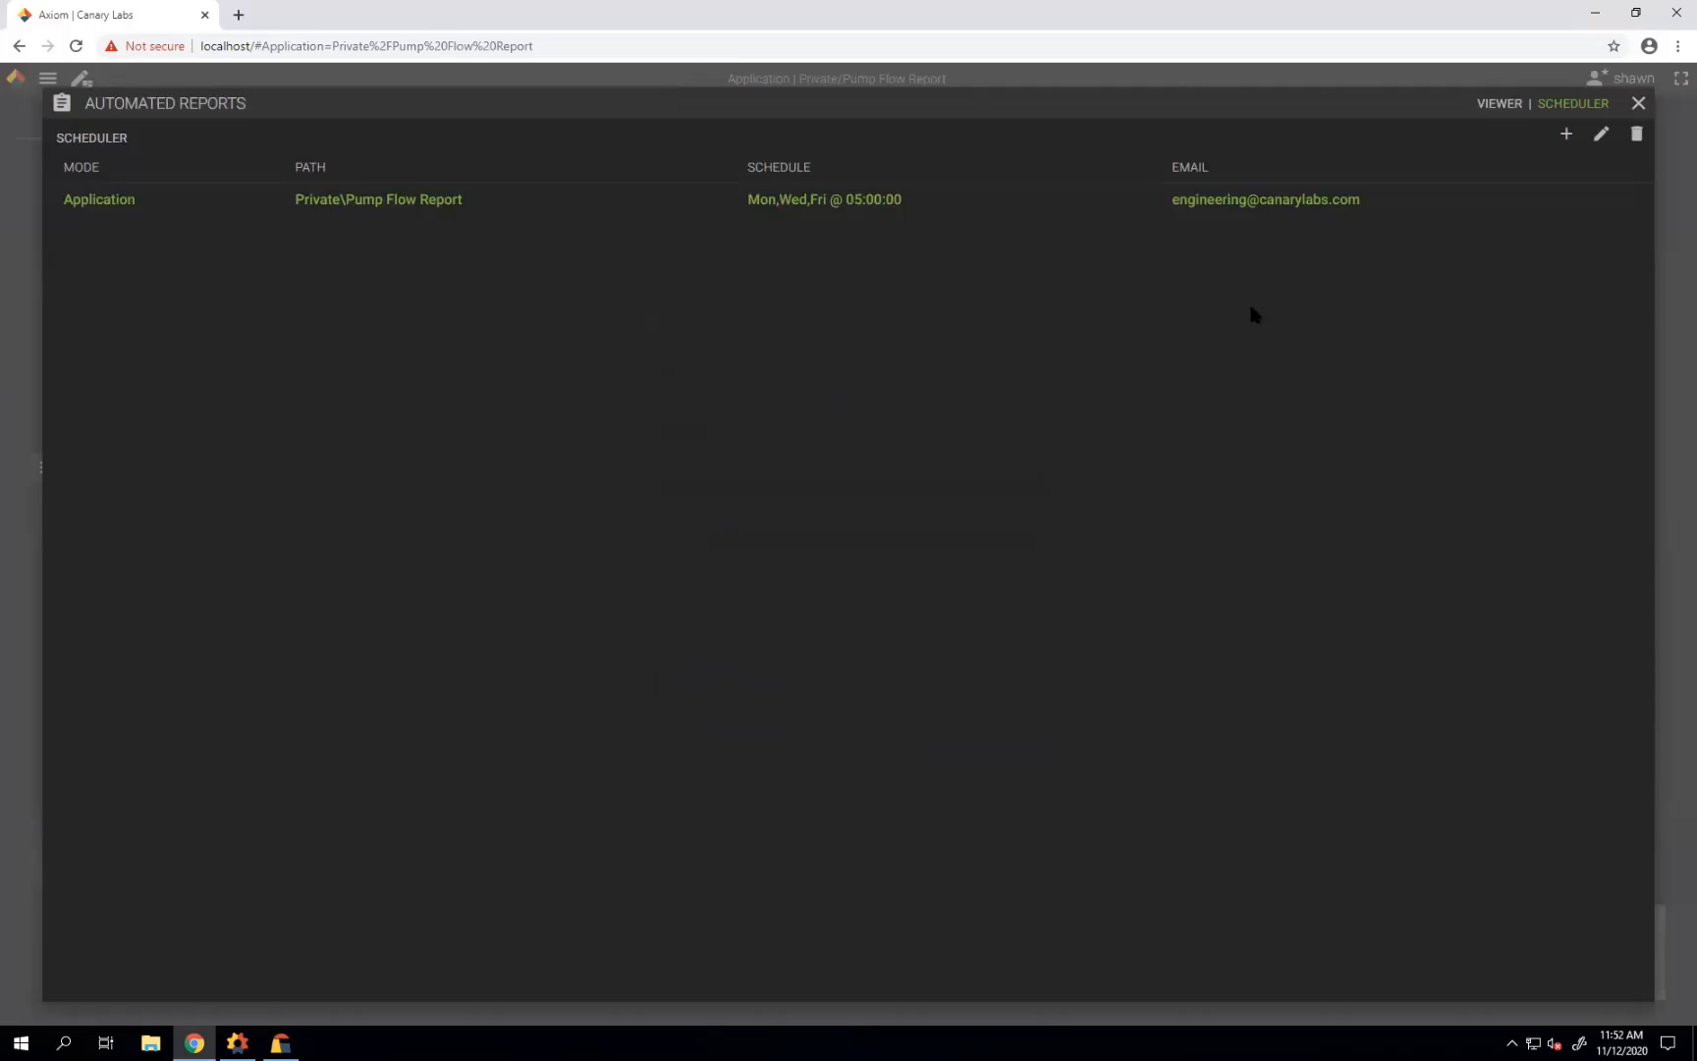
pyautogui.click(1638, 103)
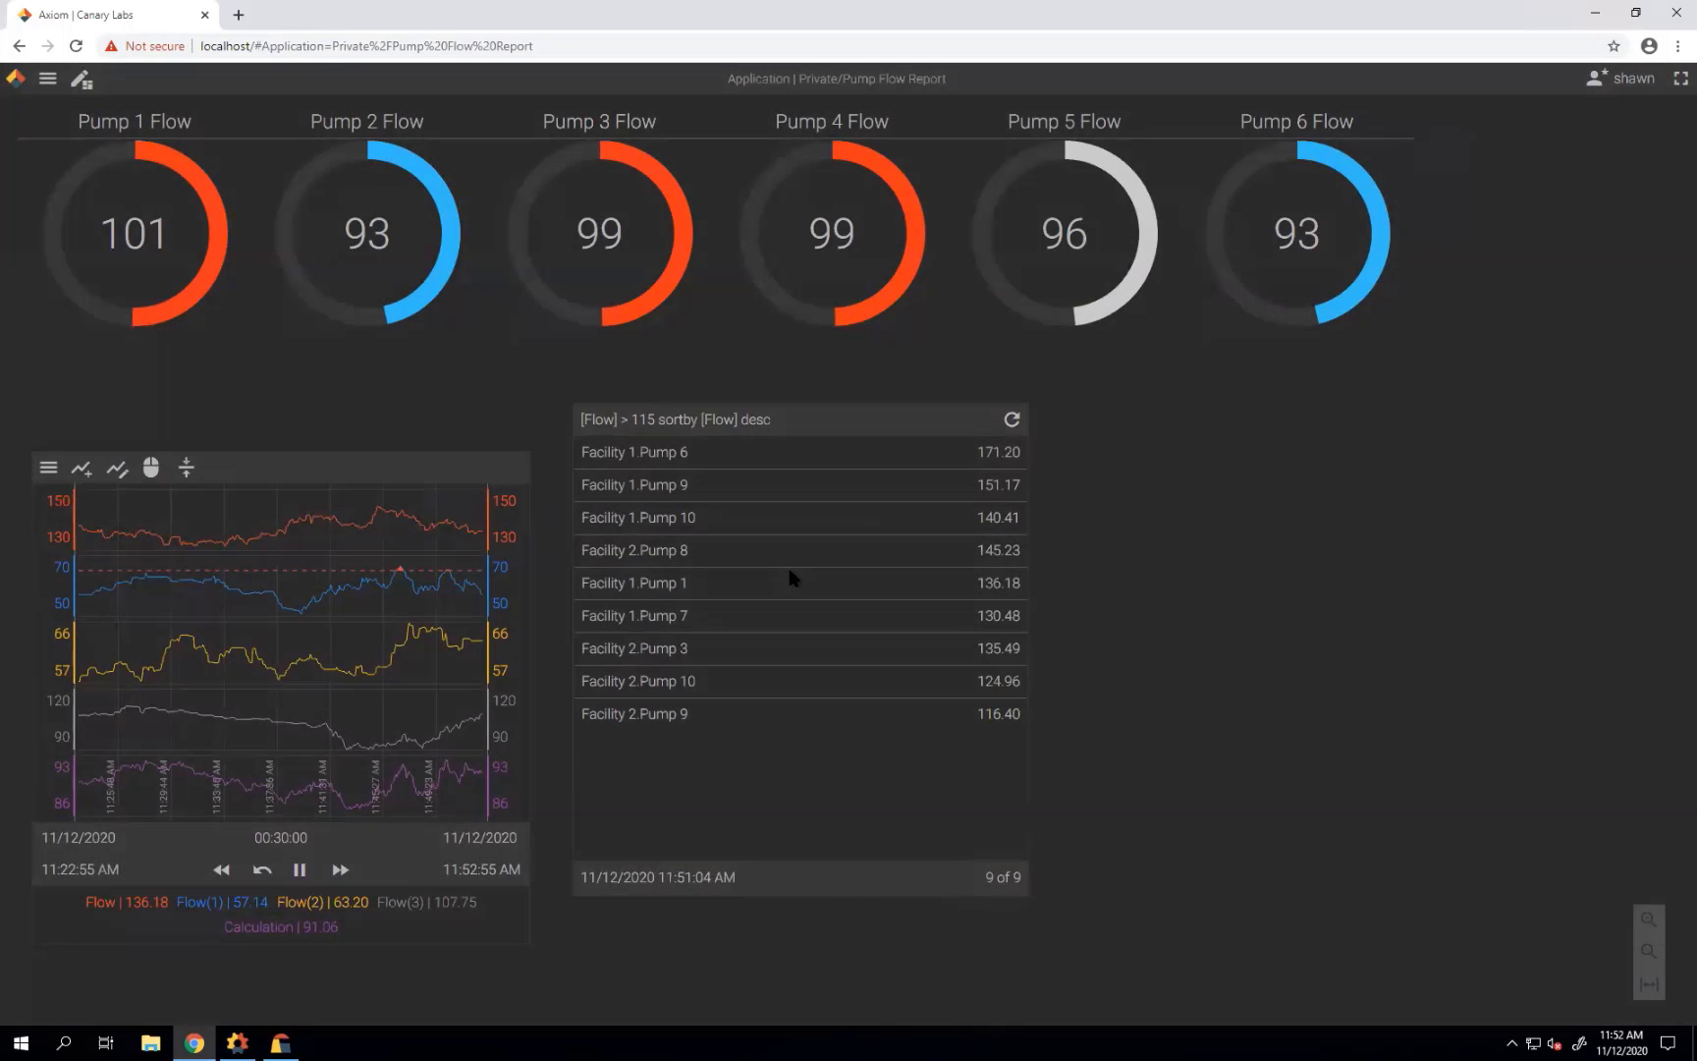